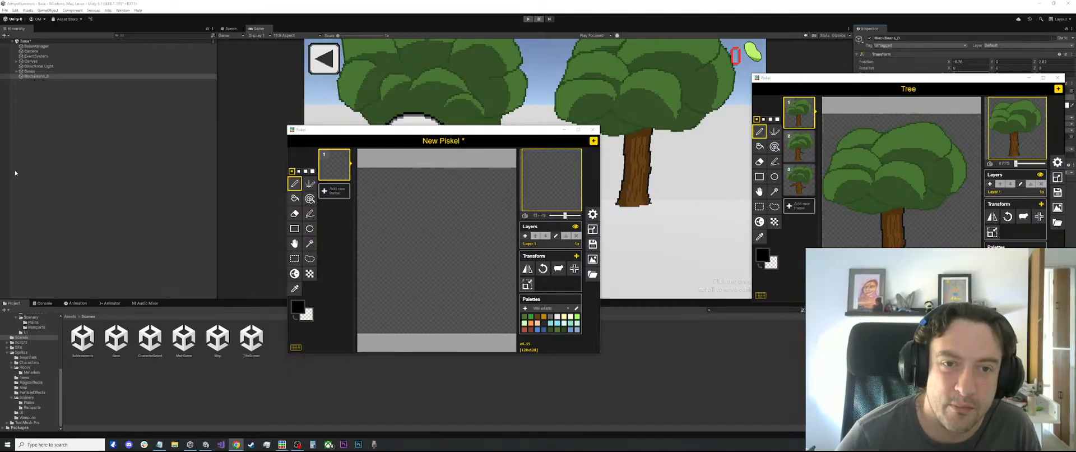
Reposition and enlarge the New Piskel window to give the blank sprite a large drawing canvas
{"action": "left_click", "coordinate": [342, 130]}
{"action": "left_click_drag", "start_coordinate": [341, 132], "coordinate": [194, 23]}
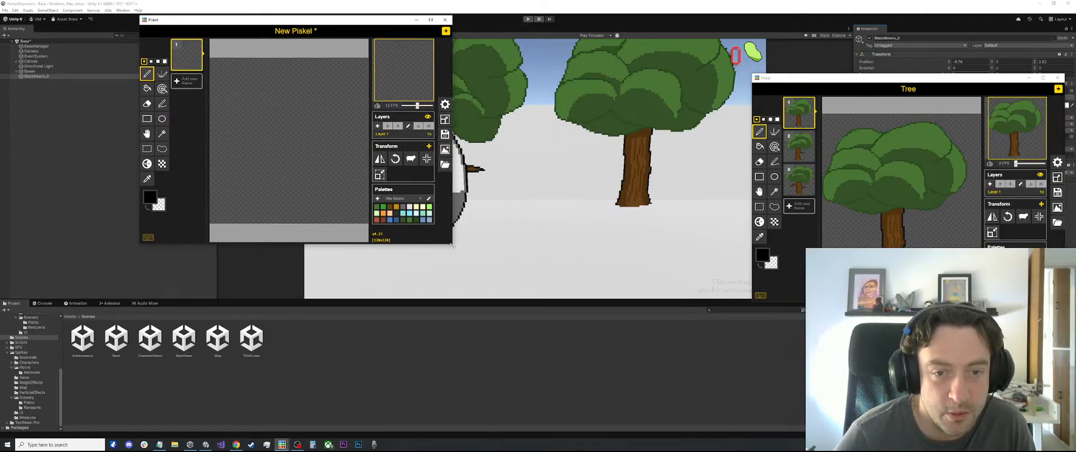
{"action": "left_click_drag", "start_coordinate": [449, 244], "coordinate": [778, 438]}
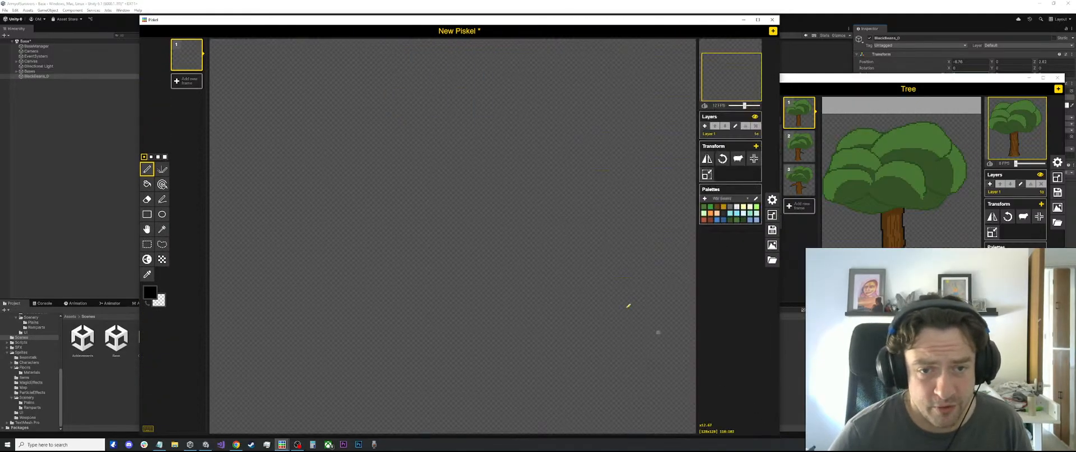
{"action": "scroll", "coordinate": [353, 161], "scroll_direction": "up", "scroll_amount": 2}
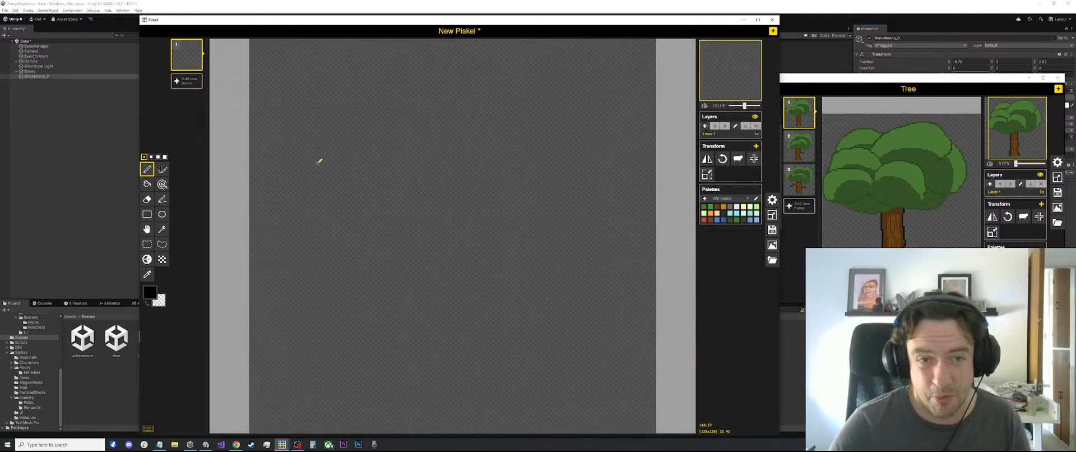
{"action": "scroll", "coordinate": [319, 161], "scroll_direction": "down", "scroll_amount": 1}
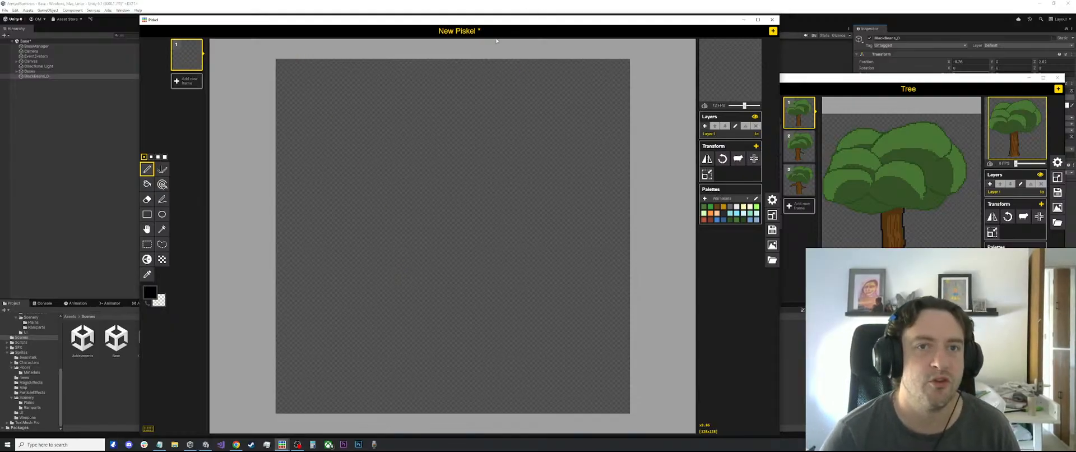
{"action": "left_click_drag", "start_coordinate": [493, 20], "coordinate": [507, 14]}
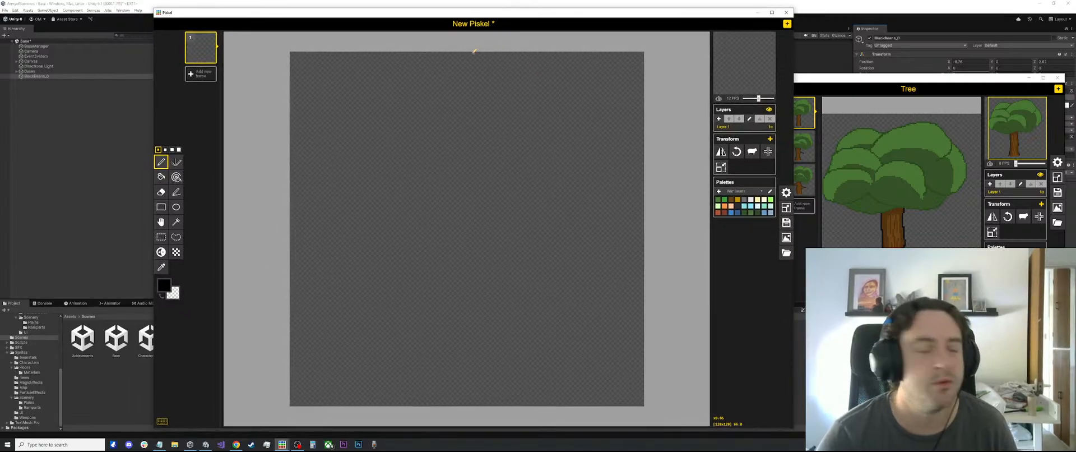
{"action": "scroll", "coordinate": [471, 140], "scroll_direction": "up", "scroll_amount": 1}
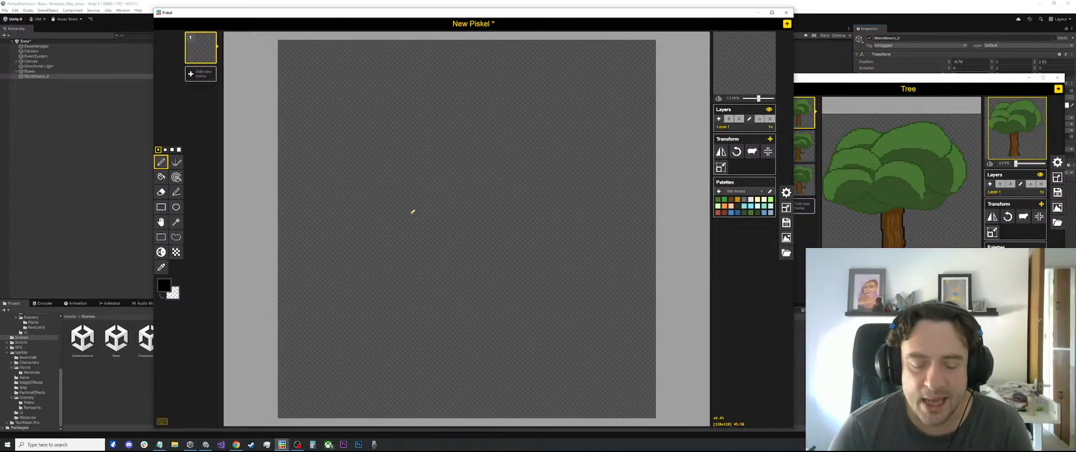
{"action": "key", "text": "l"}
{"action": "mouse_move", "coordinate": [359, 171]}
{"action": "left_mouse_down"}
{"action": "mouse_move", "coordinate": [394, 241]}
{"action": "mouse_move", "coordinate": [419, 179]}
{"action": "left_mouse_up"}
{"action": "key", "text": "ctrl+z"}
{"action": "key", "text": "ctrl+z"}
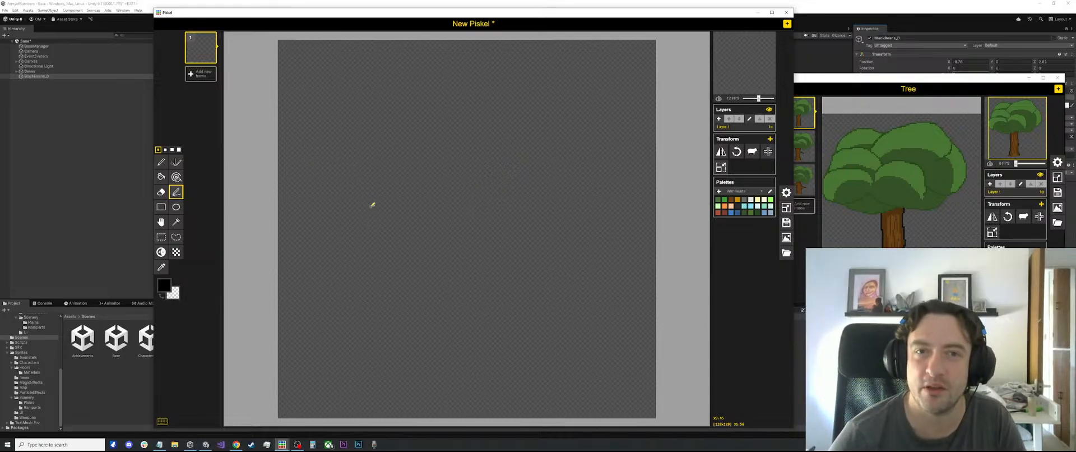
Arrange the New Piskel and Tree windows side by side so the tree sprite can serve as a reference
{"action": "scroll", "coordinate": [372, 204], "scroll_direction": "down", "scroll_amount": 1}
{"action": "left_click_drag", "start_coordinate": [485, 15], "coordinate": [407, 27]}
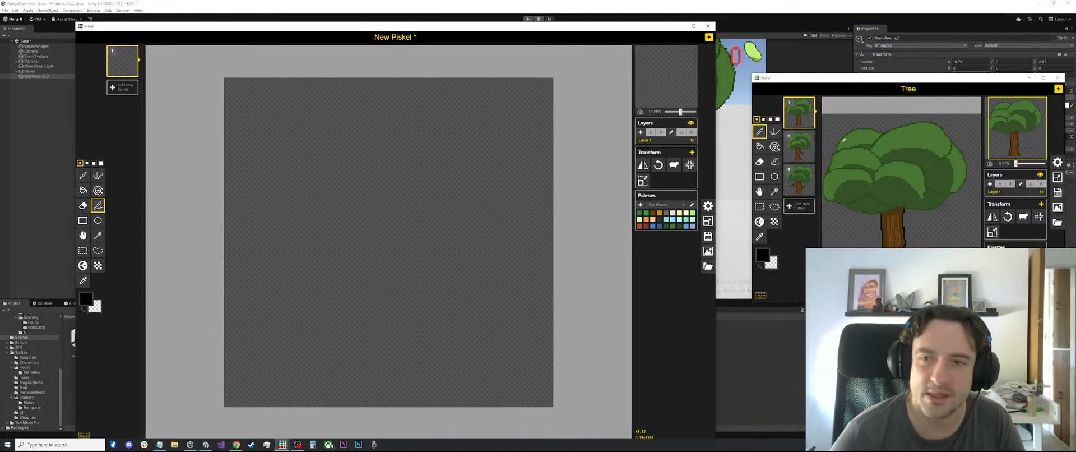
{"action": "scroll", "coordinate": [892, 144], "scroll_direction": "down", "scroll_amount": 2}
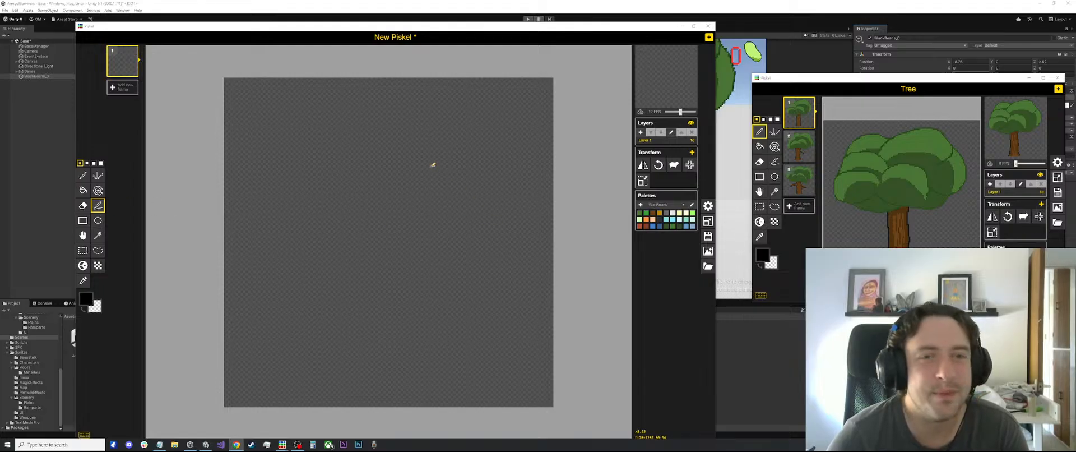
{"action": "middle_click", "coordinate": [360, 129]}
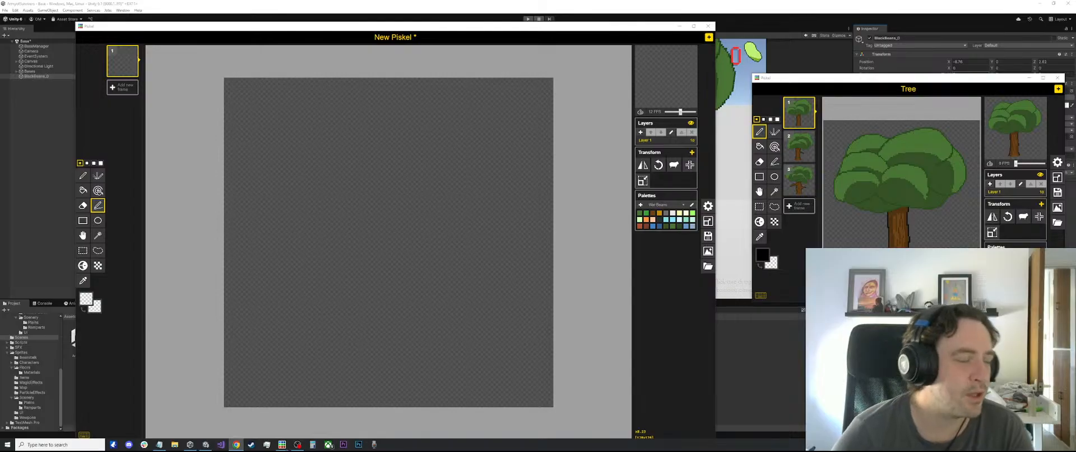
{"action": "left_click_drag", "start_coordinate": [845, 79], "coordinate": [805, 38]}
Create another sprite window and load the Bases piskel file from the Sprites > Map folder
{"action": "left_click", "coordinate": [1018, 48]}
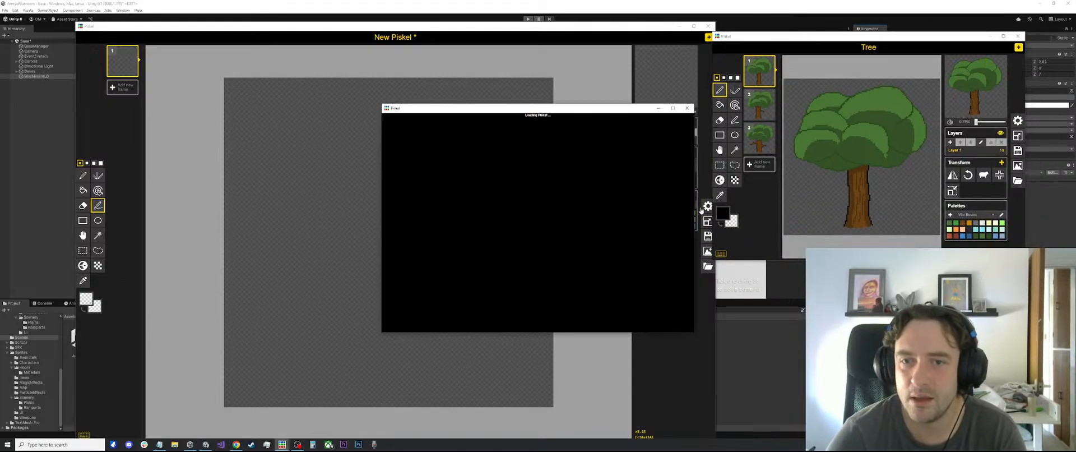
{"action": "left_click", "coordinate": [600, 252]}
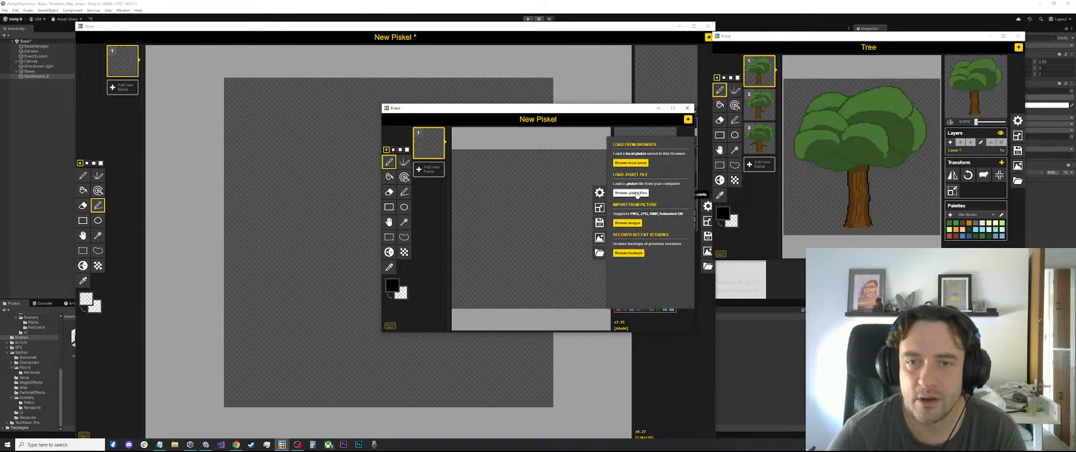
{"action": "left_click", "coordinate": [633, 192]}
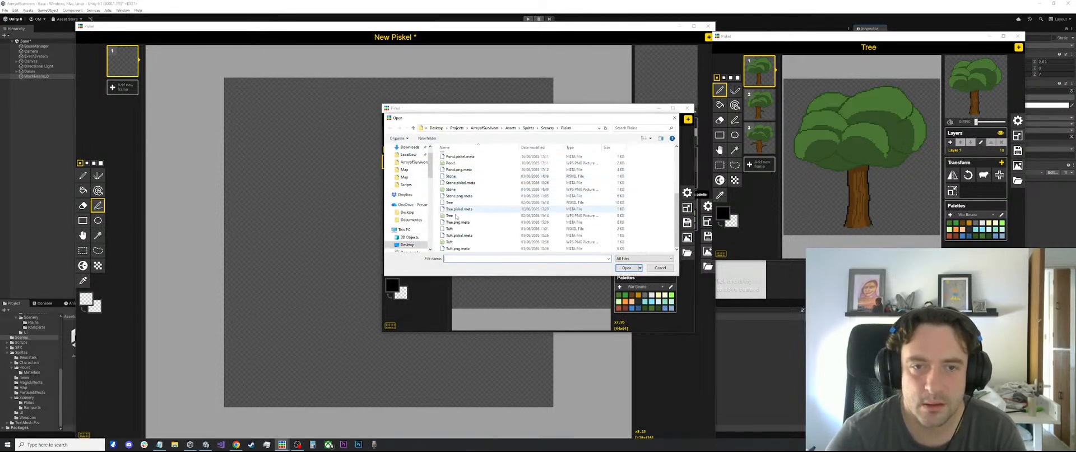
{"action": "scroll", "coordinate": [465, 201], "scroll_direction": "up", "scroll_amount": 3}
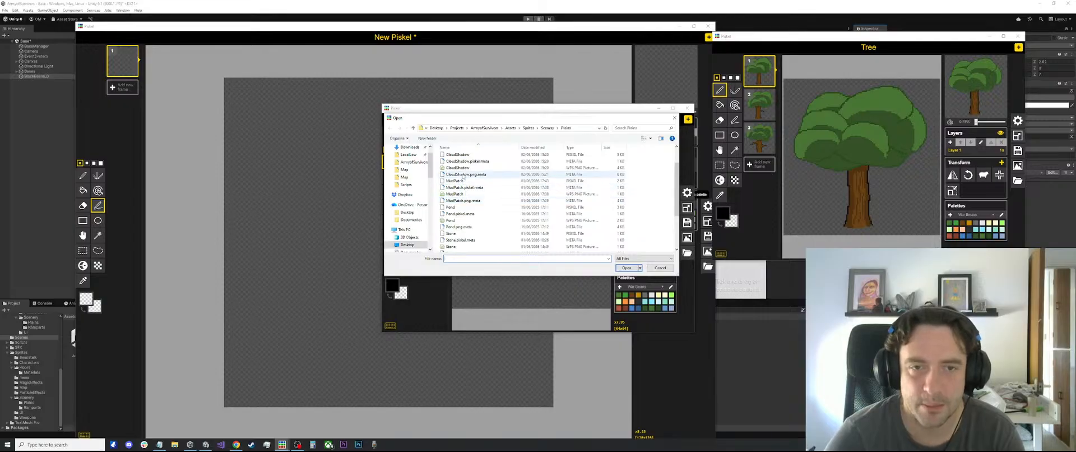
{"action": "scroll", "coordinate": [466, 190], "scroll_direction": "up", "scroll_amount": 2}
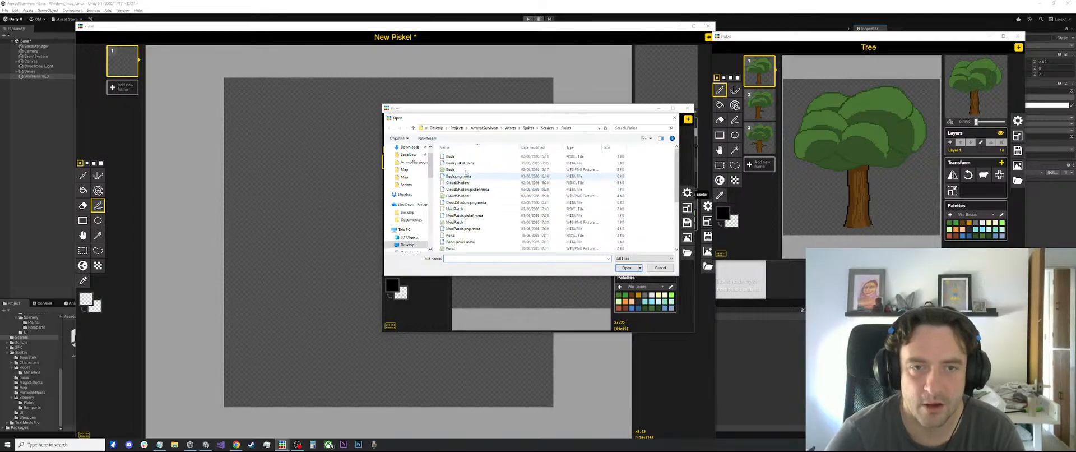
{"action": "left_click", "coordinate": [529, 128]}
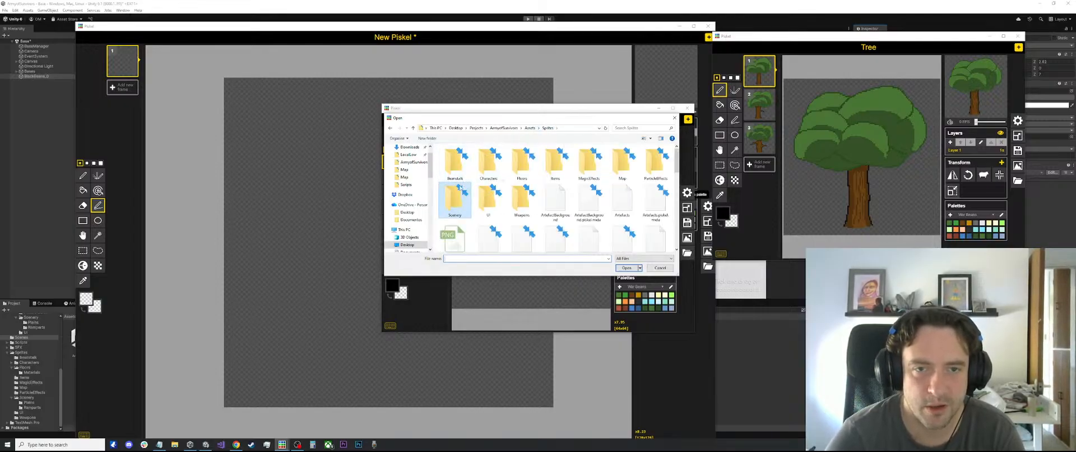
{"action": "double_click", "coordinate": [622, 163]}
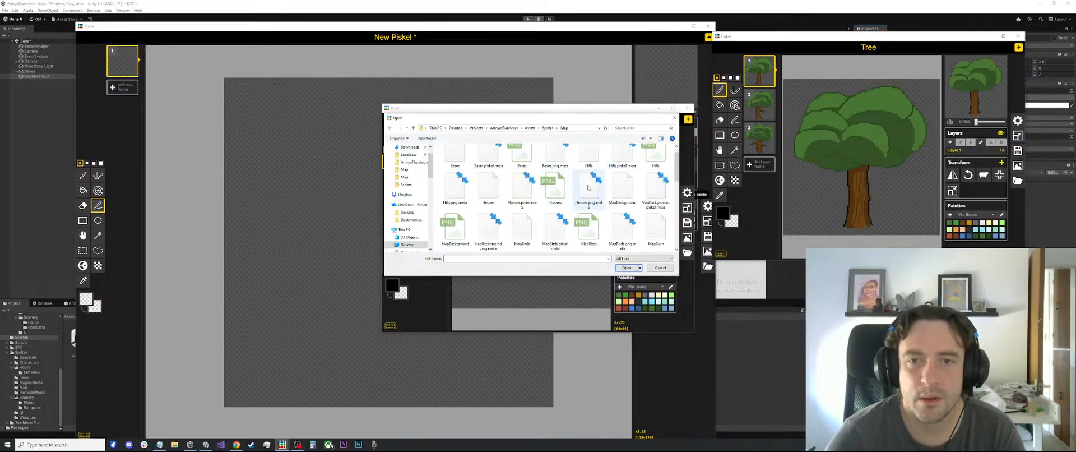
{"action": "double_click", "coordinate": [455, 163]}
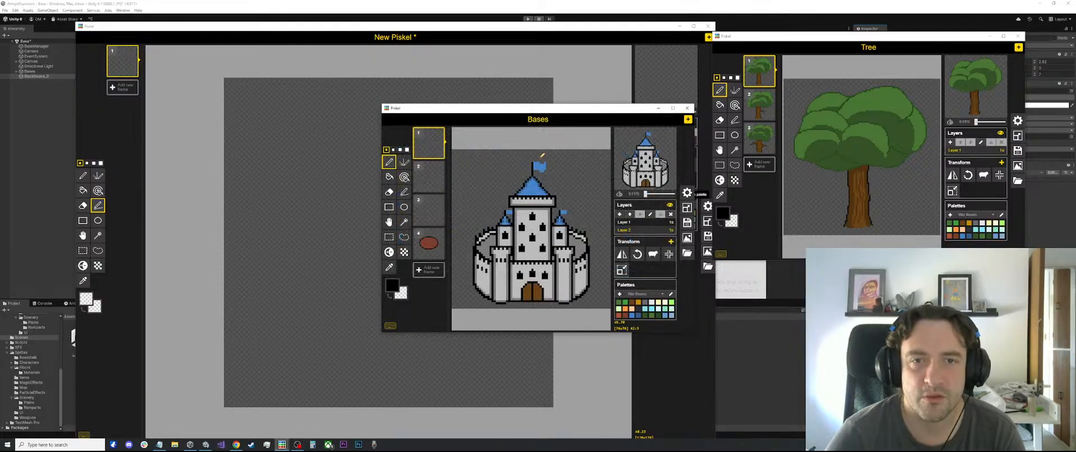
Place the Bases window over the lower part of the Tree window, clear of the blank canvas
{"action": "left_click_drag", "start_coordinate": [545, 111], "coordinate": [836, 160]}
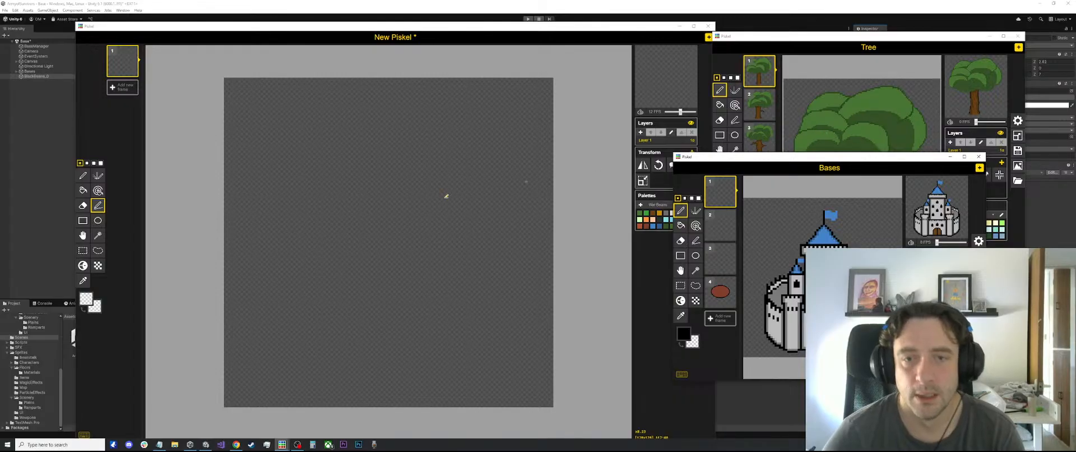
{"action": "scroll", "coordinate": [338, 235], "scroll_direction": "down", "scroll_amount": 2}
{"action": "scroll", "coordinate": [461, 278], "scroll_direction": "down", "scroll_amount": 1}
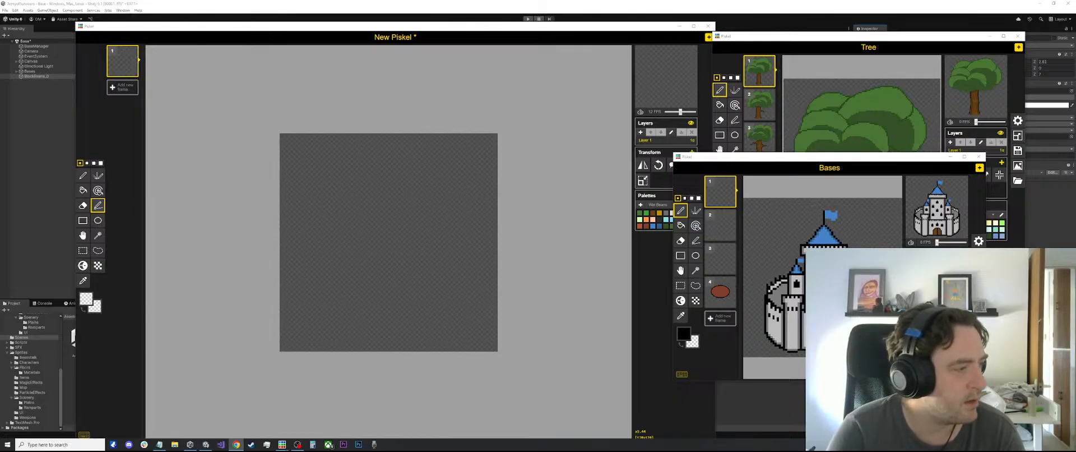
Switch to the browser and look through the "pixel art medieval castle" image results for castle references
{"action": "left_click_drag", "start_coordinate": [0, 218], "coordinate": [464, 79]}
{"action": "left_click", "coordinate": [663, 78]}
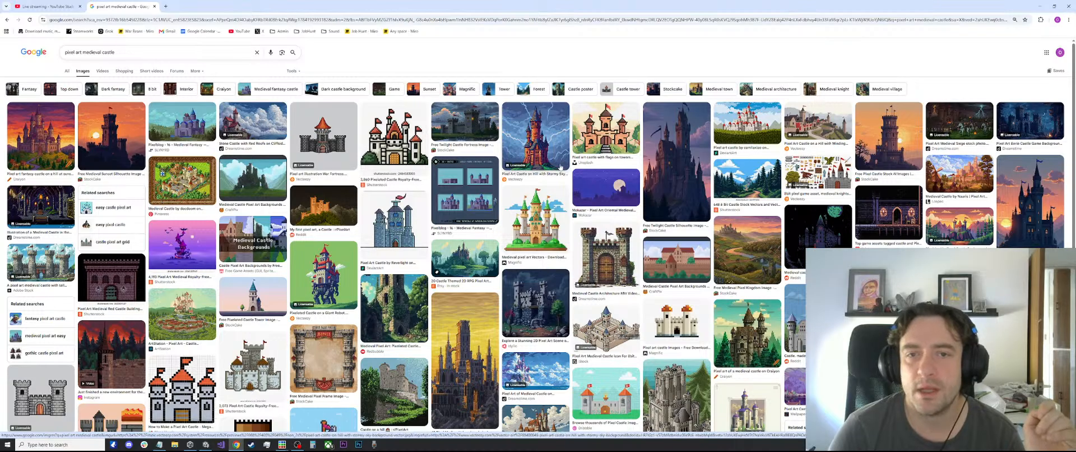
{"action": "scroll", "coordinate": [633, 160], "scroll_direction": "down", "scroll_amount": 3}
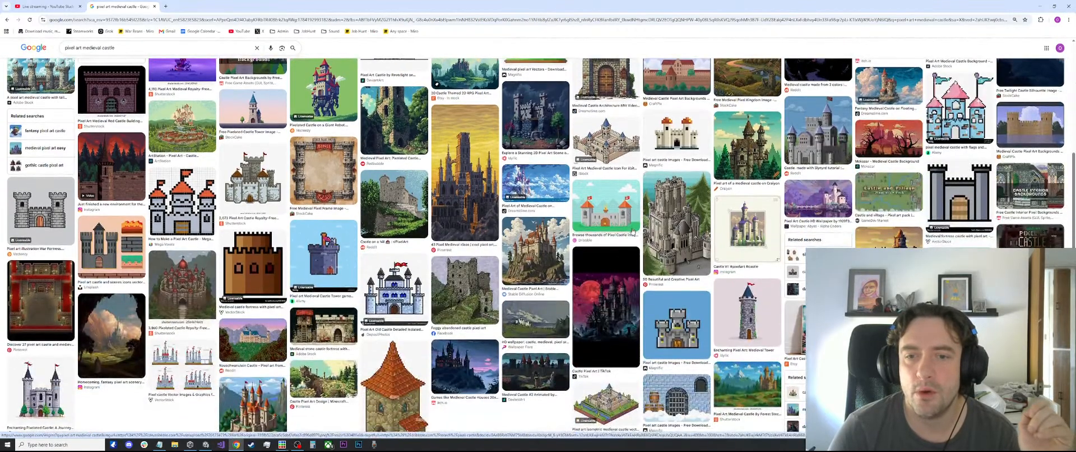
{"action": "scroll", "coordinate": [631, 230], "scroll_direction": "down", "scroll_amount": 1}
{"action": "scroll", "coordinate": [348, 233], "scroll_direction": "up", "scroll_amount": 2}
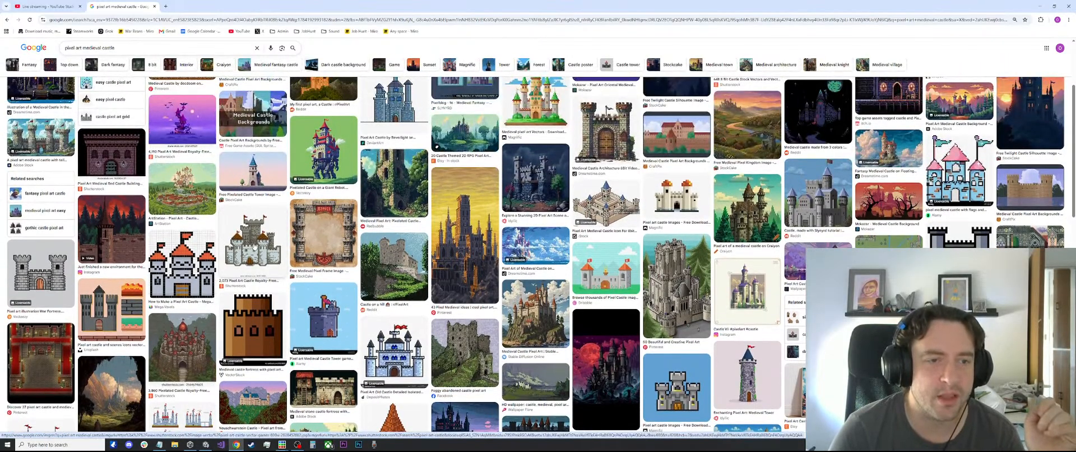
{"action": "scroll", "coordinate": [254, 252], "scroll_direction": "up", "scroll_amount": 2}
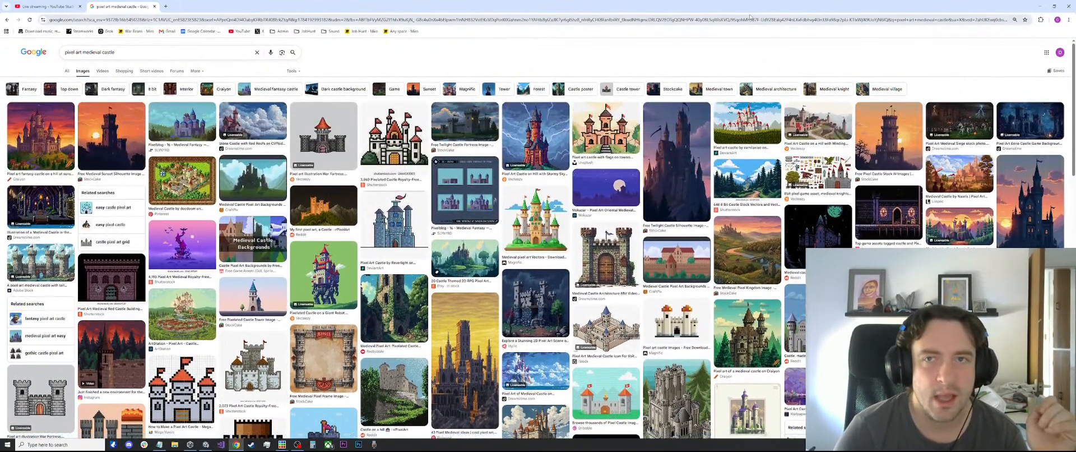
{"action": "left_click_drag", "start_coordinate": [538, 5], "coordinate": [0, 206]}
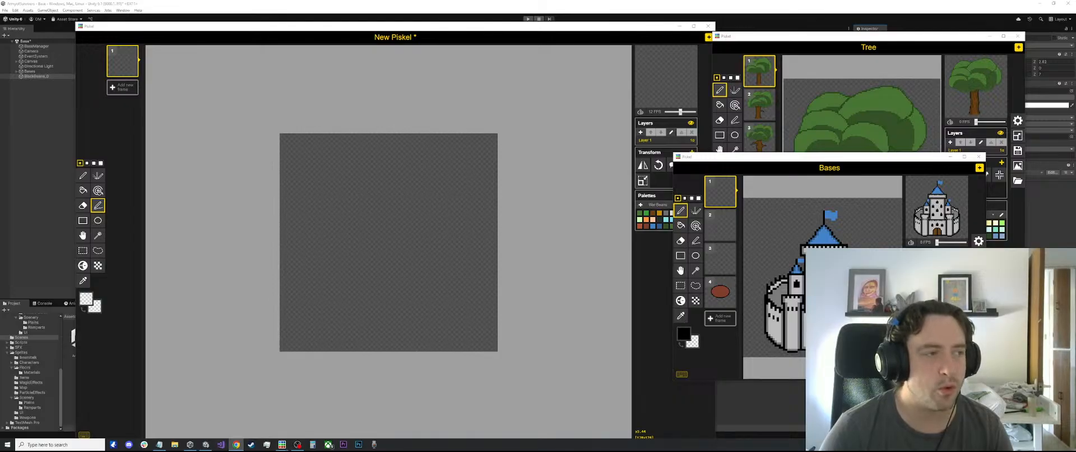
Place the browser with the medieval castle images beside the Bases window and compare the references with the castle sprite
{"action": "left_click_drag", "start_coordinate": [0, 199], "coordinate": [433, 184]}
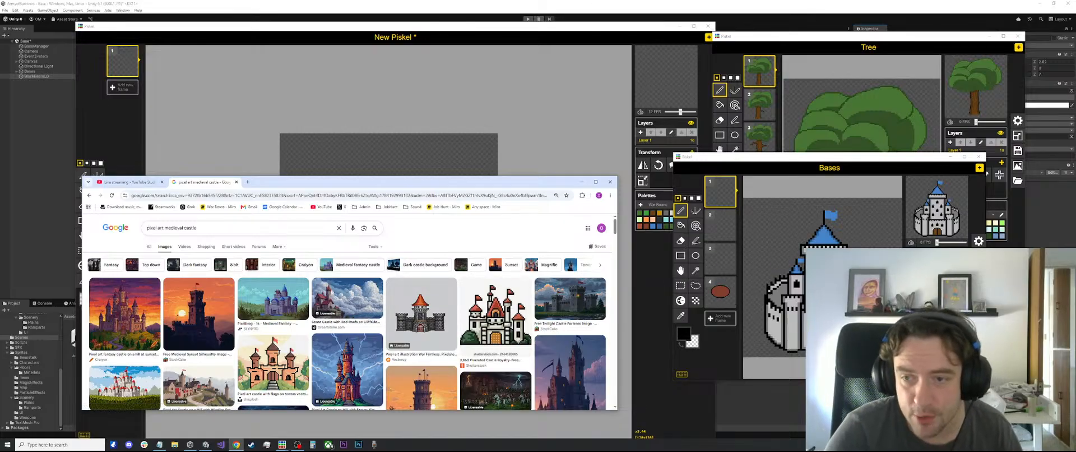
{"action": "scroll", "coordinate": [789, 344], "scroll_direction": "down", "scroll_amount": 2}
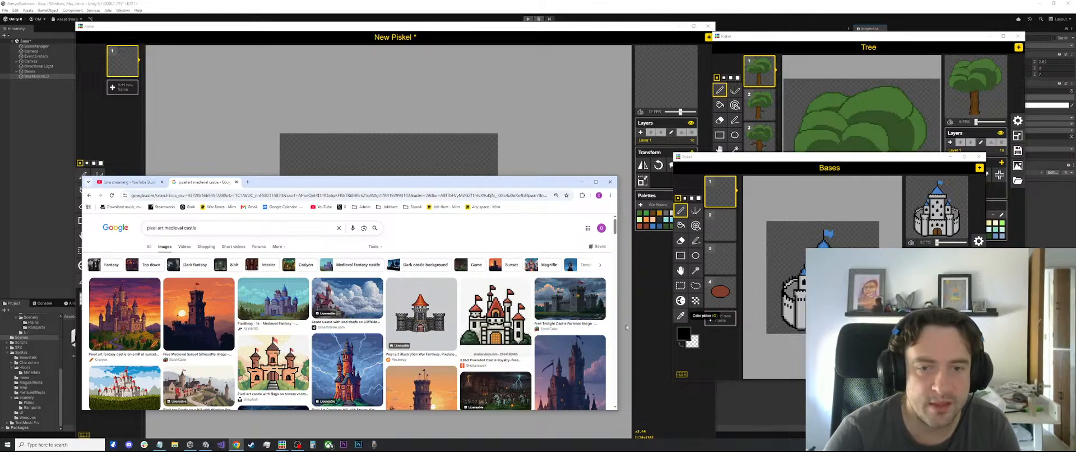
{"action": "scroll", "coordinate": [454, 329], "scroll_direction": "down", "scroll_amount": 2}
{"action": "scroll", "coordinate": [448, 325], "scroll_direction": "up", "scroll_amount": 3}
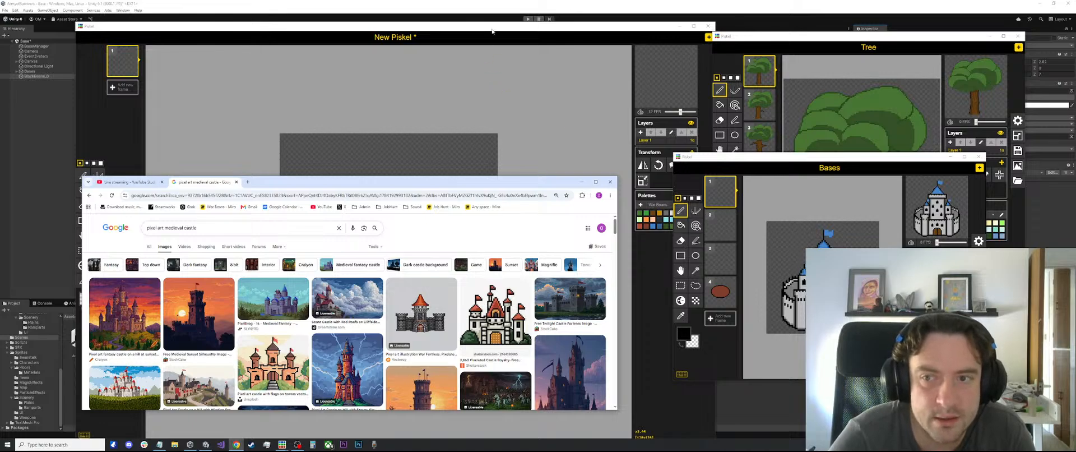
Bring the blank New Piskel canvas back to the front and move the Bases window off the Tree sprite
{"action": "left_click", "coordinate": [461, 147]}
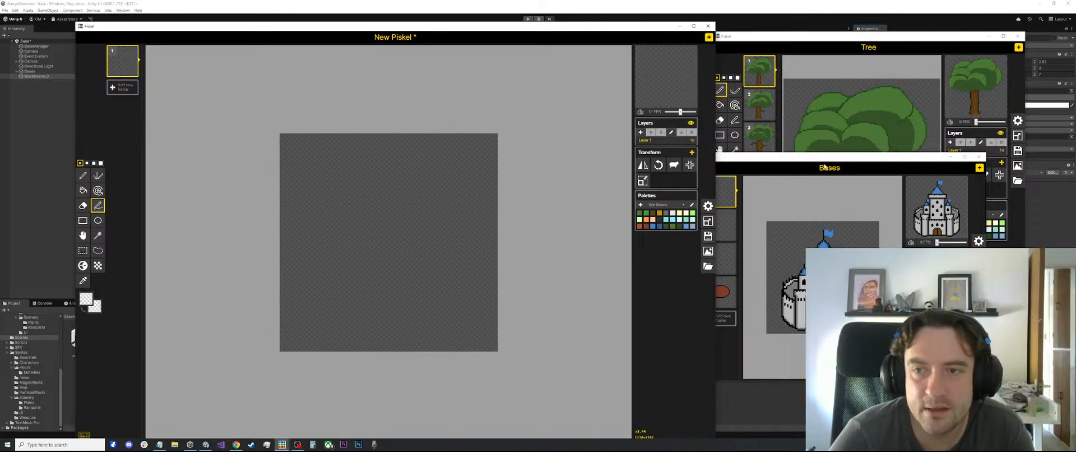
{"action": "left_click_drag", "start_coordinate": [824, 159], "coordinate": [878, 217]}
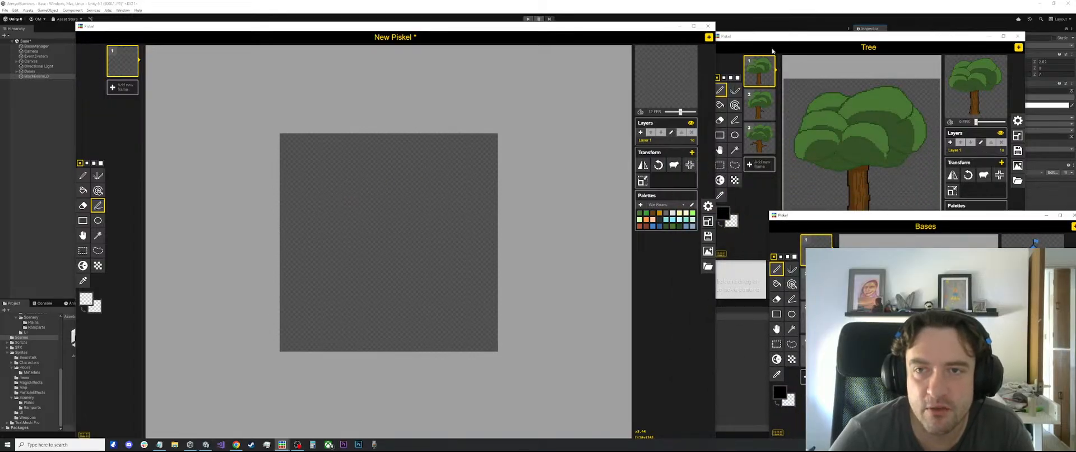
Switch to Unity, select the Canvas object and examine the skull character's and trees' pixel detail in the Game view
{"action": "left_click", "coordinate": [580, 3]}
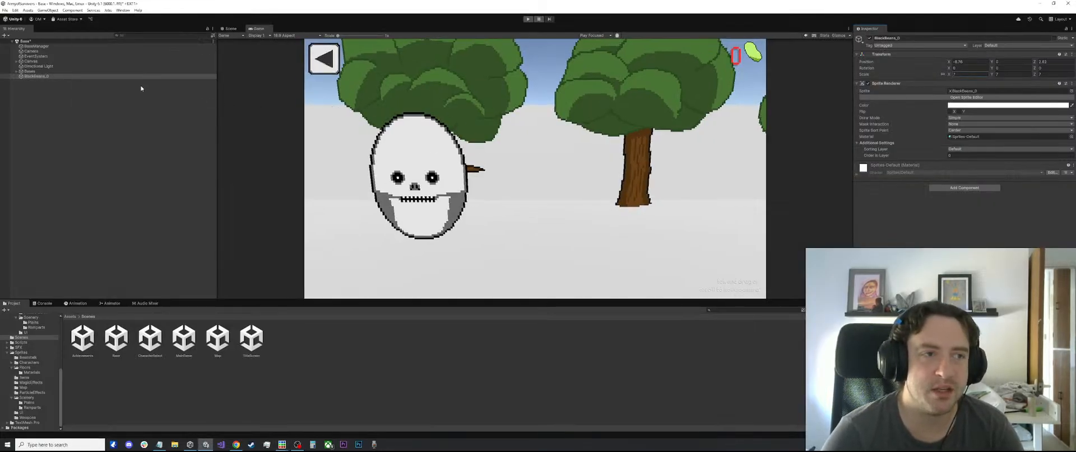
{"action": "left_click", "coordinate": [134, 61]}
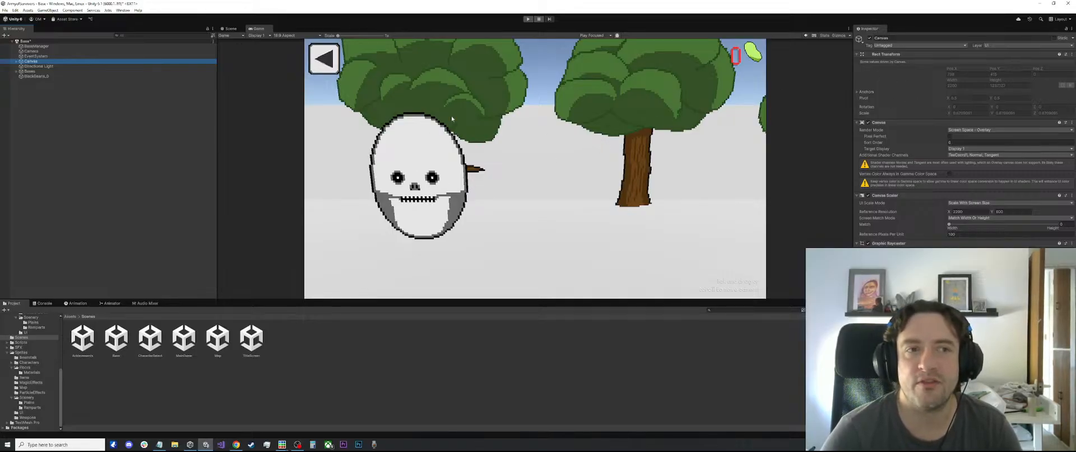
{"action": "scroll", "coordinate": [469, 139], "scroll_direction": "up", "scroll_amount": 6}
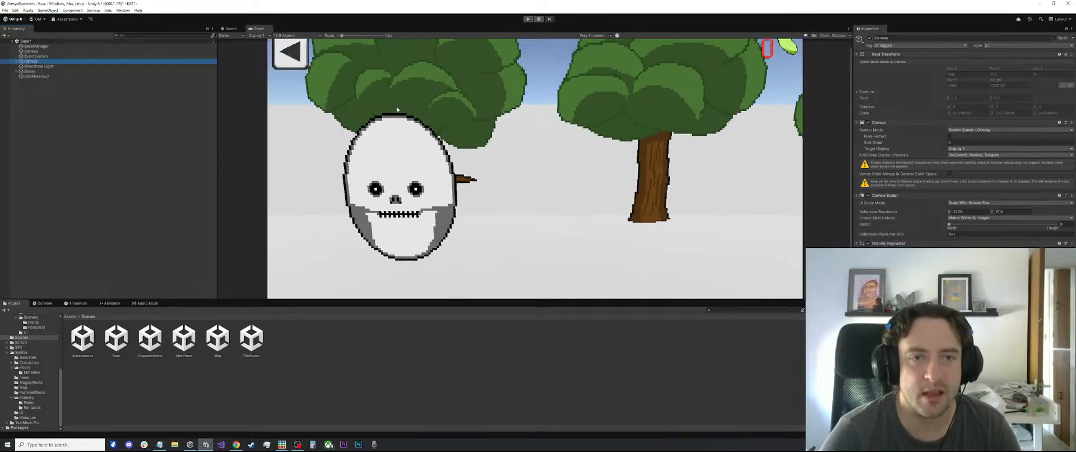
{"action": "scroll", "coordinate": [431, 149], "scroll_direction": "up", "scroll_amount": 4}
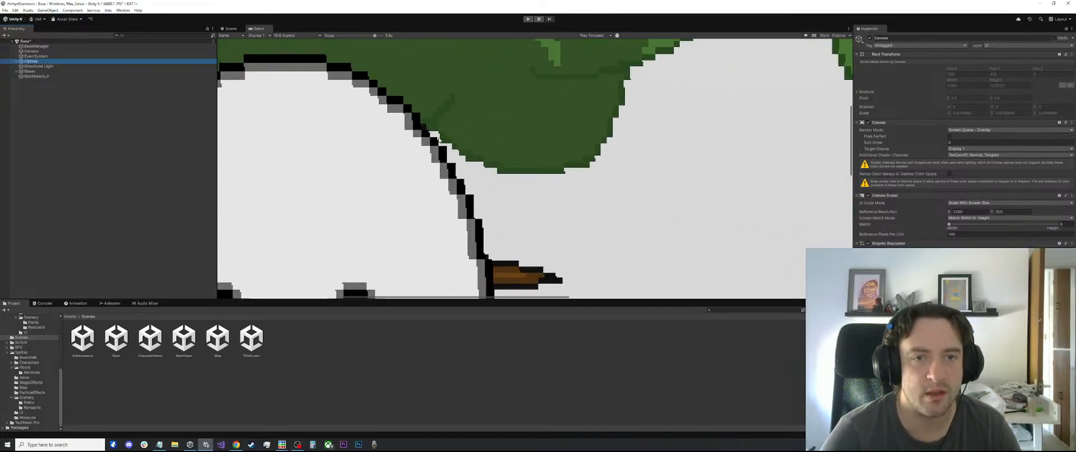
{"action": "scroll", "coordinate": [431, 149], "scroll_direction": "down", "scroll_amount": 3}
{"action": "scroll", "coordinate": [421, 150], "scroll_direction": "down", "scroll_amount": 8}
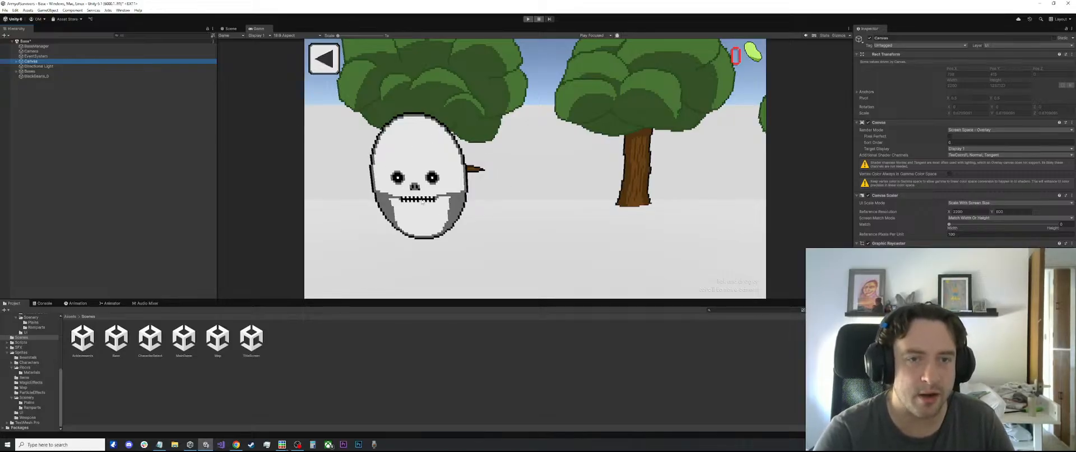
Select the skull character sprite, shrink it uniformly to a small size and move it along X to stand between the two trees
{"action": "left_click", "coordinate": [22, 71]}
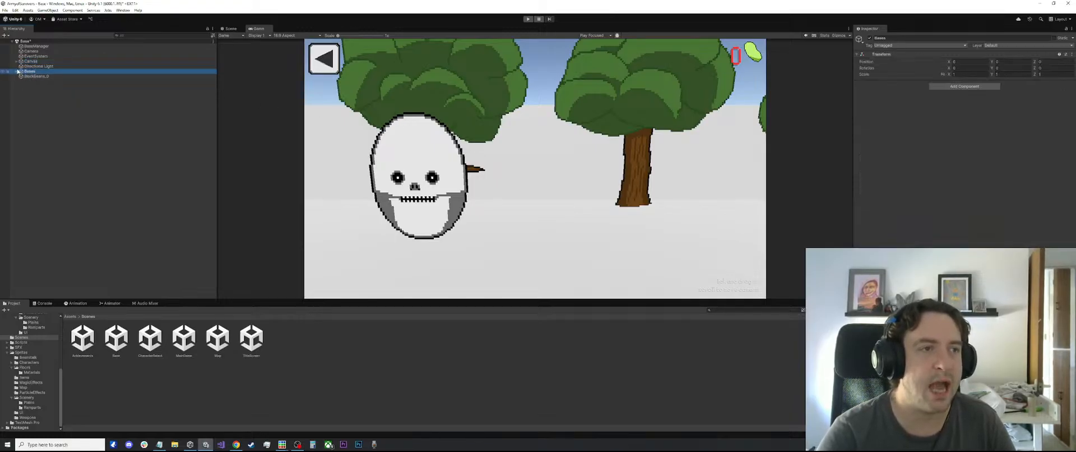
{"action": "left_click", "coordinate": [16, 71]}
{"action": "left_click", "coordinate": [31, 61]}
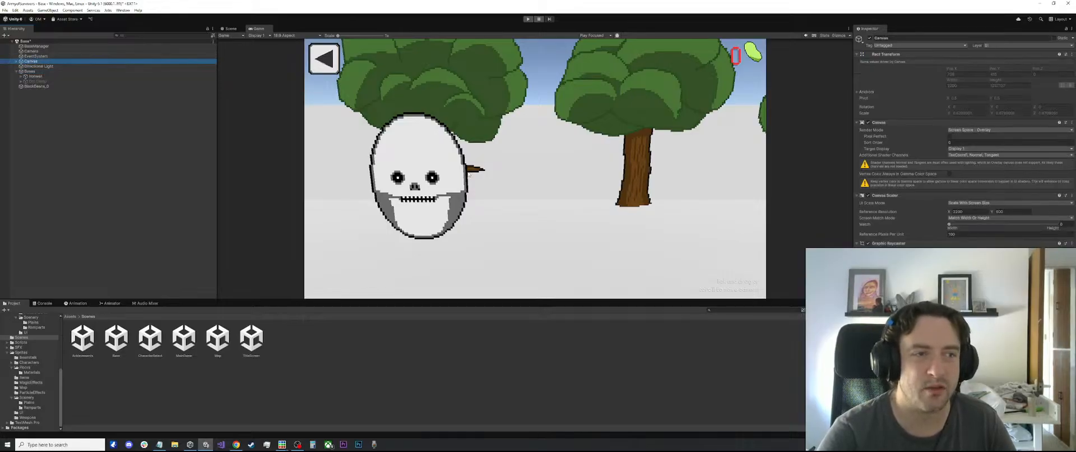
{"action": "left_click", "coordinate": [88, 86]}
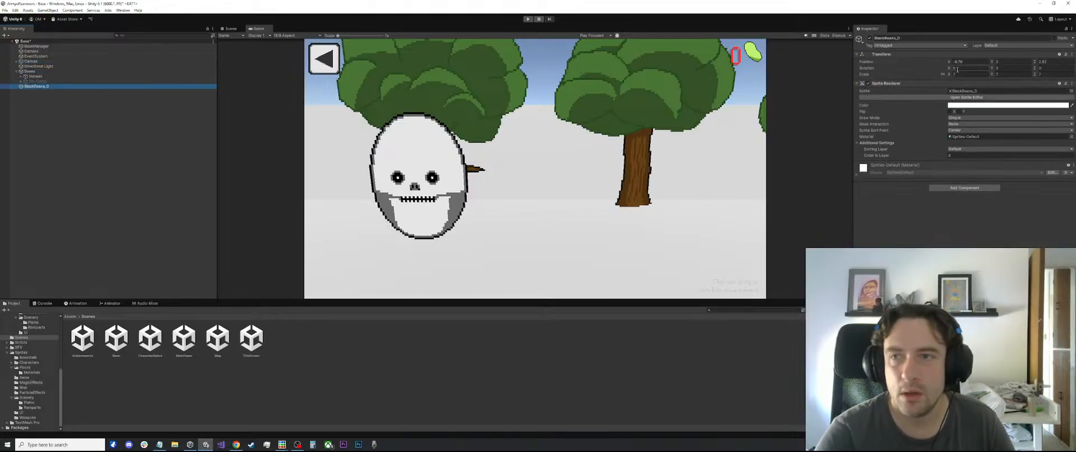
{"action": "left_click_drag", "start_coordinate": [948, 75], "coordinate": [888, 74]}
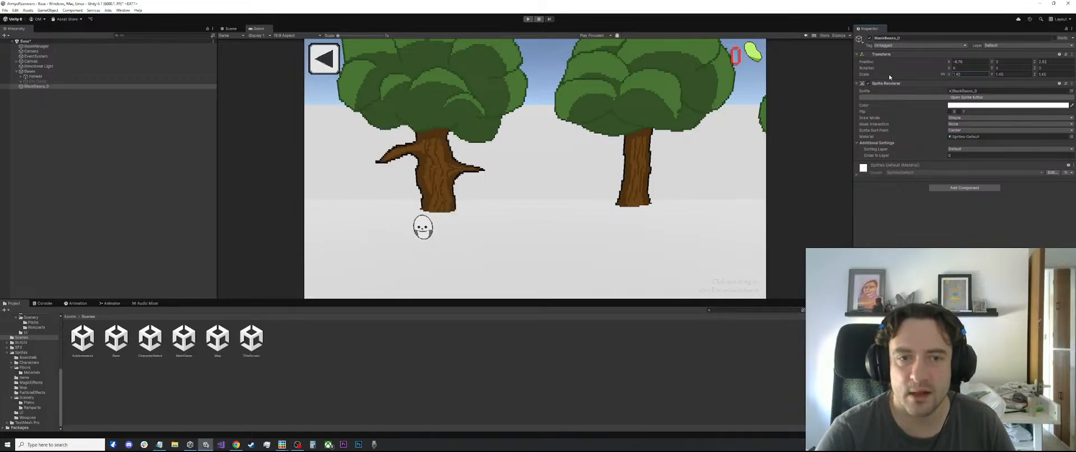
{"action": "left_click_drag", "start_coordinate": [948, 62], "coordinate": [967, 61]}
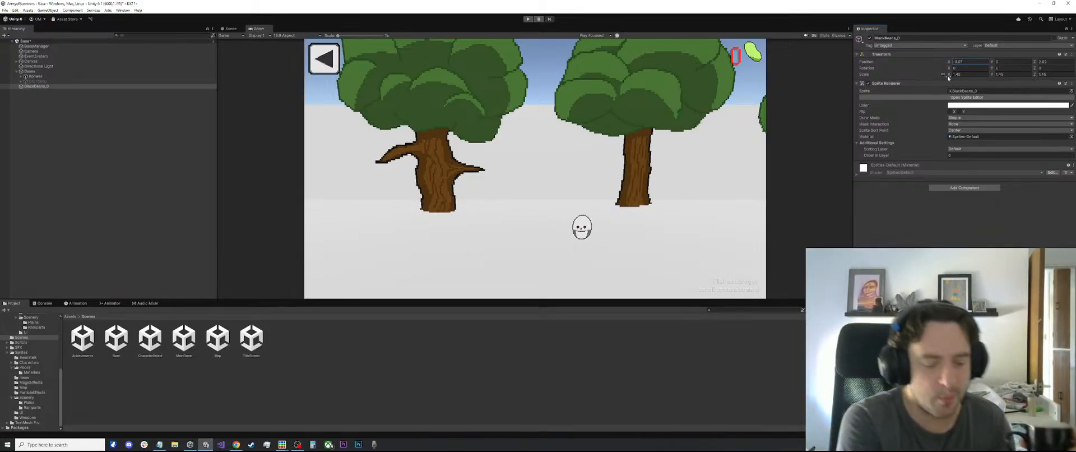
Undo and redo the skull's resize and move to compare both sizes, and set its scale to 2
{"action": "key", "text": "ctrl+z"}
{"action": "key", "text": "ctrl+z"}
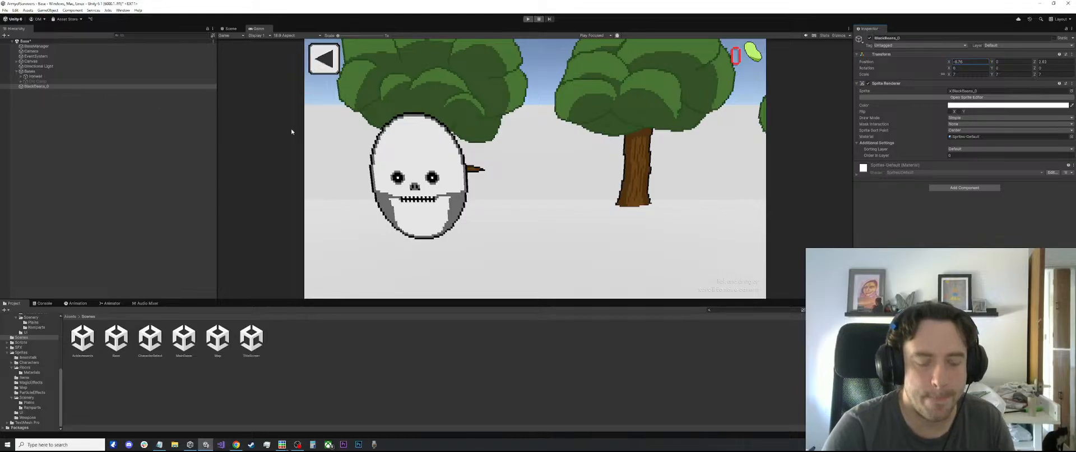
{"action": "key", "text": "ctrl+z"}
{"action": "key", "text": "ctrl+y"}
{"action": "key", "text": "ctrl+y"}
{"action": "key", "text": "ctrl+y"}
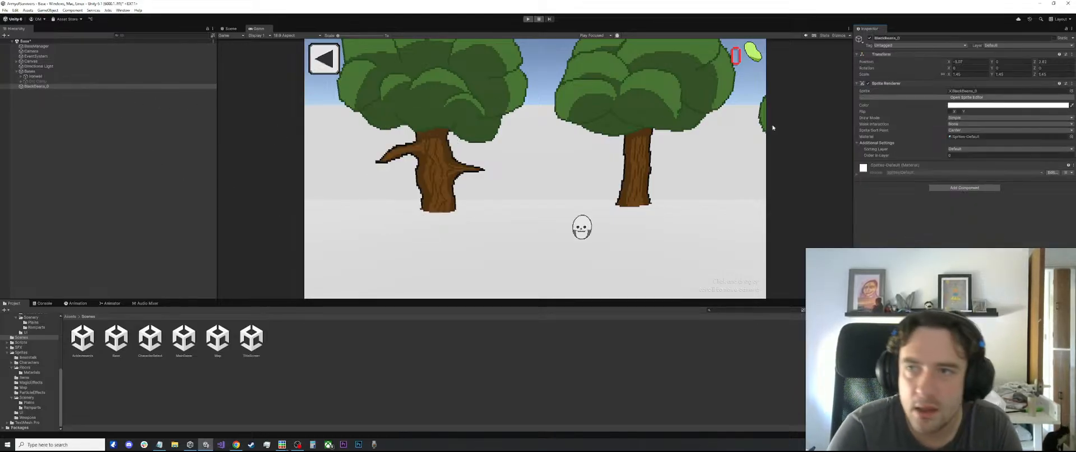
{"action": "left_click", "coordinate": [960, 74]}
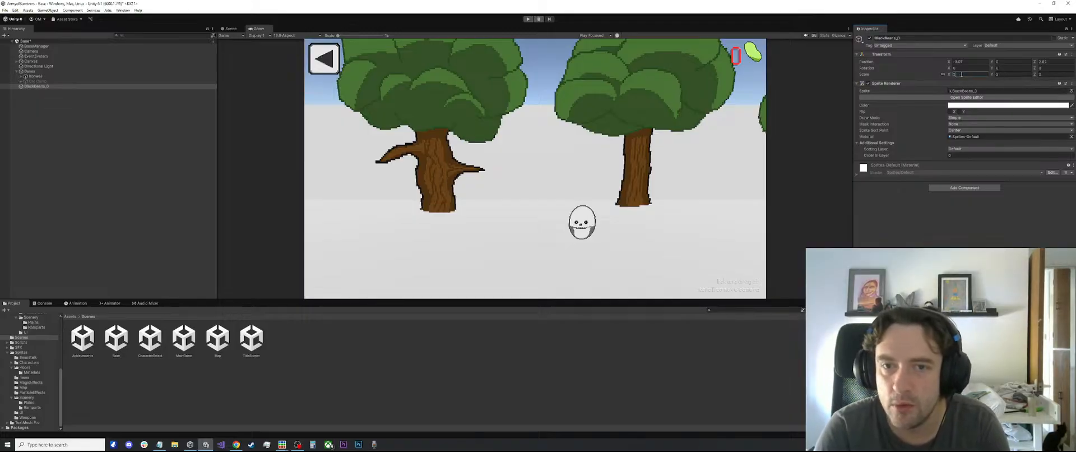
Select the middle tree's BuildingSpriteRenderer in the scene and set its scale to 2 on all axes
{"action": "left_click", "coordinate": [63, 77]}
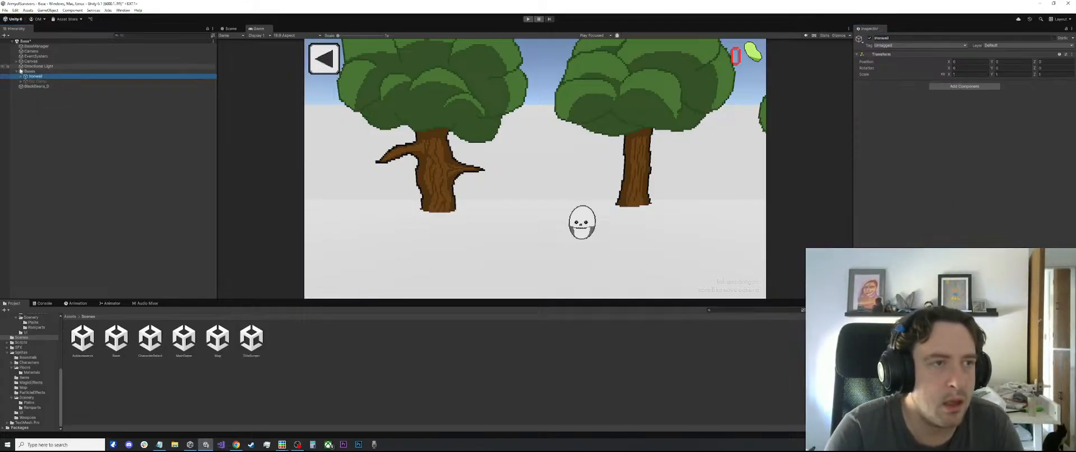
{"action": "left_click", "coordinate": [229, 28]}
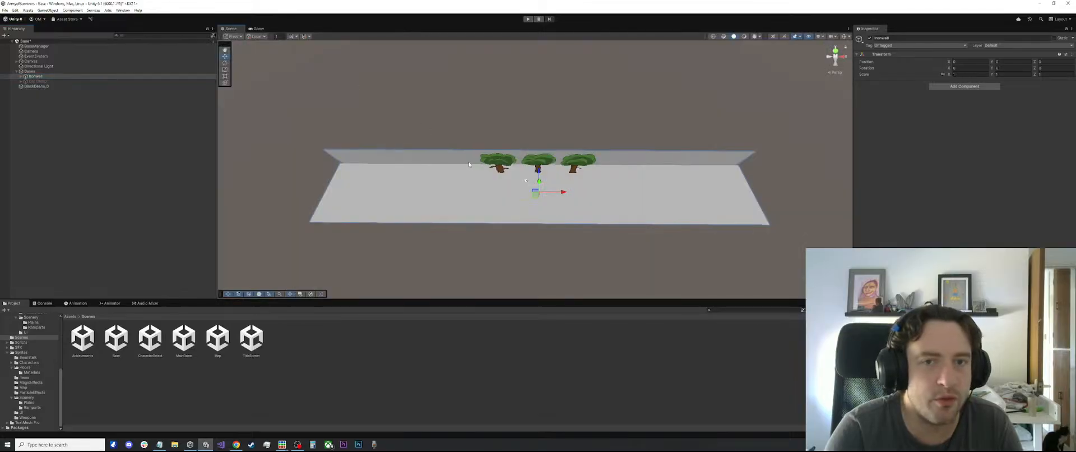
{"action": "left_click", "coordinate": [531, 159]}
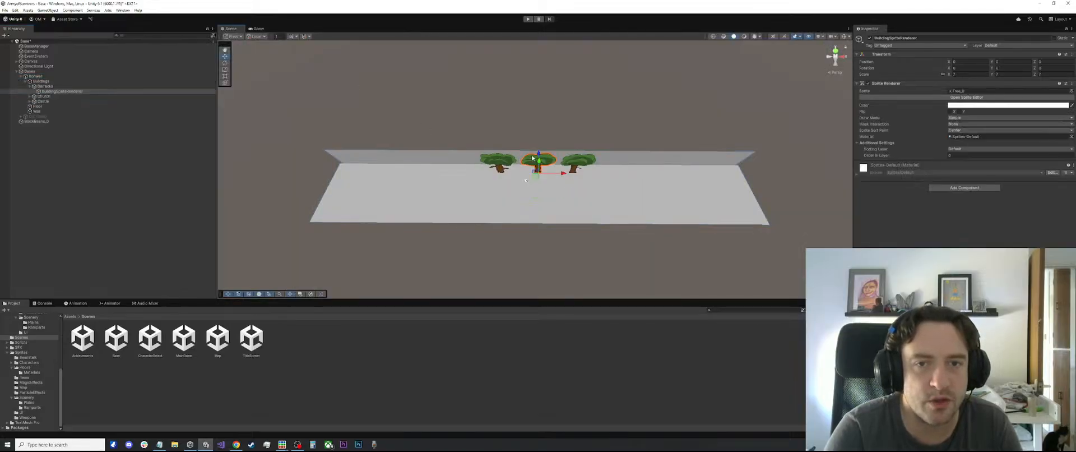
{"action": "left_click", "coordinate": [258, 29]}
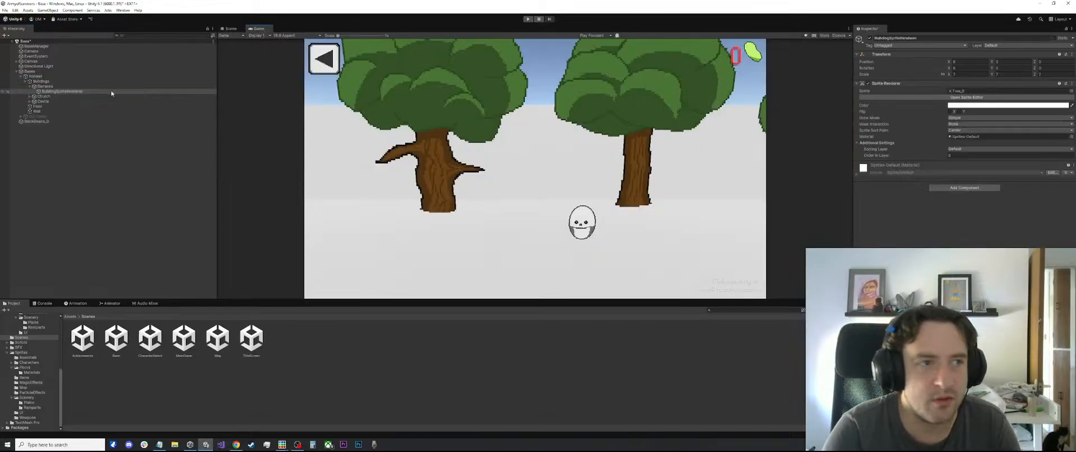
{"action": "left_click", "coordinate": [880, 77]}
{"action": "type", "text": "2"}
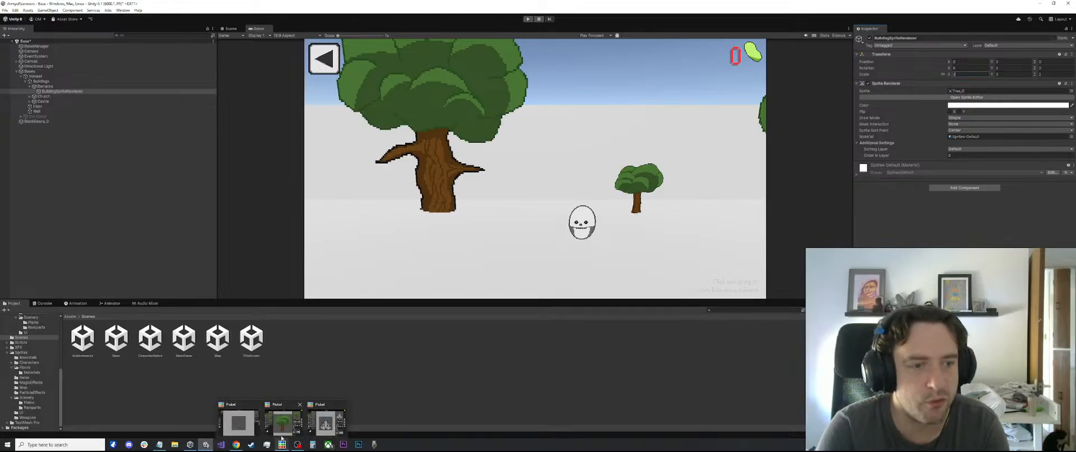
Switch to Piskel, create a new sprite from the Tree window and resize its canvas to 412 x 412 px
{"action": "left_click", "coordinate": [282, 431]}
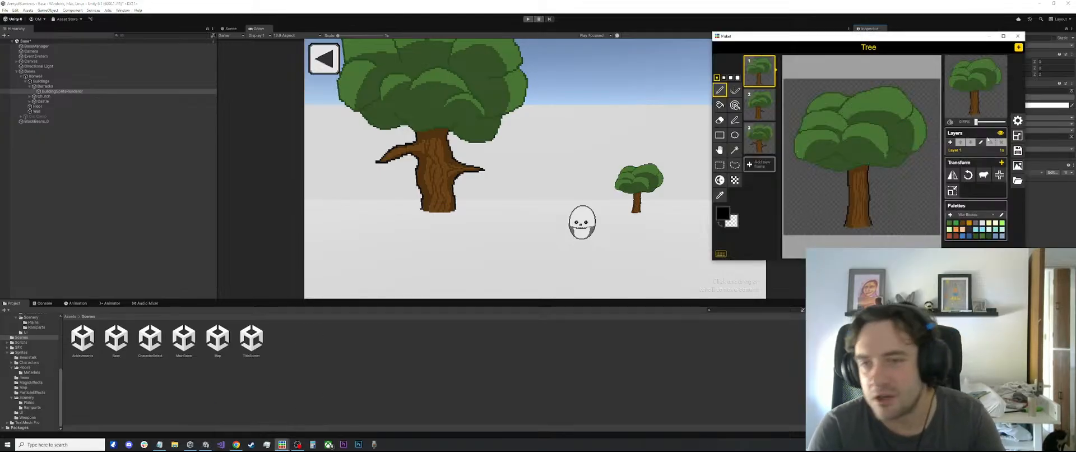
{"action": "left_click", "coordinate": [1018, 48]}
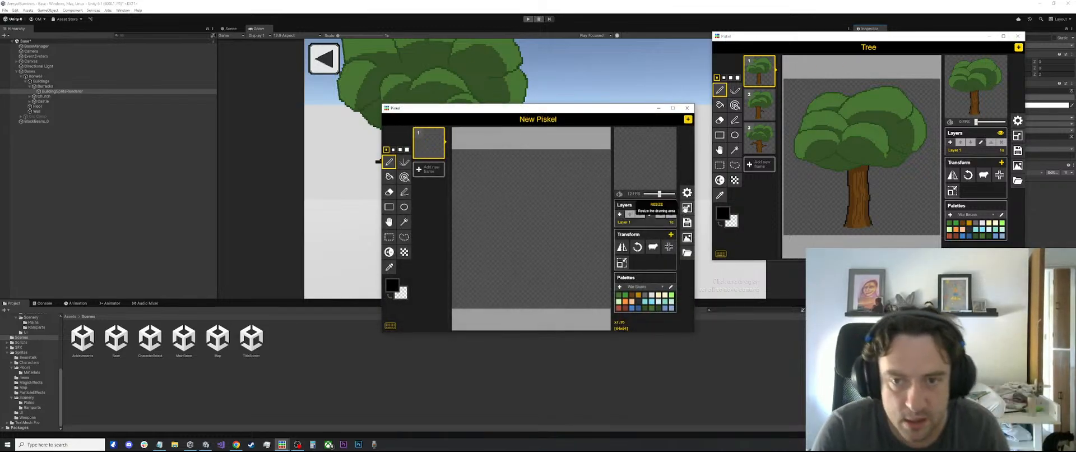
{"action": "left_click", "coordinate": [688, 208]}
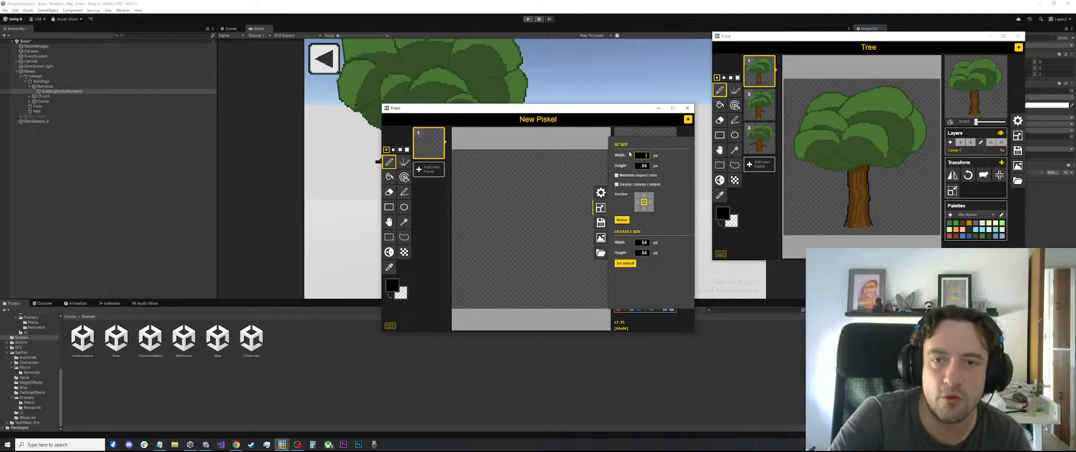
{"action": "type", "text": "412"}
{"action": "key", "text": "Tab"}
{"action": "type", "text": "412"}
{"action": "key", "text": "Return"}
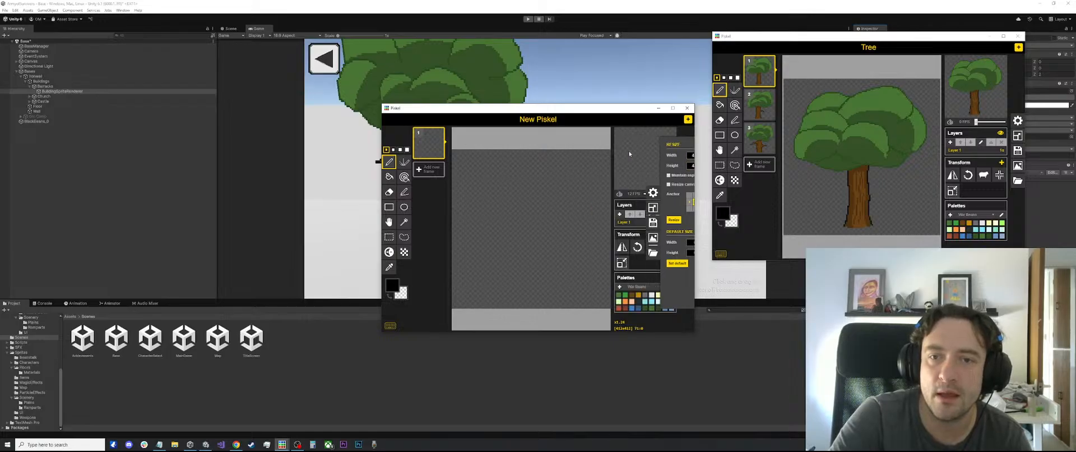
Draw a rough closed test outline with the Pen tool to judge the canvas's pixel density, and undo it
{"action": "mouse_move", "coordinate": [499, 236]}
{"action": "left_mouse_down"}
{"action": "mouse_move", "coordinate": [546, 184]}
{"action": "mouse_move", "coordinate": [583, 223]}
{"action": "mouse_move", "coordinate": [585, 271]}
{"action": "mouse_move", "coordinate": [506, 263]}
{"action": "left_mouse_up"}
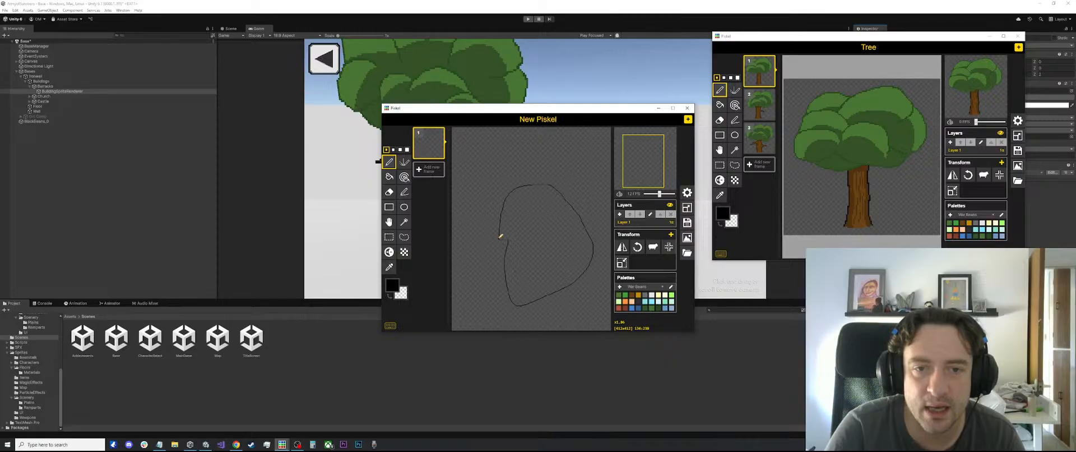
{"action": "left_click_drag", "start_coordinate": [501, 235], "coordinate": [501, 236]}
{"action": "scroll", "coordinate": [538, 252], "scroll_direction": "down", "scroll_amount": 3}
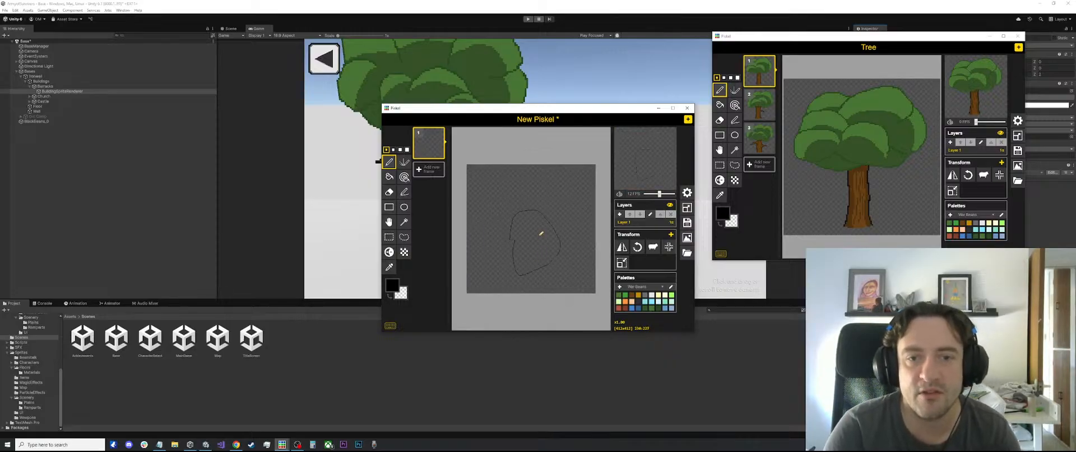
{"action": "key", "text": "ctrl+z"}
{"action": "scroll", "coordinate": [509, 178], "scroll_direction": "up", "scroll_amount": 5}
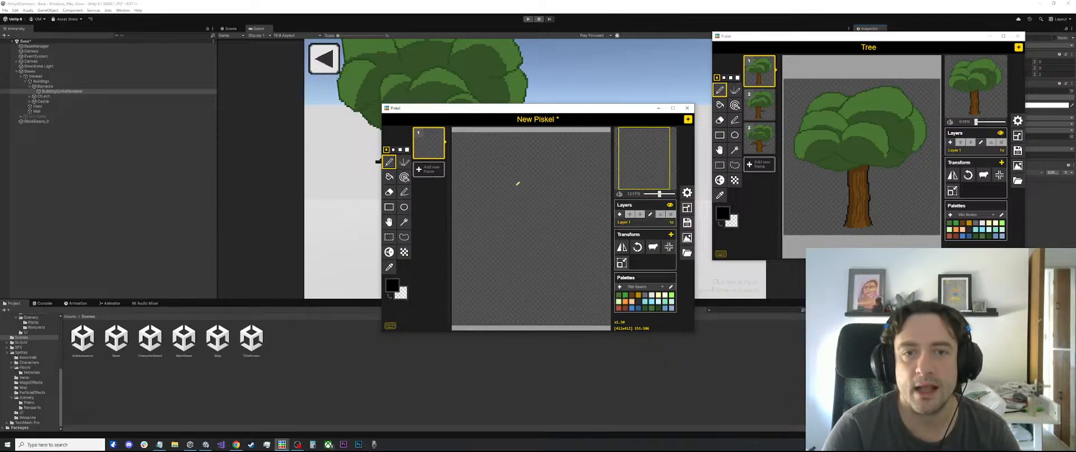
{"action": "scroll", "coordinate": [538, 181], "scroll_direction": "down", "scroll_amount": 5}
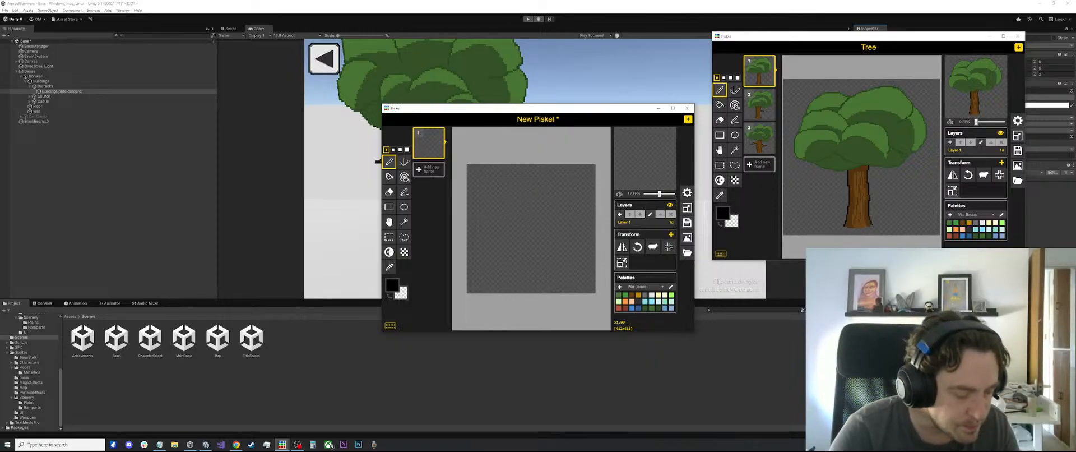
Arrange the browser's medieval castle image results and the Bases sprite window around the blank New Piskel canvas as references
{"action": "key", "text": "alt+Tab"}
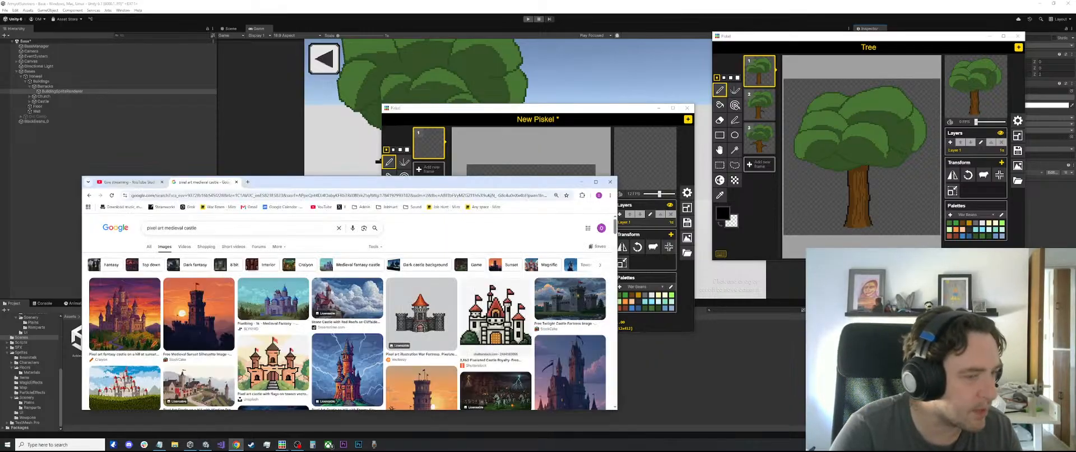
{"action": "left_click_drag", "start_coordinate": [392, 181], "coordinate": [0, 202]}
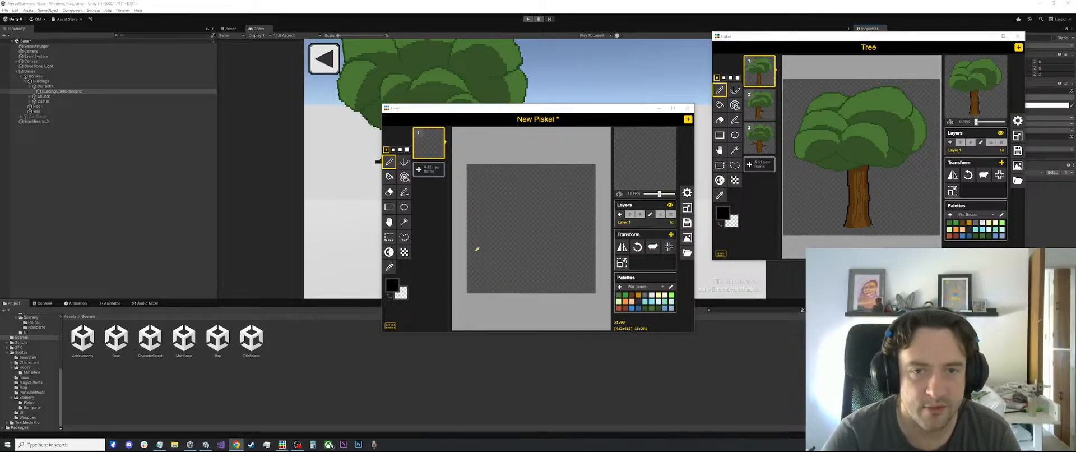
{"action": "left_click_drag", "start_coordinate": [504, 108], "coordinate": [493, 149]}
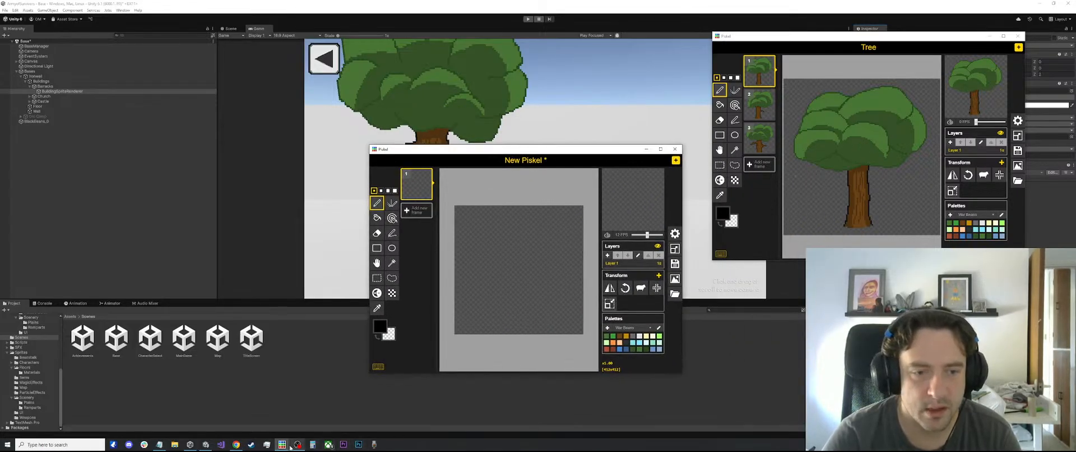
{"action": "mouse_move", "coordinate": [285, 443]}
{"action": "left_click", "coordinate": [296, 426]}
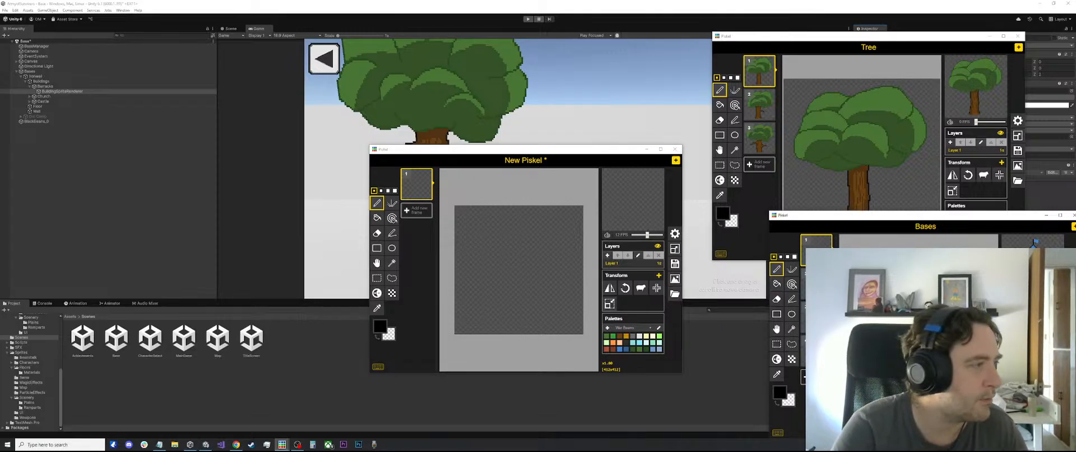
{"action": "left_click", "coordinate": [236, 444]}
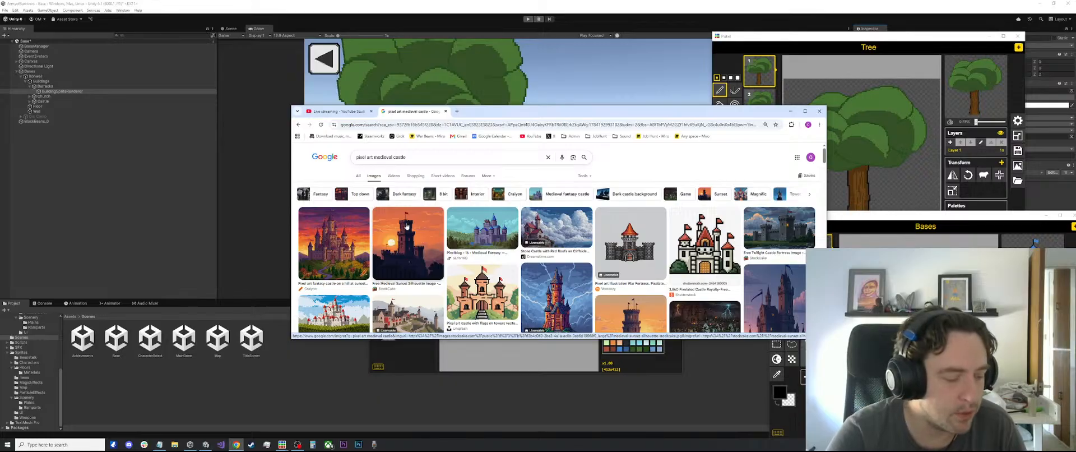
{"action": "left_click_drag", "start_coordinate": [505, 111], "coordinate": [0, 192]}
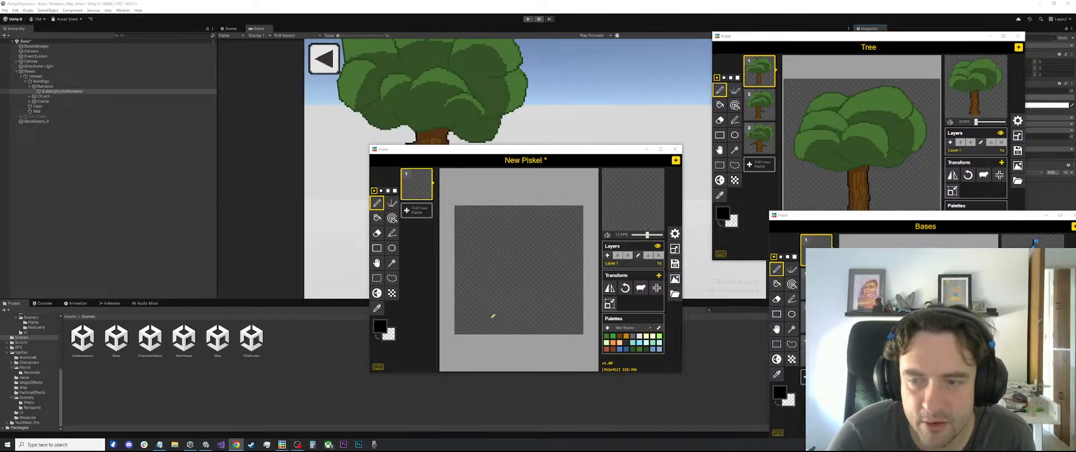
Try a short curved pen stroke on the lower part of the canvas, undo it and open the resize settings
{"action": "scroll", "coordinate": [491, 327], "scroll_direction": "up", "scroll_amount": 1}
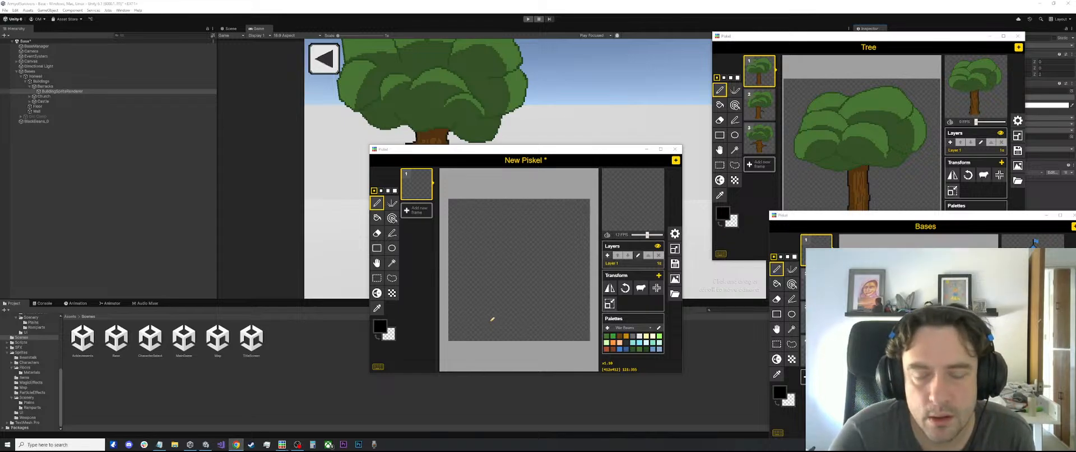
{"action": "left_click", "coordinate": [497, 318]}
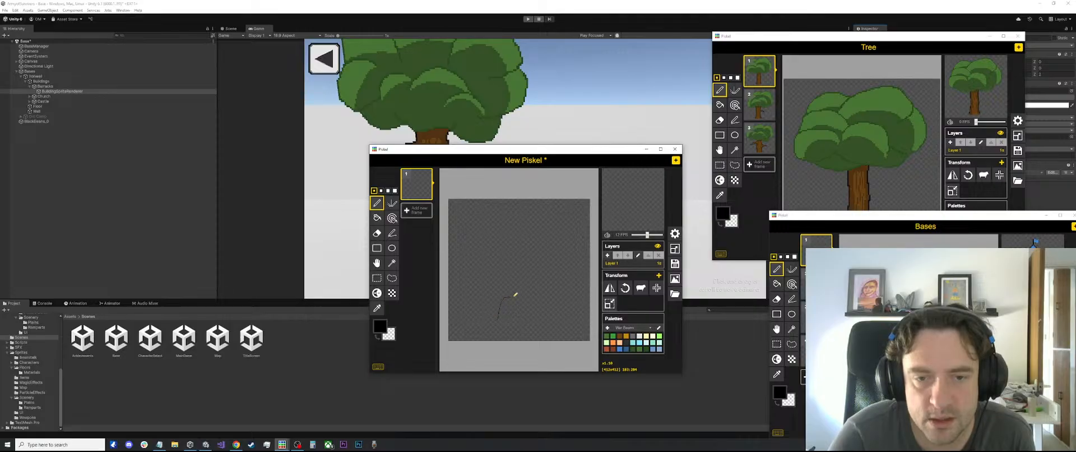
{"action": "left_click", "coordinate": [675, 248]}
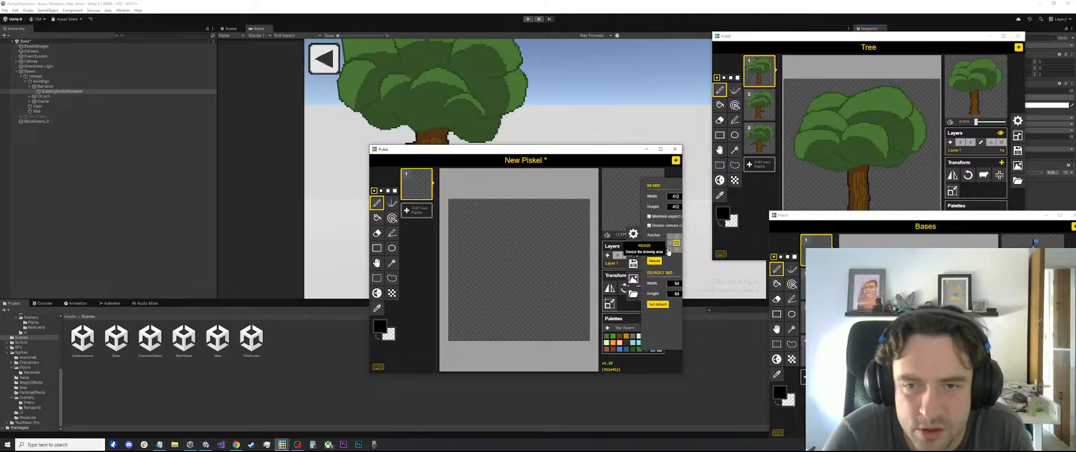
Bring up the larger blank New Piskel window, test and undo a vertical stroke, check its resize settings and return to Unity
{"action": "left_click", "coordinate": [611, 8]}
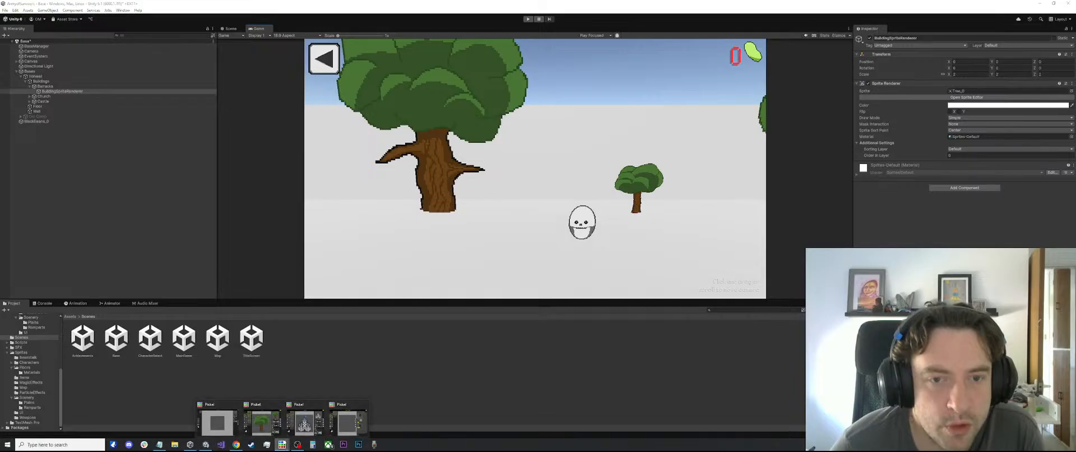
{"action": "left_click", "coordinate": [286, 444]}
{"action": "mouse_move", "coordinate": [288, 445]}
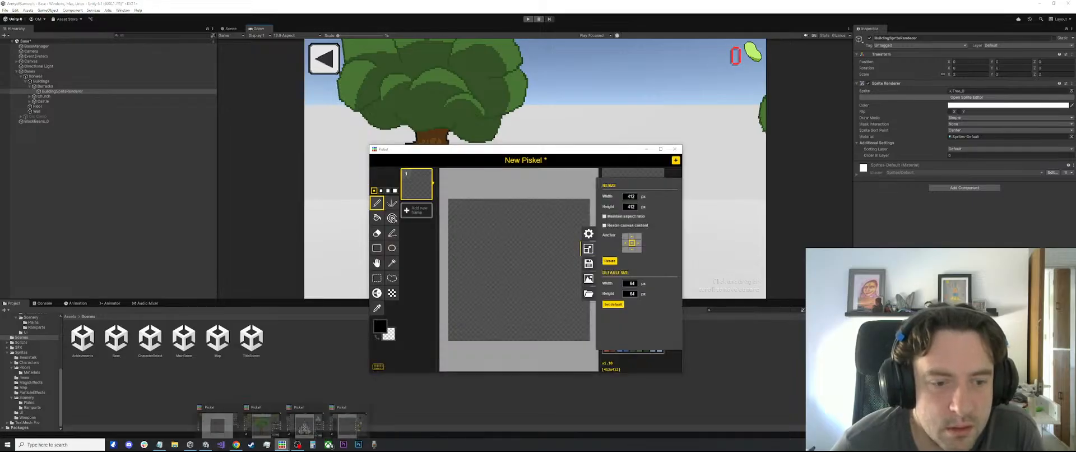
{"action": "left_click", "coordinate": [268, 417]}
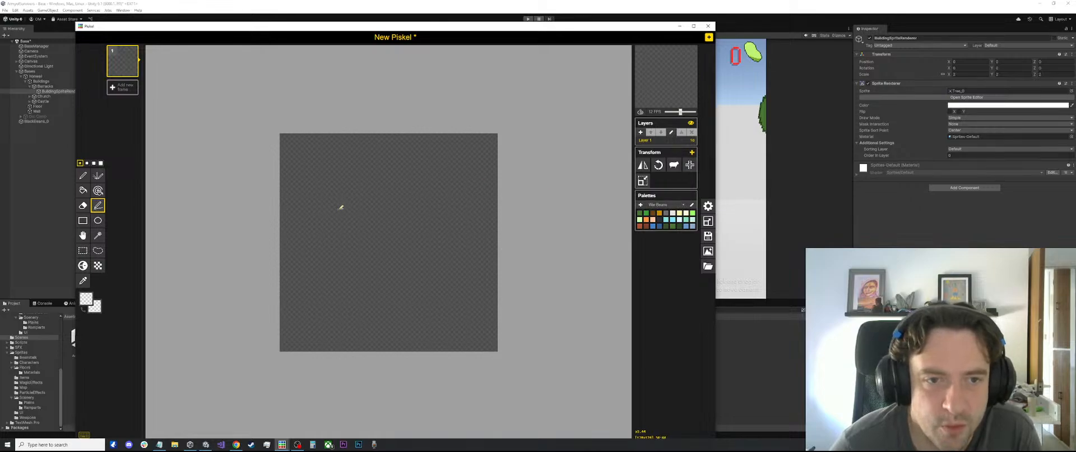
{"action": "left_click_drag", "start_coordinate": [355, 192], "coordinate": [354, 242]}
{"action": "key", "text": "ctrl+z"}
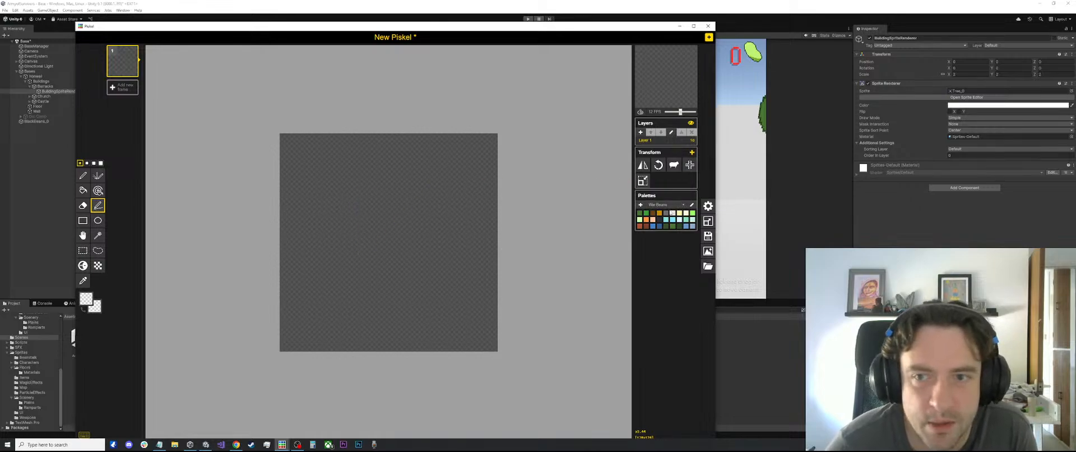
{"action": "left_click", "coordinate": [709, 223]}
{"action": "key", "text": "alt+Tab"}
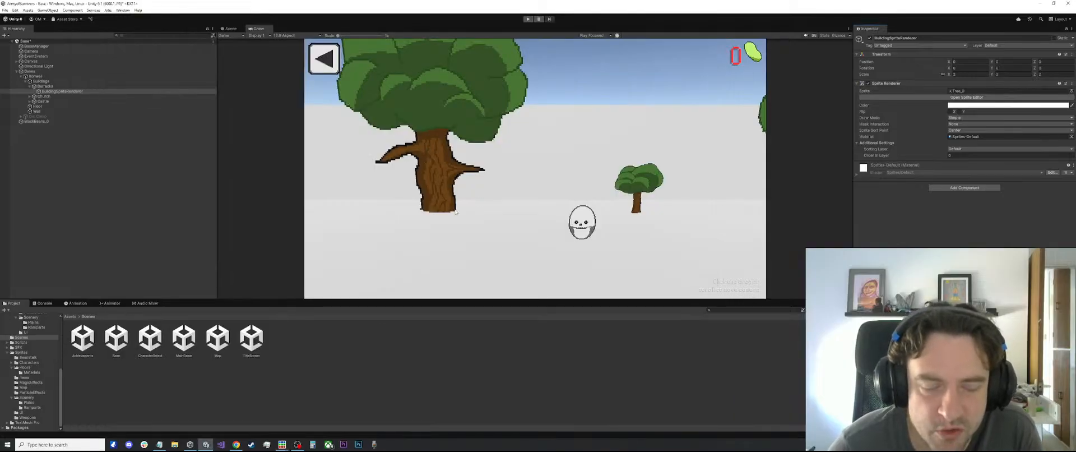
{"action": "left_click", "coordinate": [235, 443]}
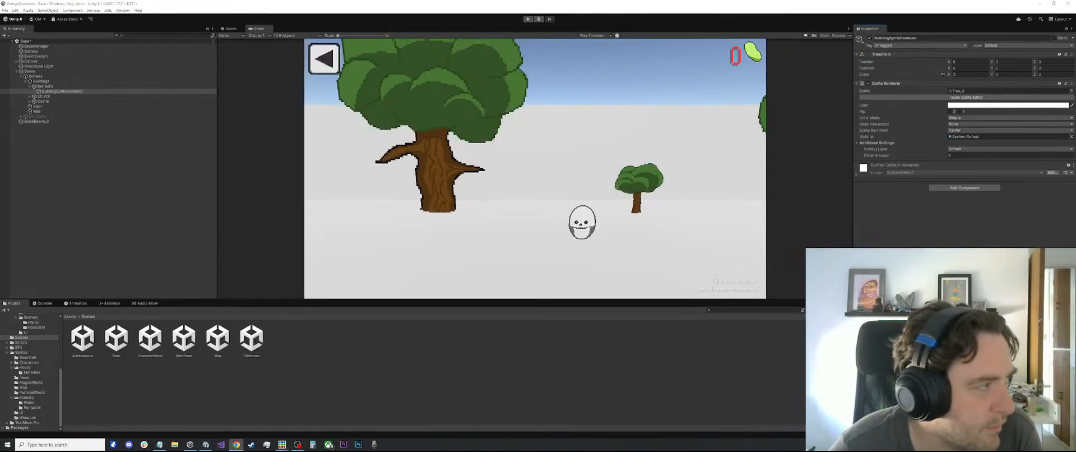
{"action": "left_click", "coordinate": [439, 222]}
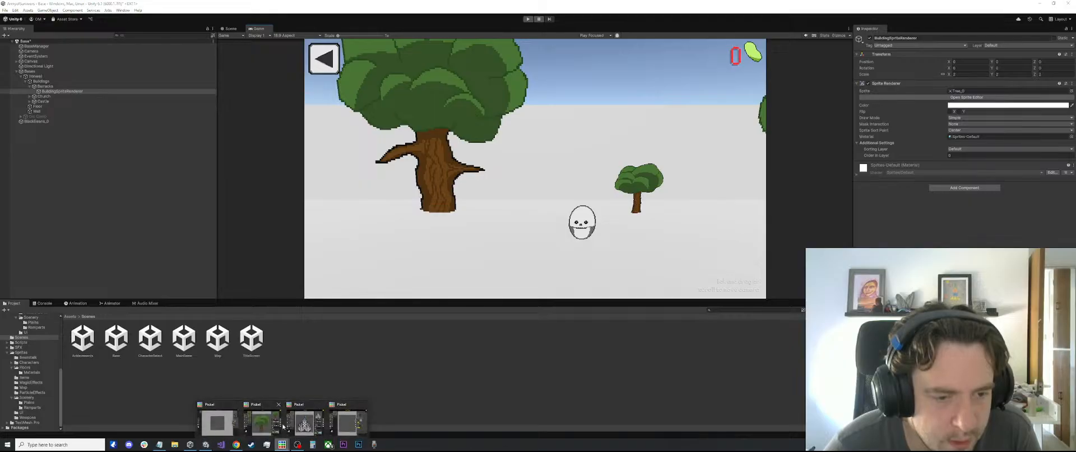
{"action": "left_click", "coordinate": [341, 380]}
{"action": "left_click", "coordinate": [282, 443]}
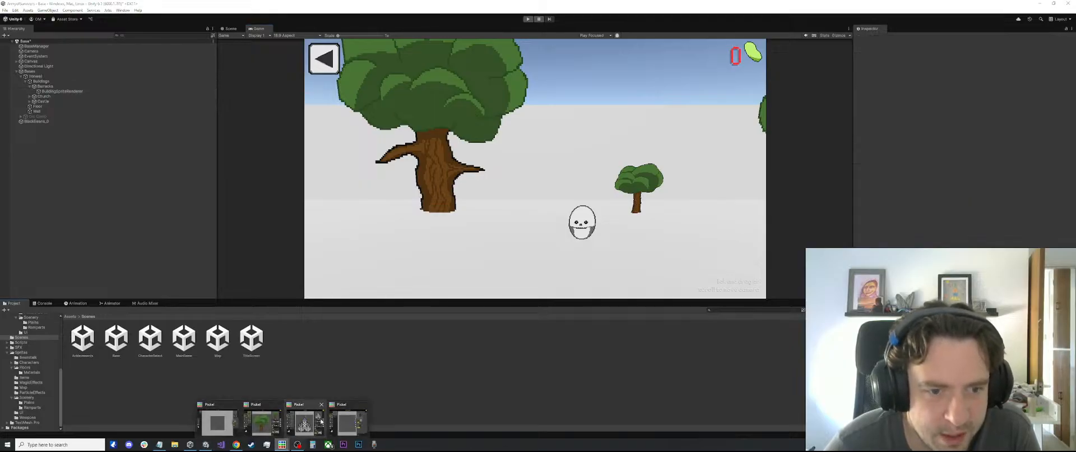
{"action": "mouse_move", "coordinate": [266, 426]}
{"action": "left_click", "coordinate": [559, 272]}
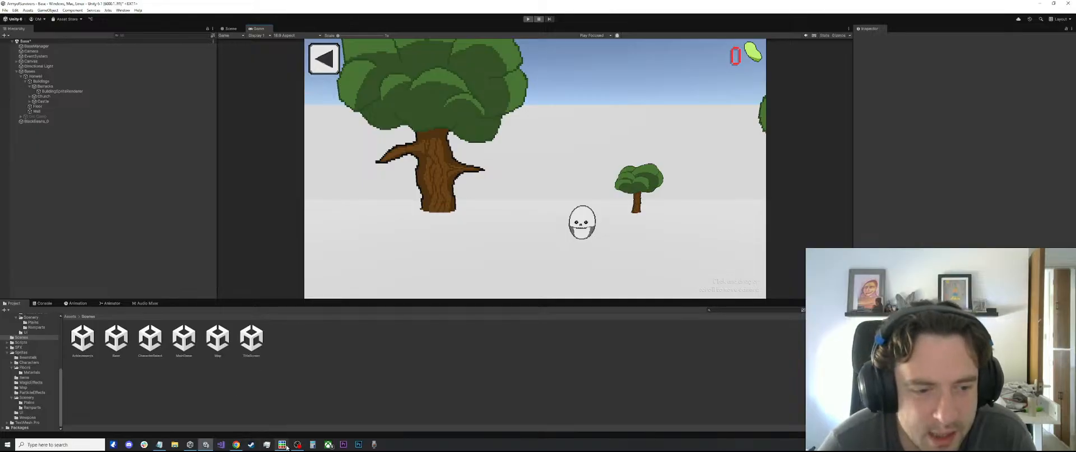
Bring the 412 px New Piskel window in front of Unity, and open and close Task Manager
{"action": "mouse_move", "coordinate": [281, 444]}
{"action": "mouse_move", "coordinate": [232, 424]}
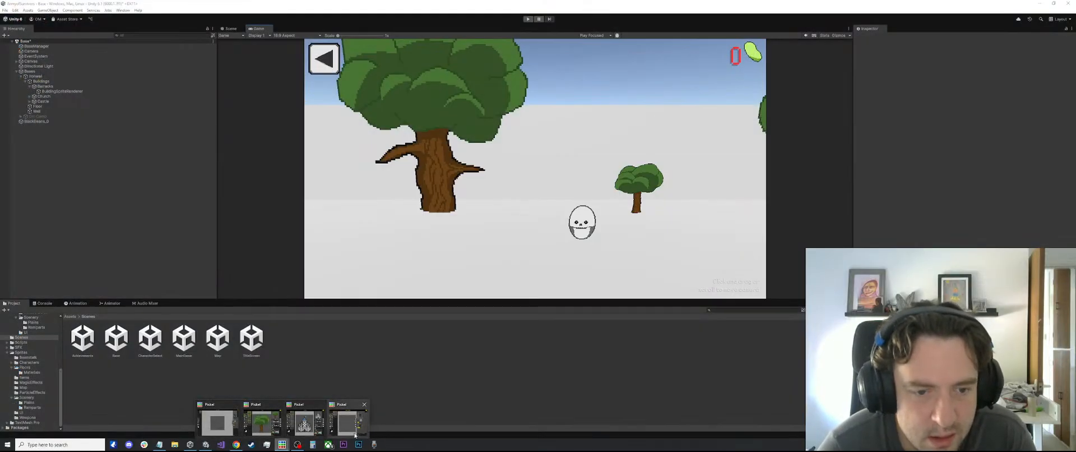
{"action": "left_click", "coordinate": [364, 426]}
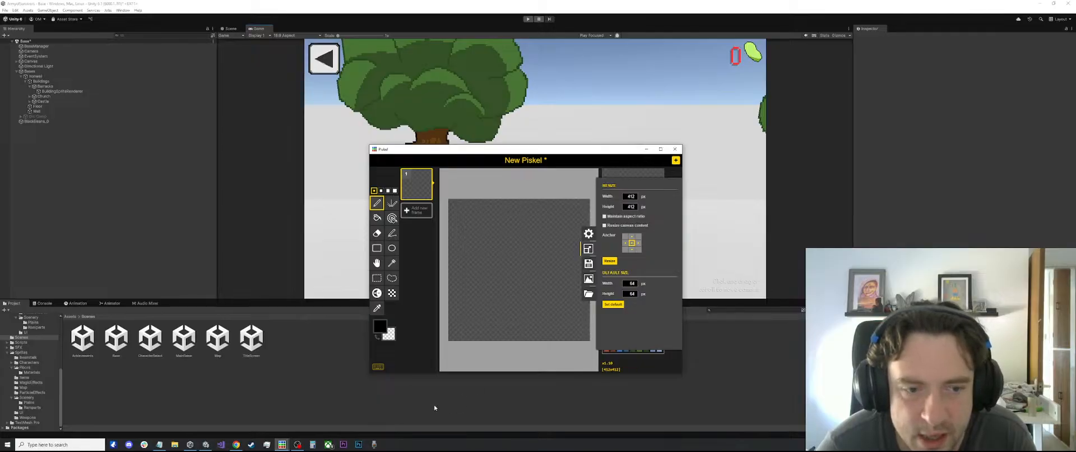
{"action": "key", "text": "ctrl+shift+Escape"}
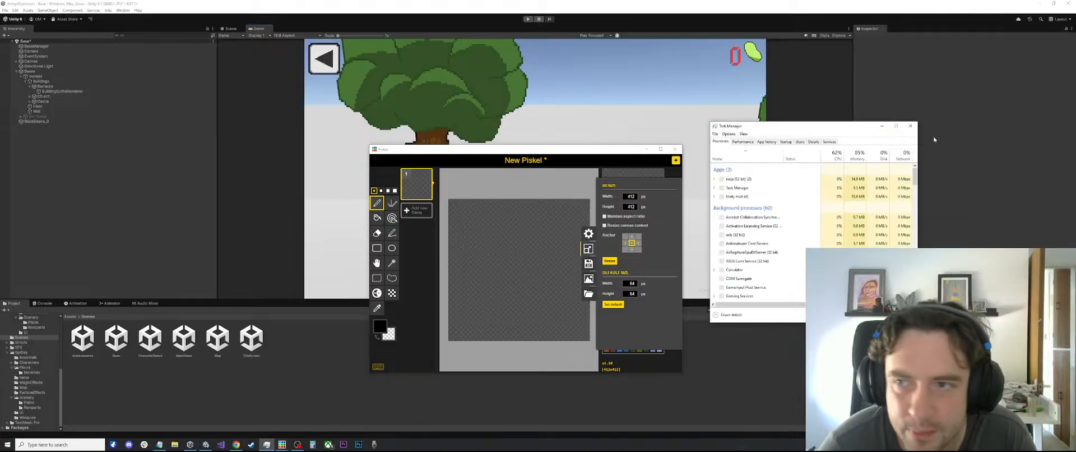
{"action": "left_click", "coordinate": [910, 126]}
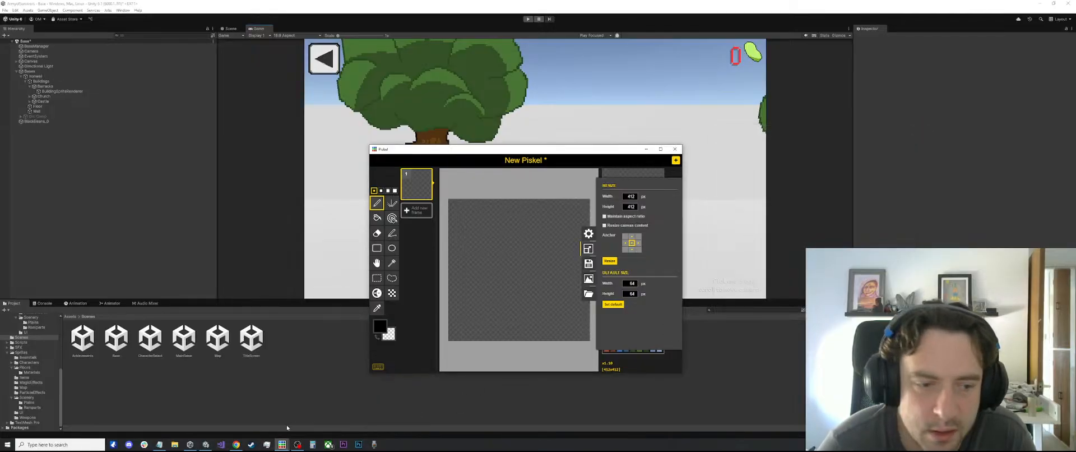
Bring up the 128 px New Piskel window and arrange it side by side with the 412 px one
{"action": "left_click", "coordinate": [282, 444]}
{"action": "left_click", "coordinate": [222, 422]}
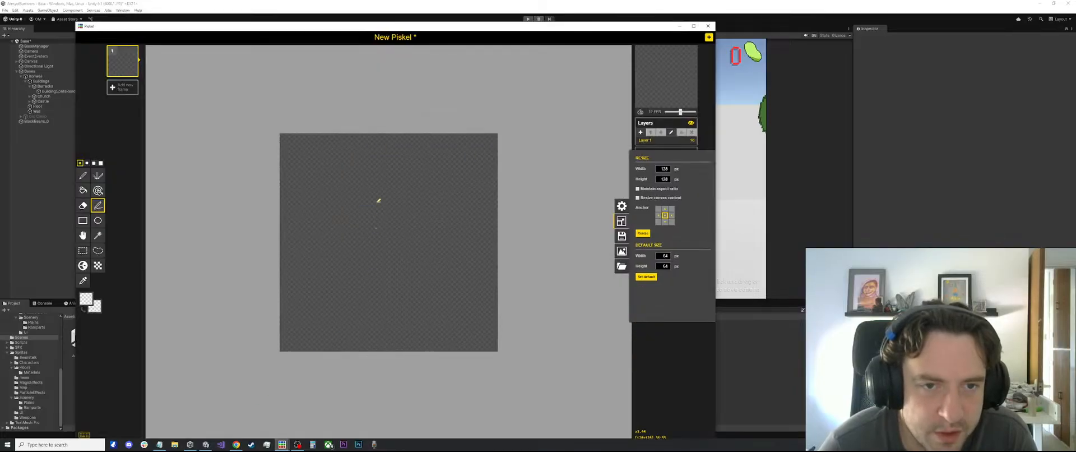
{"action": "scroll", "coordinate": [342, 224], "scroll_direction": "up", "scroll_amount": 2}
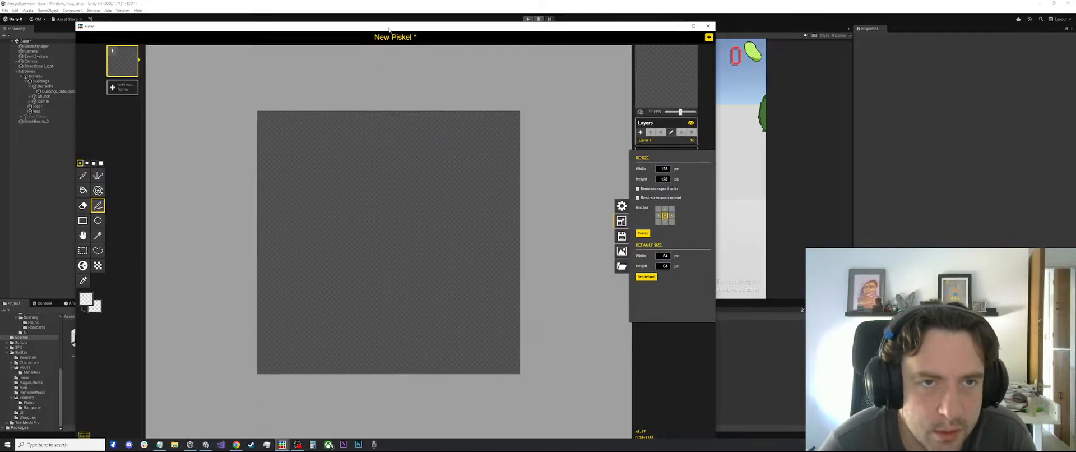
{"action": "left_click_drag", "start_coordinate": [392, 25], "coordinate": [194, 137]}
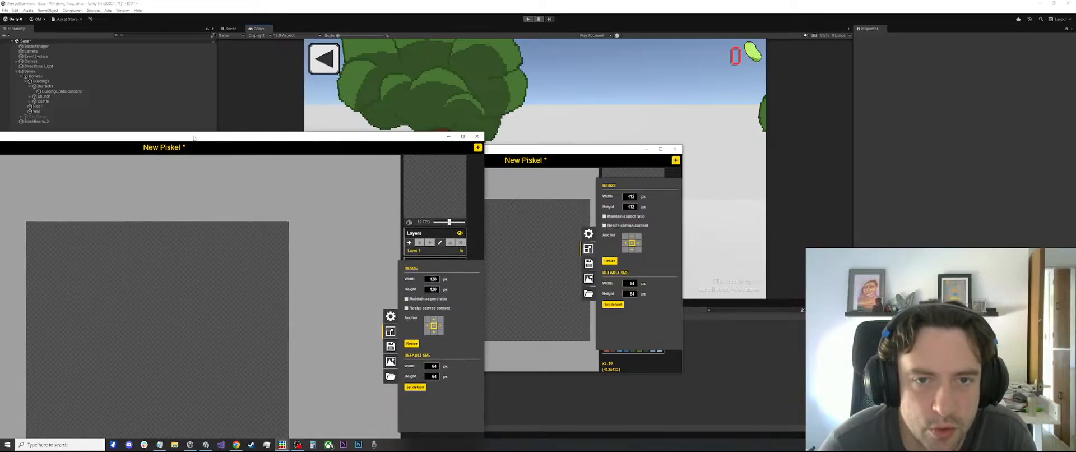
{"action": "left_click_drag", "start_coordinate": [507, 145], "coordinate": [782, 95]}
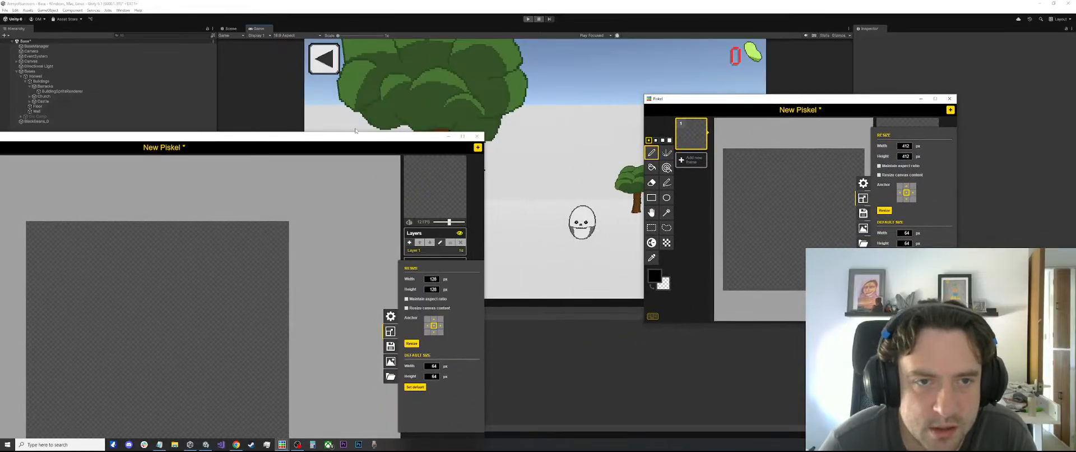
{"action": "left_click_drag", "start_coordinate": [345, 139], "coordinate": [463, 37]}
Try test strokes across the 128 px canvas and close its resize settings
{"action": "scroll", "coordinate": [249, 244], "scroll_direction": "up", "scroll_amount": 3}
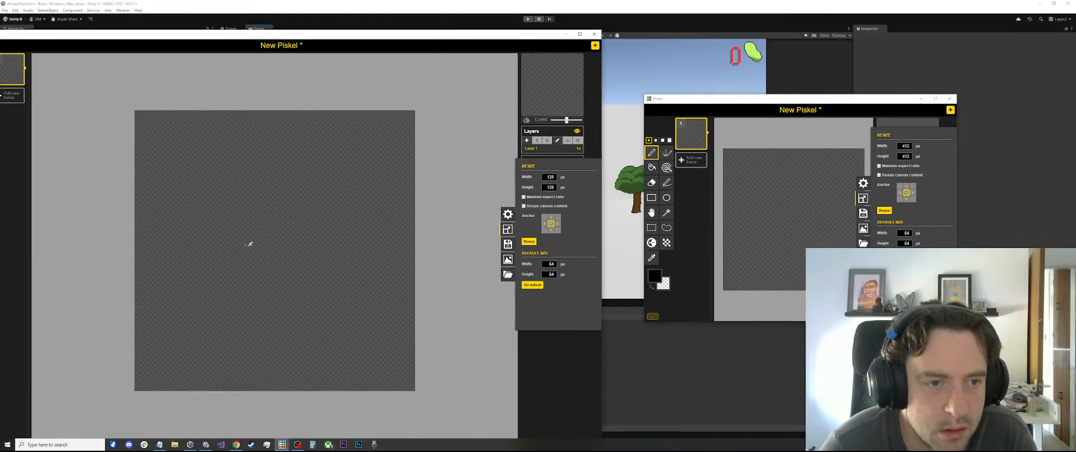
{"action": "mouse_move", "coordinate": [132, 257]}
{"action": "left_mouse_down"}
{"action": "mouse_move", "coordinate": [420, 260]}
{"action": "mouse_move", "coordinate": [442, 321]}
{"action": "left_mouse_up"}
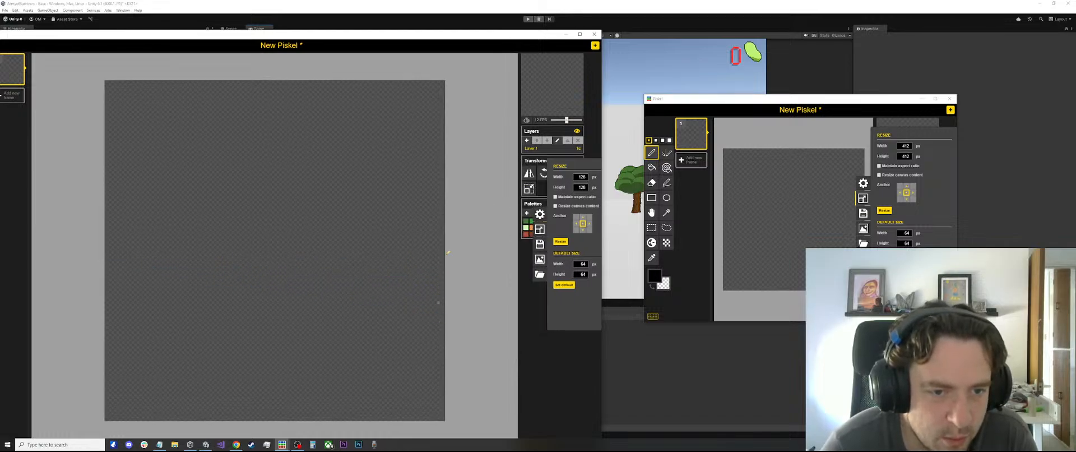
{"action": "scroll", "coordinate": [339, 260], "scroll_direction": "down", "scroll_amount": 5}
{"action": "scroll", "coordinate": [244, 299], "scroll_direction": "up", "scroll_amount": 2}
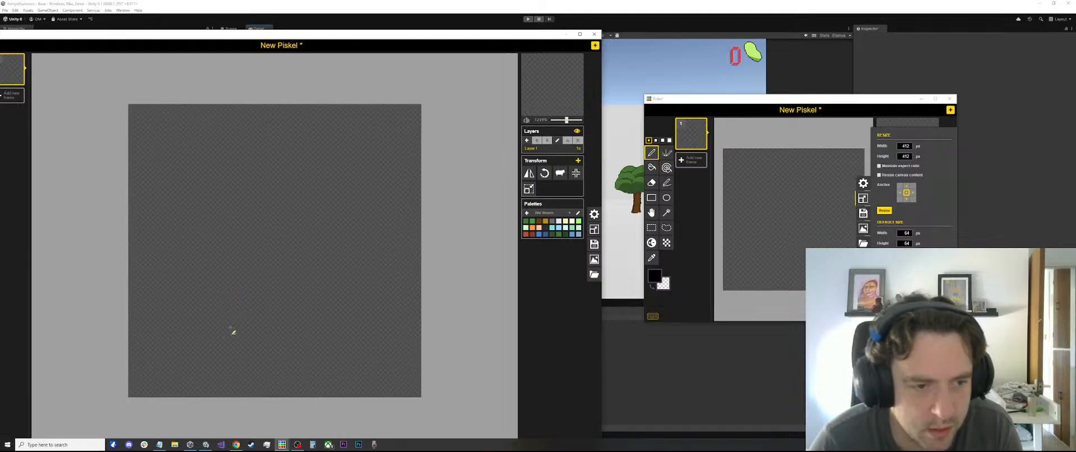
{"action": "mouse_move", "coordinate": [224, 354]}
{"action": "left_mouse_down"}
{"action": "mouse_move", "coordinate": [252, 368]}
{"action": "mouse_move", "coordinate": [245, 361]}
{"action": "left_mouse_up"}
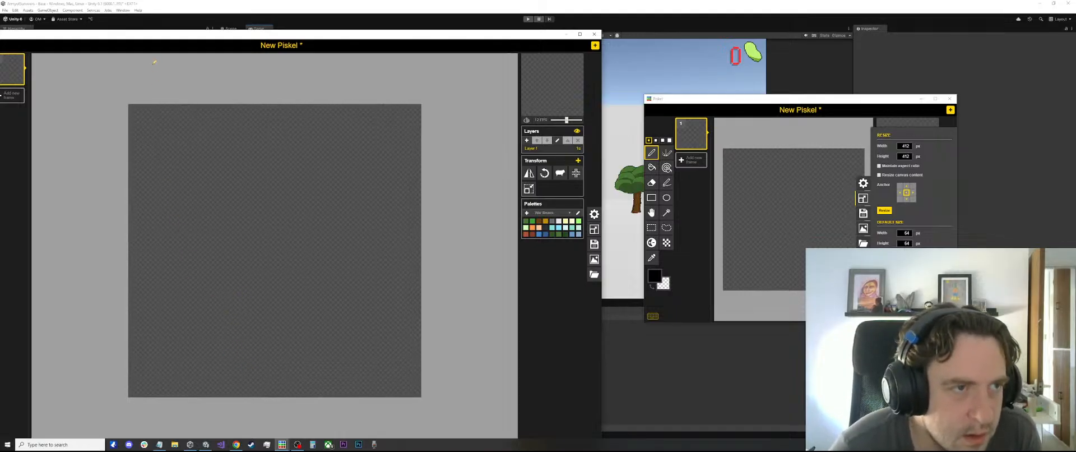
Reposition the 128 px window to reveal its tools, inspect the primary colour and try a horizontal stroke low on the canvas
{"action": "left_click_drag", "start_coordinate": [152, 40], "coordinate": [237, 25]}
{"action": "left_click", "coordinate": [57, 291]}
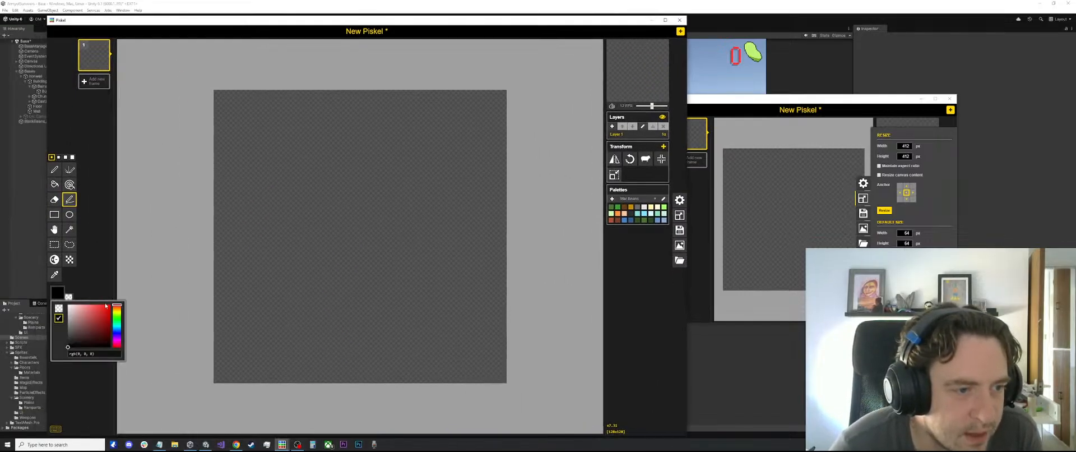
{"action": "scroll", "coordinate": [290, 343], "scroll_direction": "up", "scroll_amount": 1}
{"action": "left_click_drag", "start_coordinate": [288, 356], "coordinate": [396, 360]}
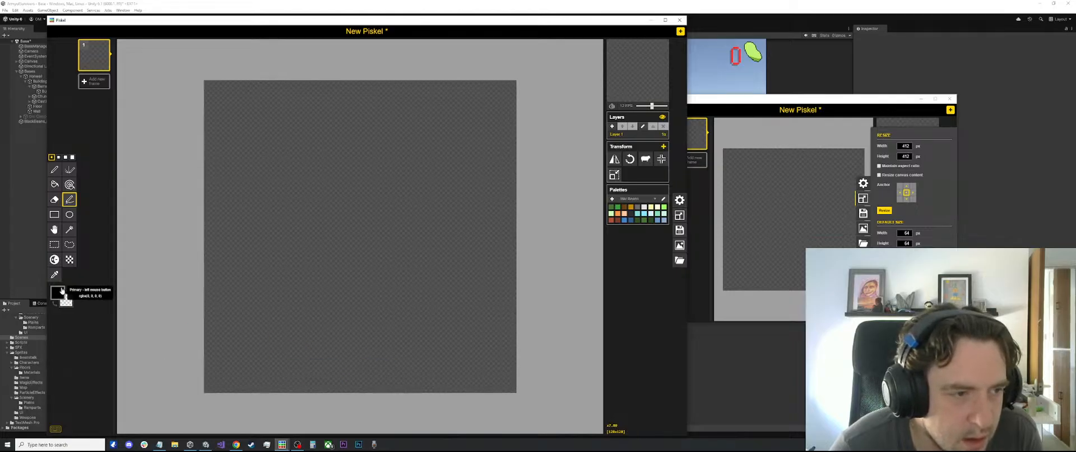
{"action": "left_click", "coordinate": [56, 288]}
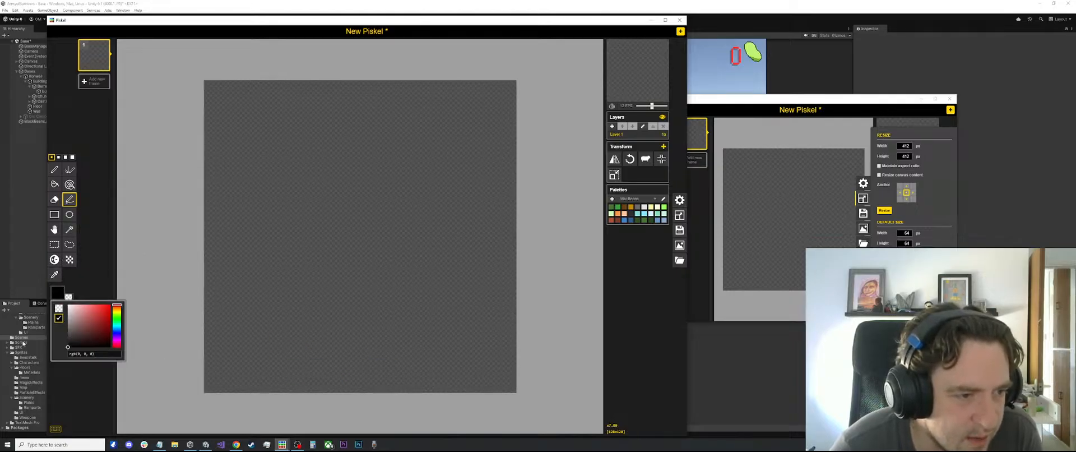
{"action": "left_click", "coordinate": [86, 289]}
Draw a curved test stroke on the lower part of the canvas with the Pen tool in a dark grey palette colour
{"action": "left_click", "coordinate": [54, 169]}
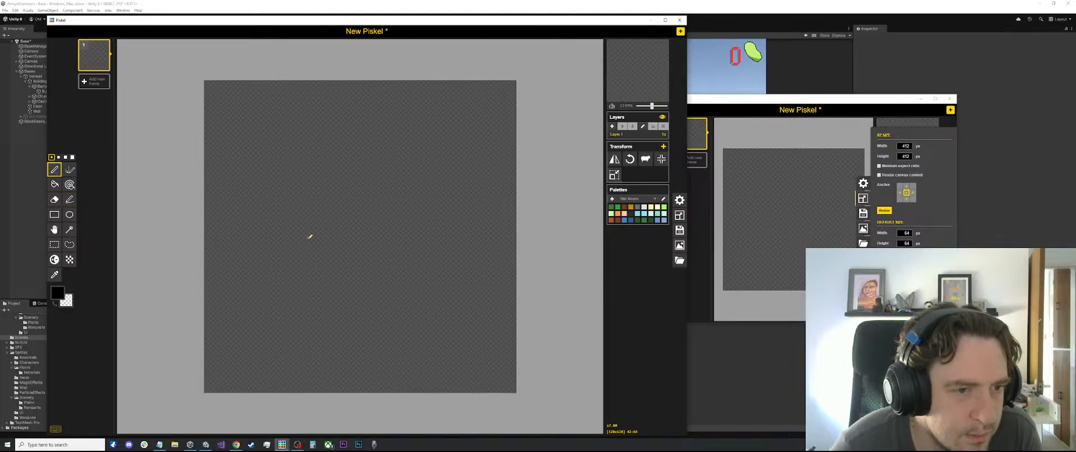
{"action": "left_click", "coordinate": [630, 214]}
{"action": "mouse_move", "coordinate": [432, 291]}
{"action": "left_mouse_down"}
{"action": "mouse_move", "coordinate": [313, 293]}
{"action": "mouse_move", "coordinate": [343, 350]}
{"action": "left_mouse_up"}
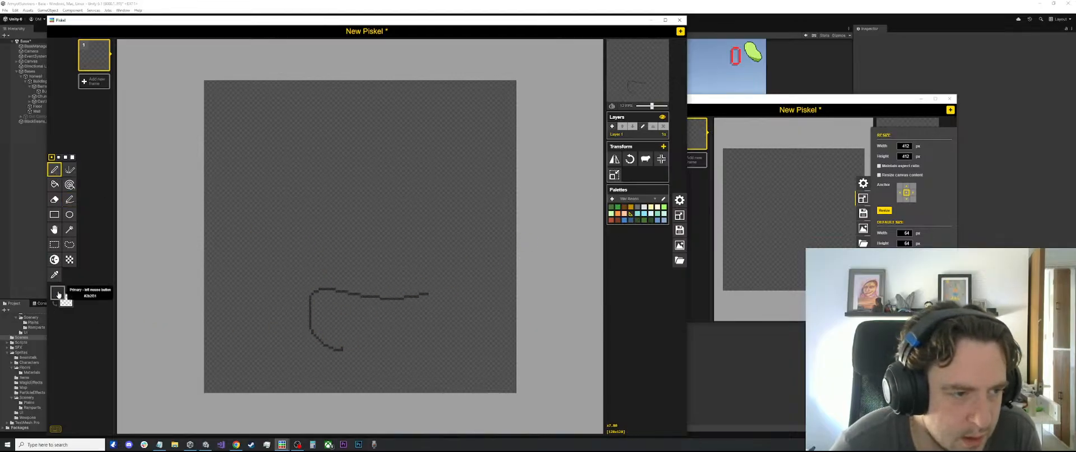
Inspect the primary colour, remove the curved test stroke with a rectangular selection and return to the Pen tool
{"action": "left_click", "coordinate": [57, 292]}
{"action": "key", "text": "s"}
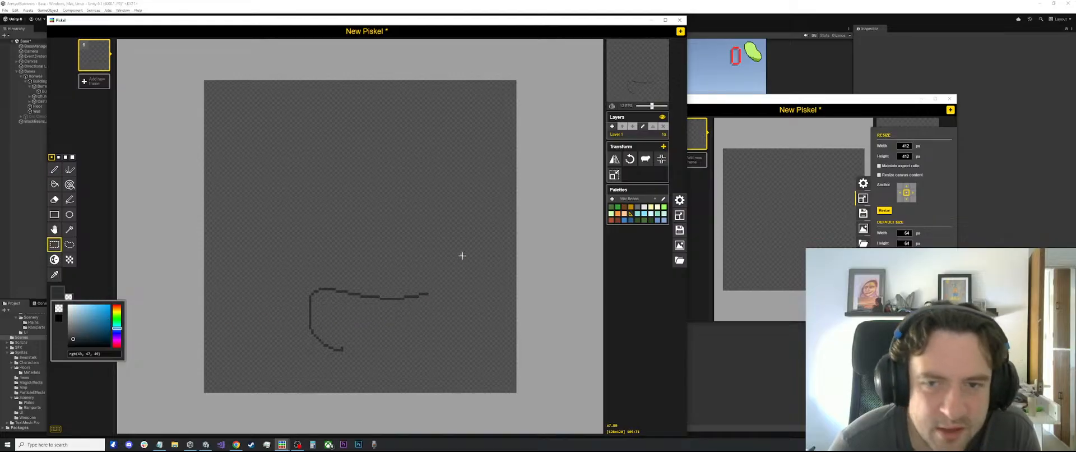
{"action": "left_click_drag", "start_coordinate": [463, 253], "coordinate": [292, 358]}
{"action": "key", "text": "Delete"}
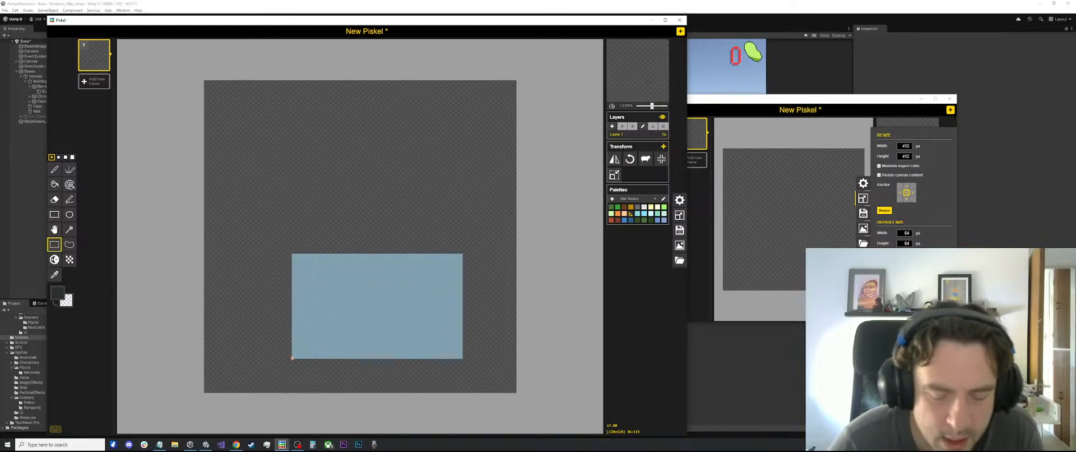
{"action": "key", "text": "p"}
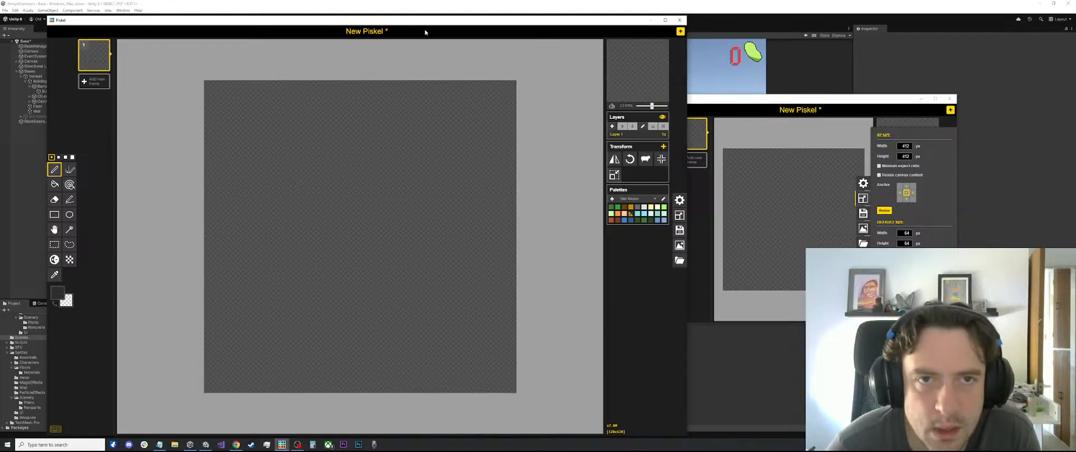
Bring up the Bases sprite window and place it beside the blank 128 px canvas as a castle reference
{"action": "mouse_move", "coordinate": [414, 17]}
{"action": "left_mouse_down"}
{"action": "mouse_move", "coordinate": [412, 194]}
{"action": "mouse_move", "coordinate": [412, 26]}
{"action": "left_mouse_up"}
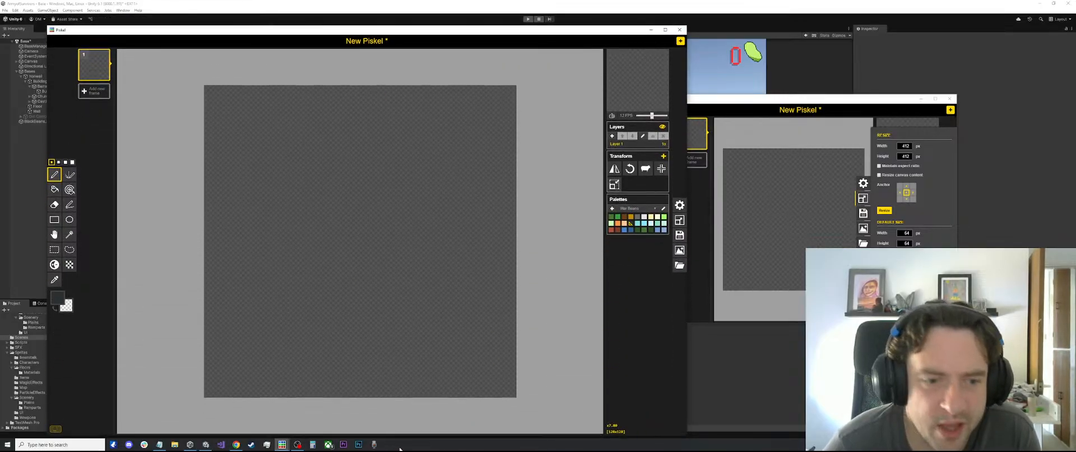
{"action": "mouse_move", "coordinate": [282, 443]}
{"action": "left_click", "coordinate": [306, 417]}
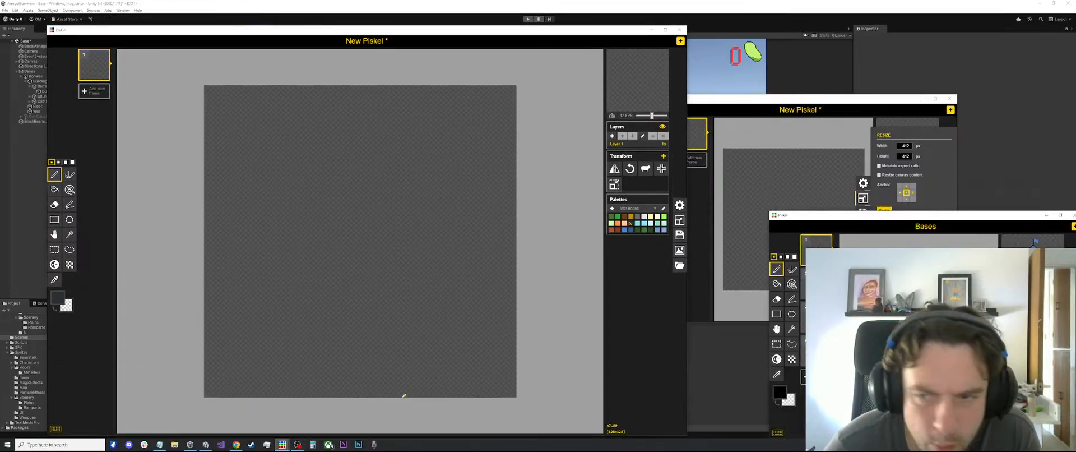
{"action": "left_click_drag", "start_coordinate": [888, 218], "coordinate": [829, 148]}
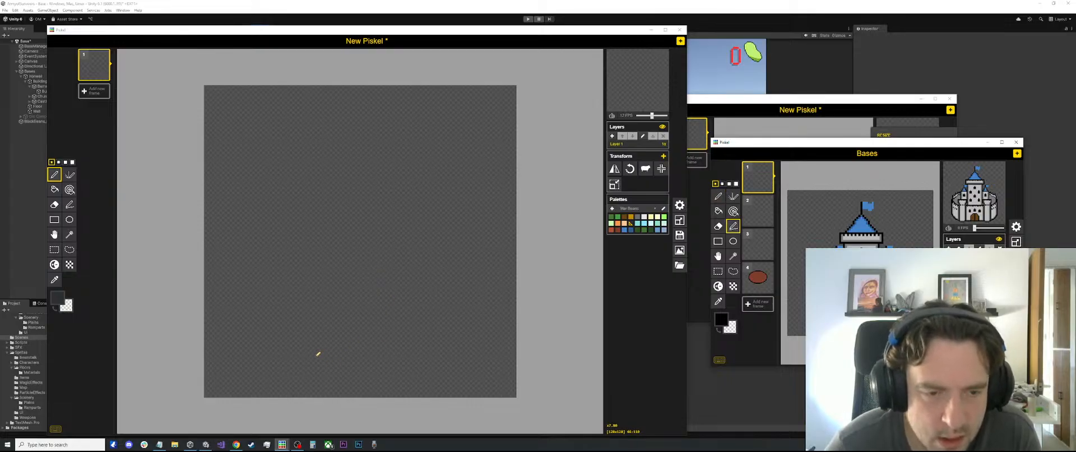
Darken the primary colour to near black, trying and undoing a pen stroke on the lower canvas before and after the change
{"action": "left_click_drag", "start_coordinate": [313, 356], "coordinate": [333, 367]}
{"action": "key", "text": "ctrl+z"}
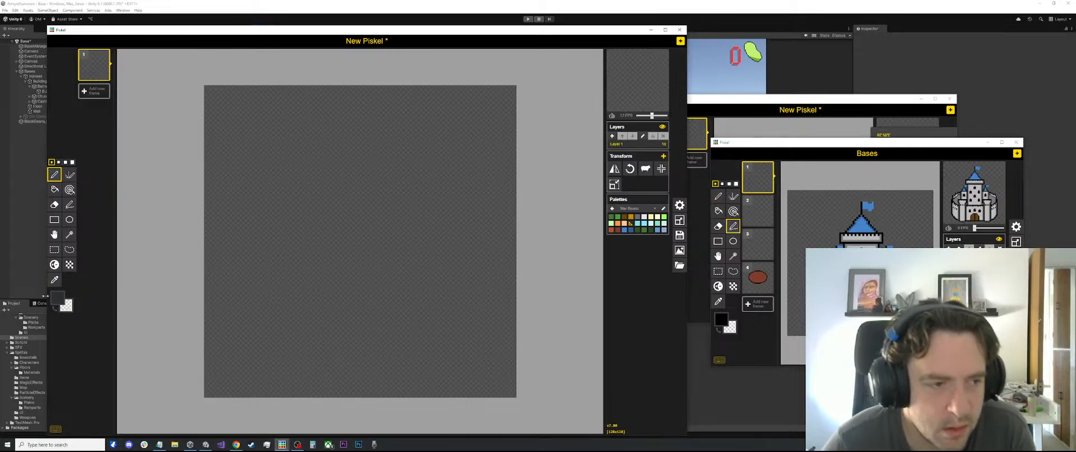
{"action": "left_click", "coordinate": [59, 297]}
{"action": "left_click_drag", "start_coordinate": [79, 343], "coordinate": [71, 351]}
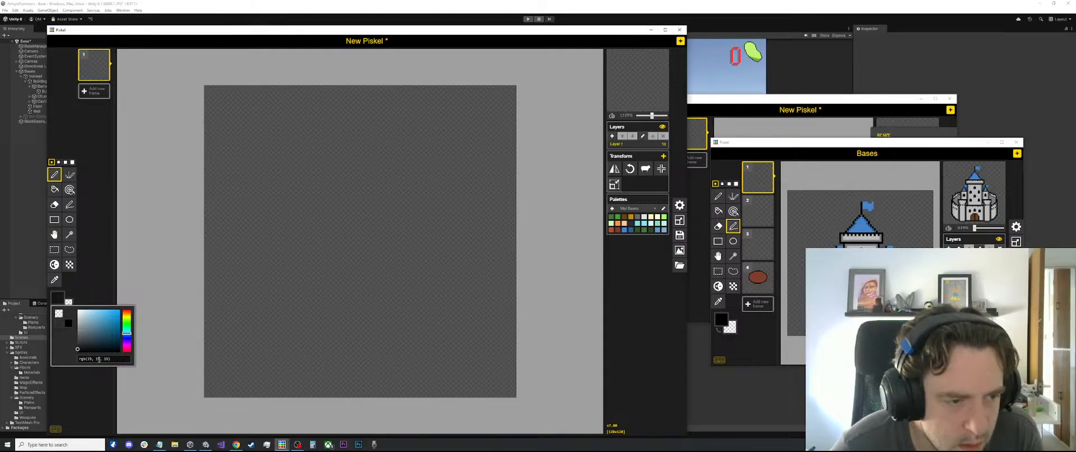
{"action": "mouse_move", "coordinate": [250, 352]}
{"action": "left_mouse_down"}
{"action": "mouse_move", "coordinate": [411, 375]}
{"action": "mouse_move", "coordinate": [483, 350]}
{"action": "left_mouse_up"}
{"action": "key", "text": "ctrl+z"}
Draw a wide, shallow V-shaped base line across the lower part of the canvas with the Stroke tool
{"action": "key", "text": "l"}
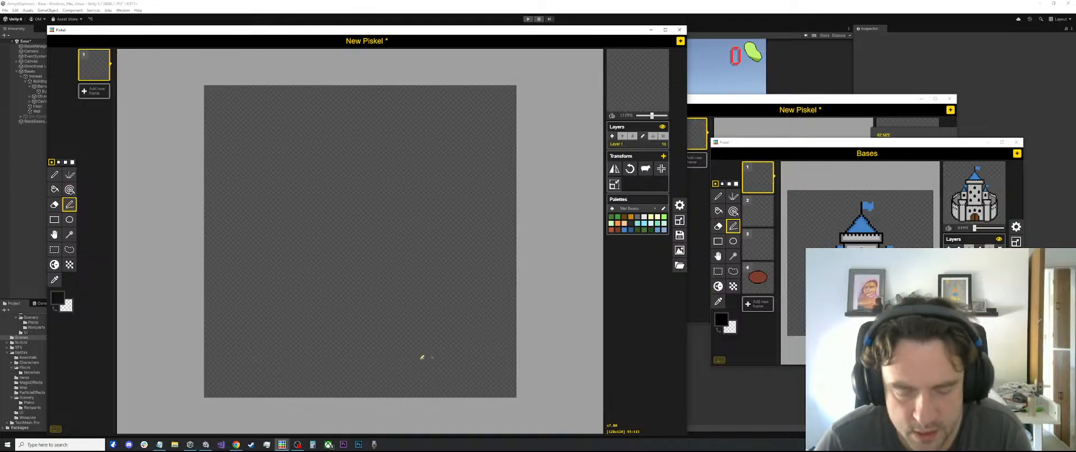
{"action": "mouse_move", "coordinate": [244, 344]}
{"action": "left_mouse_down"}
{"action": "mouse_move", "coordinate": [336, 360]}
{"action": "mouse_move", "coordinate": [470, 341]}
{"action": "left_mouse_up"}
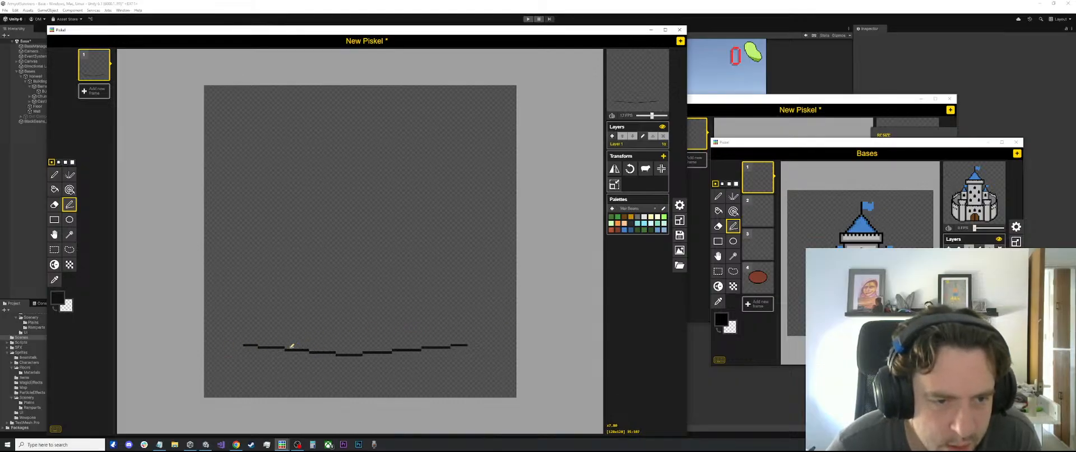
Undo a slanted trial line and draw two parallel vertical wall lines of similar height up from the base line
{"action": "left_click_drag", "start_coordinate": [291, 345], "coordinate": [298, 275]}
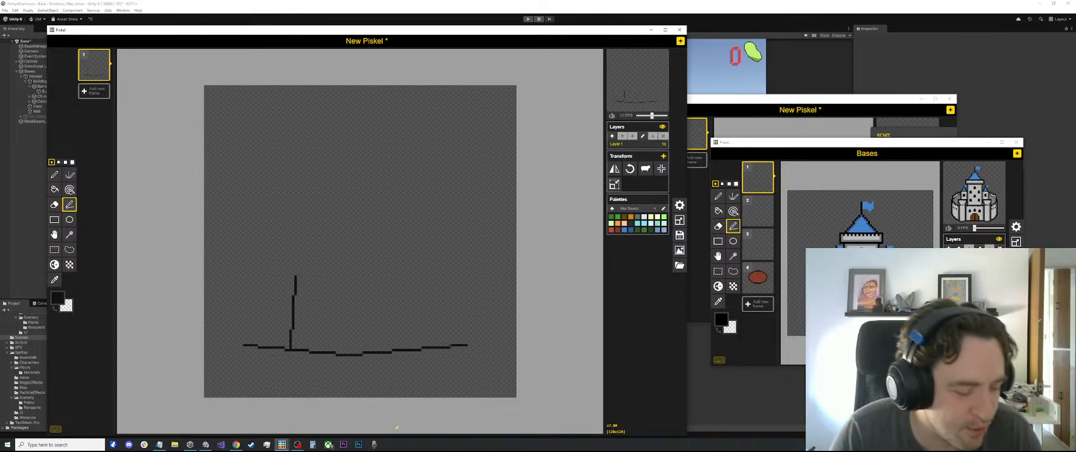
{"action": "key", "text": "ctrl+z"}
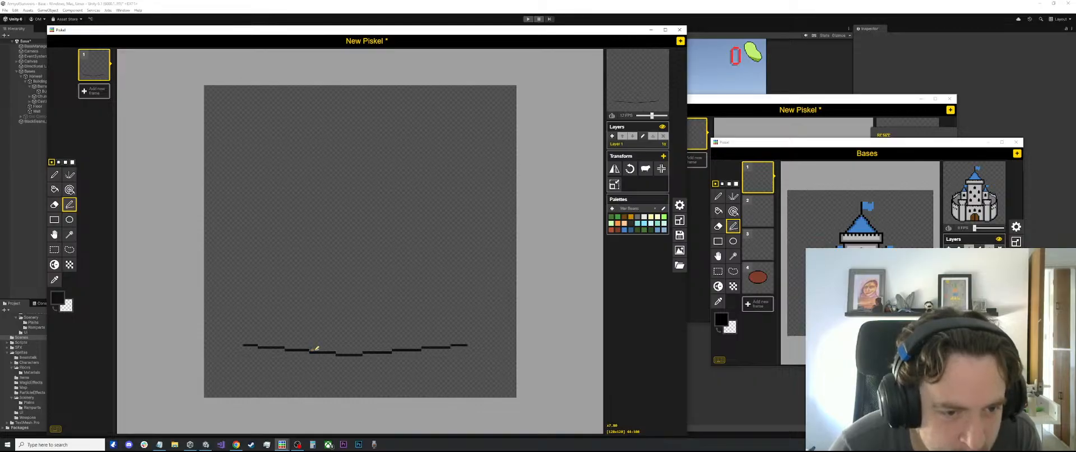
{"action": "left_click_drag", "start_coordinate": [322, 346], "coordinate": [321, 272]}
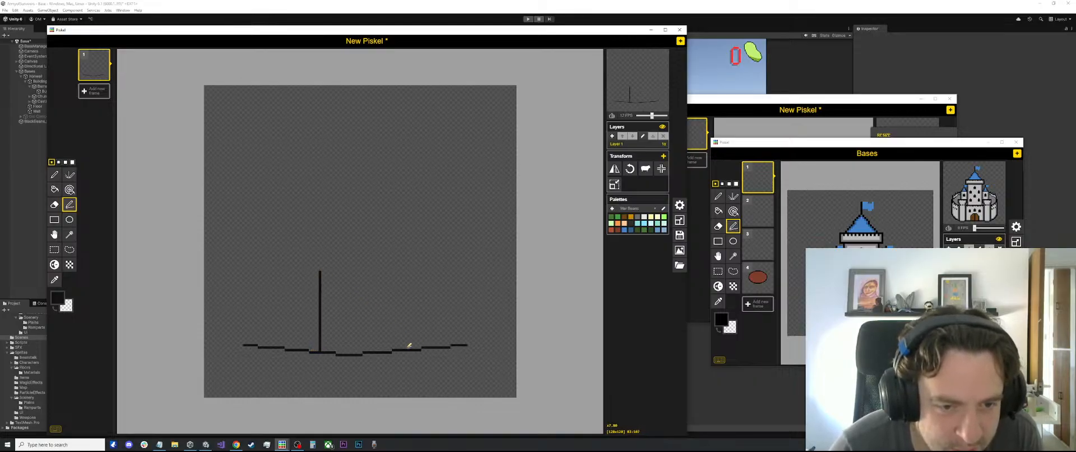
{"action": "left_click_drag", "start_coordinate": [408, 347], "coordinate": [409, 267]}
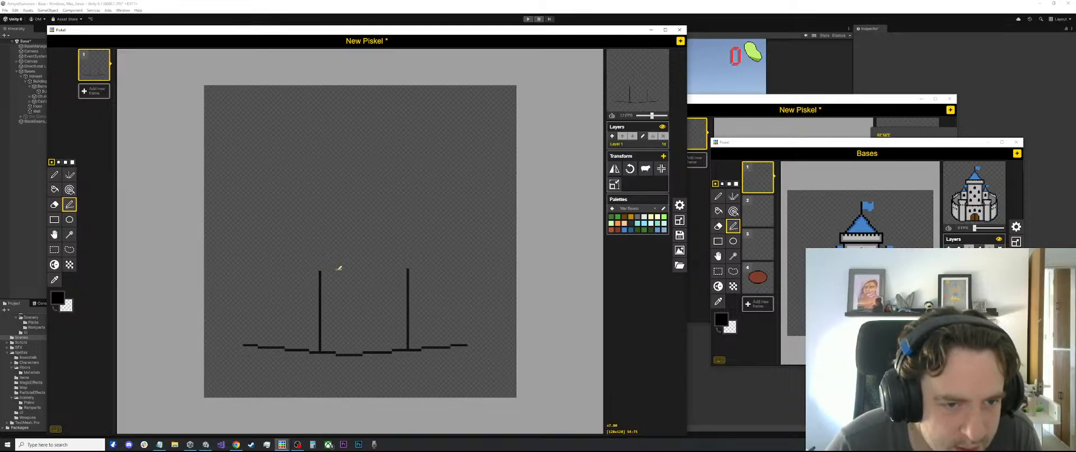
Undo a trial horizontal line across the wall tops and set the primary colour to the dark near-black swatch
{"action": "left_click_drag", "start_coordinate": [339, 267], "coordinate": [412, 267]}
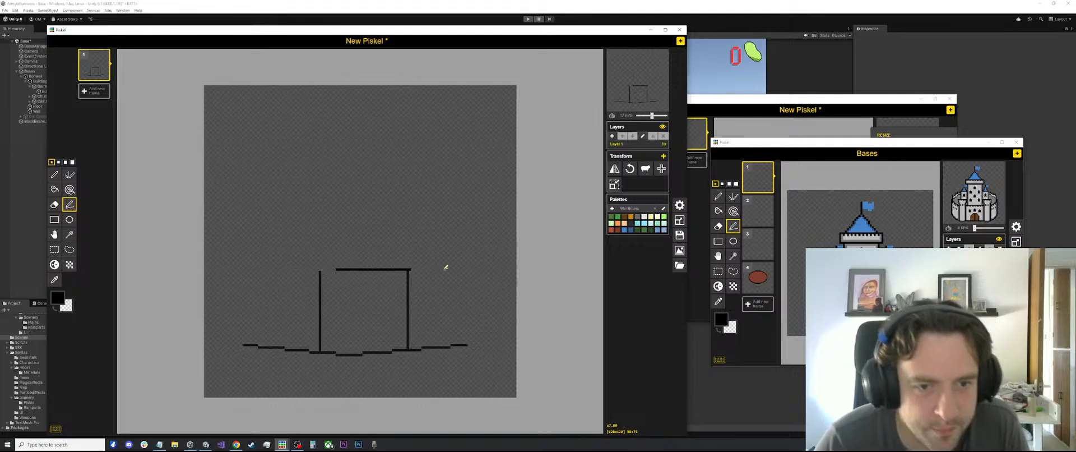
{"action": "key", "text": "ctrl+z"}
{"action": "left_click", "coordinate": [62, 302]}
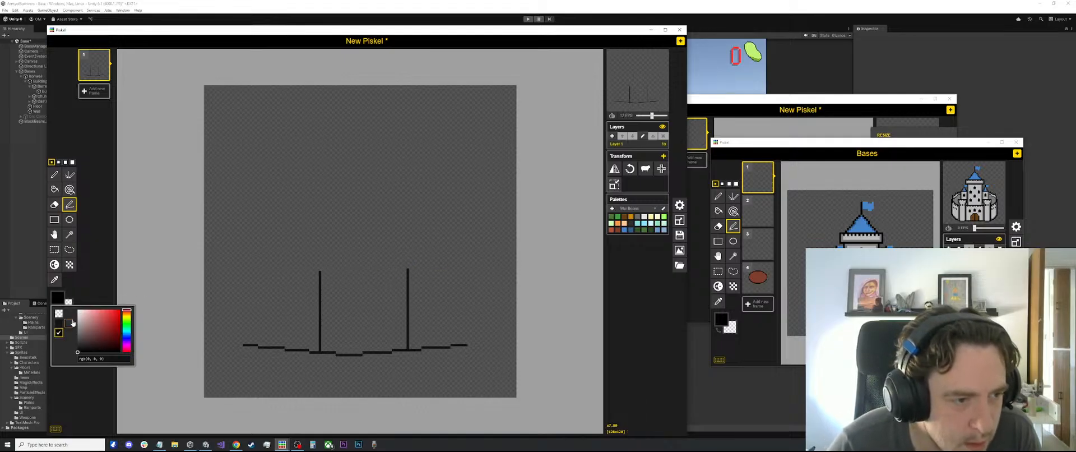
{"action": "left_click", "coordinate": [59, 323]}
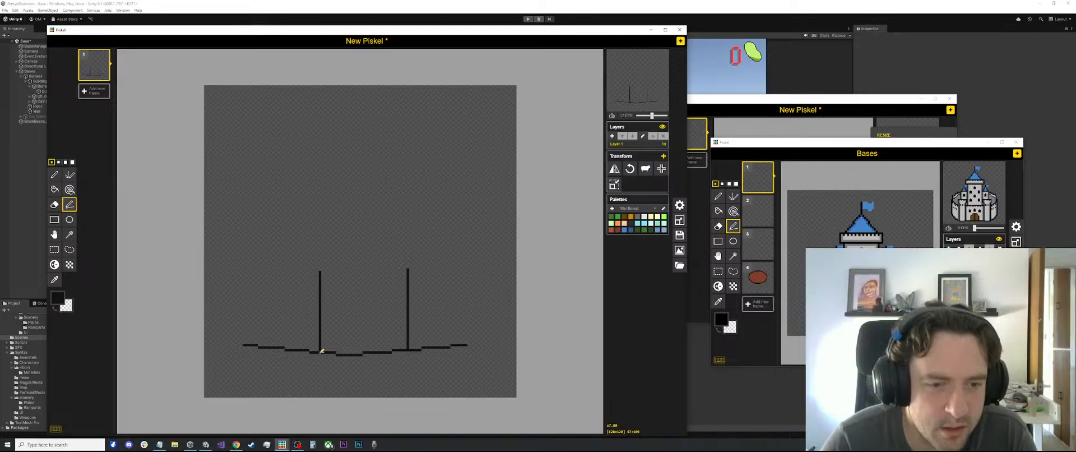
Flatten the base between the two walls with a straight stroke, erase the pixels protruding below and fill the gap at the corner
{"action": "left_click_drag", "start_coordinate": [320, 352], "coordinate": [407, 353]}
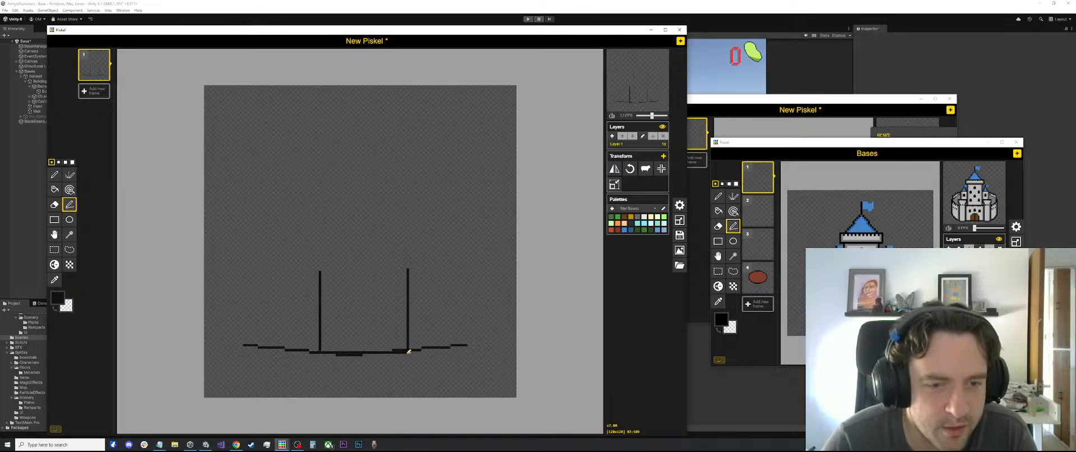
{"action": "key", "text": "e"}
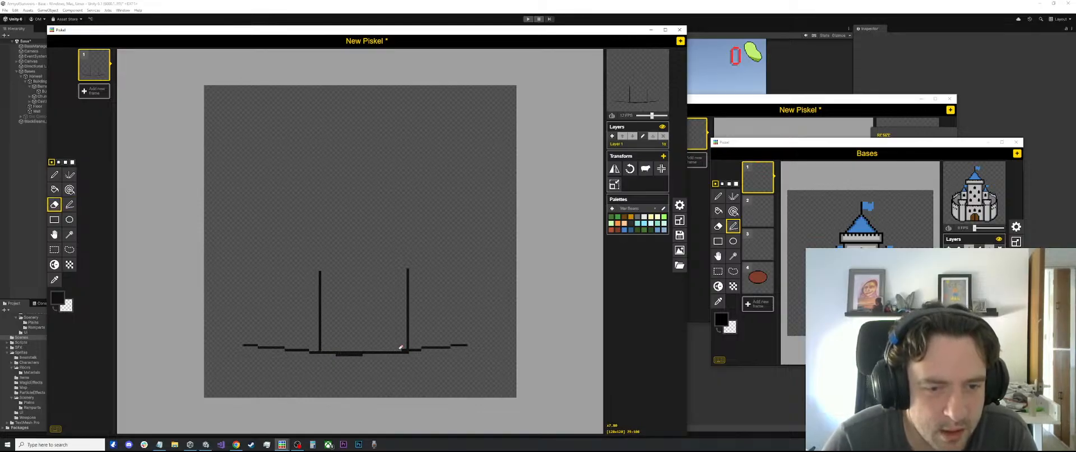
{"action": "mouse_move", "coordinate": [363, 353]}
{"action": "left_mouse_down"}
{"action": "mouse_move", "coordinate": [334, 353]}
{"action": "mouse_move", "coordinate": [345, 353]}
{"action": "left_mouse_up"}
{"action": "scroll", "coordinate": [445, 345], "scroll_direction": "up", "scroll_amount": 1}
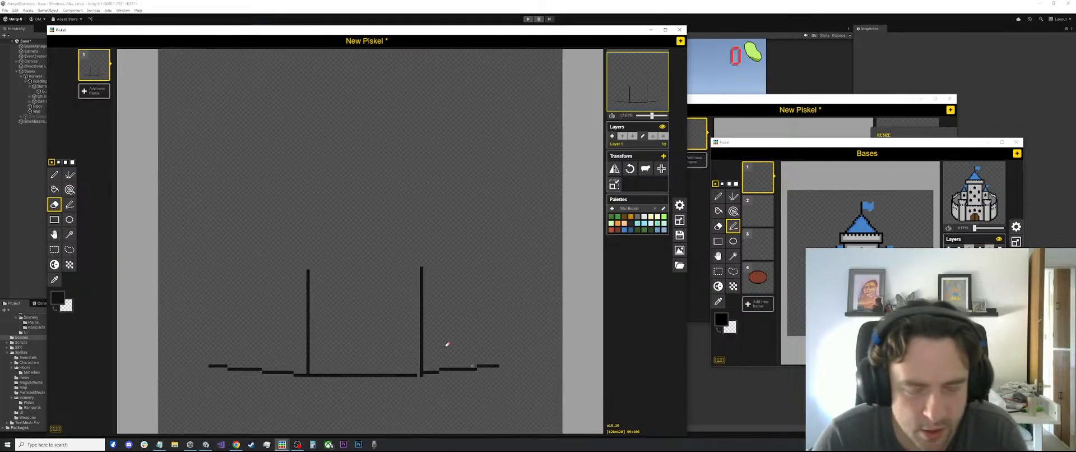
{"action": "key", "text": "p"}
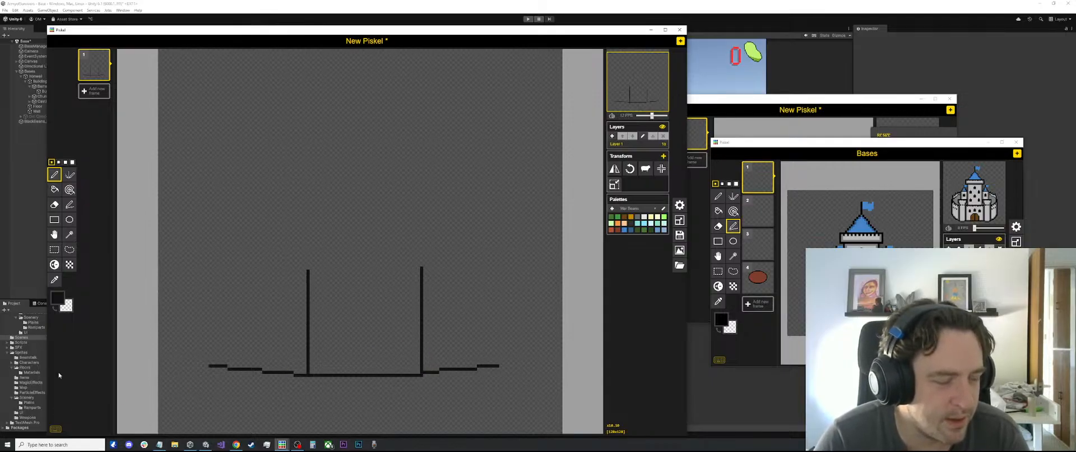
{"action": "scroll", "coordinate": [293, 284], "scroll_direction": "down", "scroll_amount": 3}
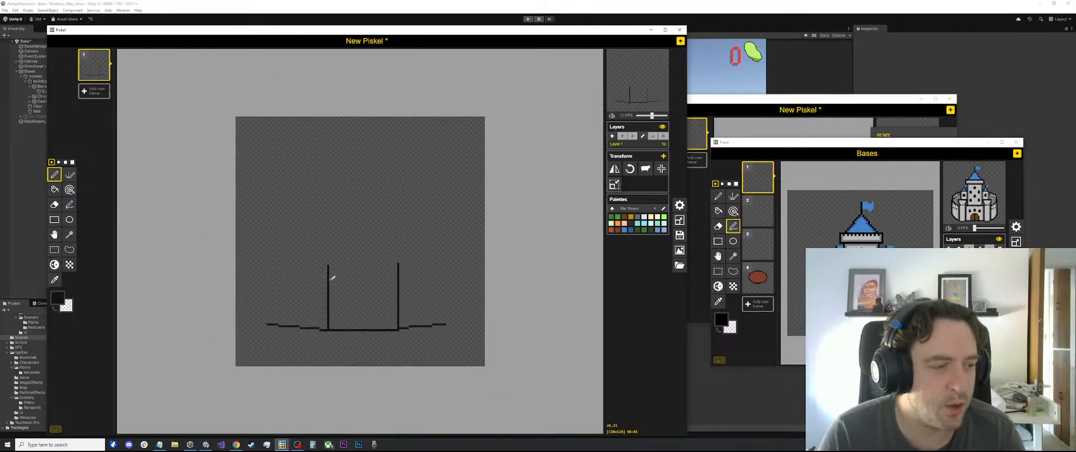
{"action": "scroll", "coordinate": [345, 288], "scroll_direction": "up", "scroll_amount": 3}
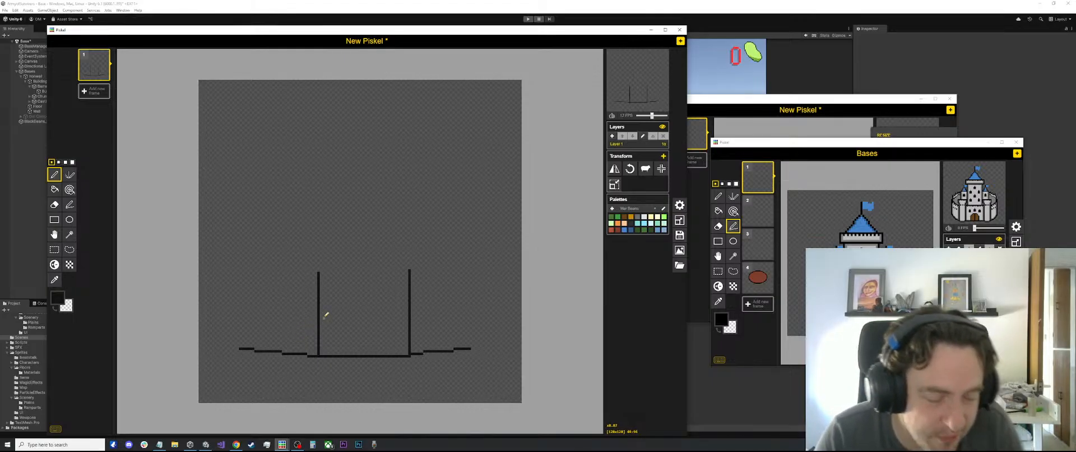
Select both vertical walls above the base line and shift them about two pixels to the left
{"action": "key", "text": "s"}
{"action": "scroll", "coordinate": [324, 271], "scroll_direction": "up", "scroll_amount": 2}
{"action": "left_click_drag", "start_coordinate": [299, 271], "coordinate": [421, 376]}
{"action": "left_click", "coordinate": [421, 353]}
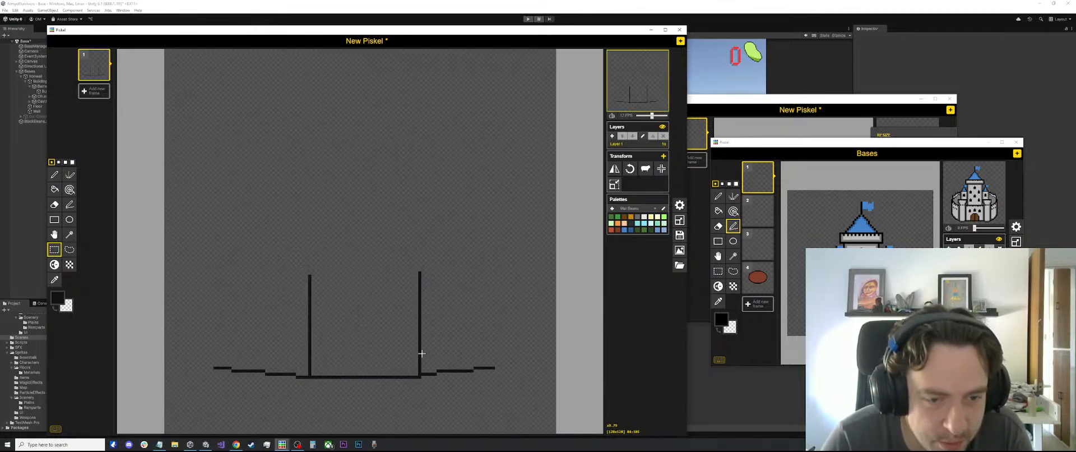
{"action": "left_click_drag", "start_coordinate": [419, 267], "coordinate": [314, 362]}
{"action": "left_click", "coordinate": [464, 310]}
{"action": "scroll", "coordinate": [453, 310], "scroll_direction": "down", "scroll_amount": 5}
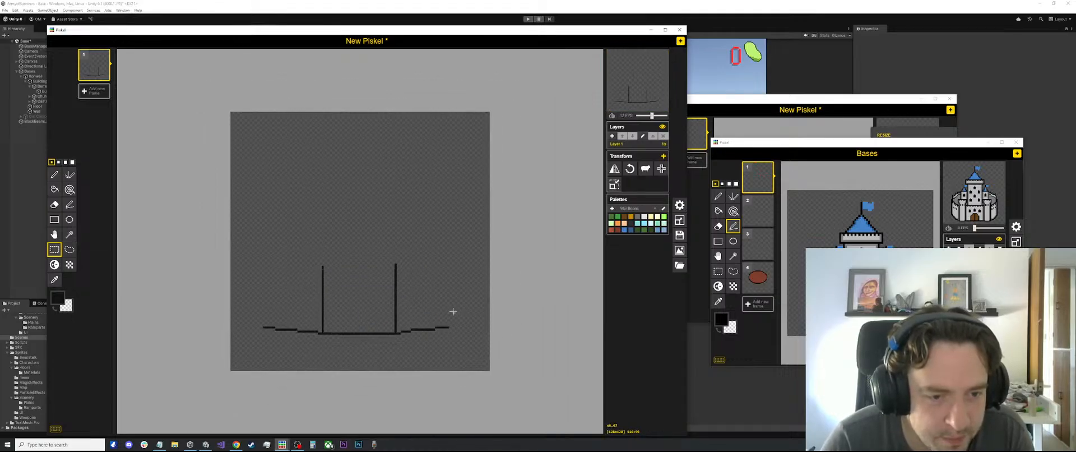
Select the whole castle outline on the lower canvas and move it about one pixel right to centre it
{"action": "scroll", "coordinate": [402, 307], "scroll_direction": "up", "scroll_amount": 3}
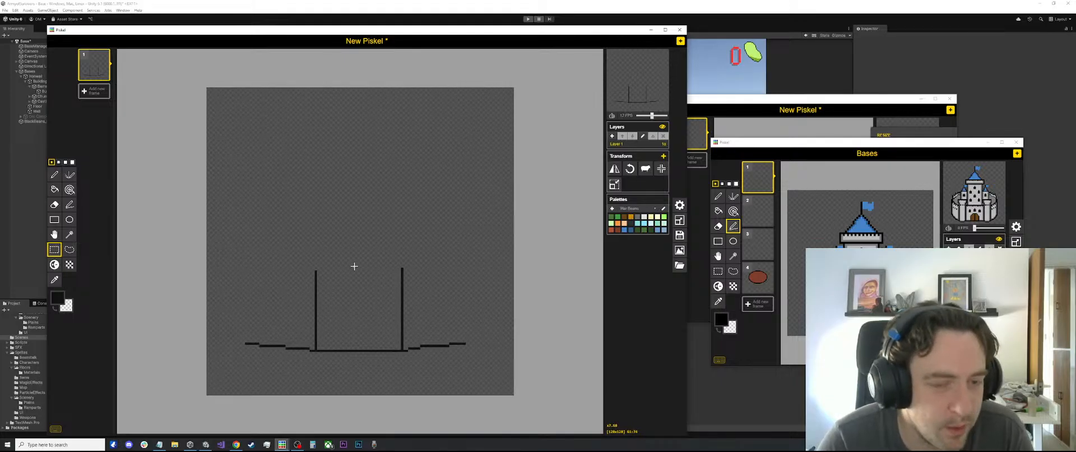
{"action": "left_click_drag", "start_coordinate": [470, 251], "coordinate": [204, 395]}
{"action": "scroll", "coordinate": [402, 312], "scroll_direction": "up", "scroll_amount": 2}
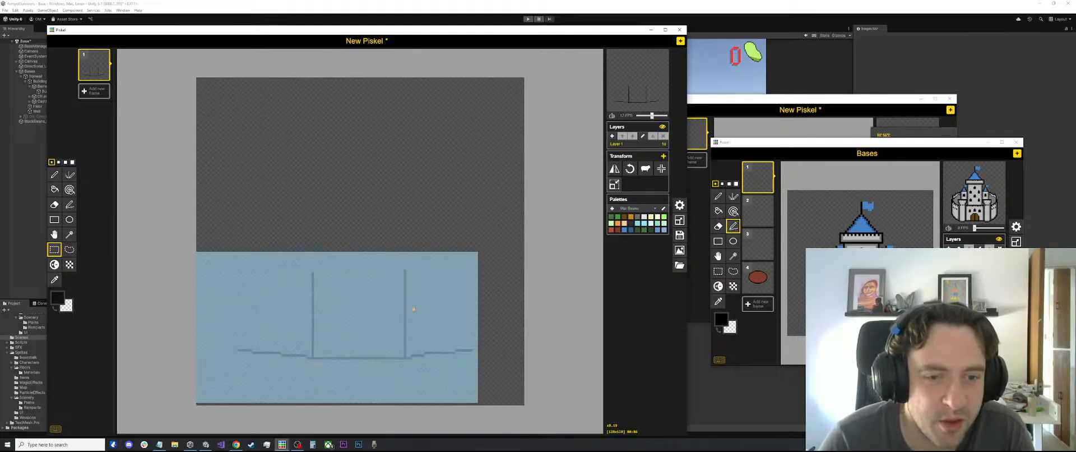
{"action": "left_click_drag", "start_coordinate": [402, 312], "coordinate": [405, 312]}
Sample the outline colour and extend the left wall with the Pen tool so both wall tops are level
{"action": "key", "text": "o"}
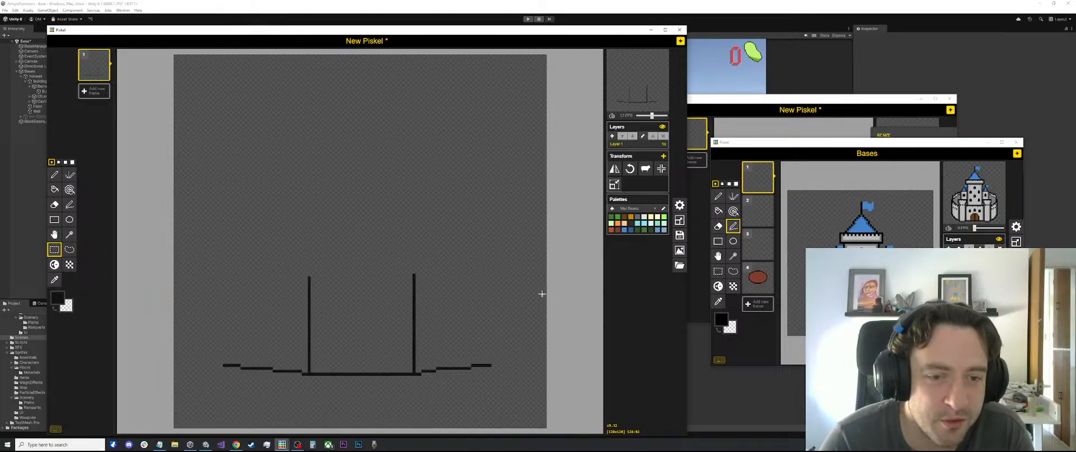
{"action": "scroll", "coordinate": [451, 281], "scroll_direction": "up", "scroll_amount": 2}
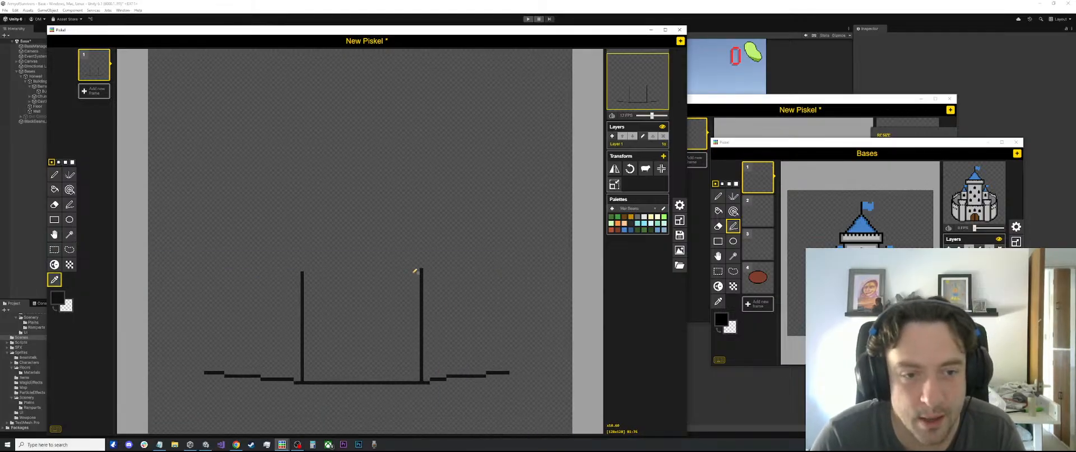
{"action": "key", "text": "p"}
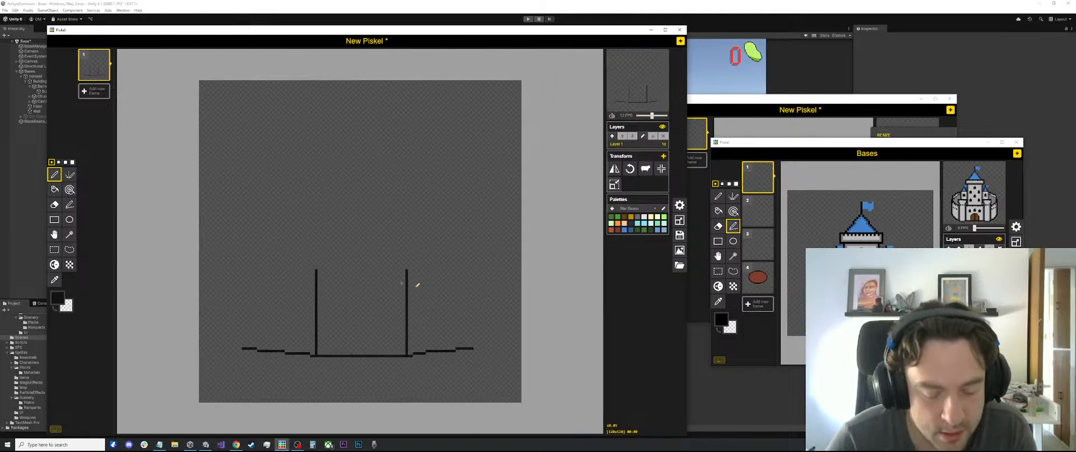
{"action": "scroll", "coordinate": [413, 280], "scroll_direction": "down", "scroll_amount": 2}
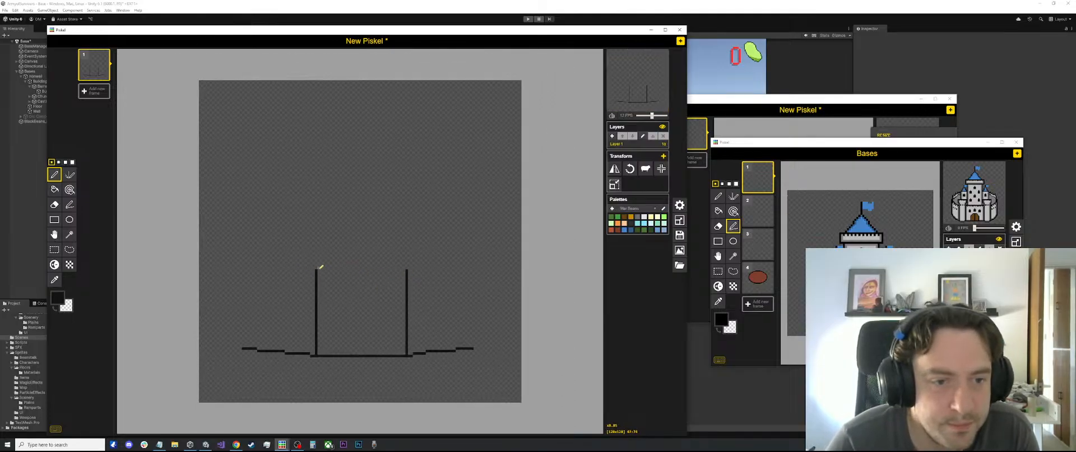
Draw an ellipse as wide as the two walls directly above their tops, and move the drawing window beside Unity's Game view
{"action": "left_click", "coordinate": [69, 219]}
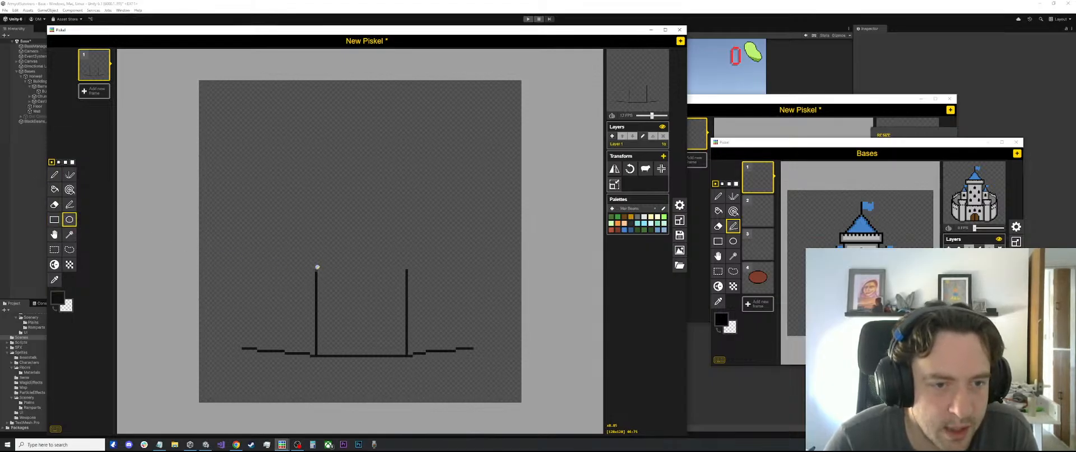
{"action": "left_click_drag", "start_coordinate": [319, 267], "coordinate": [408, 206]}
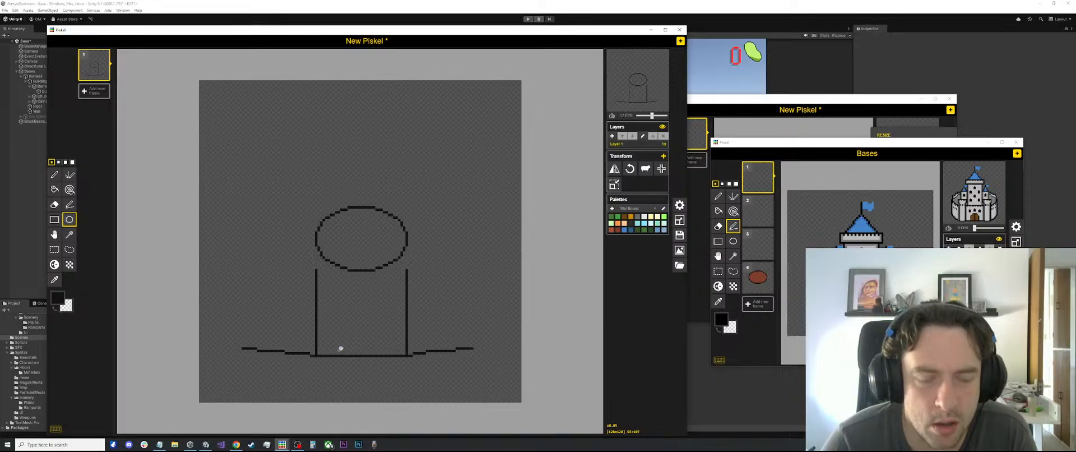
{"action": "left_click_drag", "start_coordinate": [445, 36], "coordinate": [985, 81]}
{"action": "left_click_drag", "start_coordinate": [1073, 81], "coordinate": [1056, 38]}
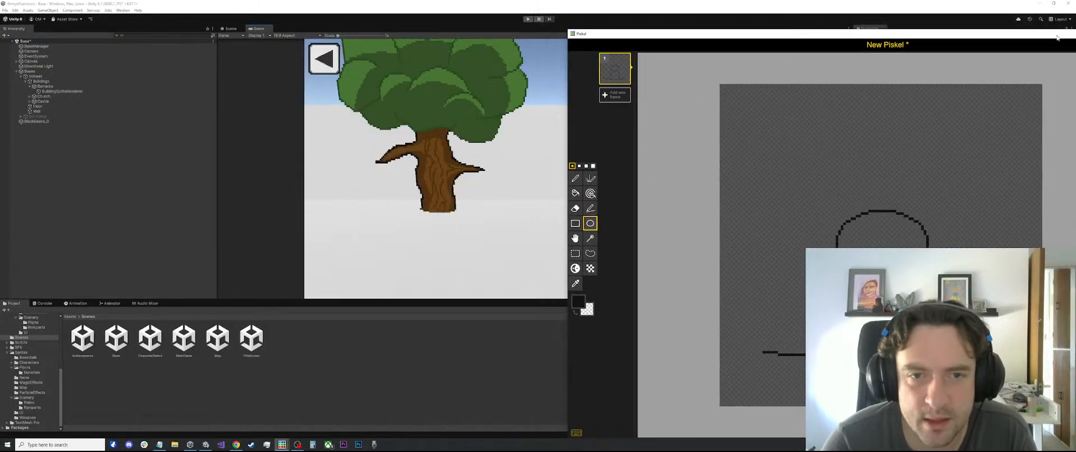
{"action": "key", "text": "p"}
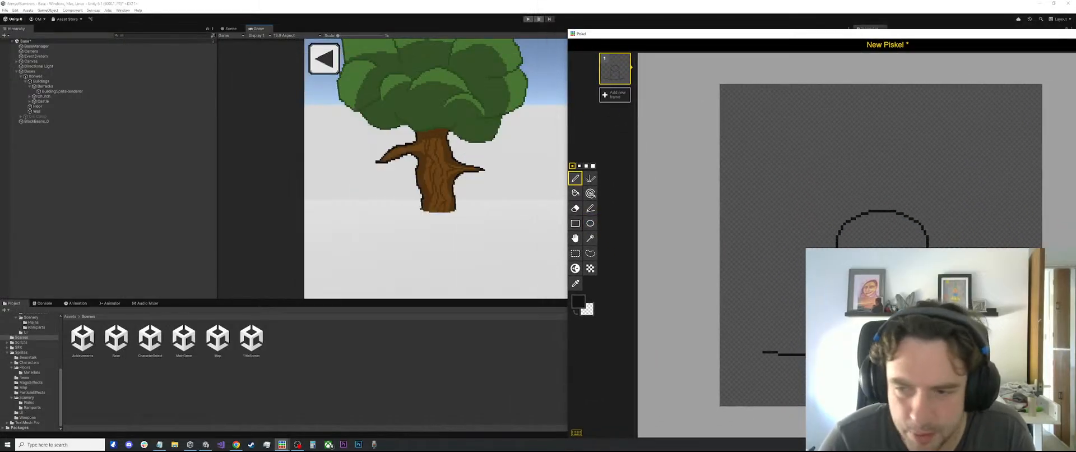
{"action": "key", "text": "l"}
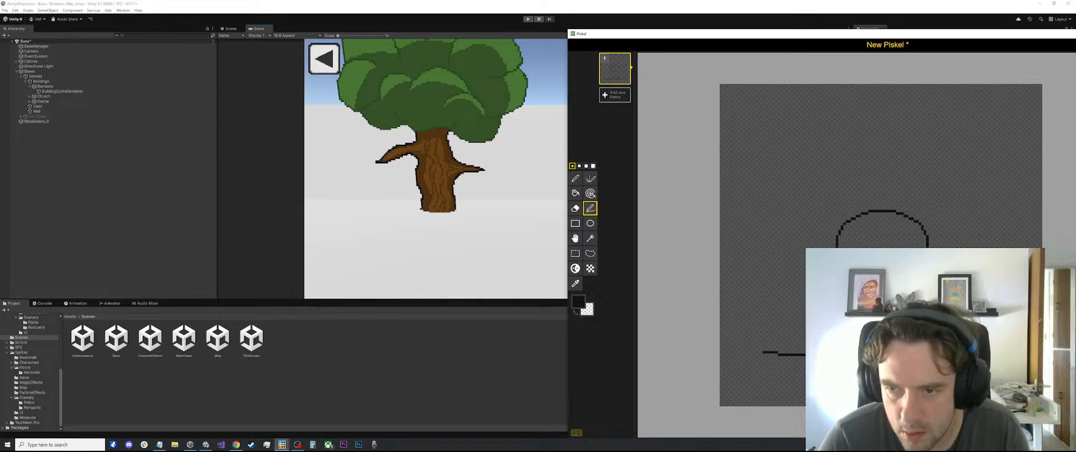
{"action": "scroll", "coordinate": [893, 287], "scroll_direction": "up", "scroll_amount": 2}
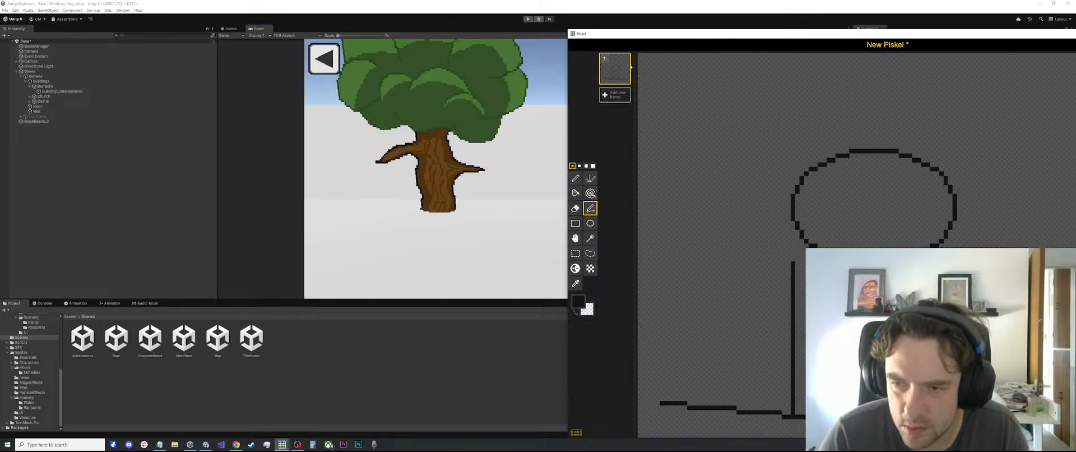
{"action": "key", "text": "e"}
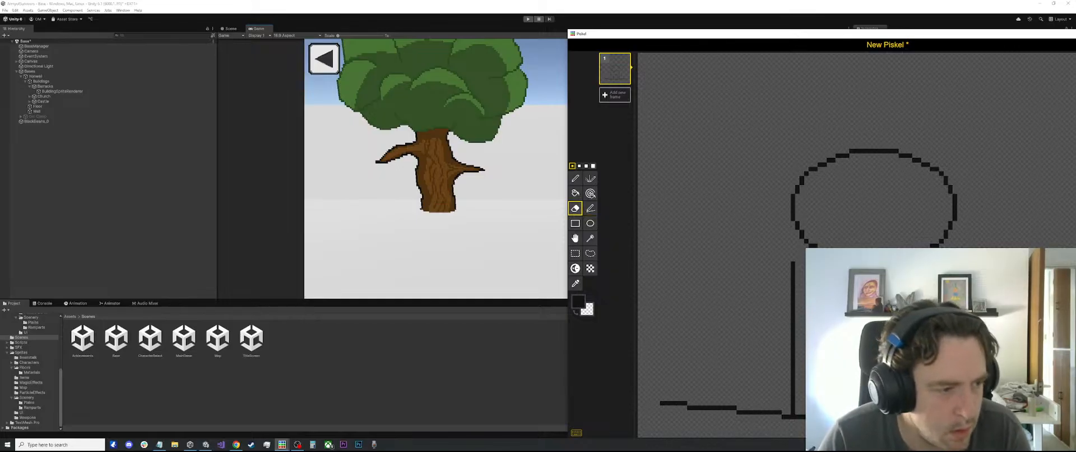
{"action": "scroll", "coordinate": [909, 301], "scroll_direction": "up", "scroll_amount": 1}
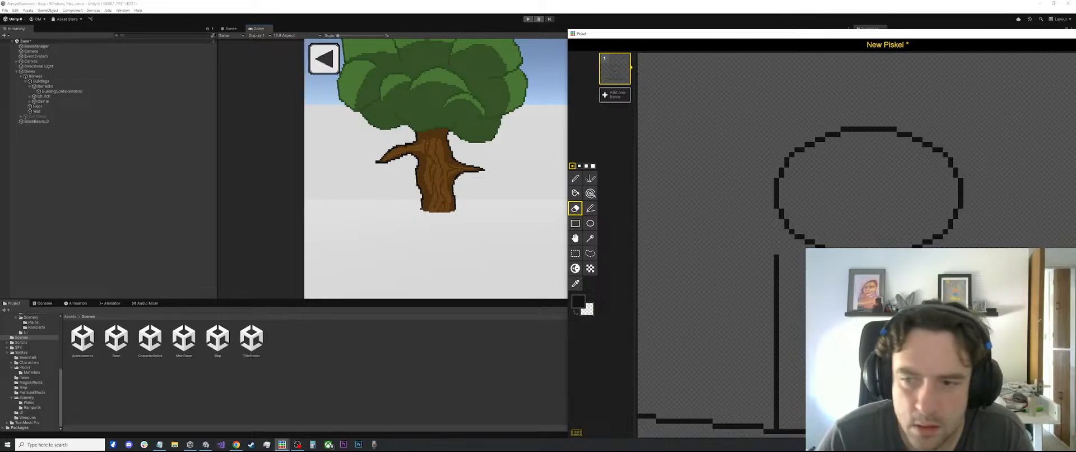
{"action": "key", "text": "o"}
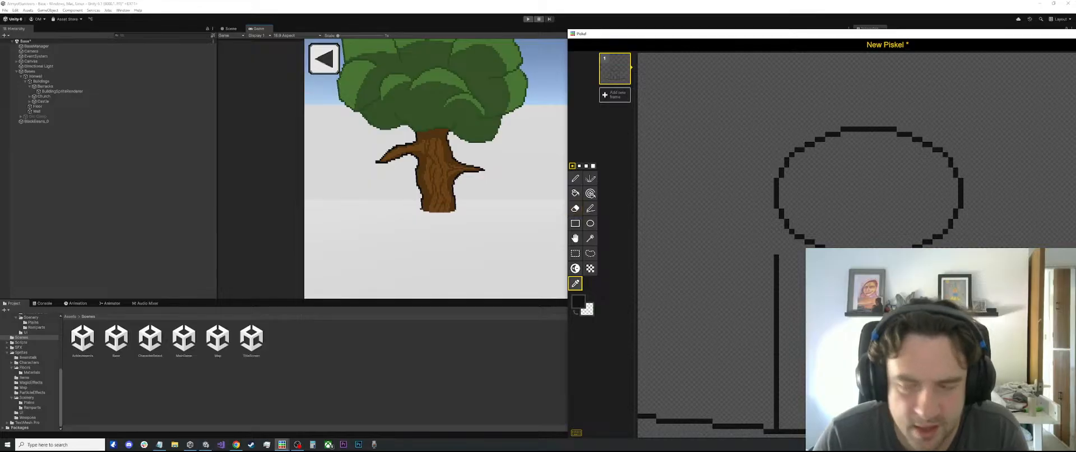
{"action": "left_click", "coordinate": [896, 342]}
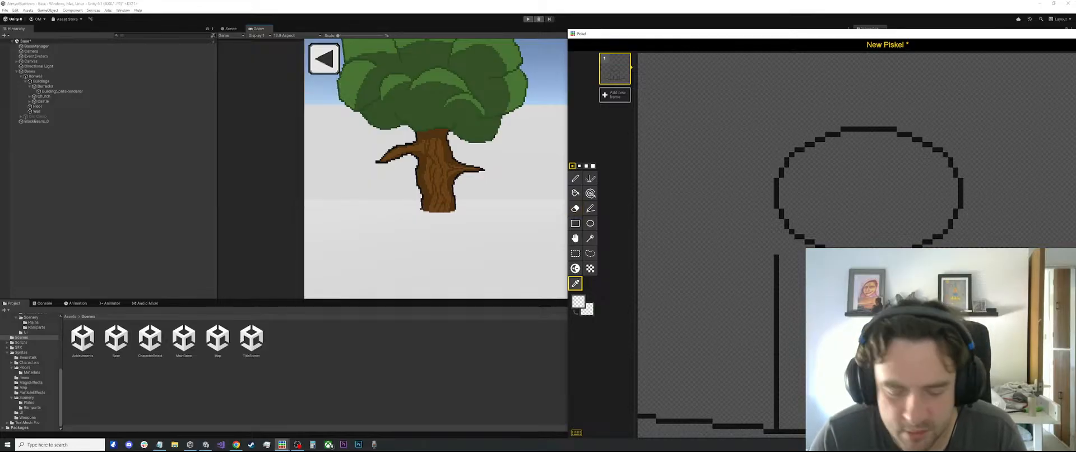
{"action": "key", "text": "p"}
{"action": "key", "text": "o"}
{"action": "left_click", "coordinate": [869, 256]}
{"action": "key", "text": "p"}
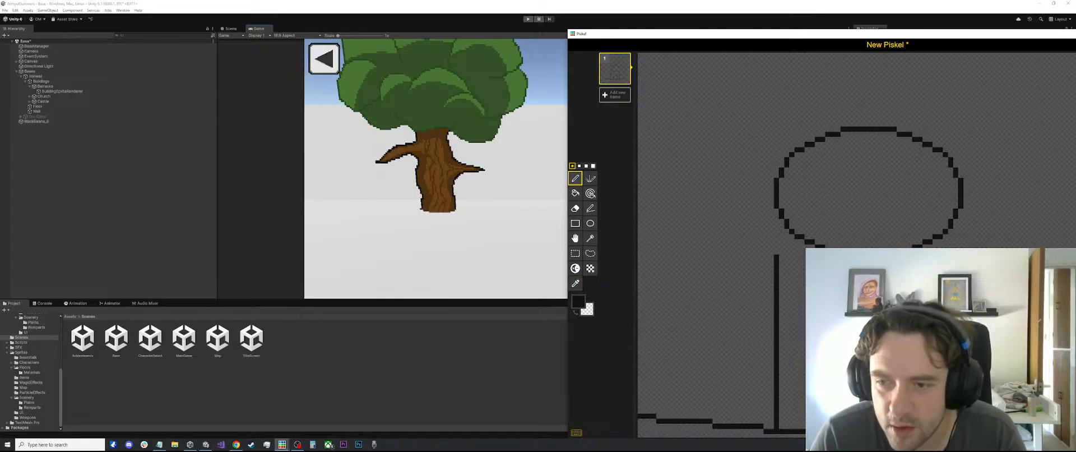
{"action": "key", "text": "e"}
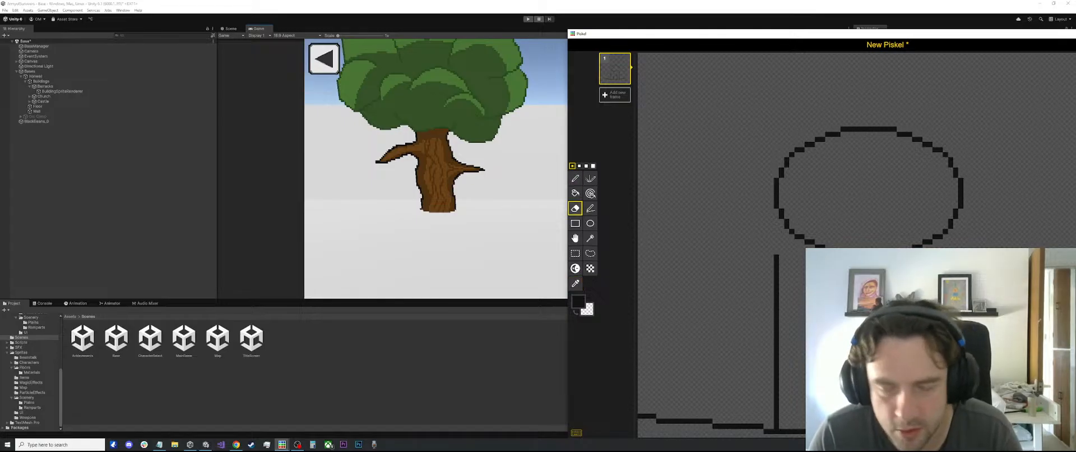
{"action": "key", "text": "p"}
{"action": "scroll", "coordinate": [903, 310], "scroll_direction": "down", "scroll_amount": 1}
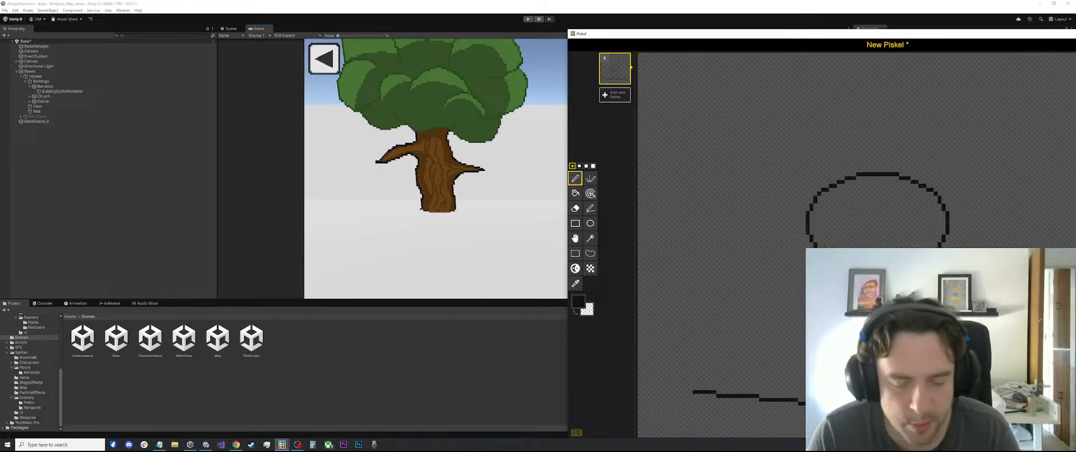
{"action": "key", "text": "l"}
{"action": "scroll", "coordinate": [863, 303], "scroll_direction": "up", "scroll_amount": 1}
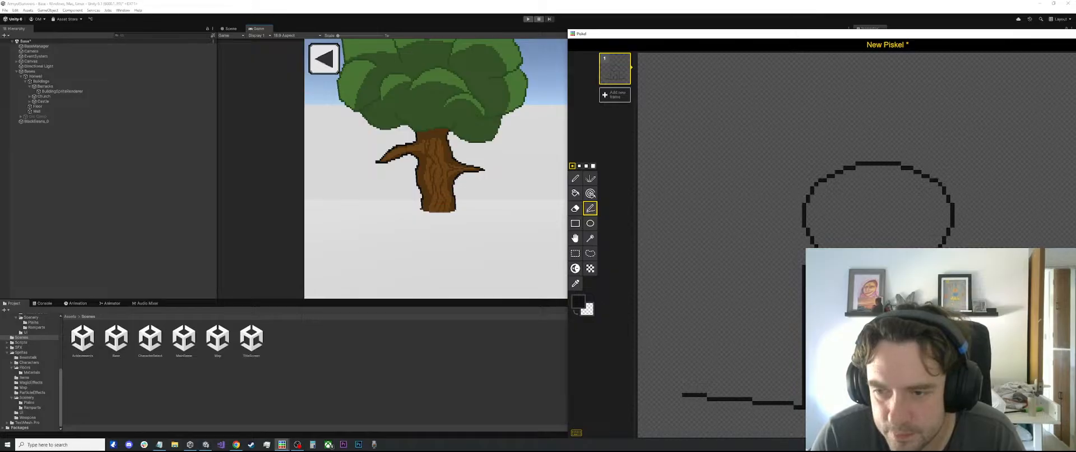
{"action": "scroll", "coordinate": [899, 350], "scroll_direction": "down", "scroll_amount": 1}
{"action": "scroll", "coordinate": [899, 350], "scroll_direction": "up", "scroll_amount": 2}
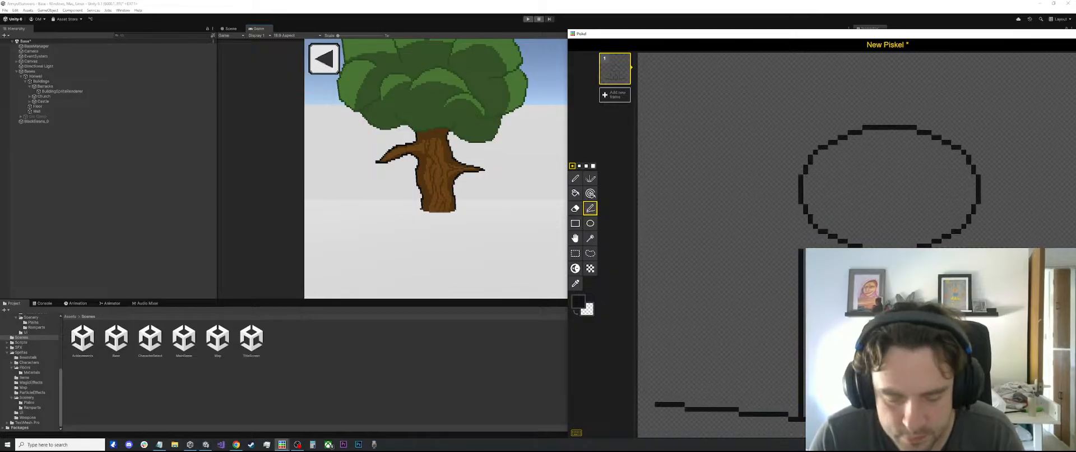
{"action": "key", "text": "p"}
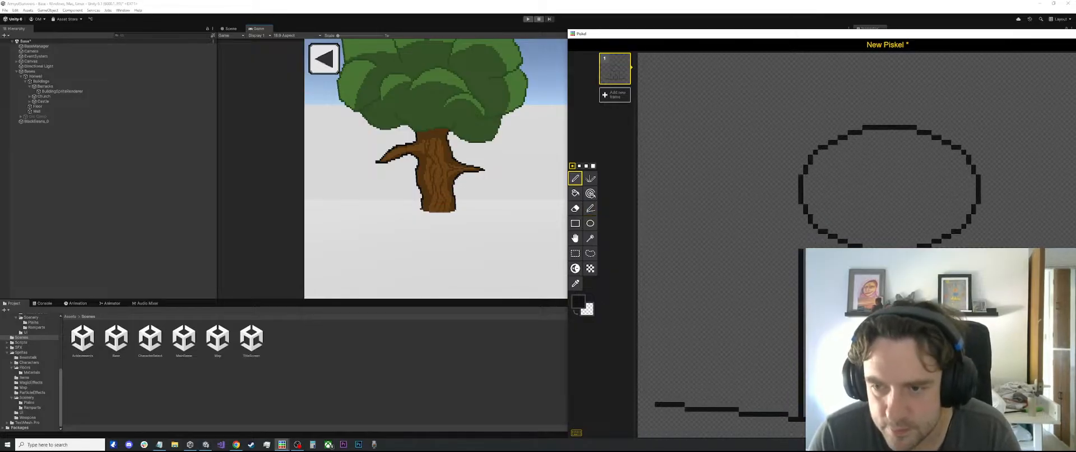
{"action": "key", "text": "e"}
{"action": "key", "text": "p"}
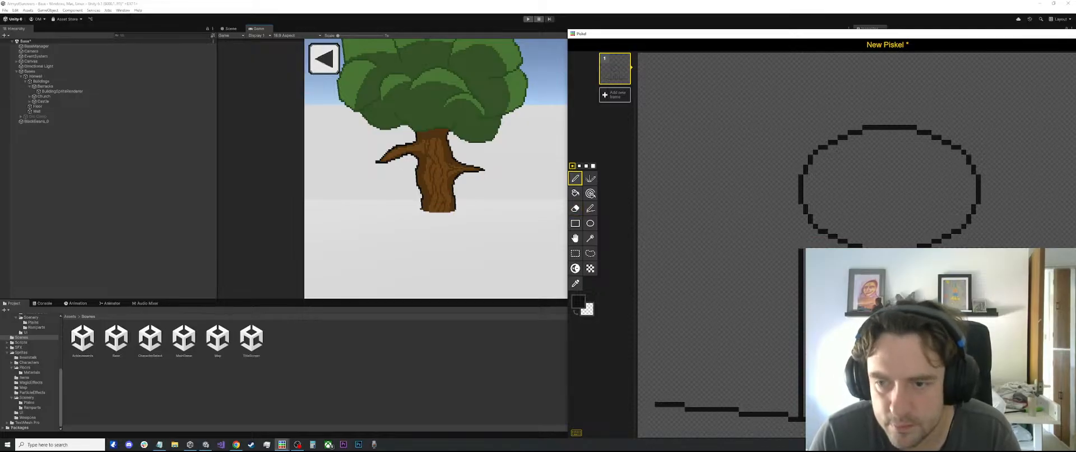
{"action": "key", "text": "e"}
{"action": "key", "text": "p"}
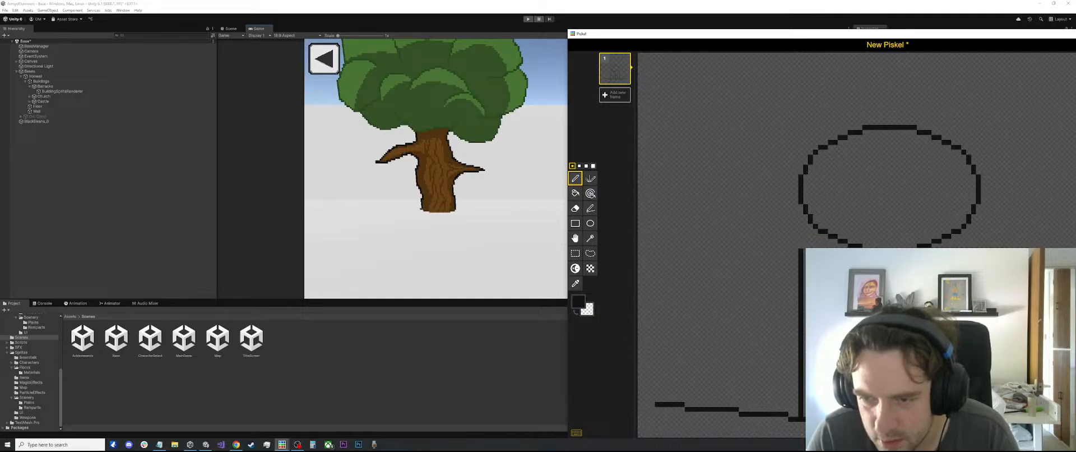
Select the ellipse and both tower walls in the middle of the canvas and delete them
{"action": "key", "text": "e"}
{"action": "key", "text": "p"}
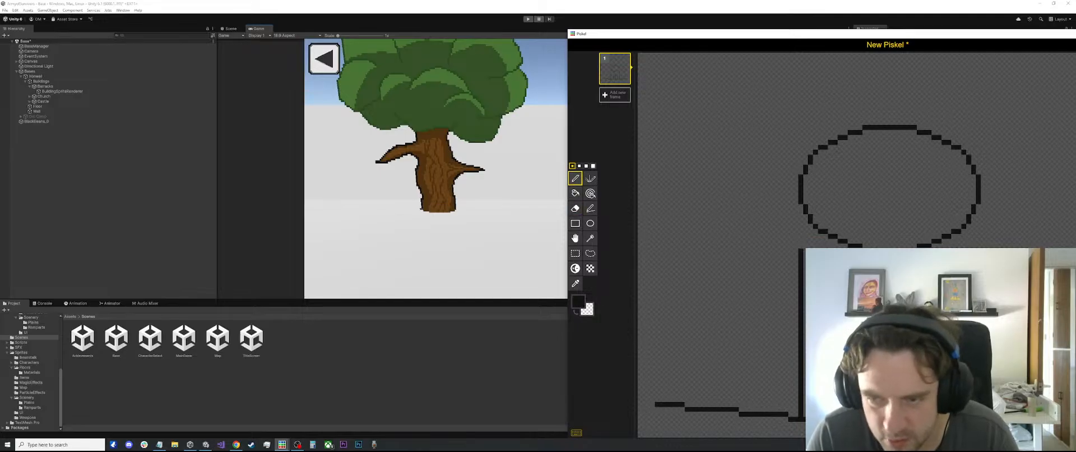
{"action": "key", "text": "e"}
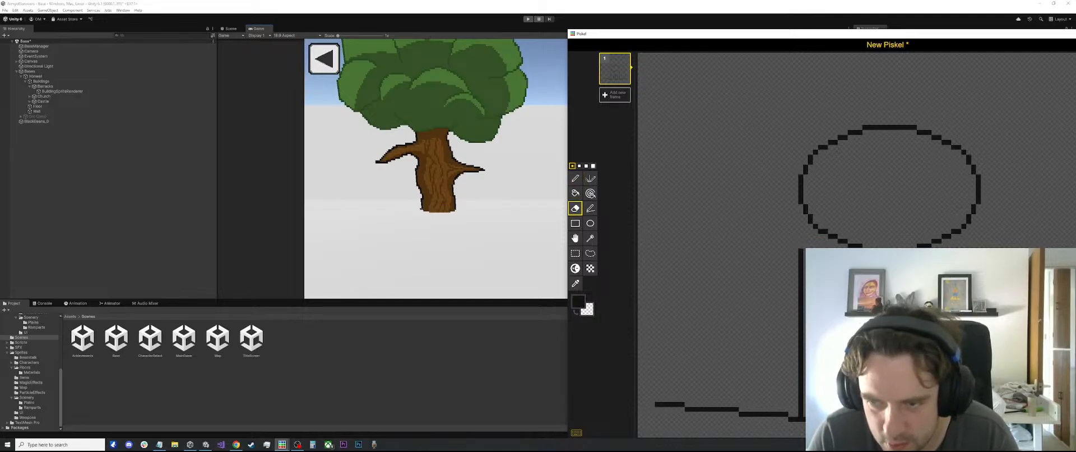
{"action": "scroll", "coordinate": [875, 306], "scroll_direction": "down", "scroll_amount": 3}
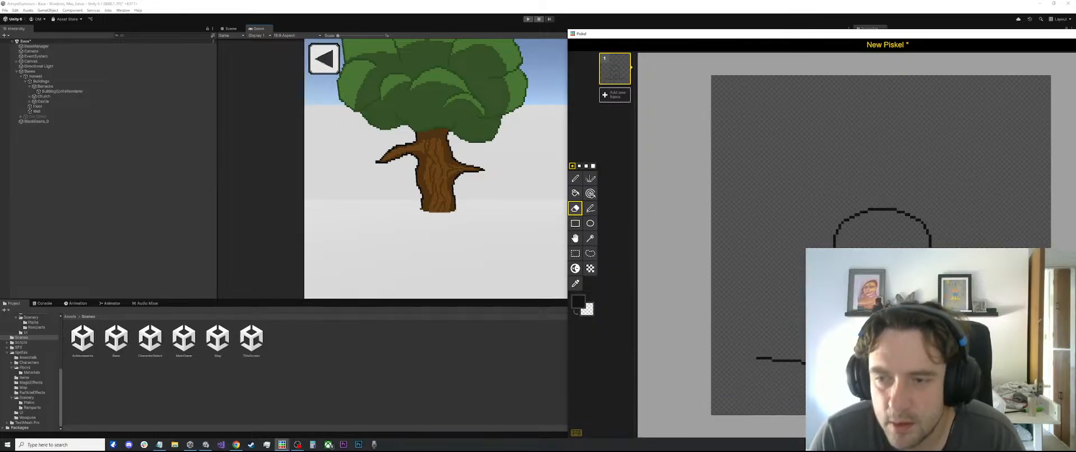
{"action": "scroll", "coordinate": [875, 306], "scroll_direction": "down", "scroll_amount": 2}
{"action": "key", "text": "s"}
{"action": "left_click_drag", "start_coordinate": [929, 214], "coordinate": [814, 335]}
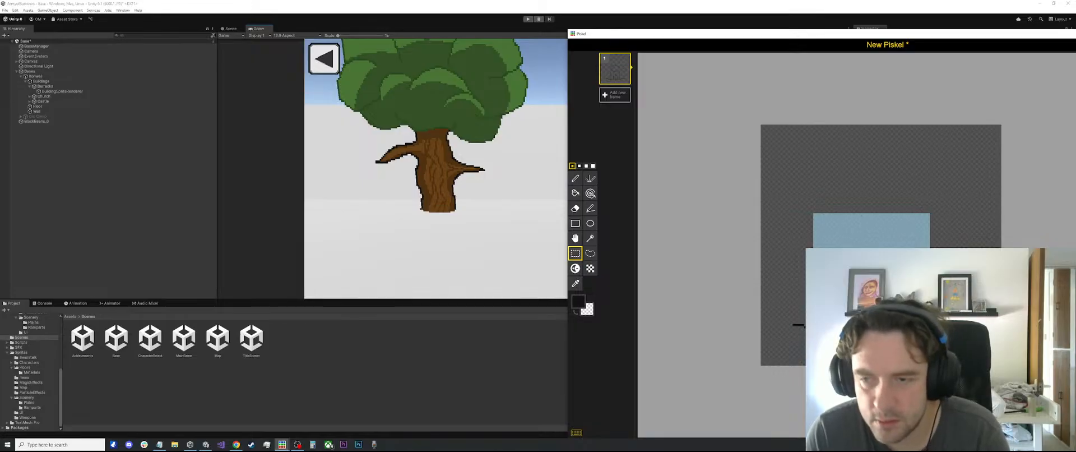
{"action": "key", "text": "Delete"}
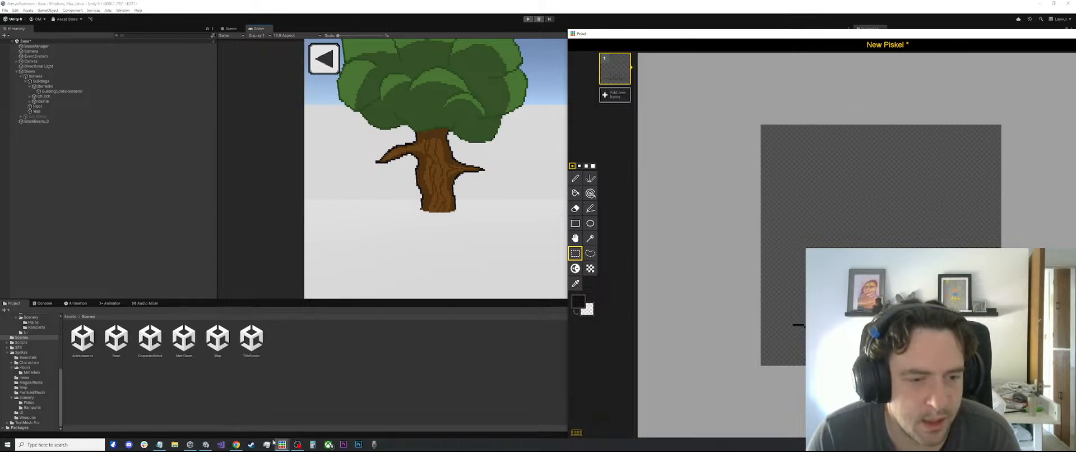
Look at the finished castle in the Bases window and return to the New Piskel drawing
{"action": "mouse_move", "coordinate": [282, 444]}
{"action": "left_click", "coordinate": [310, 429]}
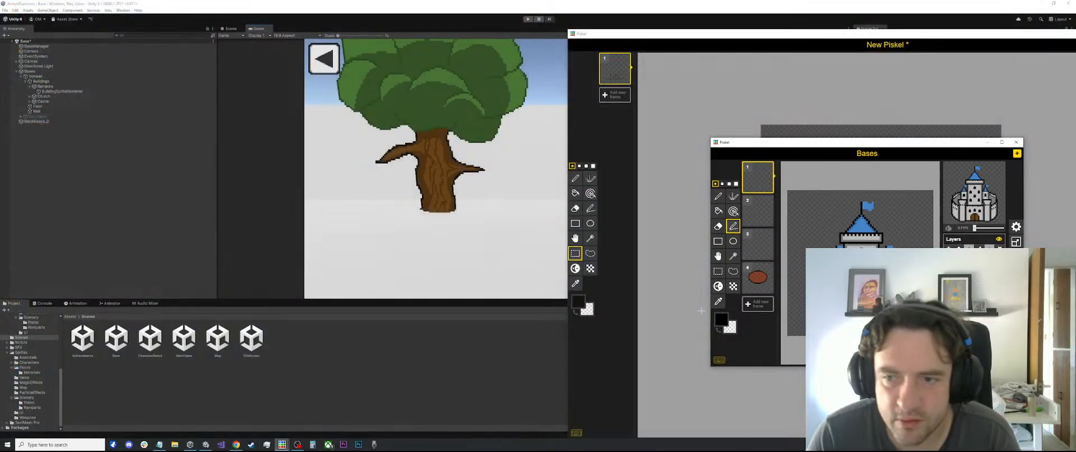
{"action": "left_click", "coordinate": [666, 251]}
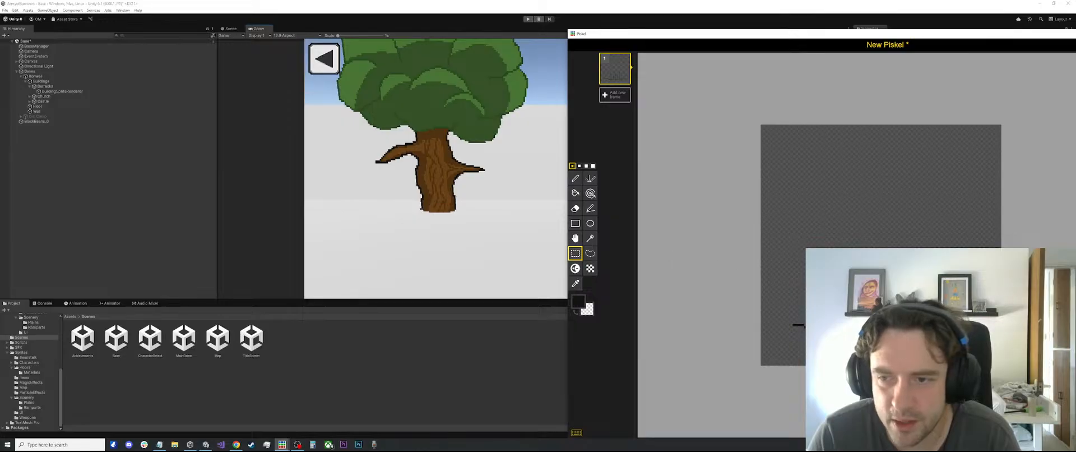
Select the leftover base line on the lower canvas and clear it from its position
{"action": "scroll", "coordinate": [880, 245], "scroll_direction": "up", "scroll_amount": 2}
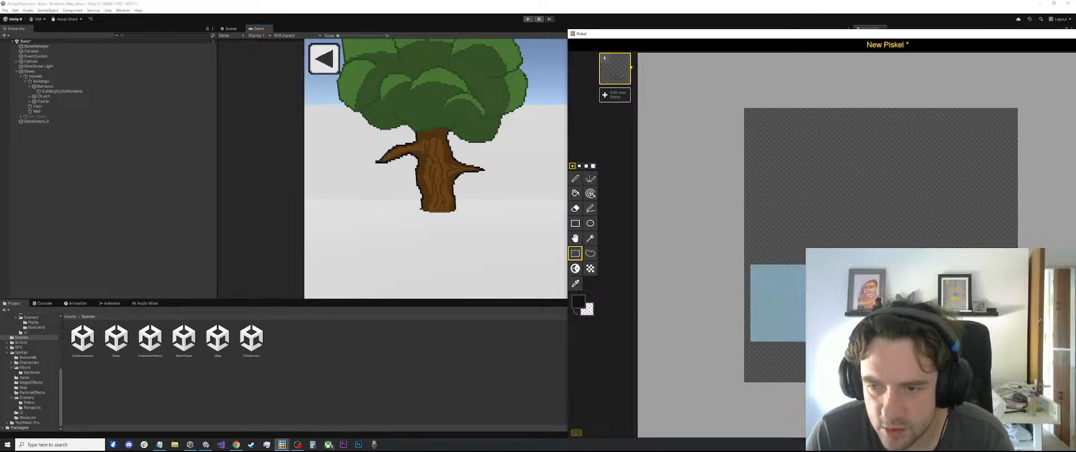
{"action": "scroll", "coordinate": [785, 336], "scroll_direction": "up", "scroll_amount": 3}
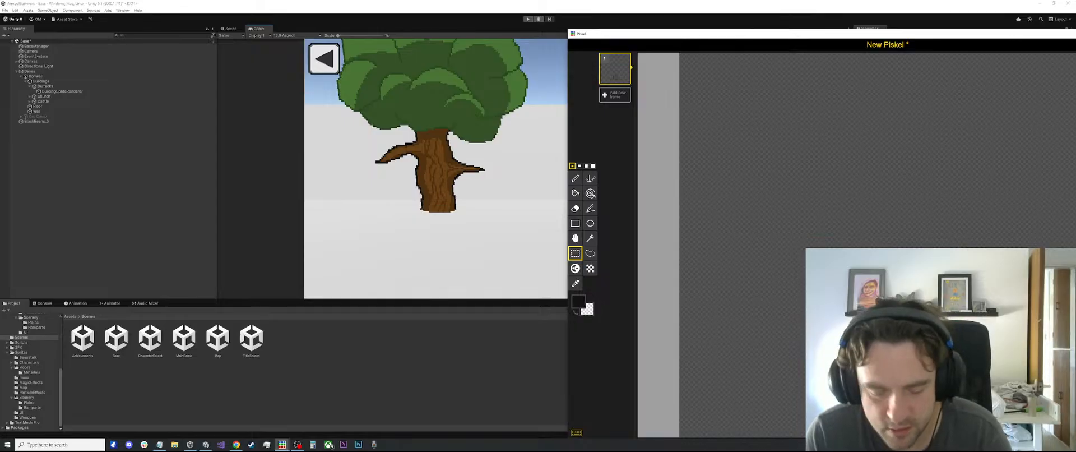
{"action": "scroll", "coordinate": [877, 245], "scroll_direction": "down", "scroll_amount": 3}
Draw the first dark outline strokes of a new castle base on the lower canvas with the Pen and Stroke tools
{"action": "key", "text": "p"}
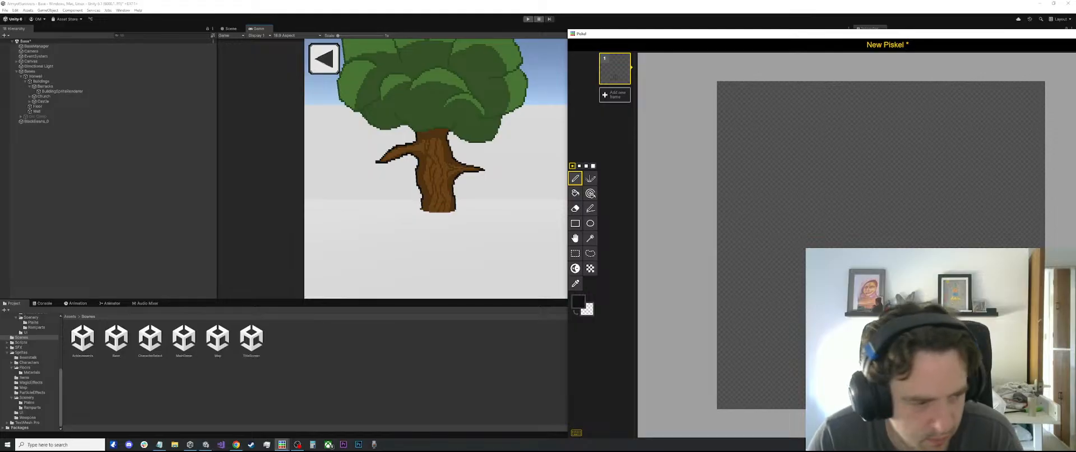
{"action": "key", "text": "l"}
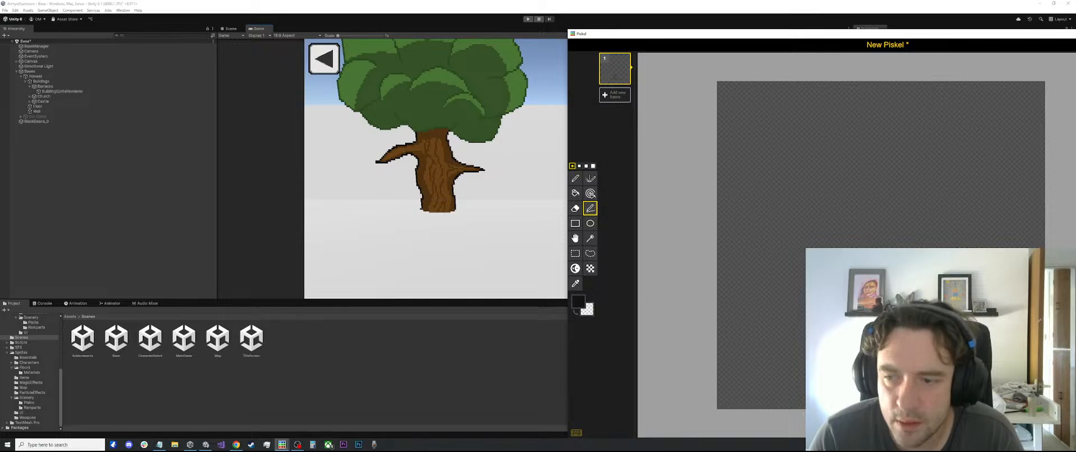
{"action": "scroll", "coordinate": [800, 385], "scroll_direction": "up", "scroll_amount": 2}
{"action": "key", "text": "e"}
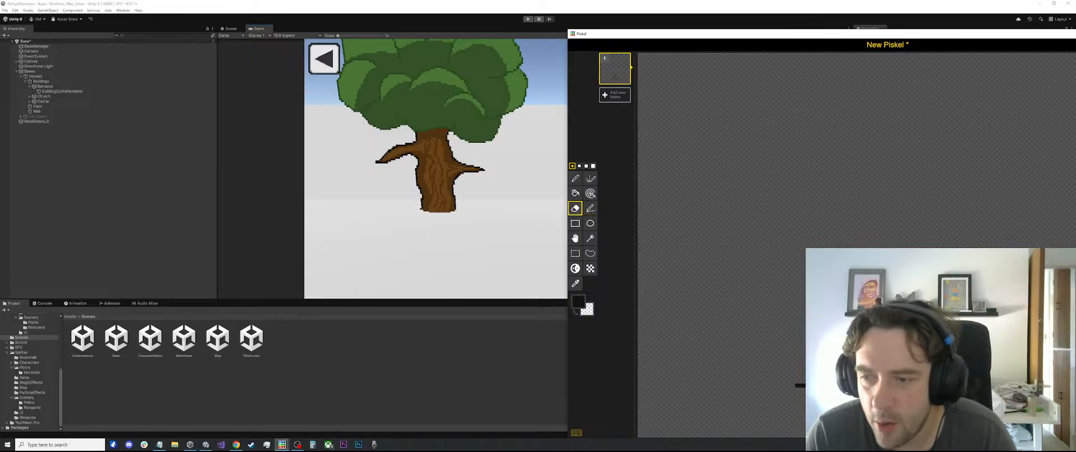
{"action": "key", "text": "p"}
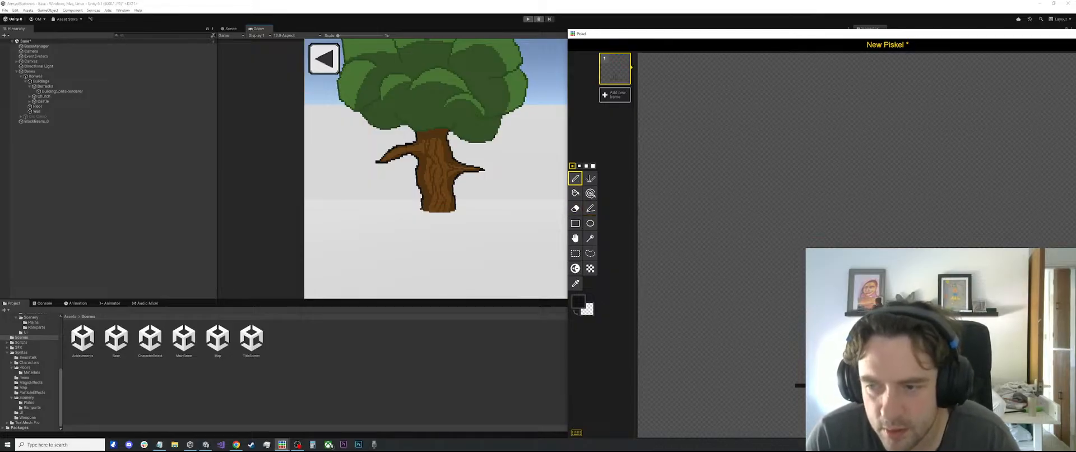
{"action": "scroll", "coordinate": [800, 385], "scroll_direction": "down", "scroll_amount": 2}
{"action": "key", "text": "l"}
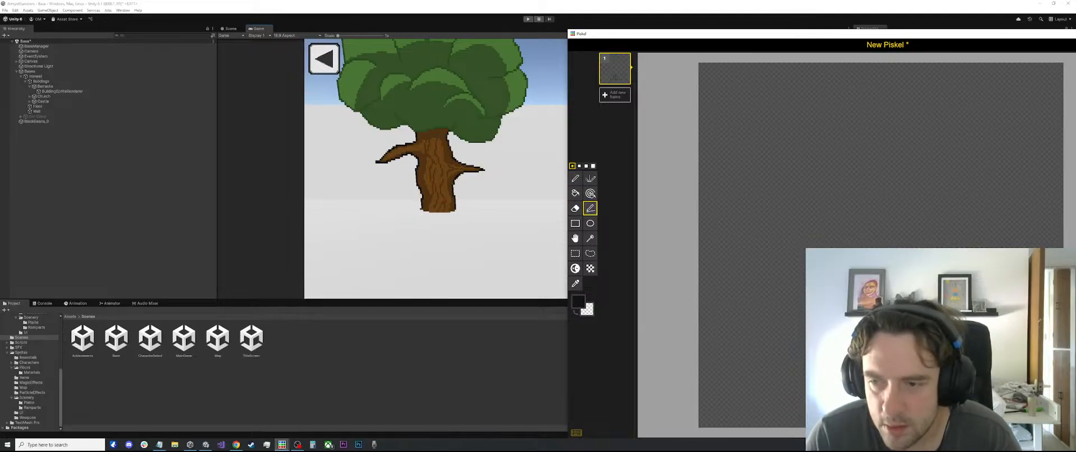
Sample the dark outline colour from the drawing and continue the base outline with the Pen and Stroke tools
{"action": "key", "text": "s"}
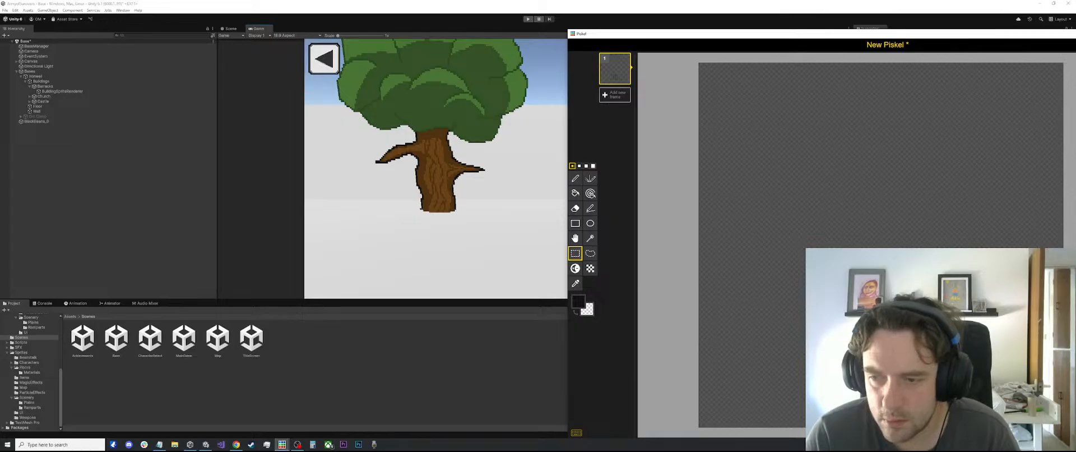
{"action": "scroll", "coordinate": [860, 245], "scroll_direction": "up", "scroll_amount": 2}
{"action": "key", "text": "o"}
{"action": "key", "text": "p"}
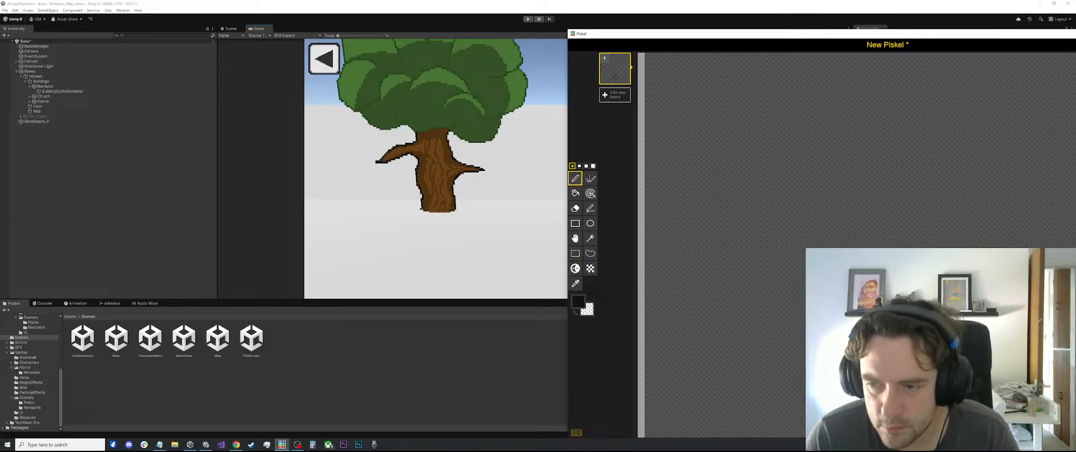
{"action": "key", "text": "o"}
{"action": "left_click", "coordinate": [860, 246]}
{"action": "key", "text": "p"}
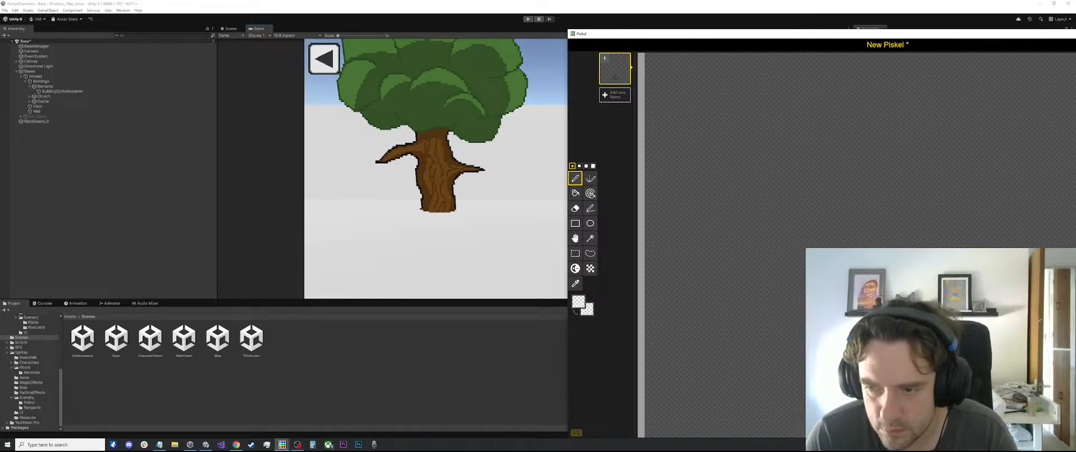
{"action": "key", "text": "o"}
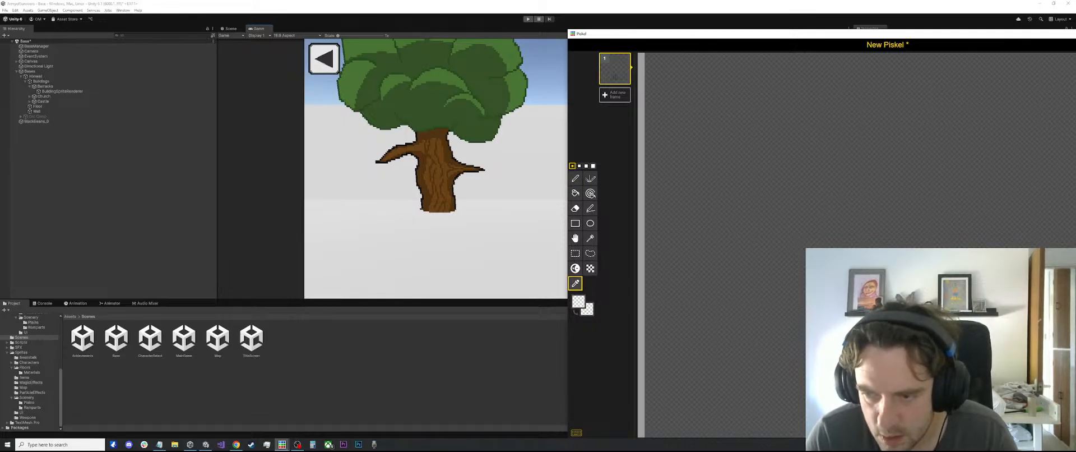
{"action": "left_click", "coordinate": [863, 337]}
{"action": "key", "text": "p"}
{"action": "scroll", "coordinate": [888, 336], "scroll_direction": "down", "scroll_amount": 2}
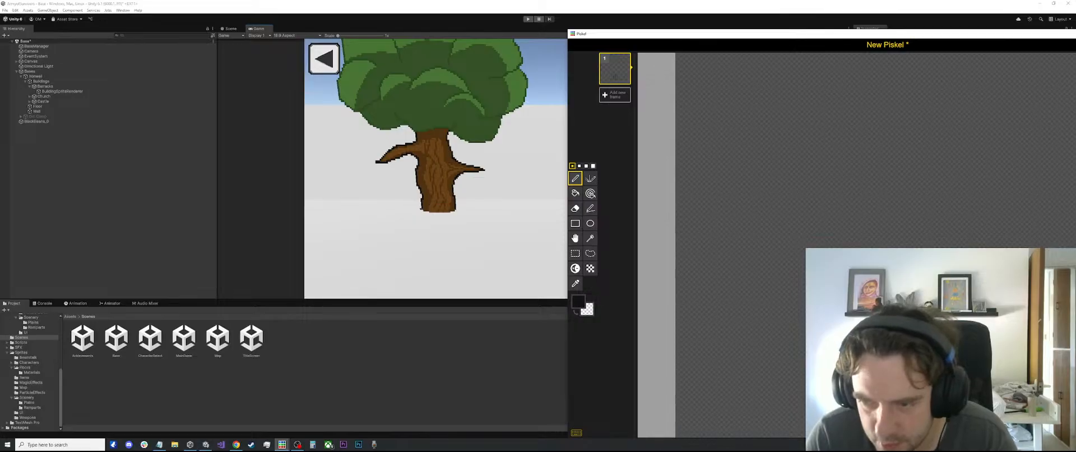
{"action": "scroll", "coordinate": [888, 336], "scroll_direction": "up", "scroll_amount": 1}
{"action": "key", "text": "l"}
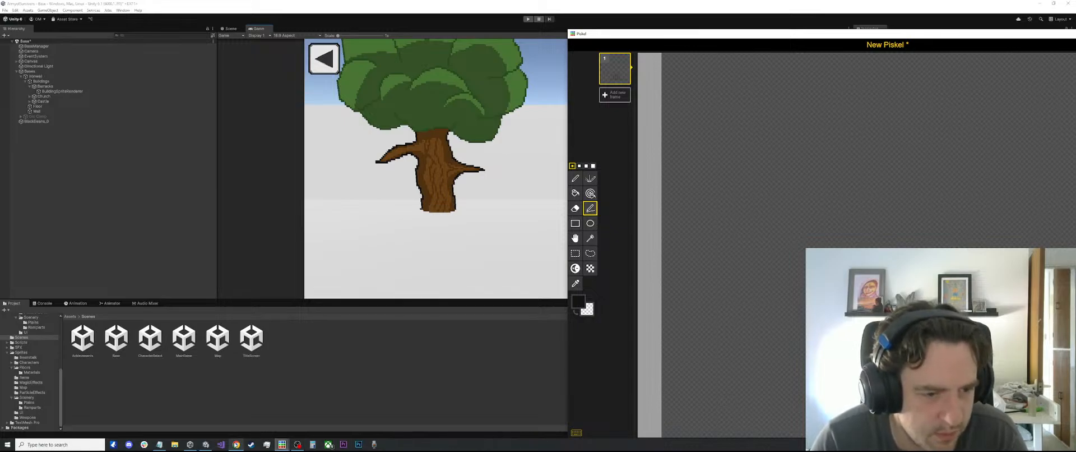
Bring up the Bases castle window and place it beside the New Piskel drawing as a reference
{"action": "mouse_move", "coordinate": [283, 445]}
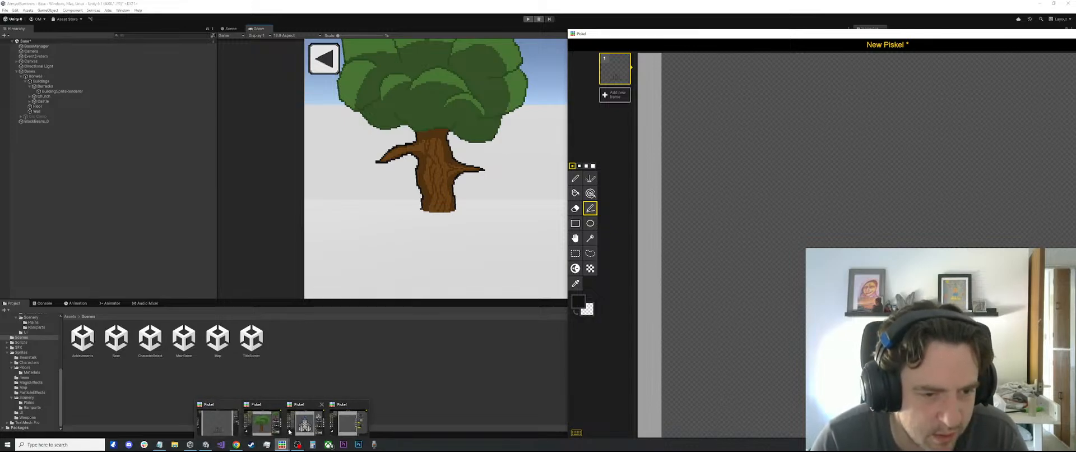
{"action": "left_click", "coordinate": [289, 431]}
{"action": "left_click_drag", "start_coordinate": [815, 140], "coordinate": [267, 144]}
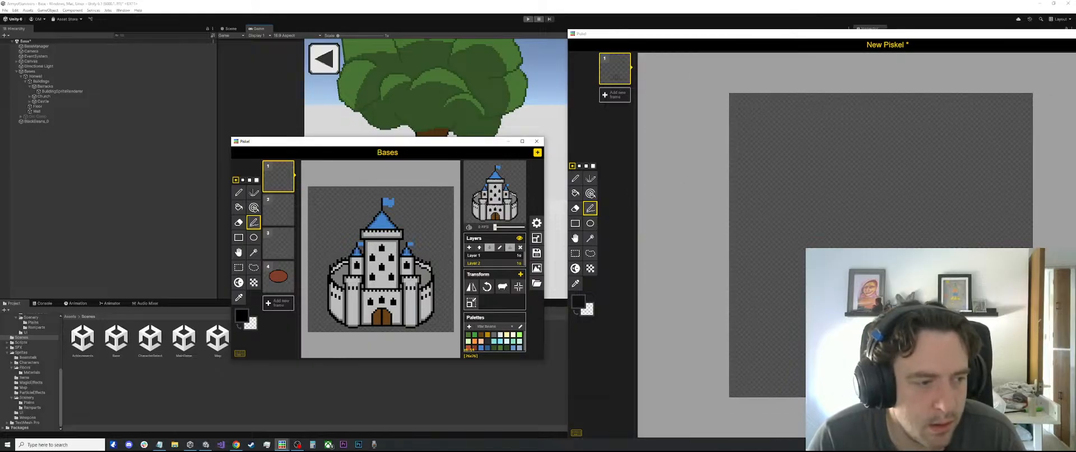
{"action": "key", "text": "e"}
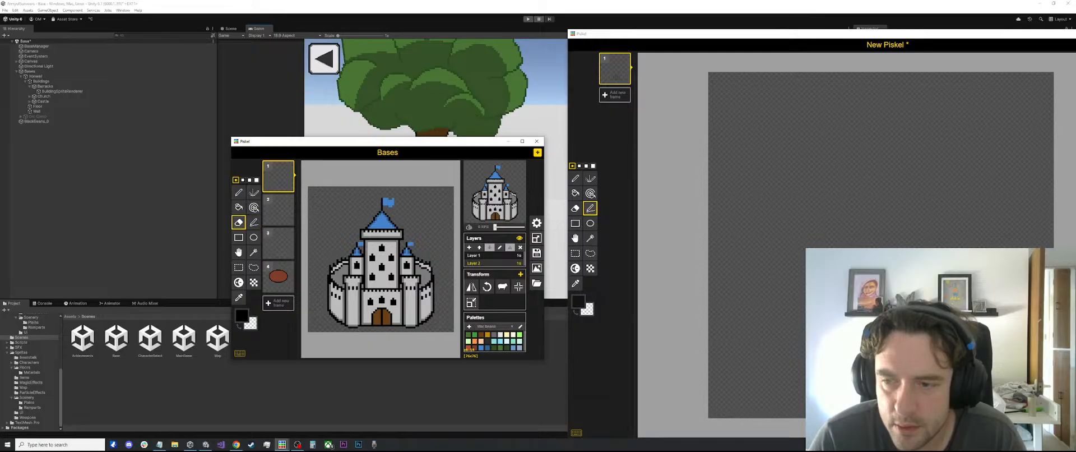
{"action": "key", "text": "s"}
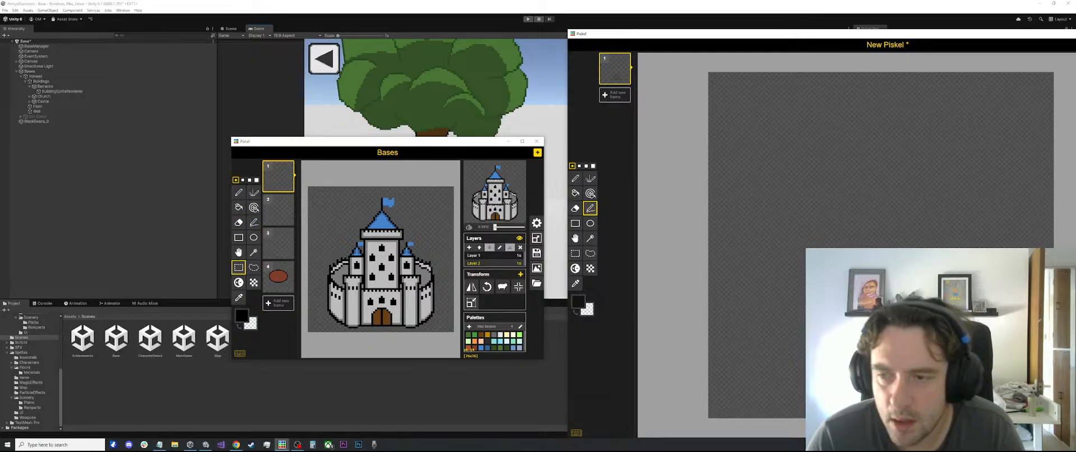
Extend the lower castle outline and draw its leftmost vertical wall upwards with the Pen tool
{"action": "key", "text": "s"}
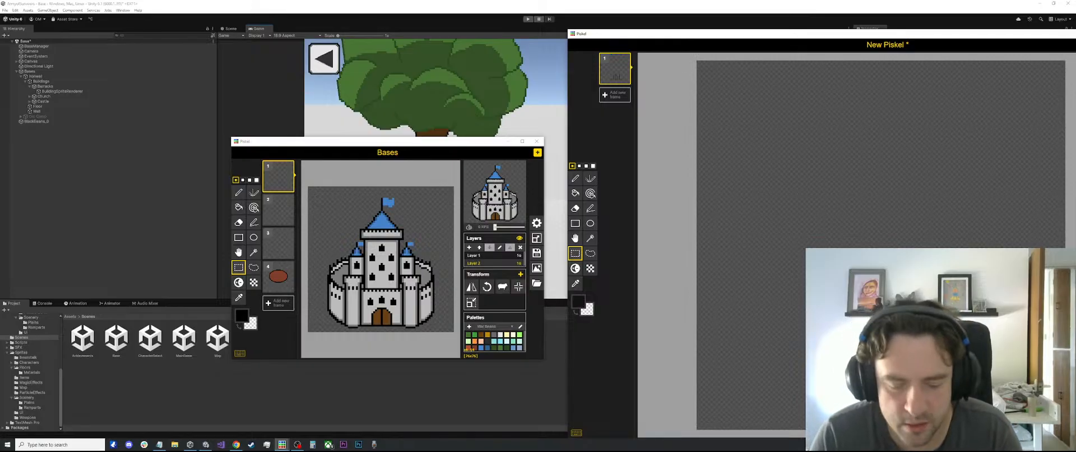
{"action": "key", "text": "l"}
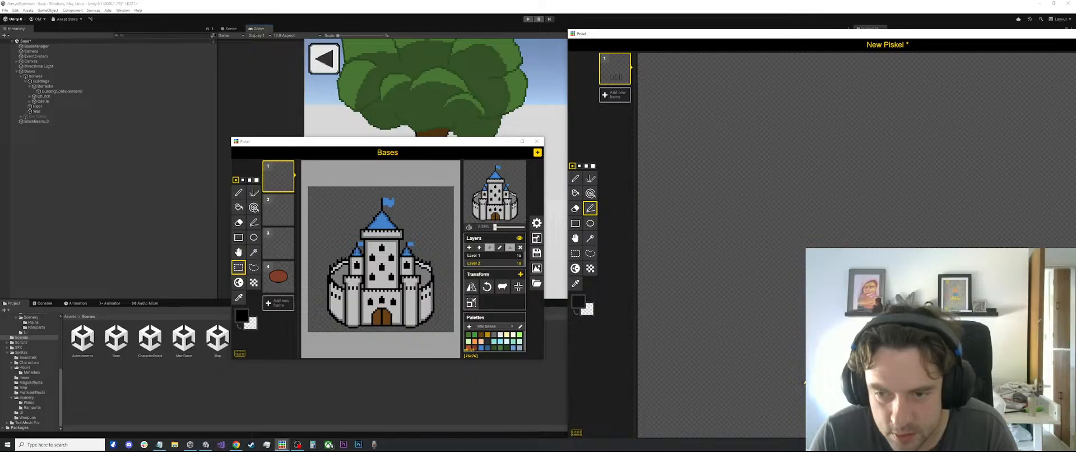
{"action": "key", "text": "p"}
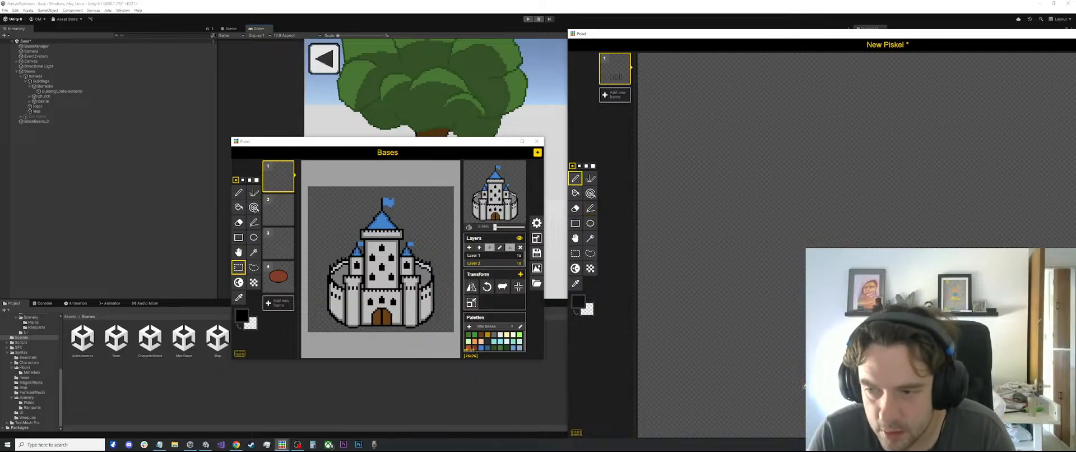
{"action": "scroll", "coordinate": [799, 388], "scroll_direction": "down", "scroll_amount": 1}
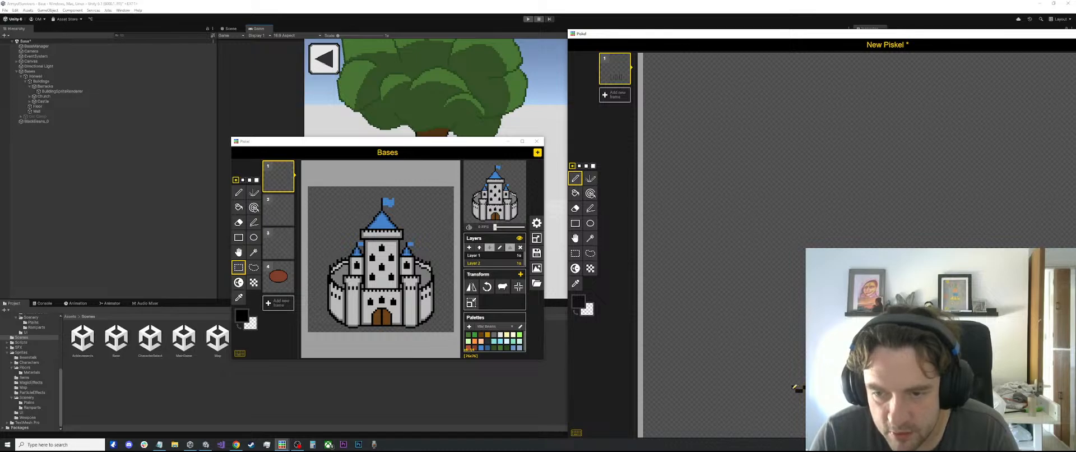
{"action": "left_click_drag", "start_coordinate": [792, 387], "coordinate": [790, 302]}
Draw the leftmost tower's vertical wall with the Stroke tool and sample the transparent canvas colour for corrections with the Pen
{"action": "key", "text": "l"}
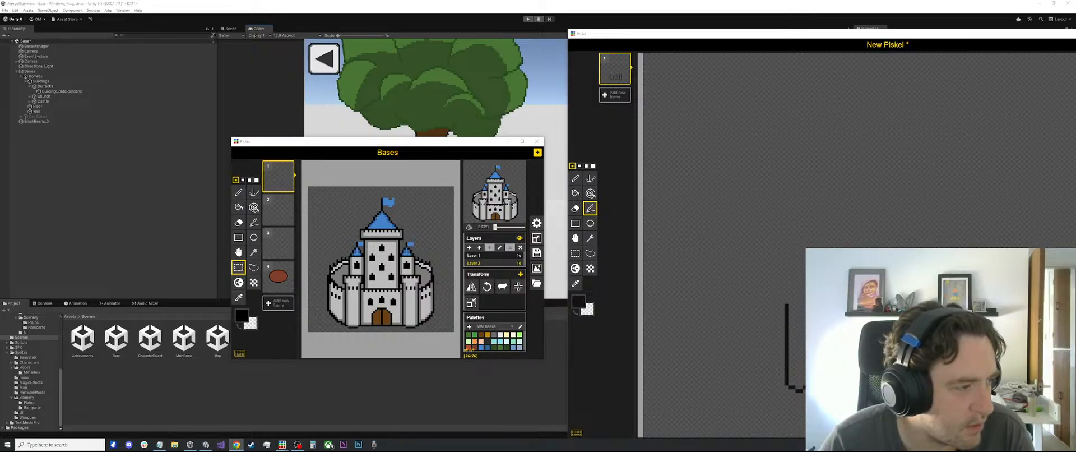
{"action": "left_click", "coordinate": [896, 347], "text": "alt"}
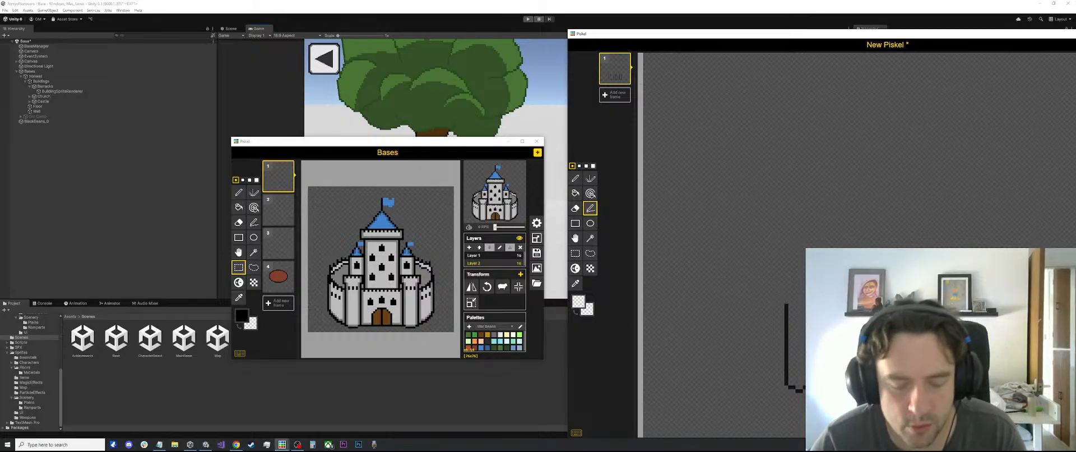
{"action": "key", "text": "p"}
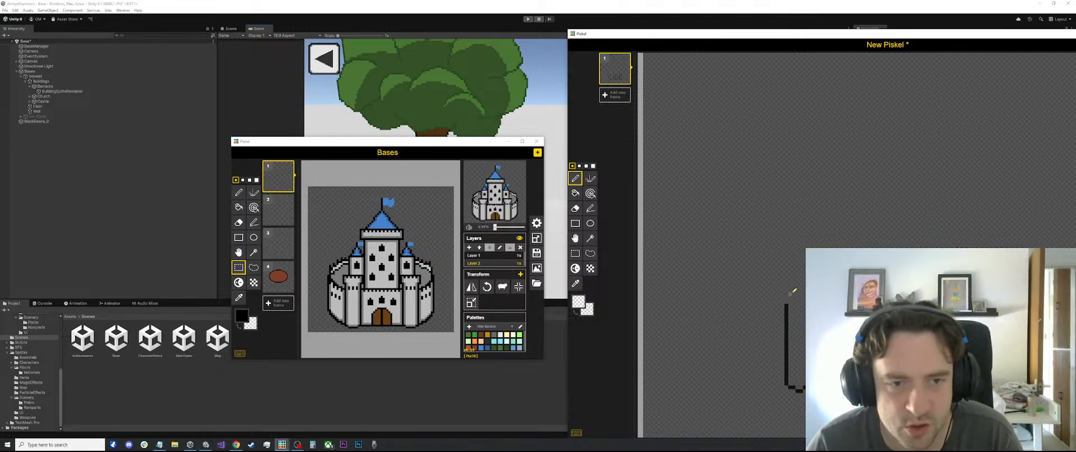
{"action": "key", "text": "s"}
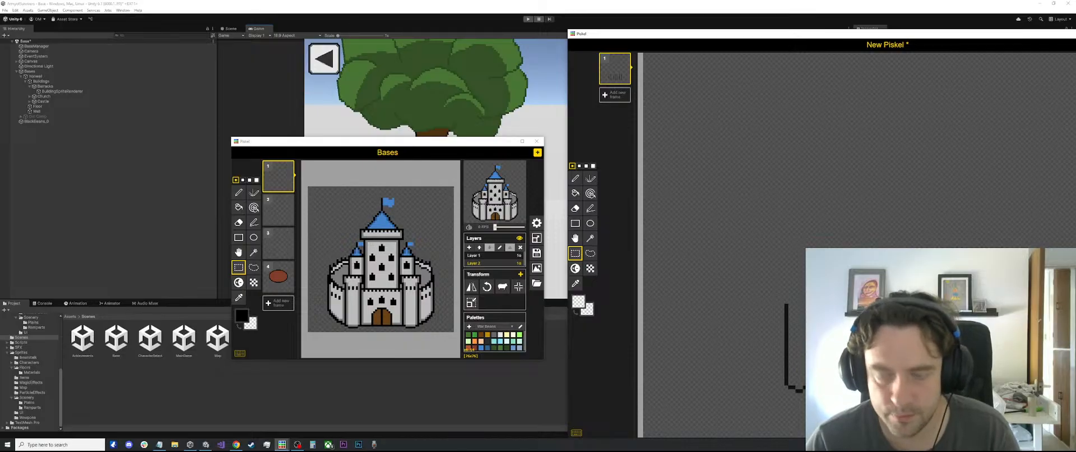
{"action": "scroll", "coordinate": [738, 267], "scroll_direction": "down", "scroll_amount": 2}
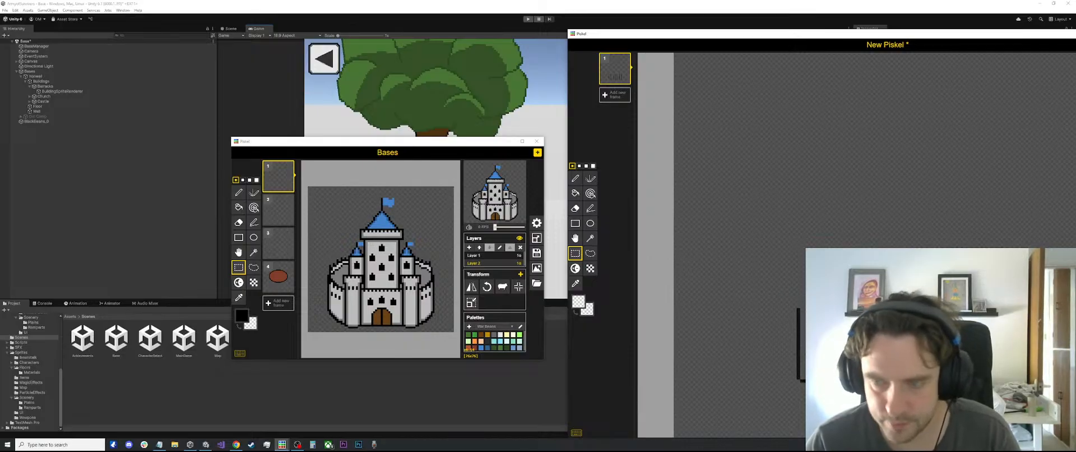
Sample the dark outline colour from the drawing and extend the leftmost tower's wall upwards with the Stroke tool
{"action": "key", "text": "l"}
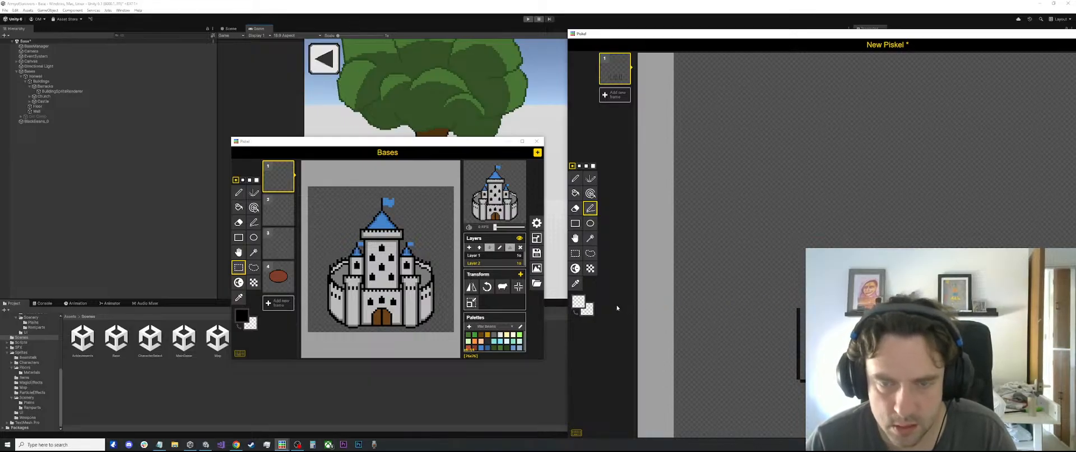
{"action": "left_click", "coordinate": [575, 283]}
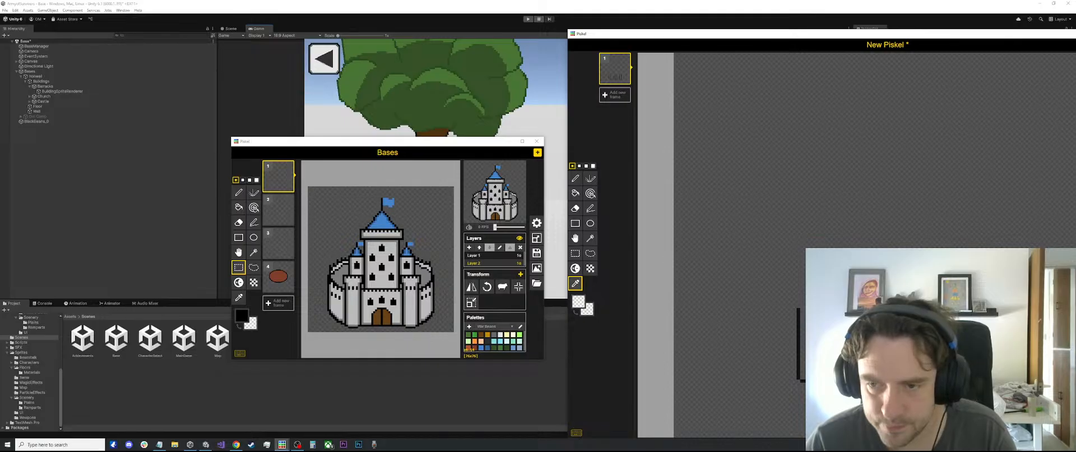
{"action": "left_click", "coordinate": [798, 347]}
{"action": "key", "text": "l"}
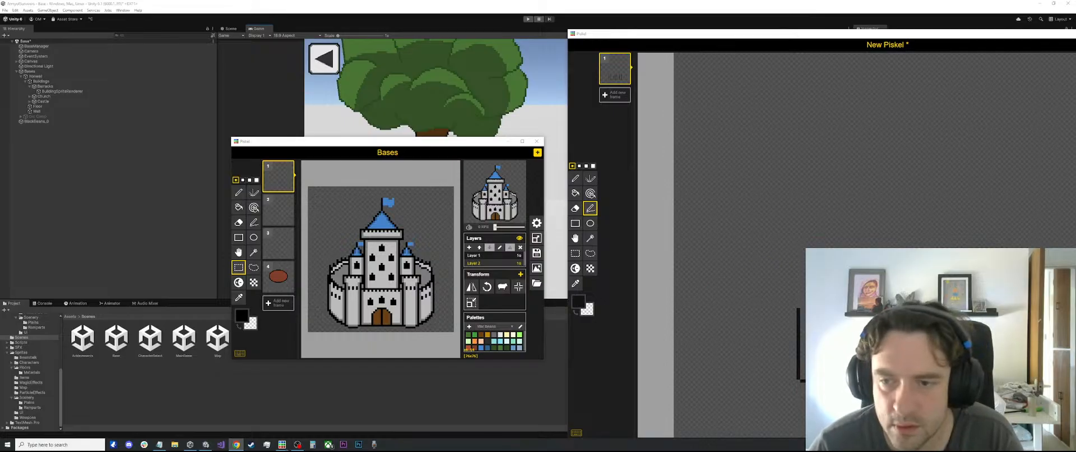
{"action": "key", "text": "alt+Tab"}
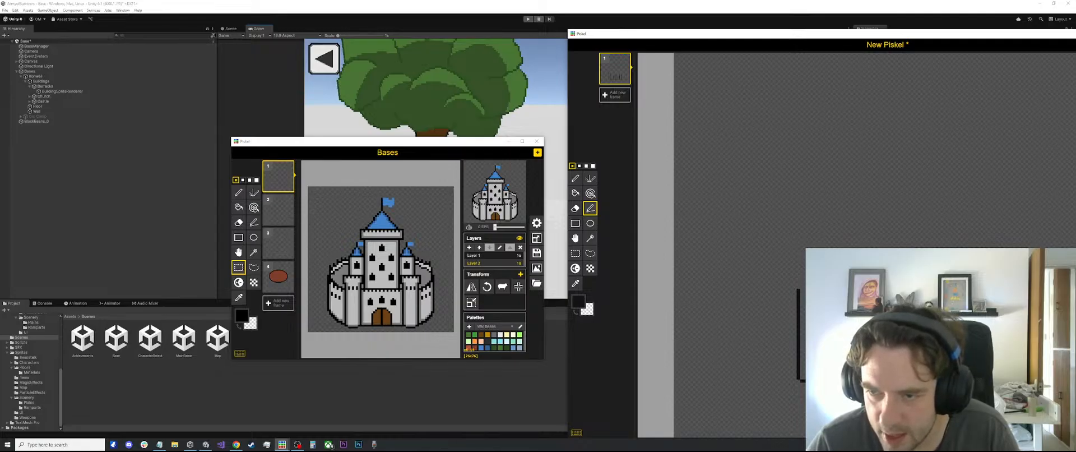
Select the leftmost tower outline with the rectangle selection and move it slightly to the right
{"action": "key", "text": "s"}
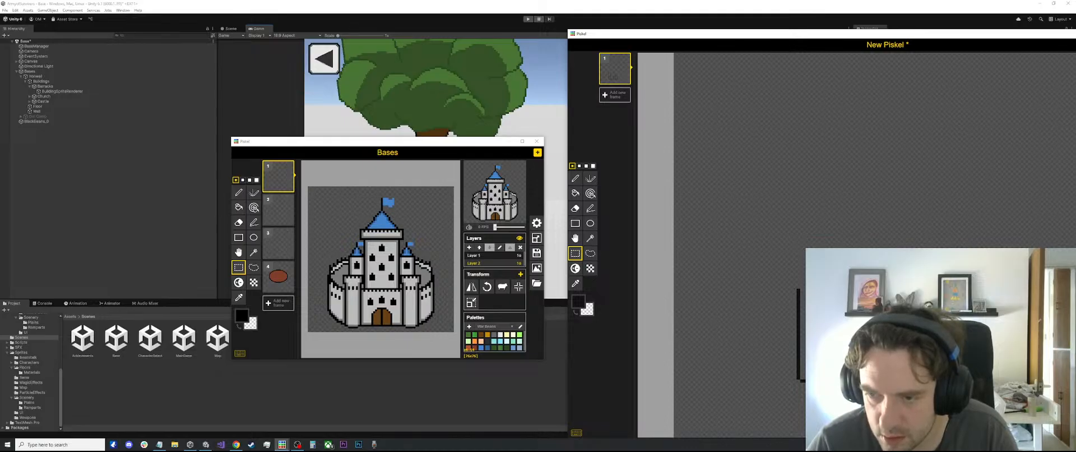
{"action": "left_click_drag", "start_coordinate": [758, 262], "coordinate": [812, 397]}
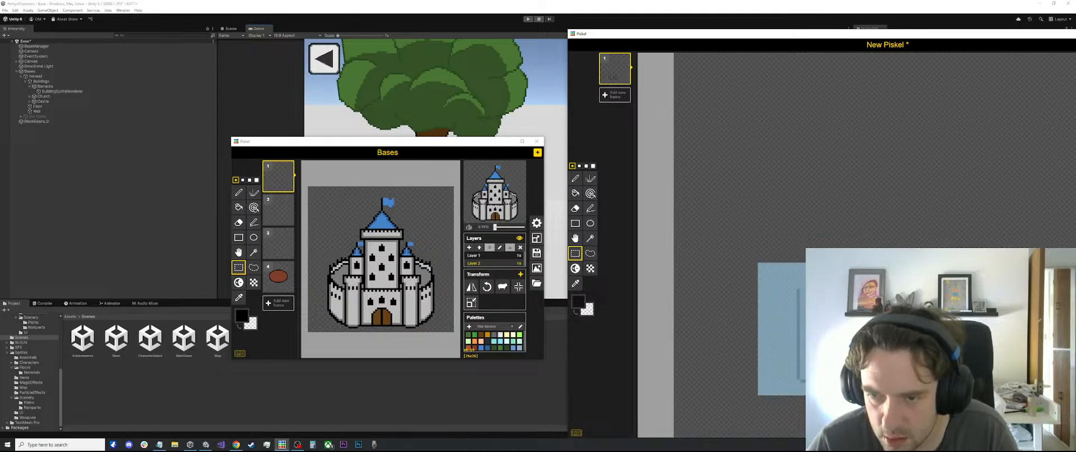
{"action": "left_click_drag", "start_coordinate": [841, 331], "coordinate": [856, 331]}
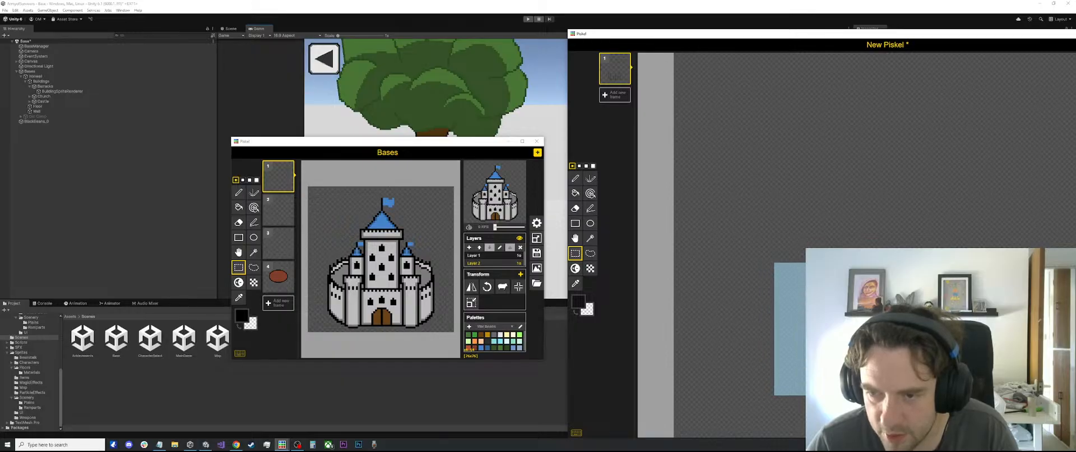
{"action": "left_click", "coordinate": [874, 412]}
{"action": "scroll", "coordinate": [874, 359], "scroll_direction": "down", "scroll_amount": 4}
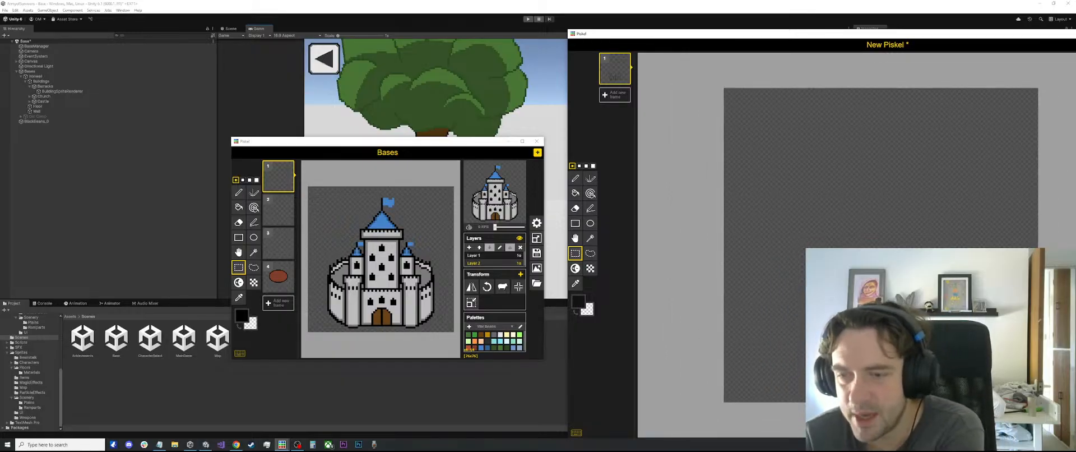
{"action": "scroll", "coordinate": [874, 359], "scroll_direction": "up", "scroll_amount": 1}
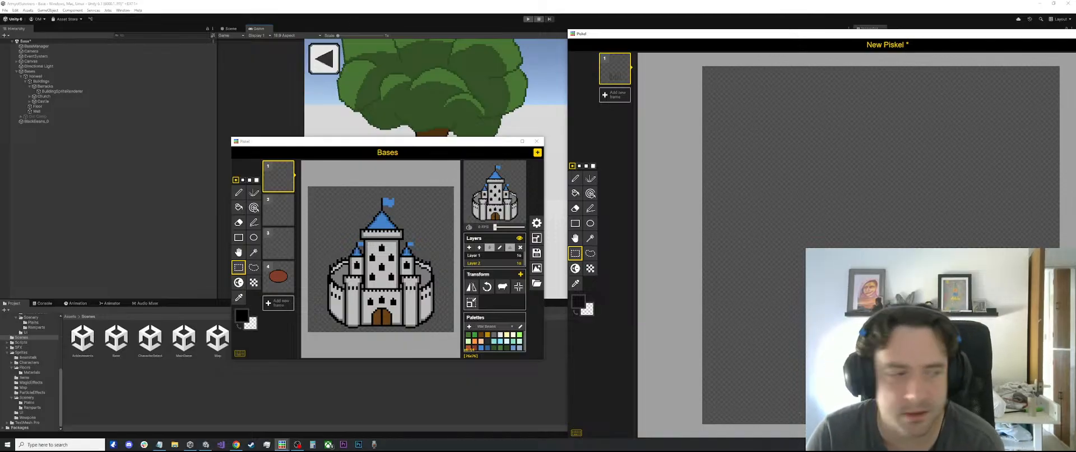
{"action": "scroll", "coordinate": [874, 359], "scroll_direction": "up", "scroll_amount": 1}
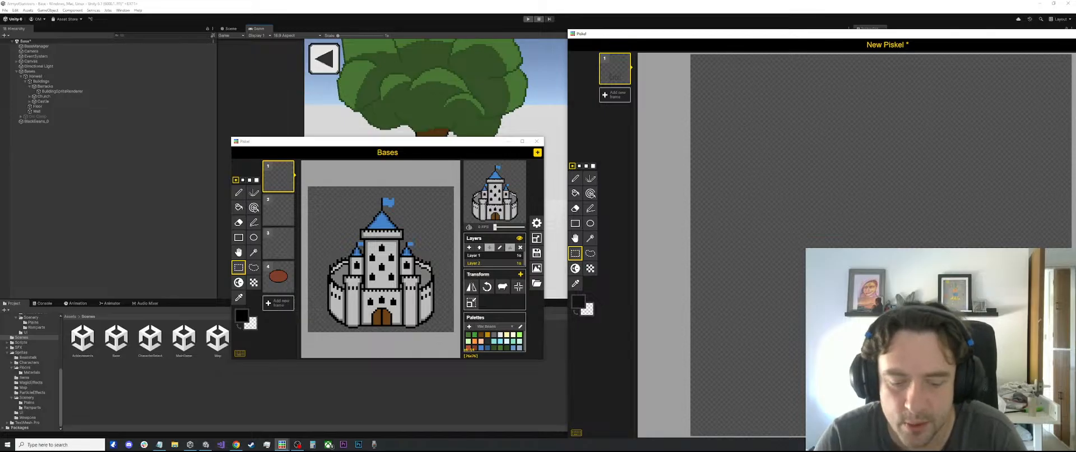
Draw a curved dark wall outline with the Pen tool from the leftmost tower's base up towards the canvas's left edge
{"action": "key", "text": "p"}
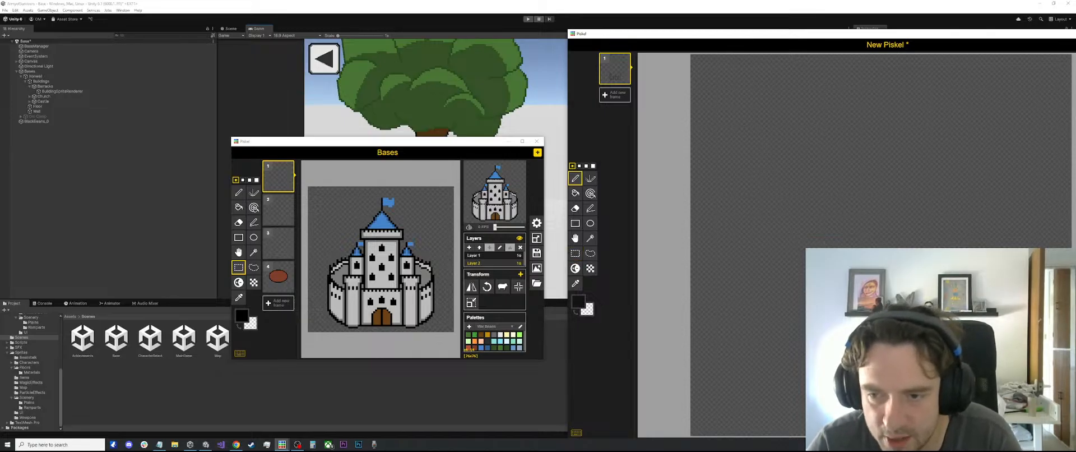
{"action": "mouse_move", "coordinate": [812, 377]}
{"action": "left_mouse_down"}
{"action": "mouse_move", "coordinate": [750, 344]}
{"action": "mouse_move", "coordinate": [714, 285]}
{"action": "left_mouse_up"}
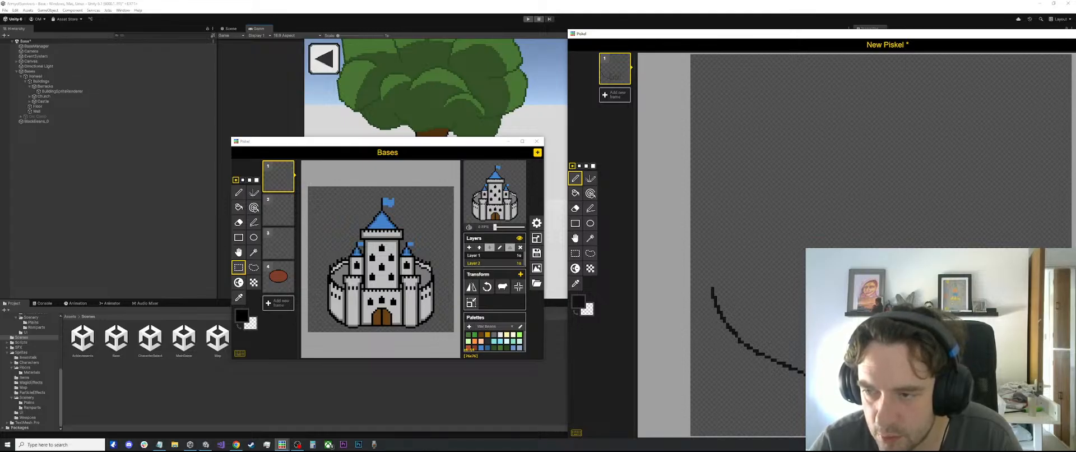
{"action": "scroll", "coordinate": [798, 261], "scroll_direction": "down", "scroll_amount": 3}
{"action": "scroll", "coordinate": [798, 260], "scroll_direction": "up", "scroll_amount": 2}
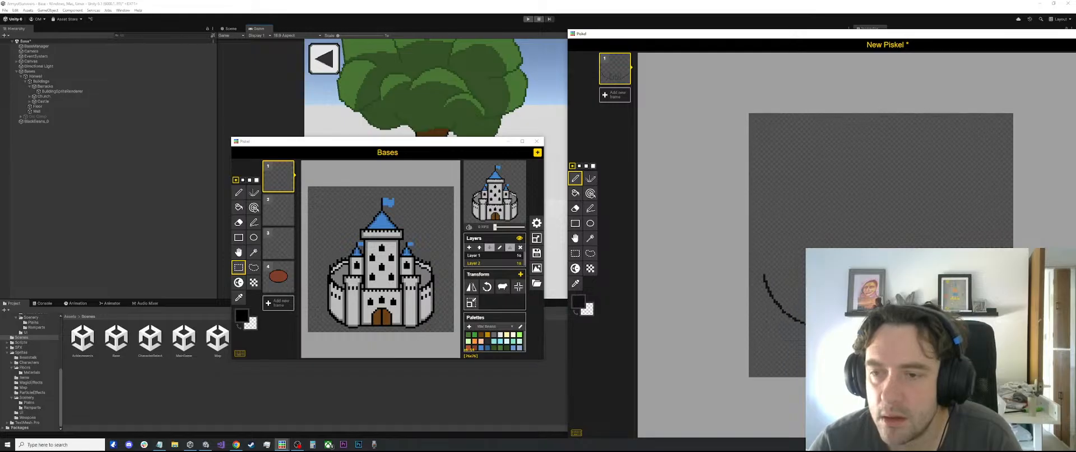
{"action": "scroll", "coordinate": [798, 261], "scroll_direction": "up", "scroll_amount": 1}
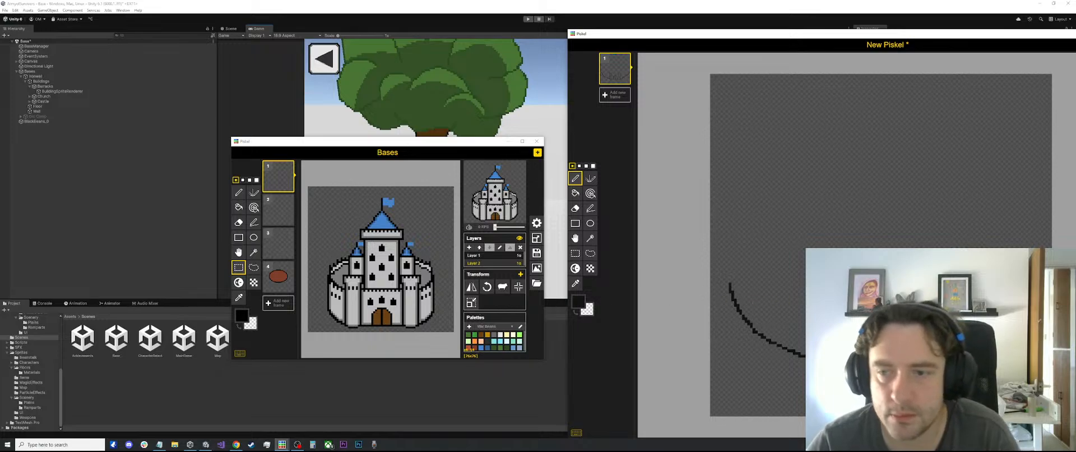
Draw a stepped outward flare with a short vertical edge on top of the leftmost tower's left wall with the Pen tool
{"action": "left_click", "coordinate": [575, 252]}
{"action": "scroll", "coordinate": [880, 261], "scroll_direction": "up", "scroll_amount": 1}
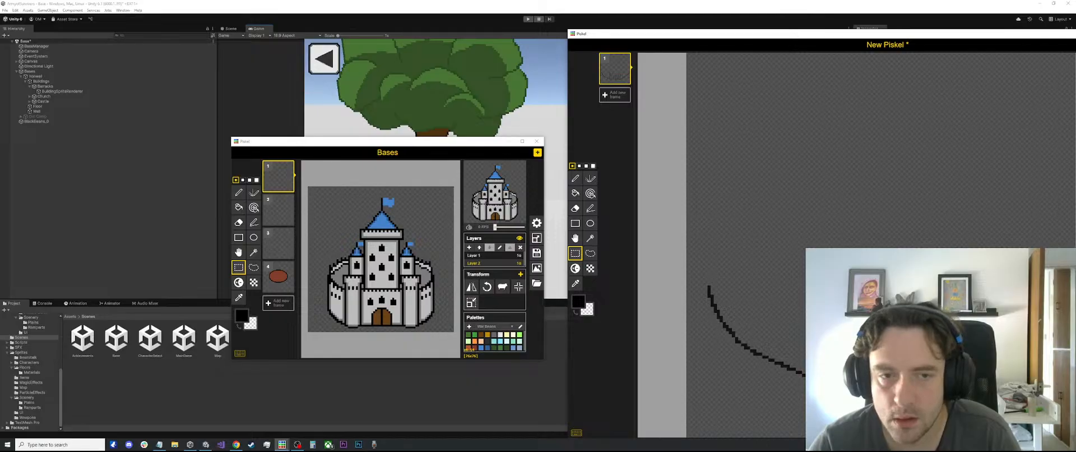
{"action": "scroll", "coordinate": [879, 261], "scroll_direction": "up", "scroll_amount": 1}
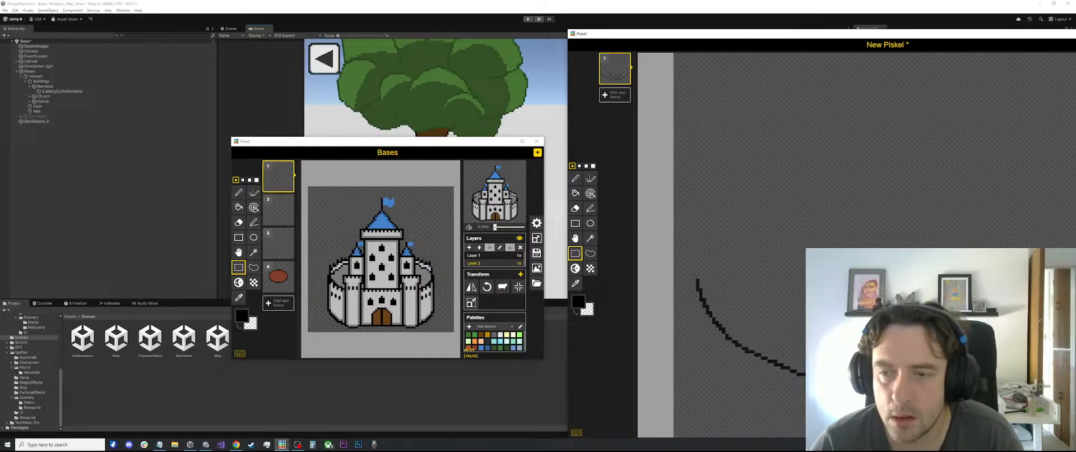
{"action": "scroll", "coordinate": [857, 289], "scroll_direction": "up", "scroll_amount": 4}
{"action": "key", "text": "o"}
{"action": "scroll", "coordinate": [857, 288], "scroll_direction": "up", "scroll_amount": 1}
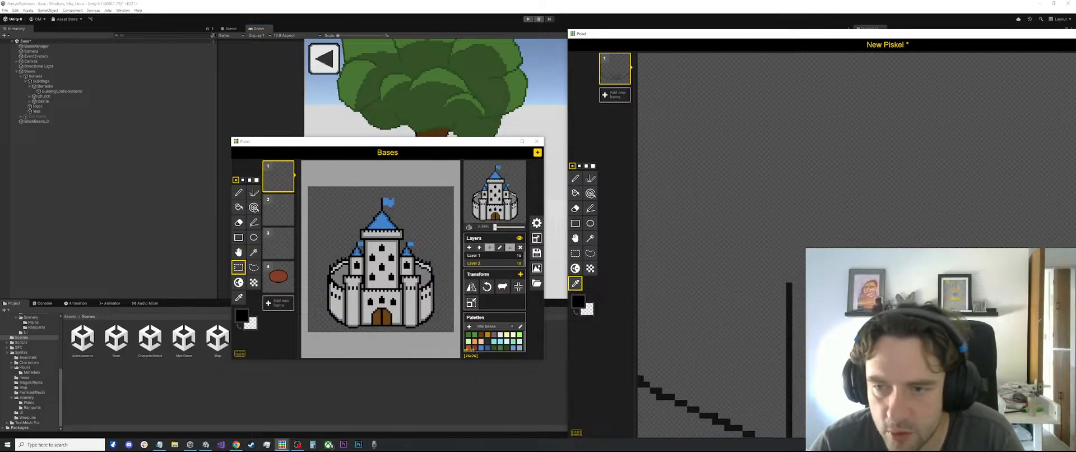
{"action": "key", "text": "p"}
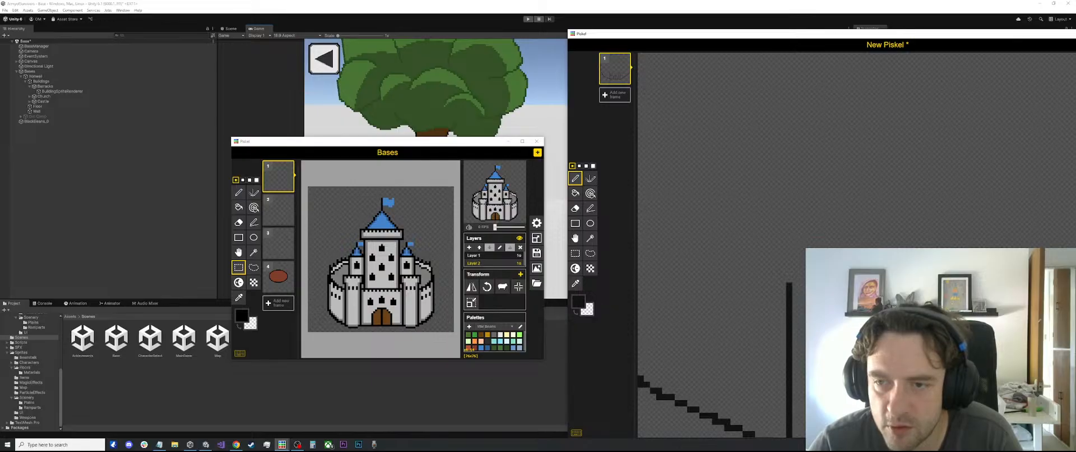
{"action": "left_click", "coordinate": [782, 279]}
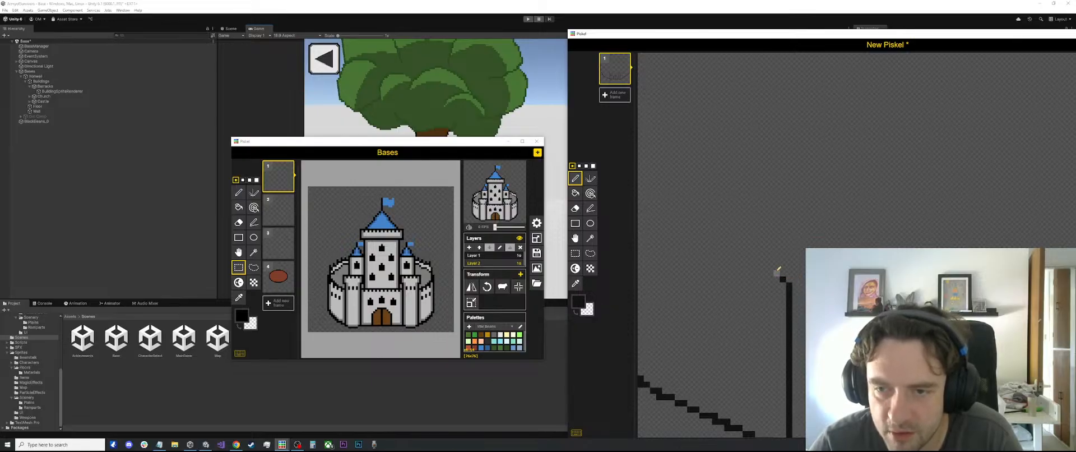
{"action": "left_click_drag", "start_coordinate": [776, 273], "coordinate": [777, 253]}
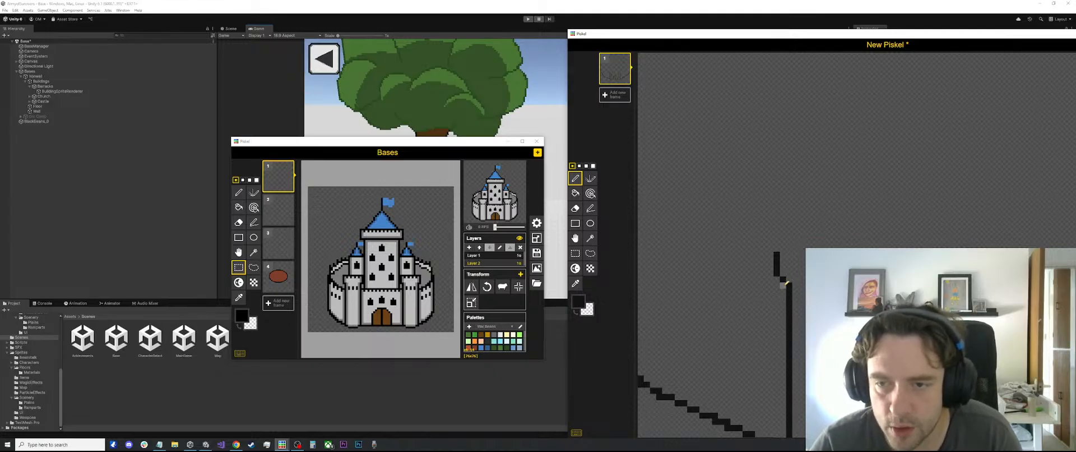
{"action": "left_click", "coordinate": [782, 282]}
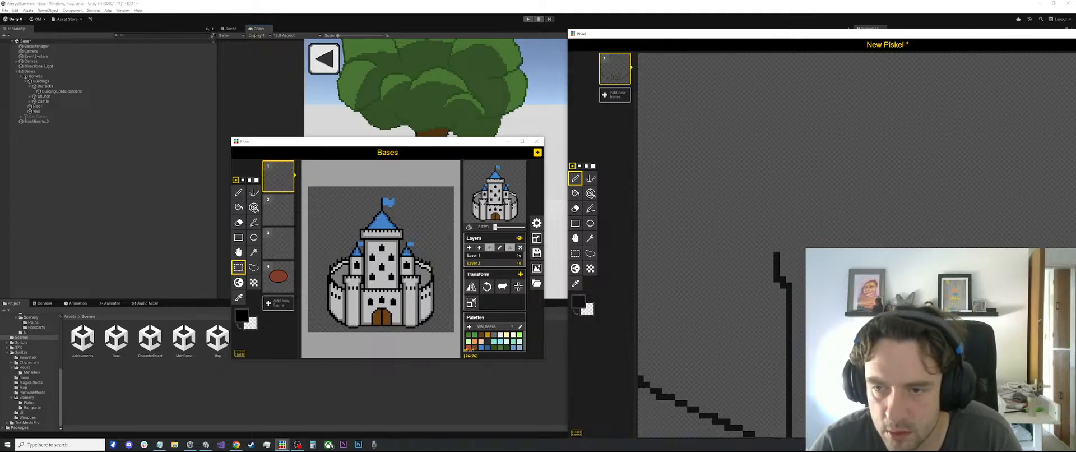
{"action": "scroll", "coordinate": [828, 278], "scroll_direction": "down", "scroll_amount": 7}
{"action": "scroll", "coordinate": [801, 375], "scroll_direction": "up", "scroll_amount": 2}
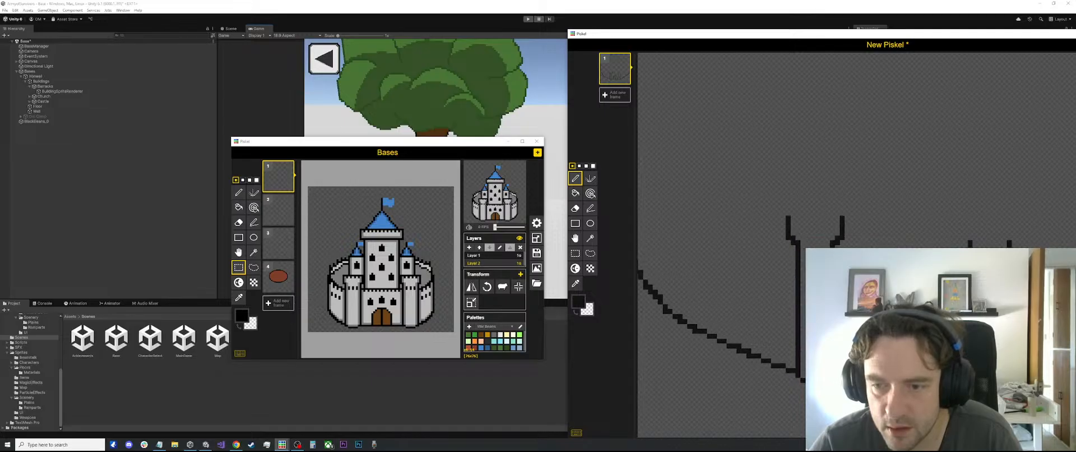
Draw a horizontal line across the leftmost tower just below its flared top with the Stroke tool
{"action": "scroll", "coordinate": [810, 280], "scroll_direction": "down", "scroll_amount": 3}
{"action": "scroll", "coordinate": [805, 266], "scroll_direction": "up", "scroll_amount": 3}
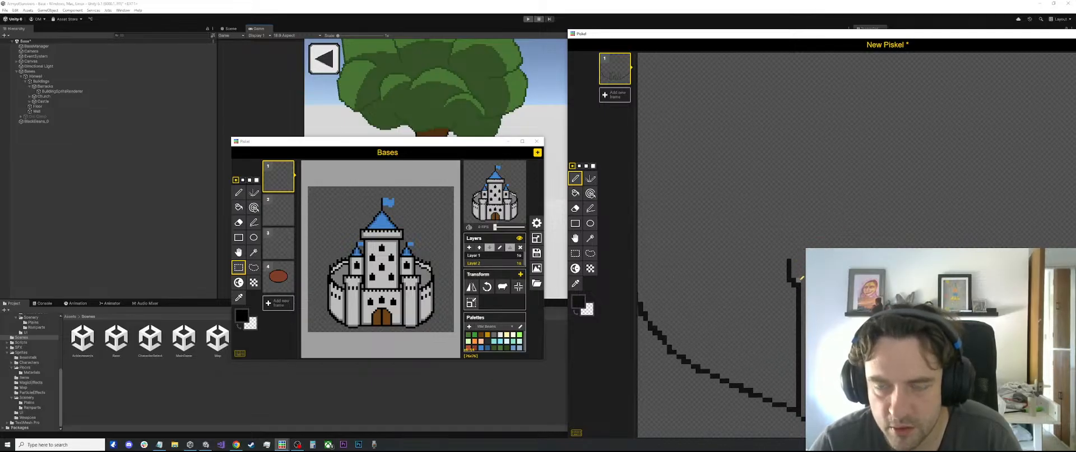
{"action": "key", "text": "l"}
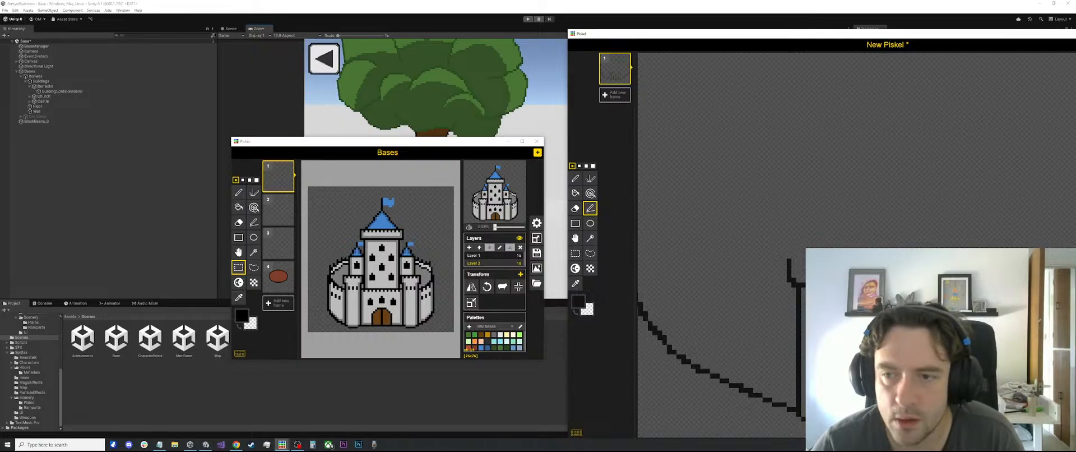
{"action": "scroll", "coordinate": [765, 271], "scroll_direction": "down", "scroll_amount": 4}
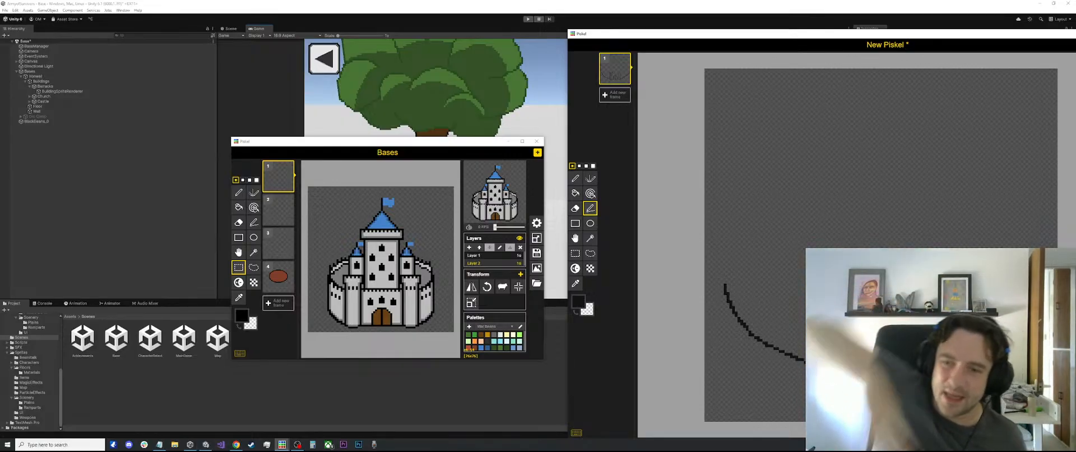
{"action": "scroll", "coordinate": [723, 350], "scroll_direction": "up", "scroll_amount": 1}
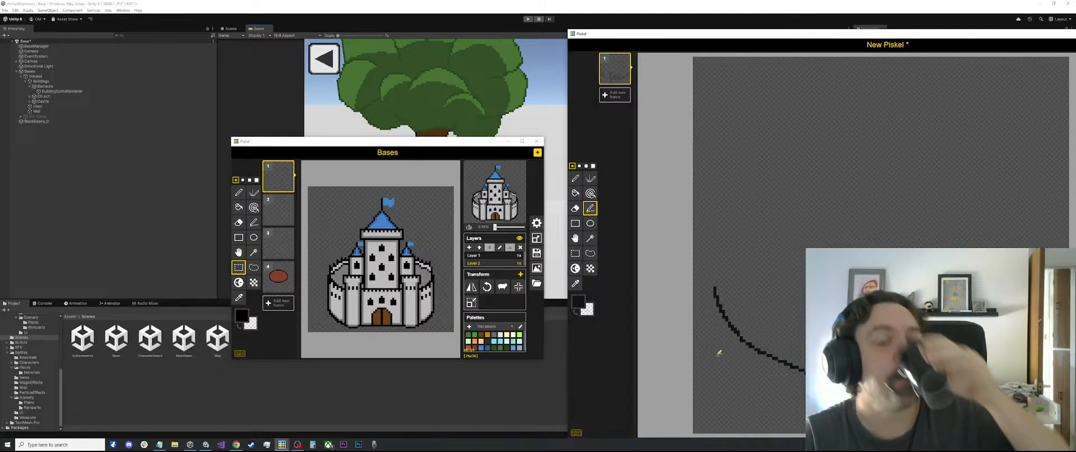
{"action": "scroll", "coordinate": [863, 308], "scroll_direction": "up", "scroll_amount": 2}
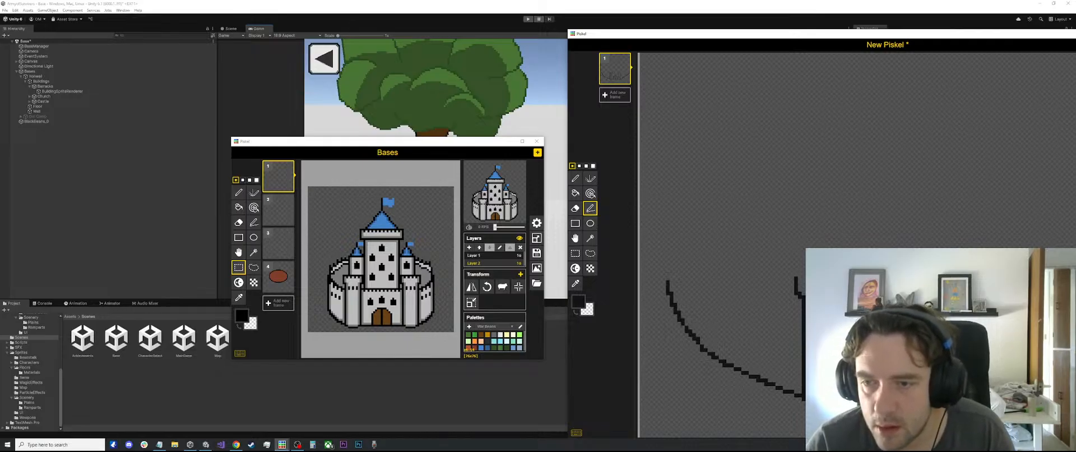
Select the flared top of the leftmost tower with the rectangle selection
{"action": "key", "text": "s"}
{"action": "left_click_drag", "start_coordinate": [813, 261], "coordinate": [770, 303]}
{"action": "key", "text": "Escape"}
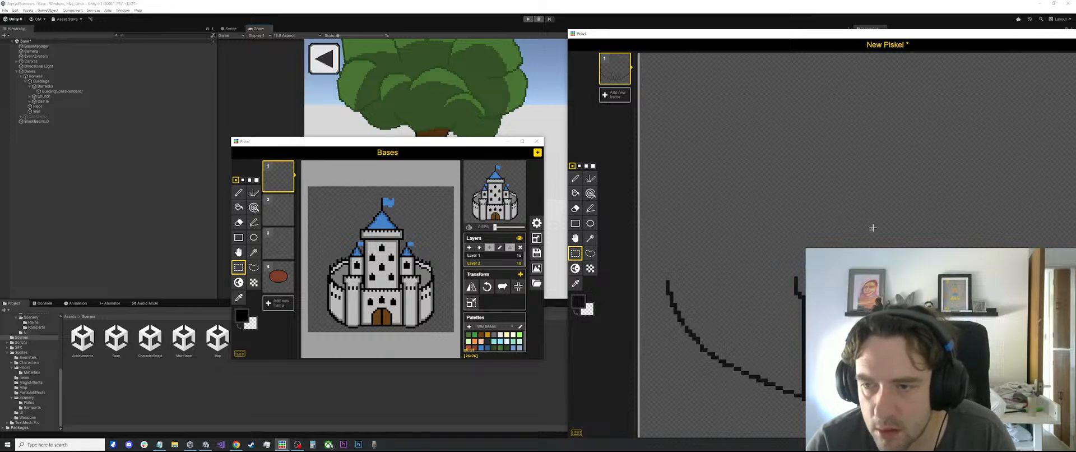
{"action": "left_click_drag", "start_coordinate": [773, 265], "coordinate": [824, 311]}
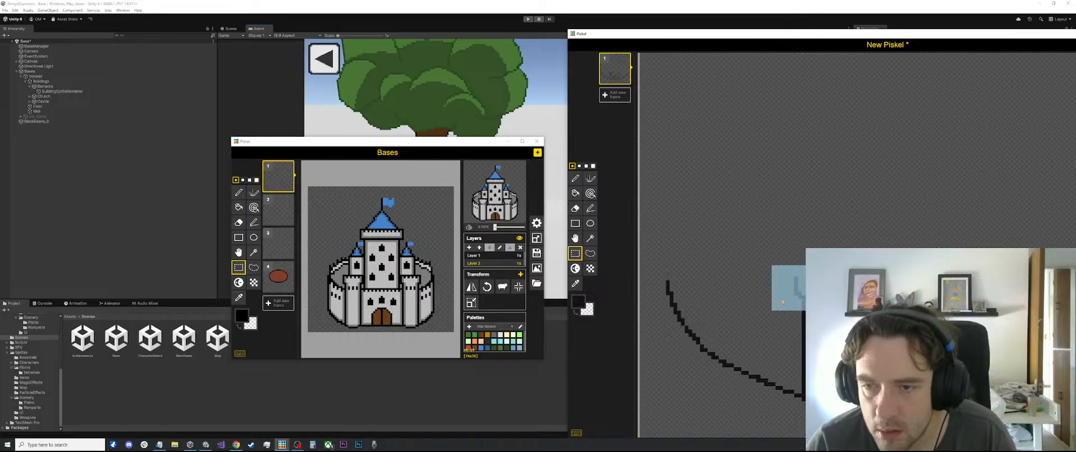
{"action": "left_click", "coordinate": [824, 311]}
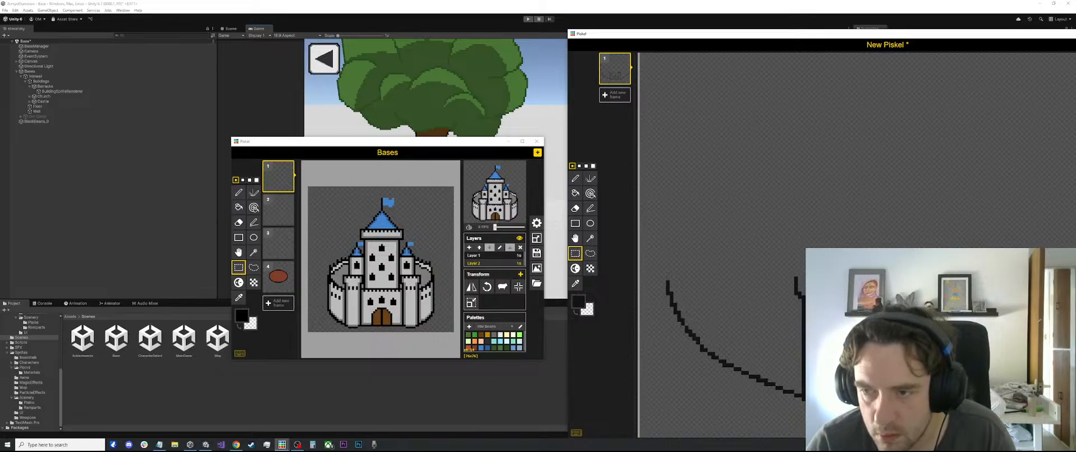
Clean up the outline around the leftmost tower's flared top with the Eraser
{"action": "scroll", "coordinate": [975, 287], "scroll_direction": "up", "scroll_amount": 2}
{"action": "key", "text": "e"}
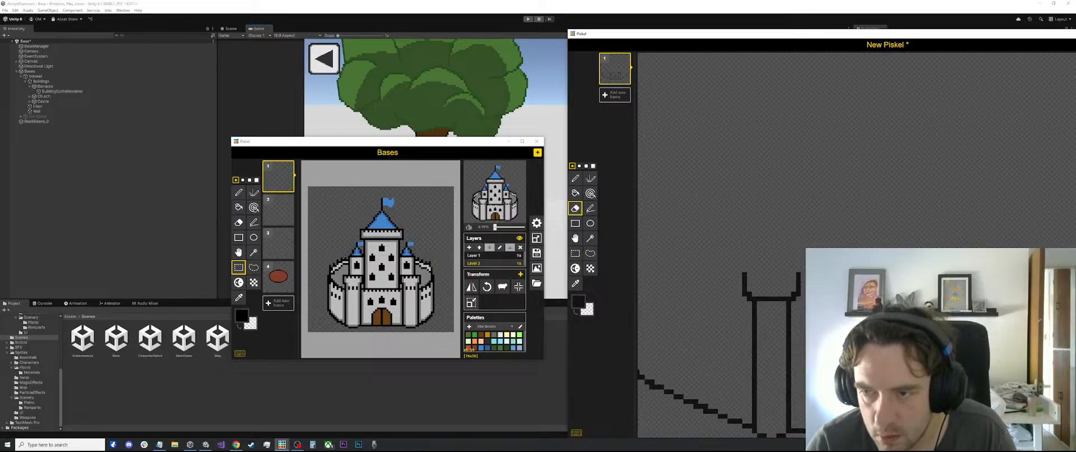
{"action": "scroll", "coordinate": [874, 286], "scroll_direction": "down", "scroll_amount": 4}
{"action": "scroll", "coordinate": [874, 286], "scroll_direction": "up", "scroll_amount": 4}
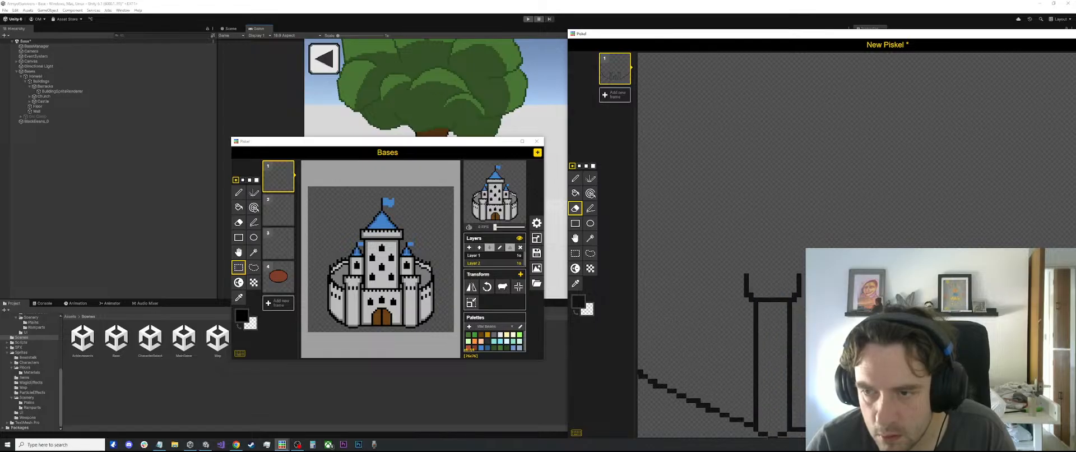
{"action": "key", "text": "s"}
{"action": "key", "text": "p"}
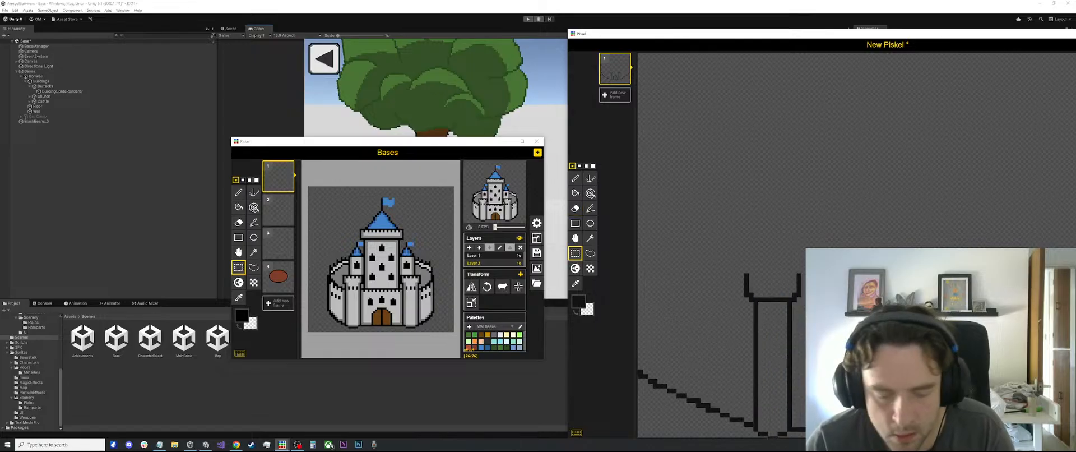
Try closing the leftmost tower's flared top with a horizontal dark line using the Pen tool, and undo that line
{"action": "scroll", "coordinate": [753, 280], "scroll_direction": "down", "scroll_amount": 3}
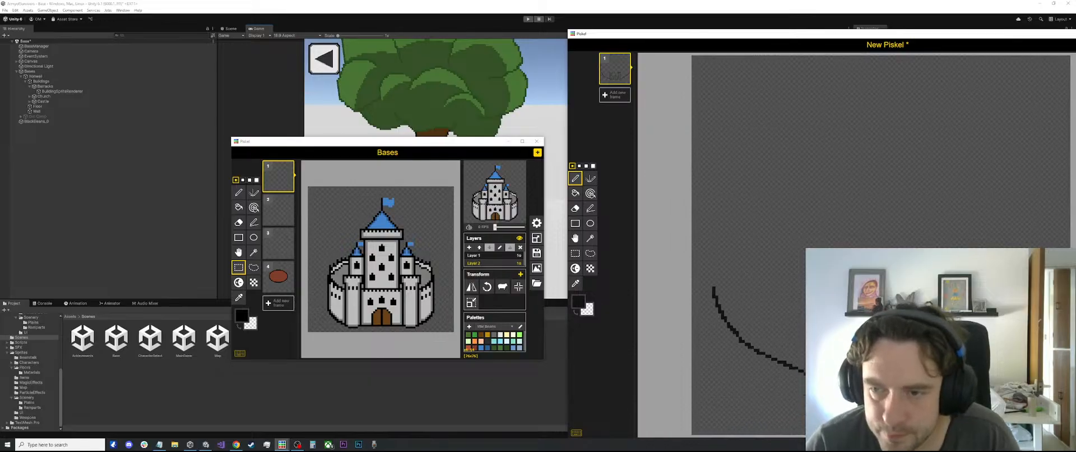
{"action": "scroll", "coordinate": [753, 281], "scroll_direction": "up", "scroll_amount": 5}
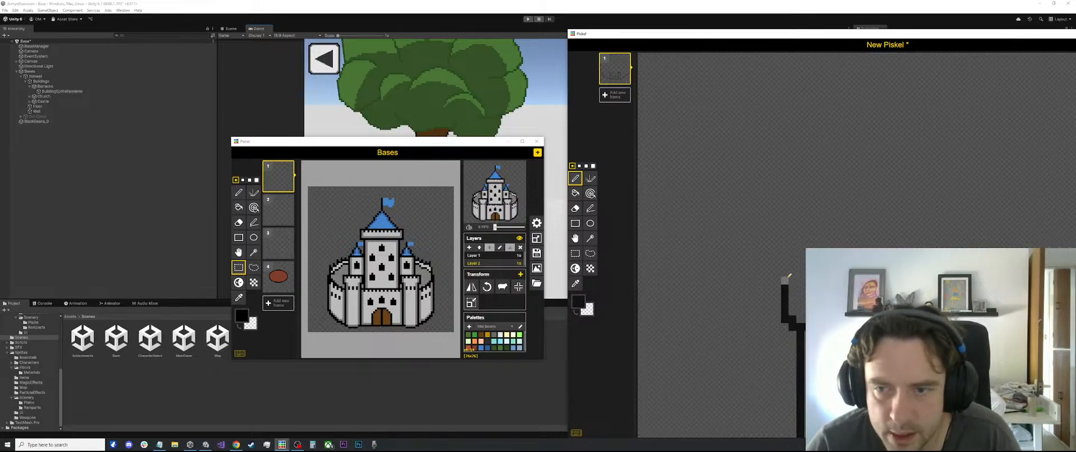
{"action": "left_click_drag", "start_coordinate": [792, 288], "coordinate": [826, 288]}
{"action": "scroll", "coordinate": [840, 291], "scroll_direction": "down", "scroll_amount": 5}
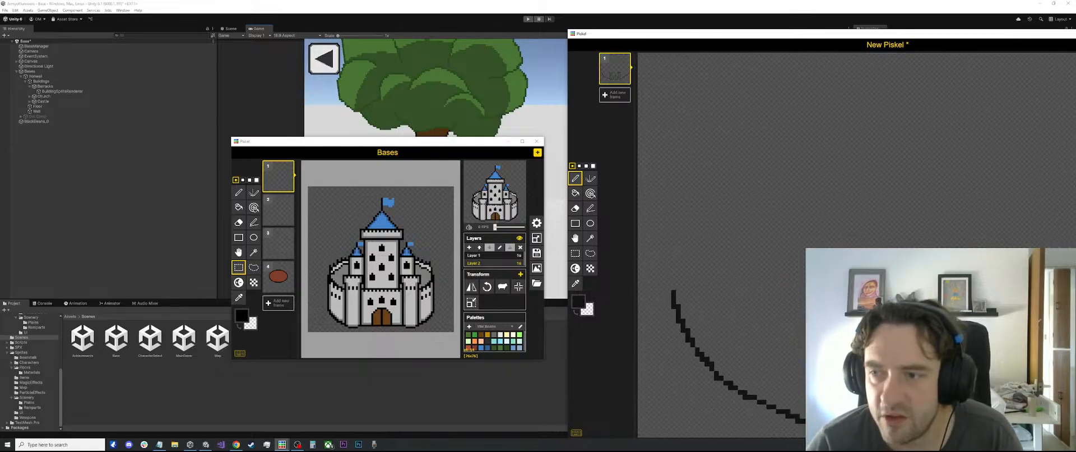
{"action": "scroll", "coordinate": [840, 292], "scroll_direction": "up", "scroll_amount": 3}
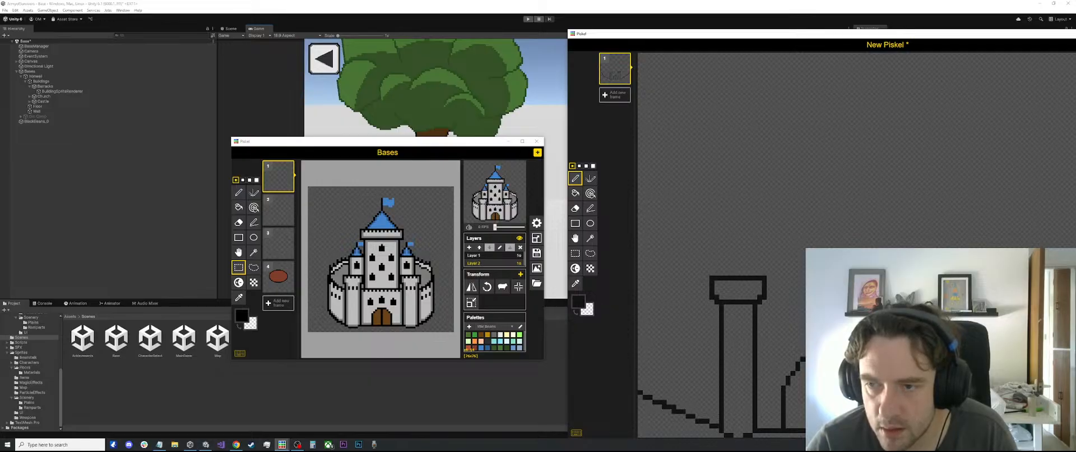
{"action": "scroll", "coordinate": [932, 266], "scroll_direction": "down", "scroll_amount": 4}
{"action": "scroll", "coordinate": [932, 266], "scroll_direction": "up", "scroll_amount": 1}
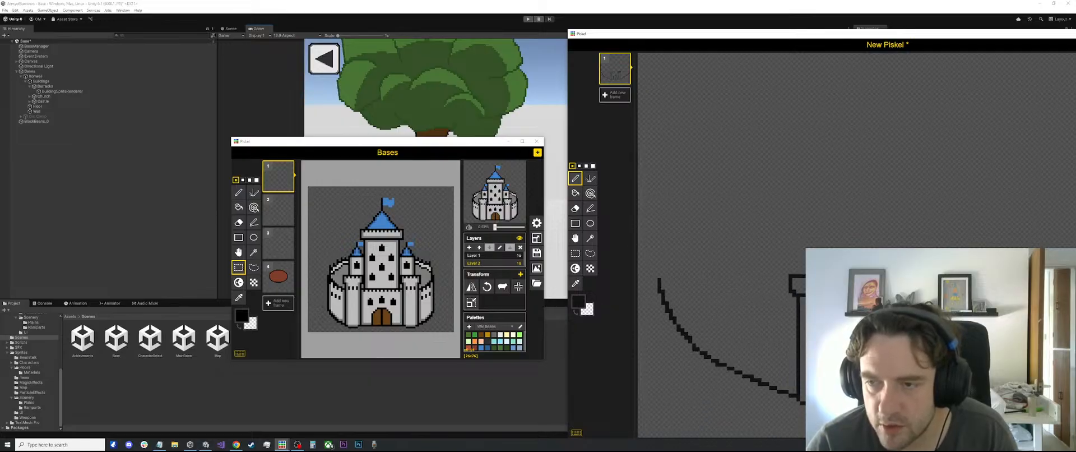
{"action": "key", "text": "ctrl+z"}
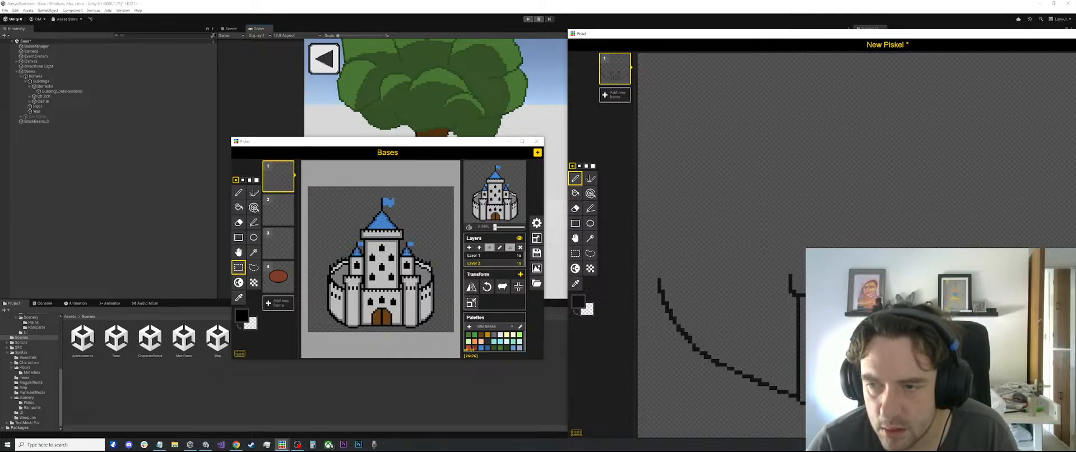
Erase the line under the leftmost tower's flare and widen the tower by shifting its left half outward, patching the base outline
{"action": "key", "text": "e"}
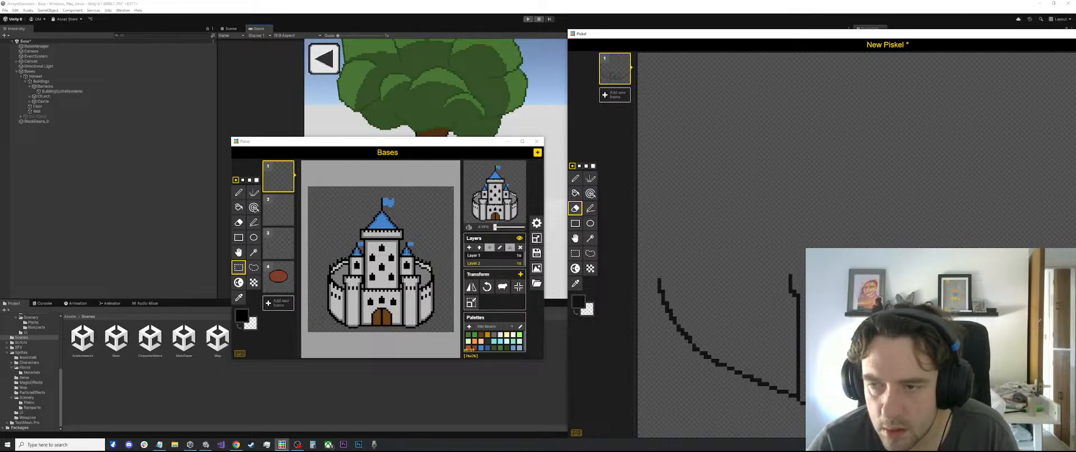
{"action": "scroll", "coordinate": [913, 280], "scroll_direction": "down", "scroll_amount": 1}
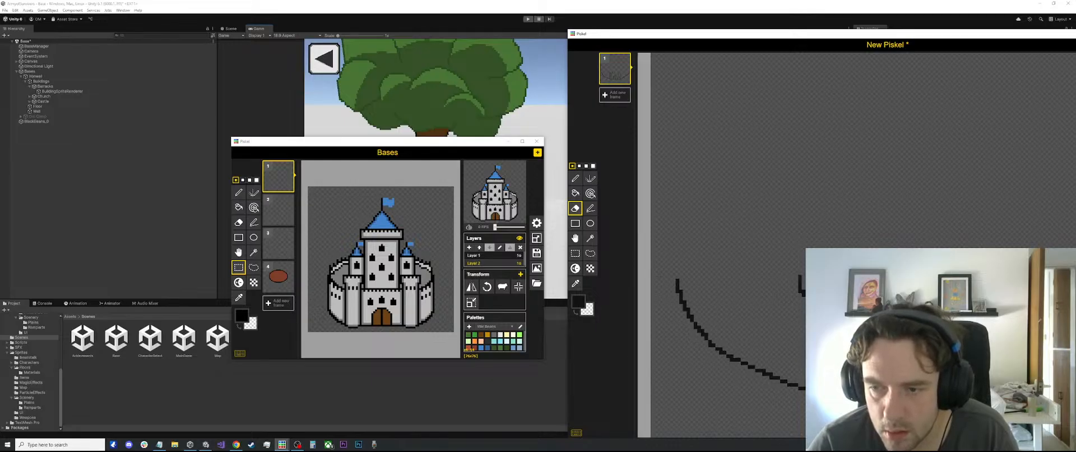
{"action": "key", "text": "s"}
{"action": "left_click_drag", "start_coordinate": [919, 266], "coordinate": [801, 404]}
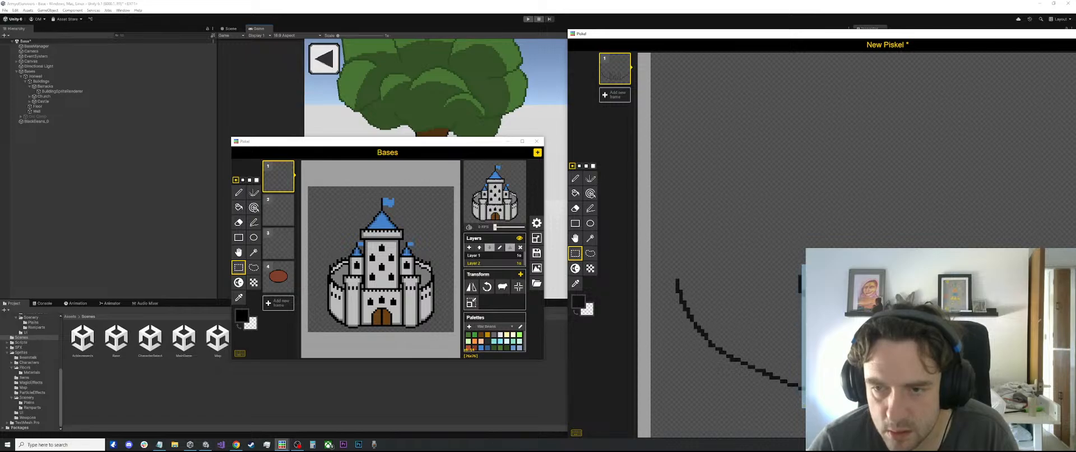
{"action": "left_click_drag", "start_coordinate": [914, 259], "coordinate": [795, 423]}
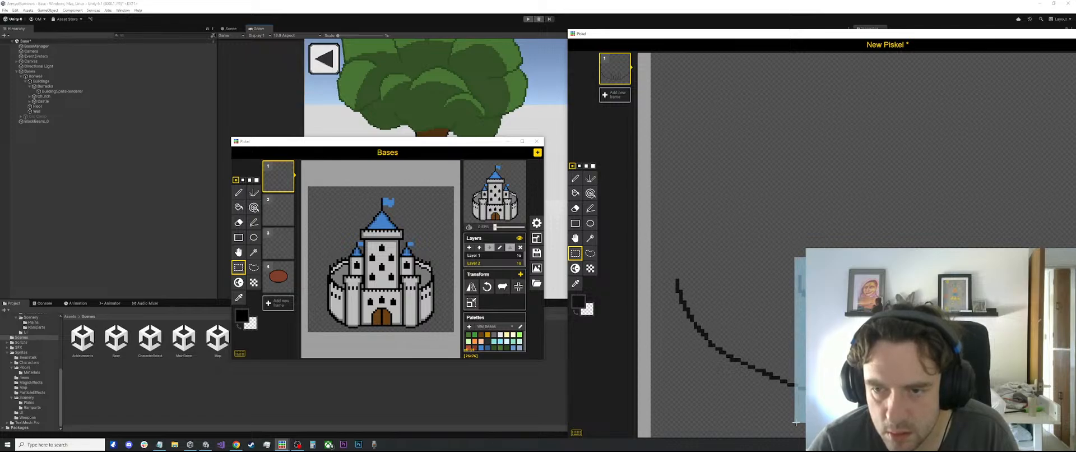
{"action": "scroll", "coordinate": [796, 421], "scroll_direction": "up", "scroll_amount": 2}
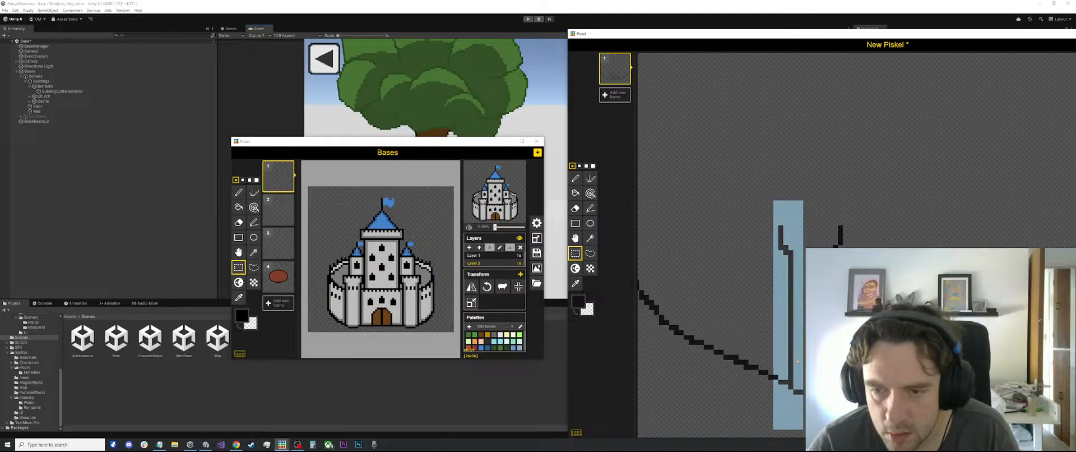
{"action": "left_click", "coordinate": [805, 395]}
{"action": "key", "text": "p"}
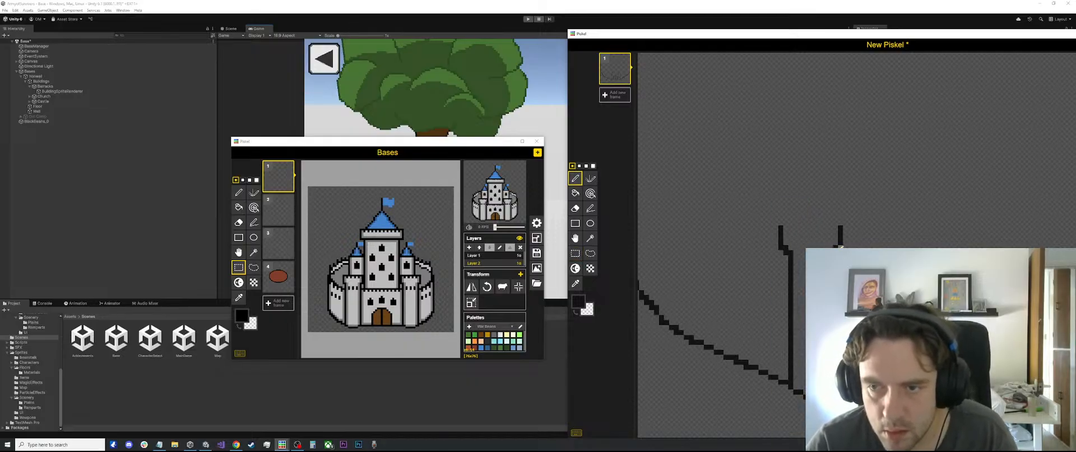
Draw a row of alternating dark pixels across the leftmost tower's top and close it above with a straight Stroke line
{"action": "left_click", "coordinate": [830, 227]}
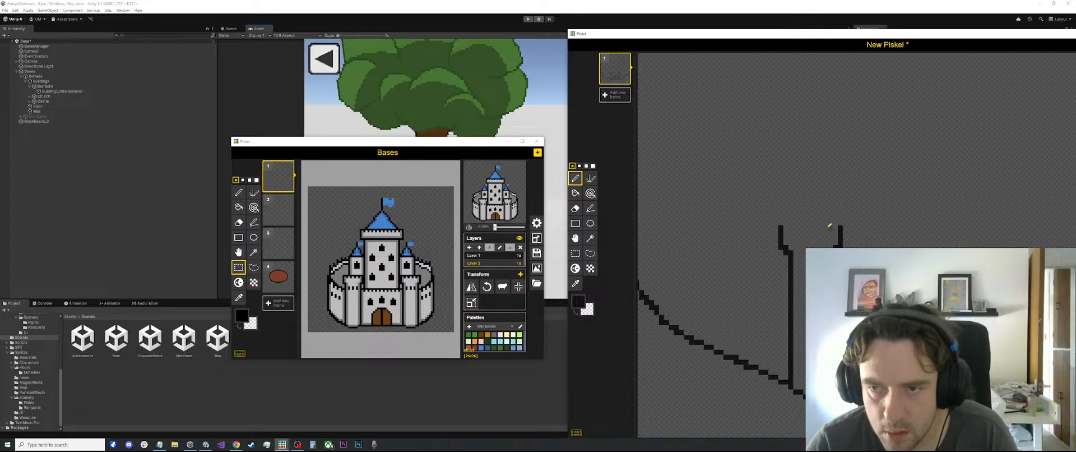
{"action": "left_click", "coordinate": [820, 227]}
{"action": "left_click", "coordinate": [811, 227]}
{"action": "left_click", "coordinate": [801, 227]}
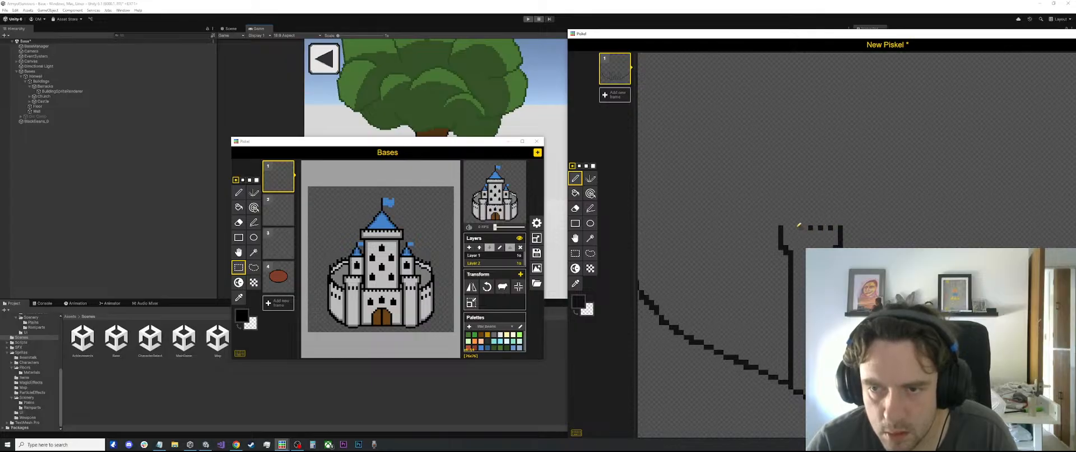
{"action": "key", "text": "l"}
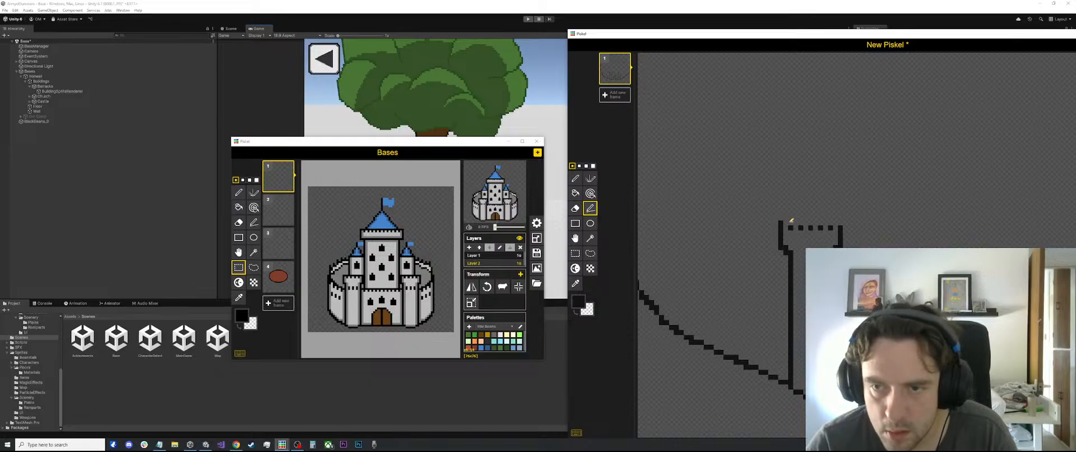
{"action": "left_click_drag", "start_coordinate": [781, 226], "coordinate": [839, 226]}
{"action": "left_click", "coordinate": [840, 223]}
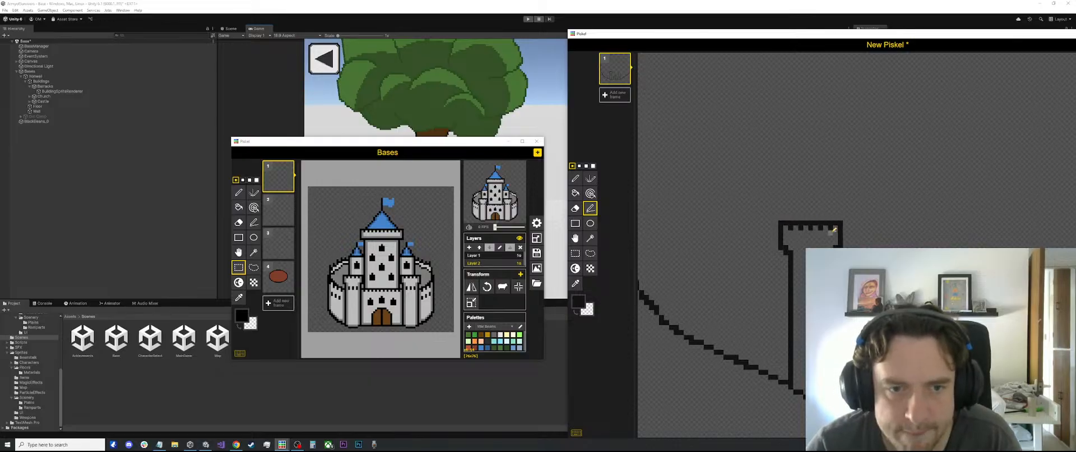
Thicken the middle of the leftmost tower's top edge into a solid dark band, covering the alternating pixels
{"action": "scroll", "coordinate": [830, 234], "scroll_direction": "down", "scroll_amount": 3}
{"action": "scroll", "coordinate": [805, 224], "scroll_direction": "up", "scroll_amount": 3}
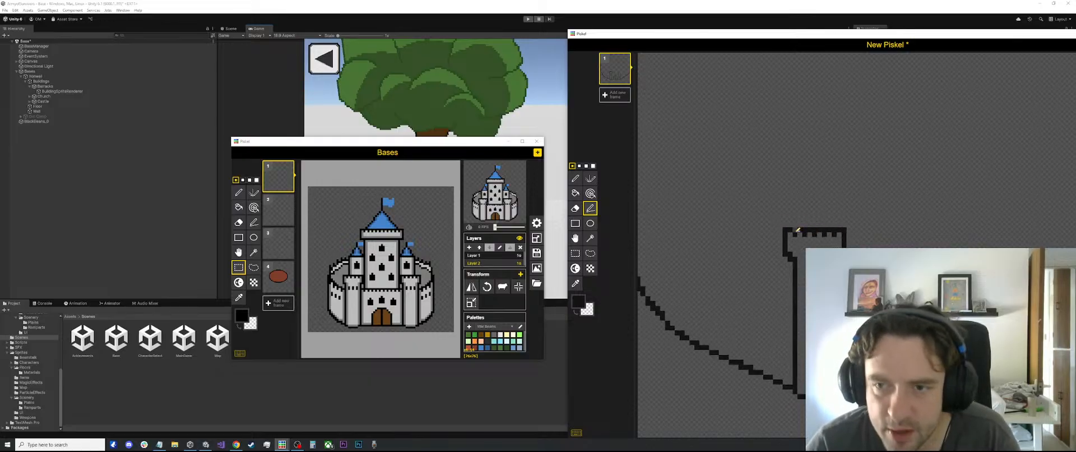
{"action": "mouse_move", "coordinate": [795, 224]}
{"action": "left_mouse_down"}
{"action": "mouse_move", "coordinate": [841, 223]}
{"action": "mouse_move", "coordinate": [807, 233]}
{"action": "mouse_move", "coordinate": [838, 233]}
{"action": "left_mouse_up"}
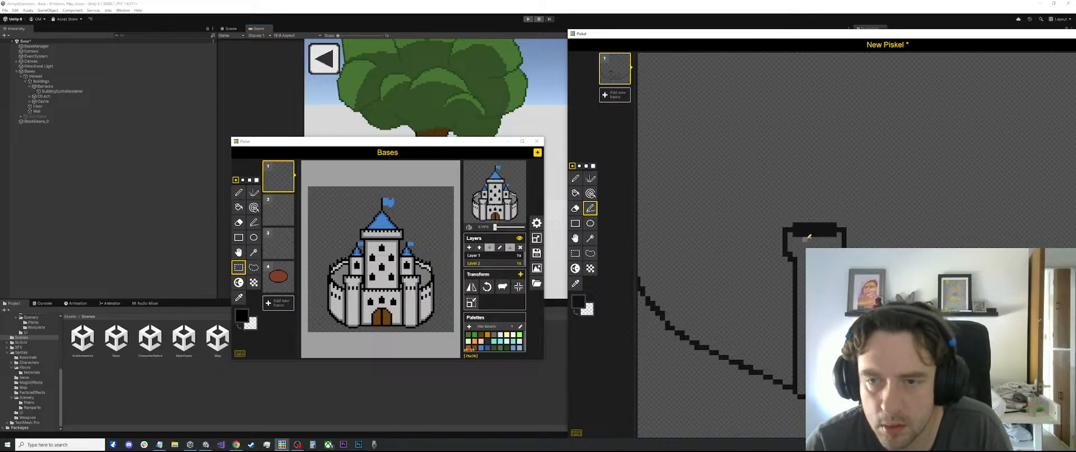
Move the New Piskel window so that its palette is uncovered while the reference castle stays in view
{"action": "scroll", "coordinate": [805, 238], "scroll_direction": "up", "scroll_amount": 1}
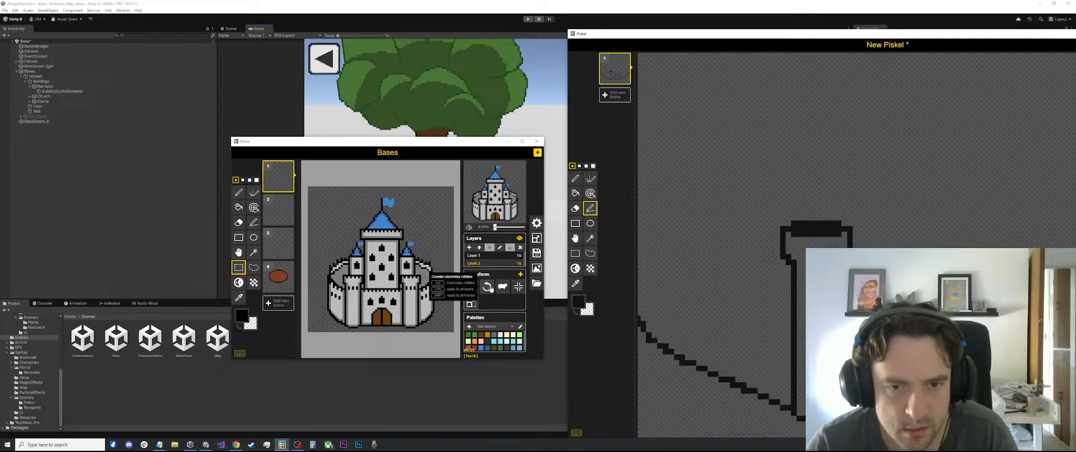
{"action": "scroll", "coordinate": [656, 271], "scroll_direction": "down", "scroll_amount": 5}
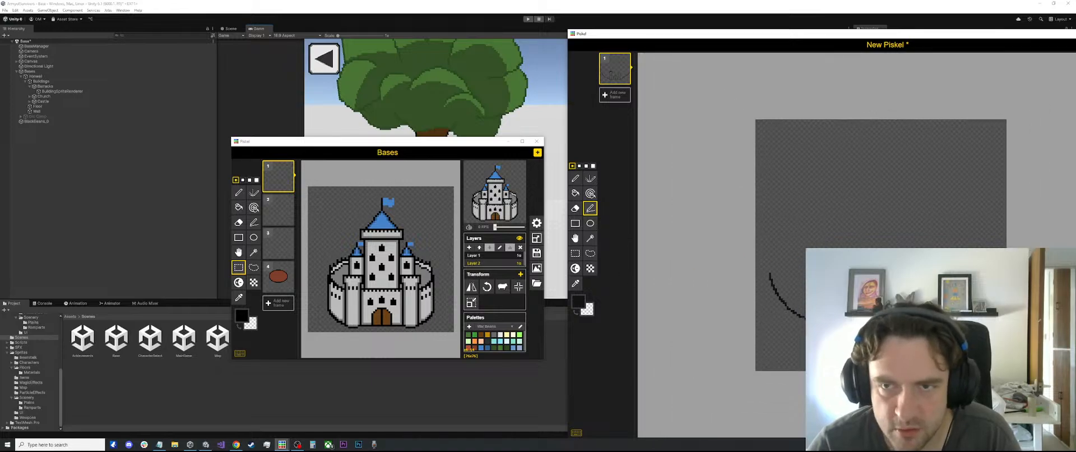
{"action": "left_click_drag", "start_coordinate": [799, 35], "coordinate": [691, 17]}
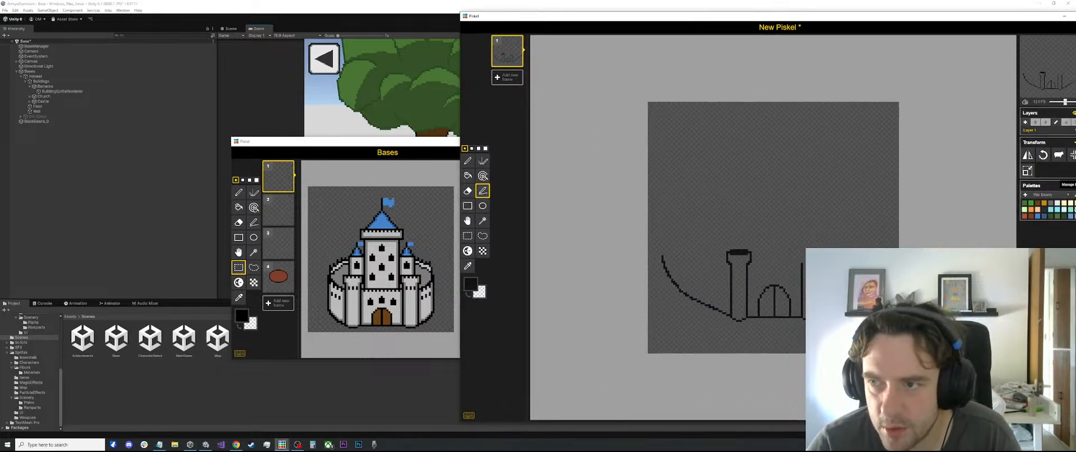
Try a lighter shade of the palette's gray as the primary colour for the Paint bucket tool
{"action": "left_click", "coordinate": [1051, 204]}
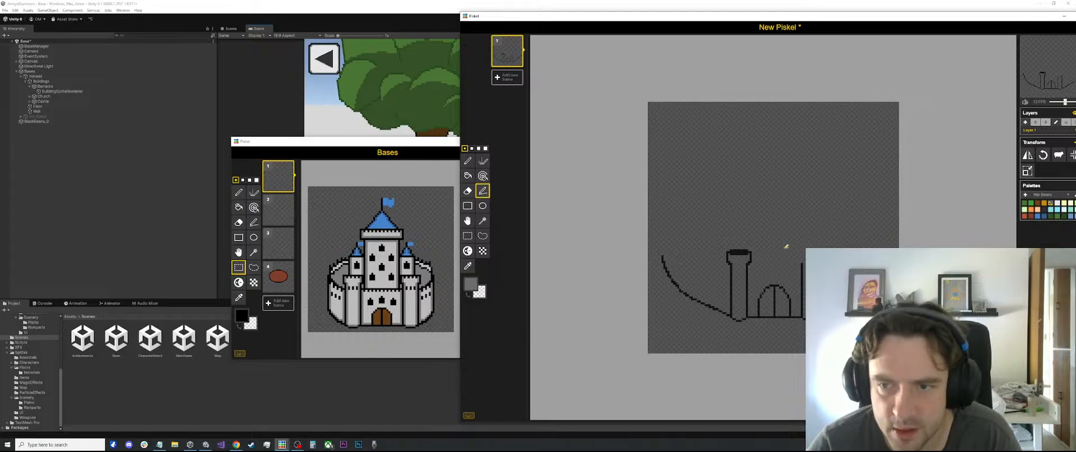
{"action": "left_click", "coordinate": [470, 283]}
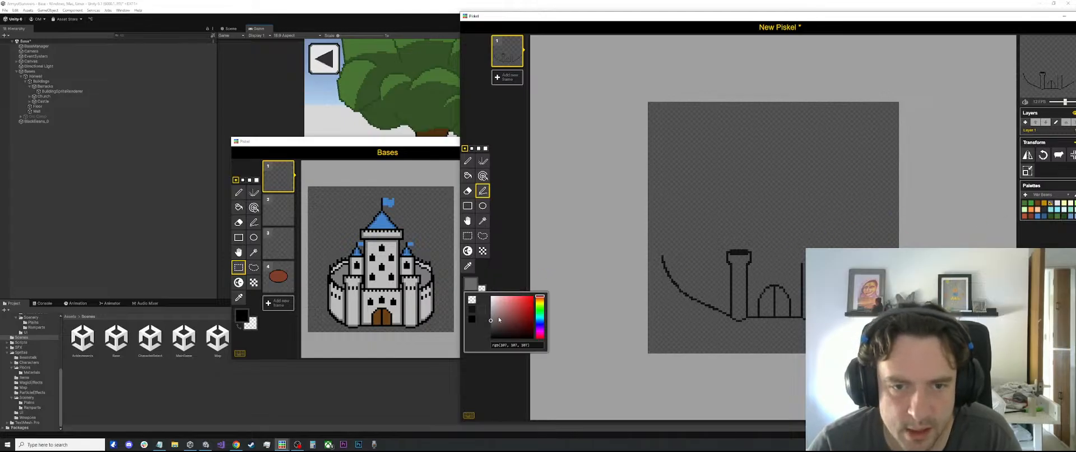
{"action": "left_click", "coordinate": [490, 309]}
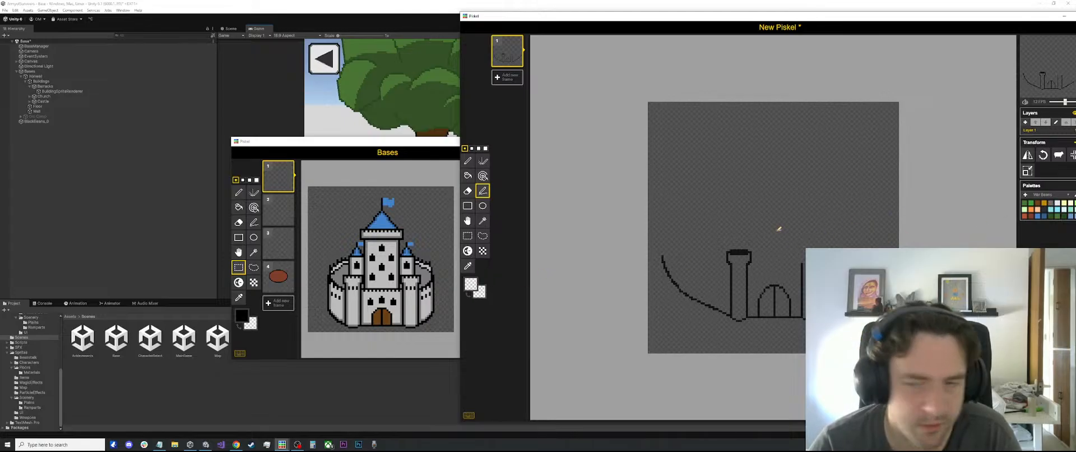
{"action": "scroll", "coordinate": [776, 228], "scroll_direction": "up", "scroll_amount": 3}
{"action": "key", "text": "b"}
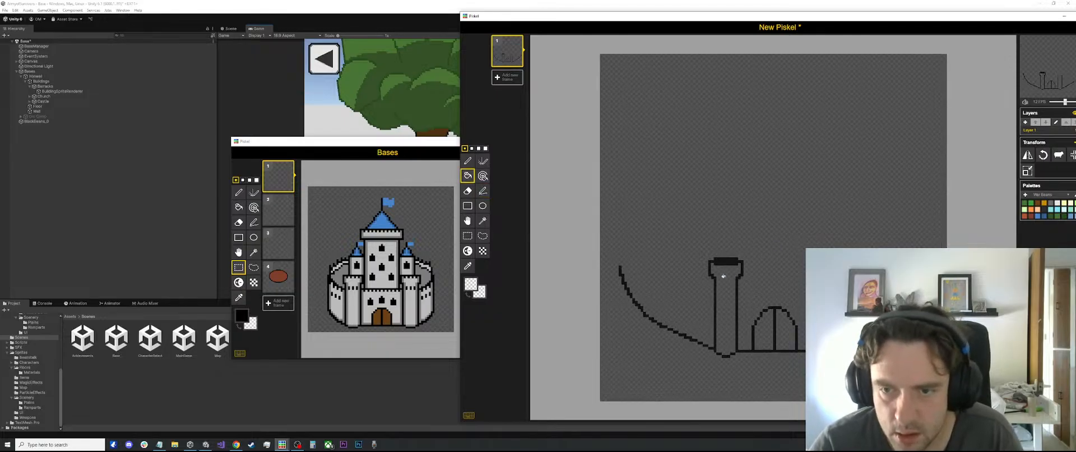
{"action": "scroll", "coordinate": [745, 252], "scroll_direction": "up", "scroll_amount": 1}
{"action": "scroll", "coordinate": [576, 253], "scroll_direction": "down", "scroll_amount": 3}
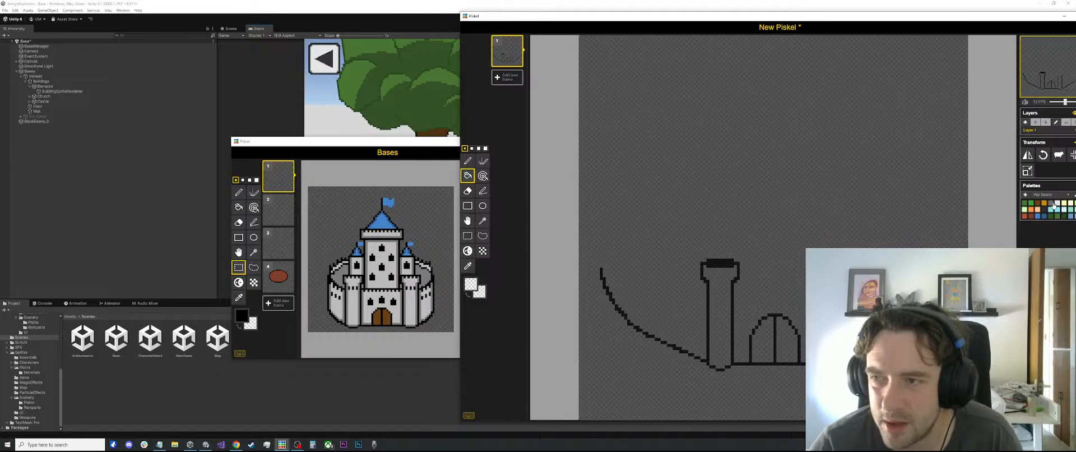
Try lightening the palette's gray to rgb(146, 146, 146) as the primary colour
{"action": "left_click", "coordinate": [1050, 204]}
{"action": "left_click", "coordinate": [474, 287]}
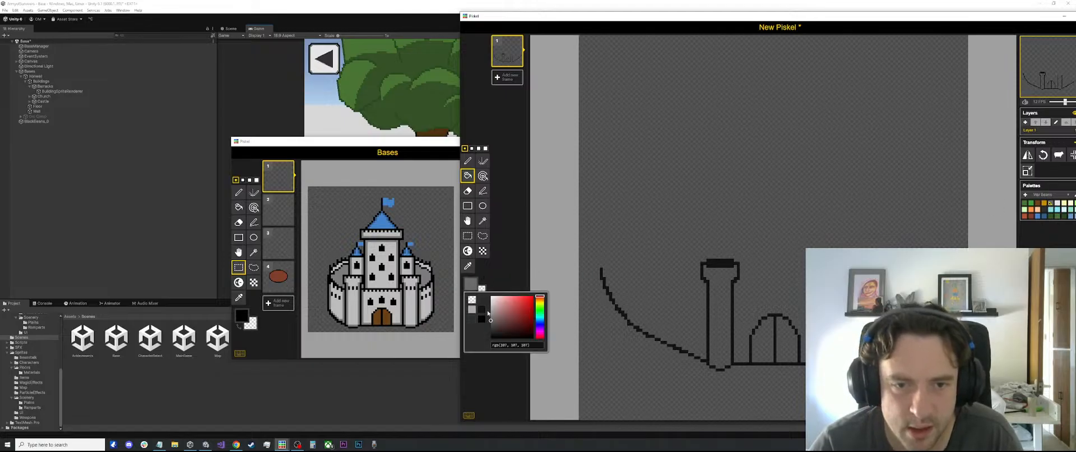
{"action": "left_click_drag", "start_coordinate": [501, 310], "coordinate": [480, 318]}
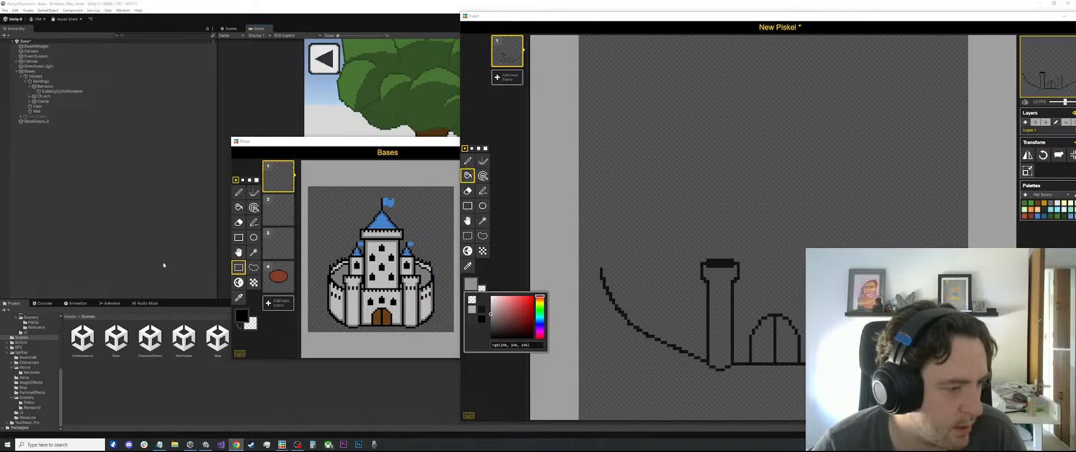
{"action": "left_click", "coordinate": [694, 185]}
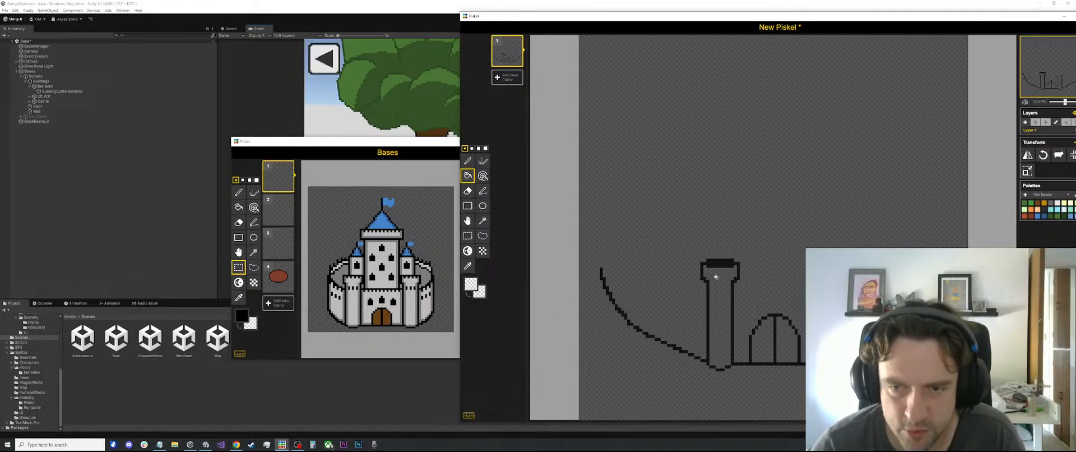
Bring the Bases reference window forward, return to the New Piskel window and set the palette's gray as the primary colour
{"action": "left_click", "coordinate": [332, 145]}
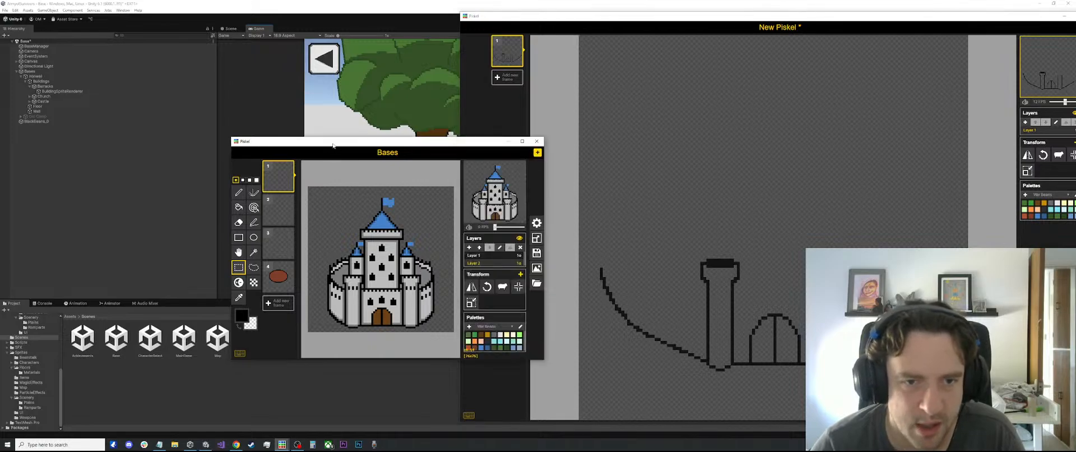
{"action": "left_click", "coordinate": [1032, 16]}
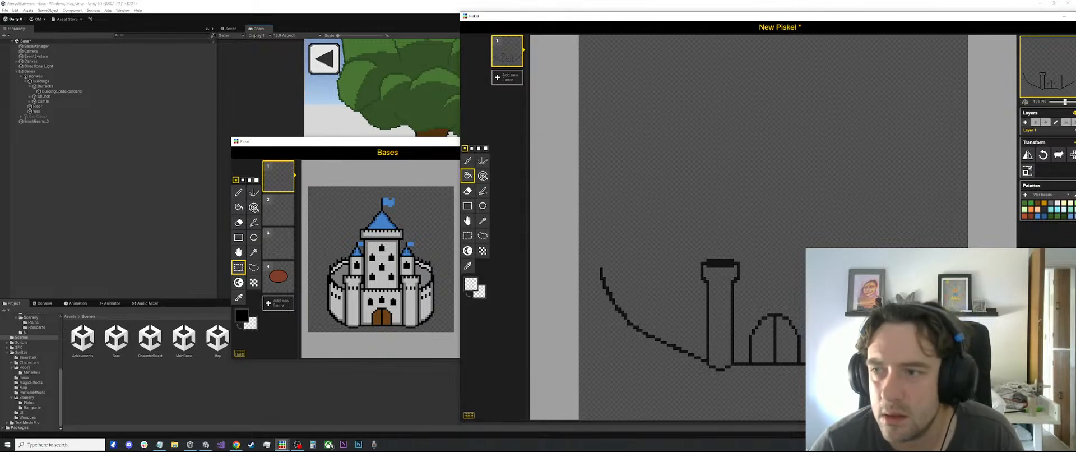
{"action": "left_click", "coordinate": [1044, 209]}
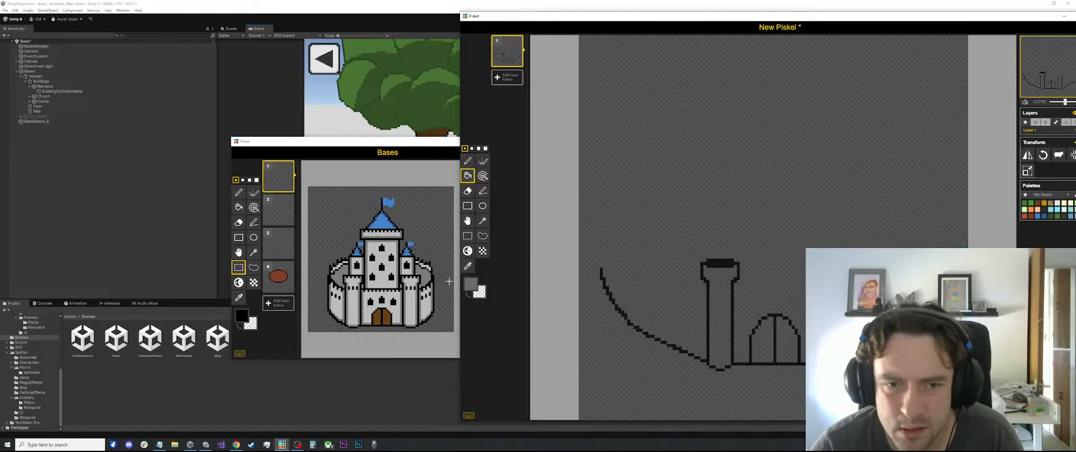
Lighten the primary colour to rgb(178, 178, 178) and fill the inside of the outlined tower with it
{"action": "left_click", "coordinate": [470, 283]}
{"action": "left_click", "coordinate": [481, 309]}
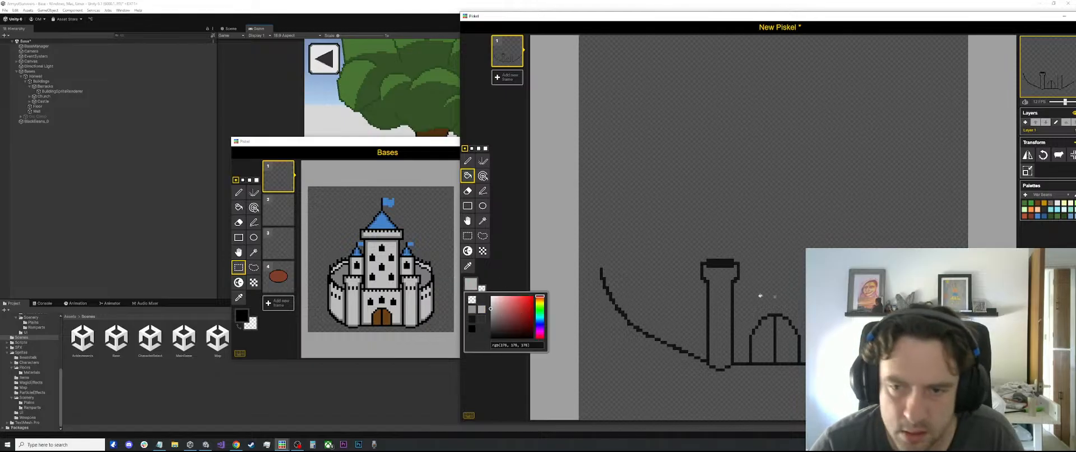
{"action": "left_click", "coordinate": [723, 295]}
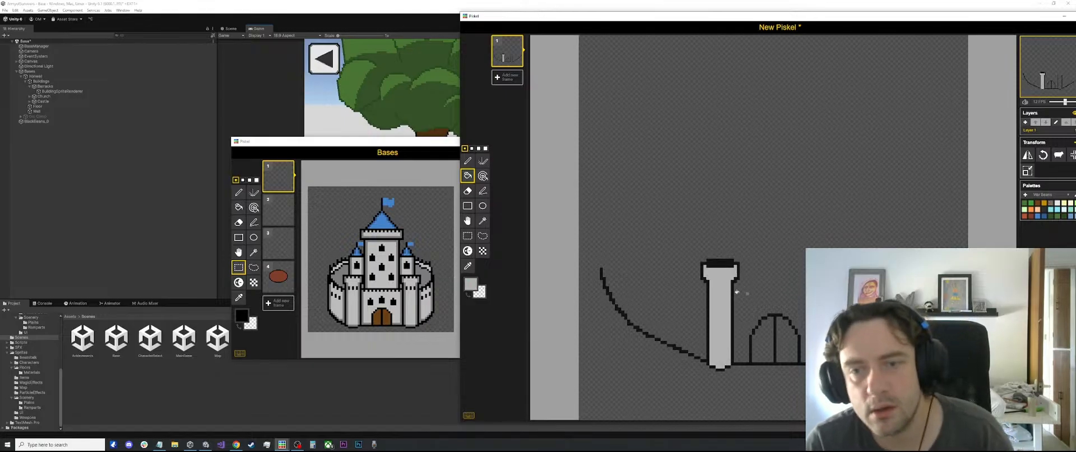
Draw evenly spaced single-pixel battlements along the lower edge of the tower's black cap, using the Pen tool and the tower's light gray
{"action": "scroll", "coordinate": [737, 291], "scroll_direction": "up", "scroll_amount": 10}
{"action": "key", "text": "o"}
{"action": "left_click", "coordinate": [683, 244]}
{"action": "key", "text": "p"}
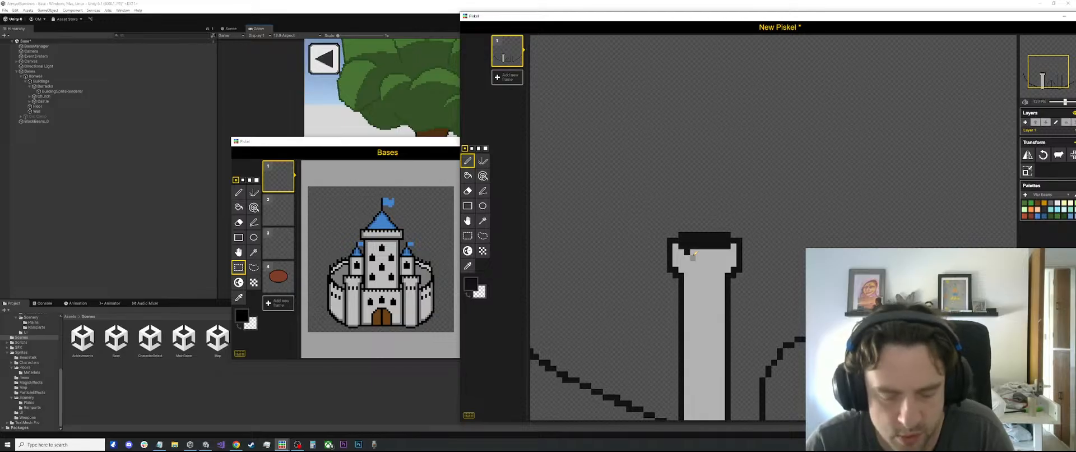
{"action": "key", "text": "o"}
{"action": "left_click", "coordinate": [691, 252]}
{"action": "key", "text": "p"}
{"action": "left_click", "coordinate": [686, 247]}
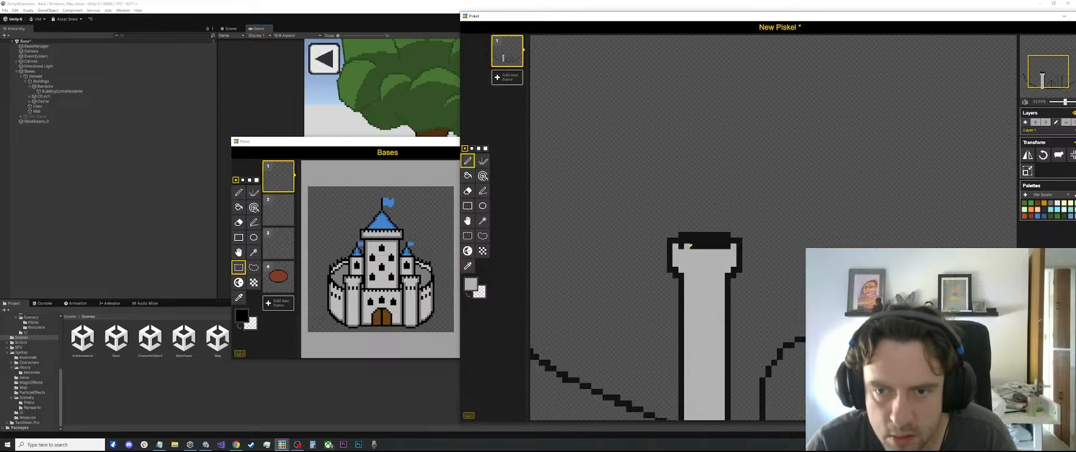
{"action": "left_click", "coordinate": [698, 246]}
{"action": "left_click", "coordinate": [709, 247]}
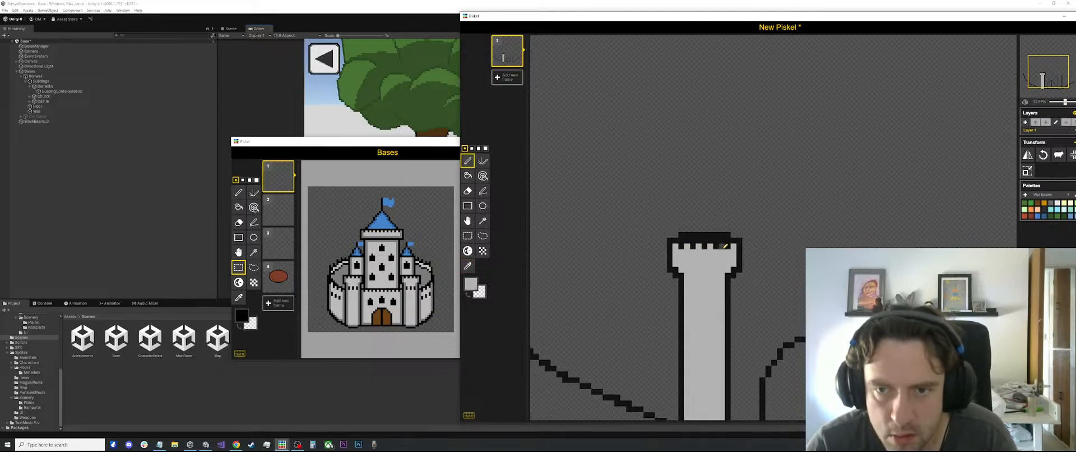
{"action": "left_click", "coordinate": [721, 246]}
Try a darker gray band inside the tower's black cap just above the battlements, and undo it
{"action": "scroll", "coordinate": [723, 238], "scroll_direction": "down", "scroll_amount": 2}
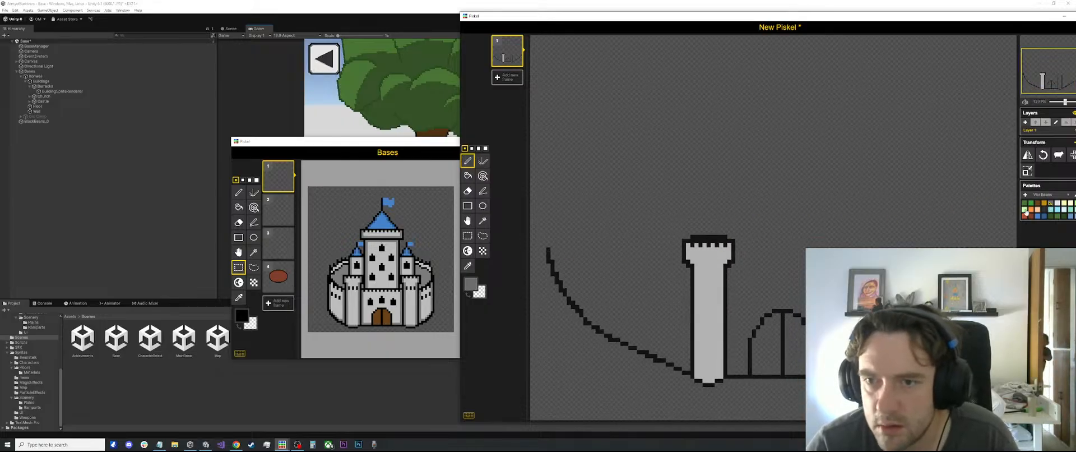
{"action": "scroll", "coordinate": [683, 241], "scroll_direction": "up", "scroll_amount": 4}
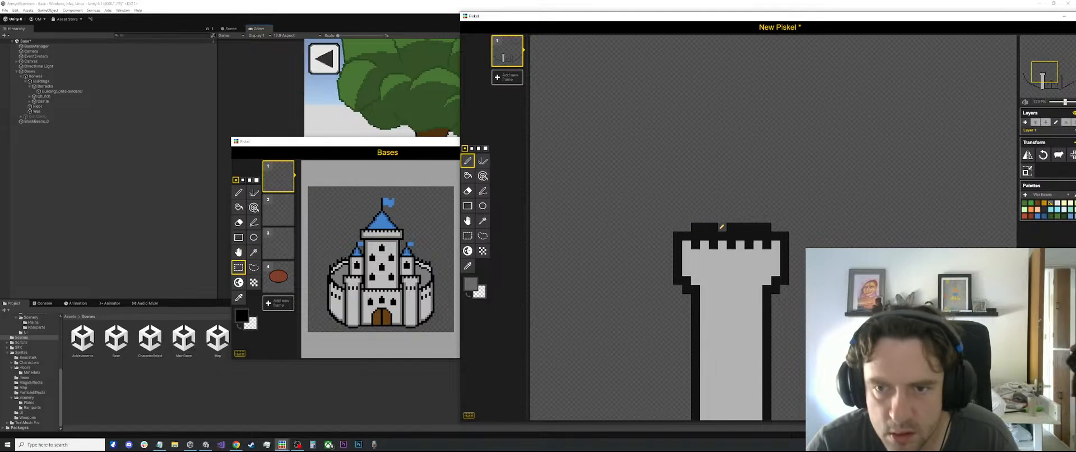
{"action": "left_click_drag", "start_coordinate": [703, 235], "coordinate": [755, 231]}
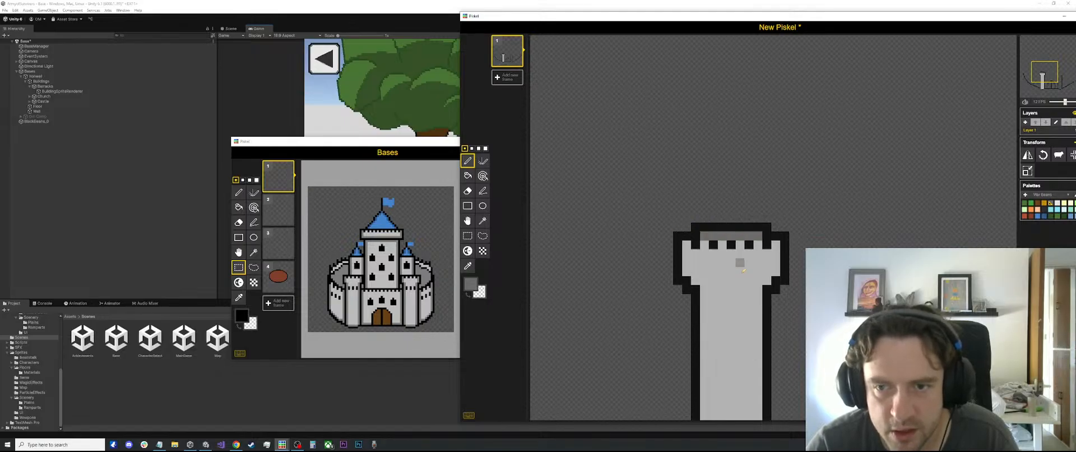
{"action": "scroll", "coordinate": [739, 263], "scroll_direction": "down", "scroll_amount": 3}
{"action": "key", "text": "ctrl+z"}
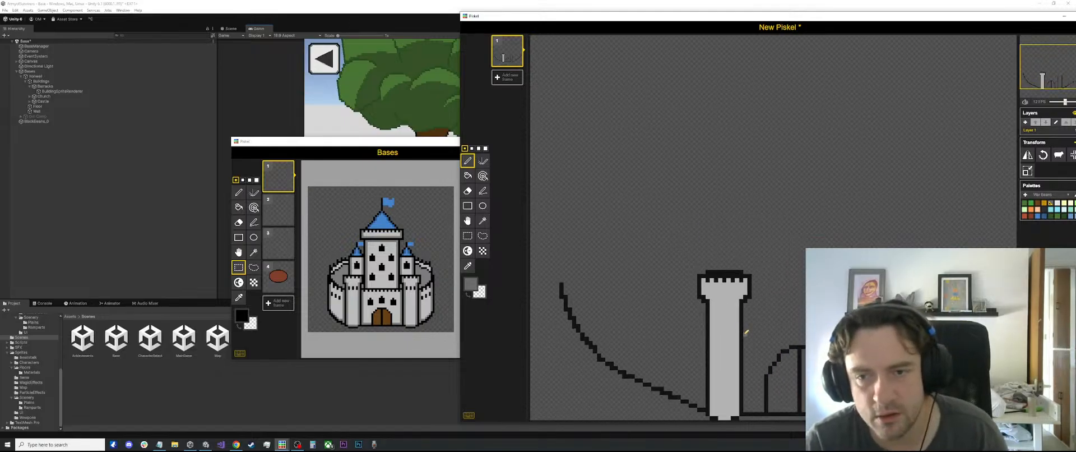
Sample the tower outline's black as the primary colour for the Stroke tool
{"action": "scroll", "coordinate": [756, 272], "scroll_direction": "up", "scroll_amount": 3}
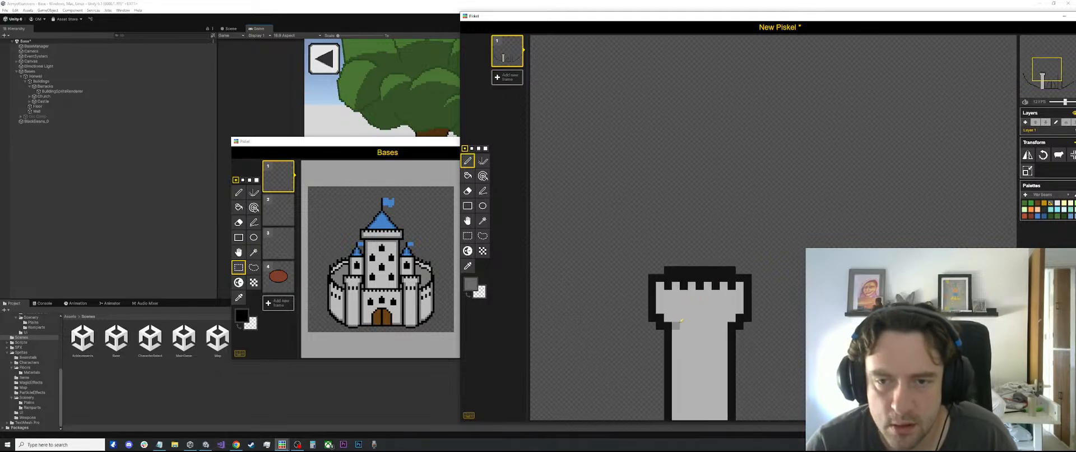
{"action": "key", "text": "o"}
{"action": "left_click", "coordinate": [733, 326]}
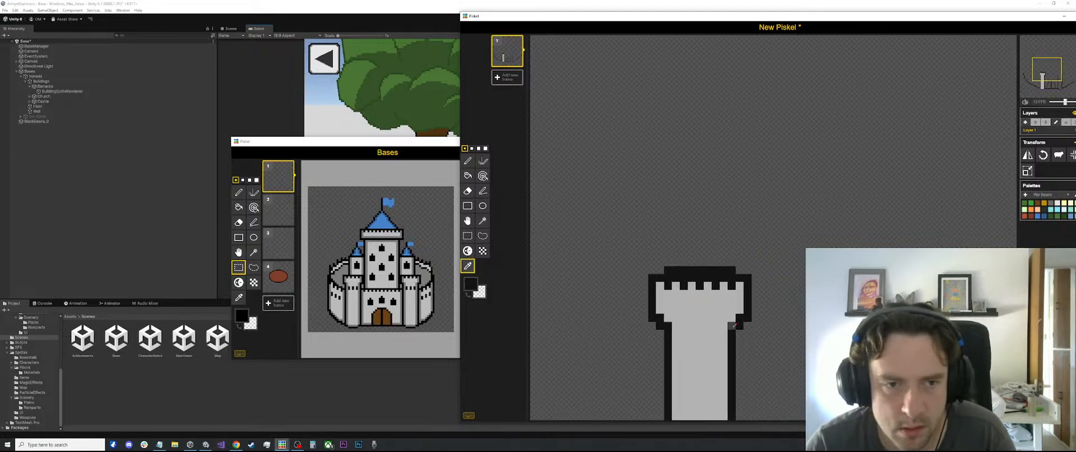
{"action": "key", "text": "l"}
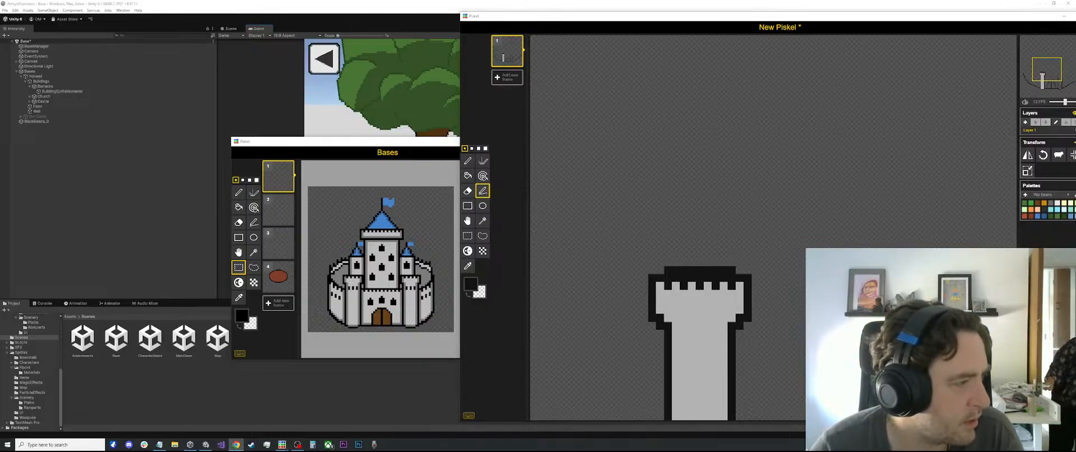
{"action": "scroll", "coordinate": [794, 269], "scroll_direction": "down", "scroll_amount": 2}
{"action": "scroll", "coordinate": [796, 270], "scroll_direction": "down", "scroll_amount": 1}
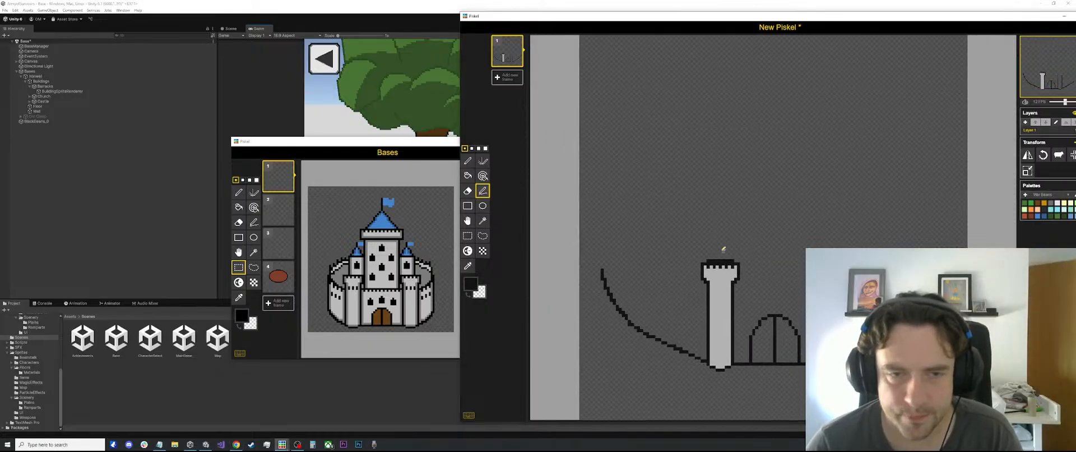
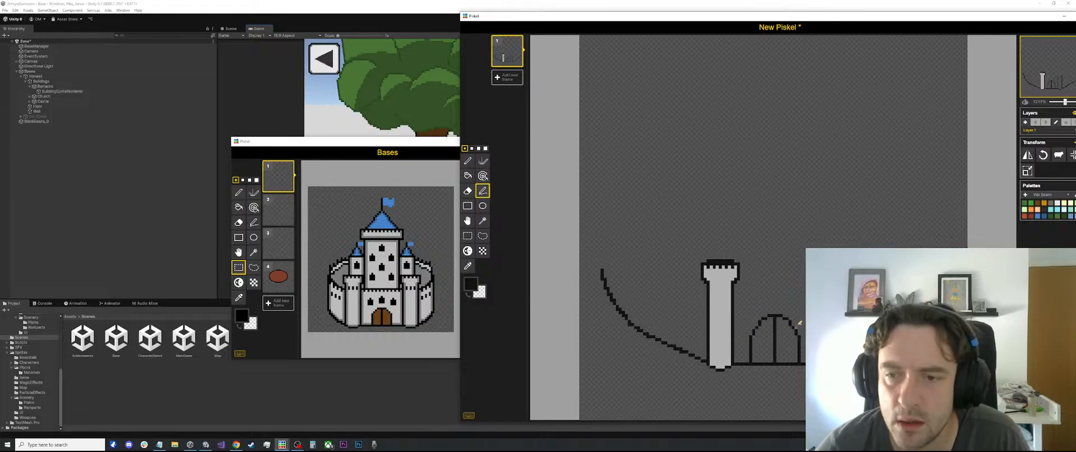
Select the whole gray tower with its battlements and place a duplicate of it on the opposite side of the arched gate
{"action": "scroll", "coordinate": [773, 228], "scroll_direction": "down", "scroll_amount": 3}
{"action": "scroll", "coordinate": [766, 238], "scroll_direction": "up", "scroll_amount": 3}
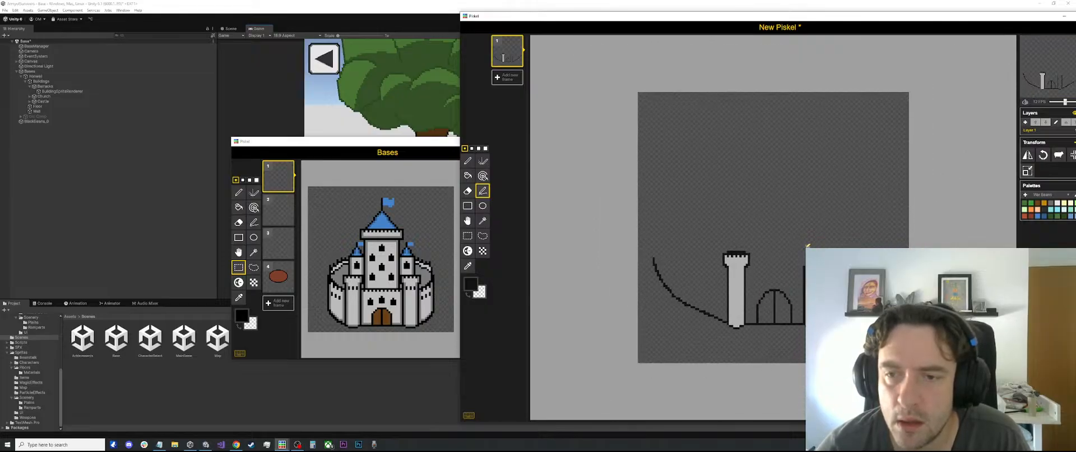
{"action": "scroll", "coordinate": [767, 243], "scroll_direction": "down", "scroll_amount": 2}
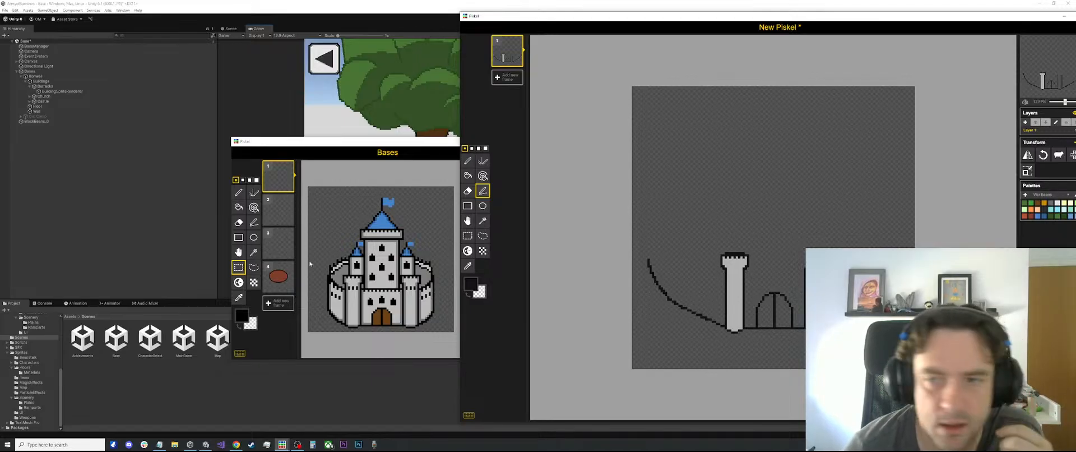
{"action": "scroll", "coordinate": [682, 212], "scroll_direction": "up", "scroll_amount": 3}
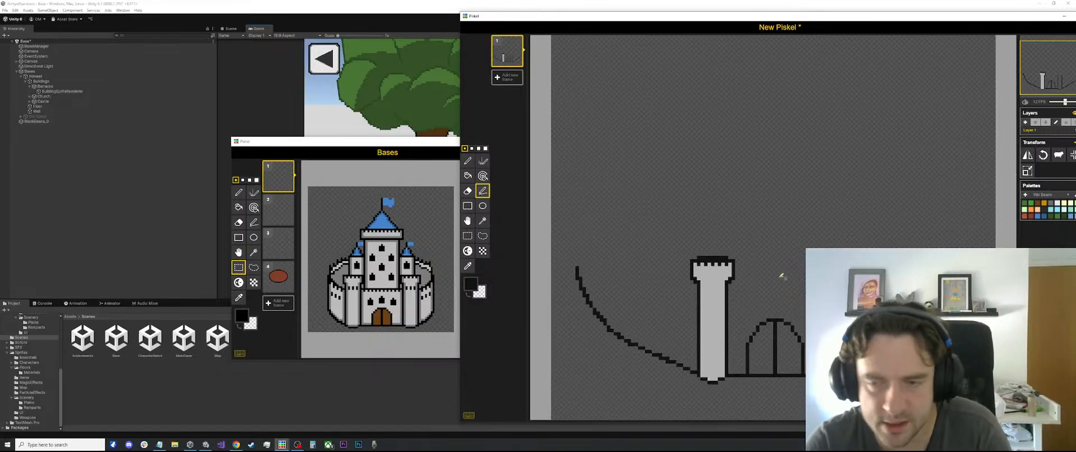
{"action": "key", "text": "s"}
{"action": "left_click_drag", "start_coordinate": [688, 247], "coordinate": [734, 399]}
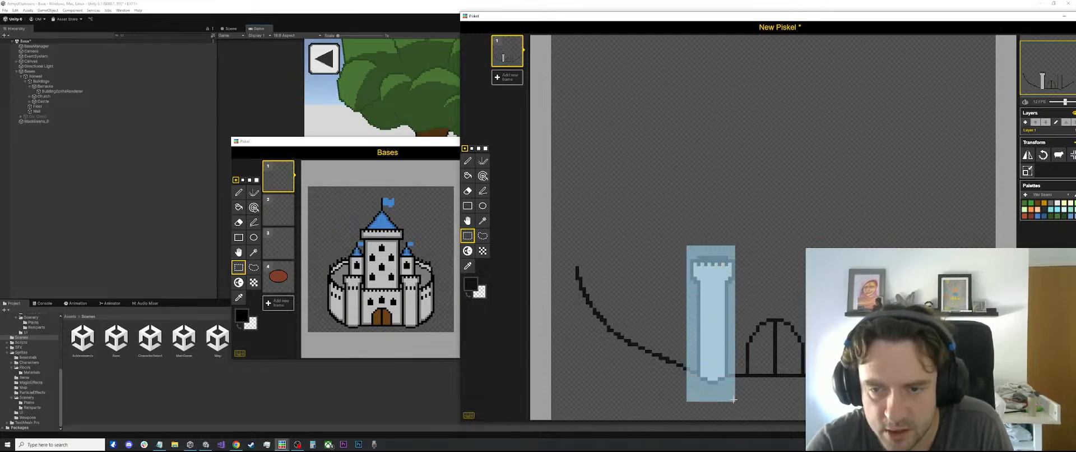
{"action": "left_click_drag", "start_coordinate": [725, 341], "coordinate": [850, 341]}
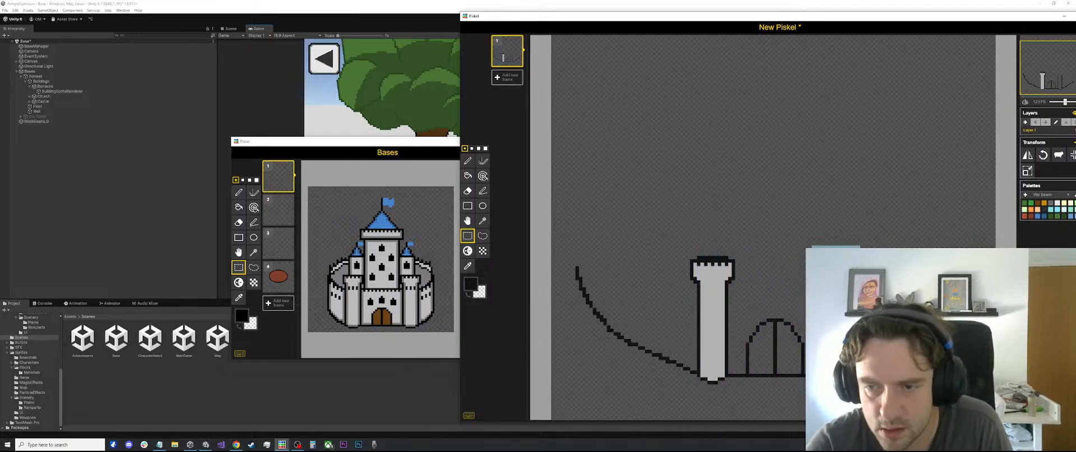
{"action": "key", "text": "ctrl+v"}
{"action": "key", "text": "Escape"}
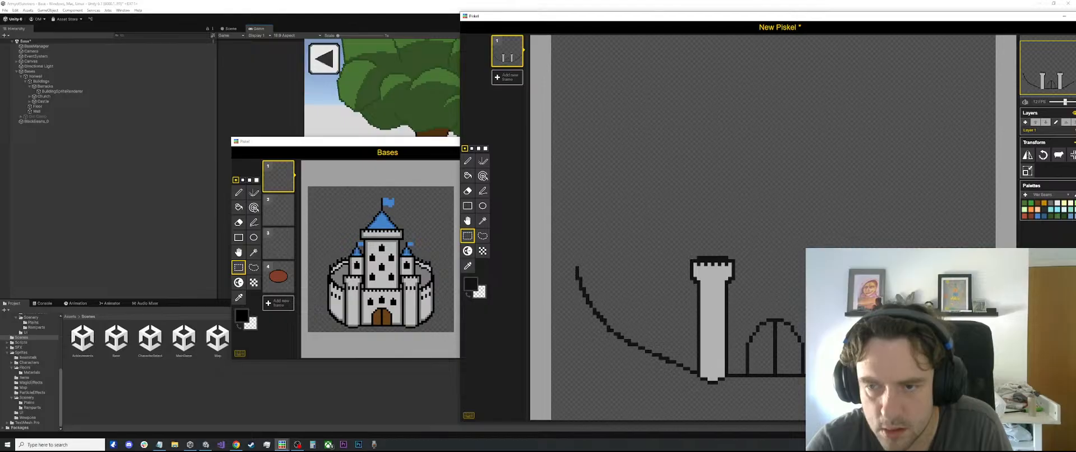
Draw a darker gray Stroke line across the original tower where its wide head meets the shaft
{"action": "key", "text": "e"}
{"action": "scroll", "coordinate": [808, 349], "scroll_direction": "up", "scroll_amount": 1}
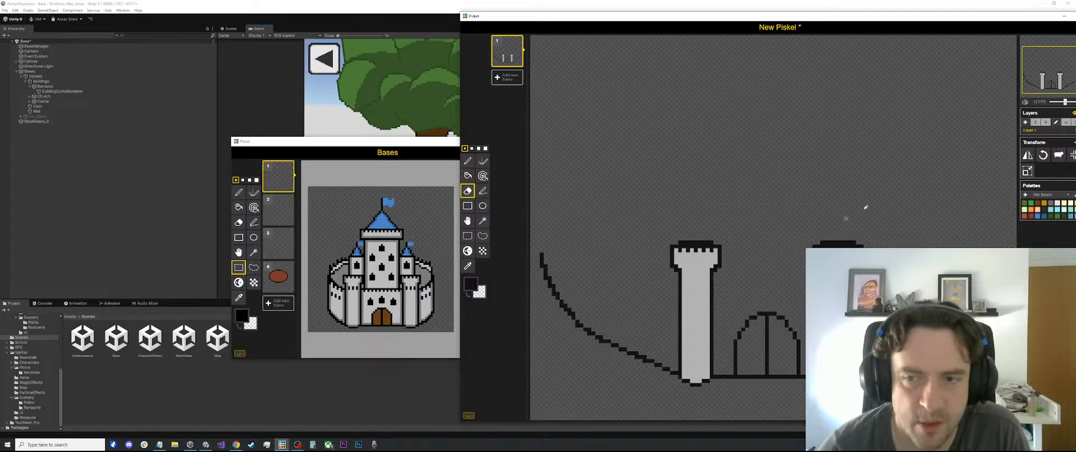
{"action": "scroll", "coordinate": [676, 263], "scroll_direction": "up", "scroll_amount": 1}
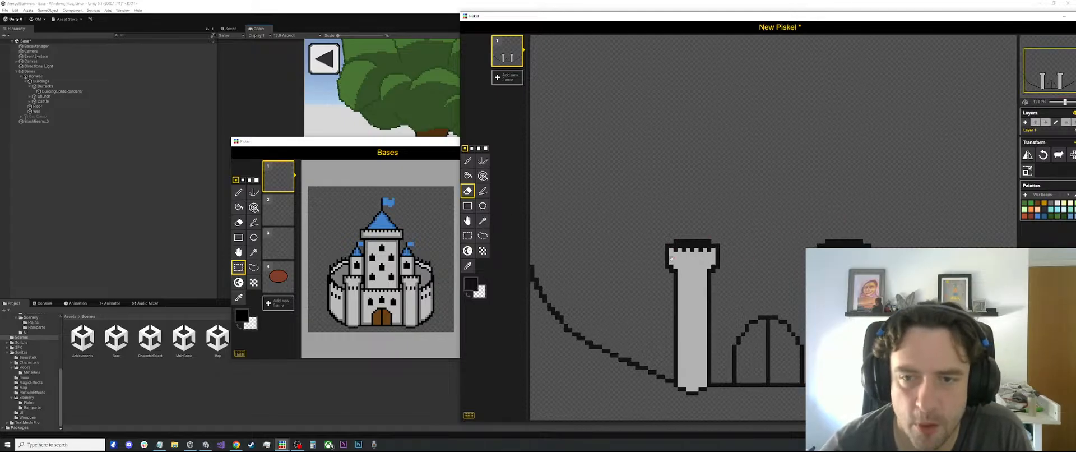
{"action": "scroll", "coordinate": [676, 264], "scroll_direction": "up", "scroll_amount": 1}
{"action": "key", "text": "o"}
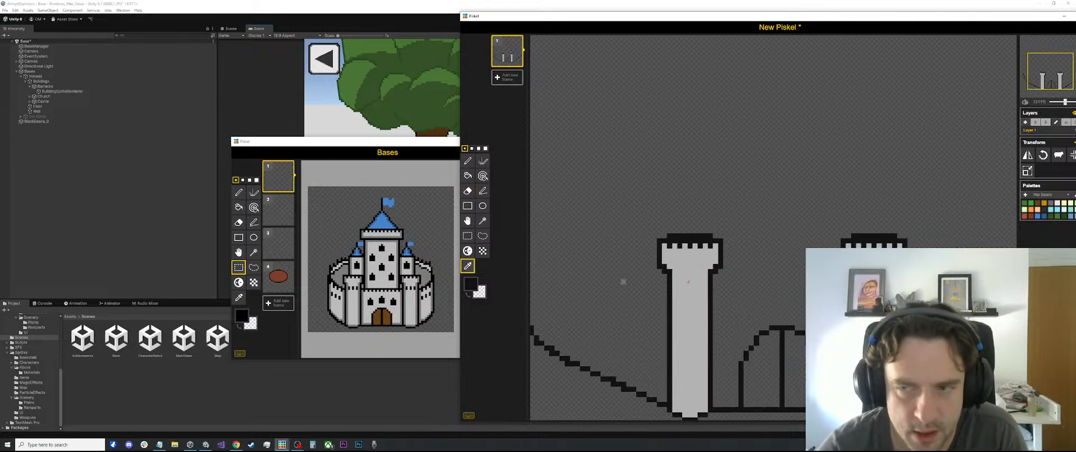
{"action": "left_click", "coordinate": [1037, 202]}
{"action": "key", "text": "l"}
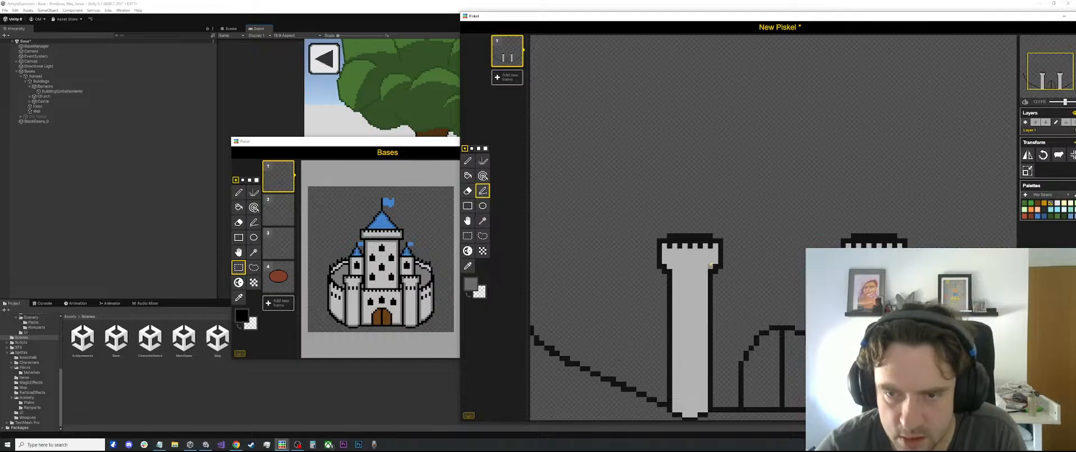
{"action": "left_click_drag", "start_coordinate": [705, 271], "coordinate": [675, 271]}
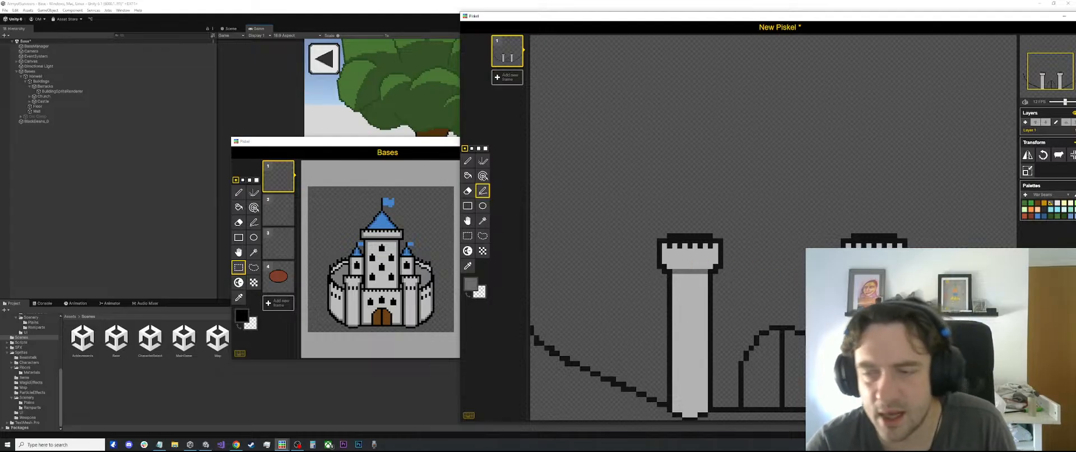
{"action": "key", "text": "o"}
{"action": "left_click", "coordinate": [689, 237]}
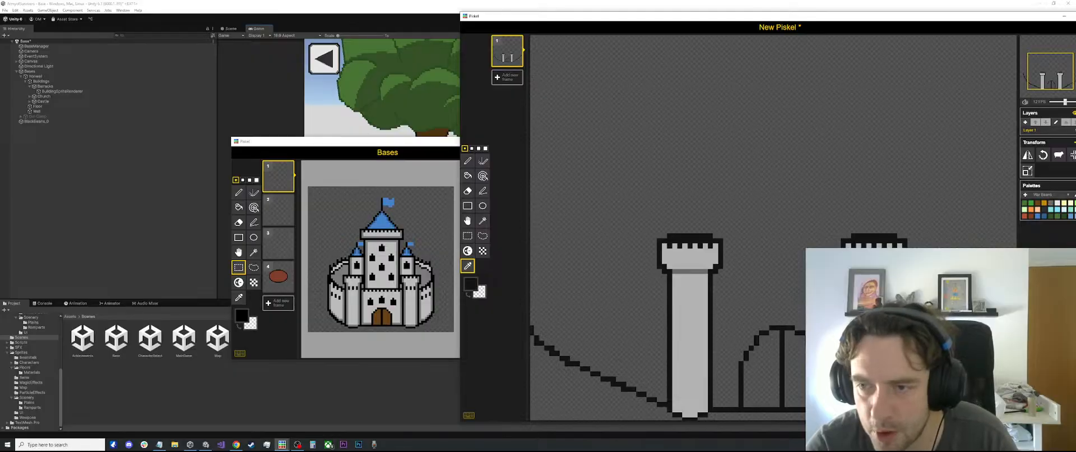
{"action": "key", "text": "p"}
{"action": "key", "text": "l"}
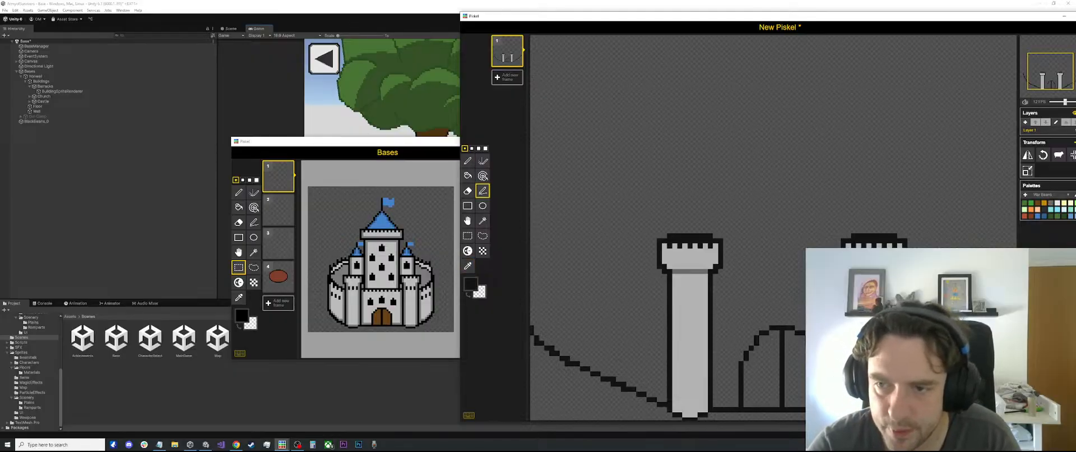
{"action": "key", "text": "o"}
{"action": "left_click", "coordinate": [708, 261]}
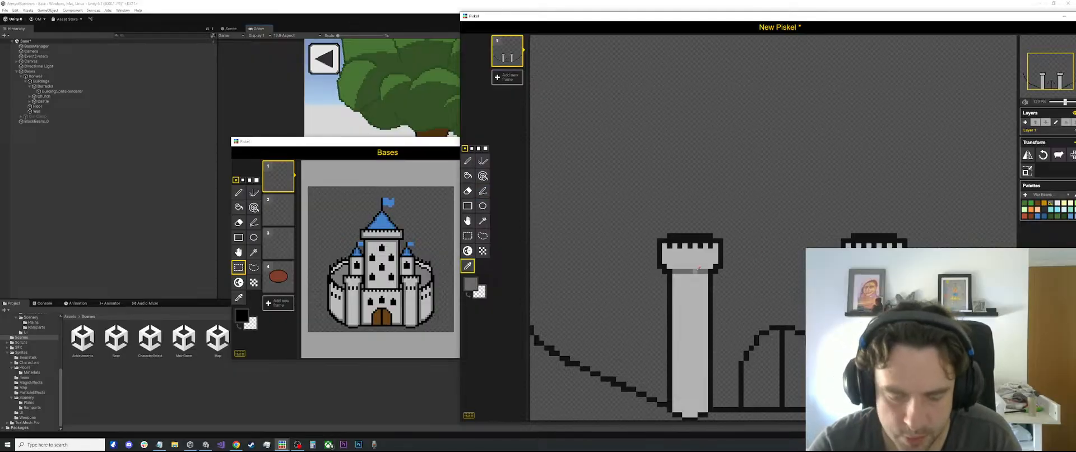
{"action": "key", "text": "l"}
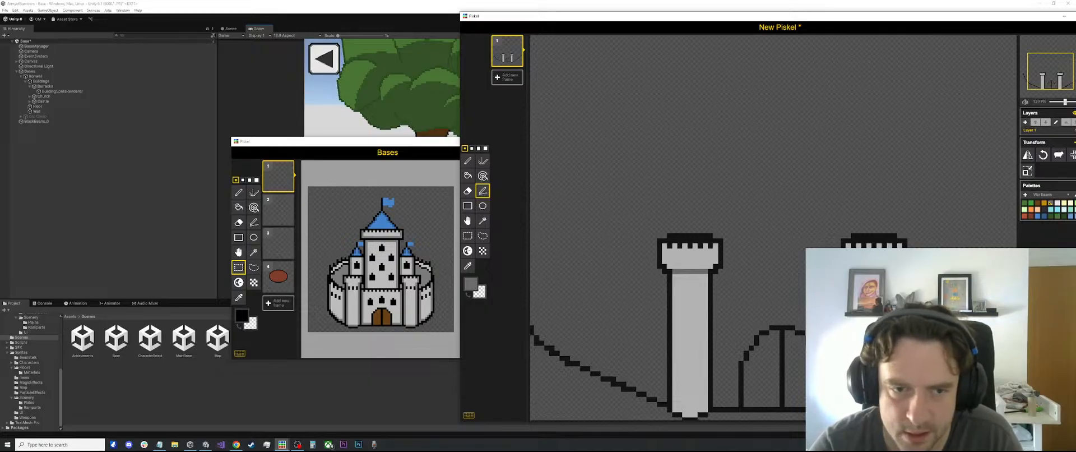
Sample the outline's black and draw a single Stroke line across the original tower where its head meets the shaft
{"action": "scroll", "coordinate": [784, 263], "scroll_direction": "down", "scroll_amount": 3}
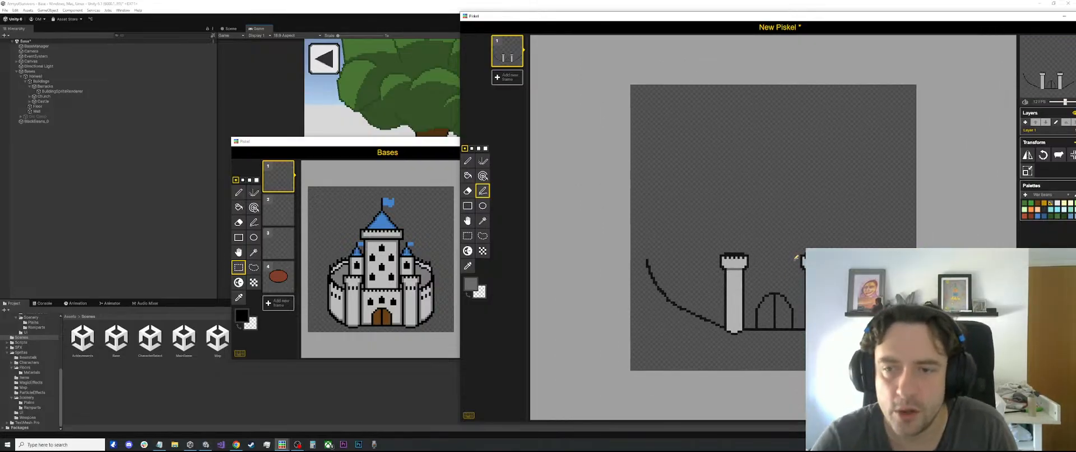
{"action": "scroll", "coordinate": [789, 247], "scroll_direction": "up", "scroll_amount": 3}
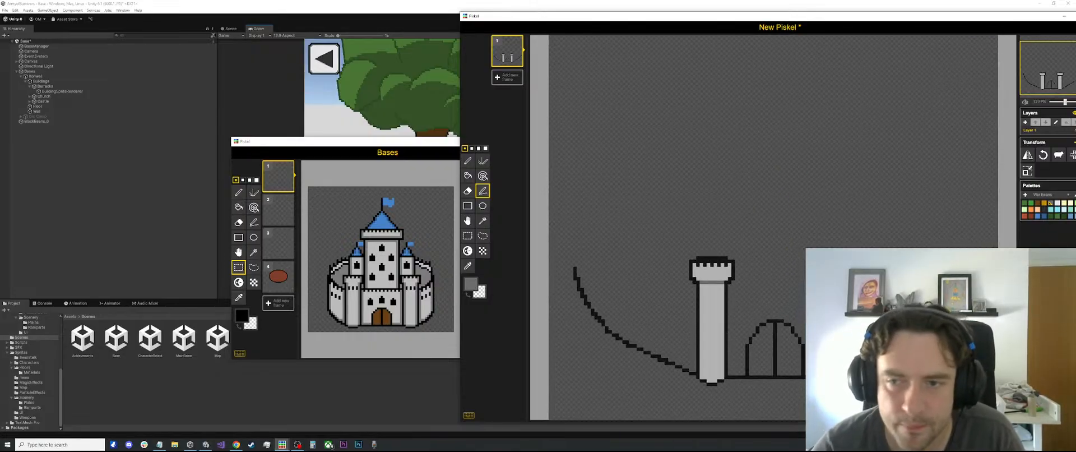
{"action": "scroll", "coordinate": [768, 245], "scroll_direction": "down", "scroll_amount": 2}
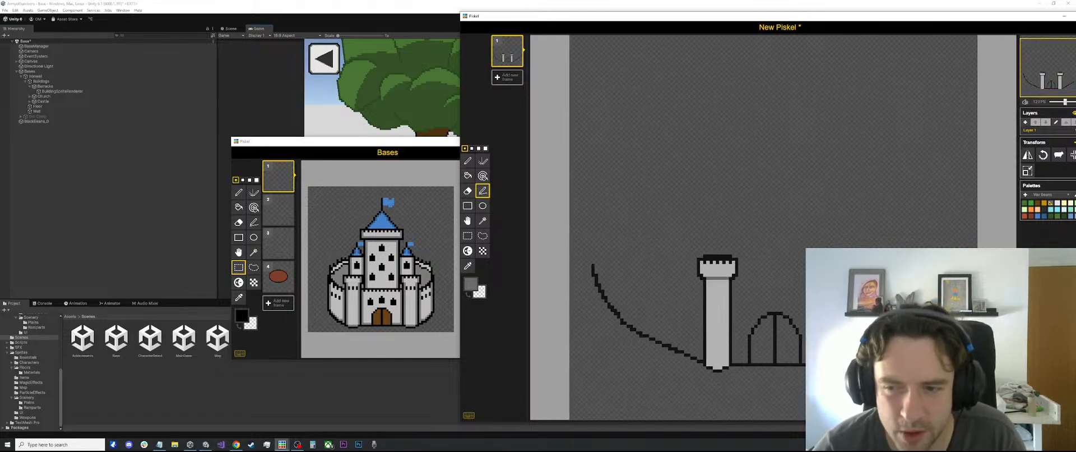
{"action": "scroll", "coordinate": [715, 236], "scroll_direction": "down", "scroll_amount": 3}
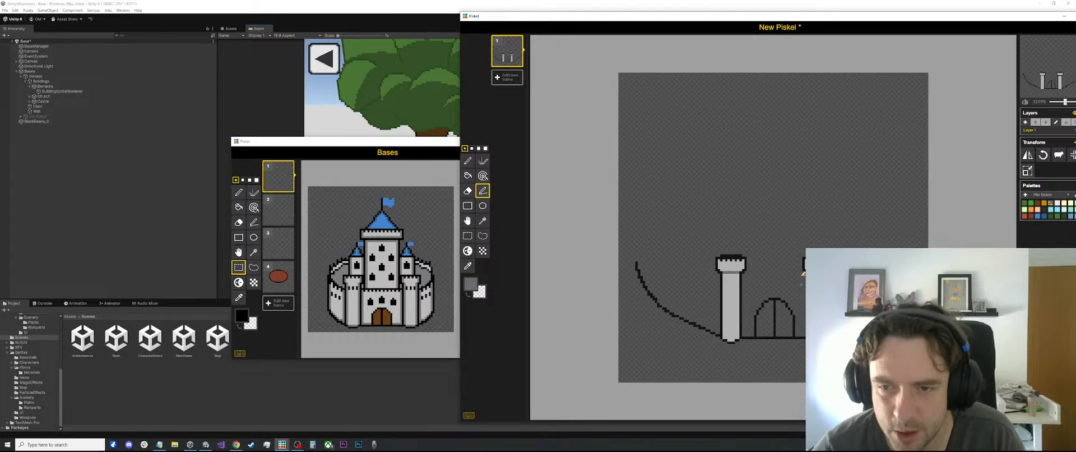
{"action": "scroll", "coordinate": [708, 223], "scroll_direction": "up", "scroll_amount": 2}
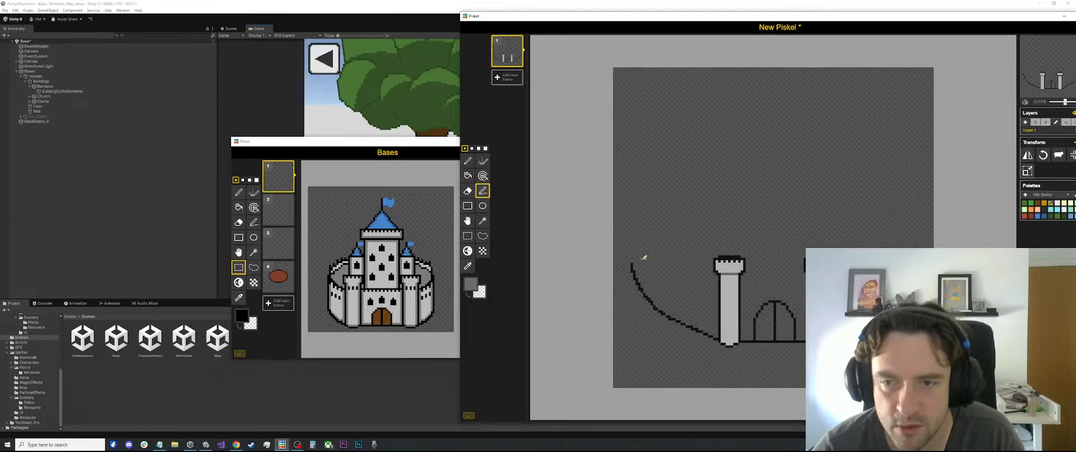
{"action": "scroll", "coordinate": [764, 259], "scroll_direction": "up", "scroll_amount": 3}
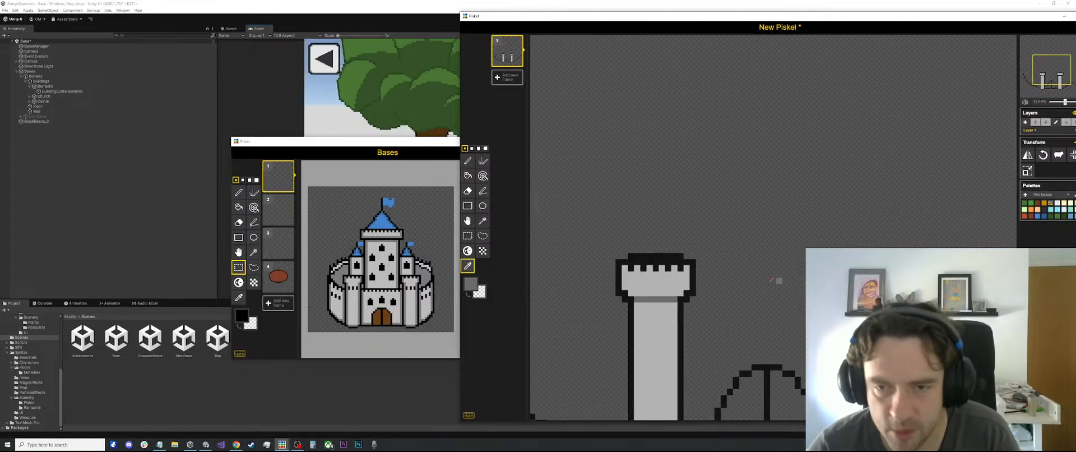
{"action": "key", "text": "o"}
{"action": "left_click", "coordinate": [693, 290]}
{"action": "key", "text": "p"}
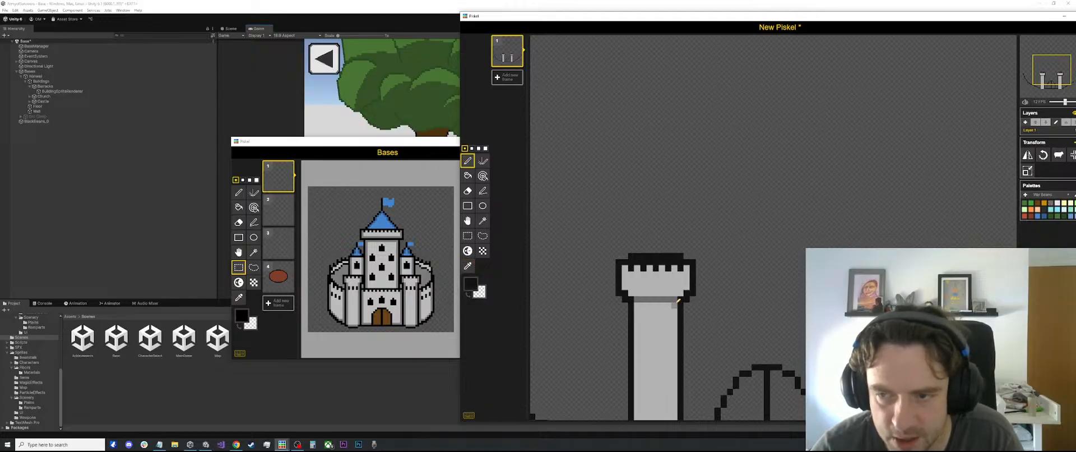
{"action": "key", "text": "l"}
{"action": "mouse_move", "coordinate": [675, 298]}
{"action": "left_mouse_down"}
{"action": "mouse_move", "coordinate": [620, 299]}
{"action": "mouse_move", "coordinate": [632, 298]}
{"action": "left_mouse_up"}
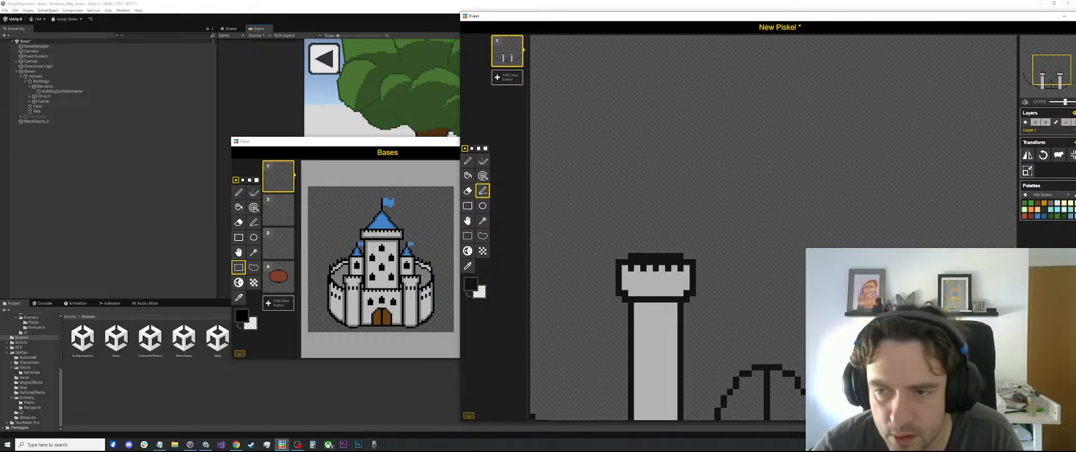
{"action": "left_click_drag", "start_coordinate": [674, 303], "coordinate": [635, 303]}
{"action": "key", "text": "ctrl+z"}
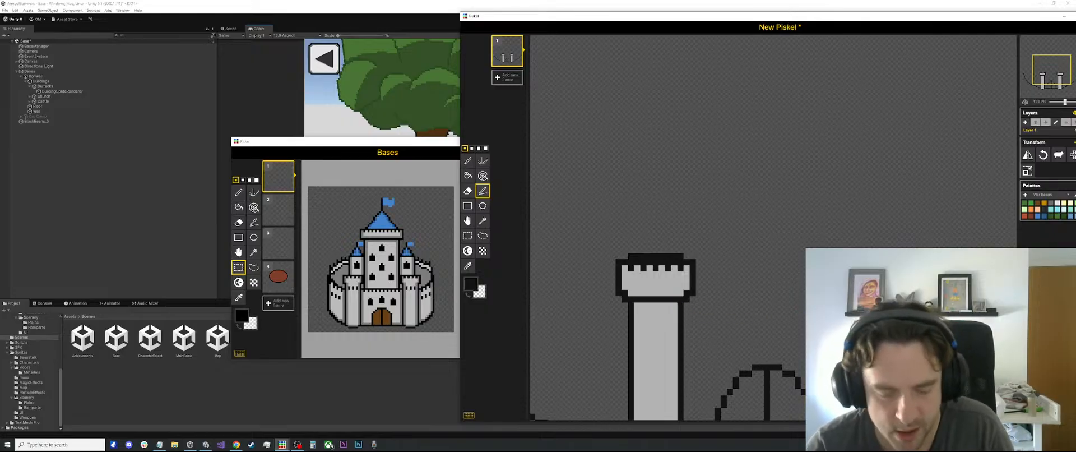
Draw a darker gray shadow line across the original tower's shaft, directly beneath the black line under its head
{"action": "key", "text": "o"}
{"action": "left_click", "coordinate": [1051, 203]}
{"action": "key", "text": "p"}
{"action": "key", "text": "l"}
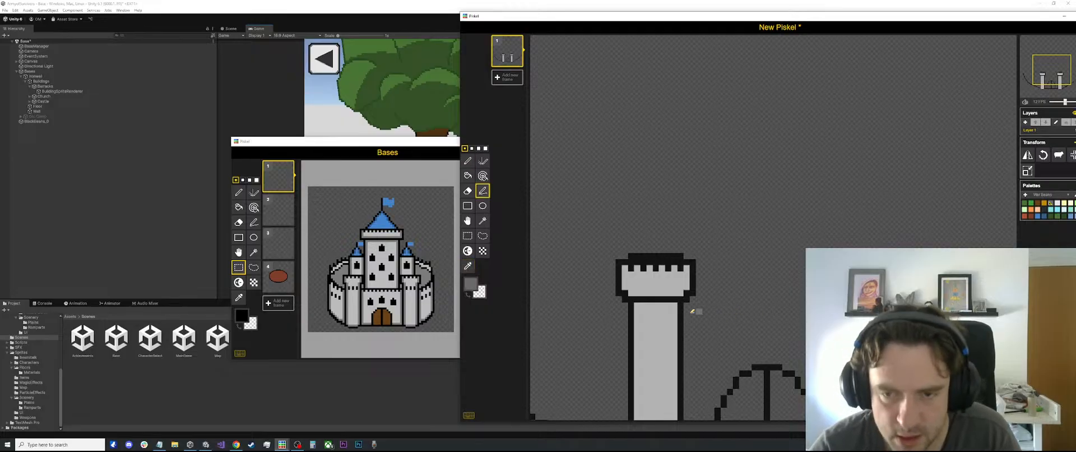
{"action": "left_click_drag", "start_coordinate": [676, 305], "coordinate": [635, 302]}
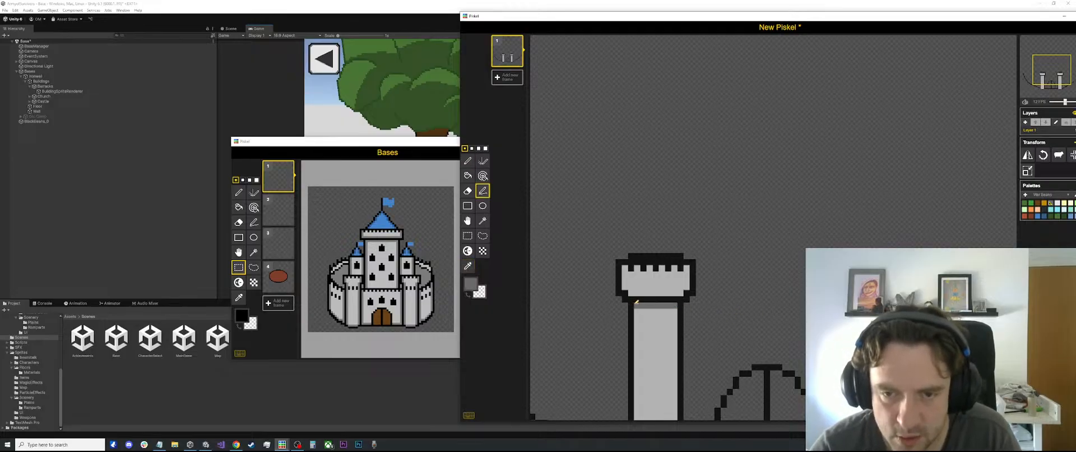
Fill both halves of the arched gate with brown from the palette
{"action": "scroll", "coordinate": [747, 300], "scroll_direction": "down", "scroll_amount": 2}
{"action": "left_click", "coordinate": [1037, 204]}
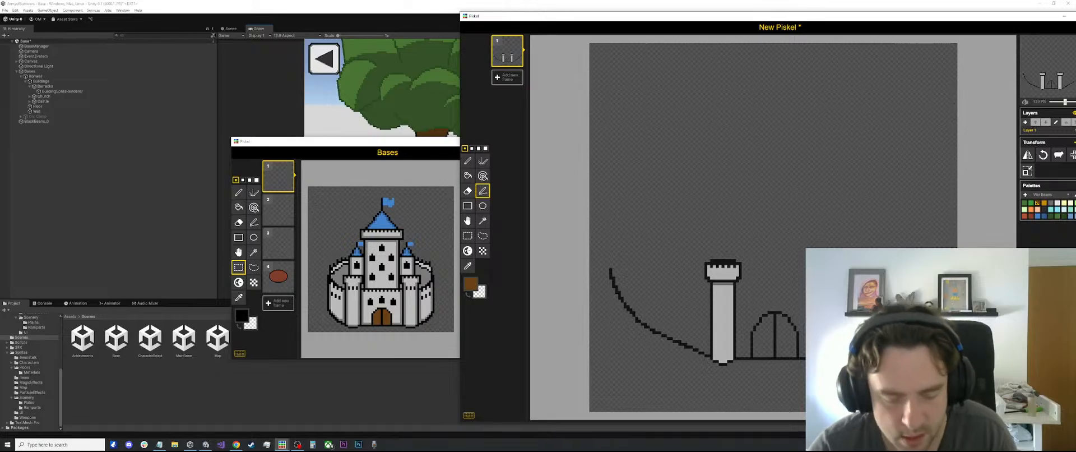
{"action": "key", "text": "b"}
{"action": "left_click", "coordinate": [759, 336]}
{"action": "left_click", "coordinate": [786, 336]}
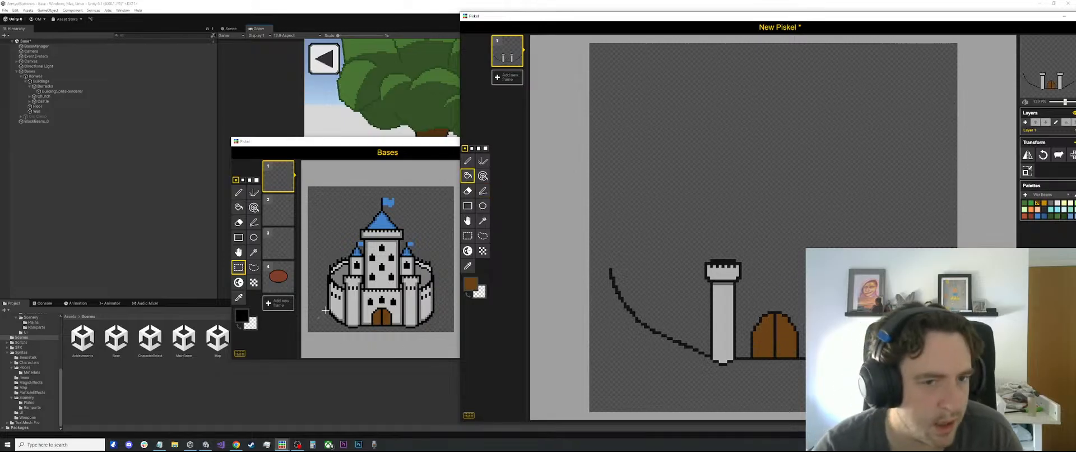
{"action": "scroll", "coordinate": [741, 223], "scroll_direction": "up", "scroll_amount": 2}
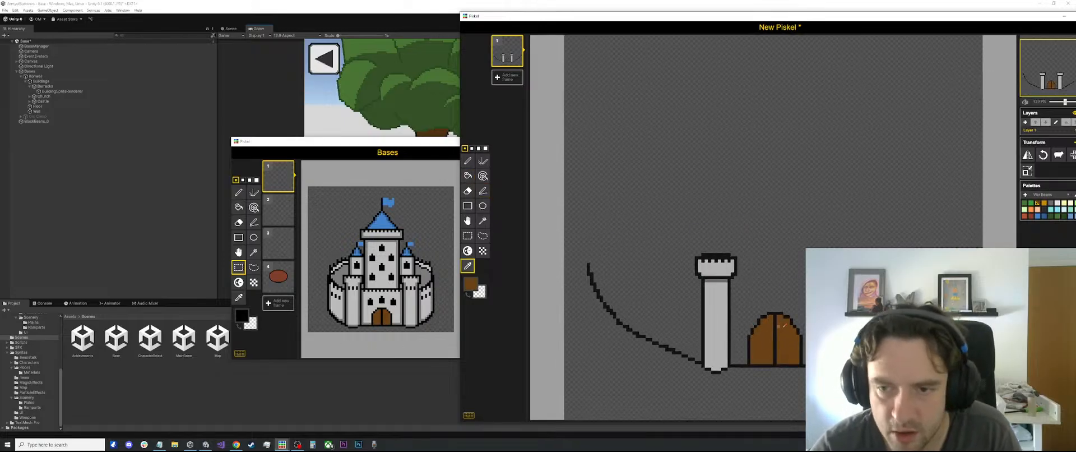
{"action": "key", "text": "l"}
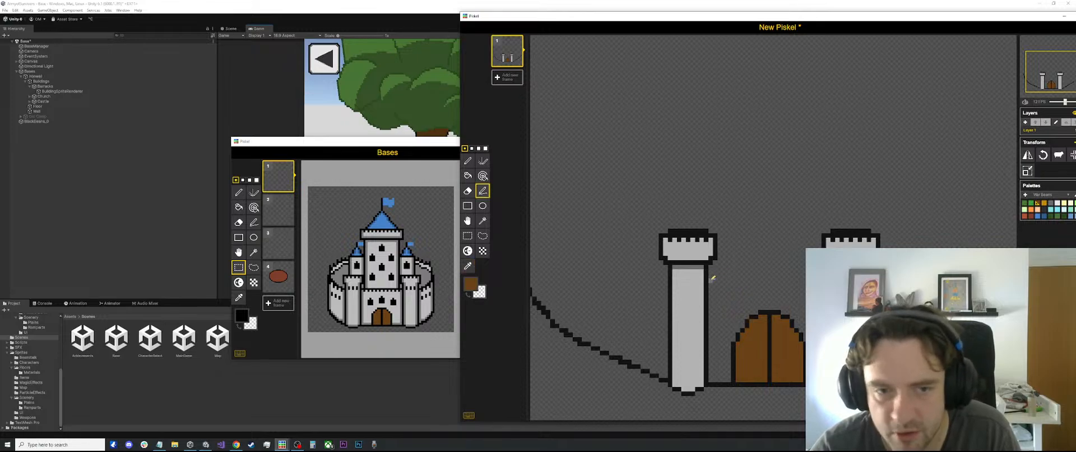
{"action": "left_click_drag", "start_coordinate": [710, 276], "coordinate": [823, 276]}
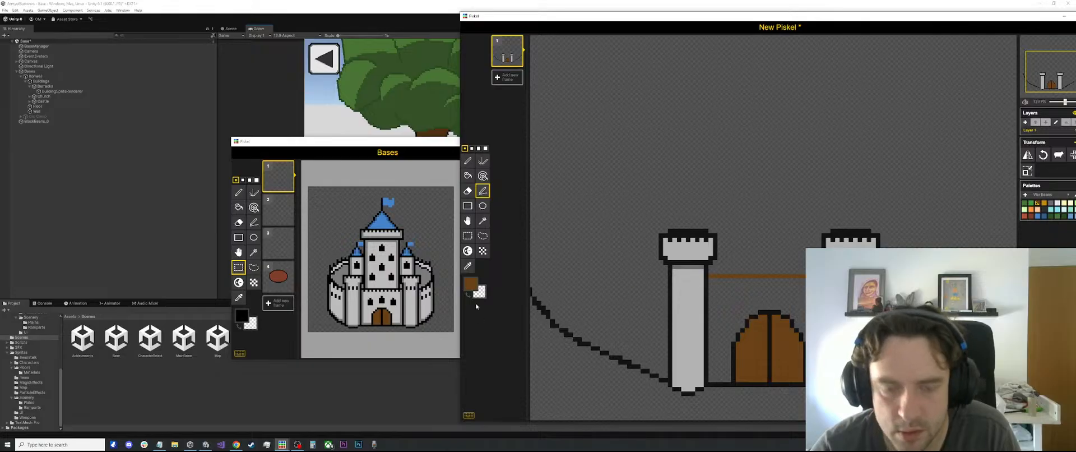
Sample the tower outline's black and draw a horizontal Stroke line between the two towers as the wall's upper edge
{"action": "key", "text": "o"}
{"action": "left_click", "coordinate": [705, 284]}
{"action": "key", "text": "l"}
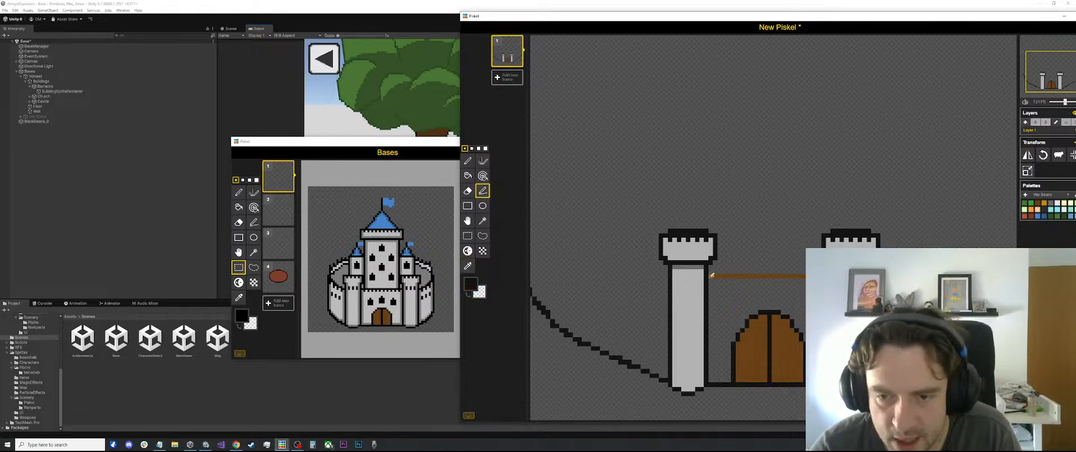
{"action": "scroll", "coordinate": [740, 276], "scroll_direction": "up", "scroll_amount": 1}
{"action": "left_click_drag", "start_coordinate": [711, 276], "coordinate": [827, 276]}
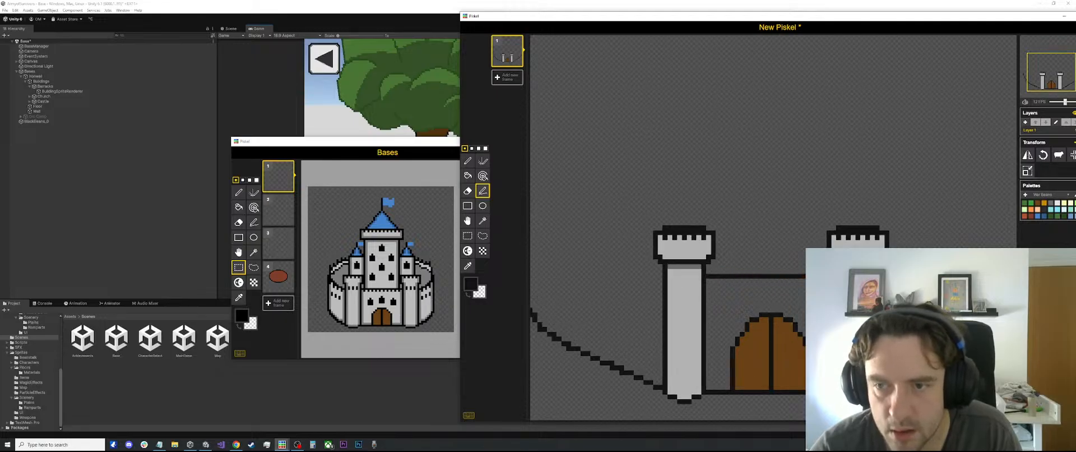
Sample the tower's light gray and fill the wall area around the gate between the two towers with it
{"action": "key", "text": "o"}
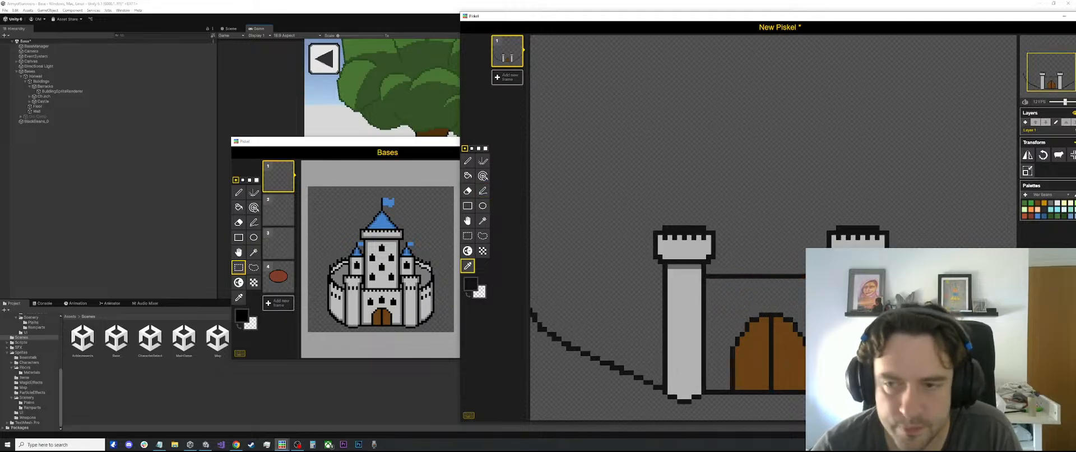
{"action": "left_click", "coordinate": [852, 305]}
{"action": "key", "text": "b"}
{"action": "left_click", "coordinate": [758, 293]}
{"action": "key", "text": "p"}
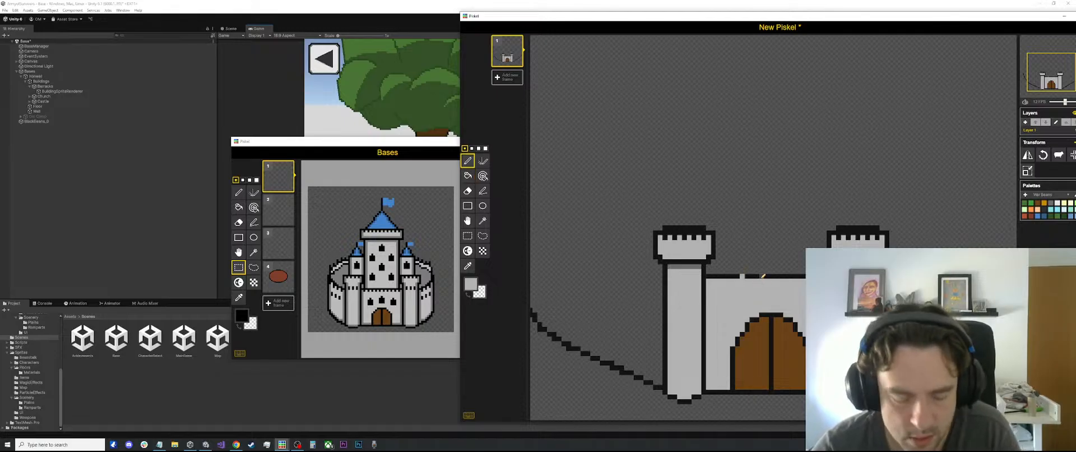
Sample the outline's black and draw a second horizontal Stroke line directly above the wall's upper edge between the towers
{"action": "key", "text": "o"}
{"action": "left_click", "coordinate": [723, 275]}
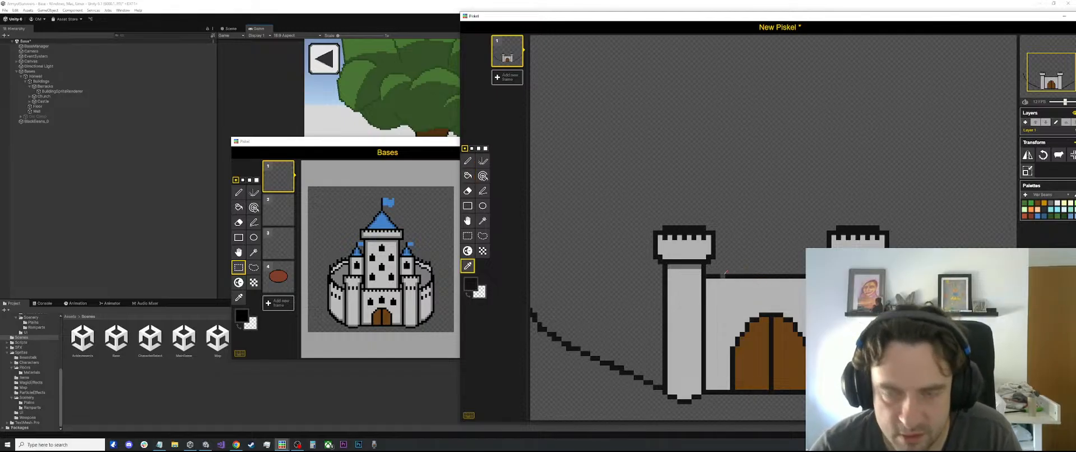
{"action": "key", "text": "p"}
{"action": "scroll", "coordinate": [764, 273], "scroll_direction": "up", "scroll_amount": 2}
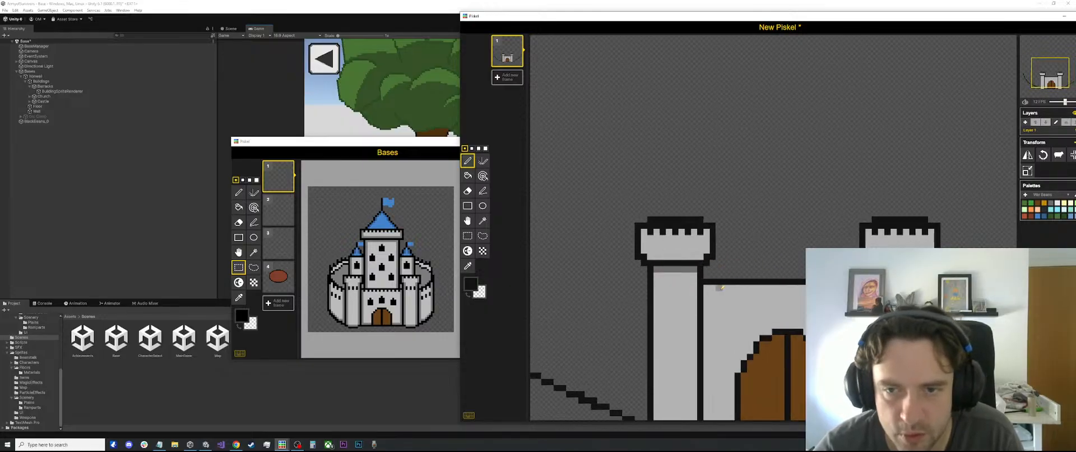
{"action": "key", "text": "l"}
{"action": "left_click_drag", "start_coordinate": [705, 276], "coordinate": [807, 275]}
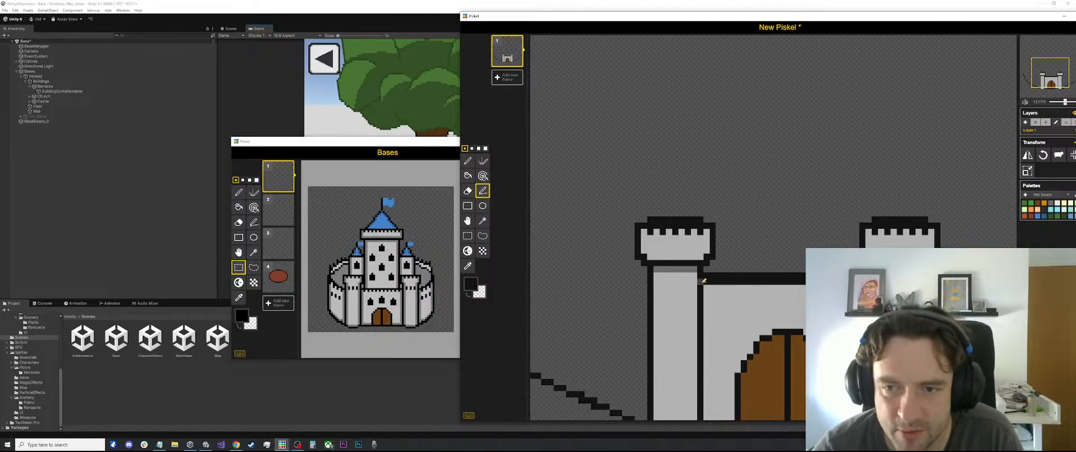
Sample the tower's light gray and paint evenly spaced single pixels along the wall's upper black edge as battlements
{"action": "key", "text": "p"}
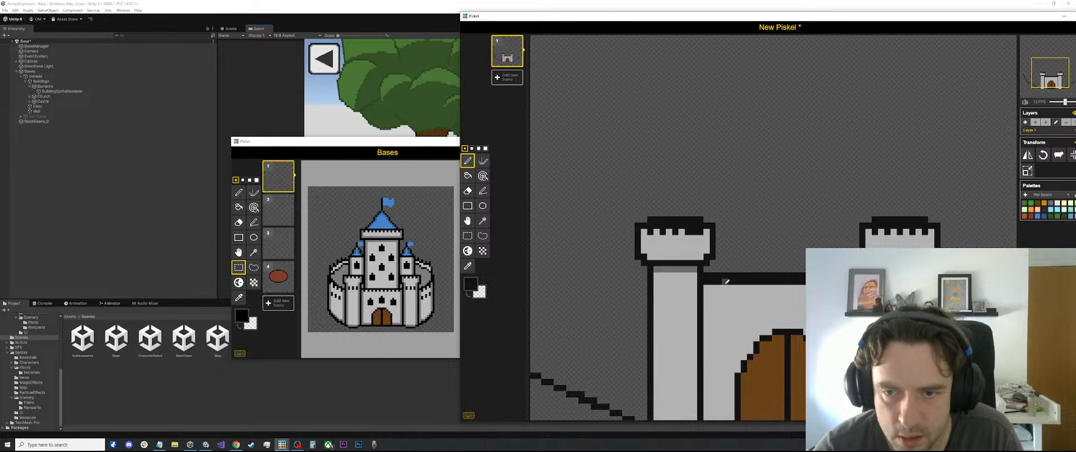
{"action": "key", "text": "o"}
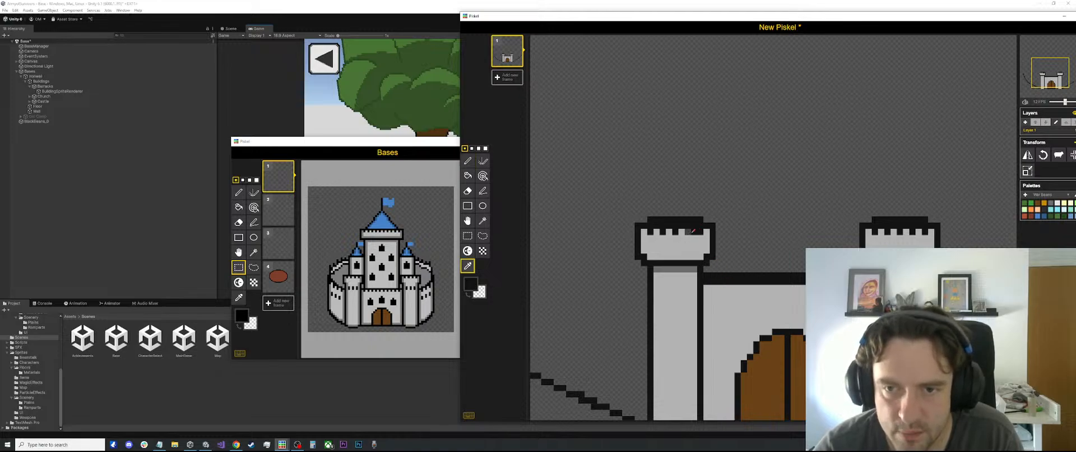
{"action": "left_click", "coordinate": [686, 230]}
{"action": "key", "text": "p"}
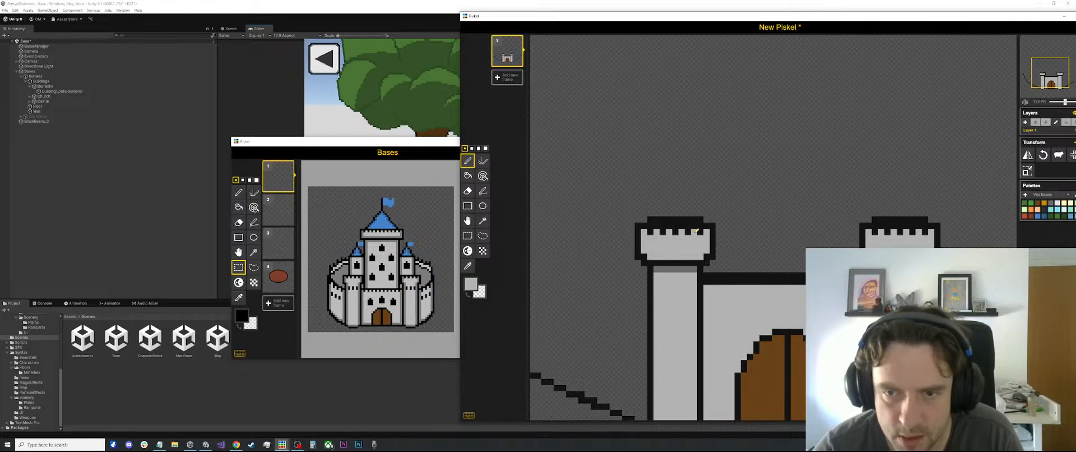
{"action": "left_click", "coordinate": [712, 280]}
{"action": "left_click", "coordinate": [724, 281]}
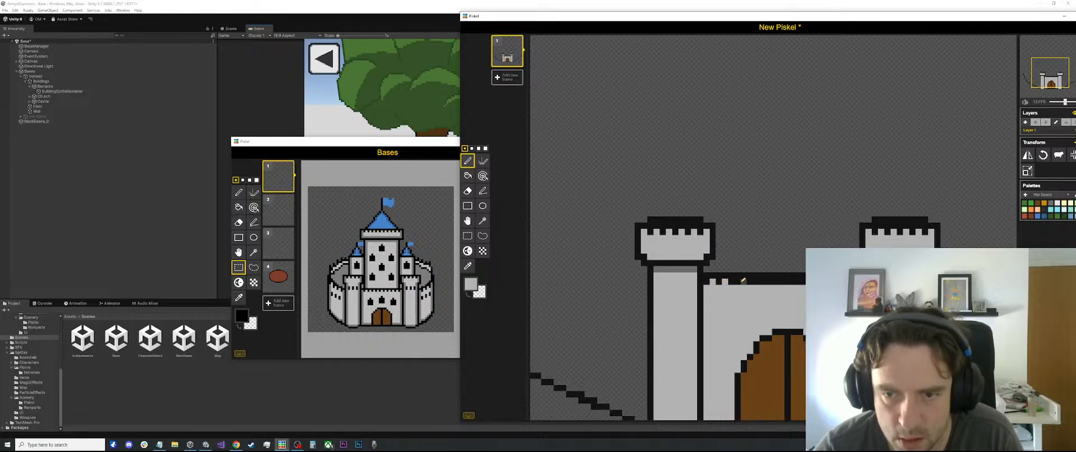
{"action": "left_click", "coordinate": [737, 281]}
{"action": "left_click", "coordinate": [749, 281]}
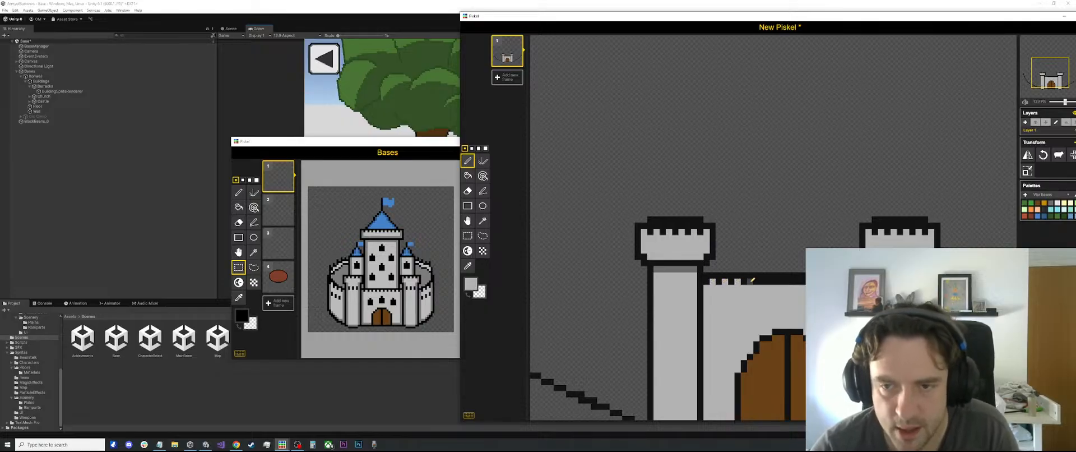
{"action": "left_click", "coordinate": [762, 281]}
{"action": "left_click", "coordinate": [774, 281]}
{"action": "left_click", "coordinate": [786, 281]}
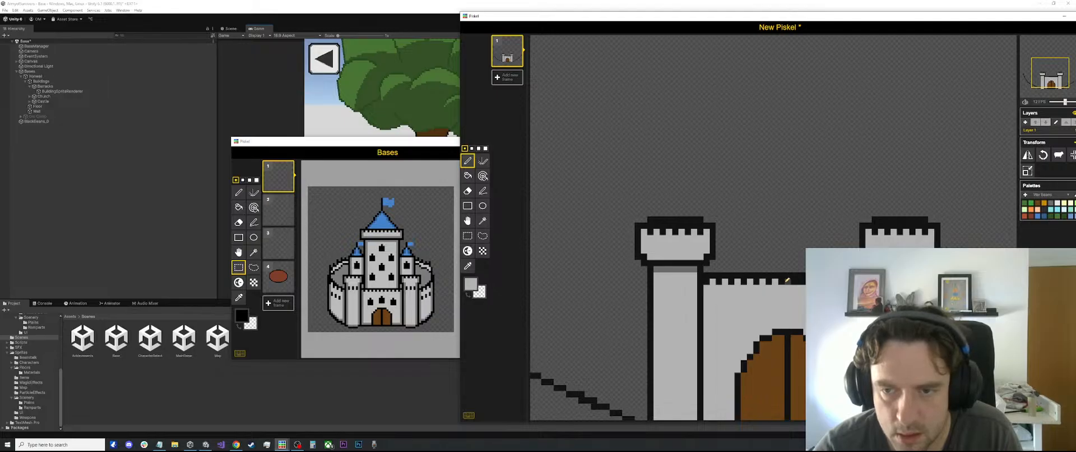
{"action": "left_click", "coordinate": [798, 280]}
{"action": "left_click", "coordinate": [799, 281]}
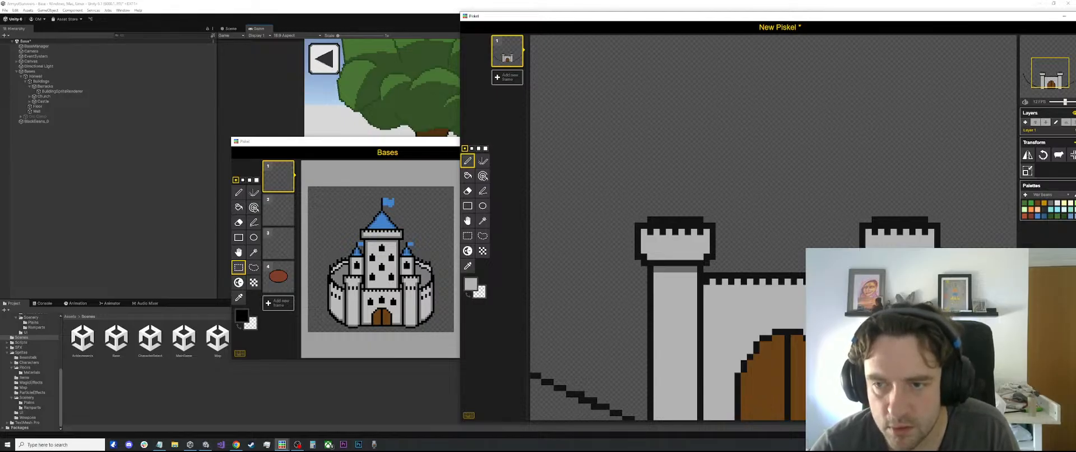
Try a brick pattern on the wall between the towers, using darker gray horizontal and vertical Stroke lines
{"action": "scroll", "coordinate": [782, 225], "scroll_direction": "down", "scroll_amount": 5}
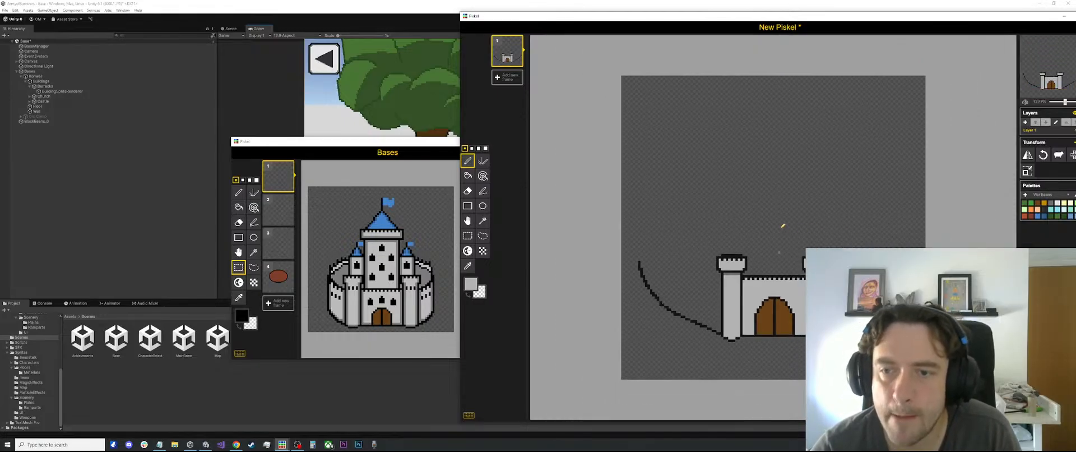
{"action": "scroll", "coordinate": [767, 237], "scroll_direction": "up", "scroll_amount": 4}
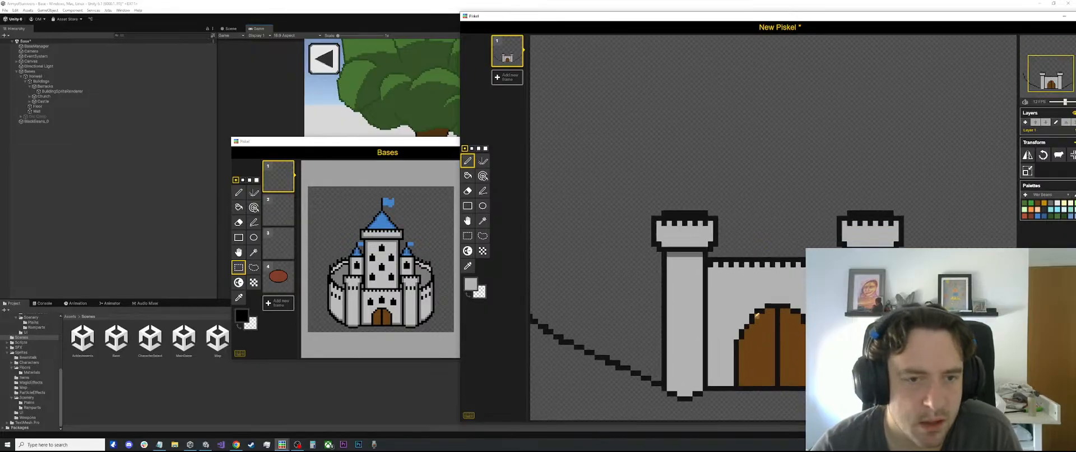
{"action": "scroll", "coordinate": [741, 286], "scroll_direction": "up", "scroll_amount": 1}
{"action": "key", "text": "l"}
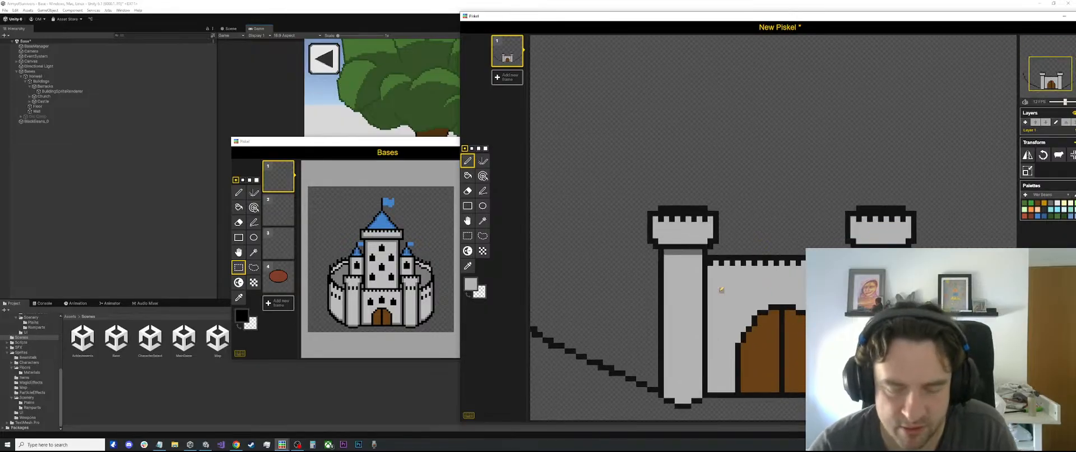
{"action": "scroll", "coordinate": [716, 289], "scroll_direction": "up", "scroll_amount": 1}
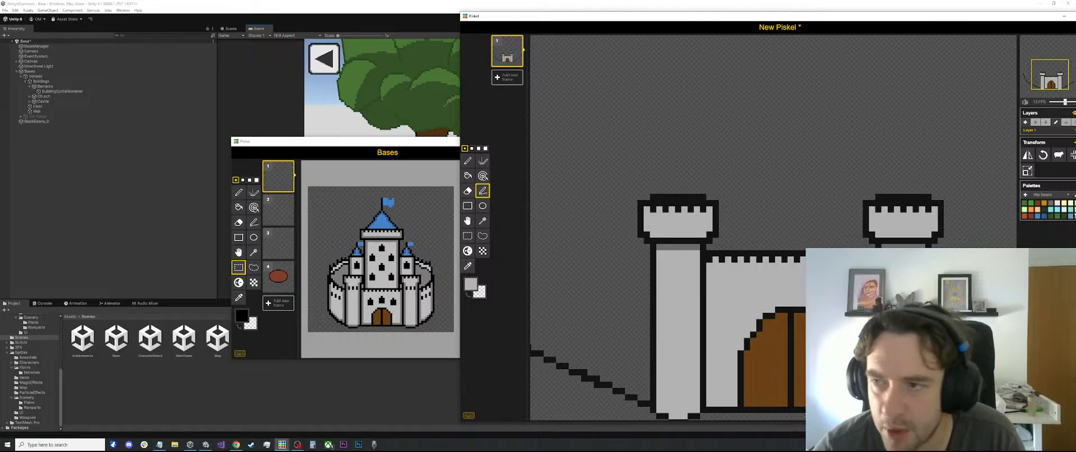
{"action": "left_click", "coordinate": [1050, 205]}
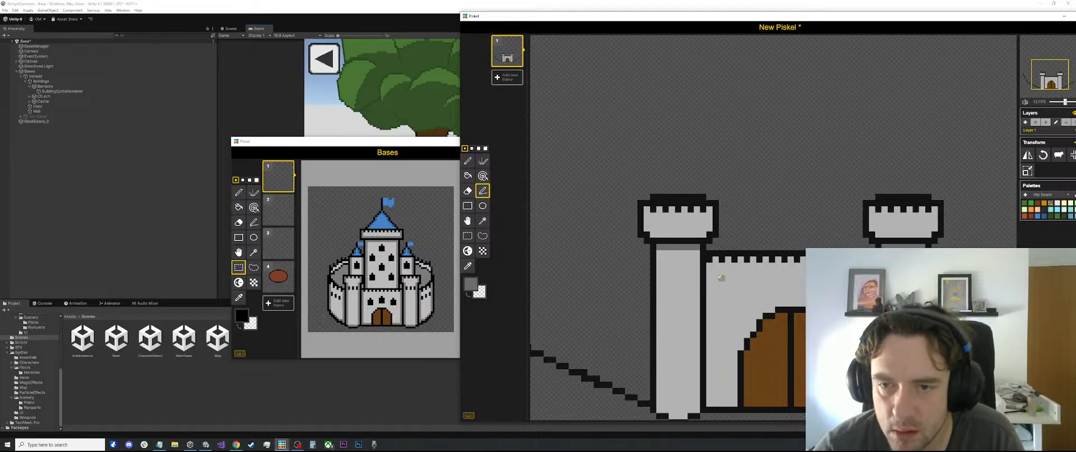
{"action": "left_click_drag", "start_coordinate": [711, 278], "coordinate": [874, 278]}
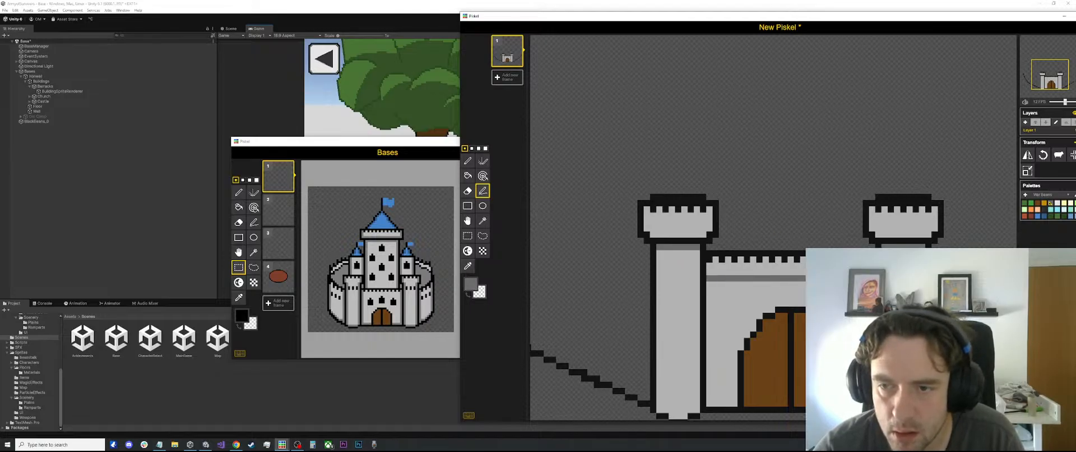
{"action": "mouse_move", "coordinate": [709, 303]}
{"action": "left_mouse_down"}
{"action": "mouse_move", "coordinate": [863, 291]}
{"action": "mouse_move", "coordinate": [872, 303]}
{"action": "left_mouse_up"}
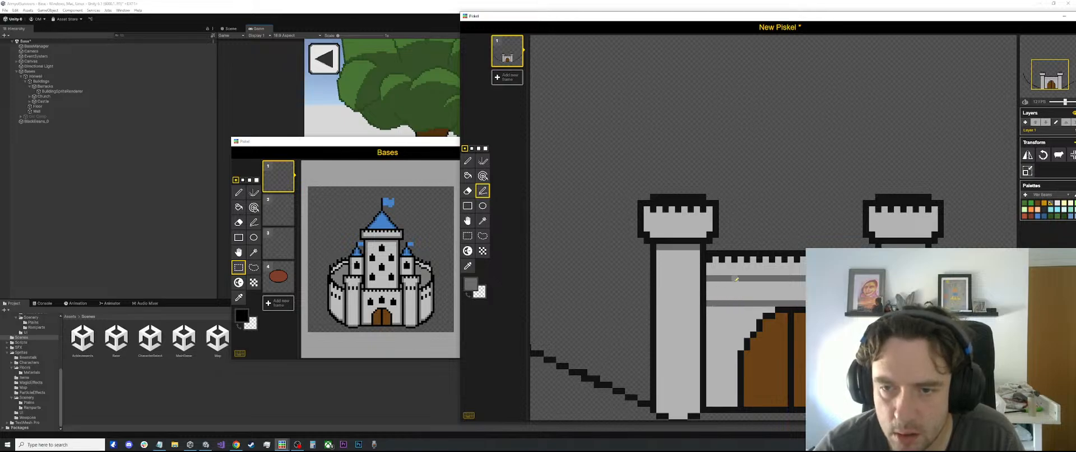
{"action": "left_click_drag", "start_coordinate": [734, 280], "coordinate": [734, 299]}
{"action": "left_click_drag", "start_coordinate": [780, 280], "coordinate": [780, 300]}
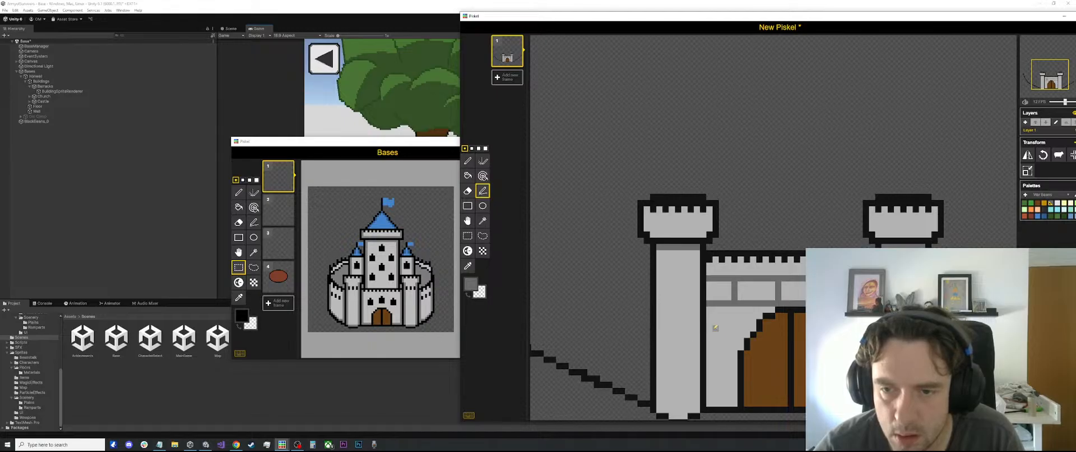
{"action": "left_click_drag", "start_coordinate": [707, 328], "coordinate": [744, 327]}
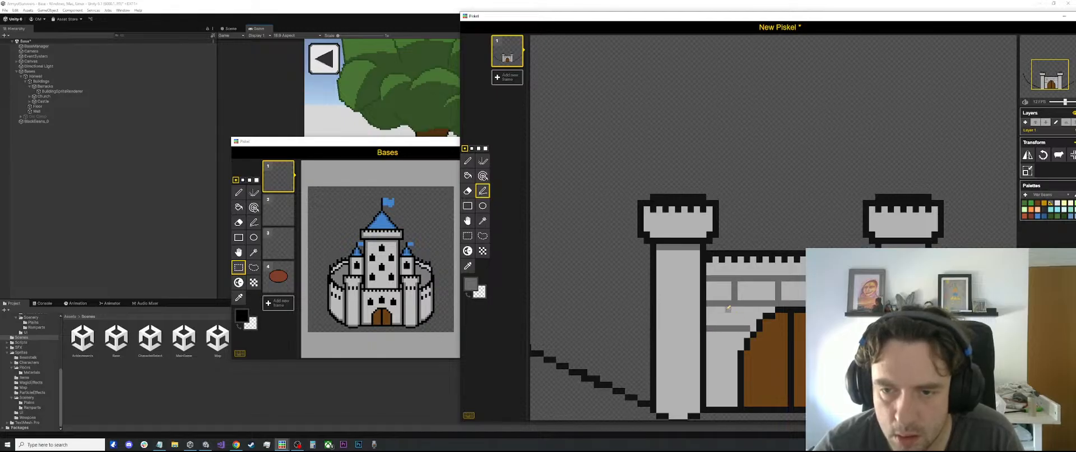
{"action": "scroll", "coordinate": [752, 314], "scroll_direction": "down", "scroll_amount": 1}
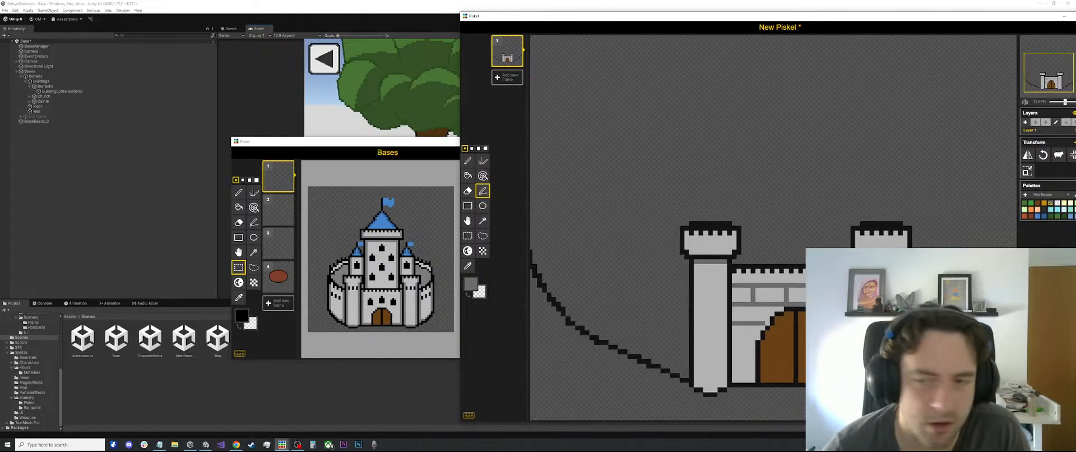
Undo all the darker gray brick lines on the wall between the towers
{"action": "key", "text": "ctrl+z"}
{"action": "key", "text": "ctrl+z"}
{"action": "key", "text": "ctrl+z"}
{"action": "key", "text": "ctrl+z"}
{"action": "key", "text": "ctrl+z"}
{"action": "key", "text": "ctrl+z"}
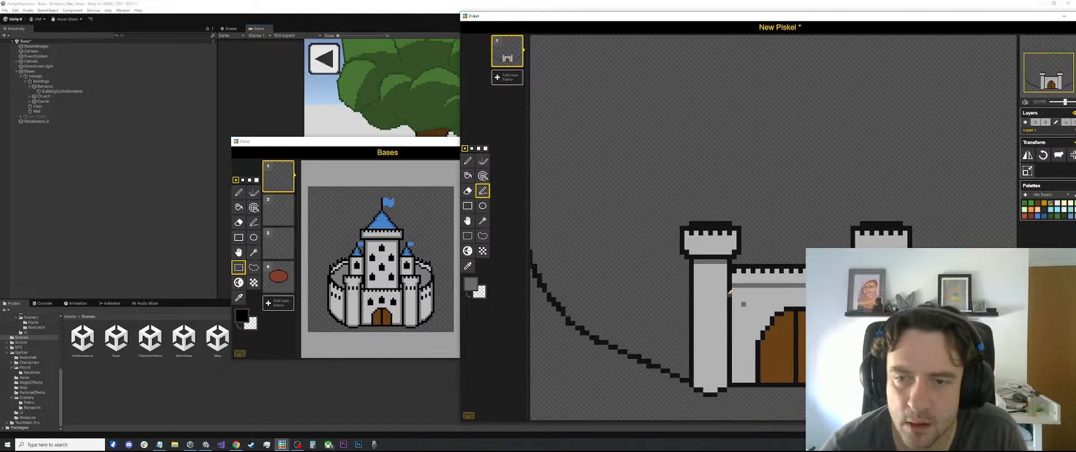
{"action": "scroll", "coordinate": [796, 270], "scroll_direction": "down", "scroll_amount": 6}
{"action": "scroll", "coordinate": [796, 269], "scroll_direction": "down", "scroll_amount": 2}
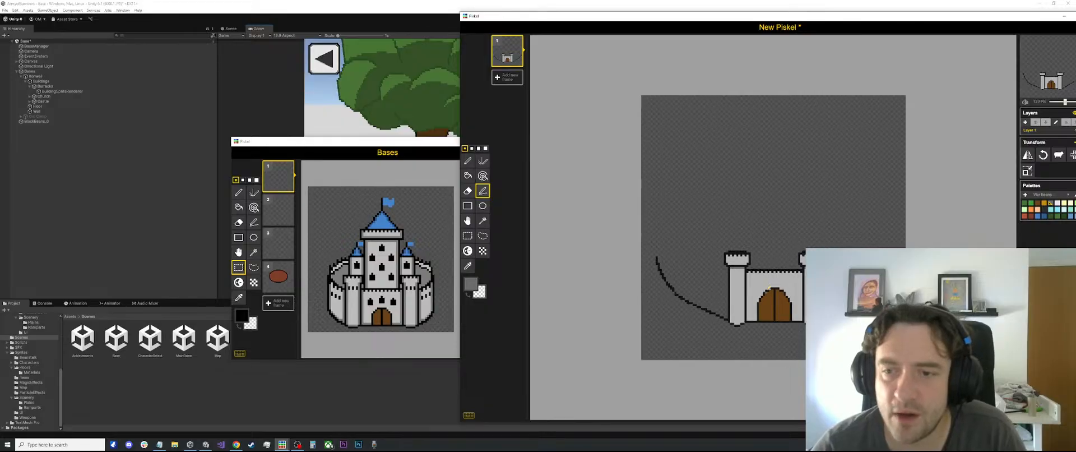
{"action": "scroll", "coordinate": [751, 288], "scroll_direction": "up", "scroll_amount": 2}
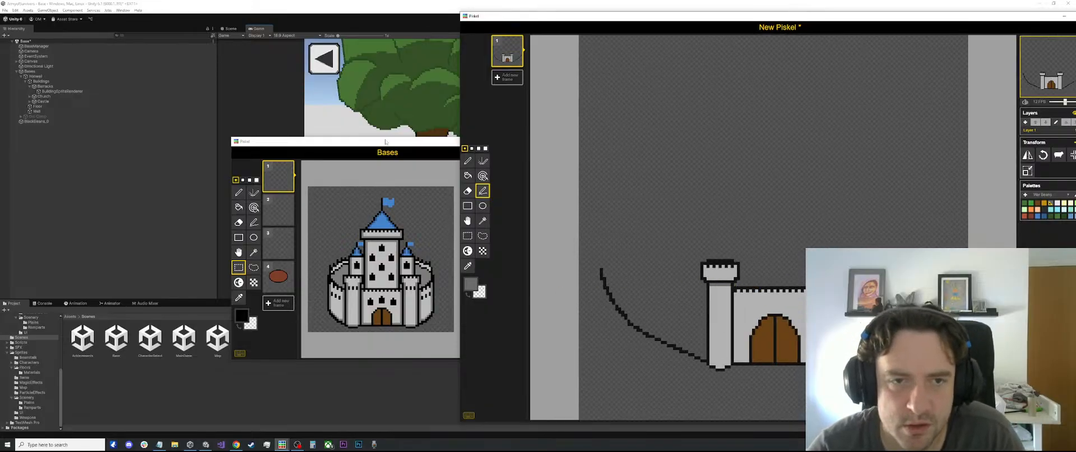
Move the Bases window clear of the new drawing and check its canvas resize settings
{"action": "left_click_drag", "start_coordinate": [336, 141], "coordinate": [236, 139]}
{"action": "left_click", "coordinate": [436, 236]}
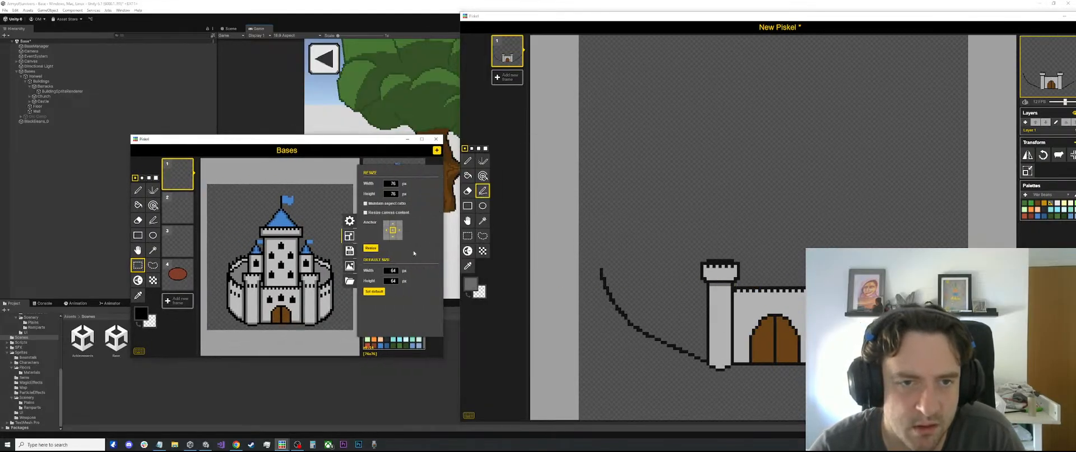
{"action": "left_click", "coordinate": [346, 240]}
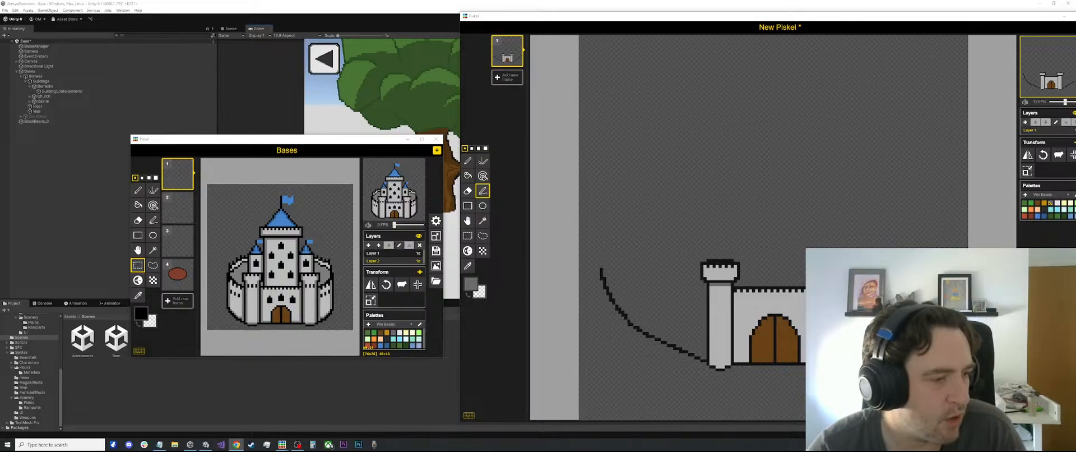
{"action": "double_click", "coordinate": [702, 5]}
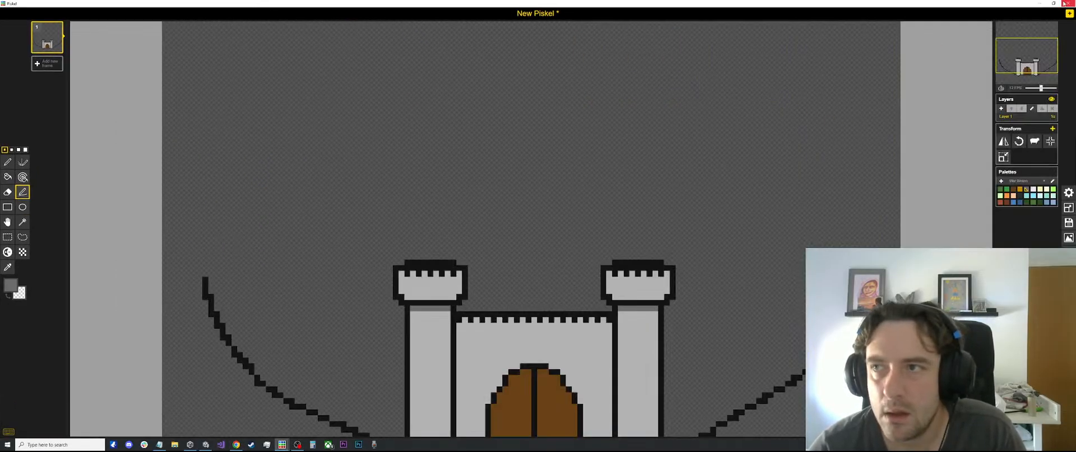
{"action": "left_click", "coordinate": [1053, 3]}
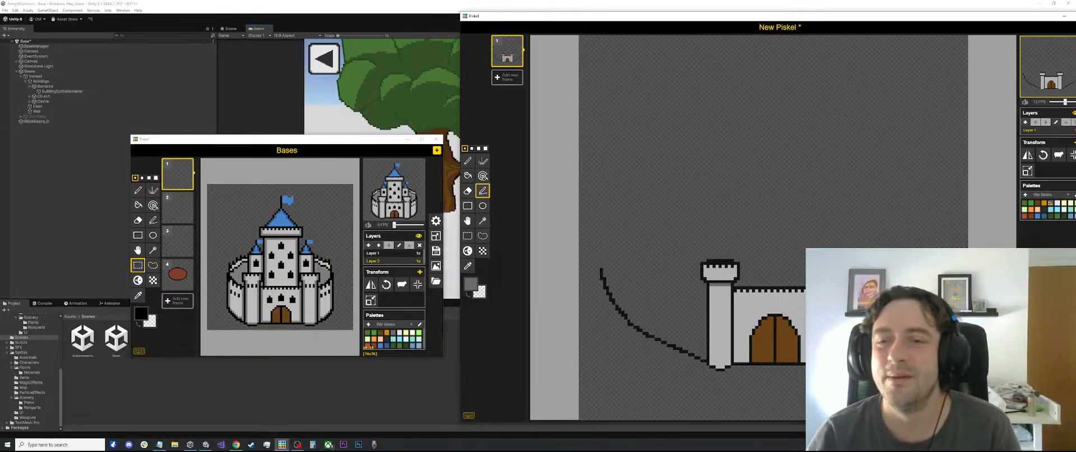
{"action": "scroll", "coordinate": [780, 287], "scroll_direction": "up", "scroll_amount": 4}
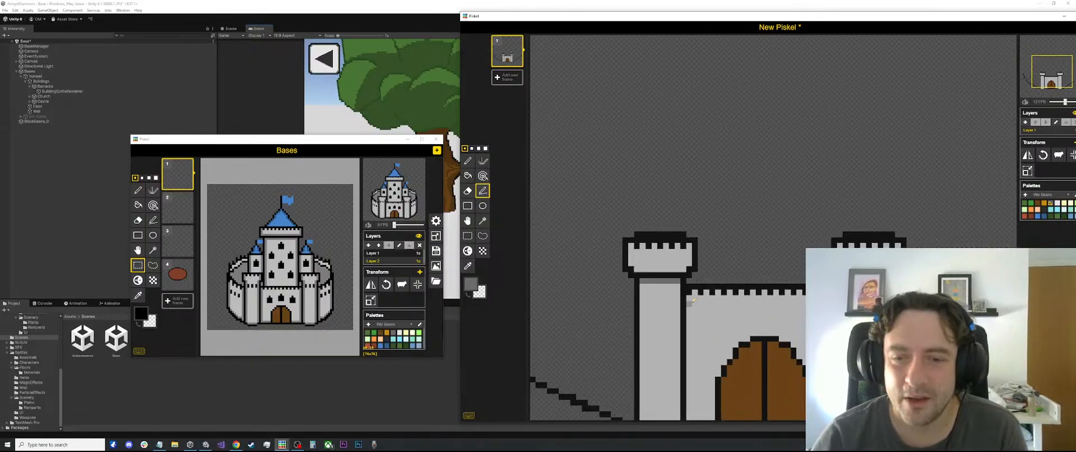
{"action": "scroll", "coordinate": [692, 301], "scroll_direction": "down", "scroll_amount": 2}
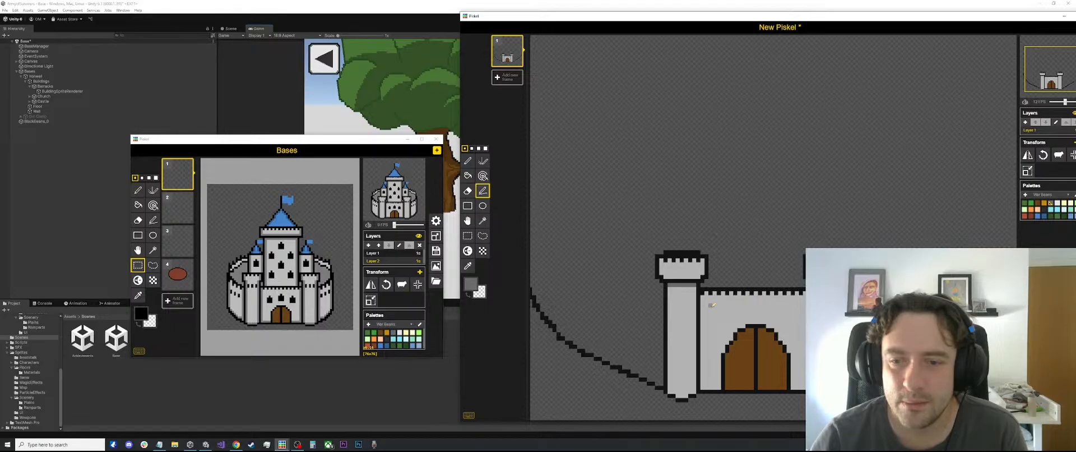
{"action": "scroll", "coordinate": [764, 288], "scroll_direction": "down", "scroll_amount": 1}
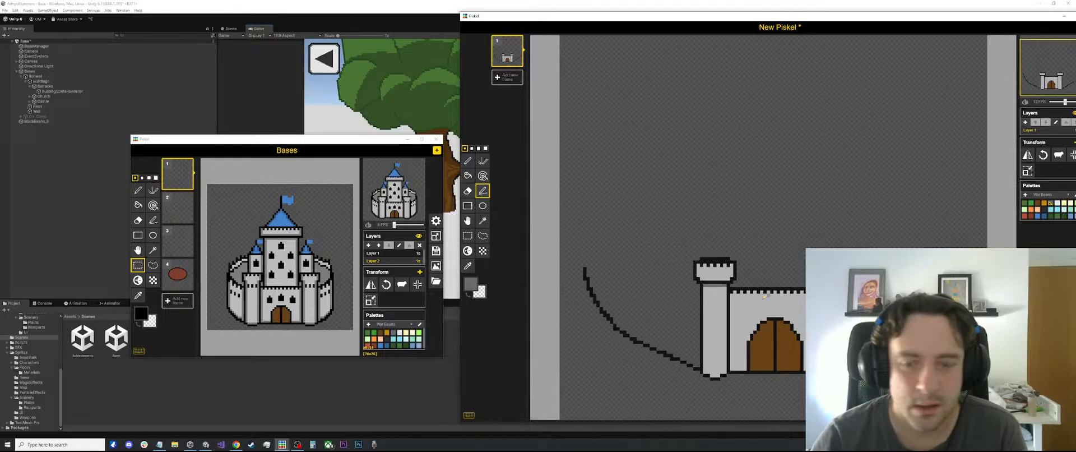
Sample the outline's black and draw a small window with a pointed top on the wall, above the gate's left shoulder, with the Pen tool
{"action": "scroll", "coordinate": [764, 296], "scroll_direction": "up", "scroll_amount": 1}
{"action": "key", "text": "o"}
{"action": "scroll", "coordinate": [711, 276], "scroll_direction": "up", "scroll_amount": 2}
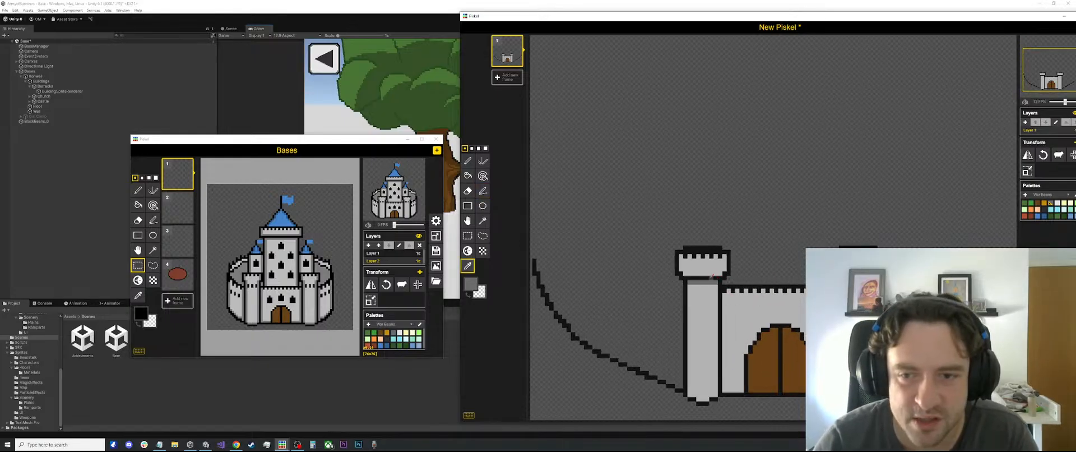
{"action": "left_click", "coordinate": [712, 276]}
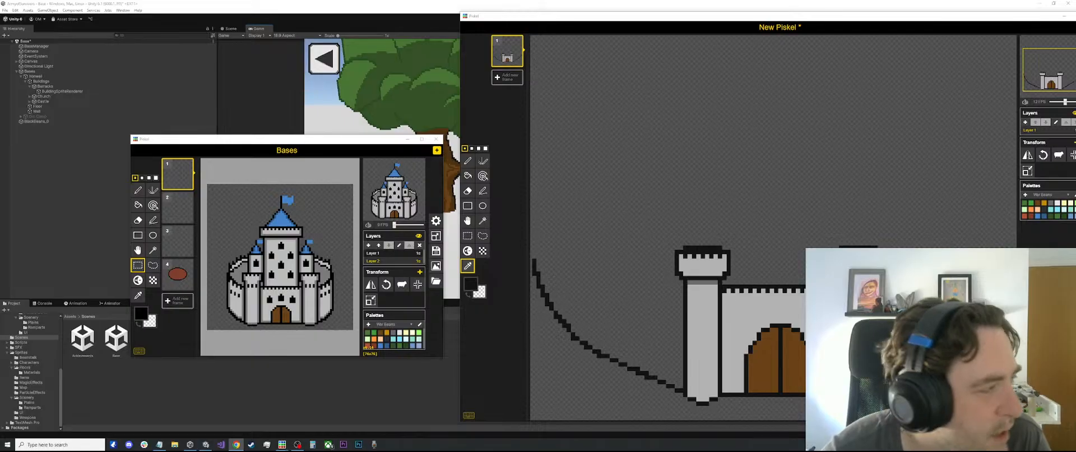
{"action": "scroll", "coordinate": [723, 314], "scroll_direction": "up", "scroll_amount": 3}
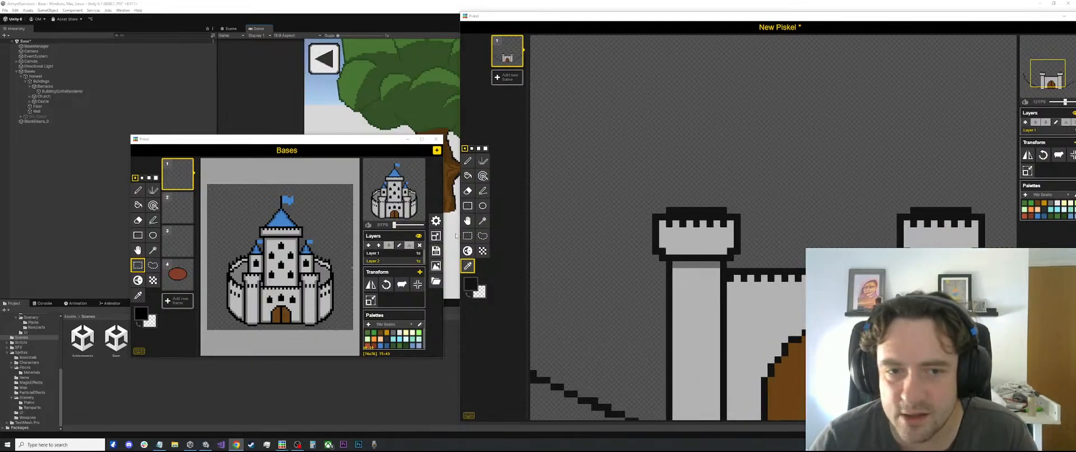
{"action": "left_click", "coordinate": [470, 285]}
{"action": "left_click", "coordinate": [470, 285]}
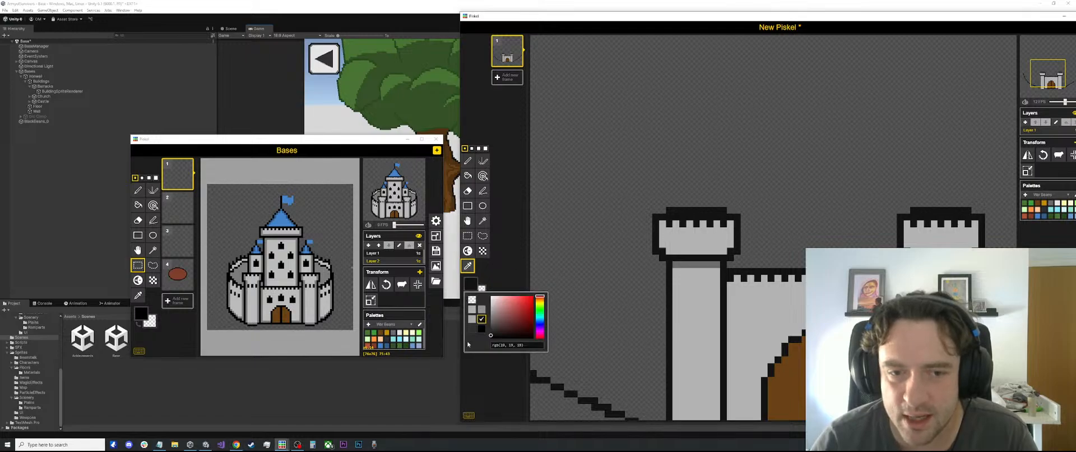
{"action": "key", "text": "Escape"}
{"action": "key", "text": "p"}
{"action": "left_click_drag", "start_coordinate": [751, 312], "coordinate": [765, 319]}
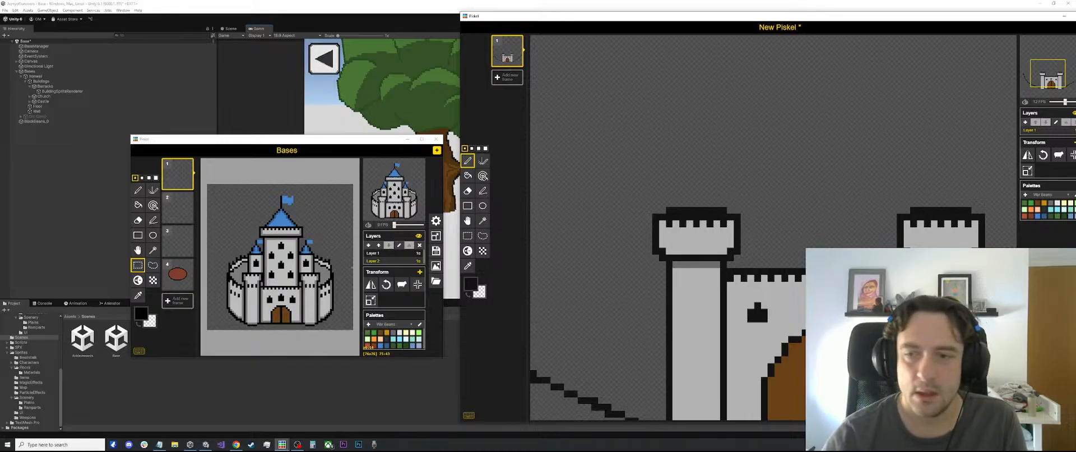
Copy the small black window to the wall above the gate's peak and right shoulder with Rectangle selection, and sample the wall's light gray
{"action": "scroll", "coordinate": [755, 294], "scroll_direction": "up", "scroll_amount": 4}
{"action": "key", "text": "s"}
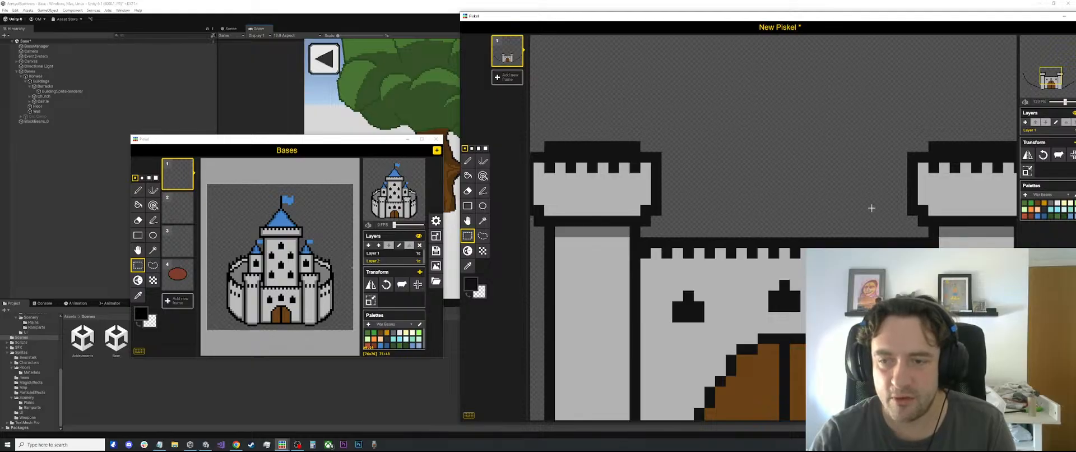
{"action": "key", "text": "o"}
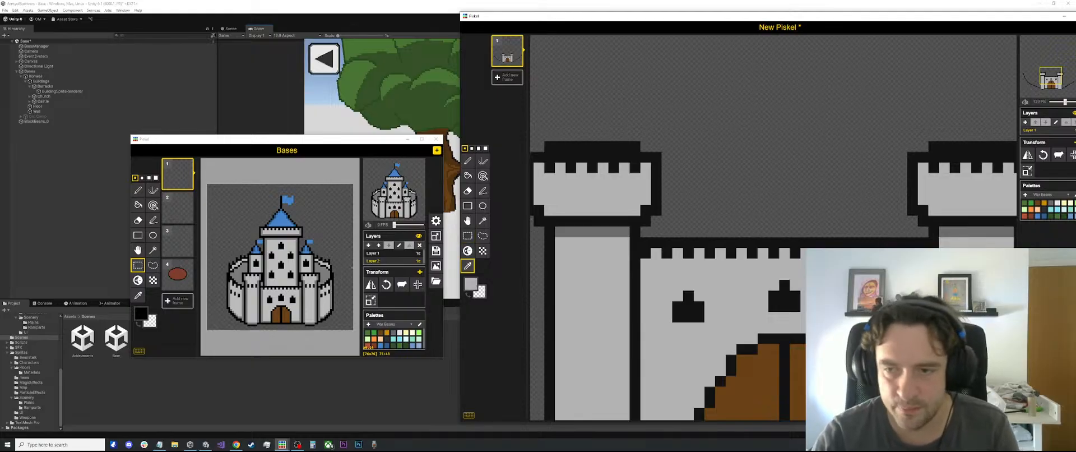
{"action": "key", "text": "p"}
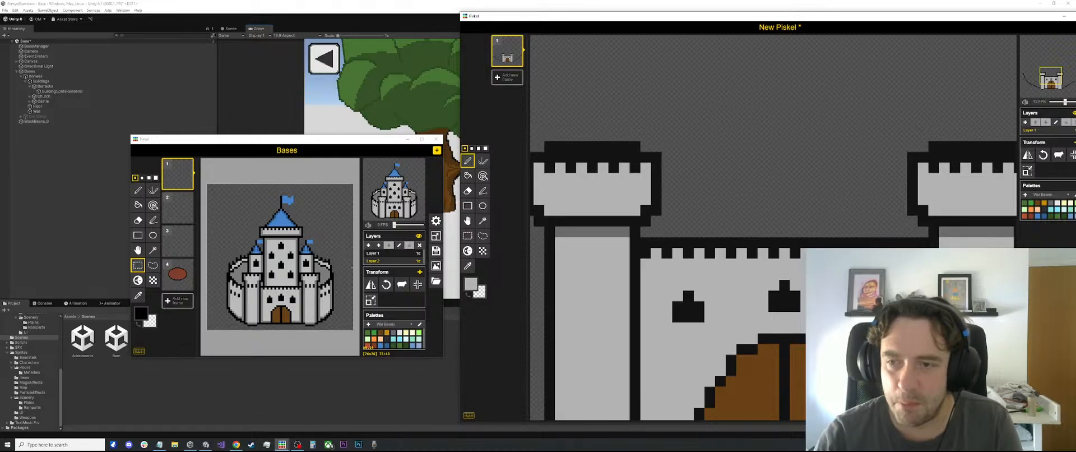
{"action": "scroll", "coordinate": [958, 363], "scroll_direction": "down", "scroll_amount": 1}
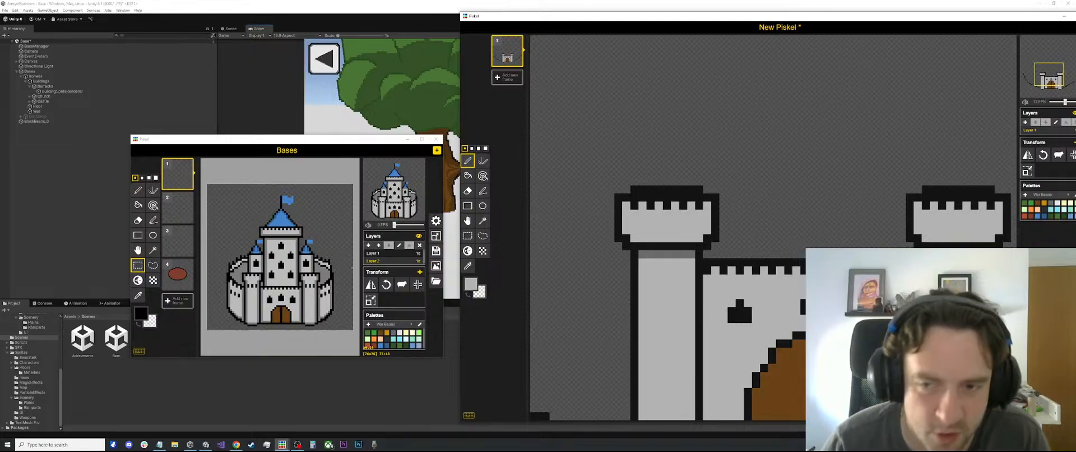
{"action": "scroll", "coordinate": [753, 296], "scroll_direction": "down", "scroll_amount": 5}
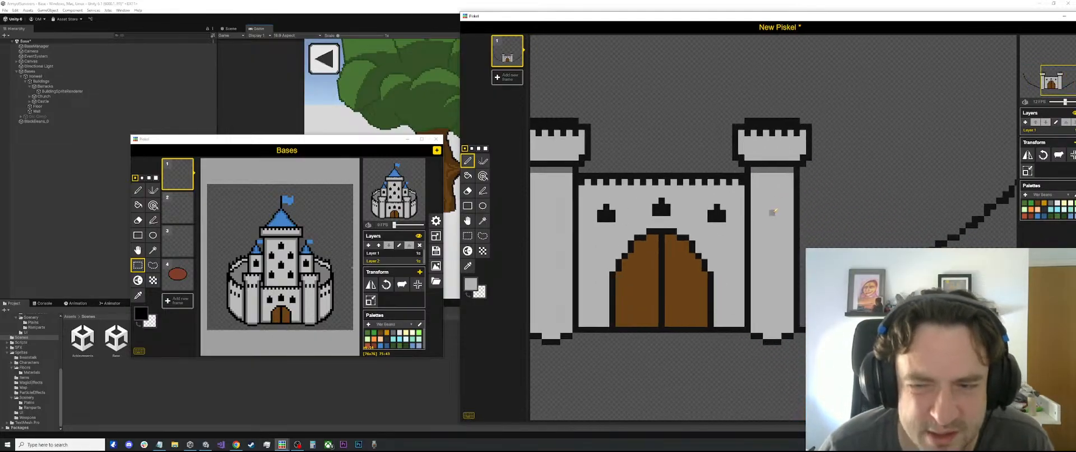
Sample the darker gray beneath the left tower's battlement and draw a sill under each of the three windows with the Pen tool
{"action": "scroll", "coordinate": [673, 246], "scroll_direction": "up", "scroll_amount": 2}
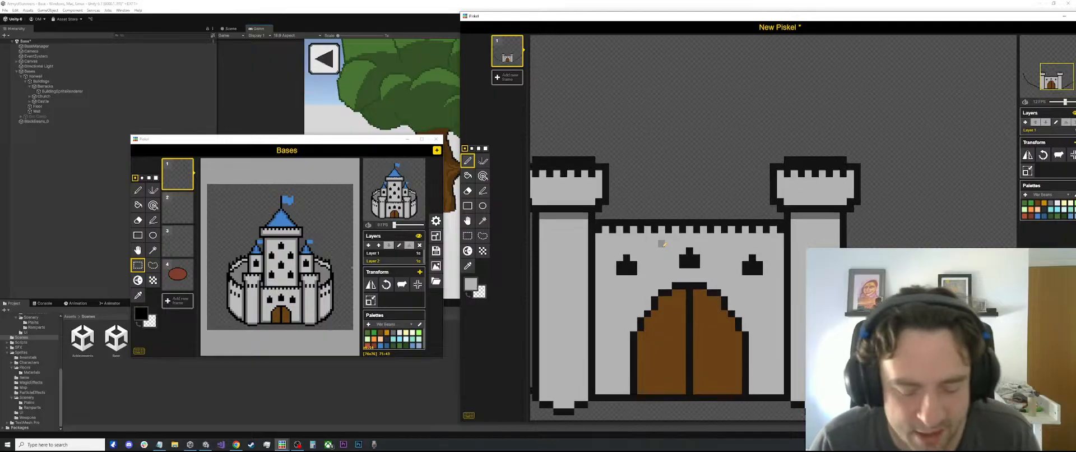
{"action": "key", "text": "o"}
{"action": "scroll", "coordinate": [601, 261], "scroll_direction": "down", "scroll_amount": 1}
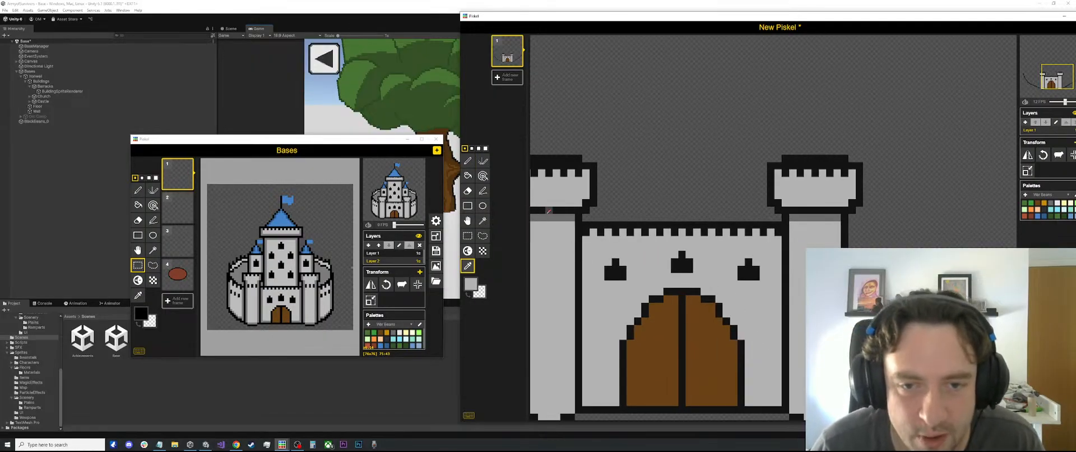
{"action": "left_click", "coordinate": [549, 213]}
{"action": "key", "text": "p"}
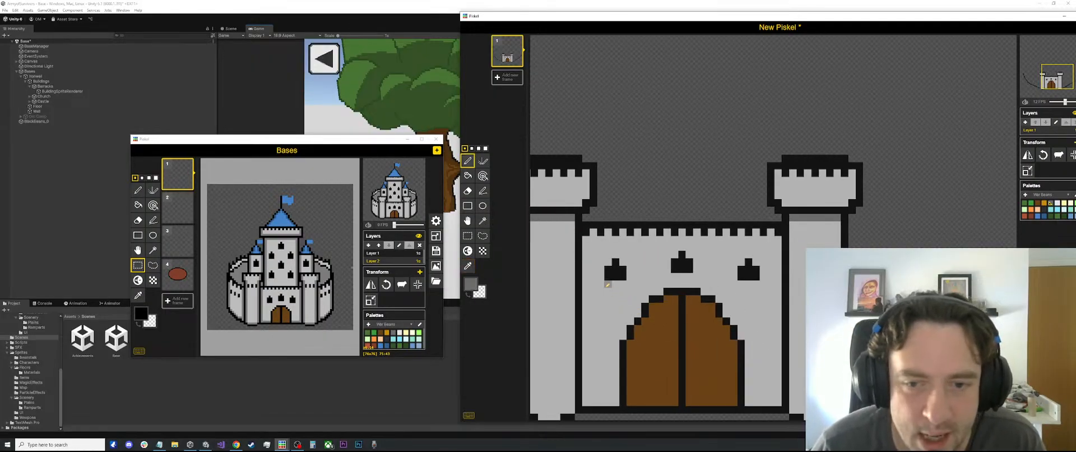
{"action": "mouse_move", "coordinate": [606, 282]}
{"action": "left_mouse_down"}
{"action": "mouse_move", "coordinate": [692, 273]}
{"action": "mouse_move", "coordinate": [755, 283]}
{"action": "left_mouse_up"}
{"action": "scroll", "coordinate": [703, 254], "scroll_direction": "down", "scroll_amount": 10}
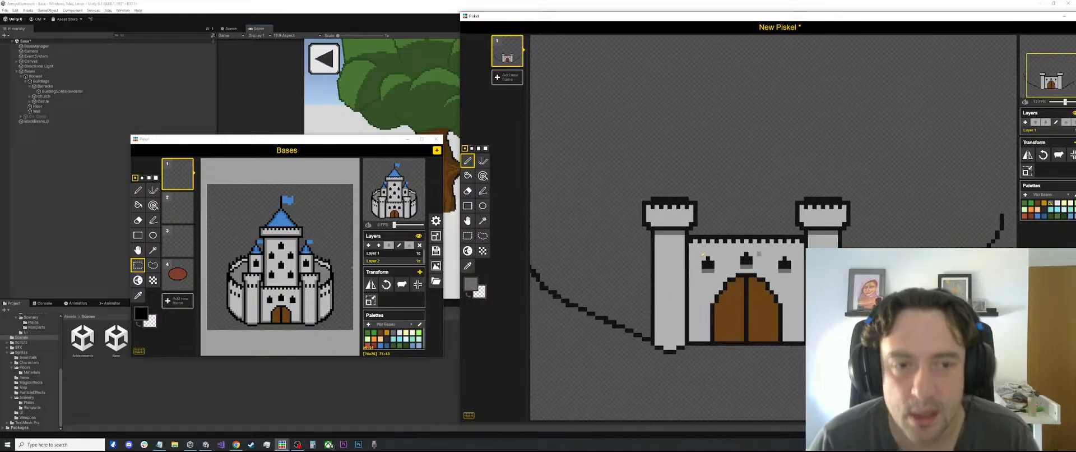
Reposition the new drawing's window and check its canvas resize settings
{"action": "left_click_drag", "start_coordinate": [700, 16], "coordinate": [607, 82]}
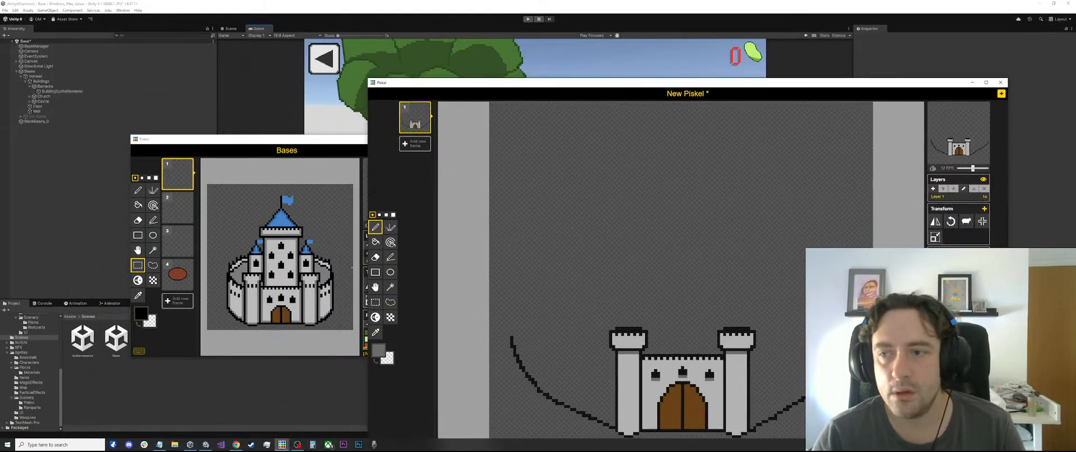
{"action": "left_click", "coordinate": [934, 237]}
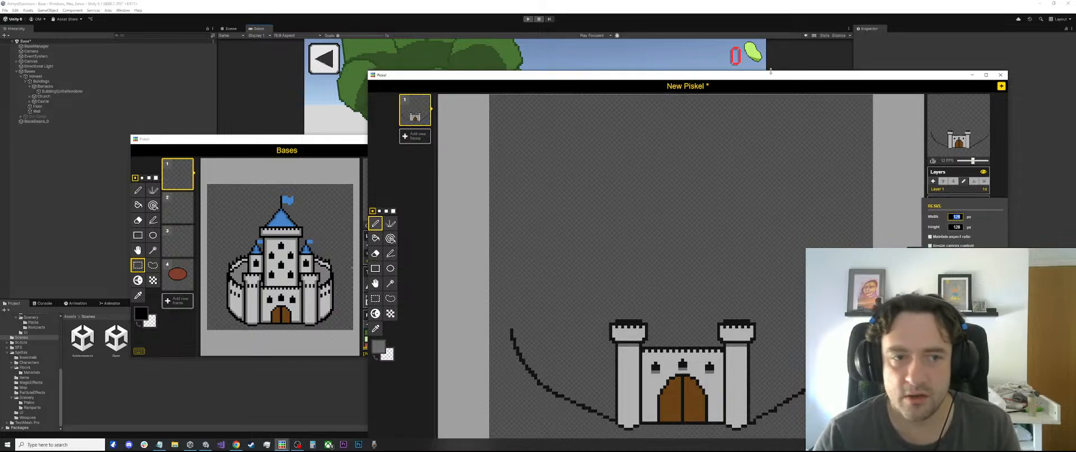
{"action": "left_click_drag", "start_coordinate": [693, 82], "coordinate": [762, 8]}
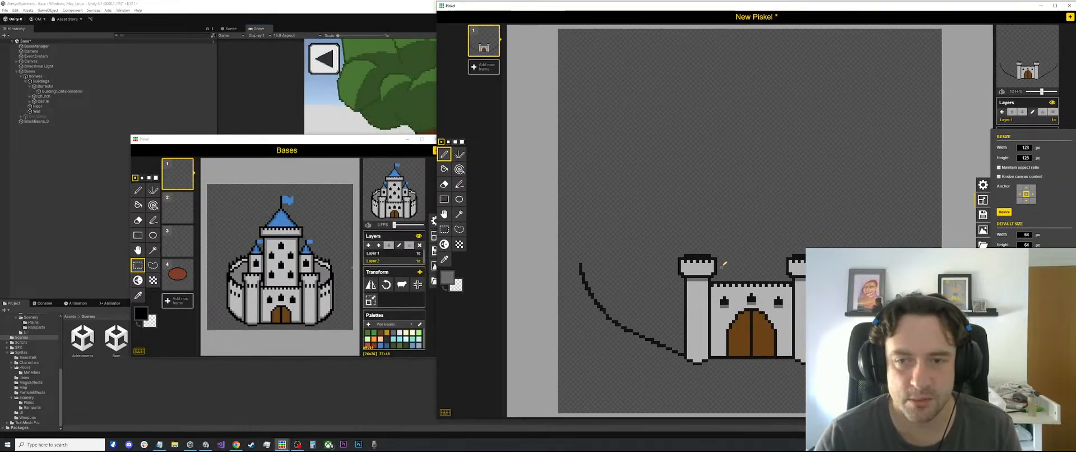
{"action": "left_click_drag", "start_coordinate": [720, 10], "coordinate": [638, 17]}
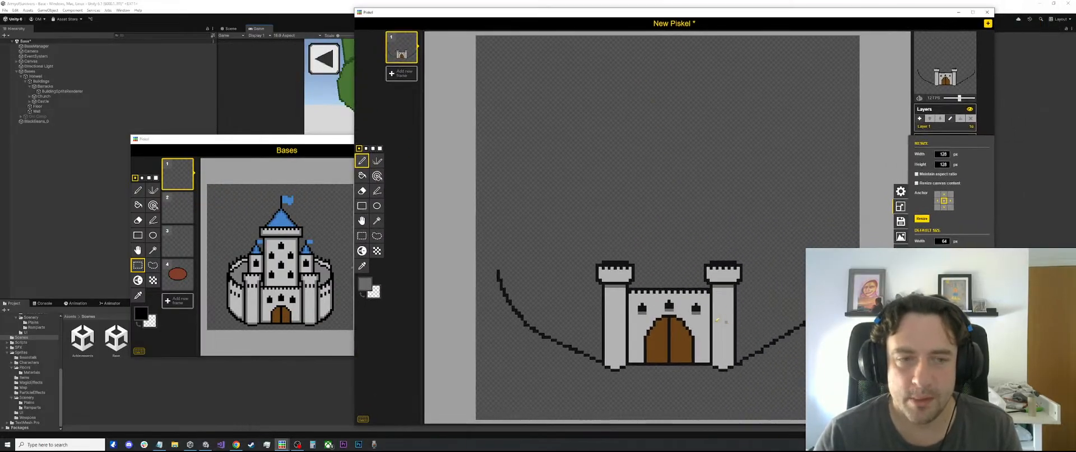
Erase the end of the curved outline at the right tower's base and redraw it in the sampled black with the Pen tool
{"action": "scroll", "coordinate": [723, 304], "scroll_direction": "up", "scroll_amount": 1}
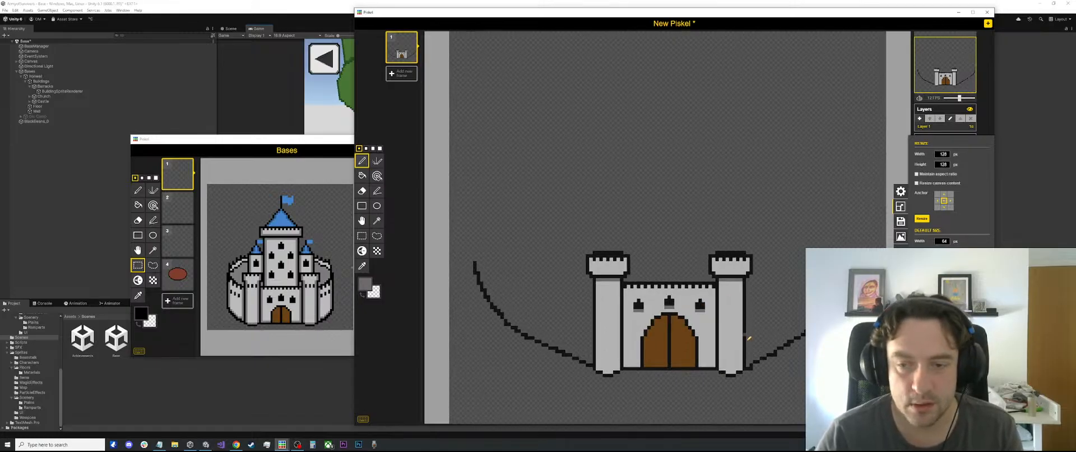
{"action": "key", "text": "e"}
{"action": "left_click", "coordinate": [753, 368]}
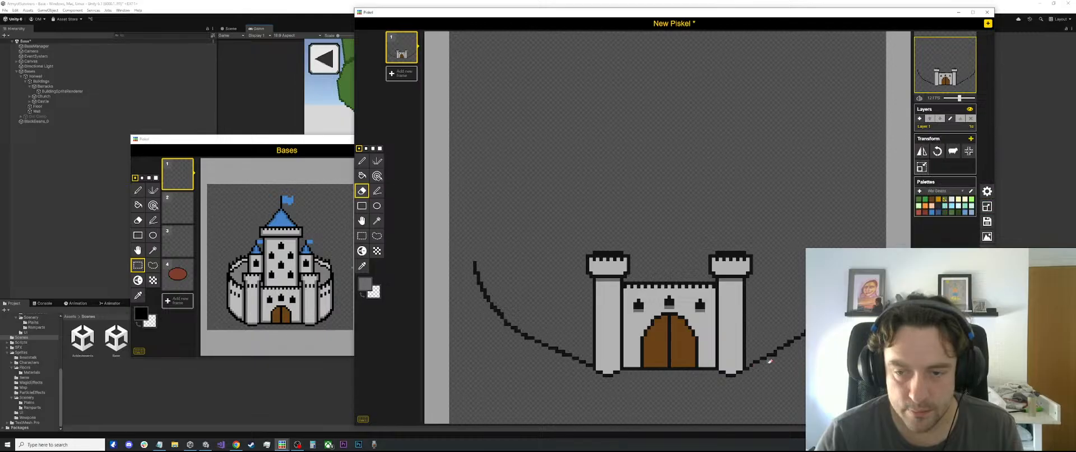
{"action": "scroll", "coordinate": [770, 361], "scroll_direction": "up", "scroll_amount": 1}
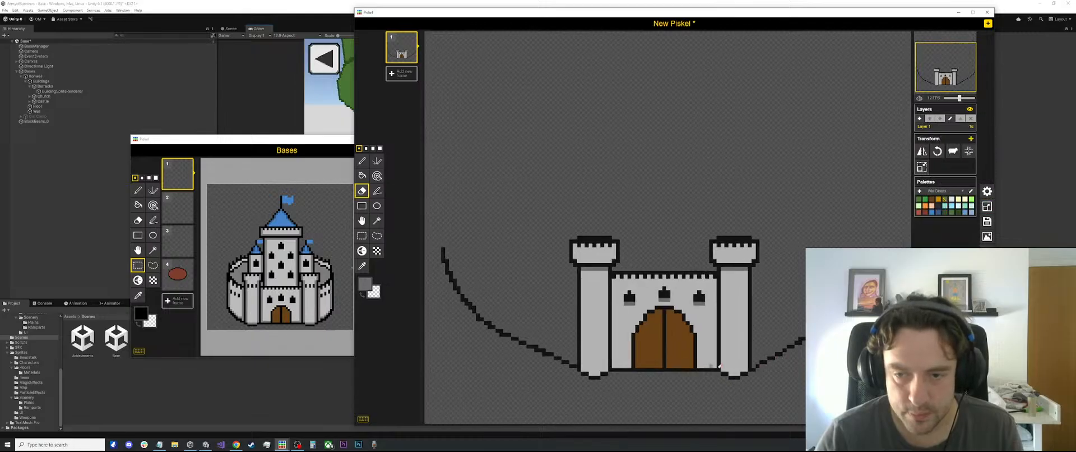
{"action": "scroll", "coordinate": [756, 365], "scroll_direction": "up", "scroll_amount": 1}
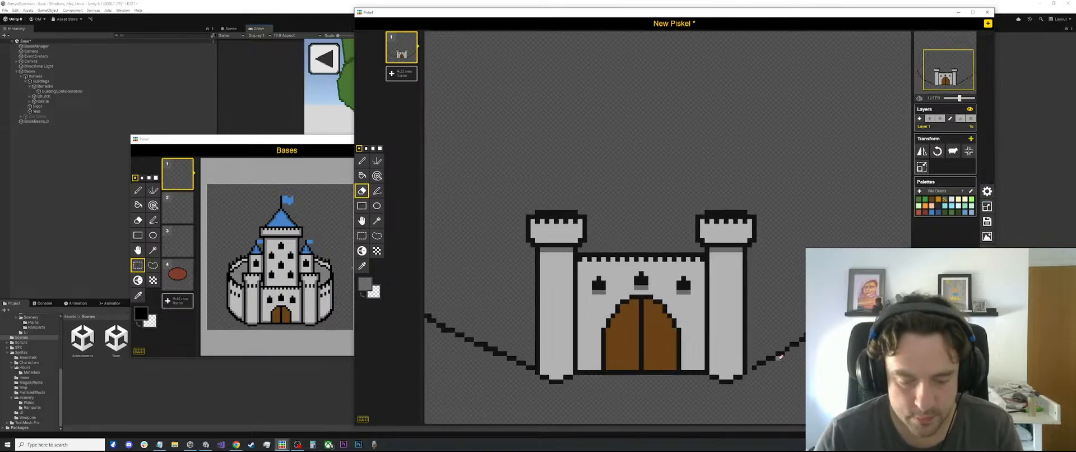
{"action": "key", "text": "o"}
{"action": "left_click", "coordinate": [756, 364]}
{"action": "key", "text": "p"}
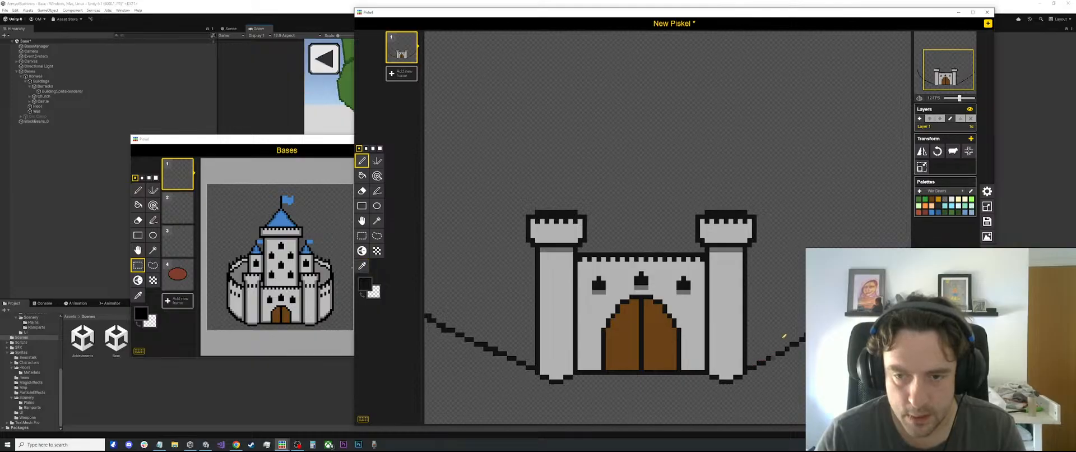
{"action": "scroll", "coordinate": [773, 359], "scroll_direction": "down", "scroll_amount": 2}
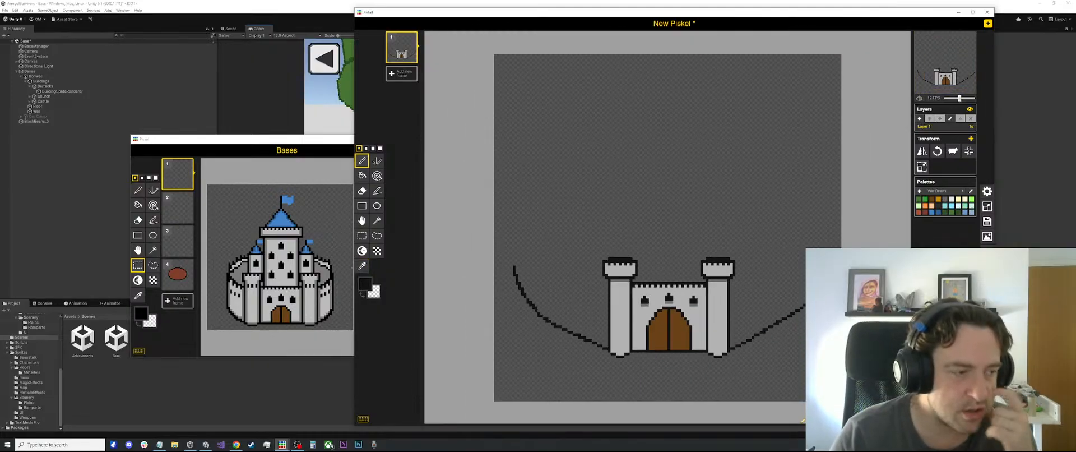
Move the Bases window farther away from the new drawing and return to the new drawing
{"action": "left_click", "coordinate": [253, 146]}
{"action": "left_click_drag", "start_coordinate": [254, 147], "coordinate": [196, 135]}
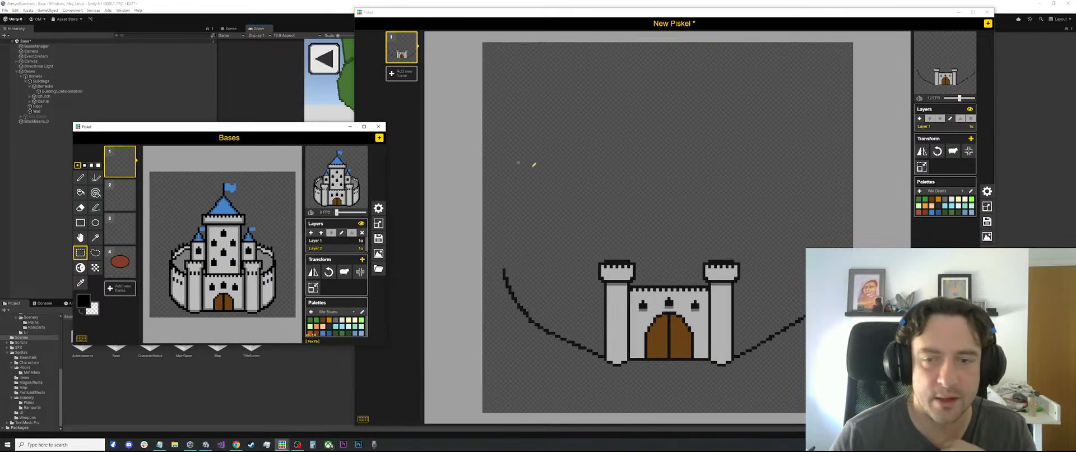
{"action": "scroll", "coordinate": [560, 196], "scroll_direction": "down", "scroll_amount": 4}
{"action": "left_click", "coordinate": [577, 266]}
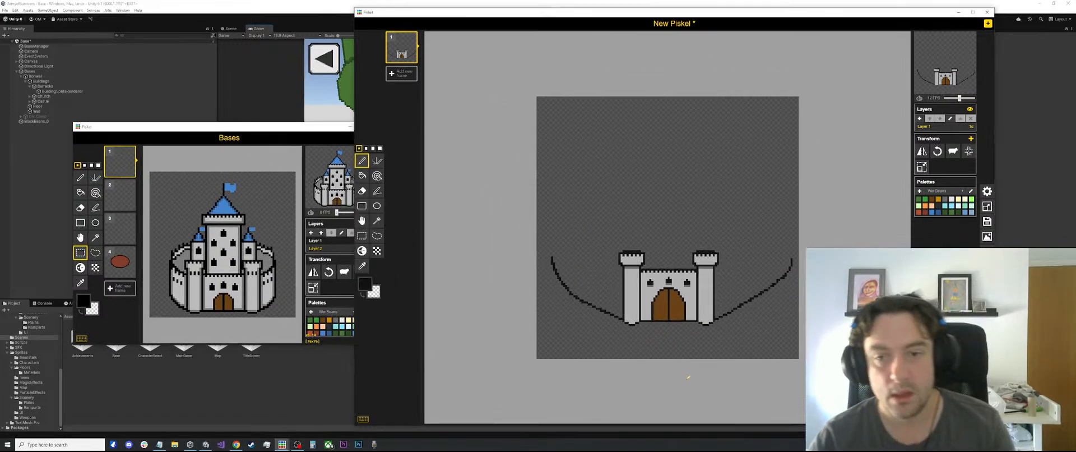
Examine the new gatehouse's size and the remaining canvas space against the Bases castle
{"action": "scroll", "coordinate": [688, 377], "scroll_direction": "up", "scroll_amount": 3}
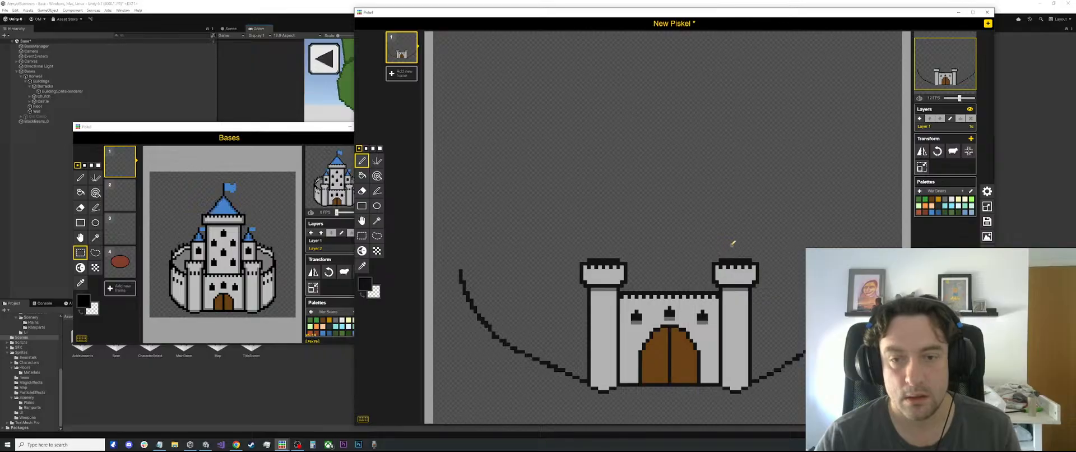
{"action": "scroll", "coordinate": [763, 237], "scroll_direction": "down", "scroll_amount": 1}
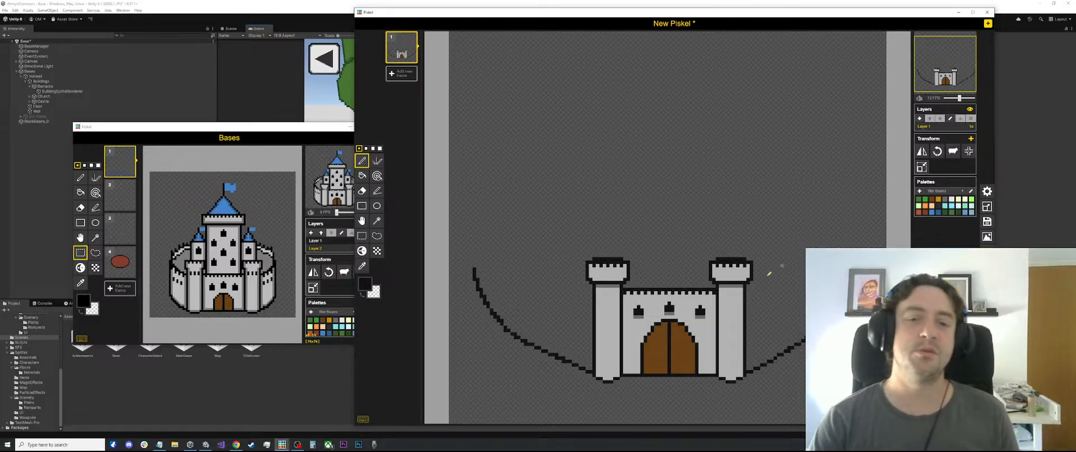
{"action": "scroll", "coordinate": [746, 285], "scroll_direction": "up", "scroll_amount": 2}
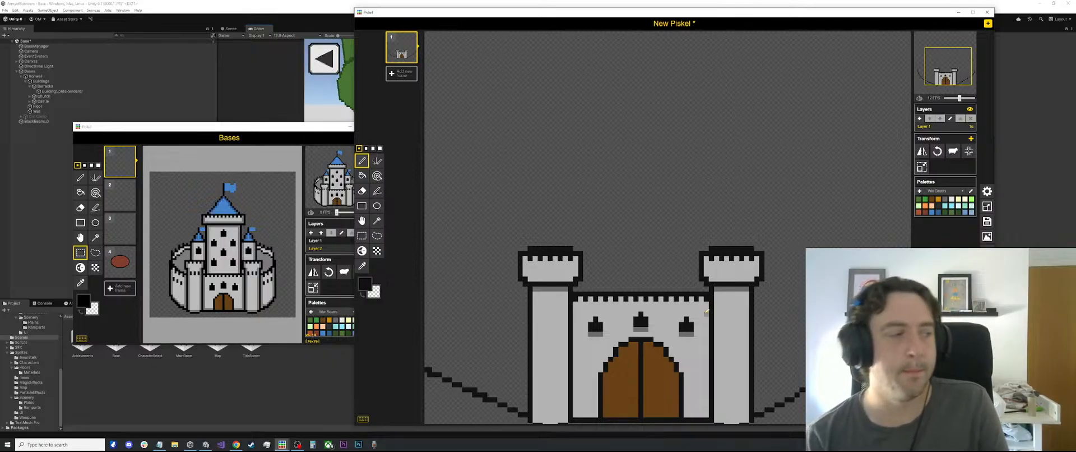
{"action": "scroll", "coordinate": [706, 311], "scroll_direction": "down", "scroll_amount": 2}
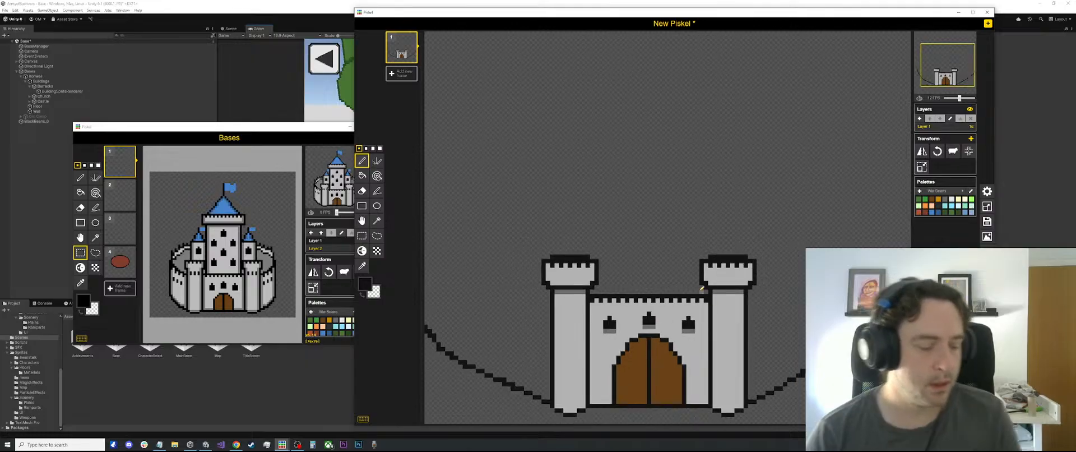
{"action": "scroll", "coordinate": [739, 307], "scroll_direction": "down", "scroll_amount": 1}
{"action": "scroll", "coordinate": [741, 306], "scroll_direction": "down", "scroll_amount": 1}
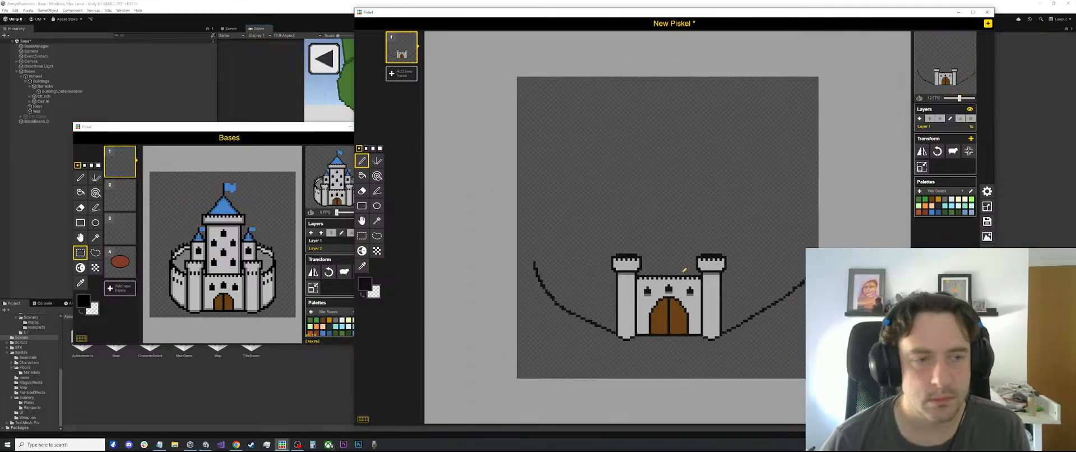
{"action": "scroll", "coordinate": [694, 259], "scroll_direction": "up", "scroll_amount": 1}
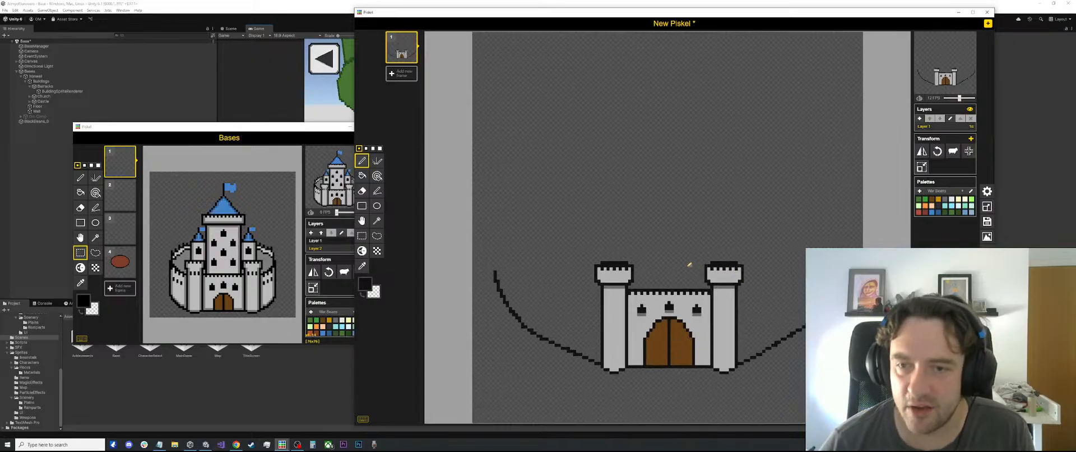
{"action": "scroll", "coordinate": [675, 269], "scroll_direction": "up", "scroll_amount": 1}
{"action": "scroll", "coordinate": [677, 271], "scroll_direction": "down", "scroll_amount": 1}
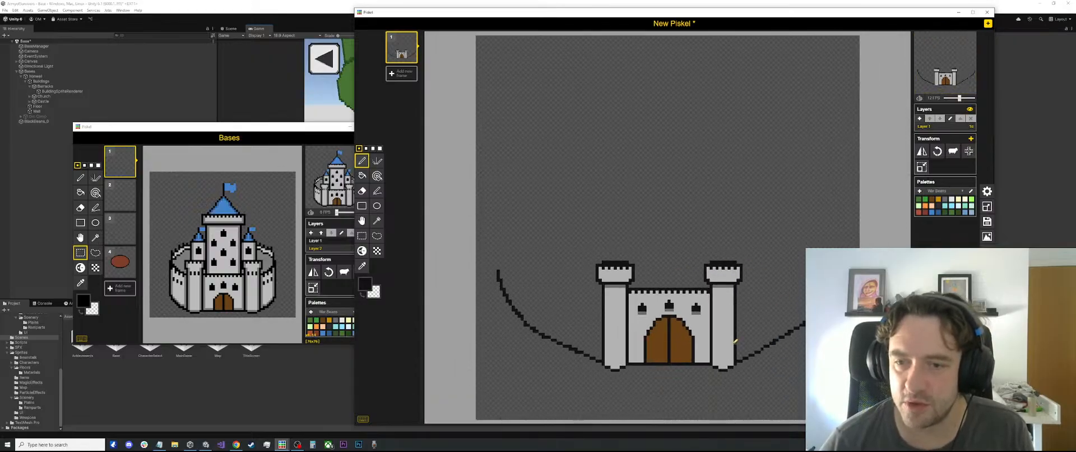
{"action": "scroll", "coordinate": [690, 337], "scroll_direction": "up", "scroll_amount": 1}
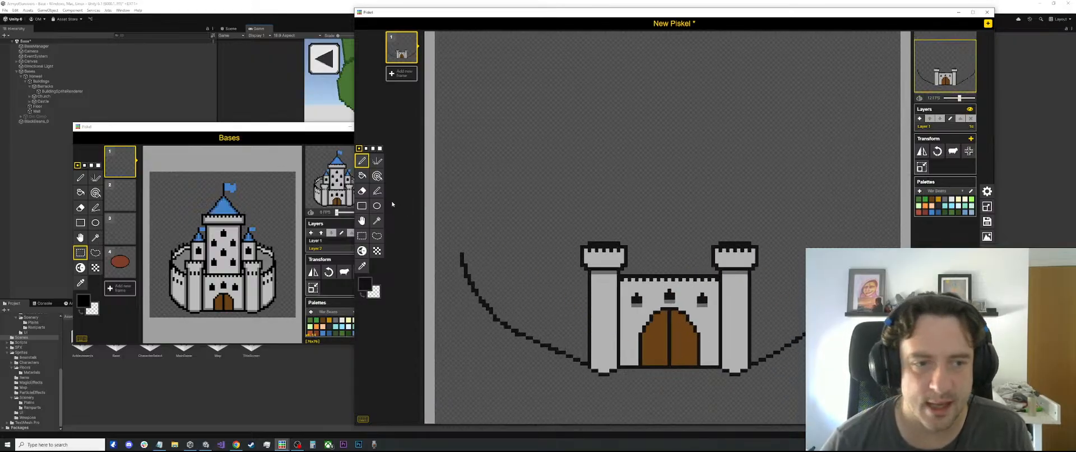
{"action": "scroll", "coordinate": [600, 199], "scroll_direction": "down", "scroll_amount": 2}
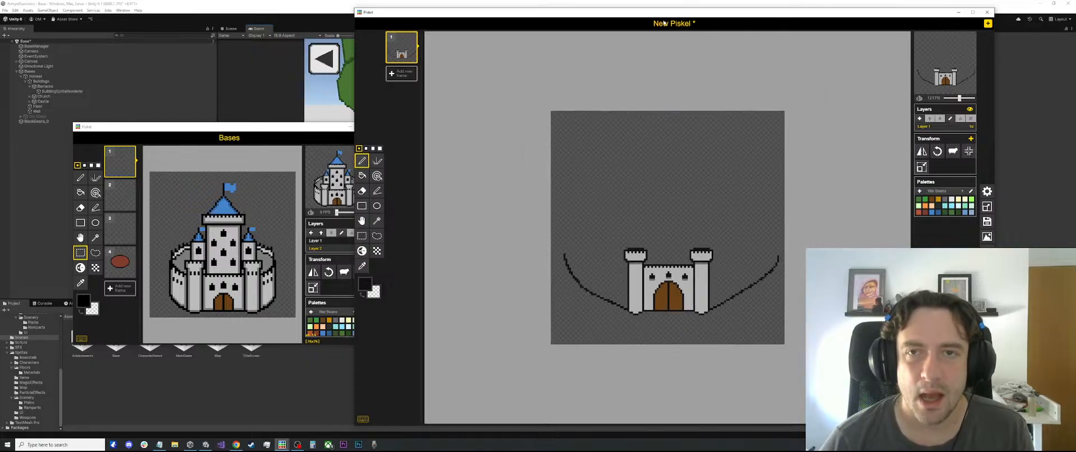
Move the castle drawing aside and resize the other new sprite's canvas to 512 × 512 px
{"action": "left_click_drag", "start_coordinate": [654, 16], "coordinate": [341, 32]}
{"action": "left_click", "coordinate": [813, 110]}
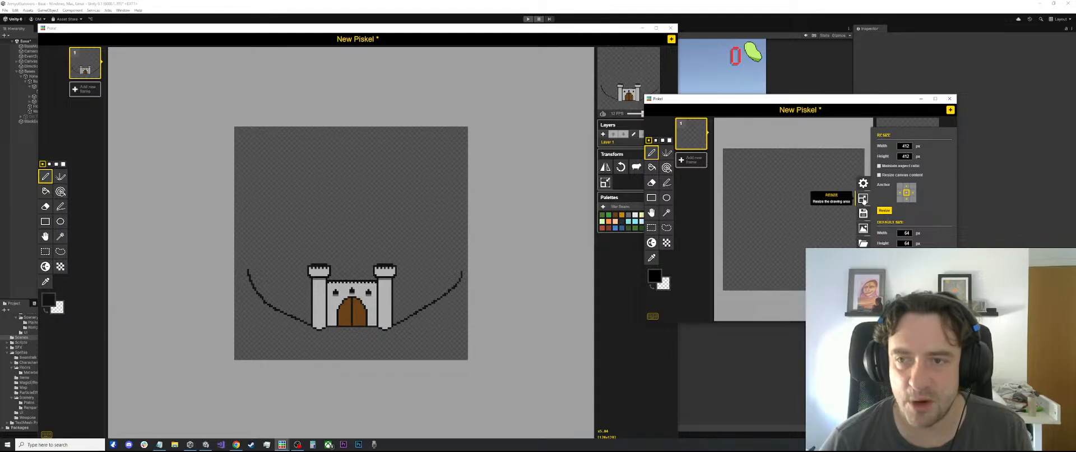
{"action": "left_click", "coordinate": [885, 210]}
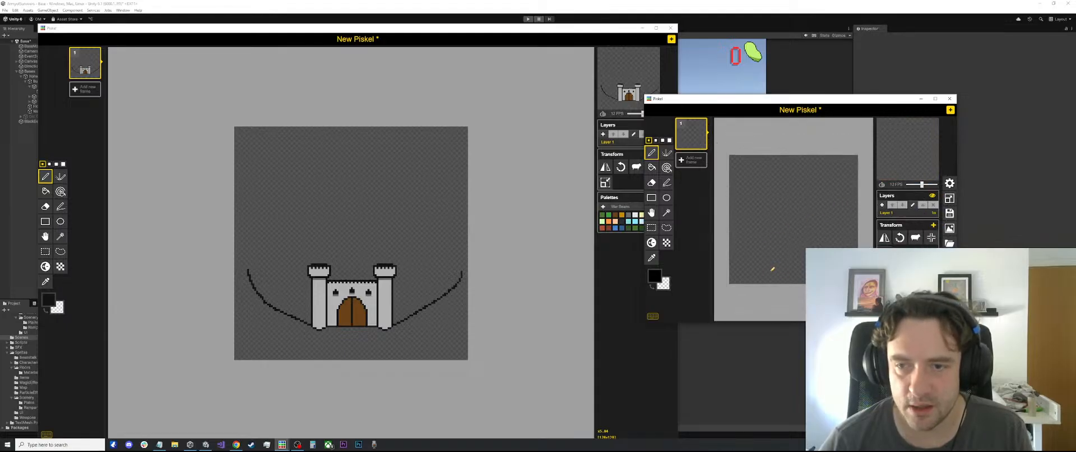
Place the blank sprite's window beside the castle drawing and enlarge it to a similar size
{"action": "scroll", "coordinate": [775, 230], "scroll_direction": "up", "scroll_amount": 3}
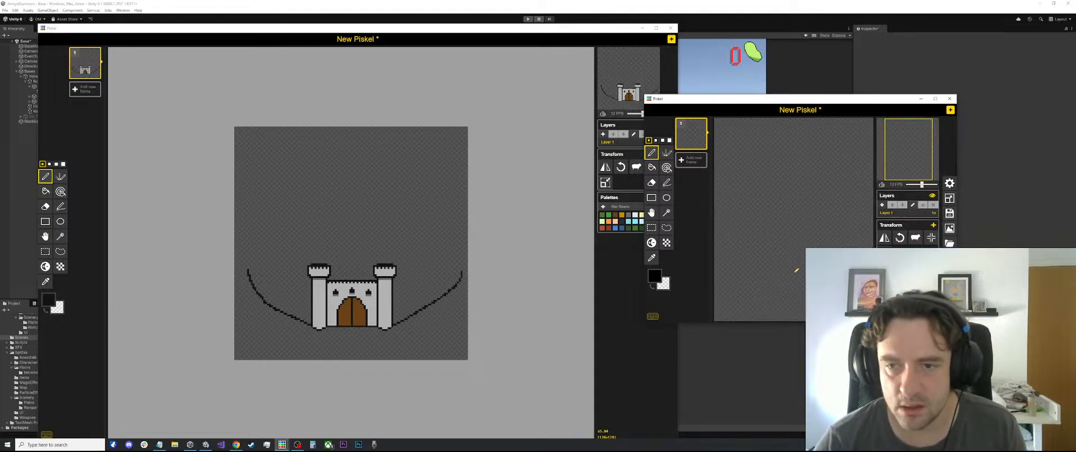
{"action": "left_click_drag", "start_coordinate": [792, 100], "coordinate": [640, 18]}
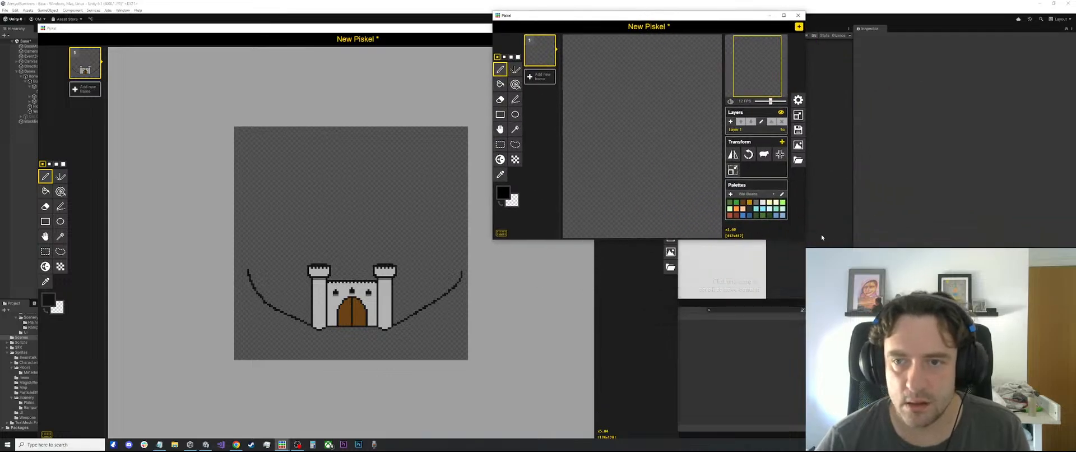
{"action": "left_click_drag", "start_coordinate": [803, 239], "coordinate": [1060, 419]}
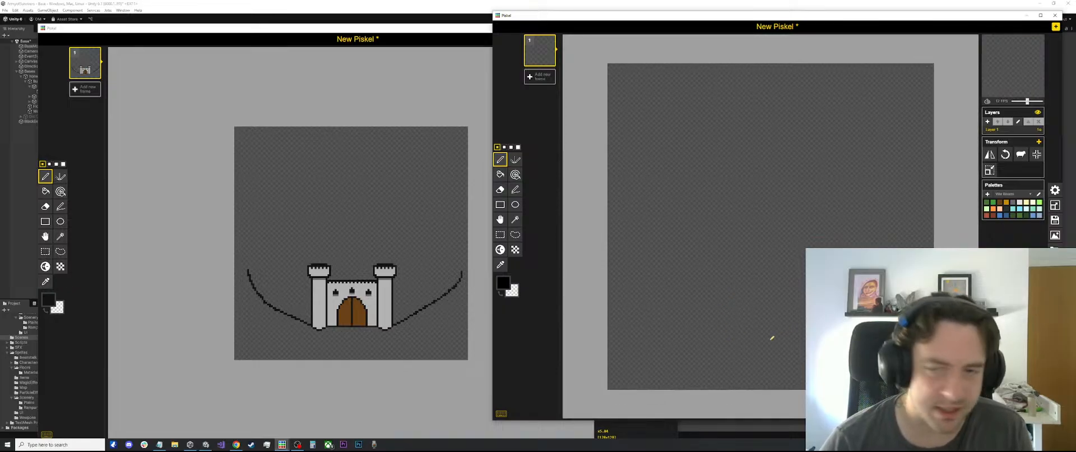
Check the castle drawing's canvas size and move its window over the blank sprite's, beside the Bases castle
{"action": "left_click", "coordinate": [195, 28]}
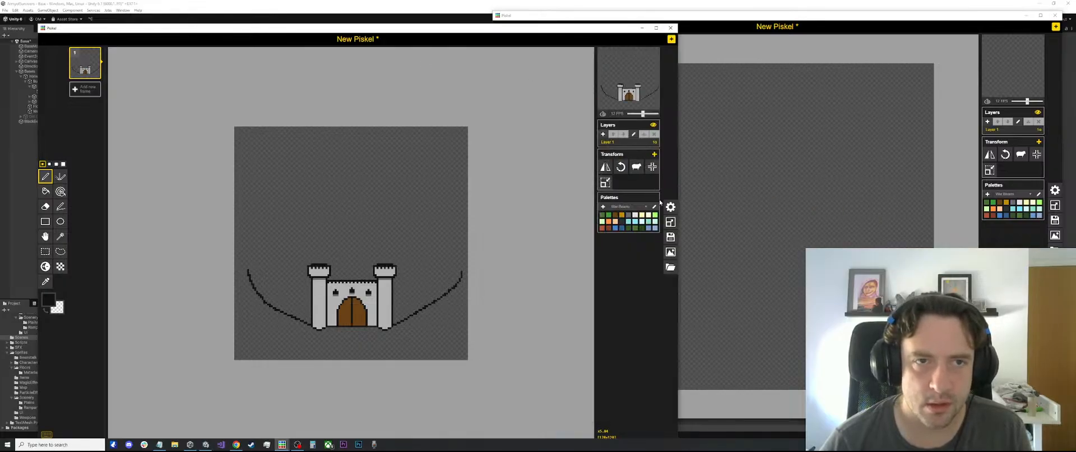
{"action": "left_click", "coordinate": [670, 222]}
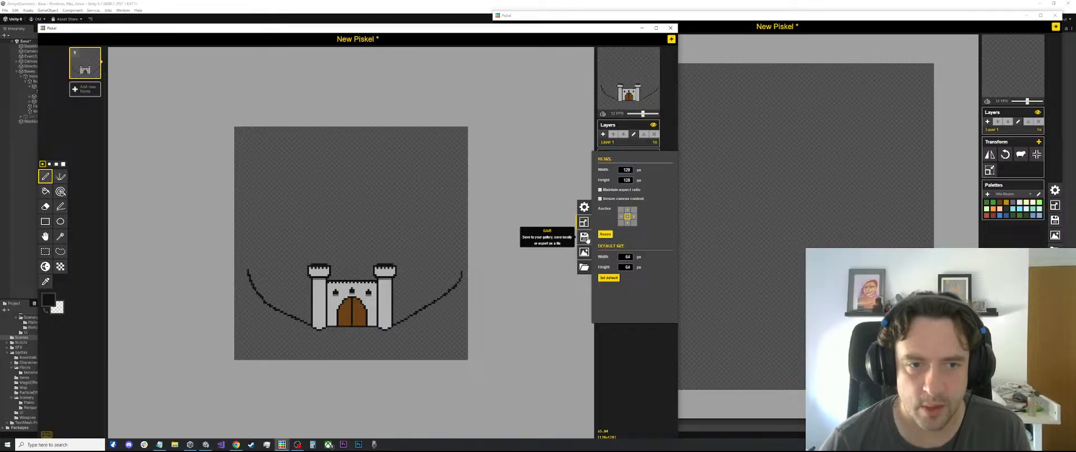
{"action": "left_click", "coordinate": [583, 223]}
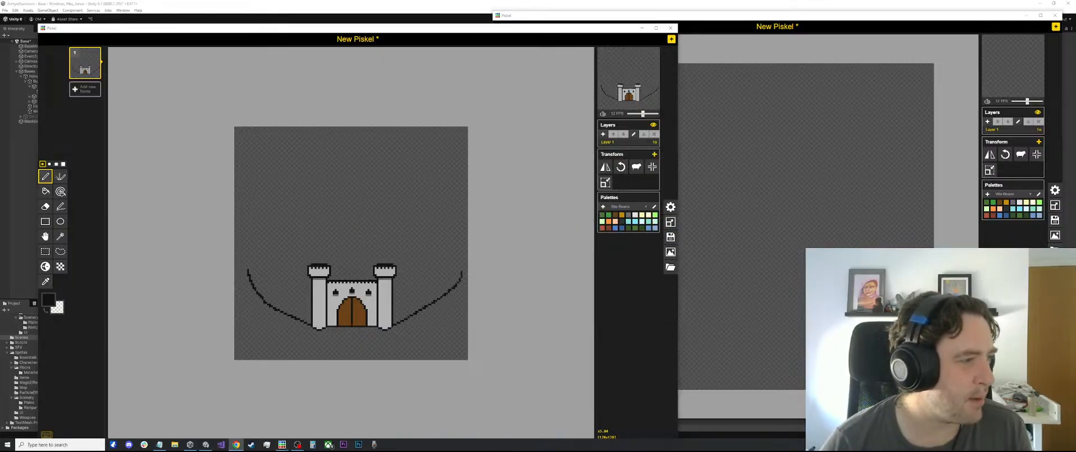
{"action": "left_click_drag", "start_coordinate": [546, 31], "coordinate": [882, 19]}
{"action": "scroll", "coordinate": [657, 275], "scroll_direction": "up", "scroll_amount": 3}
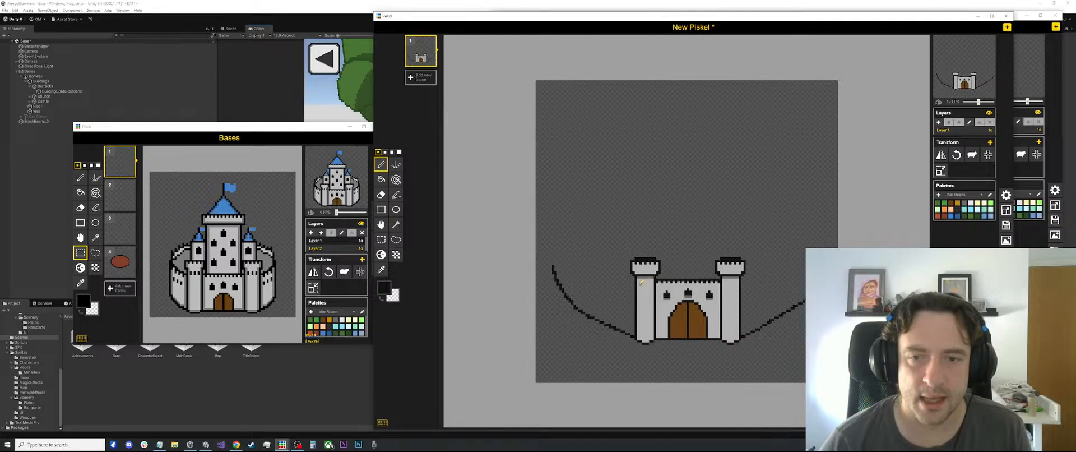
Switch the Bases sprite to Layer 1 and measure the width of its castle's left gate tower with a rectangular selection
{"action": "scroll", "coordinate": [192, 264], "scroll_direction": "up", "scroll_amount": 9}
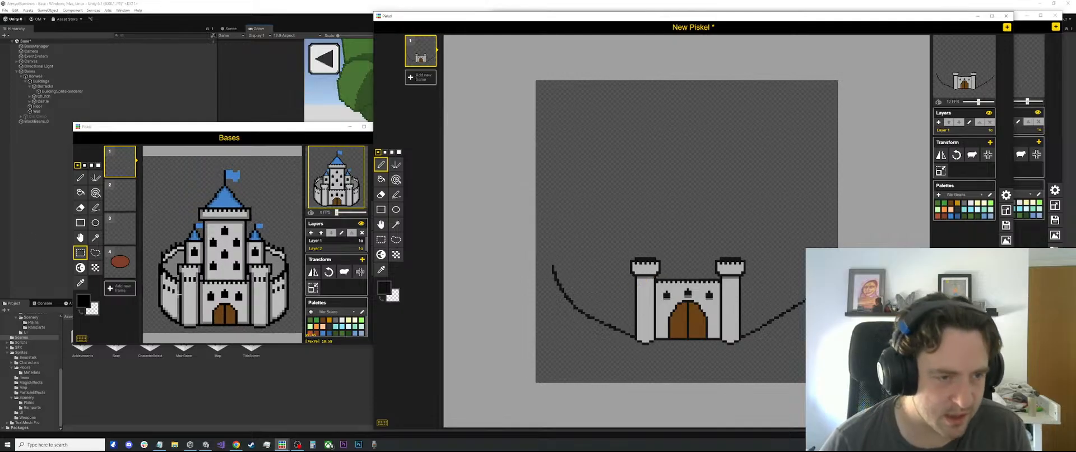
{"action": "left_click_drag", "start_coordinate": [187, 296], "coordinate": [206, 299]}
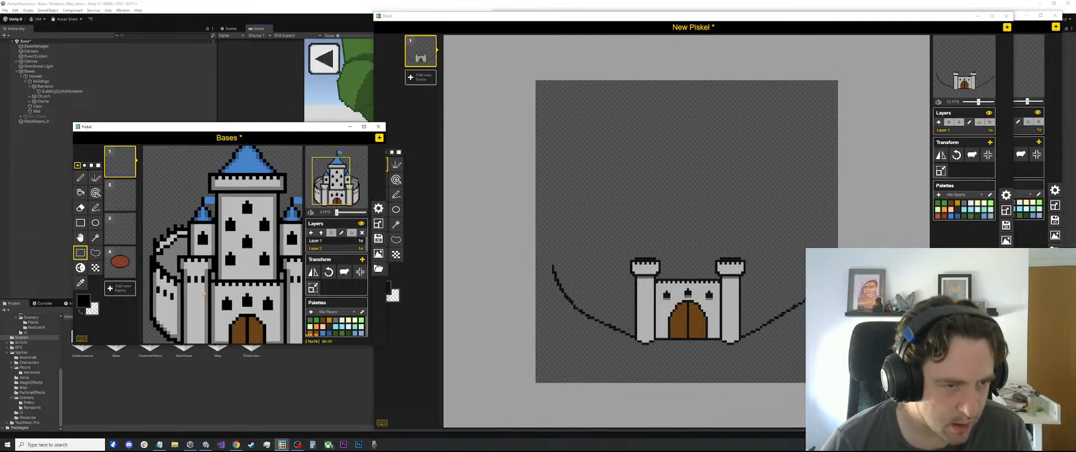
{"action": "left_click", "coordinate": [183, 298]}
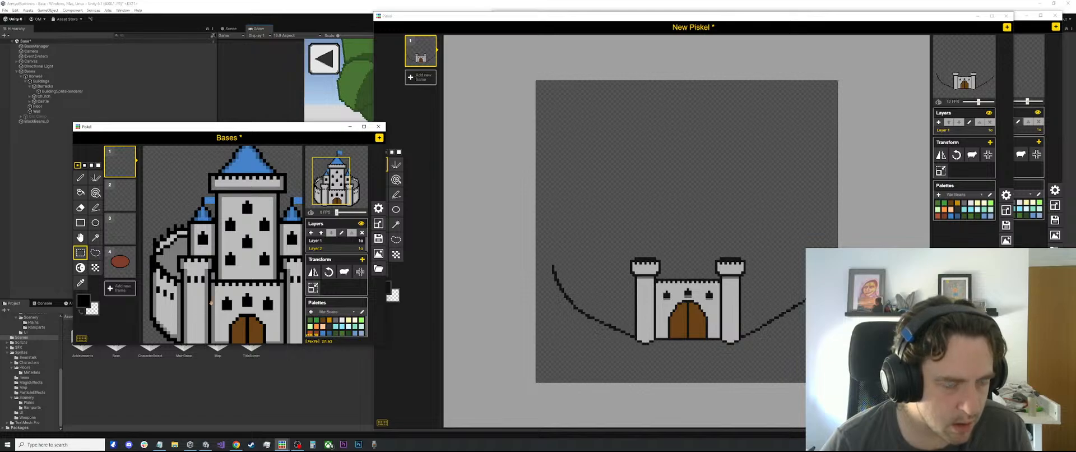
{"action": "scroll", "coordinate": [183, 298], "scroll_direction": "down", "scroll_amount": 10}
{"action": "left_click", "coordinate": [341, 241]}
{"action": "scroll", "coordinate": [191, 294], "scroll_direction": "up", "scroll_amount": 3}
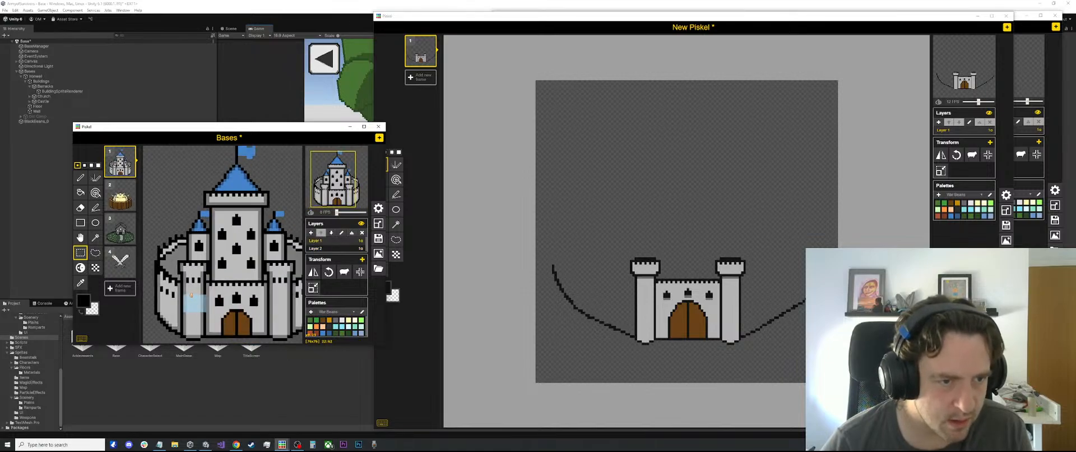
{"action": "left_click", "coordinate": [181, 287]}
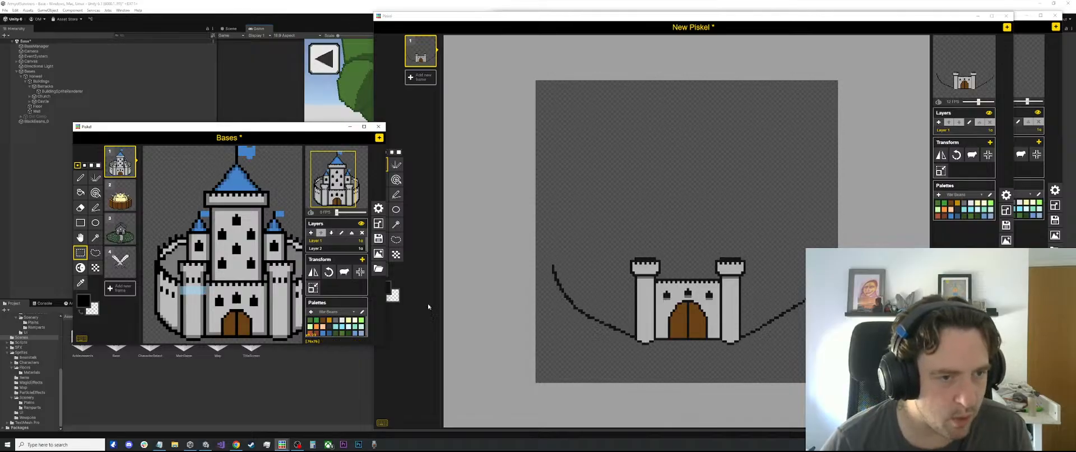
Measure the width of the new gatehouse's left tower with a rectangular selection for comparison
{"action": "left_click", "coordinate": [617, 298]}
{"action": "scroll", "coordinate": [622, 303], "scroll_direction": "up", "scroll_amount": 1}
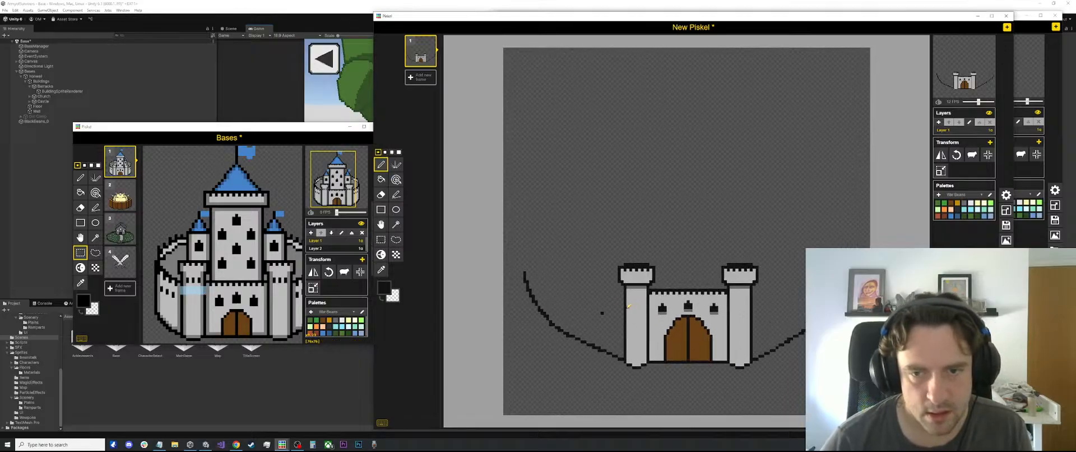
{"action": "key", "text": "s"}
{"action": "left_click_drag", "start_coordinate": [623, 306], "coordinate": [649, 311]}
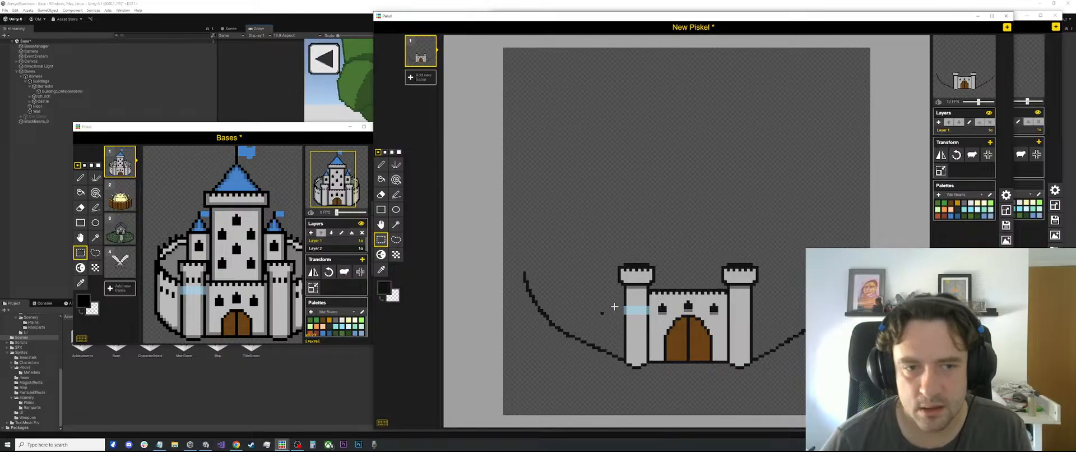
Delete the stray black pixel beside the new gatehouse's left tower
{"action": "left_click", "coordinate": [590, 294]}
{"action": "left_click_drag", "start_coordinate": [608, 304], "coordinate": [593, 313]}
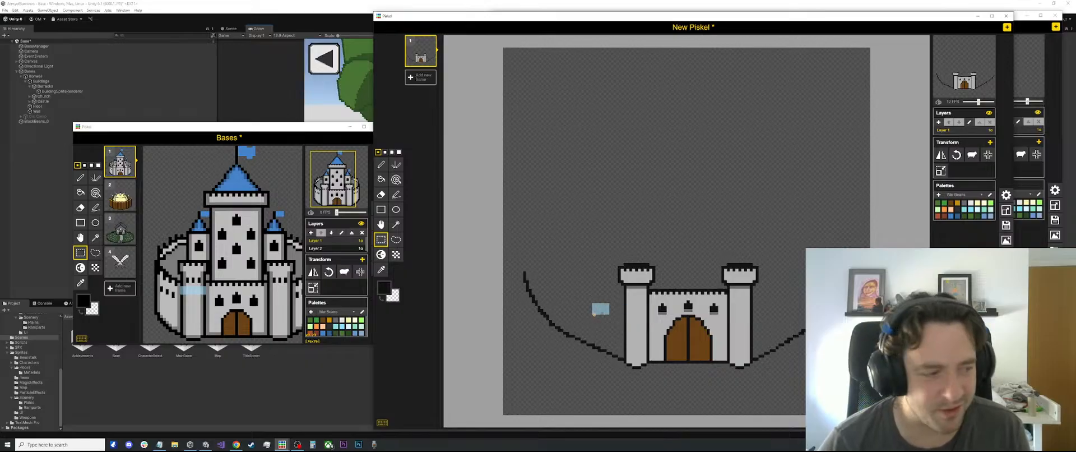
{"action": "key", "text": "Delete"}
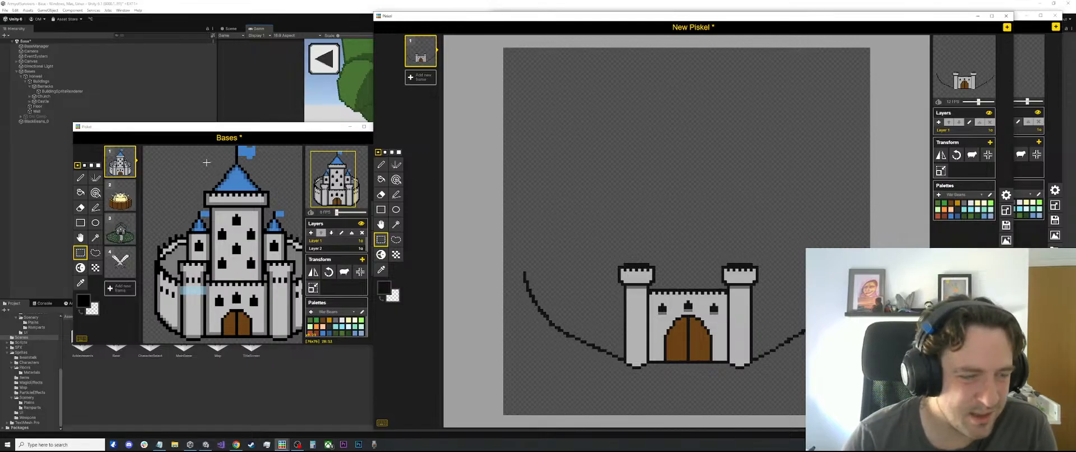
{"action": "scroll", "coordinate": [461, 100], "scroll_direction": "down", "scroll_amount": 1}
{"action": "scroll", "coordinate": [480, 48], "scroll_direction": "down", "scroll_amount": 1}
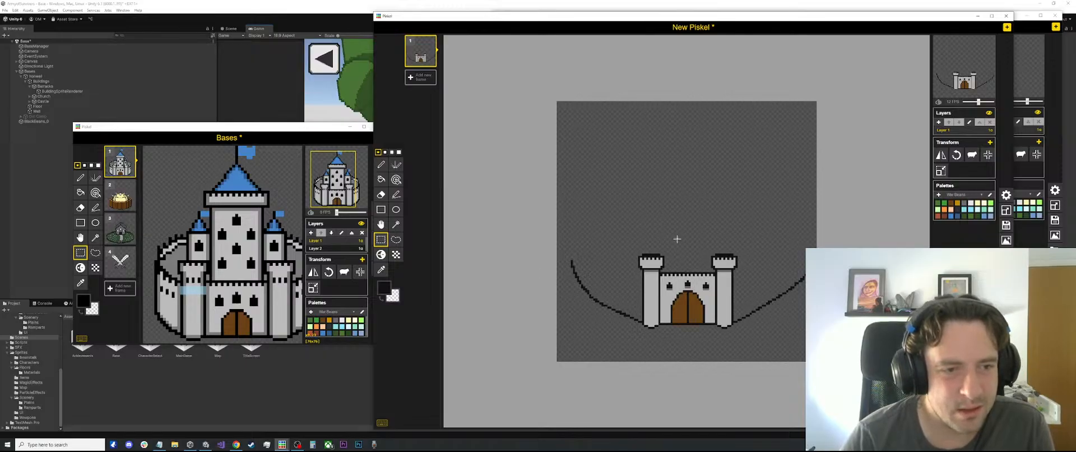
Move the Bases window clear of the castle drawing and bring both windows back in front of Unity
{"action": "left_click_drag", "start_coordinate": [331, 128], "coordinate": [274, 217]}
{"action": "left_click", "coordinate": [350, 143]}
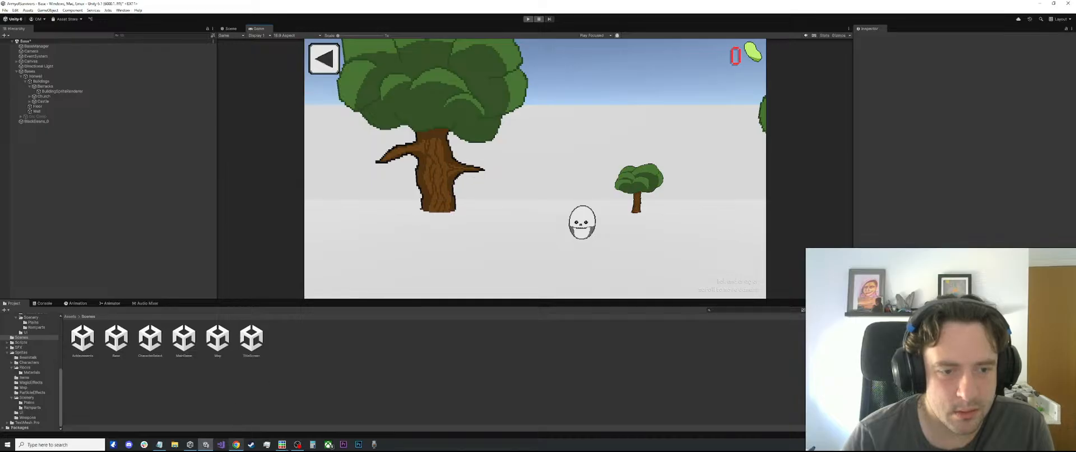
{"action": "mouse_move", "coordinate": [281, 444]}
{"action": "left_click", "coordinate": [306, 421]}
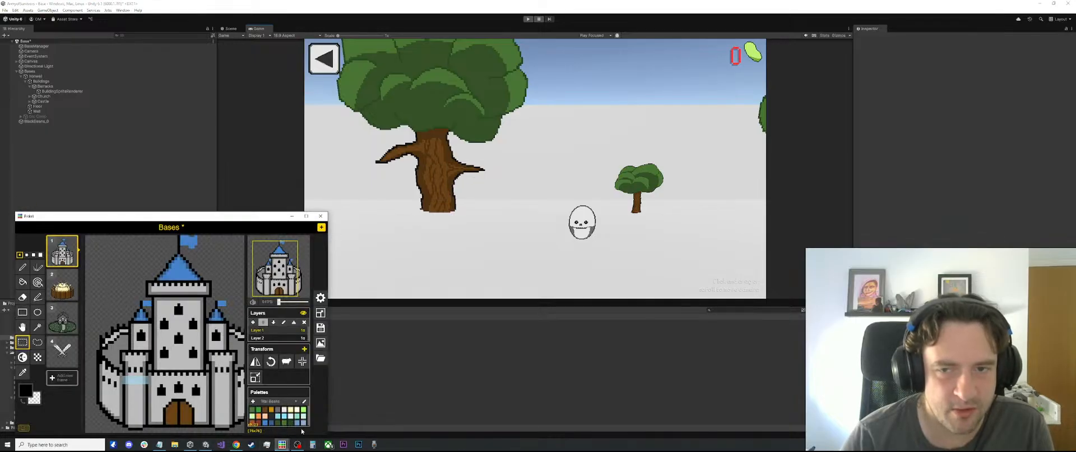
{"action": "mouse_move", "coordinate": [289, 443]}
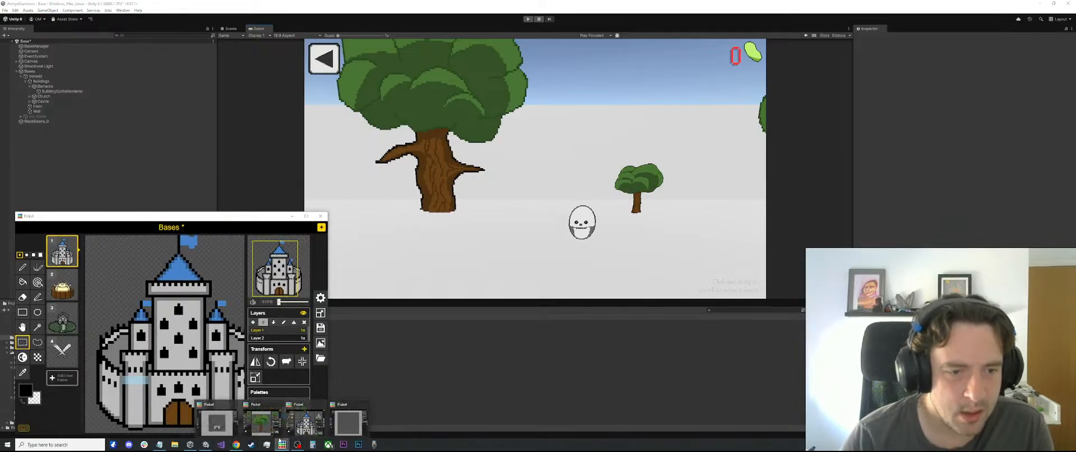
{"action": "left_click", "coordinate": [352, 422]}
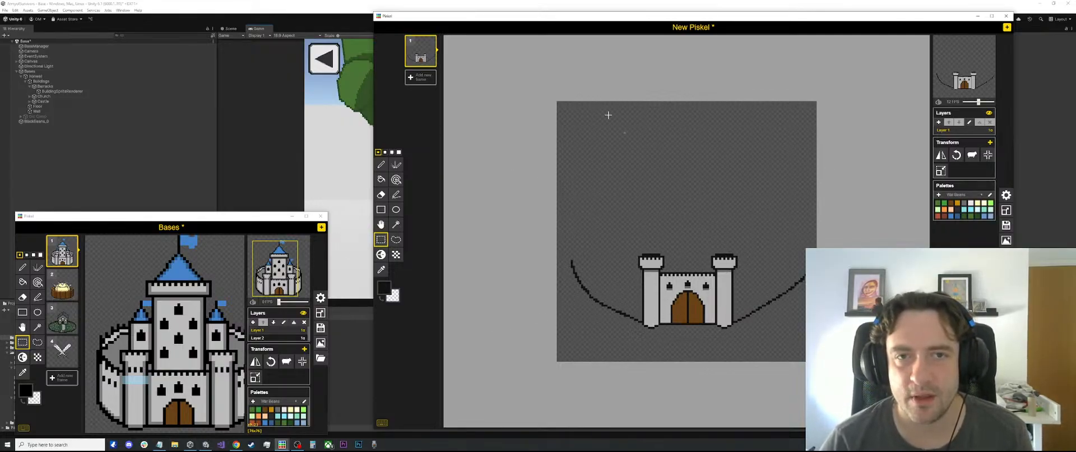
Add a blank second frame to the castle drawing, set the preview to 0 FPS, and make the new frame active
{"action": "left_click", "coordinate": [426, 78]}
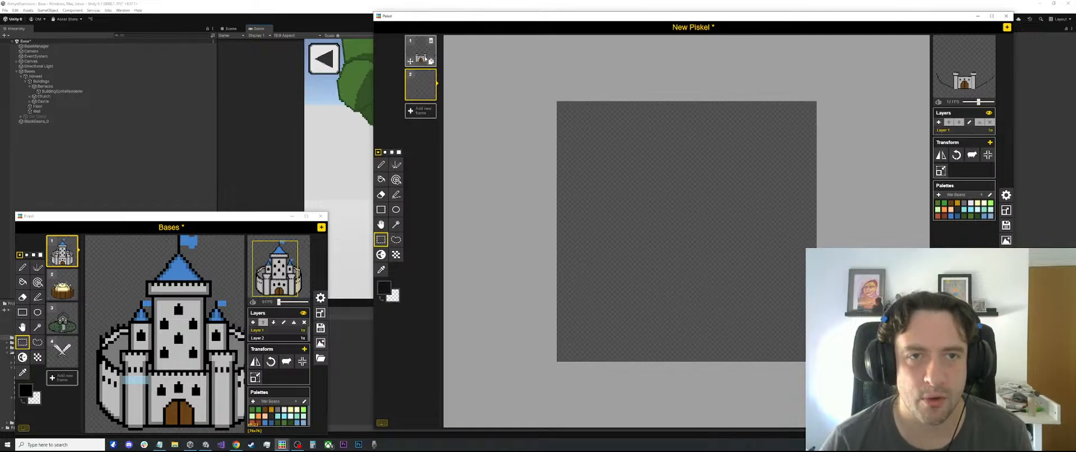
{"action": "left_click_drag", "start_coordinate": [970, 106], "coordinate": [963, 102]}
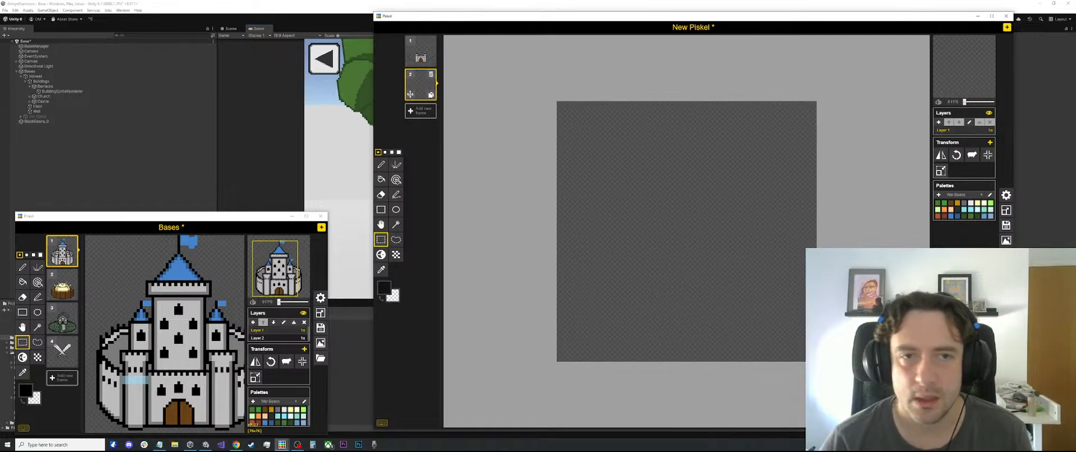
{"action": "left_click", "coordinate": [420, 52]}
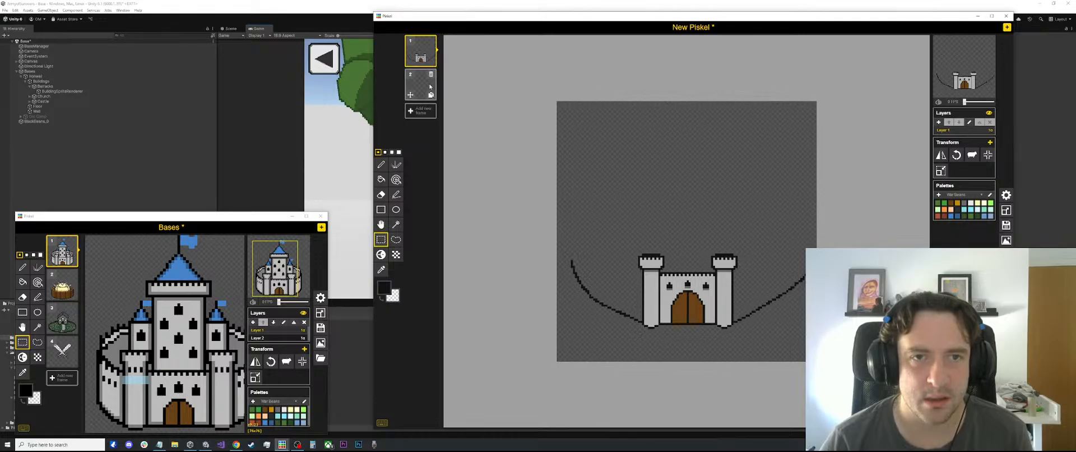
{"action": "left_click", "coordinate": [424, 87]}
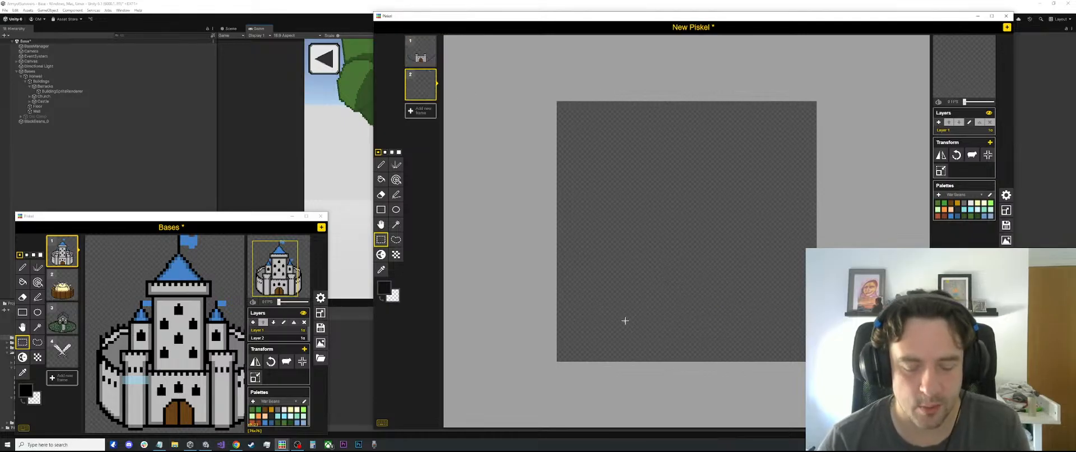
Measure the Bases castle's gate width and mark out a wider gate area low on the new frame with a rectangular selection
{"action": "key", "text": "l"}
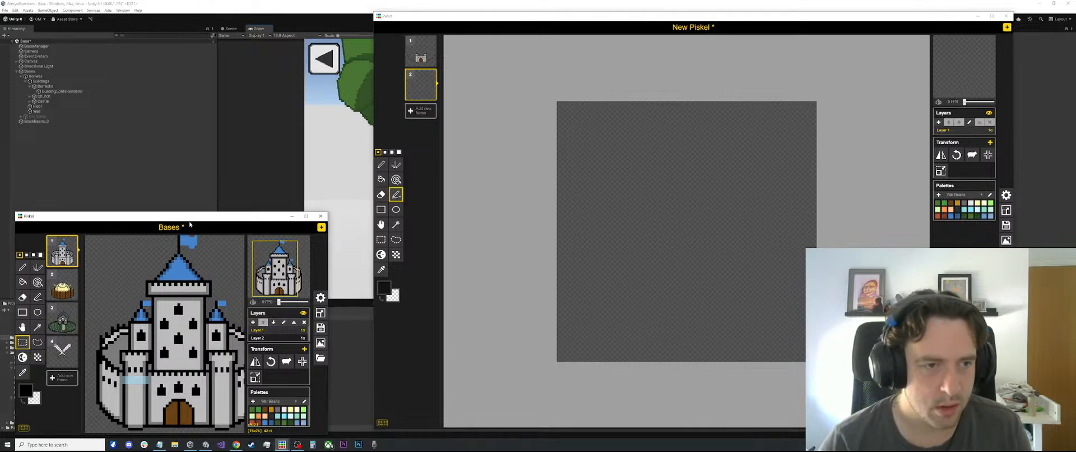
{"action": "left_click_drag", "start_coordinate": [162, 413], "coordinate": [194, 419]}
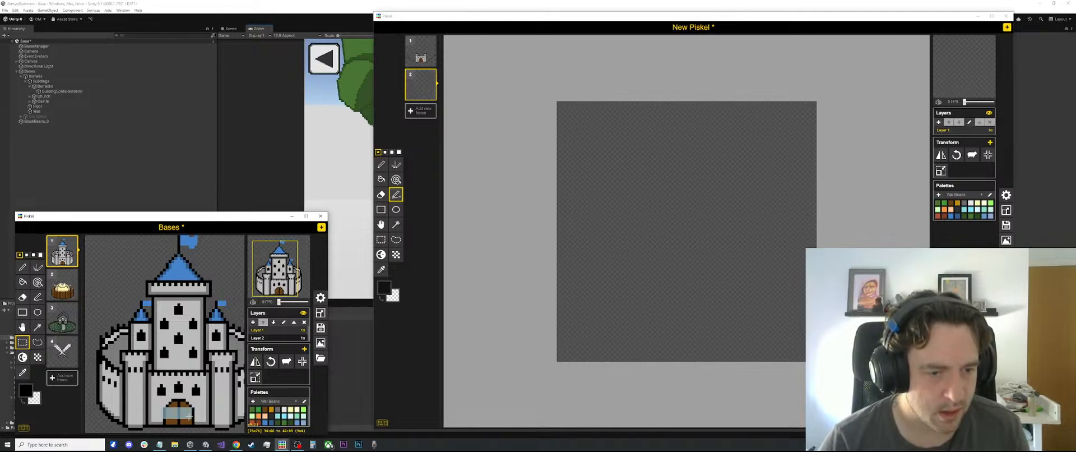
{"action": "left_click_drag", "start_coordinate": [193, 415], "coordinate": [195, 419]}
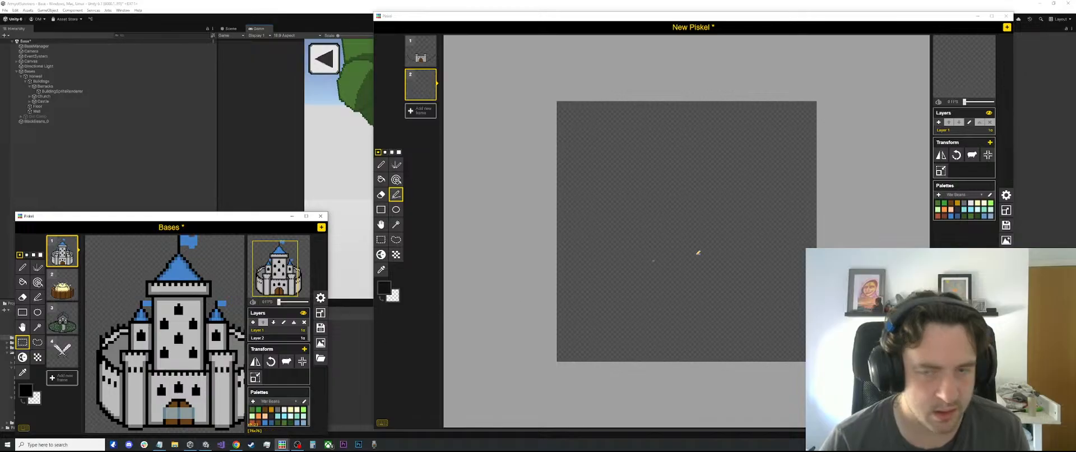
{"action": "left_click", "coordinate": [736, 250]}
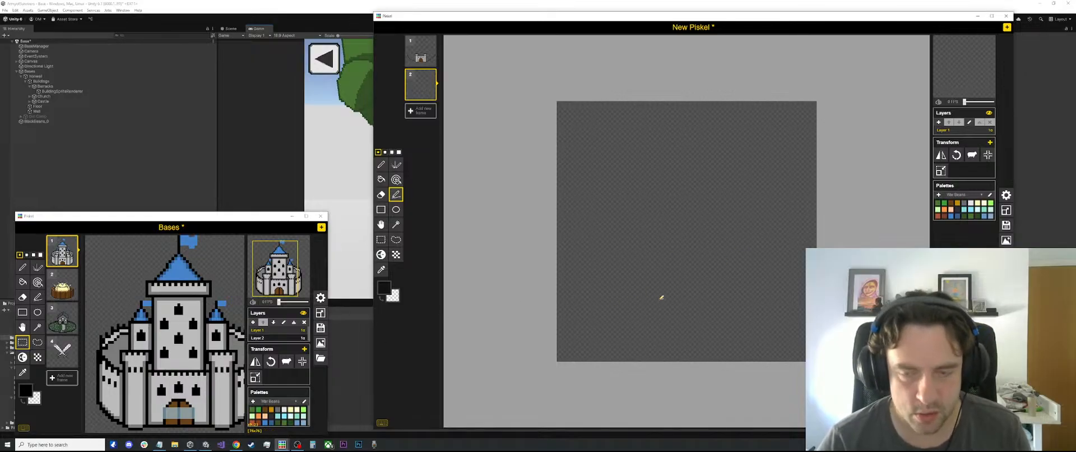
{"action": "key", "text": "s"}
{"action": "mouse_move", "coordinate": [654, 307]}
{"action": "left_mouse_down"}
{"action": "mouse_move", "coordinate": [733, 327]}
{"action": "mouse_move", "coordinate": [667, 317]}
{"action": "mouse_move", "coordinate": [734, 317]}
{"action": "left_mouse_up"}
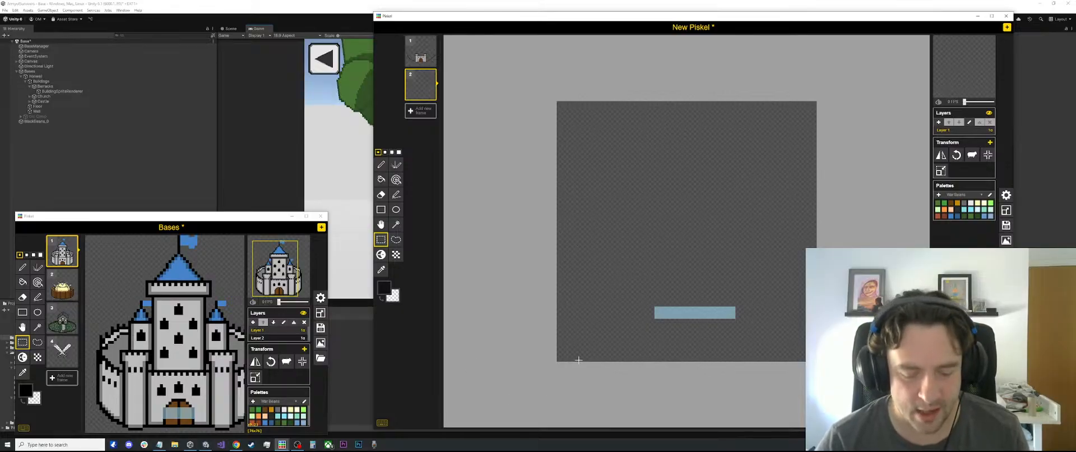
{"action": "key", "text": "l"}
{"action": "left_click_drag", "start_coordinate": [570, 348], "coordinate": [808, 344]}
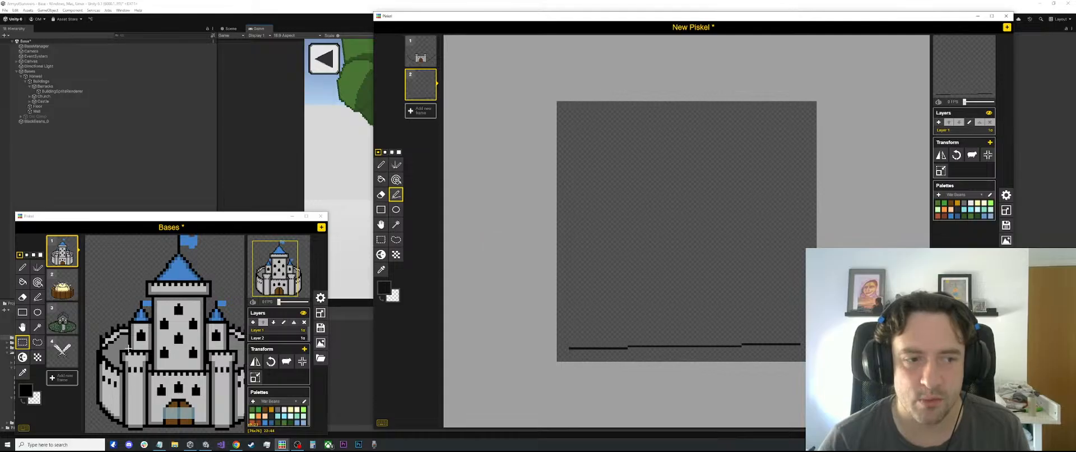
{"action": "scroll", "coordinate": [668, 332], "scroll_direction": "up", "scroll_amount": 1}
{"action": "scroll", "coordinate": [638, 339], "scroll_direction": "down", "scroll_amount": 1}
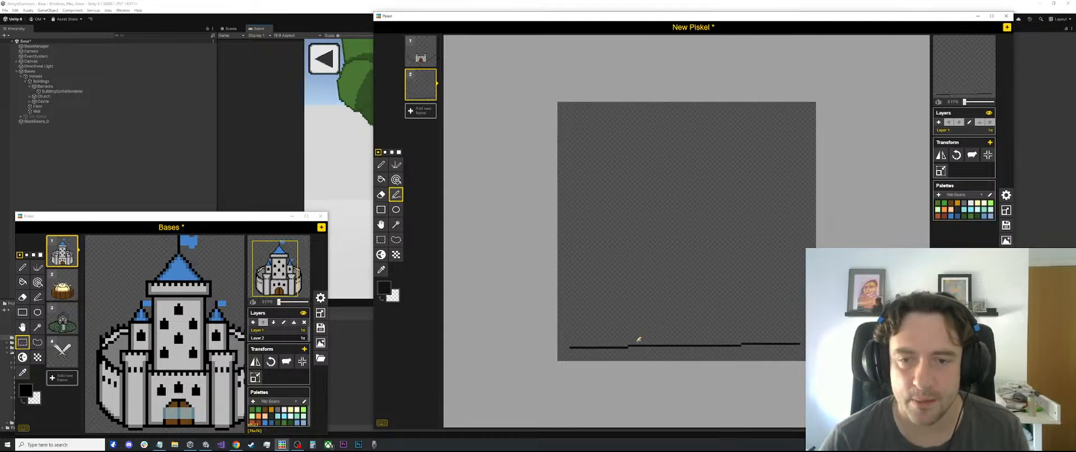
{"action": "key", "text": "ctrl+z"}
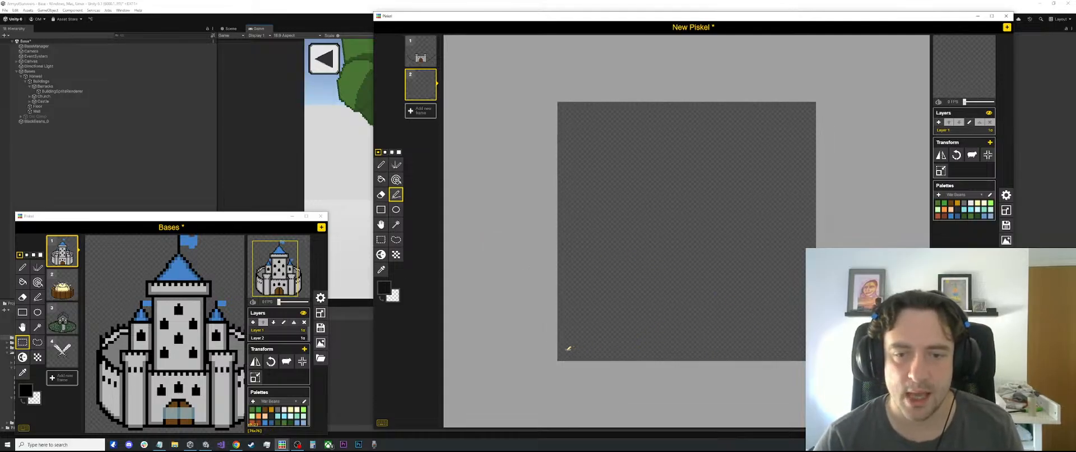
Draw a long black horizontal baseline near the canvas's lower edge with an upright wall line rising from just inside each end
{"action": "left_click_drag", "start_coordinate": [570, 348], "coordinate": [804, 347]}
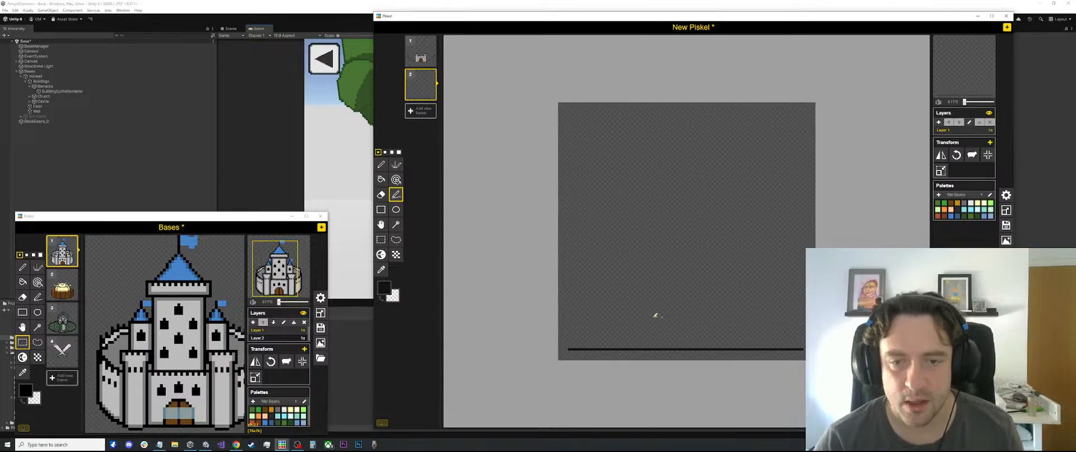
{"action": "scroll", "coordinate": [672, 311], "scroll_direction": "up", "scroll_amount": 1}
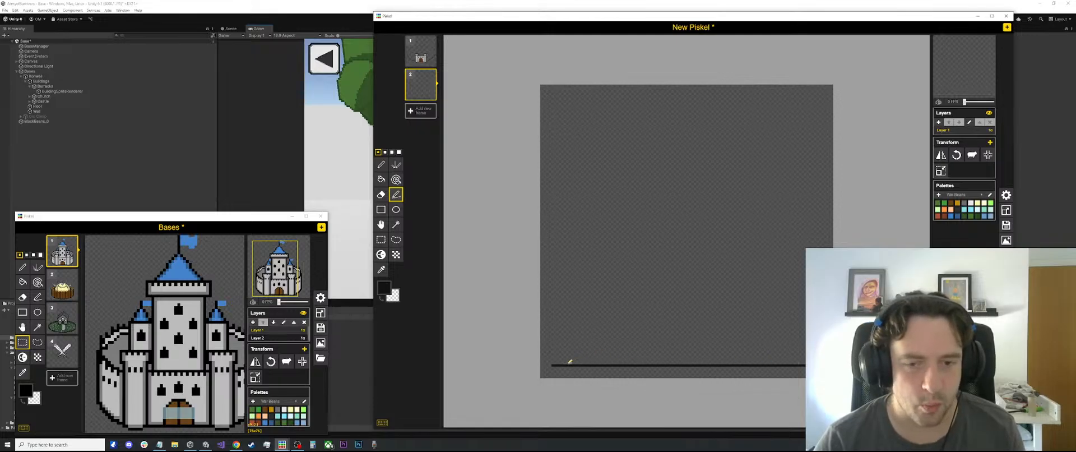
{"action": "left_click_drag", "start_coordinate": [567, 362], "coordinate": [570, 268]}
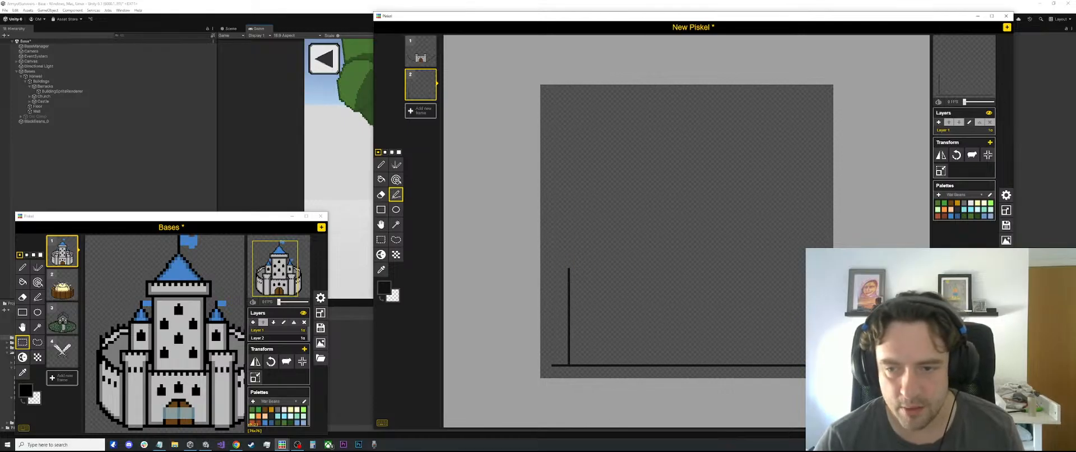
{"action": "left_click_drag", "start_coordinate": [807, 363], "coordinate": [805, 261]}
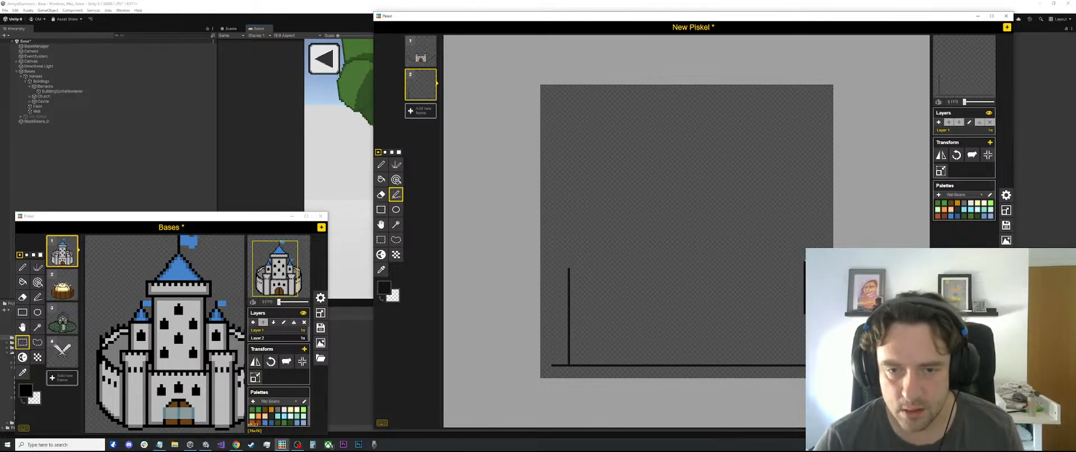
{"action": "left_click_drag", "start_coordinate": [803, 305], "coordinate": [804, 362]}
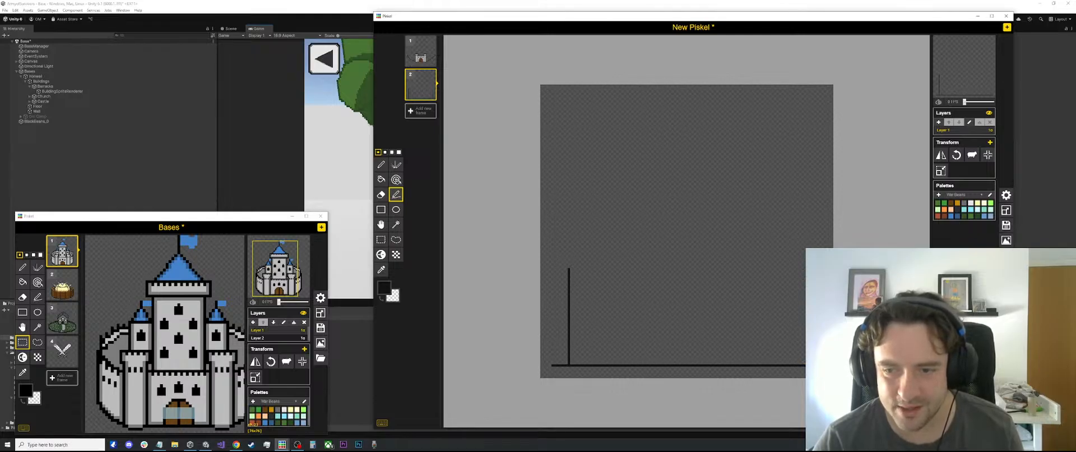
{"action": "left_click_drag", "start_coordinate": [808, 363], "coordinate": [807, 264]}
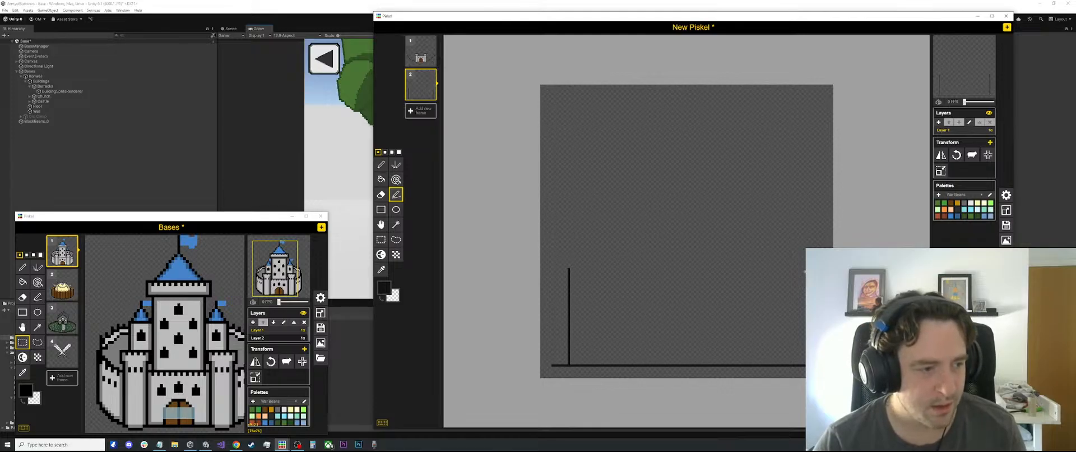
{"action": "scroll", "coordinate": [774, 292], "scroll_direction": "up", "scroll_amount": 1}
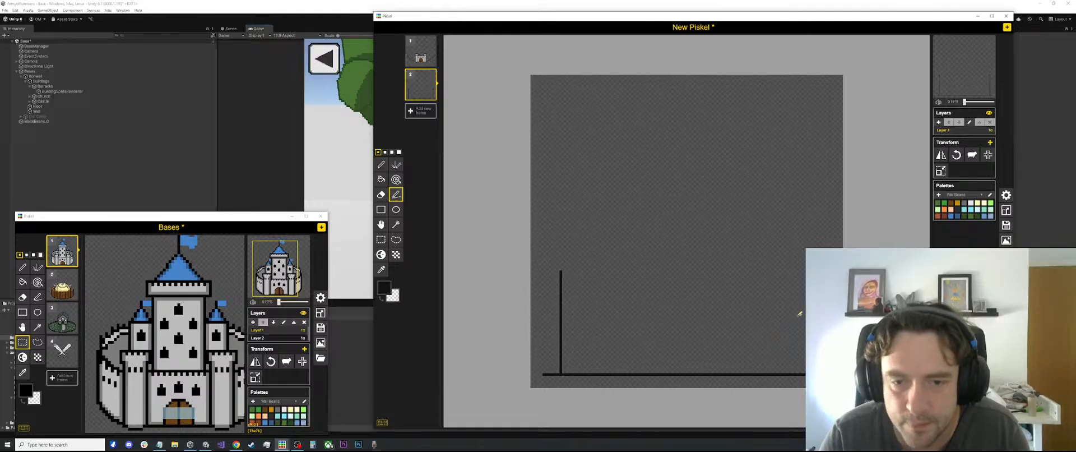
{"action": "scroll", "coordinate": [799, 313], "scroll_direction": "up", "scroll_amount": 1}
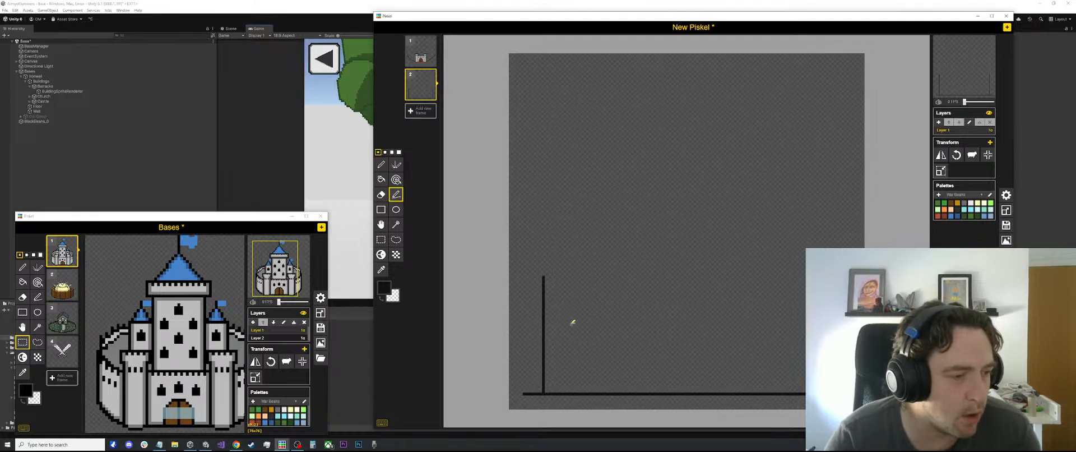
{"action": "scroll", "coordinate": [669, 284], "scroll_direction": "down", "scroll_amount": 1}
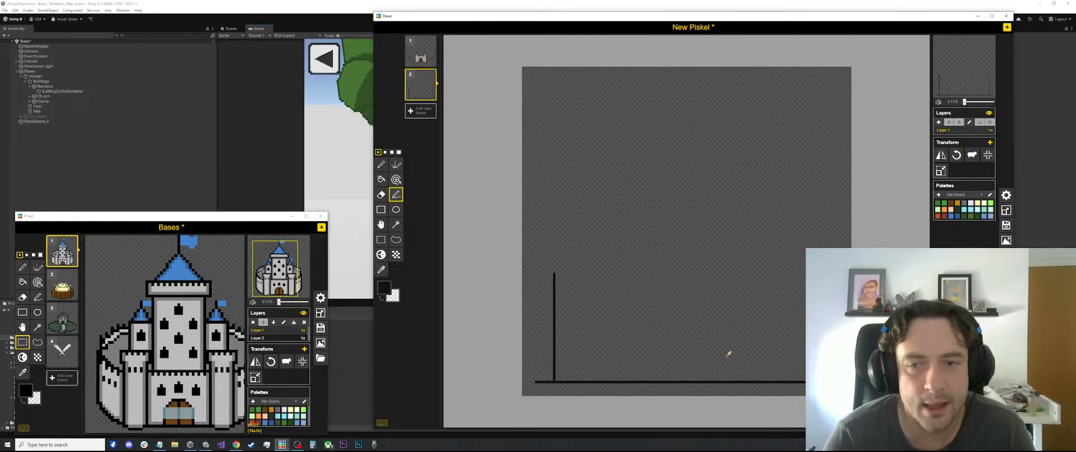
{"action": "scroll", "coordinate": [726, 353], "scroll_direction": "up", "scroll_amount": 1}
{"action": "key", "text": "s"}
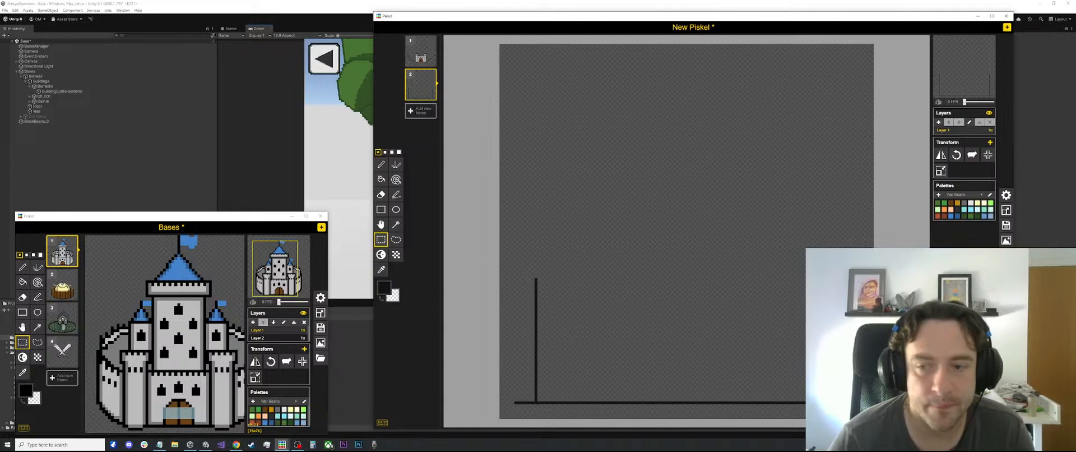
{"action": "scroll", "coordinate": [672, 308], "scroll_direction": "up", "scroll_amount": 1}
{"action": "scroll", "coordinate": [673, 308], "scroll_direction": "down", "scroll_amount": 1}
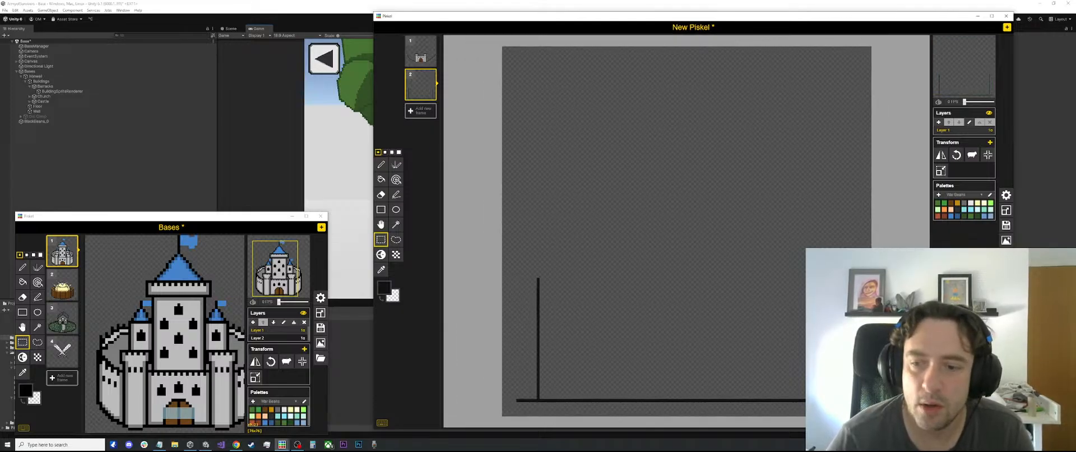
{"action": "scroll", "coordinate": [686, 231], "scroll_direction": "up", "scroll_amount": 1}
{"action": "scroll", "coordinate": [687, 231], "scroll_direction": "down", "scroll_amount": 1}
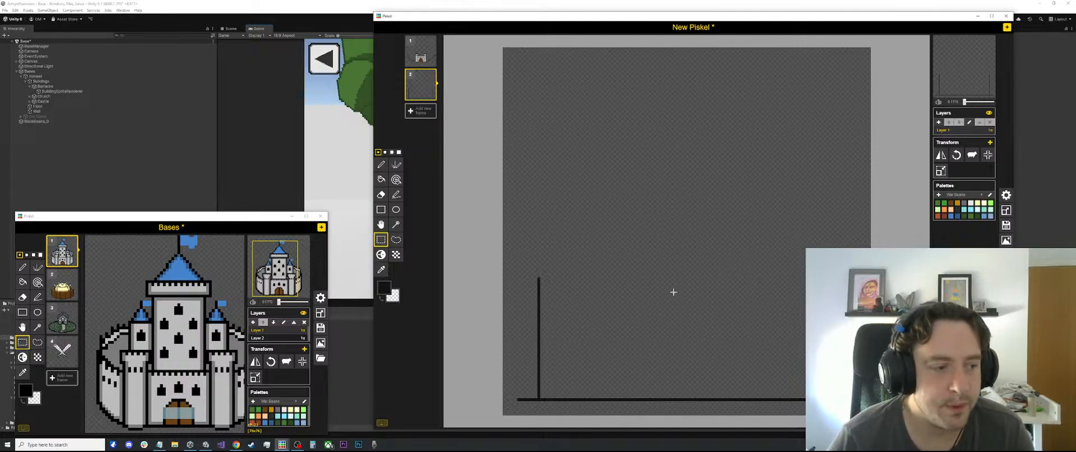
{"action": "scroll", "coordinate": [664, 293], "scroll_direction": "up", "scroll_amount": 1}
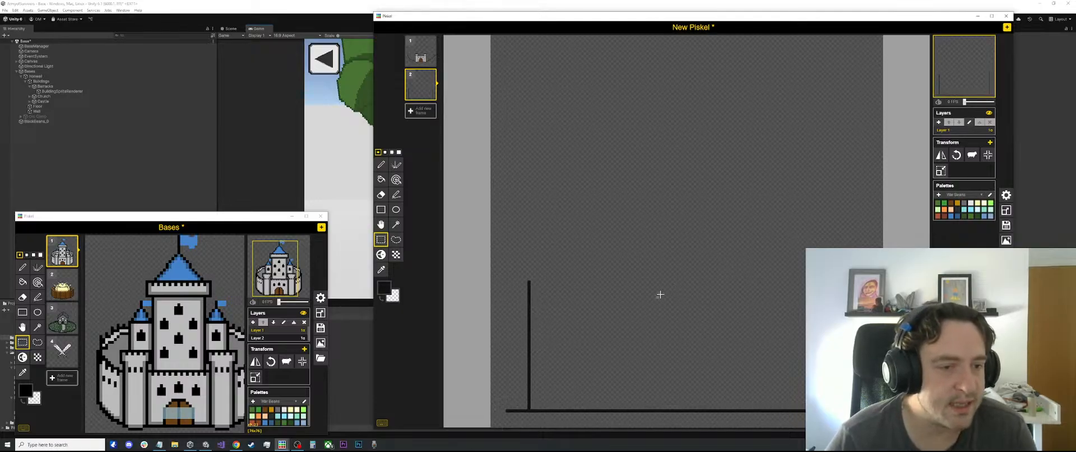
{"action": "scroll", "coordinate": [660, 295], "scroll_direction": "down", "scroll_amount": 1}
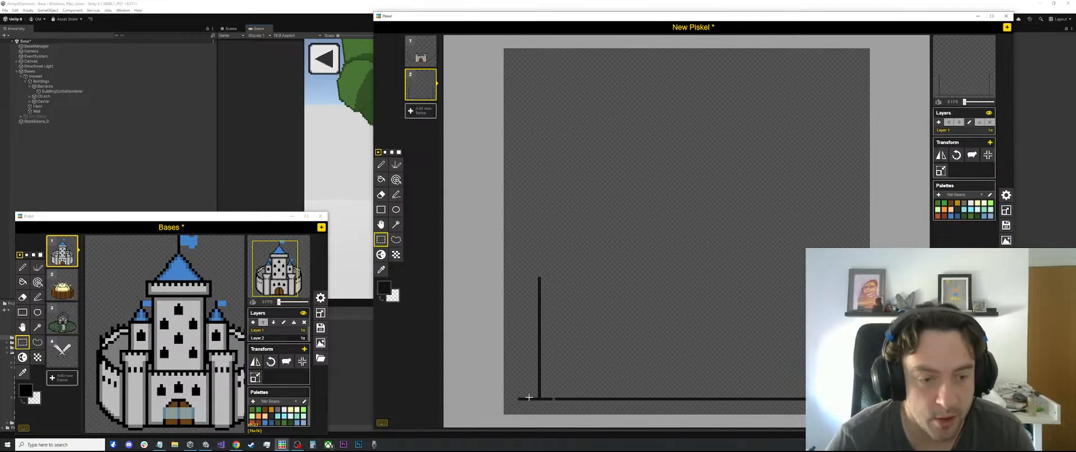
Measure the width of the Bases castle's left front tower with one-pixel-high rectangular selections
{"action": "left_click", "coordinate": [138, 272]}
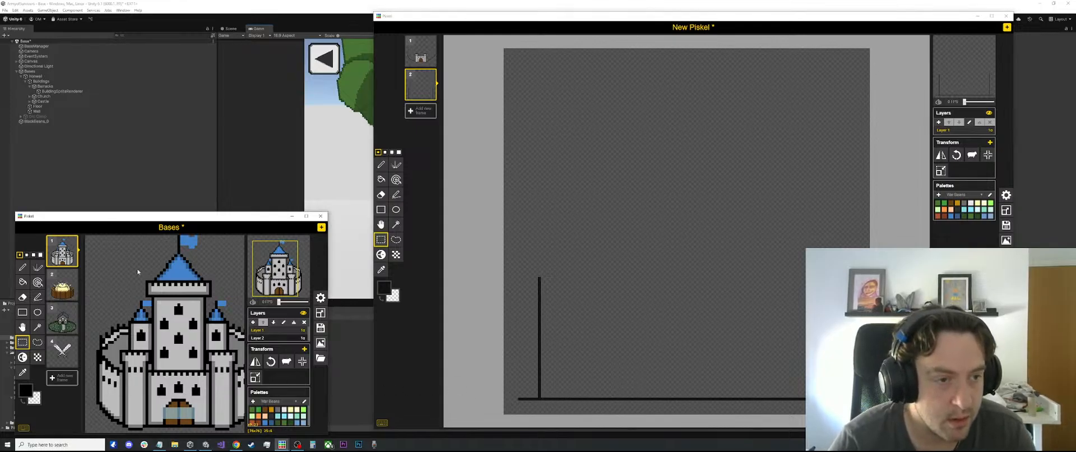
{"action": "left_click_drag", "start_coordinate": [123, 389], "coordinate": [145, 388]}
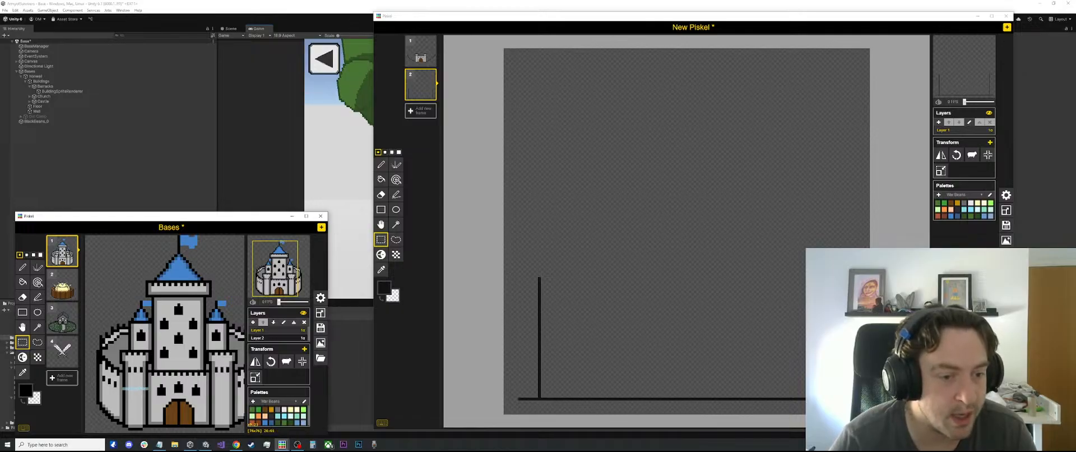
{"action": "left_click_drag", "start_coordinate": [124, 399], "coordinate": [148, 399]}
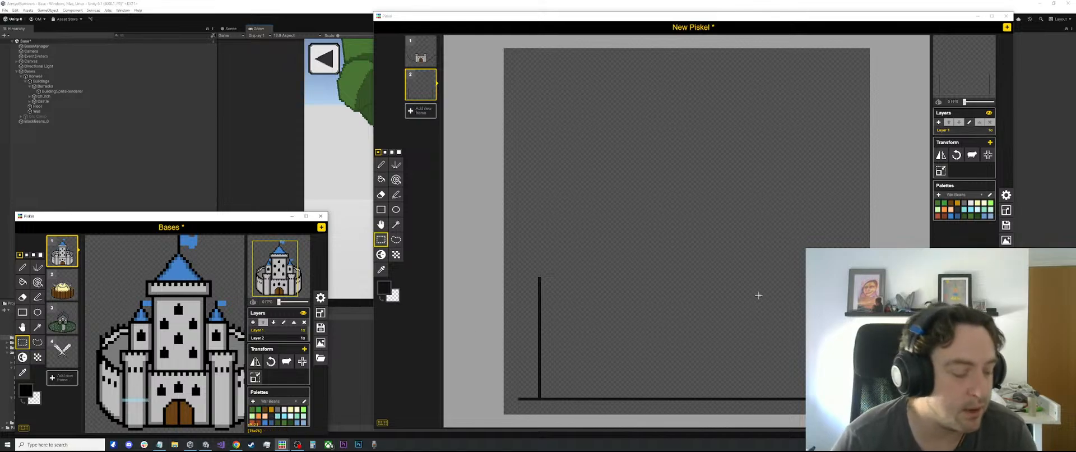
{"action": "left_click", "coordinate": [171, 370]}
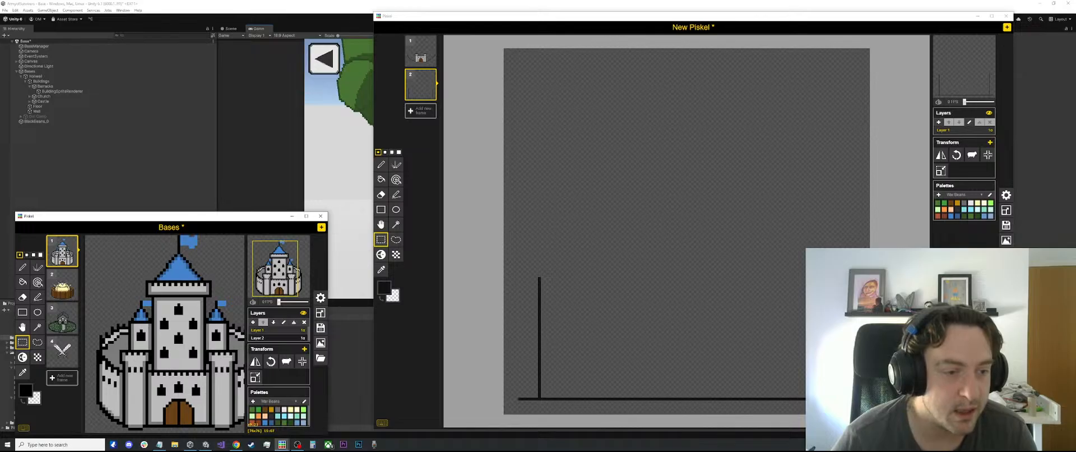
{"action": "scroll", "coordinate": [119, 391], "scroll_direction": "down", "scroll_amount": 1}
{"action": "left_click_drag", "start_coordinate": [122, 389], "coordinate": [145, 388]}
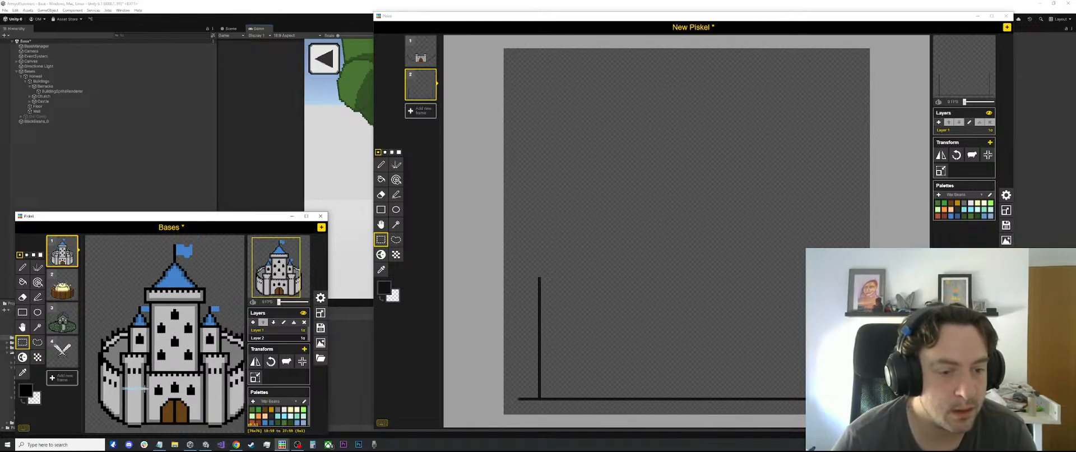
{"action": "left_click_drag", "start_coordinate": [141, 388], "coordinate": [145, 388]}
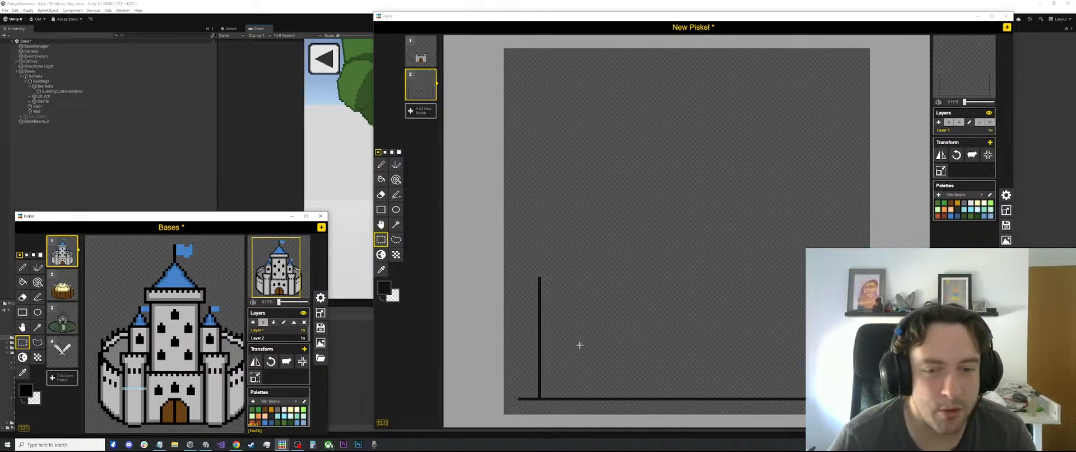
Mark off the left tower's width on the new frame and draw its inner side as a vertical line matching the outer one
{"action": "left_click_drag", "start_coordinate": [540, 364], "coordinate": [578, 364]}
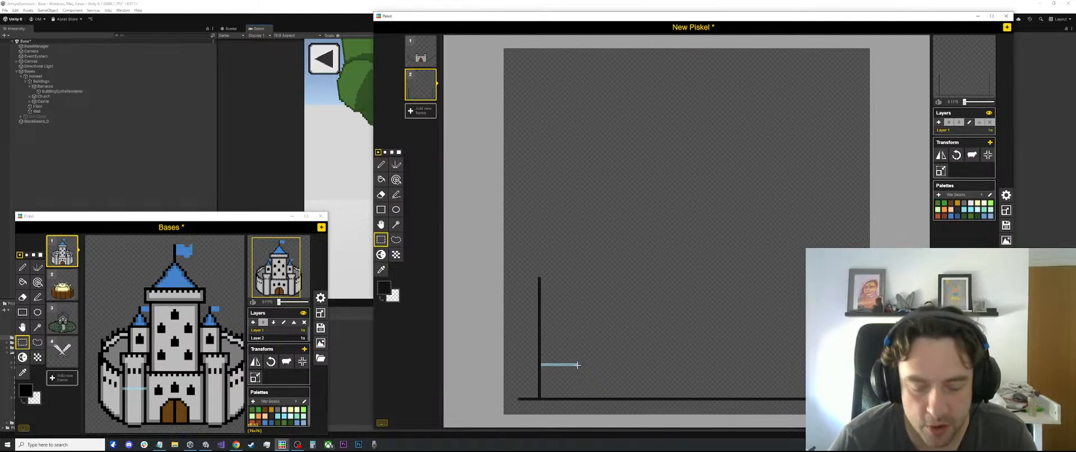
{"action": "key", "text": "p"}
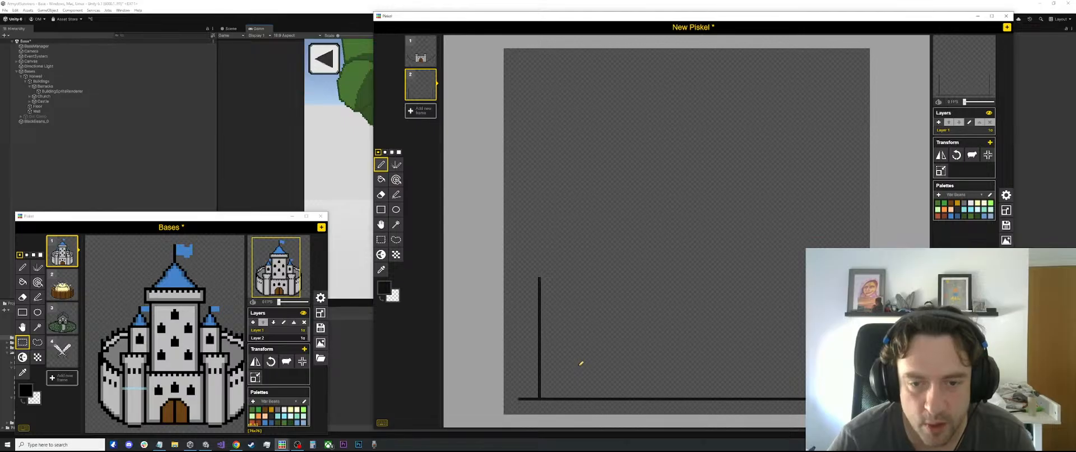
{"action": "key", "text": "l"}
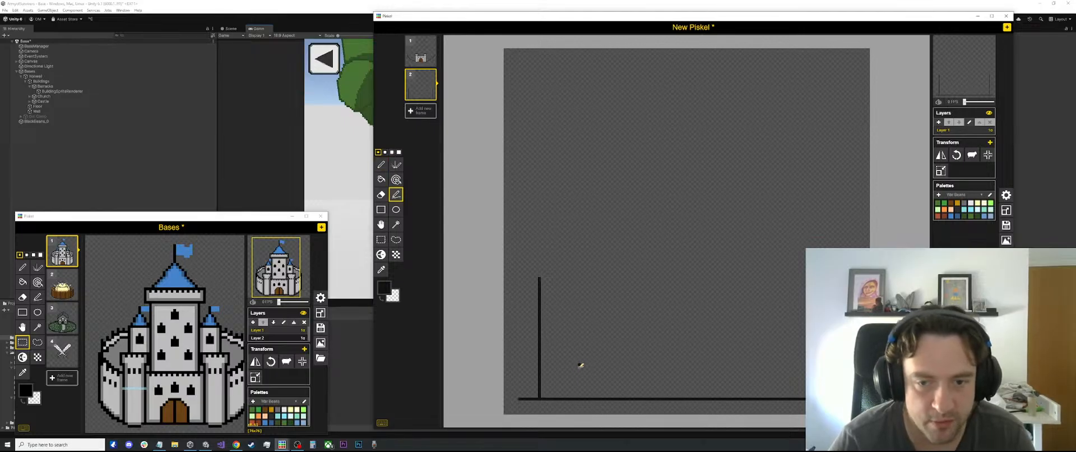
{"action": "left_click_drag", "start_coordinate": [580, 364], "coordinate": [579, 398]}
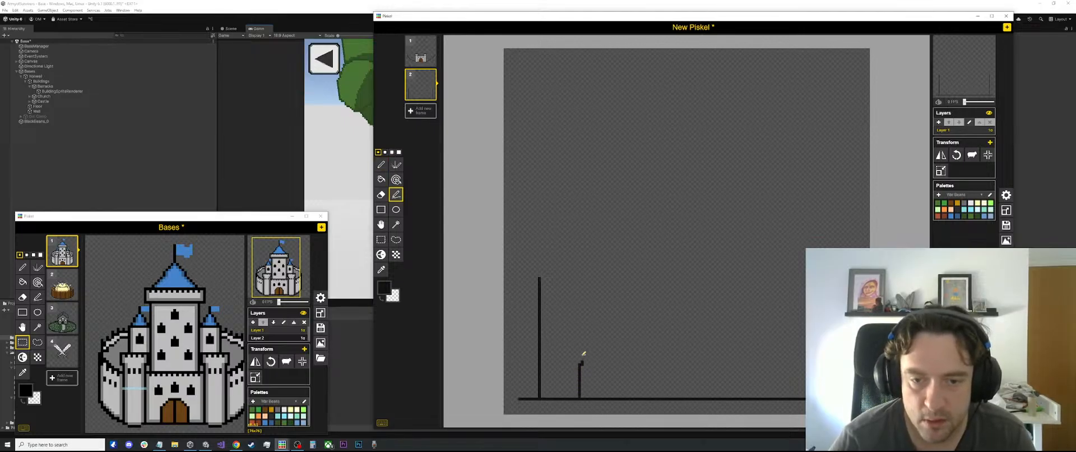
{"action": "left_click_drag", "start_coordinate": [583, 353], "coordinate": [584, 279]}
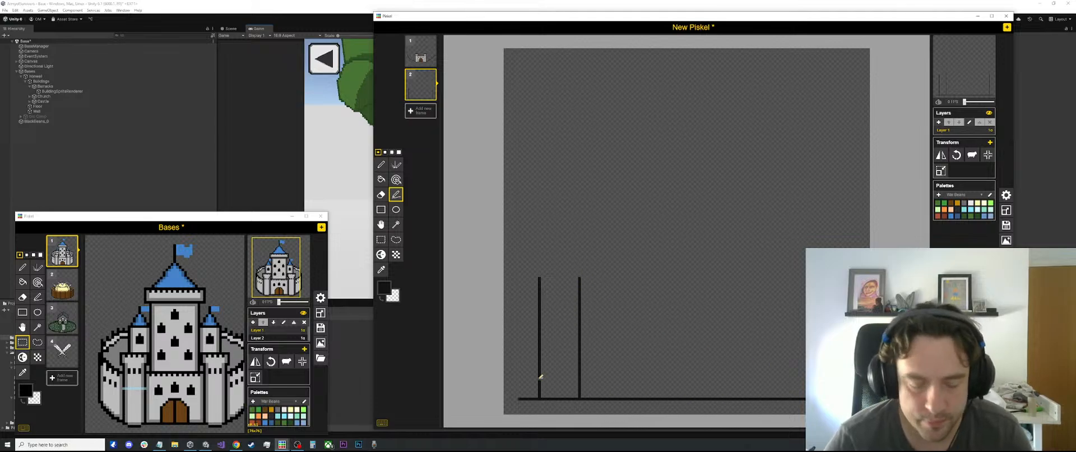
Copy the left tower's two side lines and paste them at the baseline's opposite end to form the right tower
{"action": "key", "text": "s"}
{"action": "mouse_move", "coordinate": [583, 254]}
{"action": "left_mouse_down"}
{"action": "mouse_move", "coordinate": [525, 395]}
{"action": "mouse_move", "coordinate": [536, 397]}
{"action": "left_mouse_up"}
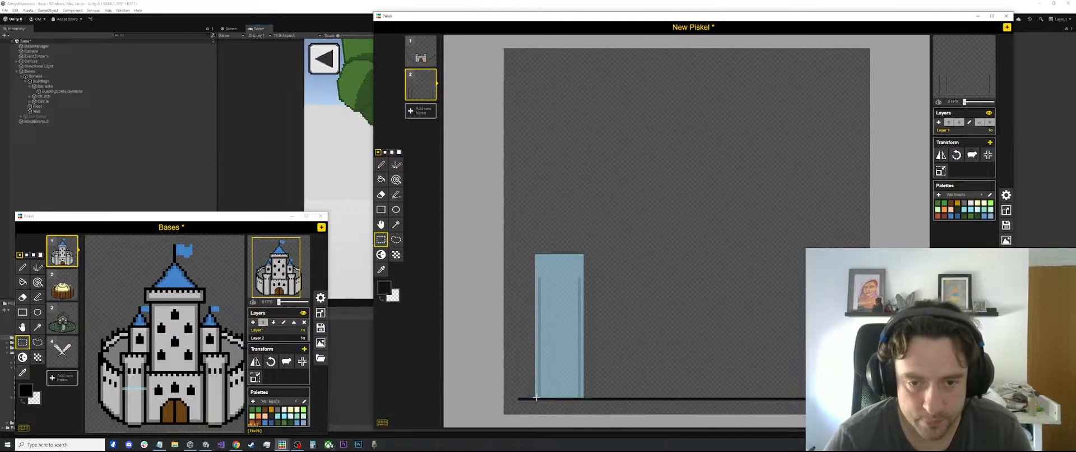
{"action": "key", "text": "ctrl+c"}
{"action": "left_click_drag", "start_coordinate": [551, 359], "coordinate": [806, 359]}
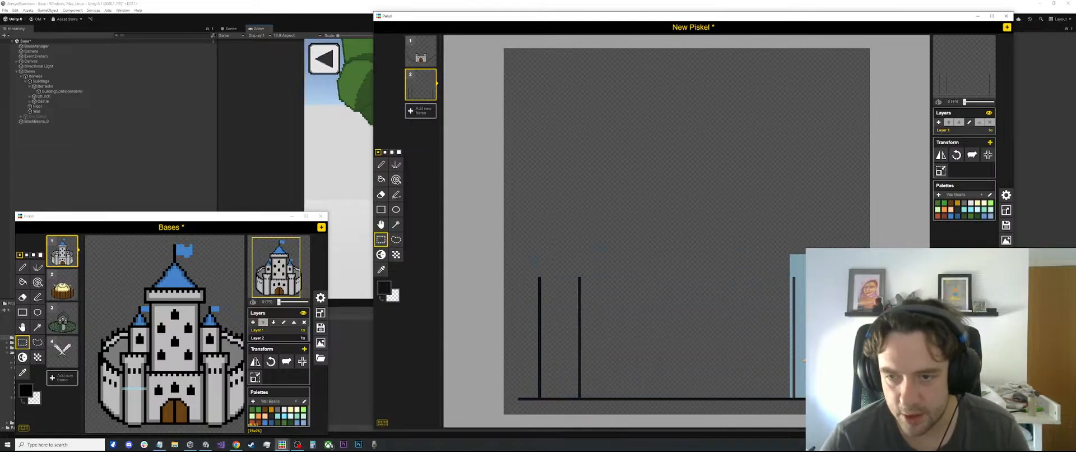
{"action": "key", "text": "ctrl+v"}
{"action": "scroll", "coordinate": [787, 246], "scroll_direction": "up", "scroll_amount": 1}
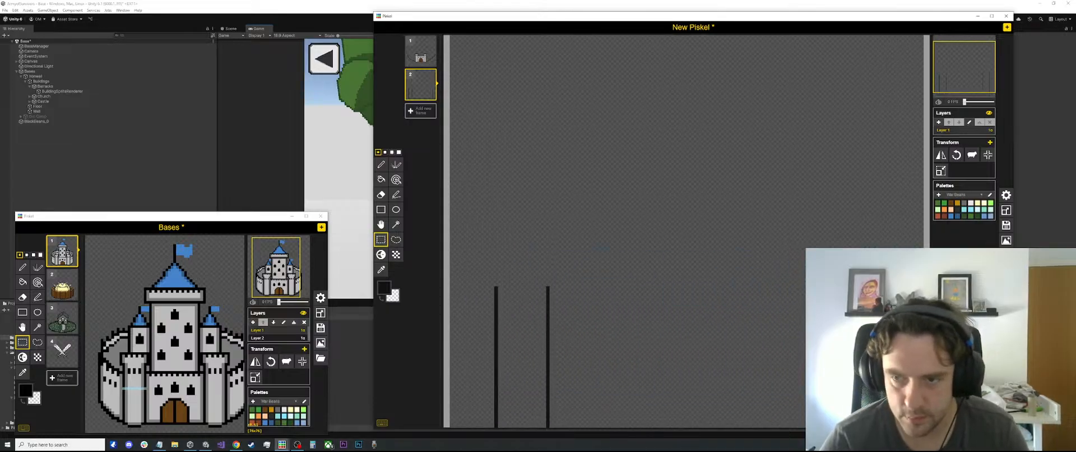
{"action": "key", "text": "e"}
{"action": "scroll", "coordinate": [708, 242], "scroll_direction": "down", "scroll_amount": 3}
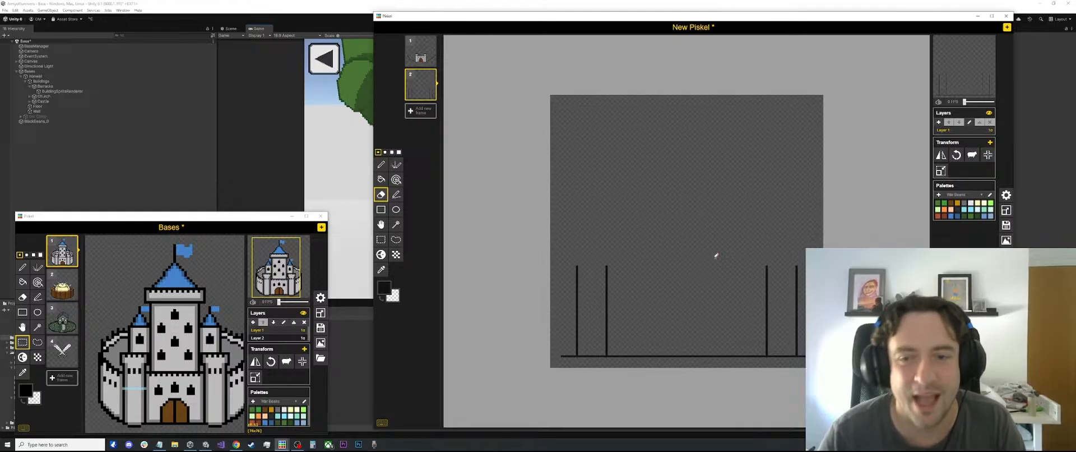
{"action": "scroll", "coordinate": [704, 255], "scroll_direction": "up", "scroll_amount": 2}
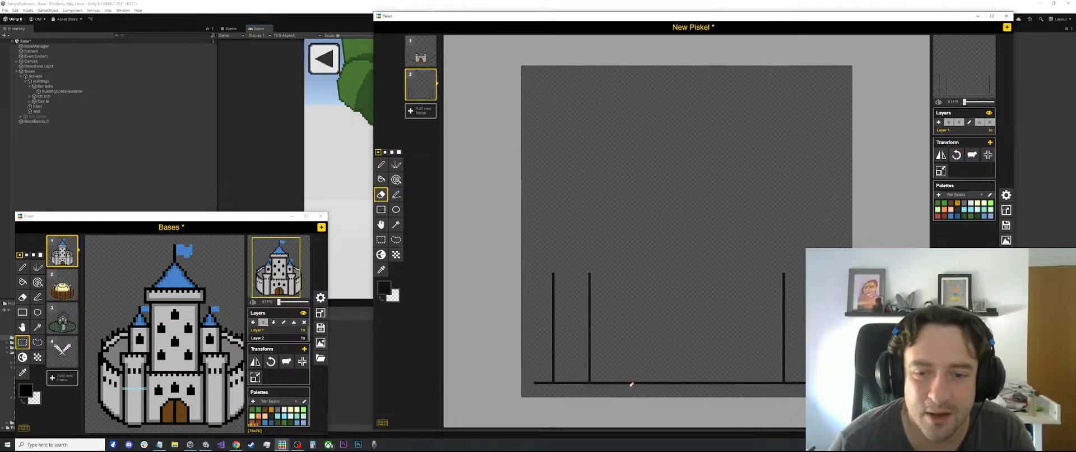
Compare a trial gate width centred on the baseline with the Bases castle's gate, and check the new drawing's canvas size
{"action": "key", "text": "l"}
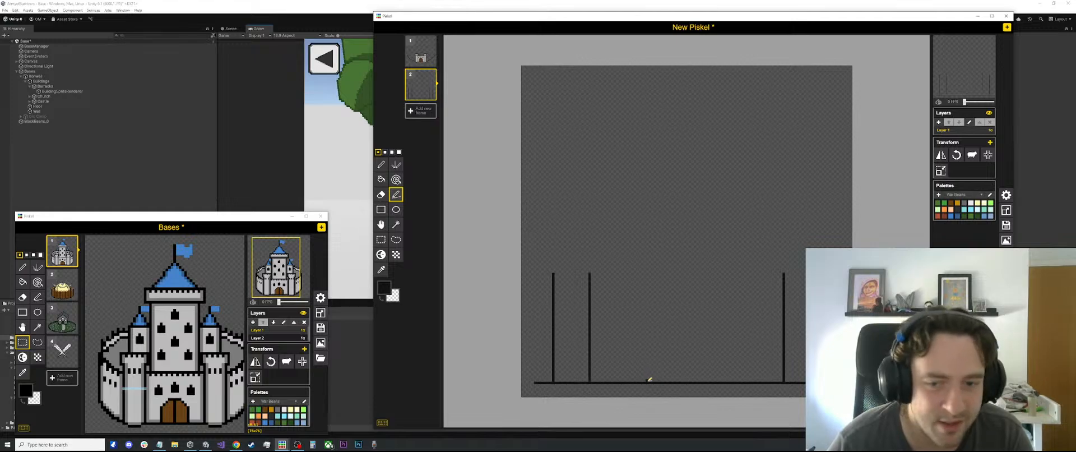
{"action": "key", "text": "s"}
{"action": "left_click_drag", "start_coordinate": [647, 379], "coordinate": [721, 380]}
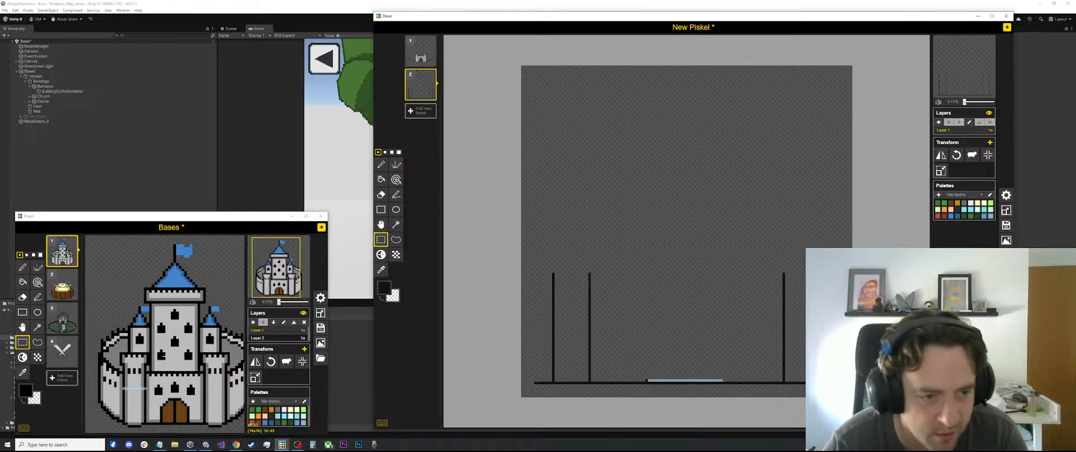
{"action": "left_click", "coordinate": [163, 412]}
{"action": "left_click_drag", "start_coordinate": [163, 412], "coordinate": [188, 413]}
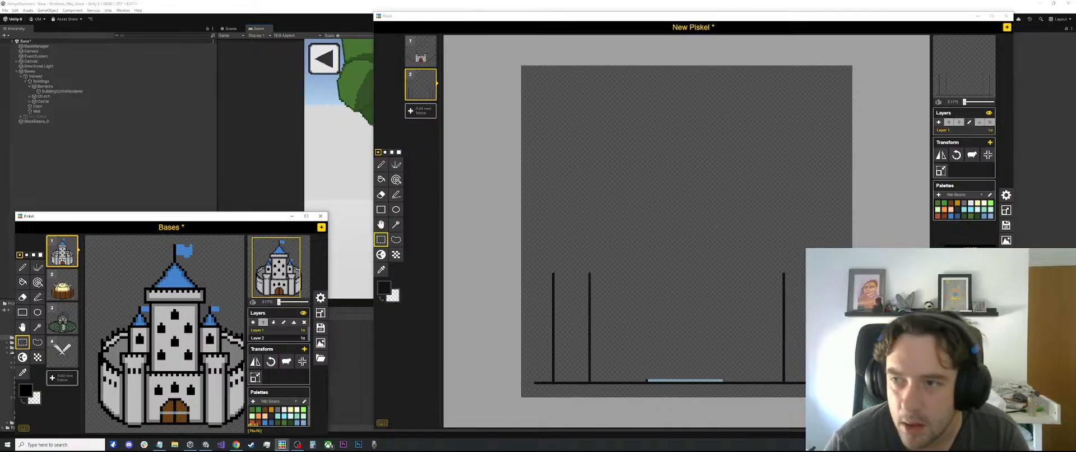
{"action": "left_click", "coordinate": [1005, 209]}
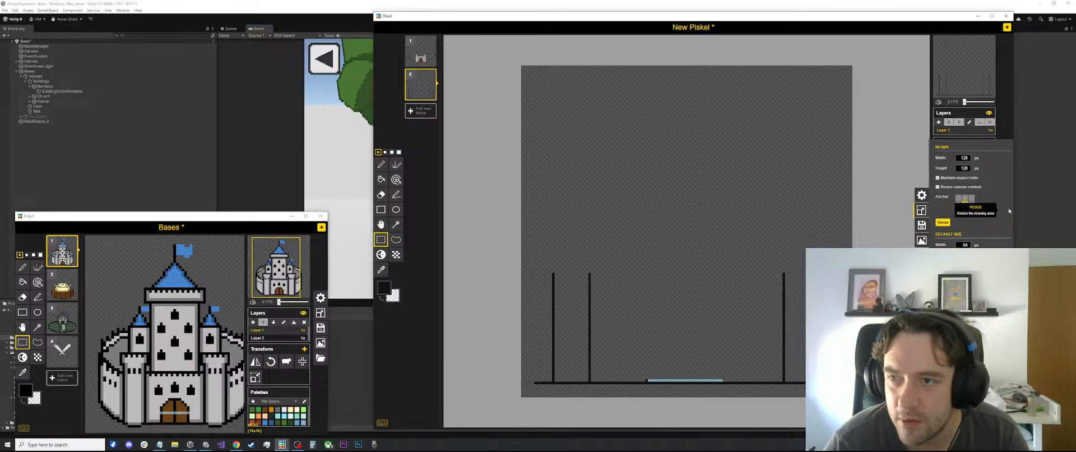
{"action": "left_click", "coordinate": [919, 210]}
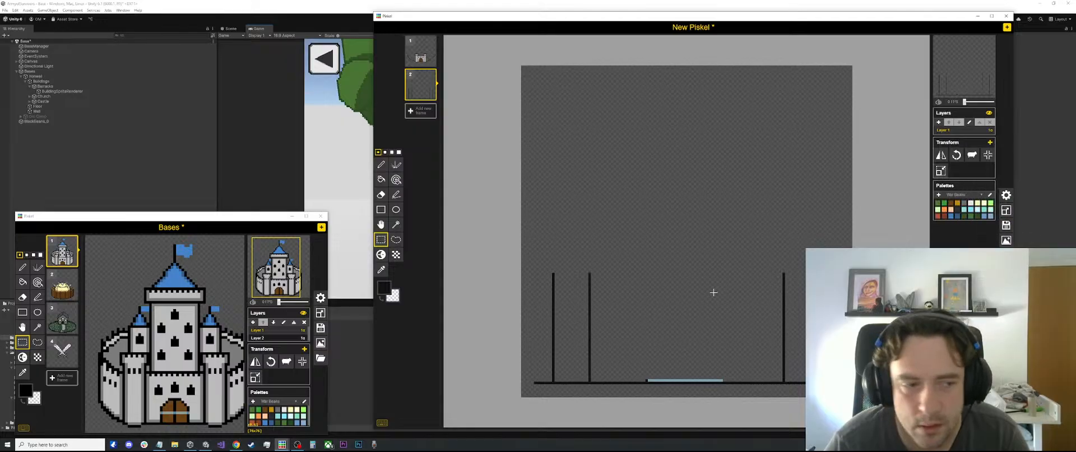
Compare the planned gate width with the first frame's gatehouse and measure it above the second frame's baseline
{"action": "scroll", "coordinate": [162, 343], "scroll_direction": "down", "scroll_amount": 4}
{"action": "scroll", "coordinate": [712, 237], "scroll_direction": "down", "scroll_amount": 4}
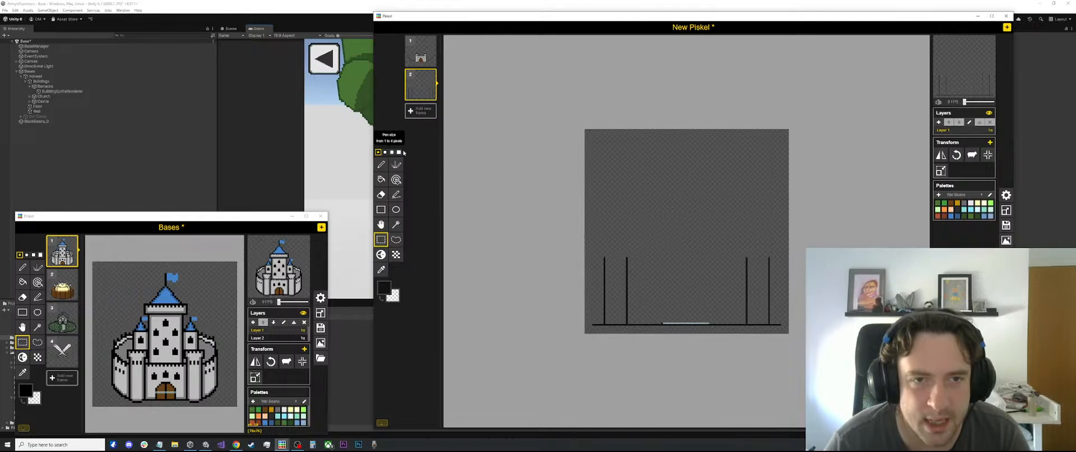
{"action": "left_click", "coordinate": [411, 53]}
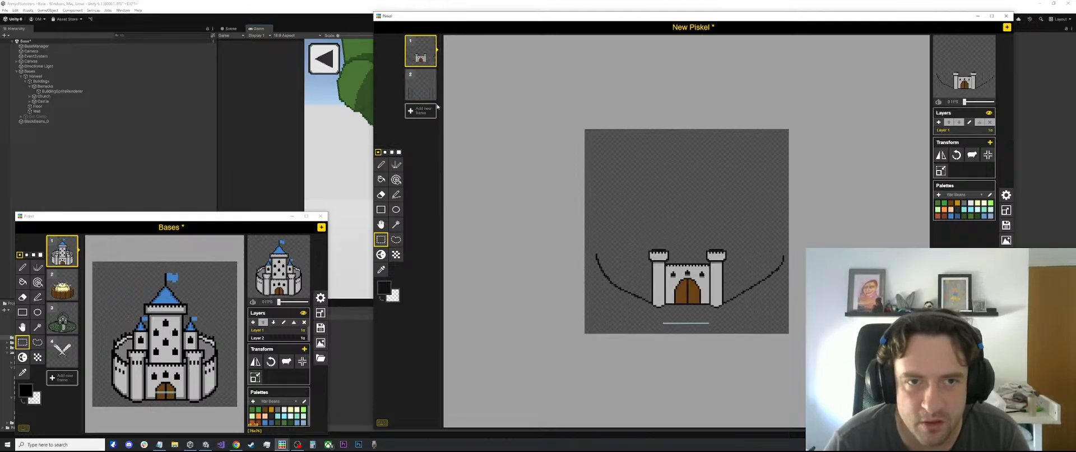
{"action": "left_click", "coordinate": [422, 83]}
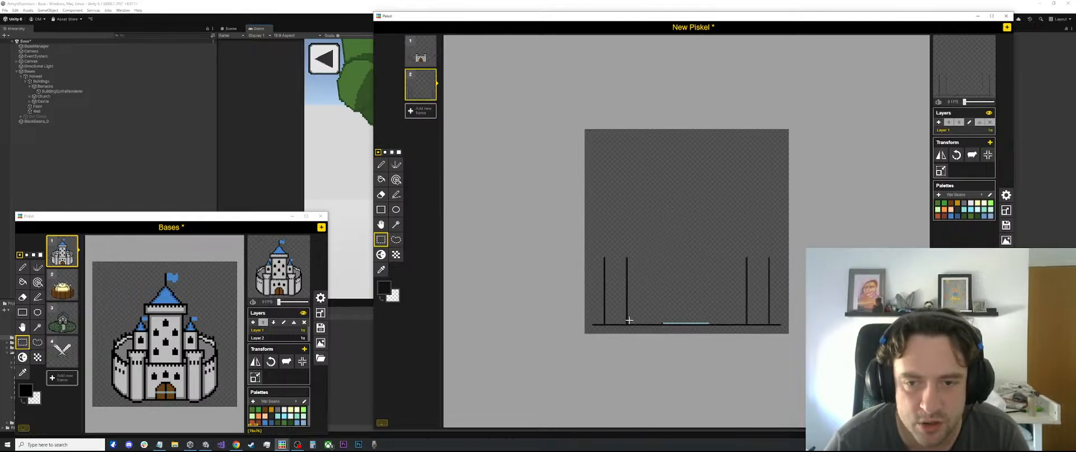
{"action": "scroll", "coordinate": [662, 315], "scroll_direction": "up", "scroll_amount": 2}
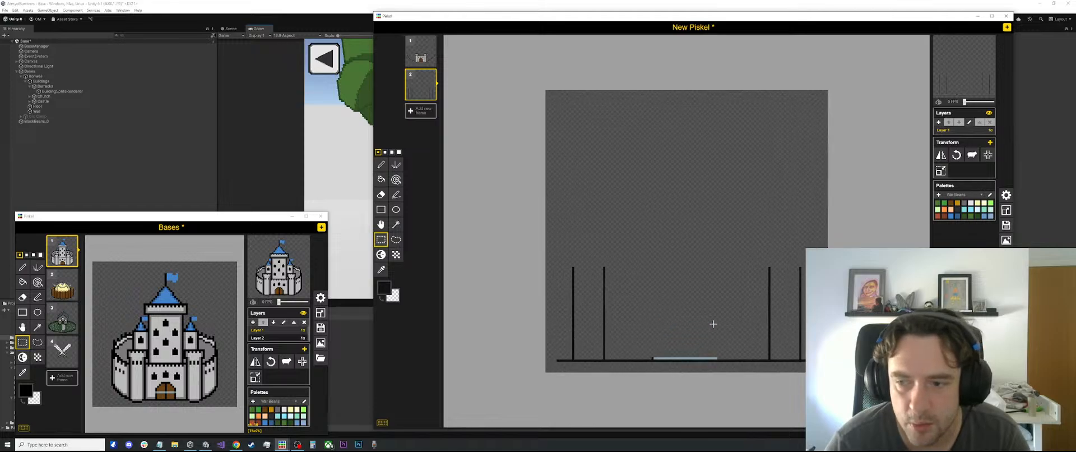
{"action": "left_click_drag", "start_coordinate": [654, 349], "coordinate": [721, 351]}
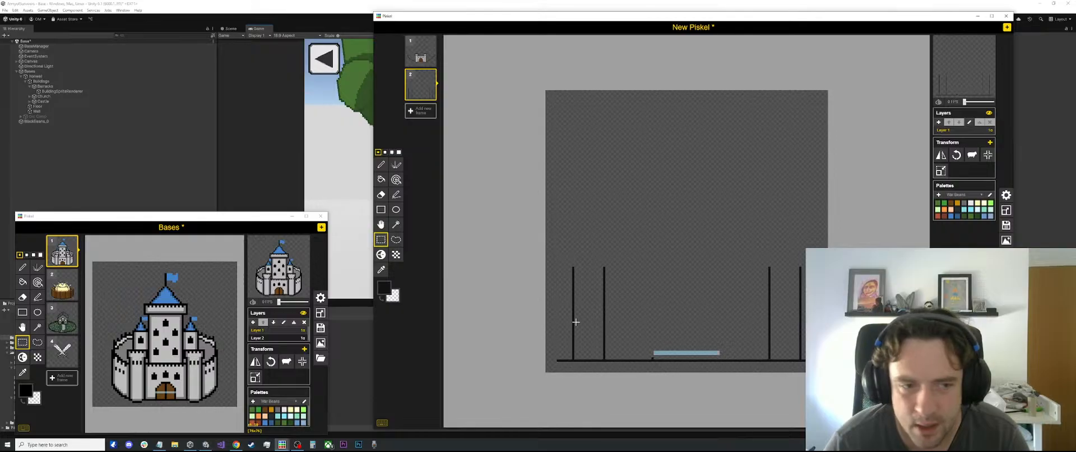
Widen both towers equally by moving their inner side lines slightly toward the centre of the castle
{"action": "left_click_drag", "start_coordinate": [572, 320], "coordinate": [610, 323]}
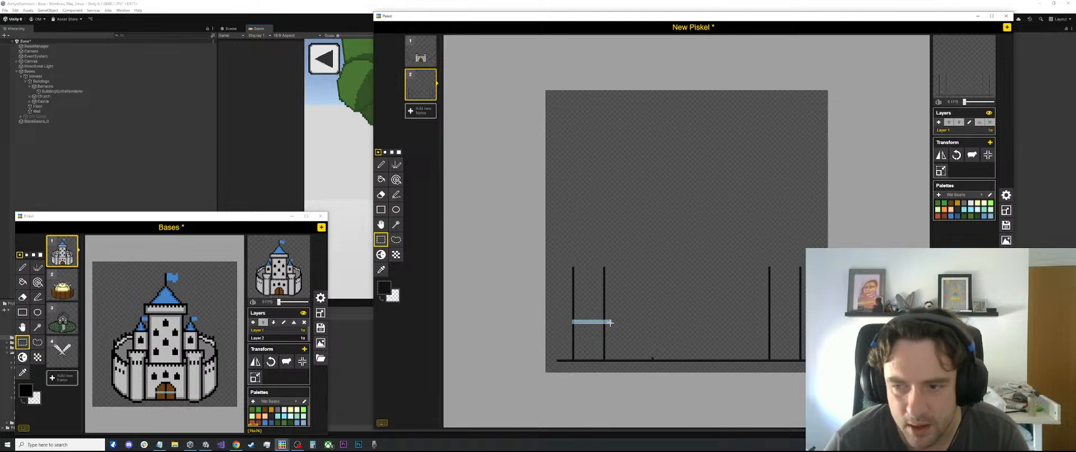
{"action": "left_click_drag", "start_coordinate": [629, 236], "coordinate": [614, 350]}
{"action": "left_click", "coordinate": [716, 291]}
{"action": "left_click_drag", "start_coordinate": [786, 249], "coordinate": [762, 333]}
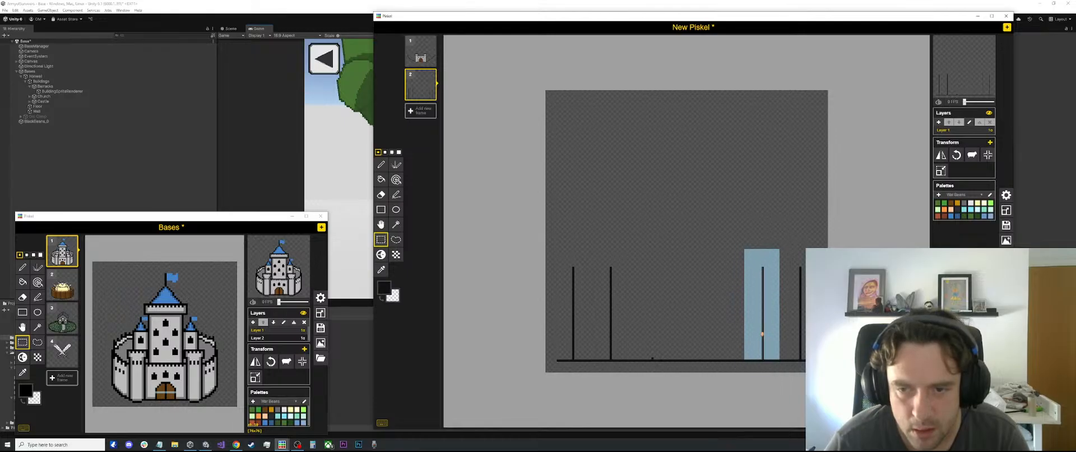
{"action": "left_click", "coordinate": [670, 183]}
Erase the stray gate-width mark just above the baseline between the towers
{"action": "scroll", "coordinate": [476, 278], "scroll_direction": "up", "scroll_amount": 1}
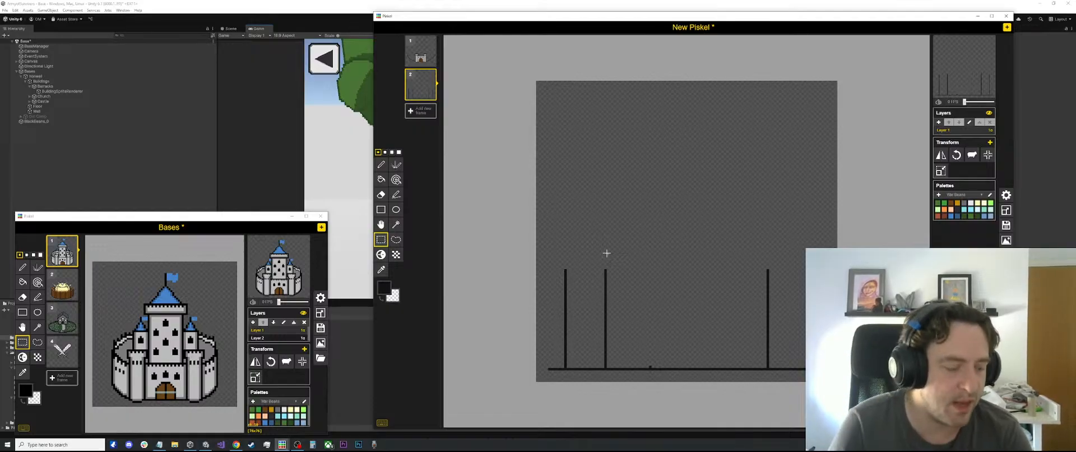
{"action": "scroll", "coordinate": [605, 364], "scroll_direction": "up", "scroll_amount": 2}
{"action": "scroll", "coordinate": [639, 350], "scroll_direction": "up", "scroll_amount": 1}
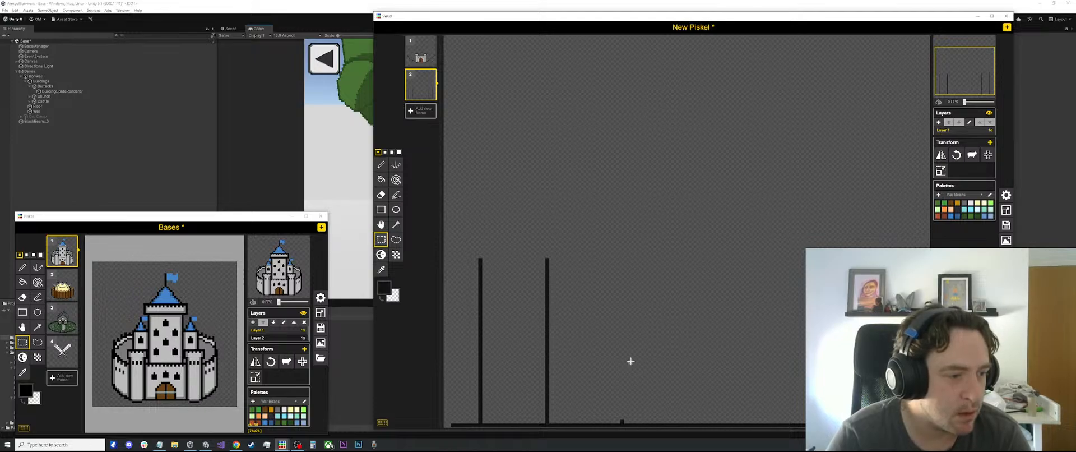
{"action": "key", "text": "e"}
{"action": "scroll", "coordinate": [622, 394], "scroll_direction": "down", "scroll_amount": 3}
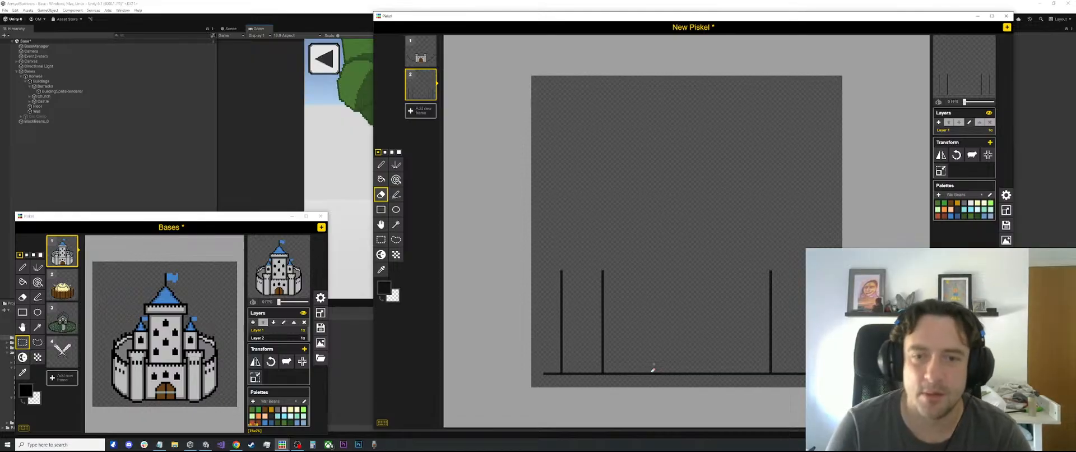
{"action": "scroll", "coordinate": [676, 358], "scroll_direction": "up", "scroll_amount": 2}
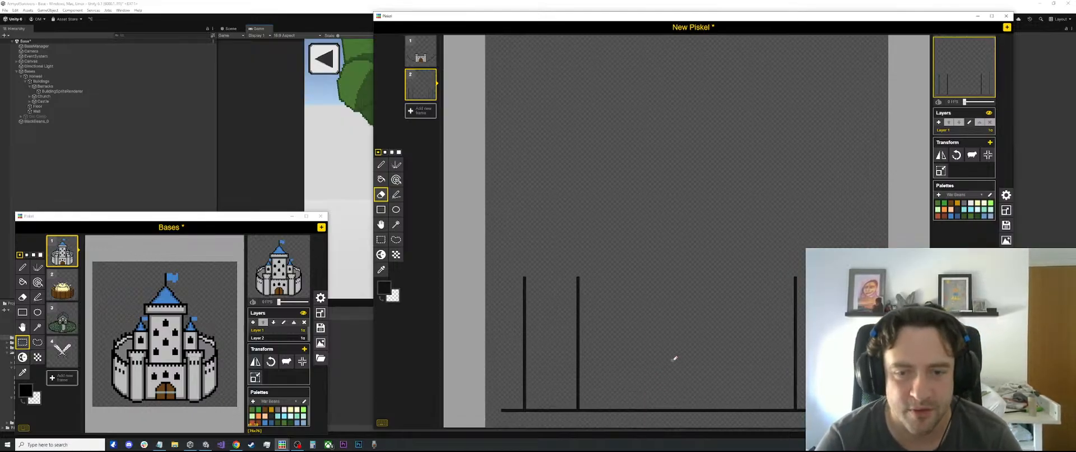
Mark the gate's centre and its two outer edges in black pixels on the baseline, spaced symmetrically between the towers
{"action": "key", "text": "l"}
{"action": "scroll", "coordinate": [672, 362], "scroll_direction": "down", "scroll_amount": 1}
{"action": "scroll", "coordinate": [669, 364], "scroll_direction": "up", "scroll_amount": 1}
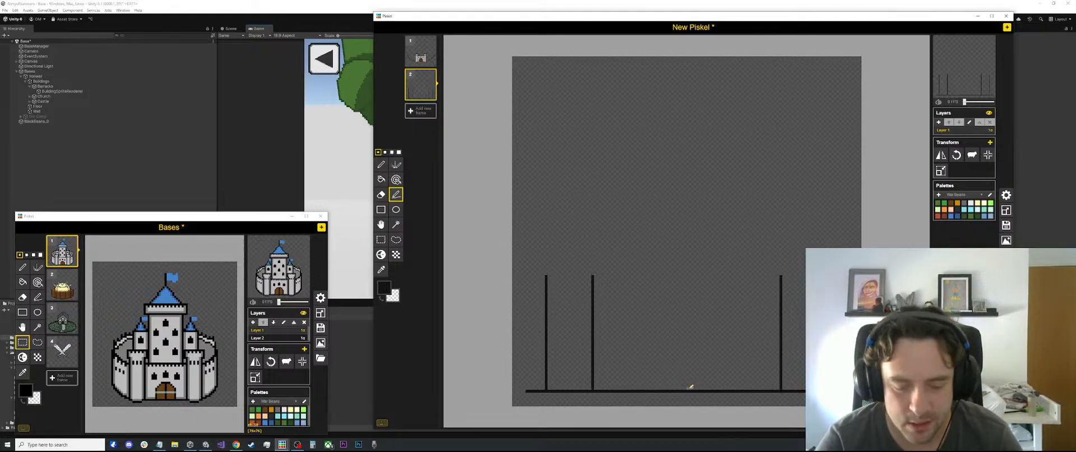
{"action": "key", "text": "p"}
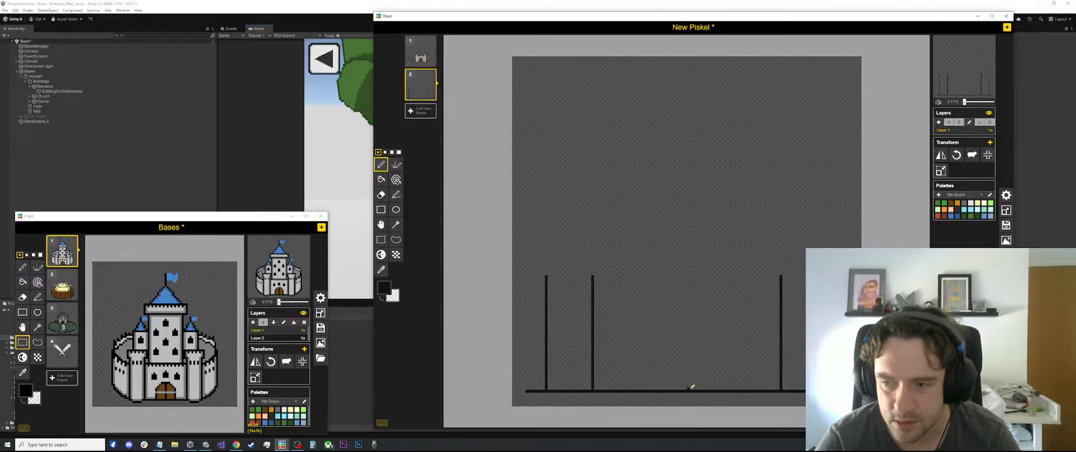
{"action": "left_click", "coordinate": [690, 388]}
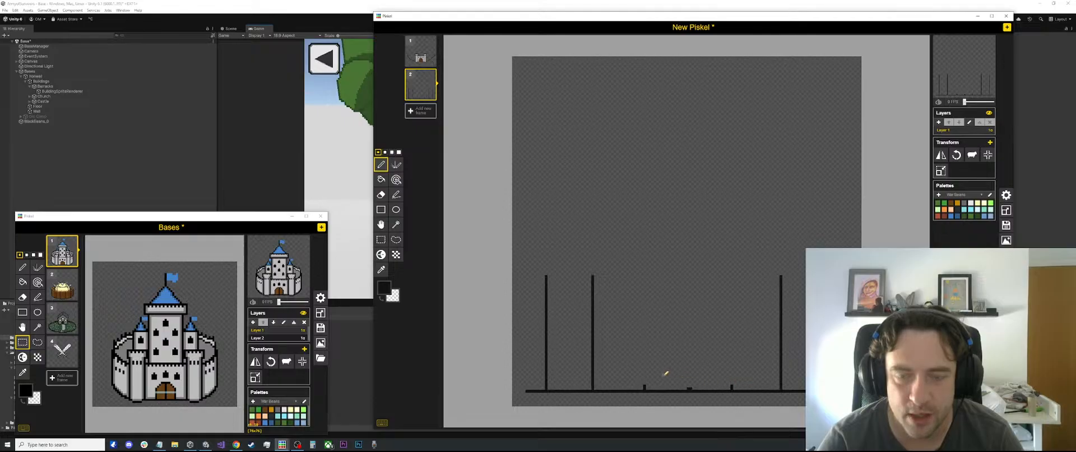
Draw the gate's two sides as vertical lines of equal height, rising from the edge marks to about half the towers' height
{"action": "key", "text": "l"}
{"action": "left_click_drag", "start_coordinate": [644, 386], "coordinate": [644, 340]}
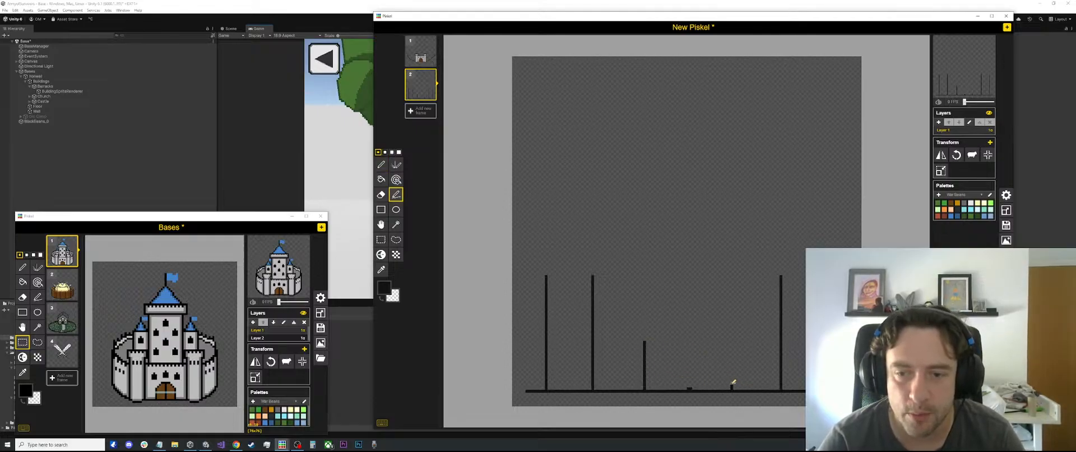
{"action": "left_click_drag", "start_coordinate": [731, 385], "coordinate": [732, 341]}
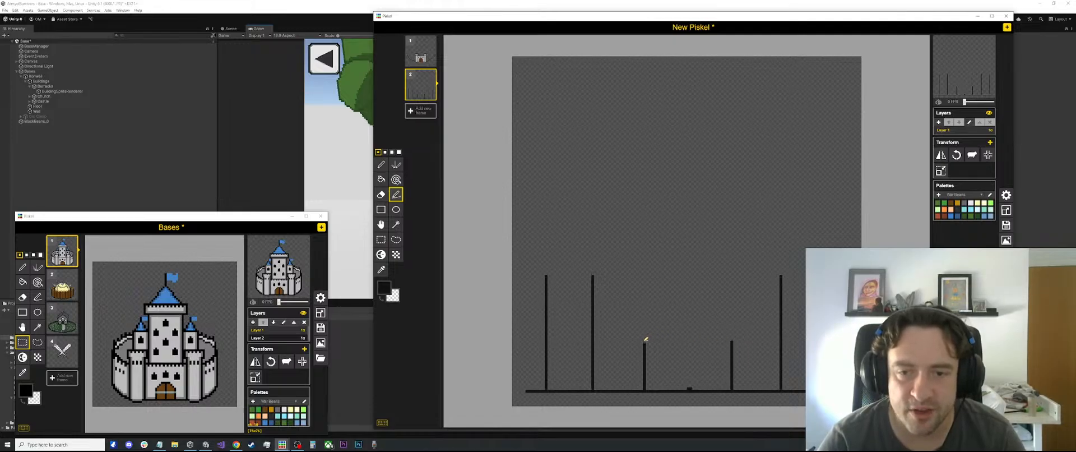
Draw a pointed arch joining the gate's two sides, with a vertical centre line from its peak to the baseline
{"action": "mouse_move", "coordinate": [644, 339]}
{"action": "left_mouse_down"}
{"action": "mouse_move", "coordinate": [657, 308]}
{"action": "mouse_move", "coordinate": [689, 288]}
{"action": "left_mouse_up"}
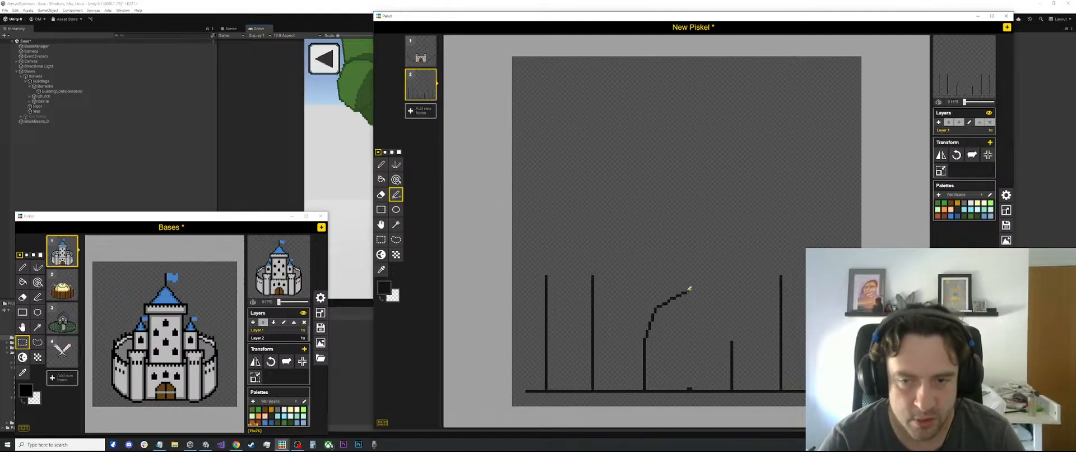
{"action": "scroll", "coordinate": [688, 289], "scroll_direction": "up", "scroll_amount": 1}
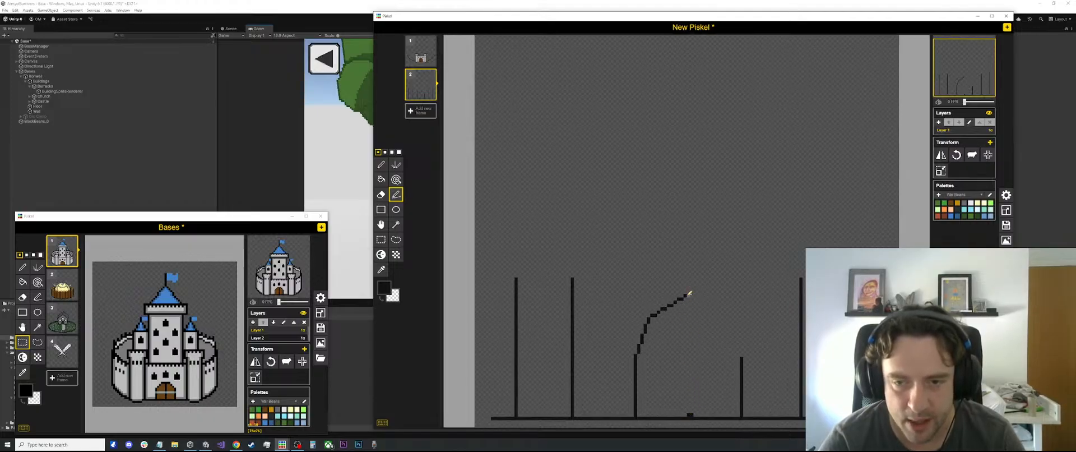
{"action": "left_click_drag", "start_coordinate": [686, 294], "coordinate": [690, 415]}
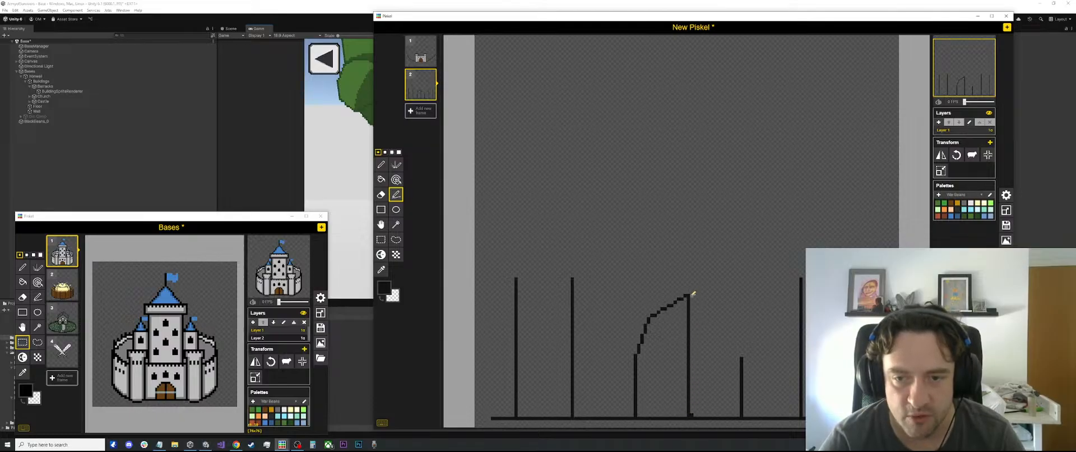
{"action": "mouse_move", "coordinate": [692, 294]}
{"action": "left_mouse_down"}
{"action": "mouse_move", "coordinate": [731, 311]}
{"action": "mouse_move", "coordinate": [743, 355]}
{"action": "left_mouse_up"}
Reshape the right shoulder of the gate arch by erasing and redrawing pixels to smooth the curve
{"action": "scroll", "coordinate": [741, 331], "scroll_direction": "up", "scroll_amount": 1}
{"action": "key", "text": "e"}
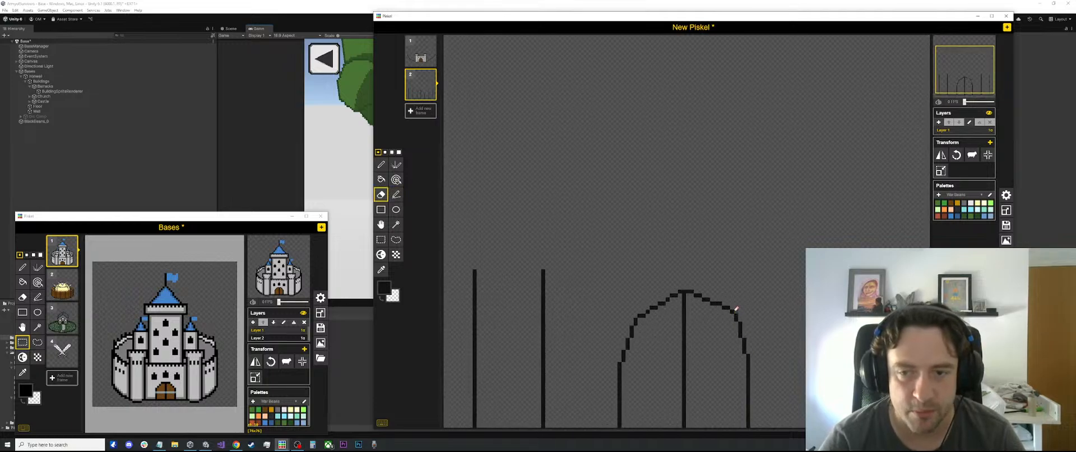
{"action": "scroll", "coordinate": [754, 315], "scroll_direction": "down", "scroll_amount": 2}
{"action": "scroll", "coordinate": [700, 305], "scroll_direction": "up", "scroll_amount": 1}
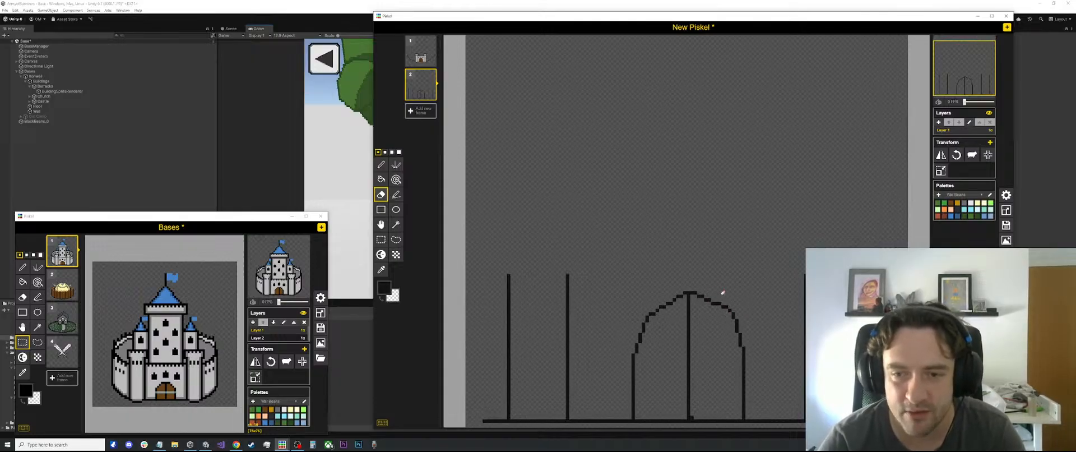
{"action": "scroll", "coordinate": [714, 297], "scroll_direction": "up", "scroll_amount": 1}
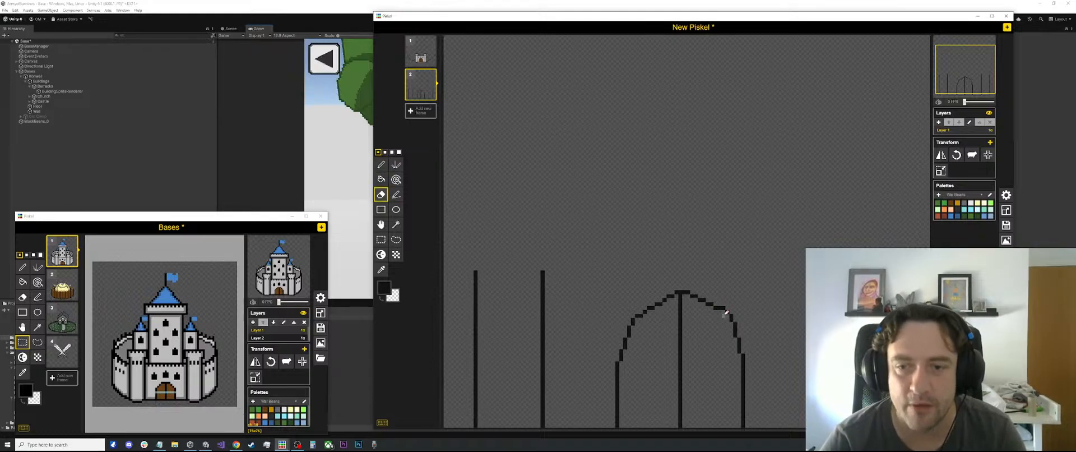
{"action": "scroll", "coordinate": [726, 306], "scroll_direction": "down", "scroll_amount": 2}
{"action": "scroll", "coordinate": [701, 316], "scroll_direction": "up", "scroll_amount": 2}
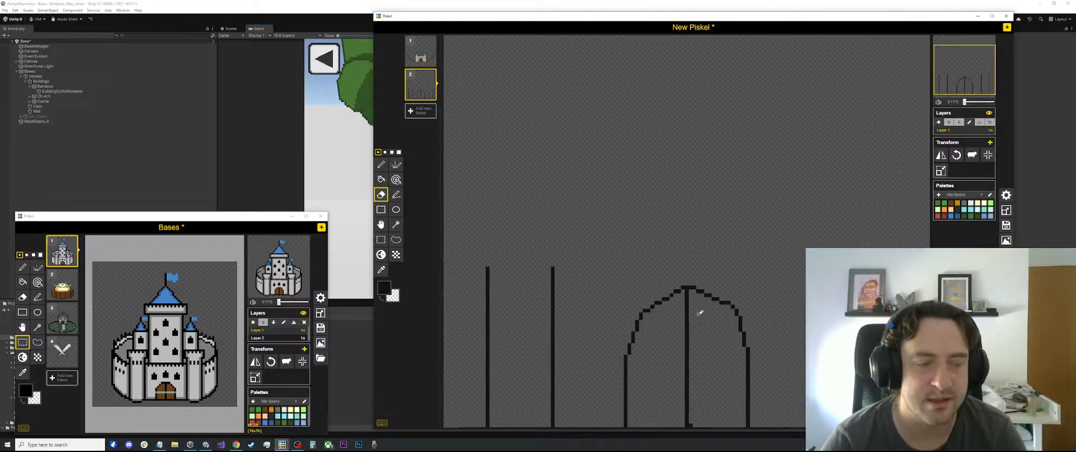
{"action": "scroll", "coordinate": [722, 297], "scroll_direction": "up", "scroll_amount": 2}
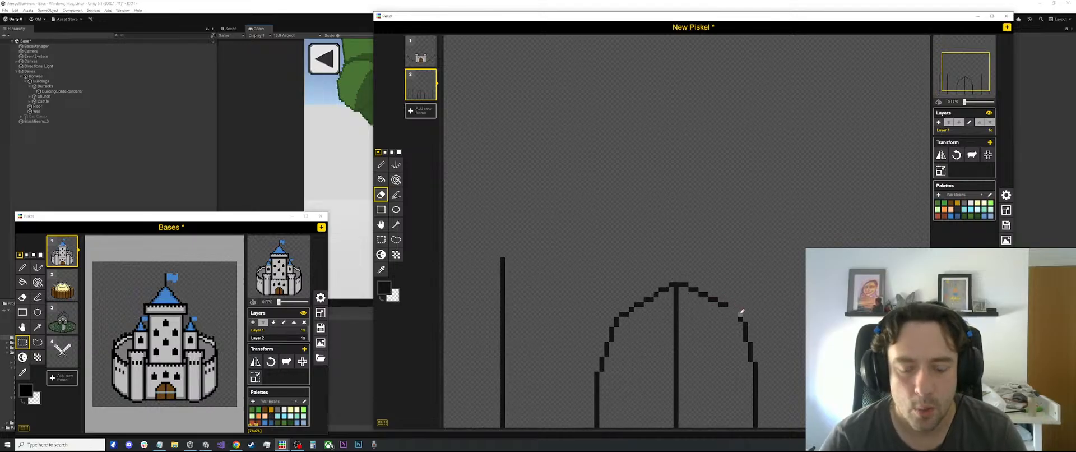
{"action": "key", "text": "p"}
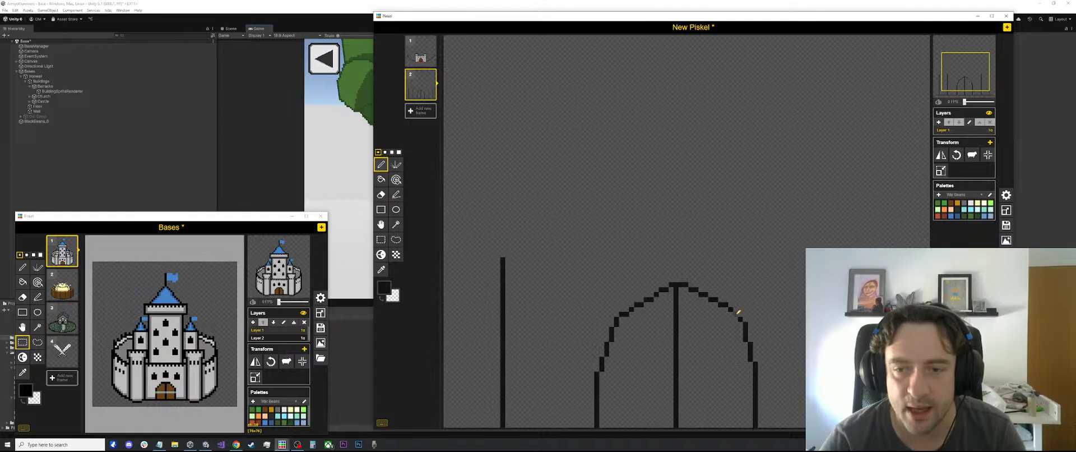
{"action": "key", "text": "e"}
{"action": "key", "text": "p"}
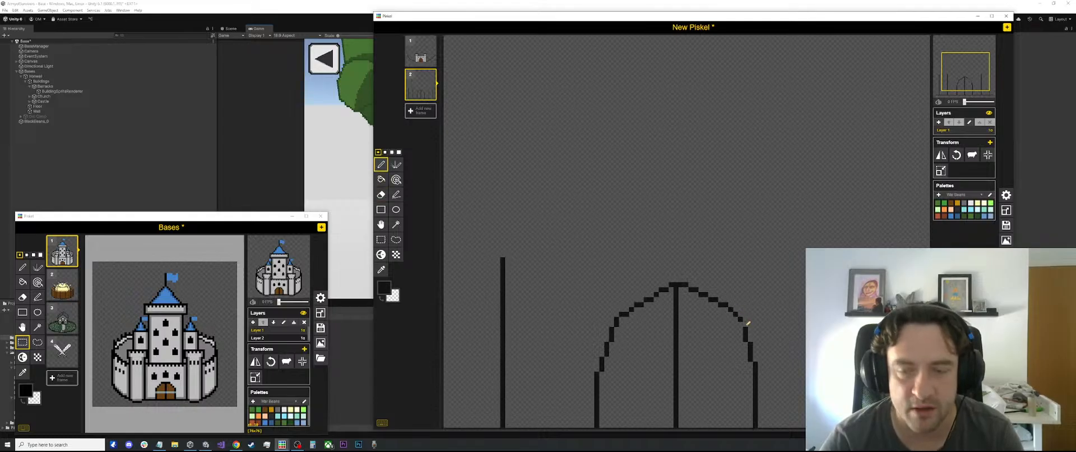
{"action": "key", "text": "e"}
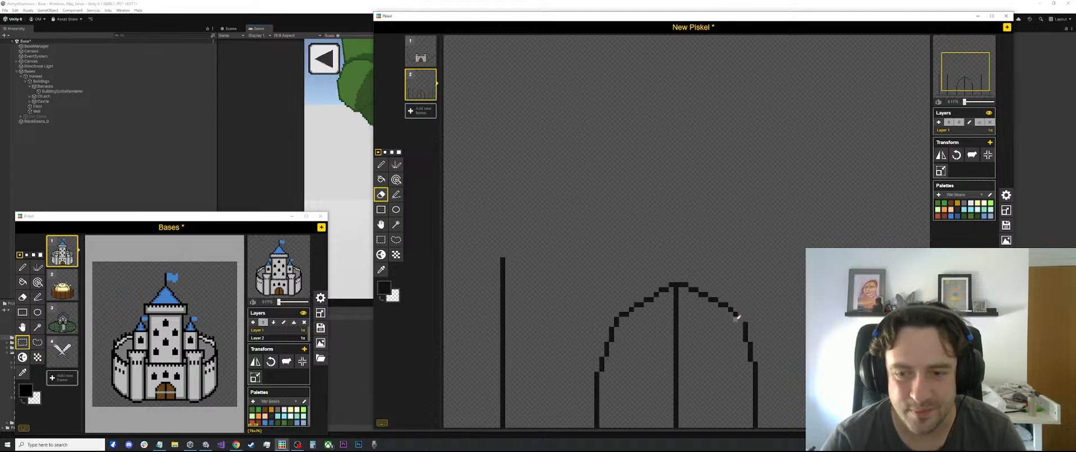
{"action": "key", "text": "p"}
{"action": "scroll", "coordinate": [752, 302], "scroll_direction": "down", "scroll_amount": 3}
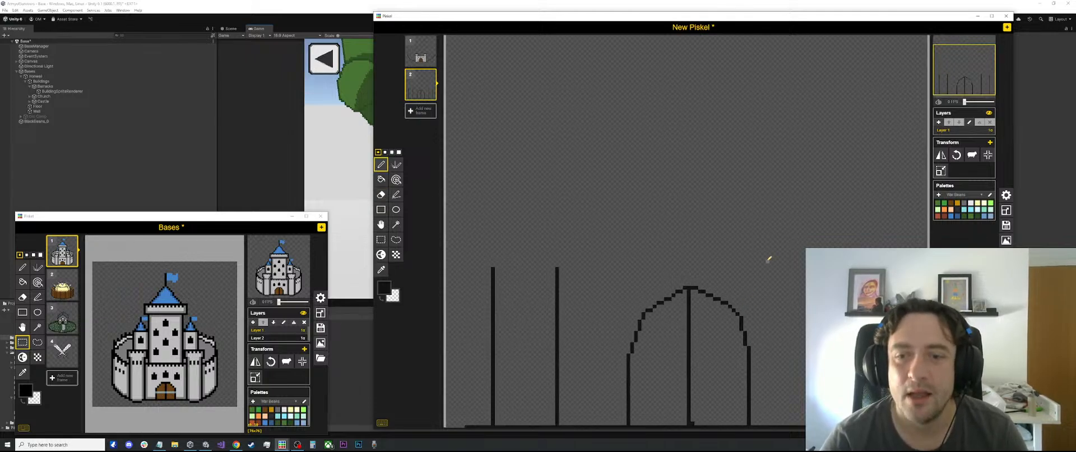
Erase the leftover centre mark beside the foot of the gate's vertical centre line
{"action": "scroll", "coordinate": [742, 303], "scroll_direction": "up", "scroll_amount": 1}
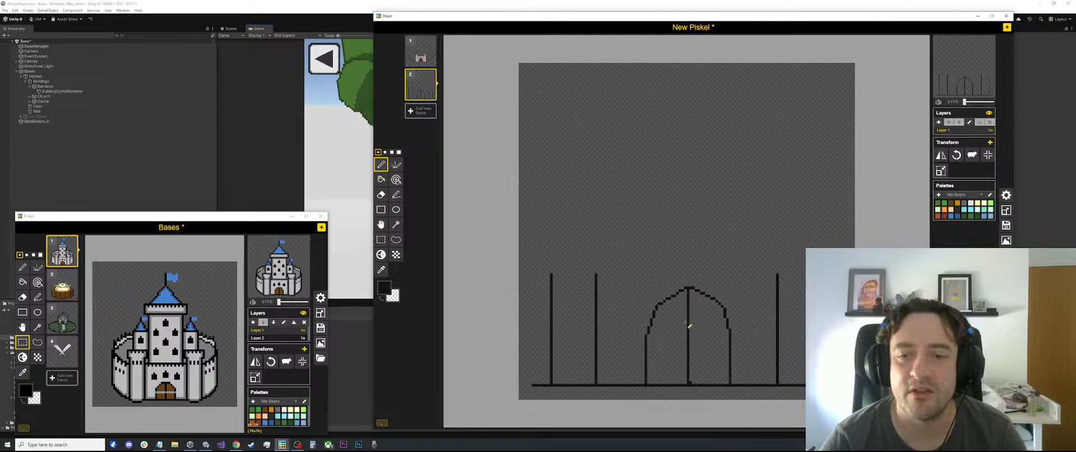
{"action": "scroll", "coordinate": [694, 377], "scroll_direction": "up", "scroll_amount": 2}
{"action": "scroll", "coordinate": [693, 376], "scroll_direction": "down", "scroll_amount": 1}
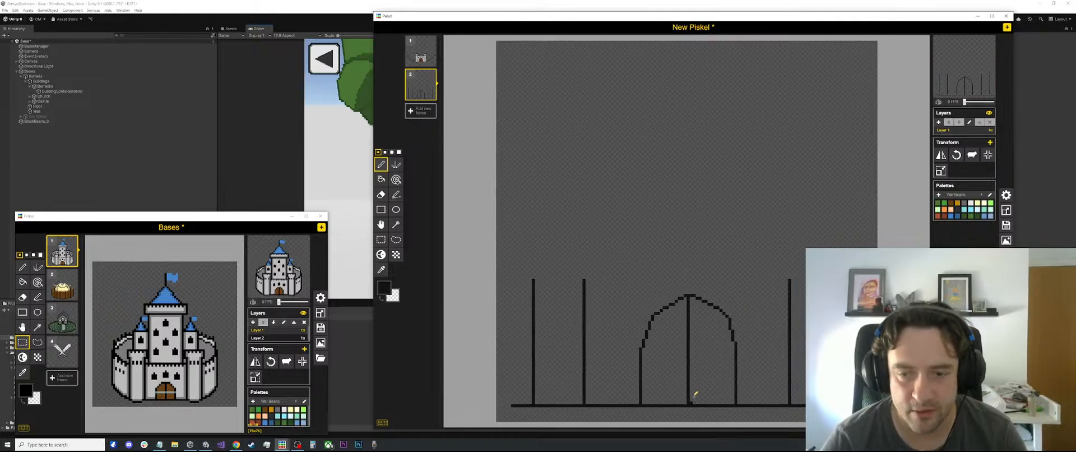
{"action": "key", "text": "e"}
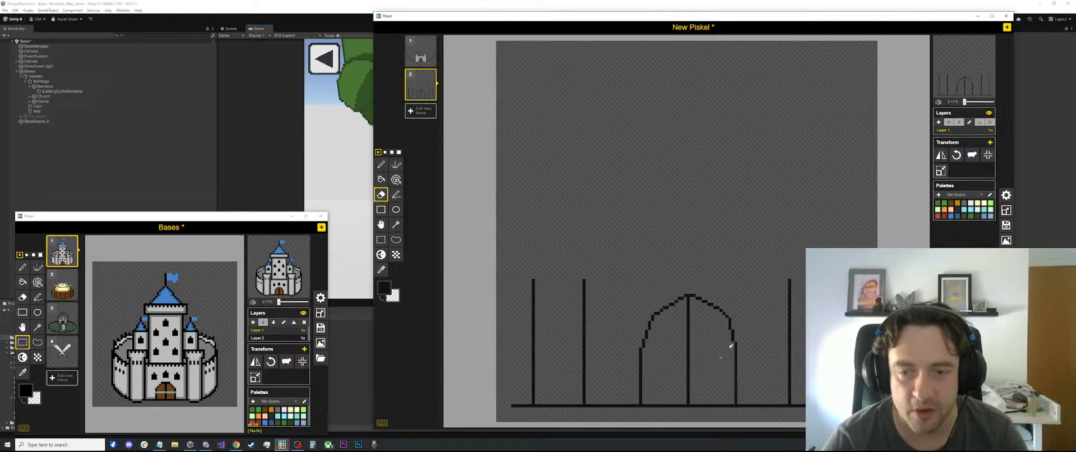
Extend both side lines of the left tower upward to the same height, well above the gate arch
{"action": "scroll", "coordinate": [730, 345], "scroll_direction": "down", "scroll_amount": 1}
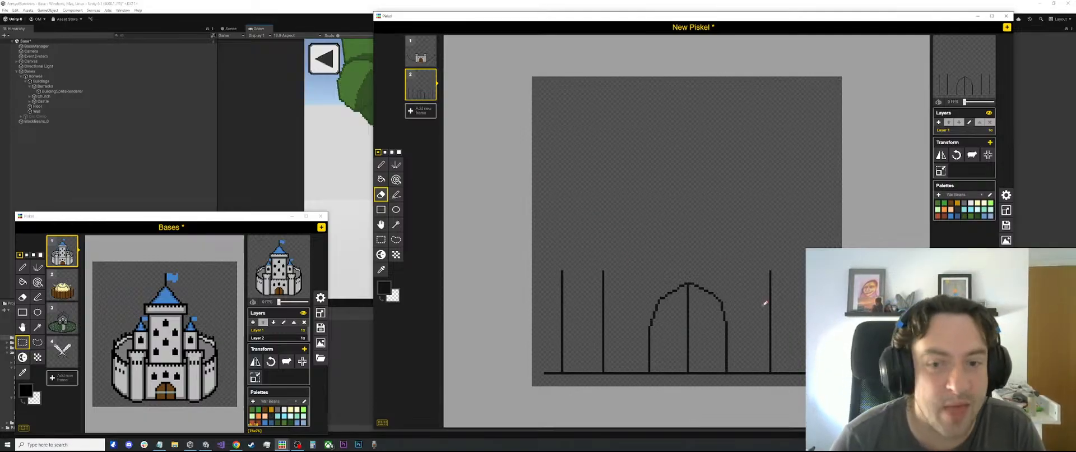
{"action": "key", "text": "l"}
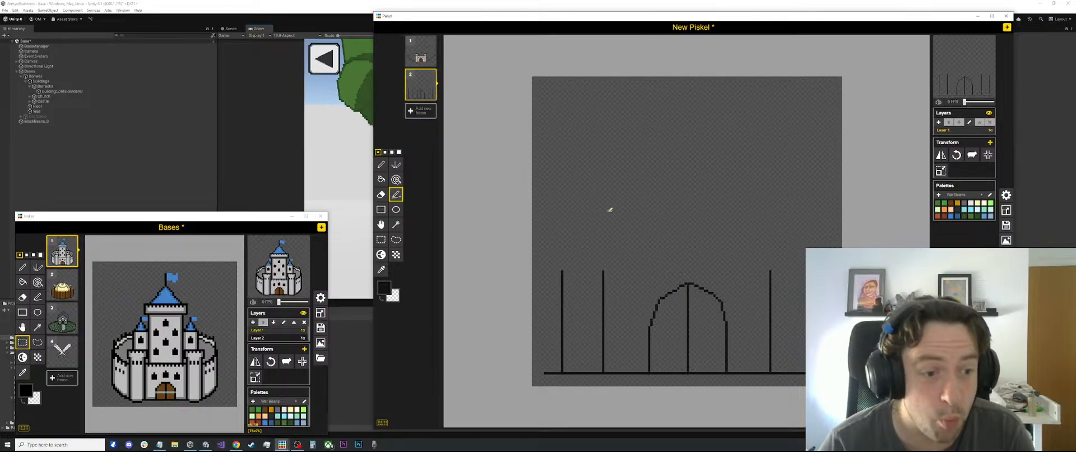
{"action": "left_click_drag", "start_coordinate": [602, 273], "coordinate": [603, 242]}
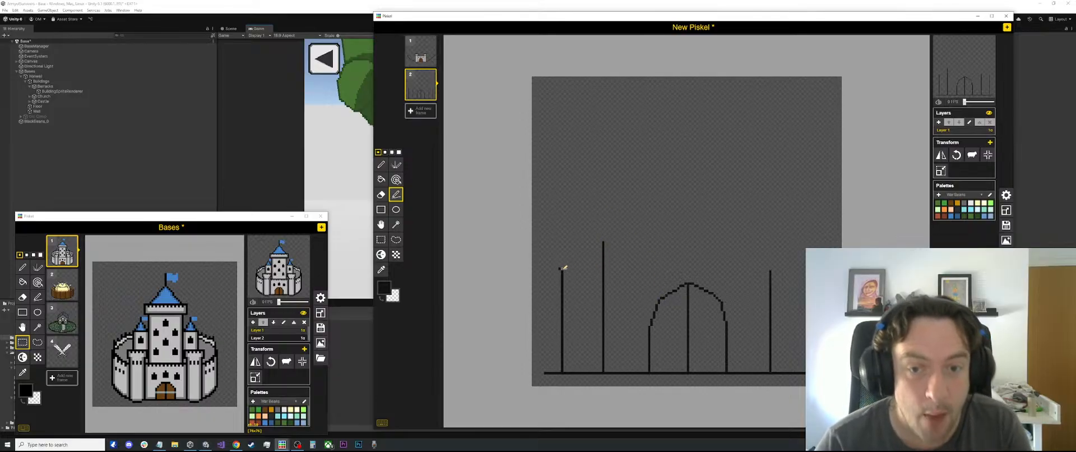
{"action": "left_click_drag", "start_coordinate": [565, 268], "coordinate": [565, 241]}
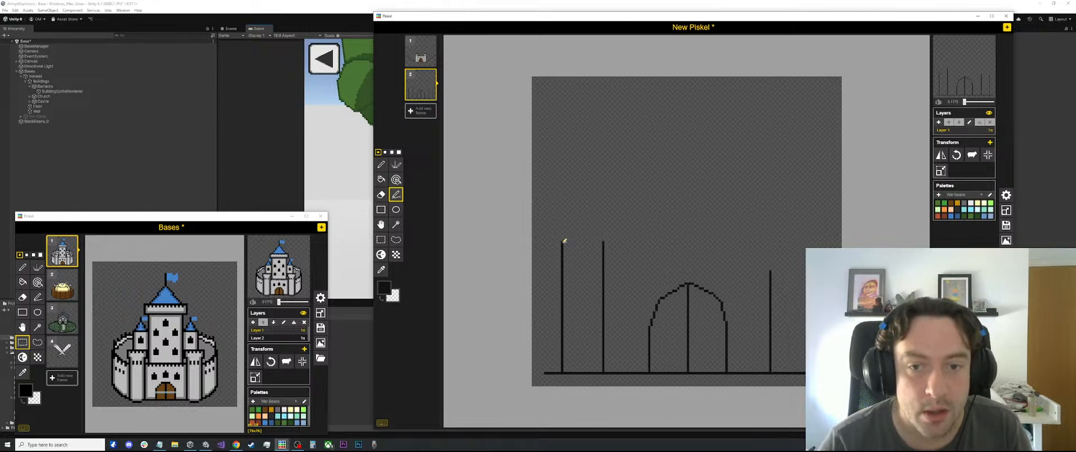
Copy the upper ends of the left tower's side lines onto the right tower so both towers match in height
{"action": "scroll", "coordinate": [564, 241], "scroll_direction": "up", "scroll_amount": 2}
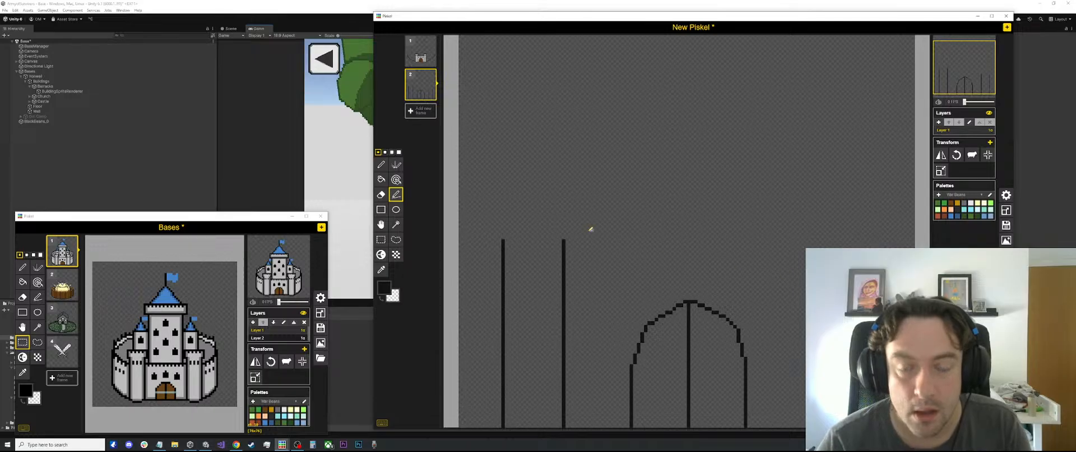
{"action": "key", "text": "s"}
{"action": "left_click_drag", "start_coordinate": [579, 215], "coordinate": [498, 297]}
{"action": "left_click_drag", "start_coordinate": [532, 268], "coordinate": [840, 269]}
{"action": "left_click", "coordinate": [703, 222]}
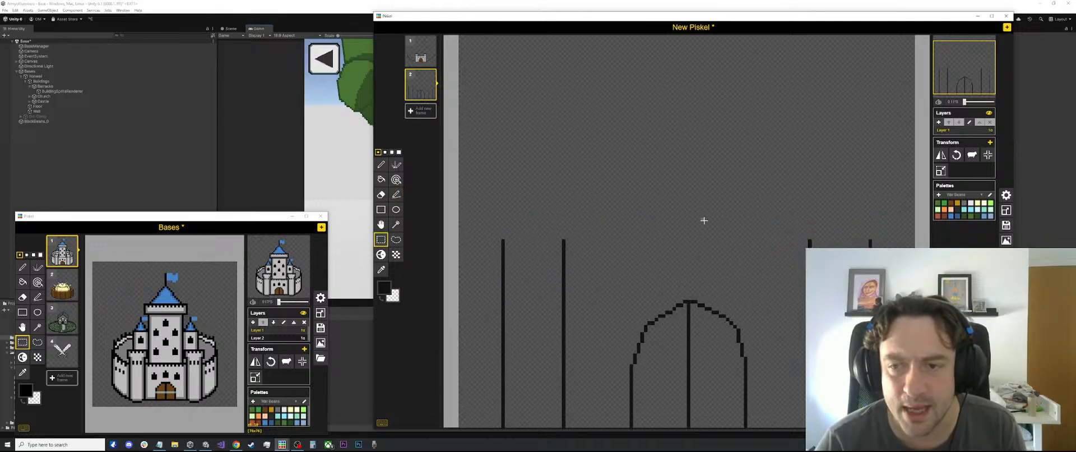
Draw the top edge of the gate wall as a horizontal line joining the tops of the two towers' inner sides
{"action": "key", "text": "l"}
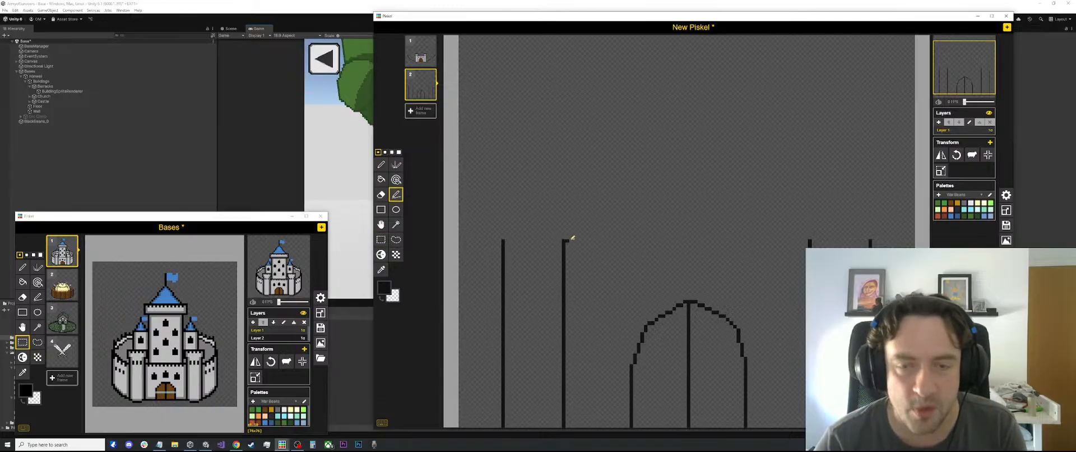
{"action": "left_click_drag", "start_coordinate": [564, 241], "coordinate": [812, 240]}
{"action": "scroll", "coordinate": [728, 199], "scroll_direction": "down", "scroll_amount": 3}
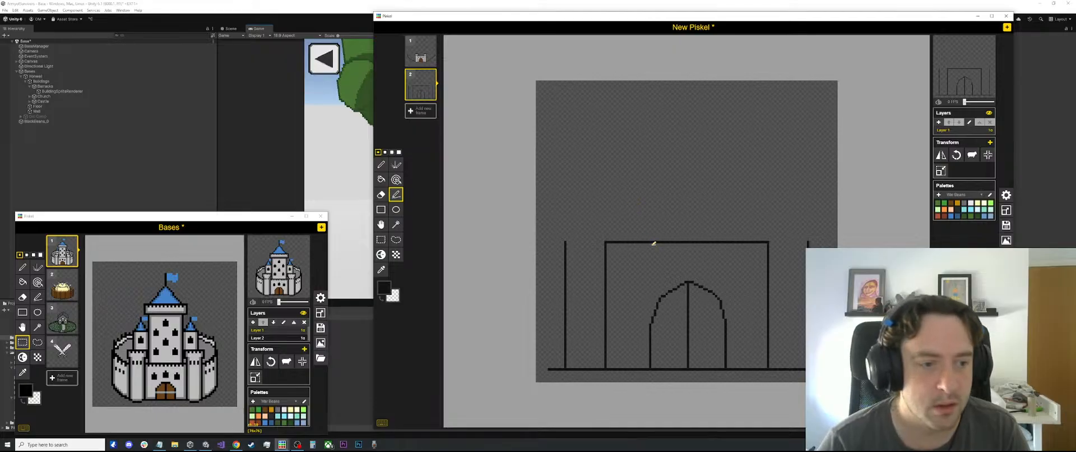
{"action": "scroll", "coordinate": [560, 187], "scroll_direction": "up", "scroll_amount": 1}
{"action": "scroll", "coordinate": [576, 185], "scroll_direction": "down", "scroll_amount": 2}
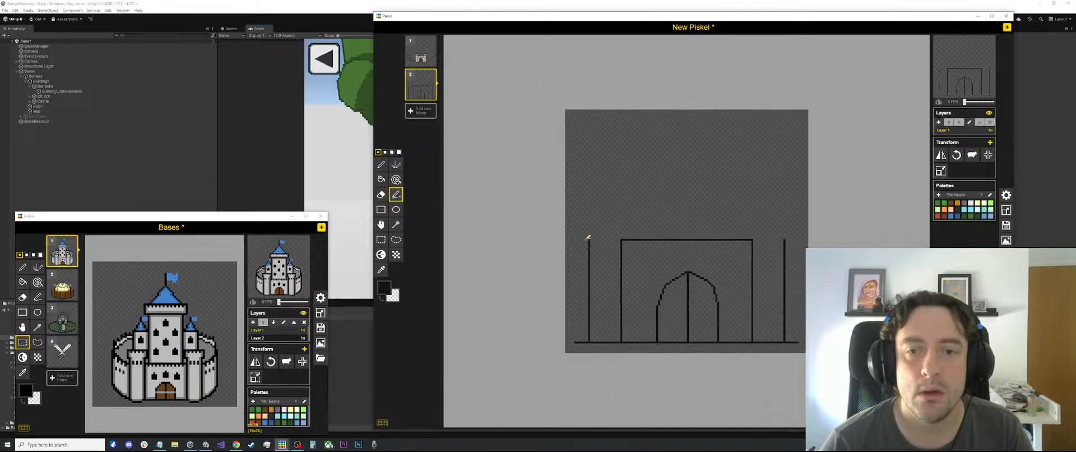
{"action": "scroll", "coordinate": [588, 235], "scroll_direction": "up", "scroll_amount": 2}
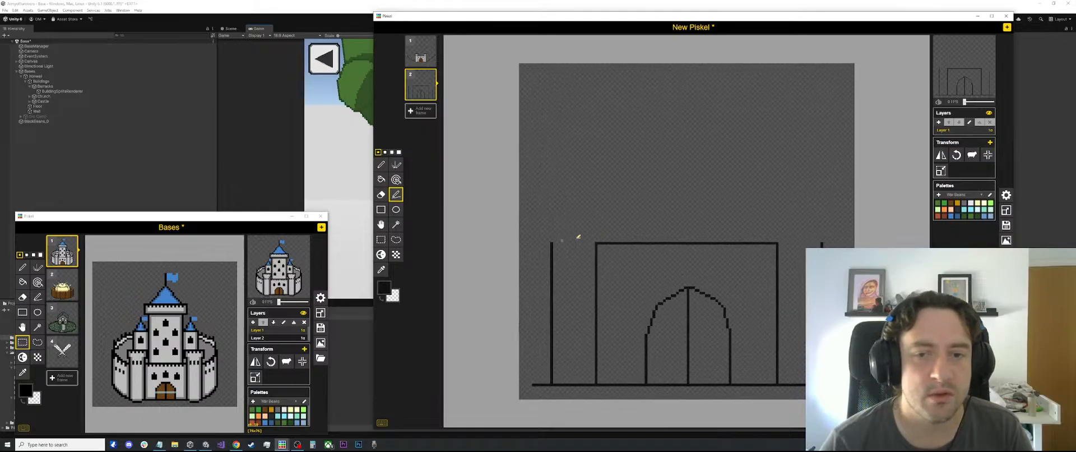
Lower the towers, wall top and gate arch together by shifting the upper part of the outline down towards the baseline
{"action": "key", "text": "s"}
{"action": "mouse_move", "coordinate": [844, 213]}
{"action": "left_mouse_down"}
{"action": "mouse_move", "coordinate": [598, 279]}
{"action": "mouse_move", "coordinate": [527, 271]}
{"action": "left_mouse_up"}
{"action": "left_click", "coordinate": [687, 175]}
{"action": "scroll", "coordinate": [600, 213], "scroll_direction": "up", "scroll_amount": 1}
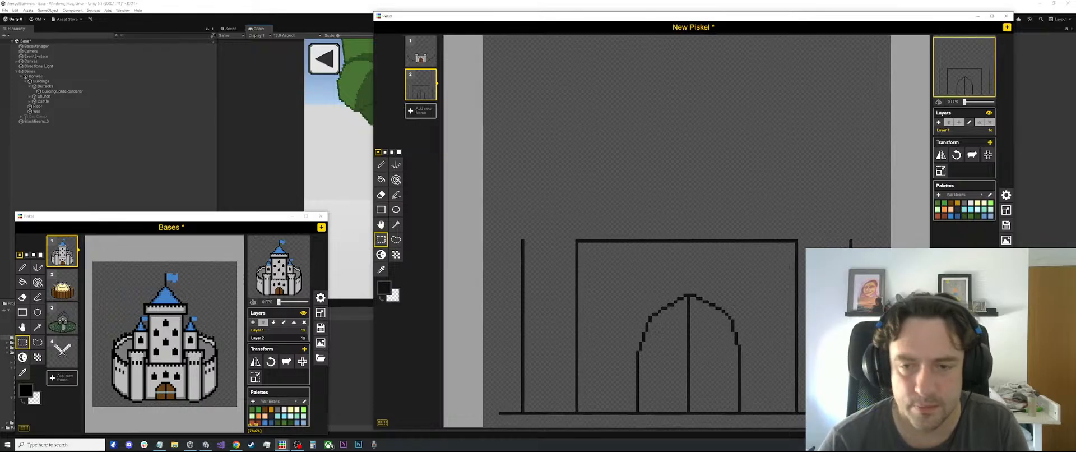
{"action": "scroll", "coordinate": [846, 201], "scroll_direction": "down", "scroll_amount": 1}
{"action": "left_click_drag", "start_coordinate": [839, 206], "coordinate": [539, 337]}
{"action": "left_click_drag", "start_coordinate": [688, 301], "coordinate": [688, 305]}
{"action": "left_click", "coordinate": [754, 173]}
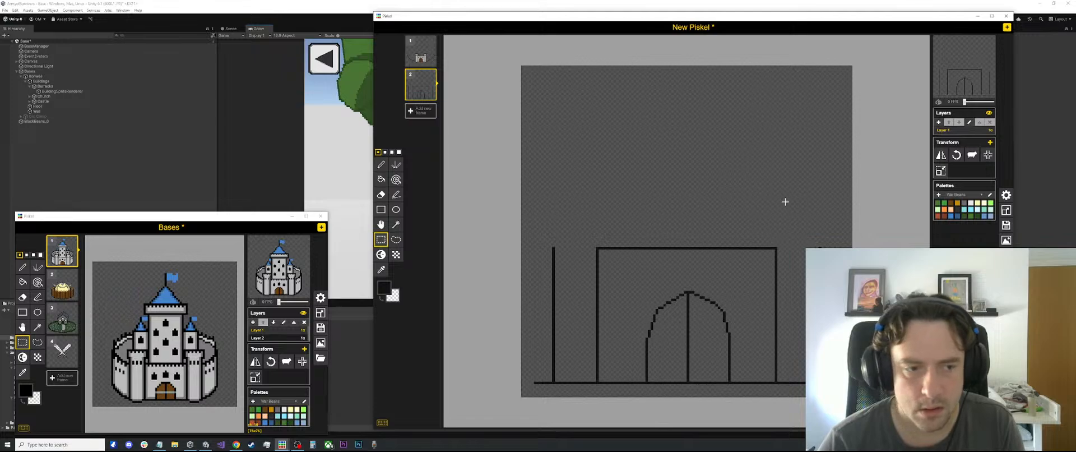
{"action": "left_click_drag", "start_coordinate": [849, 203], "coordinate": [527, 349]}
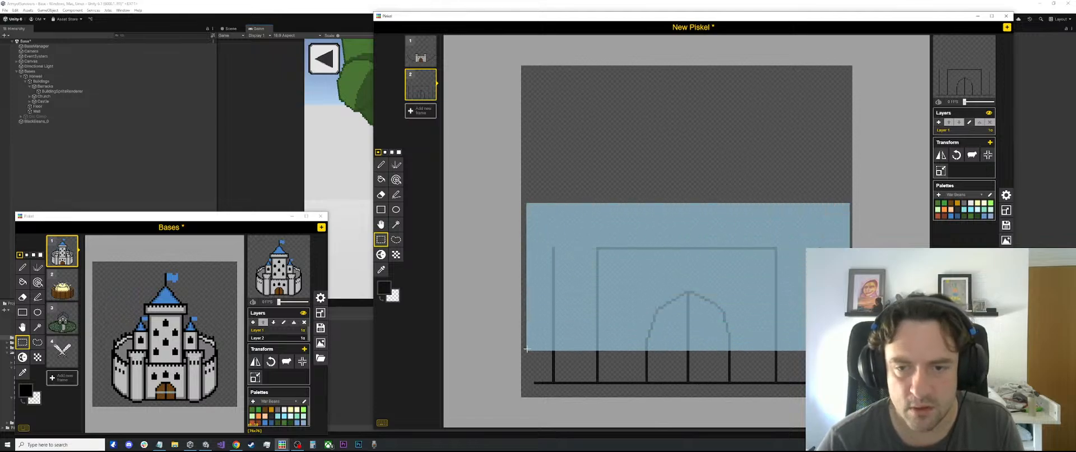
{"action": "left_click_drag", "start_coordinate": [704, 279], "coordinate": [703, 287]}
{"action": "left_click", "coordinate": [723, 163]}
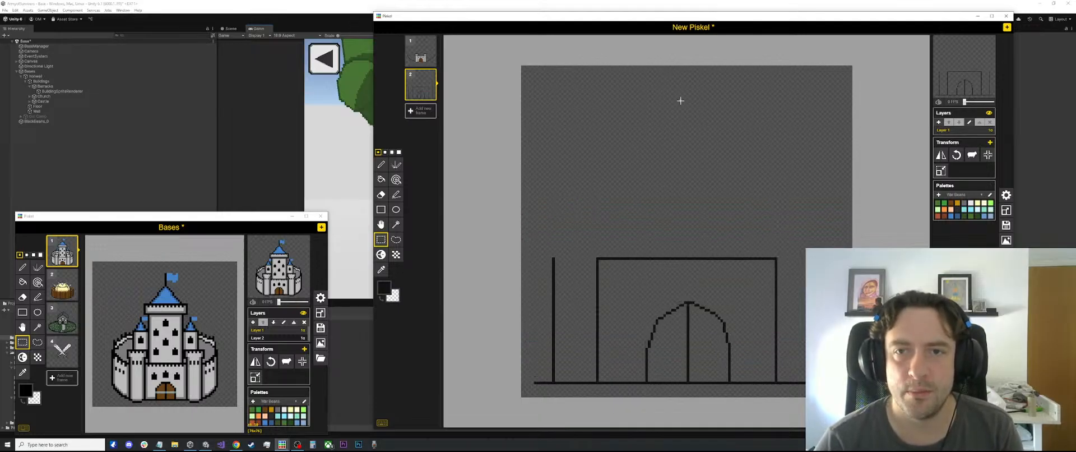
Flare the left tower's top outward with a stepped diagonal on each side, and extend both sides straight up from the flares
{"action": "key", "text": "p"}
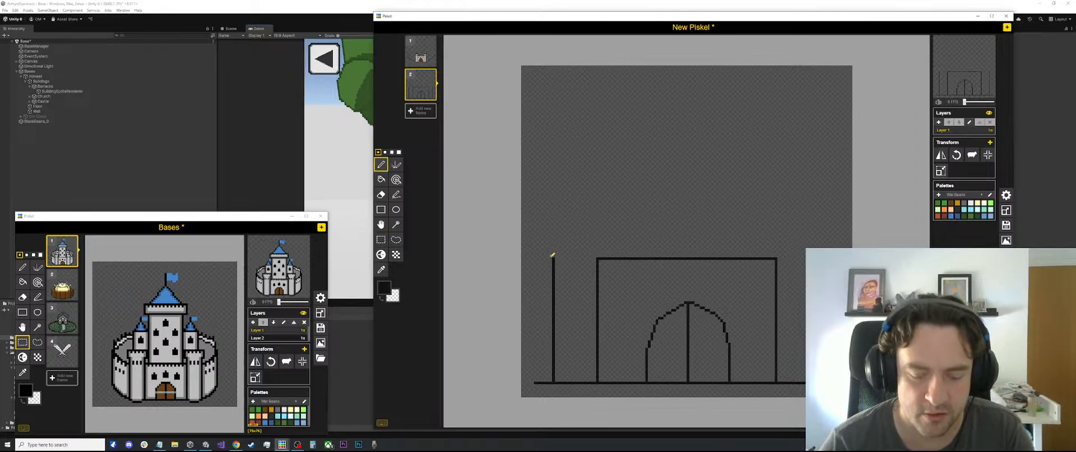
{"action": "key", "text": "l"}
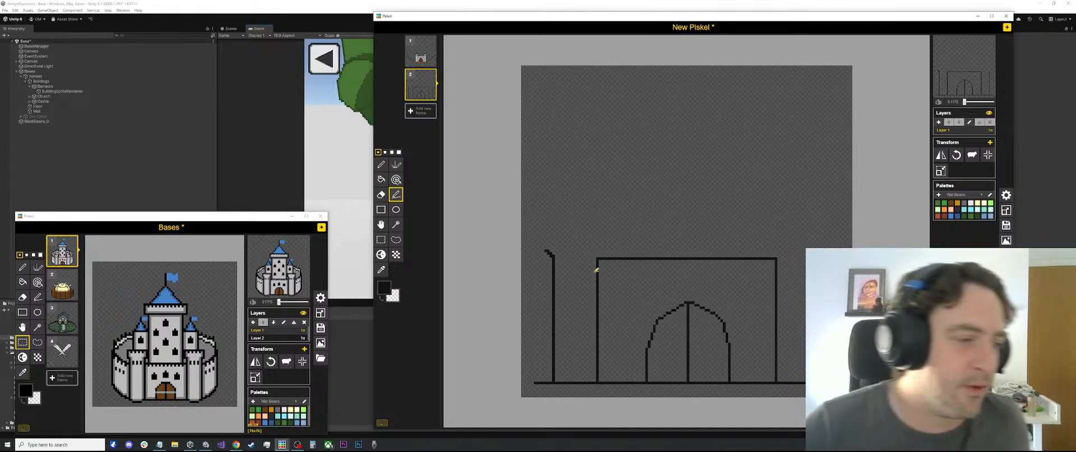
{"action": "scroll", "coordinate": [583, 227], "scroll_direction": "up", "scroll_amount": 1}
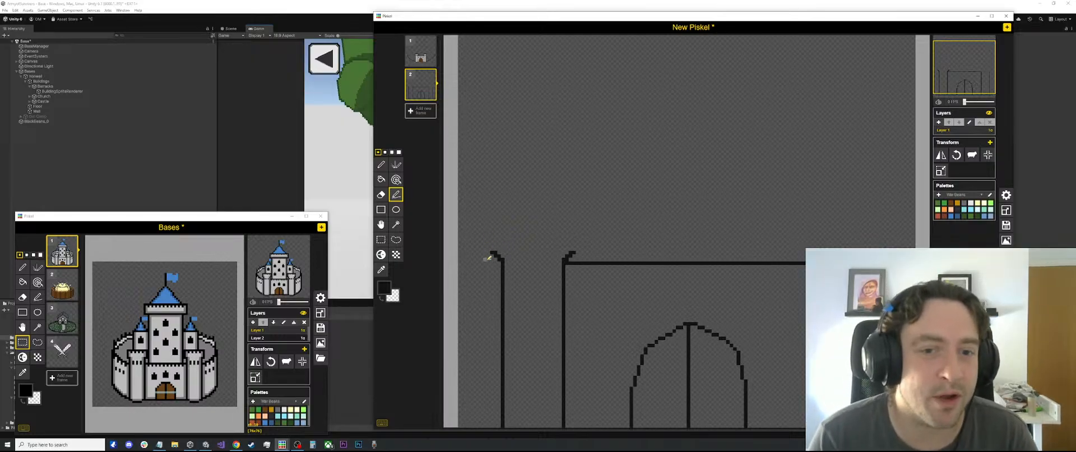
{"action": "left_click_drag", "start_coordinate": [493, 251], "coordinate": [492, 222]}
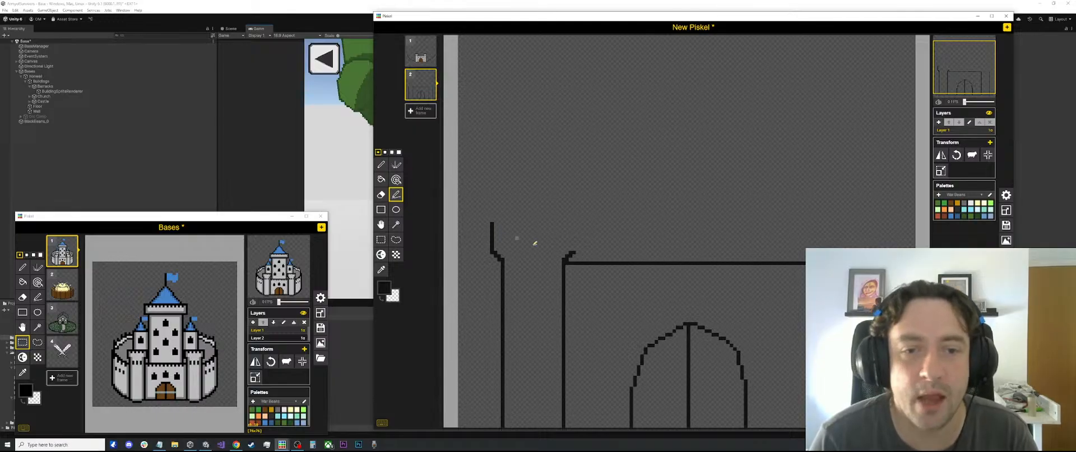
{"action": "left_click_drag", "start_coordinate": [573, 253], "coordinate": [575, 222]}
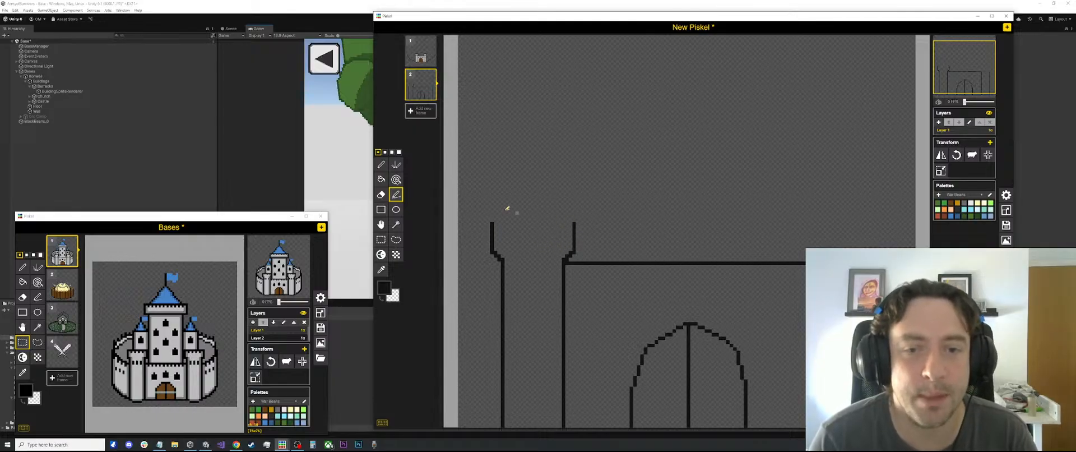
Draw an elliptical rim across the left tower's flared top from an upper and a lower curve
{"action": "left_click_drag", "start_coordinate": [496, 219], "coordinate": [573, 218]}
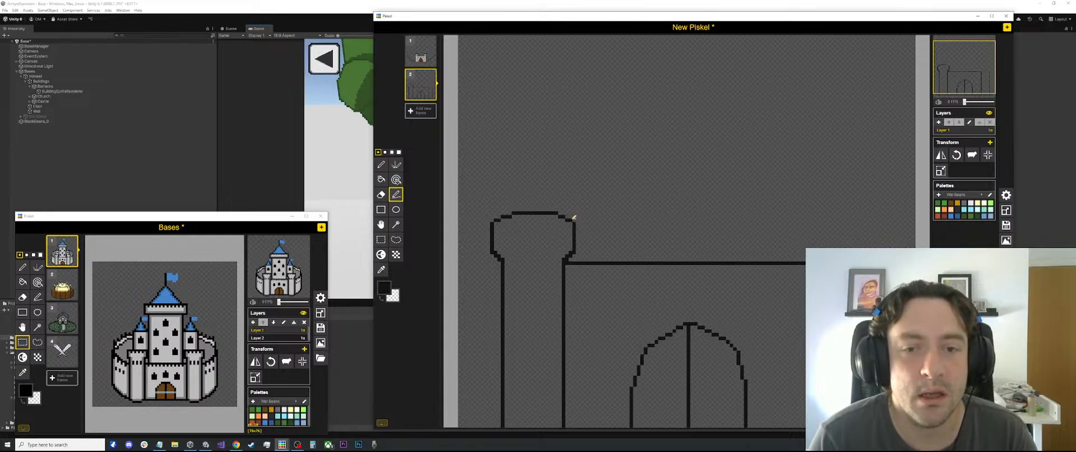
{"action": "key", "text": "e"}
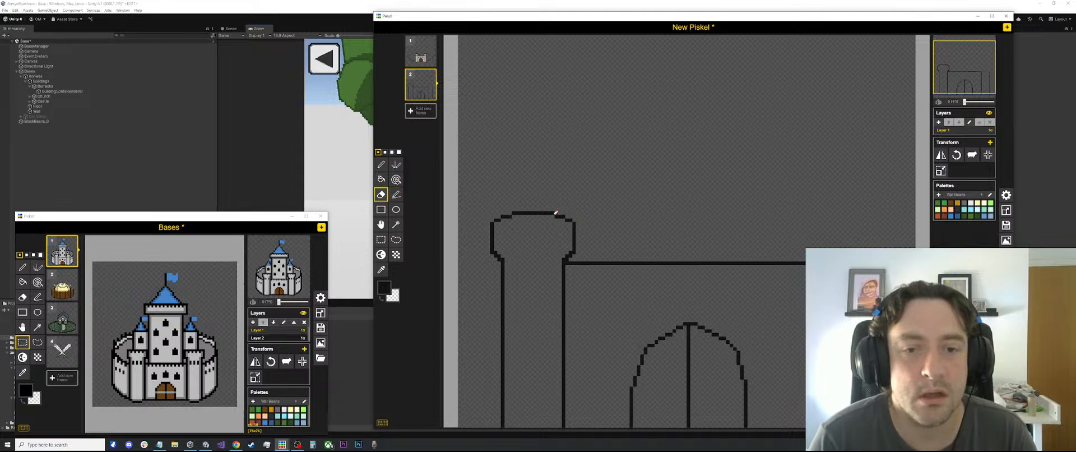
{"action": "scroll", "coordinate": [557, 210], "scroll_direction": "down", "scroll_amount": 4}
{"action": "scroll", "coordinate": [560, 213], "scroll_direction": "up", "scroll_amount": 3}
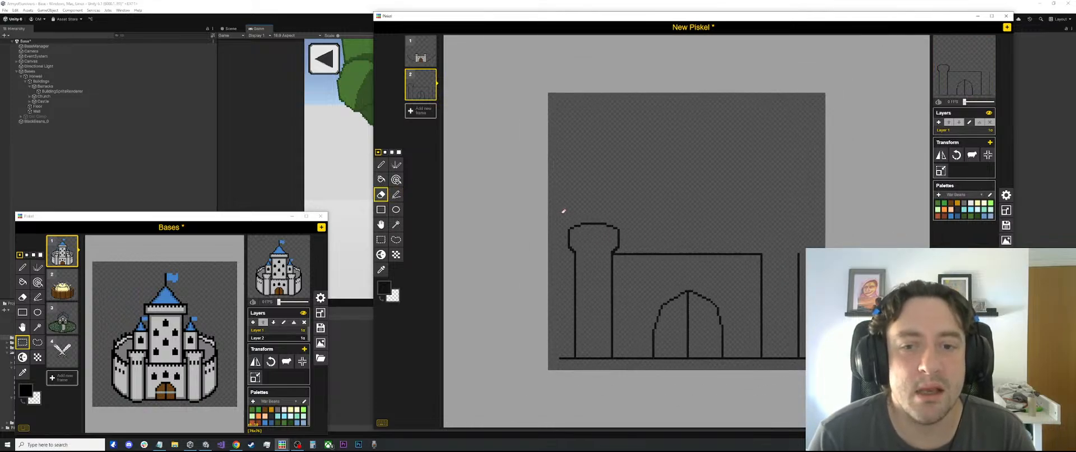
{"action": "scroll", "coordinate": [563, 214], "scroll_direction": "up", "scroll_amount": 2}
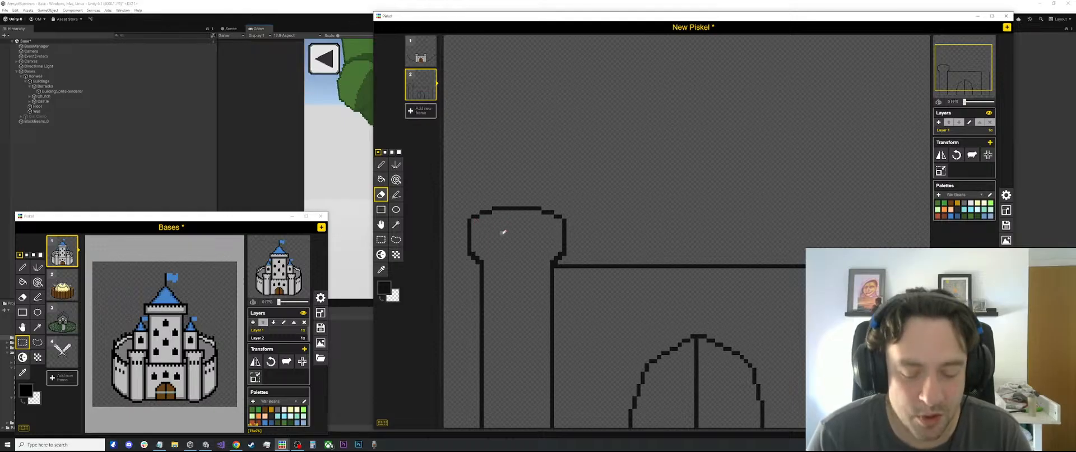
{"action": "key", "text": "l"}
{"action": "mouse_move", "coordinate": [474, 224]}
{"action": "left_mouse_down"}
{"action": "mouse_move", "coordinate": [520, 226]}
{"action": "mouse_move", "coordinate": [513, 235]}
{"action": "mouse_move", "coordinate": [499, 229]}
{"action": "mouse_move", "coordinate": [558, 225]}
{"action": "left_mouse_up"}
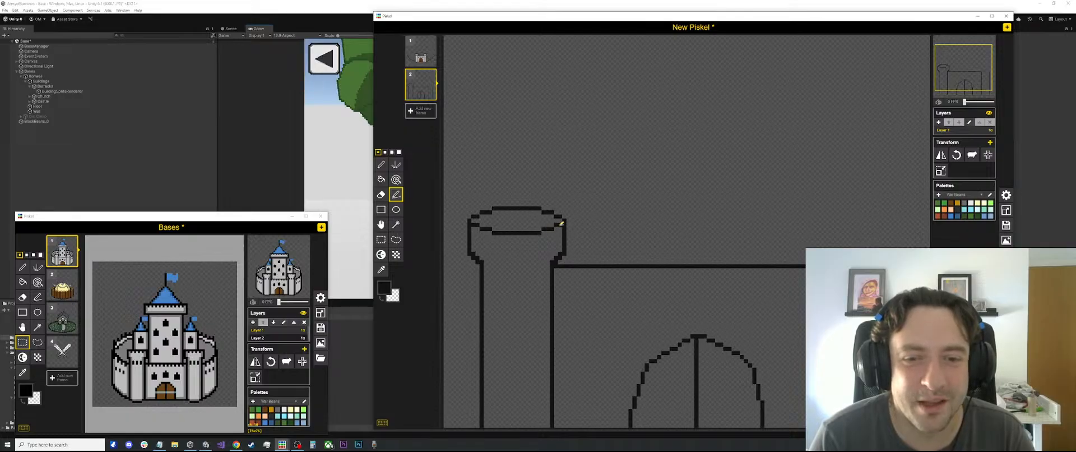
{"action": "scroll", "coordinate": [562, 222], "scroll_direction": "down", "scroll_amount": 2}
{"action": "scroll", "coordinate": [620, 331], "scroll_direction": "up", "scroll_amount": 1}
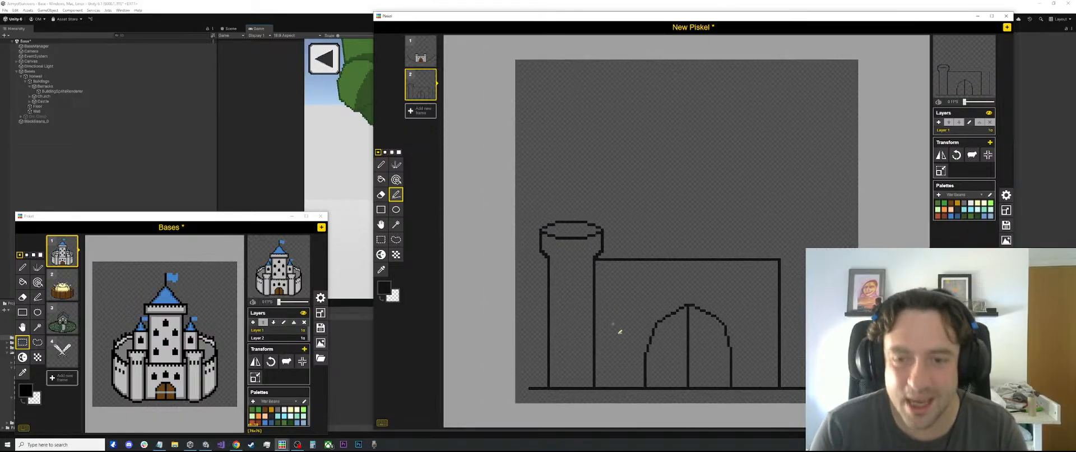
Delete the elliptical rim from the left tower's top, keeping the flared sides
{"action": "scroll", "coordinate": [568, 223], "scroll_direction": "up", "scroll_amount": 2}
{"action": "key", "text": "s"}
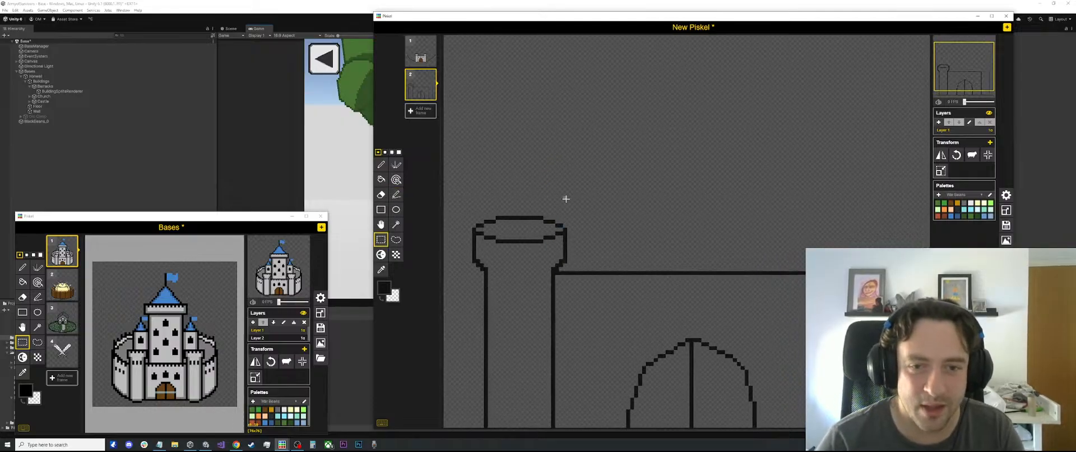
{"action": "left_click_drag", "start_coordinate": [578, 192], "coordinate": [476, 229]}
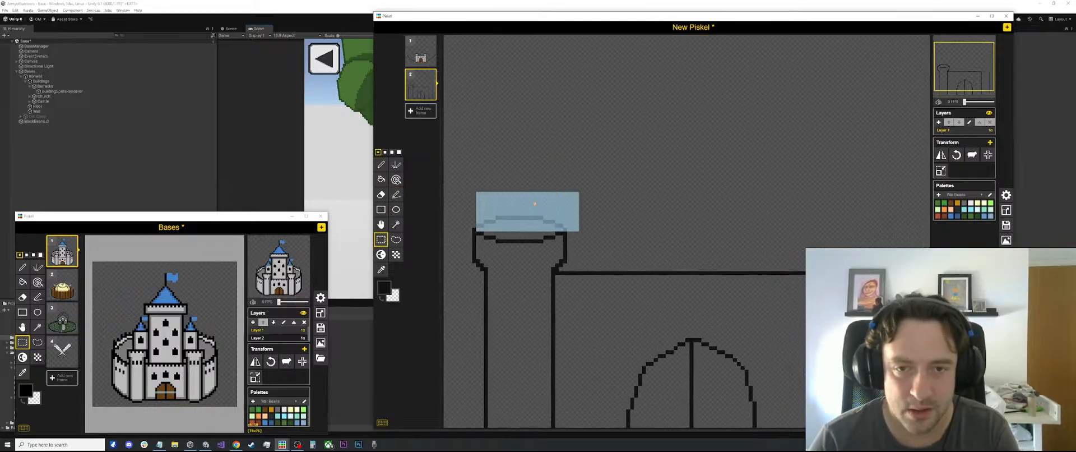
{"action": "left_click", "coordinate": [488, 224]}
{"action": "left_click_drag", "start_coordinate": [563, 215], "coordinate": [480, 243]}
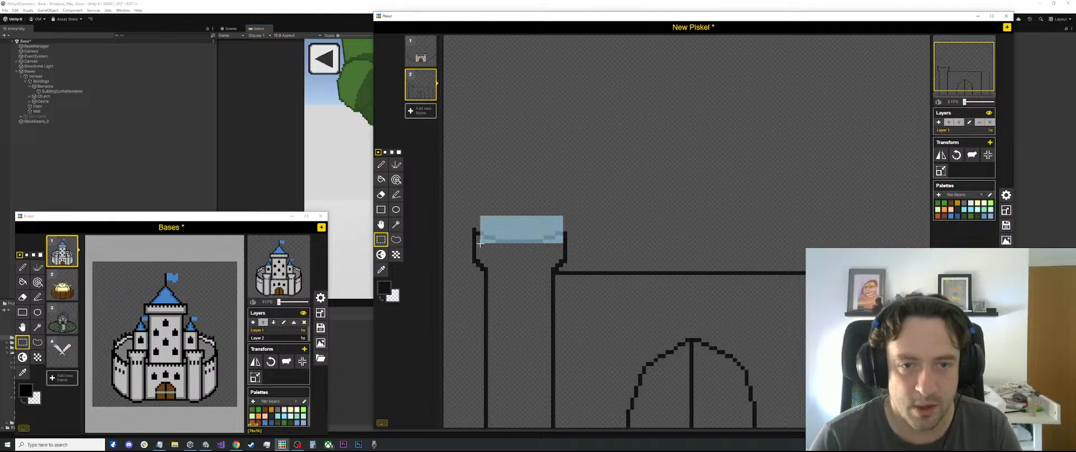
{"action": "key", "text": "Delete"}
Close the left tower's flared top with a straight horizontal line between its two sides
{"action": "scroll", "coordinate": [588, 185], "scroll_direction": "up", "scroll_amount": 1}
{"action": "key", "text": "p"}
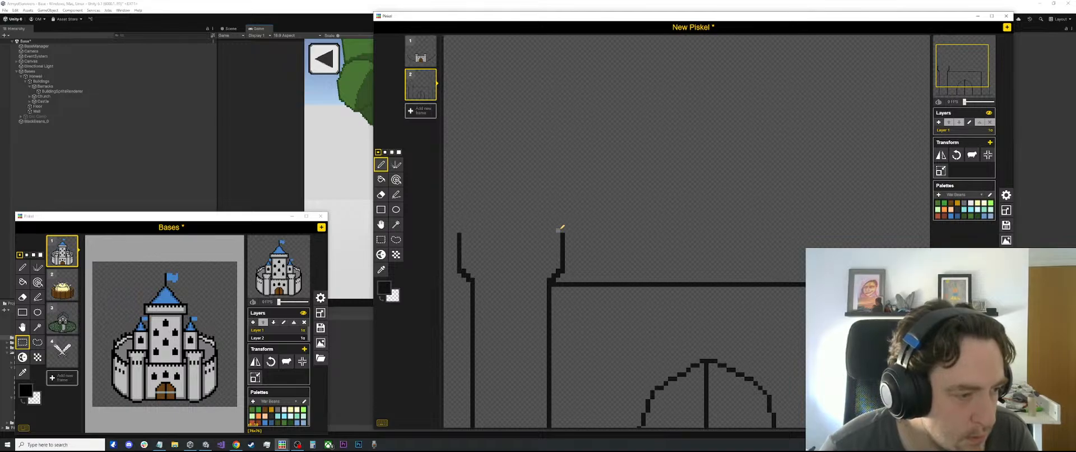
{"action": "key", "text": "l"}
{"action": "left_click_drag", "start_coordinate": [561, 234], "coordinate": [461, 233]}
Draw a row of short, evenly spaced vertical battlement marks hanging from the left tower's top edge
{"action": "key", "text": "p"}
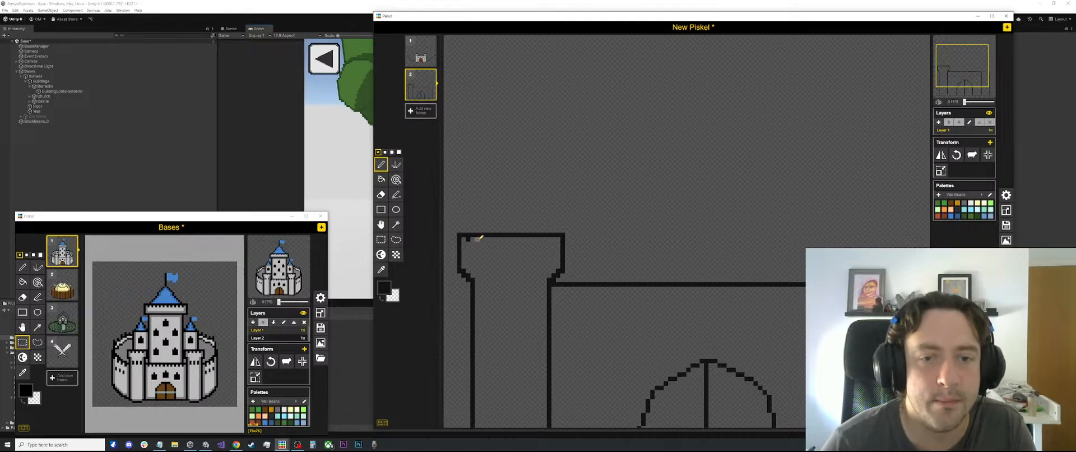
{"action": "scroll", "coordinate": [582, 238], "scroll_direction": "down", "scroll_amount": 2}
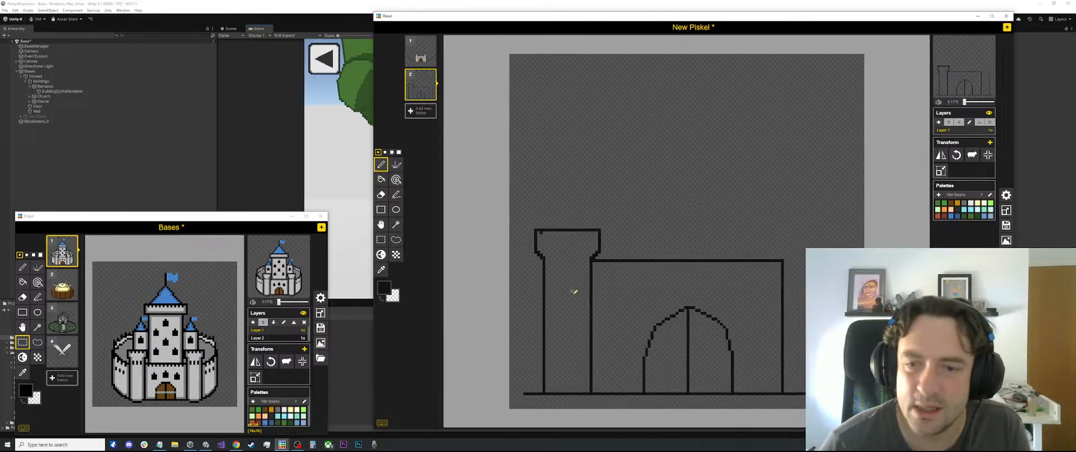
{"action": "scroll", "coordinate": [536, 239], "scroll_direction": "up", "scroll_amount": 1}
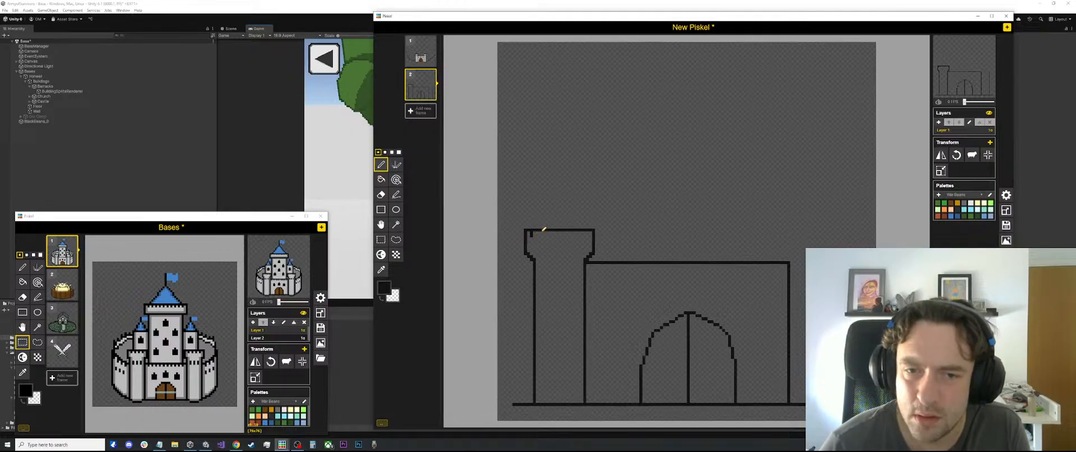
{"action": "mouse_move", "coordinate": [540, 232]}
{"action": "left_mouse_down"}
{"action": "mouse_move", "coordinate": [550, 236]}
{"action": "mouse_move", "coordinate": [519, 230]}
{"action": "left_mouse_up"}
{"action": "scroll", "coordinate": [598, 233], "scroll_direction": "up", "scroll_amount": 1}
{"action": "key", "text": "l"}
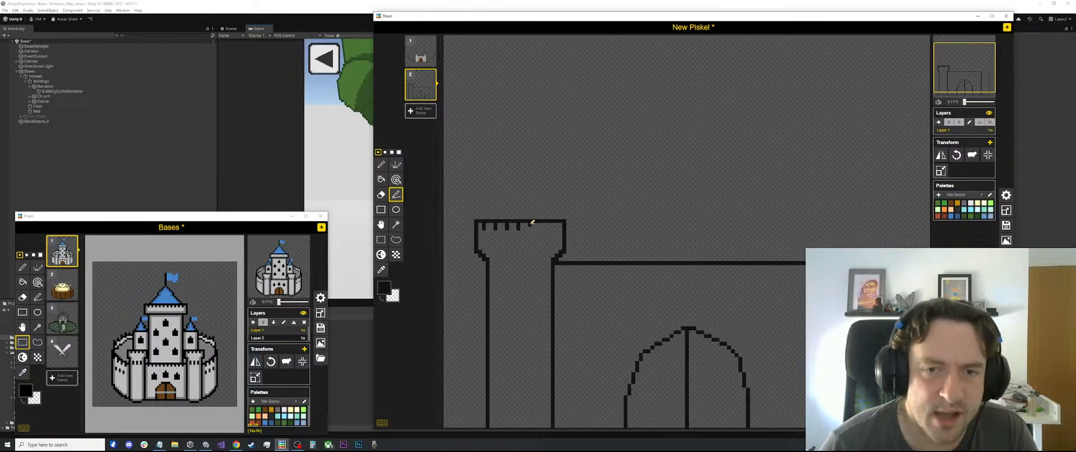
{"action": "left_click_drag", "start_coordinate": [530, 225], "coordinate": [529, 230]}
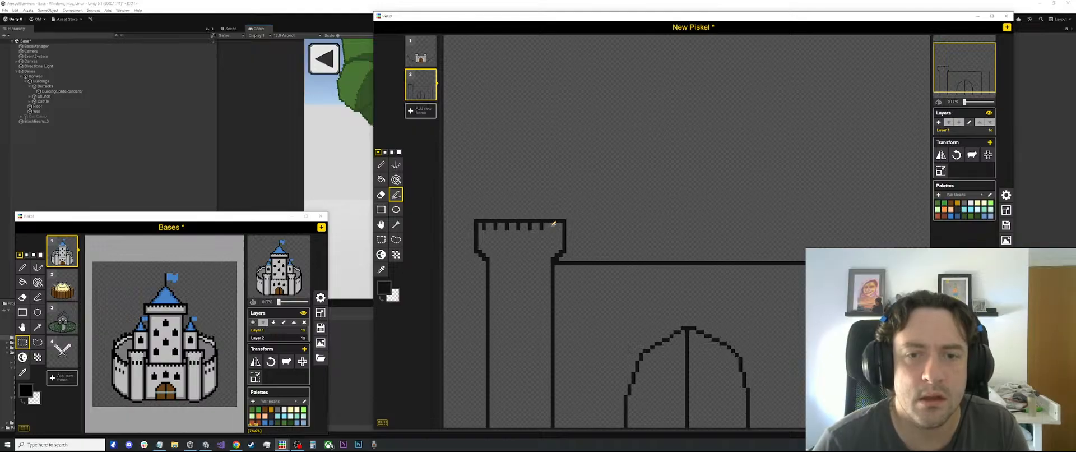
{"action": "scroll", "coordinate": [562, 223], "scroll_direction": "down", "scroll_amount": 3}
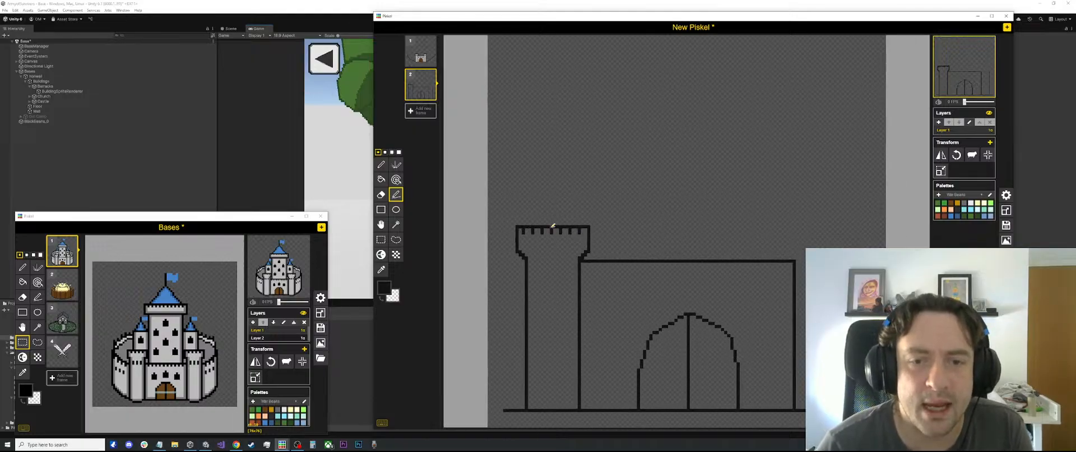
Widen the left tower by one pixel by shifting its outer part away from the gate
{"action": "scroll", "coordinate": [502, 219], "scroll_direction": "up", "scroll_amount": 2}
{"action": "key", "text": "s"}
{"action": "left_click_drag", "start_coordinate": [502, 219], "coordinate": [556, 401]}
{"action": "left_click", "coordinate": [666, 240]}
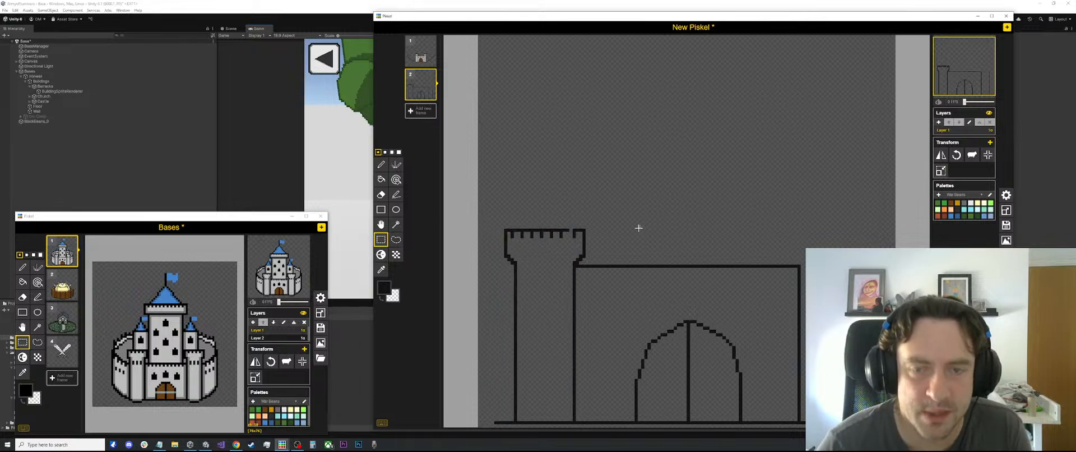
{"action": "scroll", "coordinate": [636, 228], "scroll_direction": "up", "scroll_amount": 4}
Fill the gap in the left tower's top edge and redraw the last battlement mark so the spacing is even
{"action": "key", "text": "o"}
{"action": "key", "text": "p"}
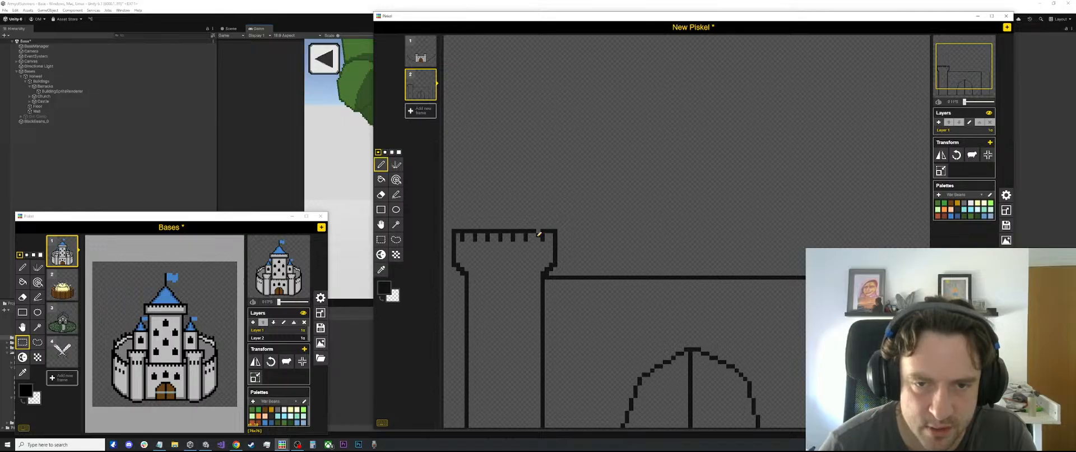
{"action": "key", "text": "e"}
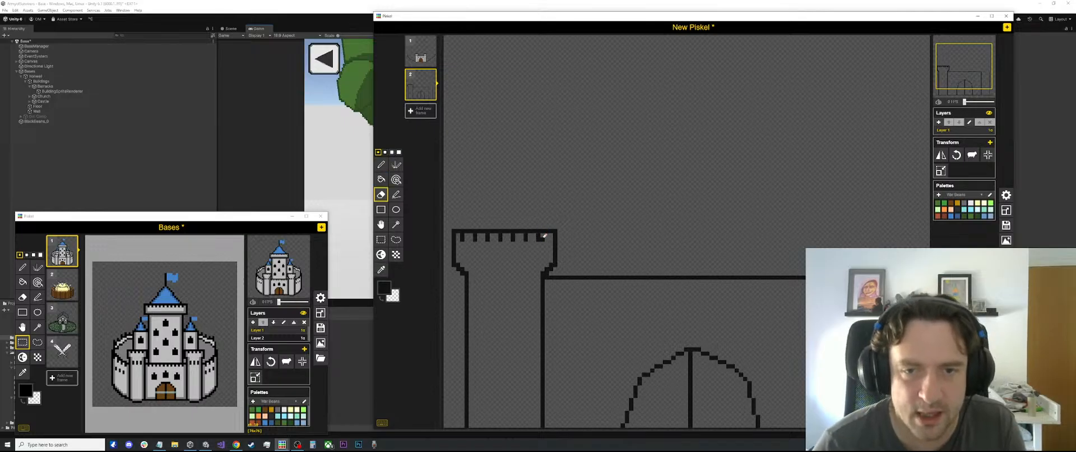
{"action": "key", "text": "p"}
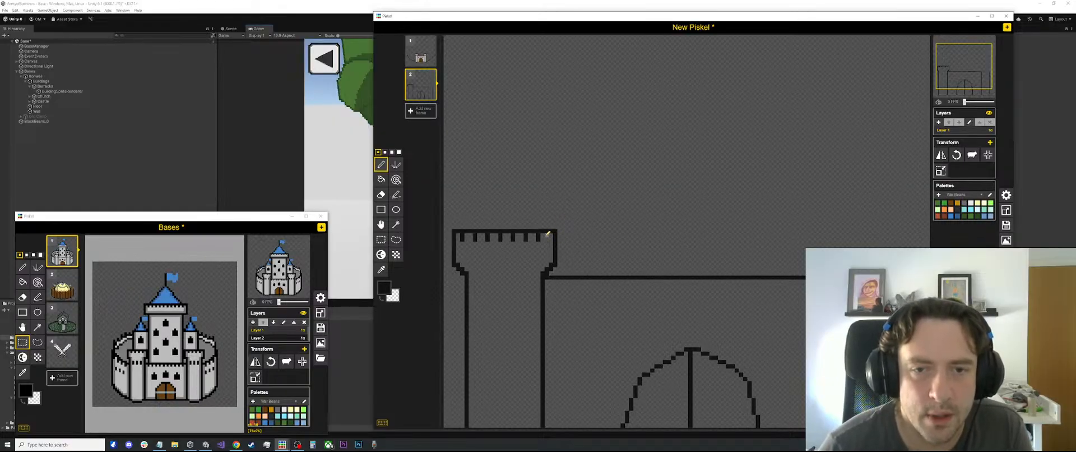
Widen the left tower by another pixel by shifting its outer section, including most of the battlements, away from the gate
{"action": "scroll", "coordinate": [548, 233], "scroll_direction": "down", "scroll_amount": 2}
{"action": "scroll", "coordinate": [572, 221], "scroll_direction": "up", "scroll_amount": 1}
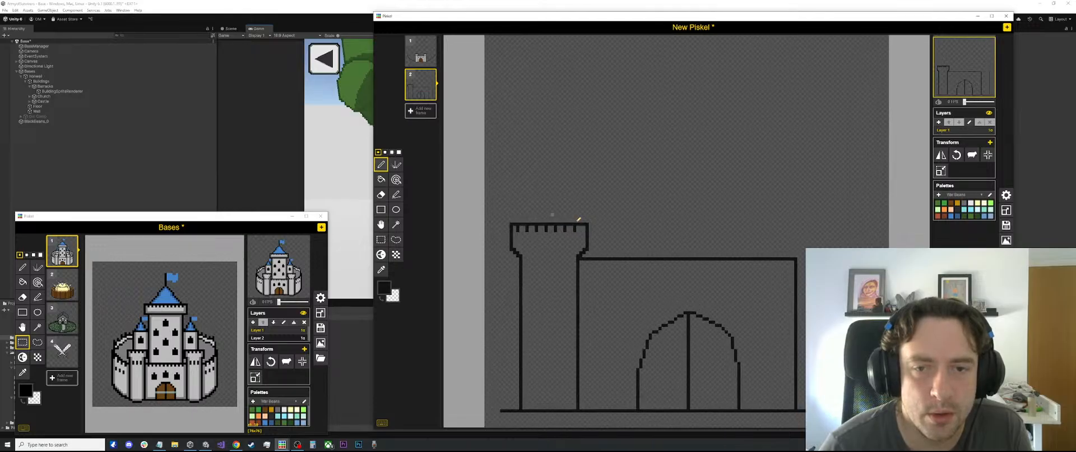
{"action": "key", "text": "s"}
{"action": "left_click_drag", "start_coordinate": [573, 219], "coordinate": [496, 358]}
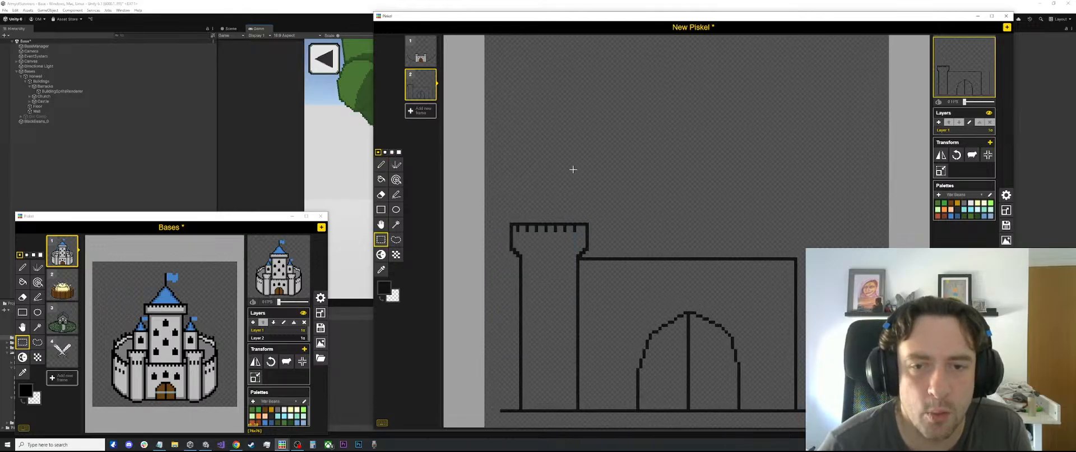
{"action": "left_click_drag", "start_coordinate": [576, 216], "coordinate": [502, 409]}
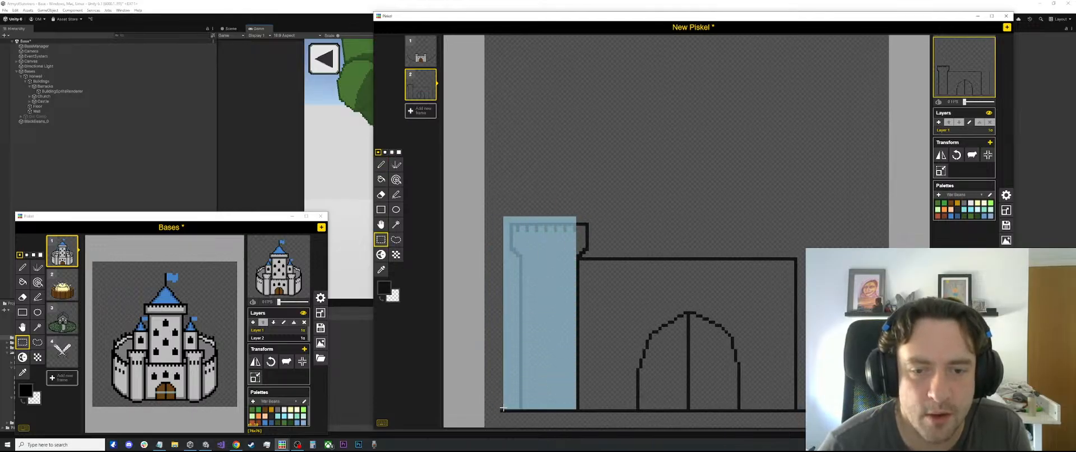
{"action": "left_click", "coordinate": [657, 235]}
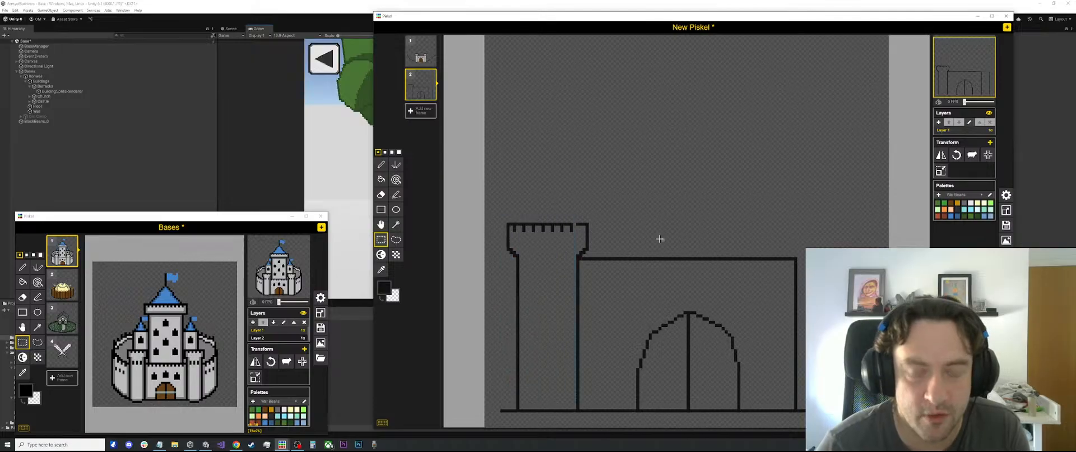
Close the new gap in the left tower's top edge and draw the missing battlement mark beside its inner corner
{"action": "scroll", "coordinate": [644, 229], "scroll_direction": "up", "scroll_amount": 1}
{"action": "key", "text": "p"}
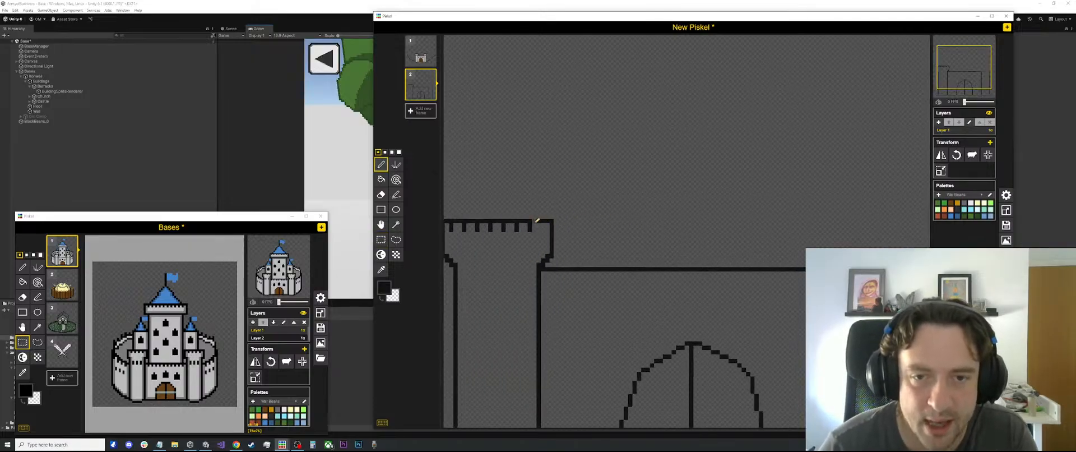
{"action": "left_click_drag", "start_coordinate": [543, 225], "coordinate": [542, 230]}
{"action": "scroll", "coordinate": [619, 211], "scroll_direction": "down", "scroll_amount": 1}
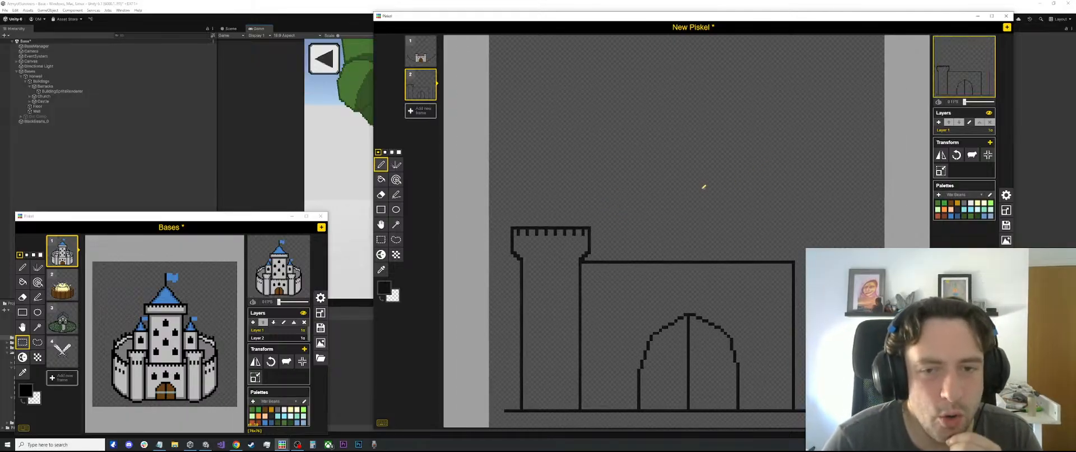
Build a thick black rim on the left tower's top with stacked horizontal lines, stepped shorter towards the top for a rounded look
{"action": "scroll", "coordinate": [560, 241], "scroll_direction": "down", "scroll_amount": 1}
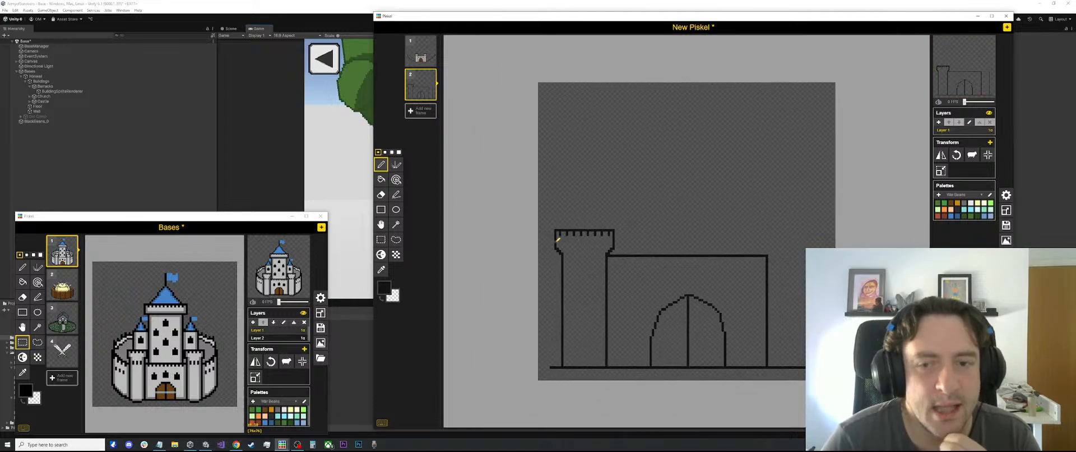
{"action": "scroll", "coordinate": [620, 177], "scroll_direction": "up", "scroll_amount": 1}
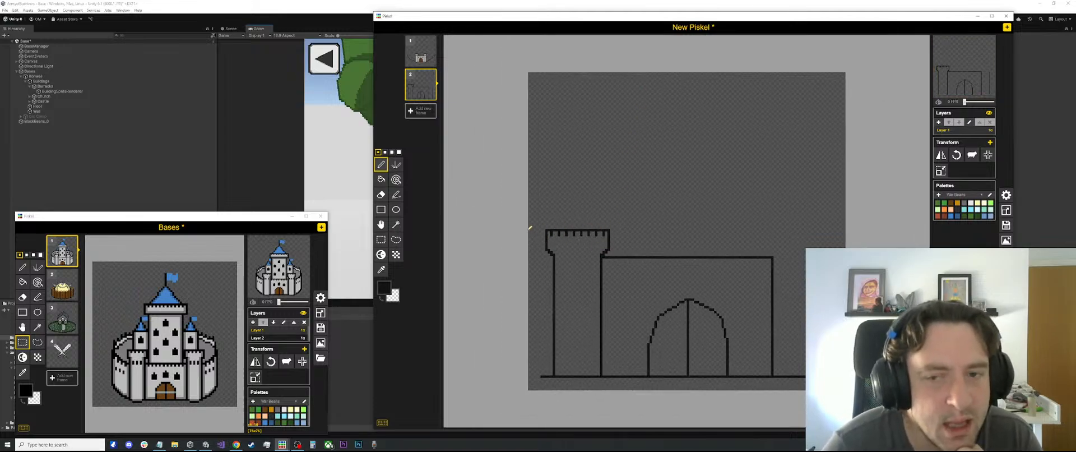
{"action": "scroll", "coordinate": [587, 219], "scroll_direction": "up", "scroll_amount": 1}
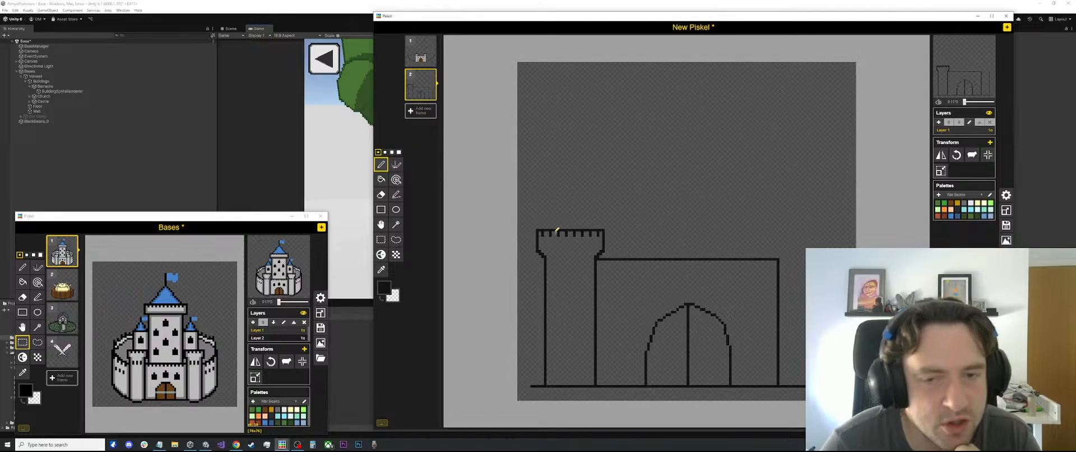
{"action": "scroll", "coordinate": [535, 231], "scroll_direction": "up", "scroll_amount": 1}
{"action": "key", "text": "l"}
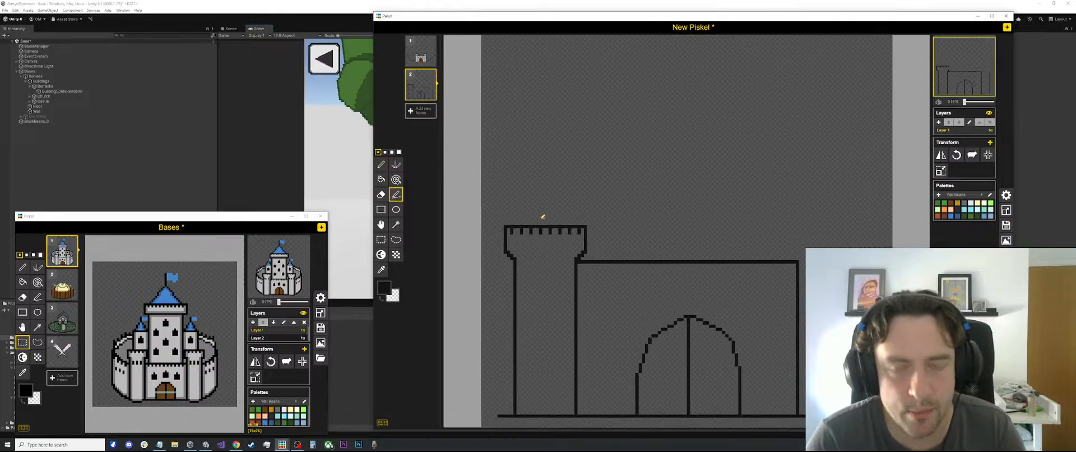
{"action": "left_click_drag", "start_coordinate": [508, 223], "coordinate": [581, 222]}
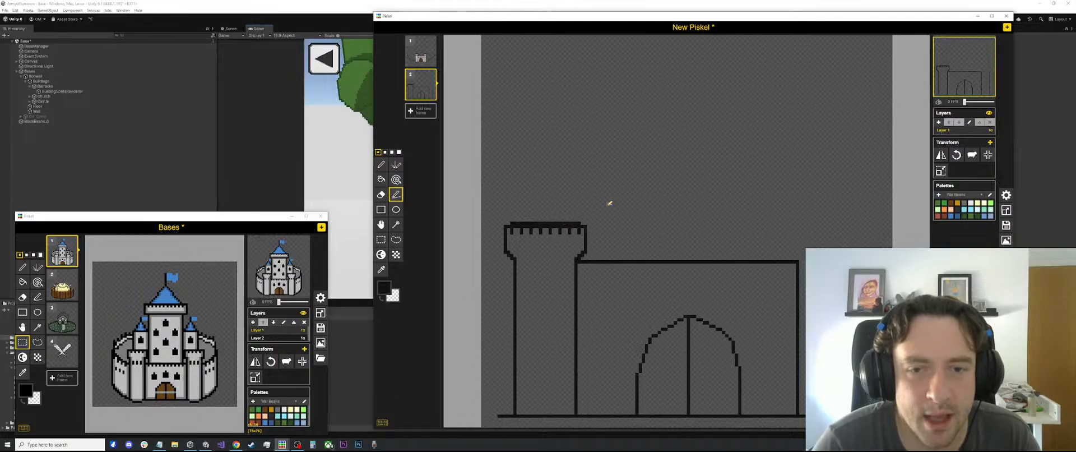
{"action": "mouse_move", "coordinate": [567, 218]}
{"action": "left_mouse_down"}
{"action": "mouse_move", "coordinate": [518, 218]}
{"action": "mouse_move", "coordinate": [578, 231]}
{"action": "left_mouse_up"}
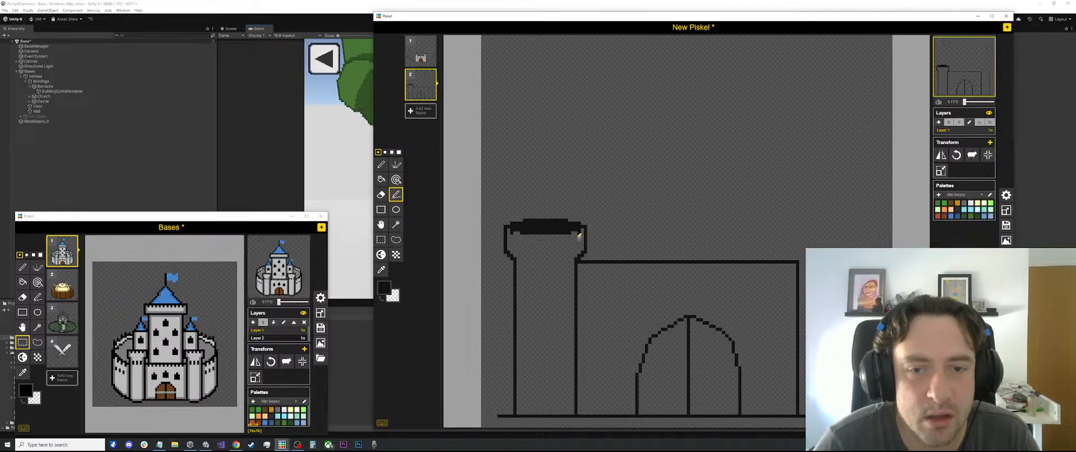
Draw a row of evenly spaced, short vertical battlement marks hanging below the left tower's black rim, with the outermost ones slightly higher
{"action": "scroll", "coordinate": [586, 236], "scroll_direction": "up", "scroll_amount": 2}
{"action": "key", "text": "e"}
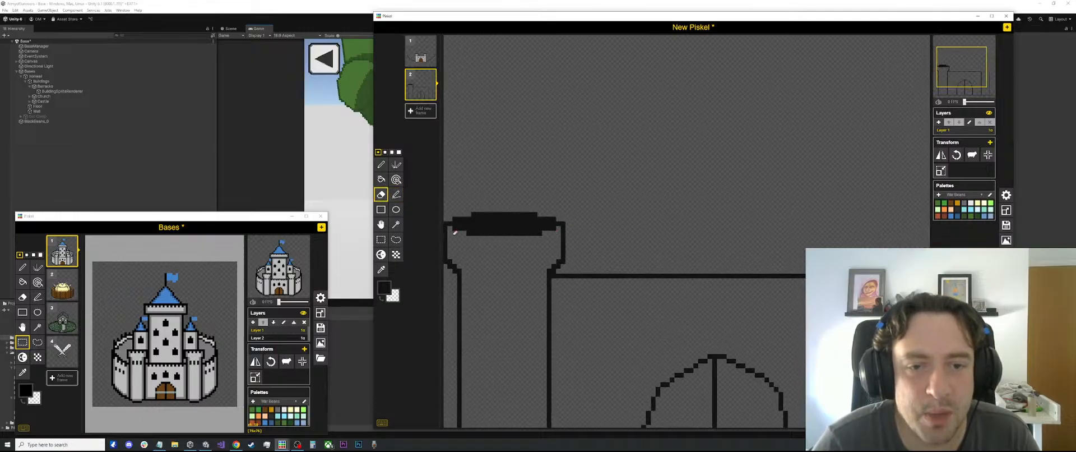
{"action": "key", "text": "p"}
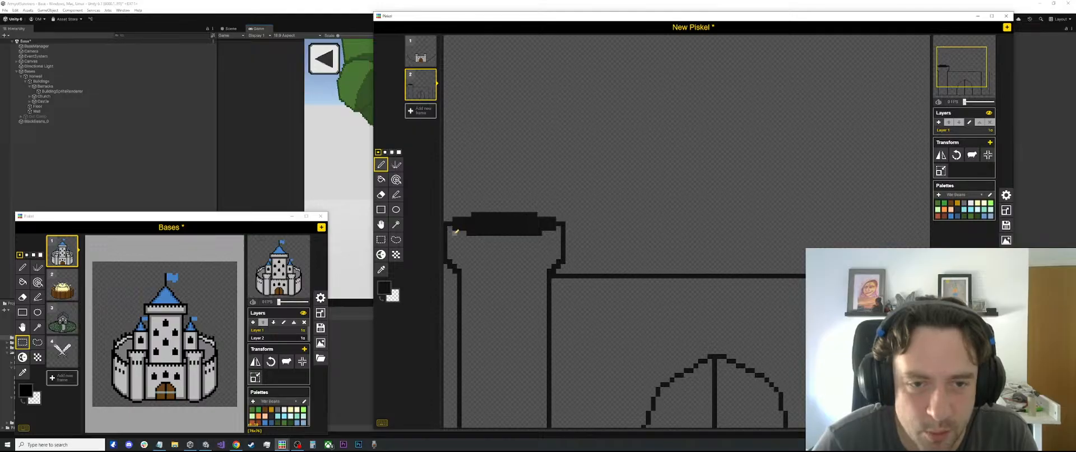
{"action": "left_click_drag", "start_coordinate": [455, 233], "coordinate": [455, 238]}
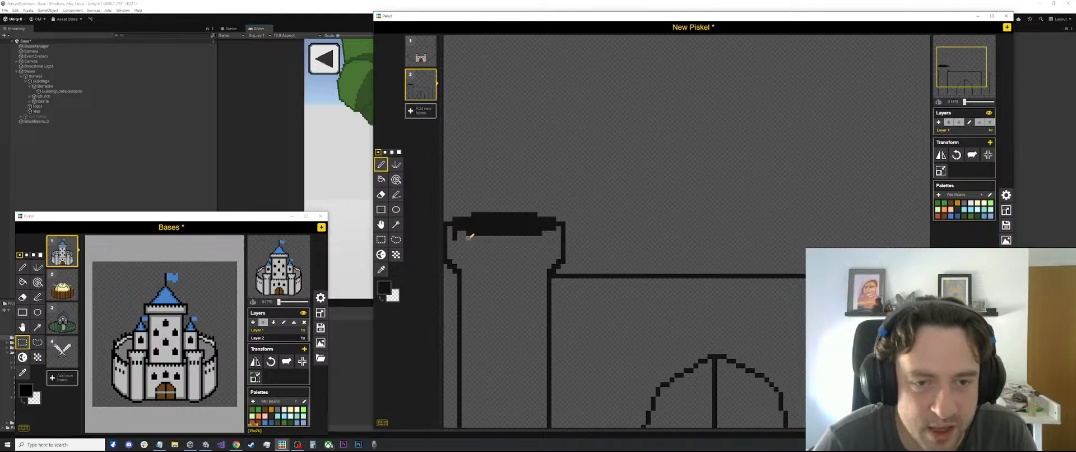
{"action": "left_click", "coordinate": [469, 239]}
{"action": "left_click", "coordinate": [469, 242]}
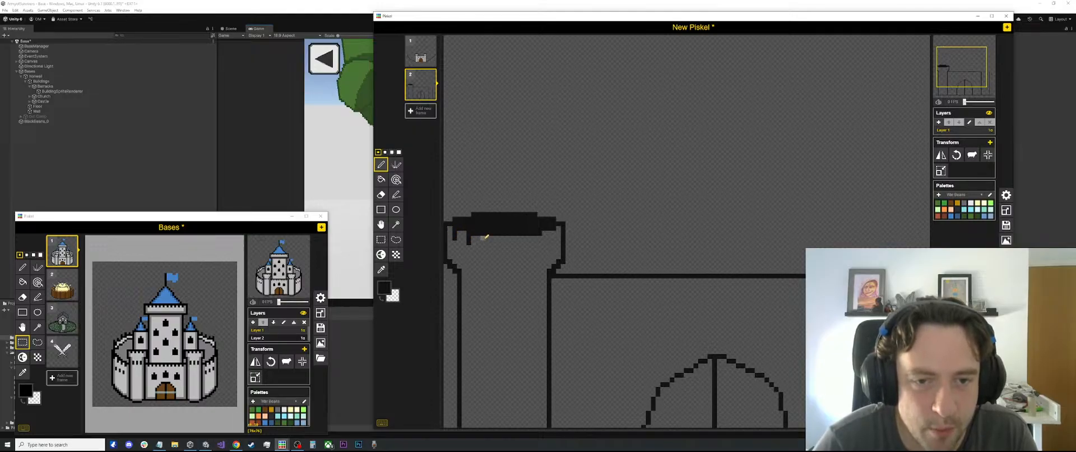
{"action": "left_click", "coordinate": [483, 239]}
{"action": "left_click", "coordinate": [482, 242]}
{"action": "left_click", "coordinate": [496, 239]}
{"action": "left_click", "coordinate": [496, 242]}
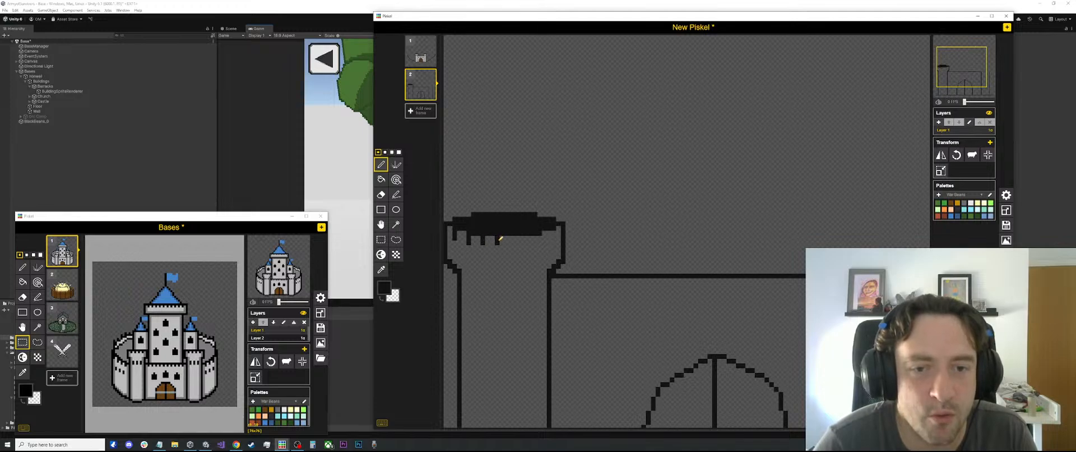
{"action": "left_click", "coordinate": [509, 239]}
{"action": "left_click", "coordinate": [510, 242]}
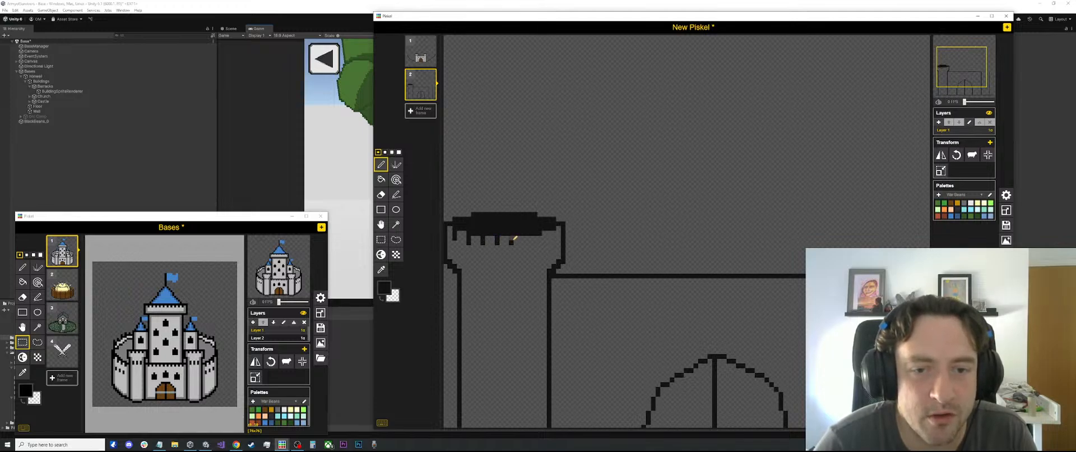
{"action": "left_click", "coordinate": [523, 239]}
{"action": "left_click", "coordinate": [523, 243]}
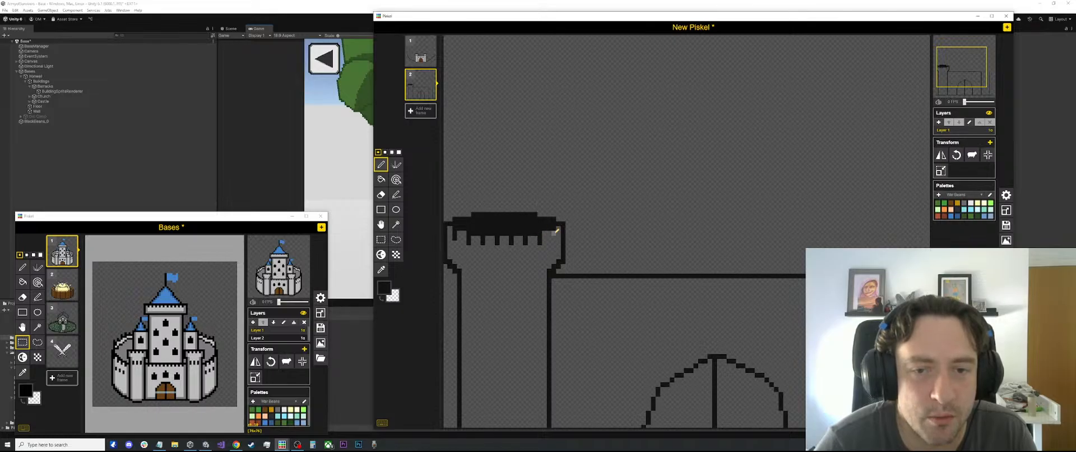
{"action": "scroll", "coordinate": [547, 217], "scroll_direction": "down", "scroll_amount": 4}
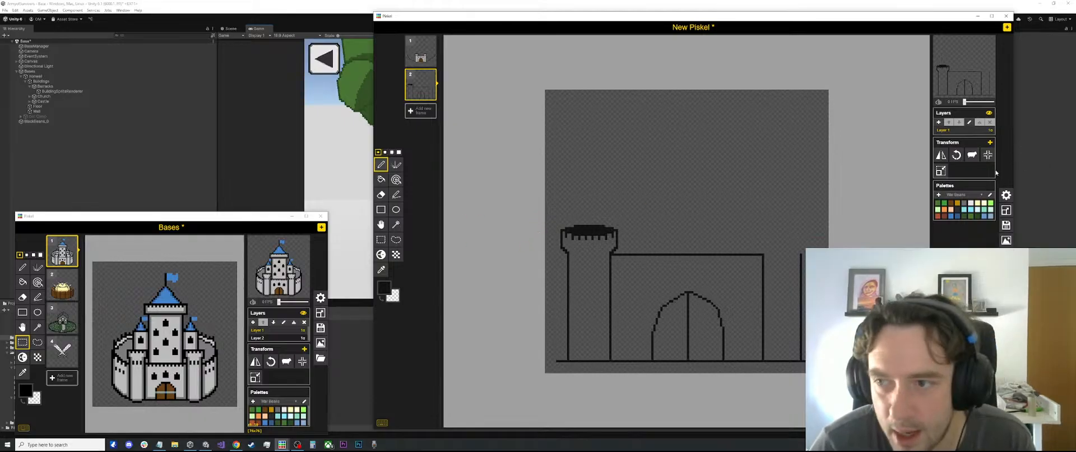
Fill the left tower and the wall around the arched gate with light grey, leaving the gate unfilled
{"action": "left_click", "coordinate": [963, 203]}
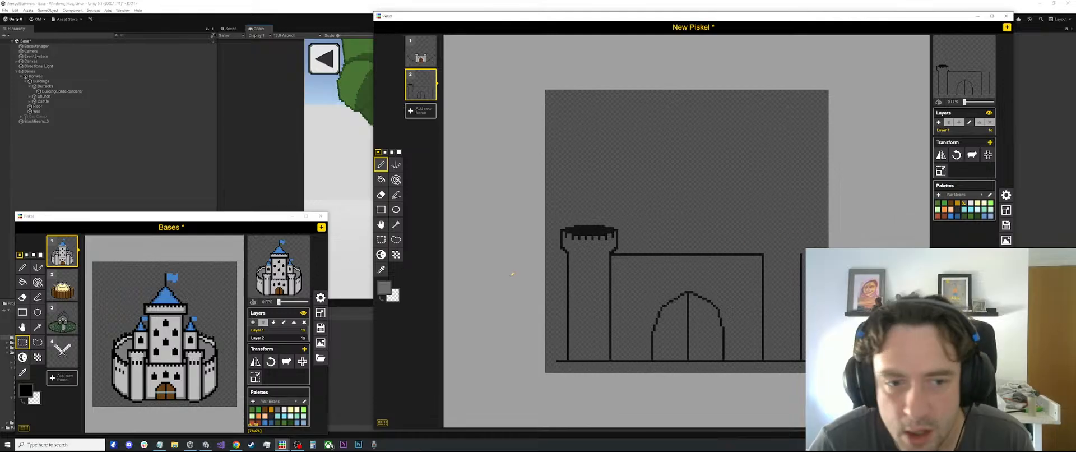
{"action": "left_click", "coordinate": [384, 288]}
{"action": "left_click", "coordinate": [397, 315]}
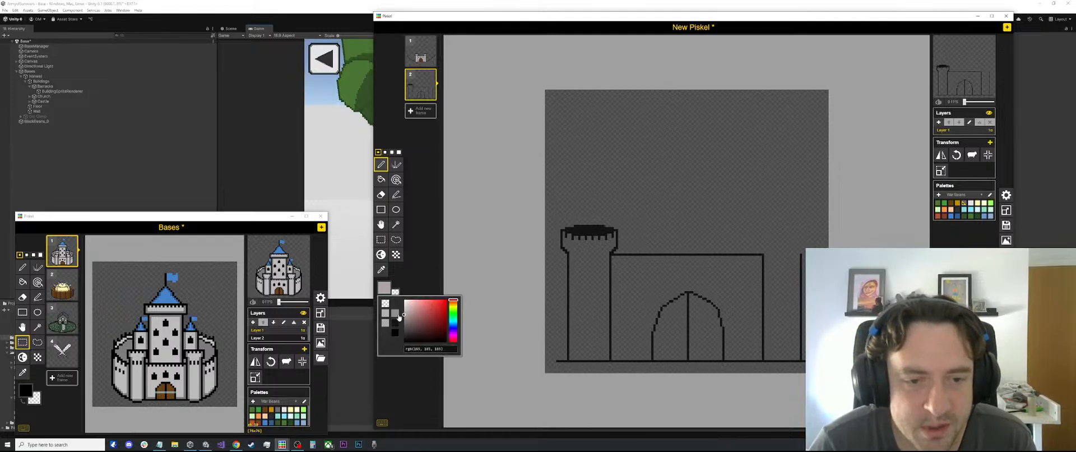
{"action": "key", "text": "b"}
{"action": "left_click", "coordinate": [600, 253]}
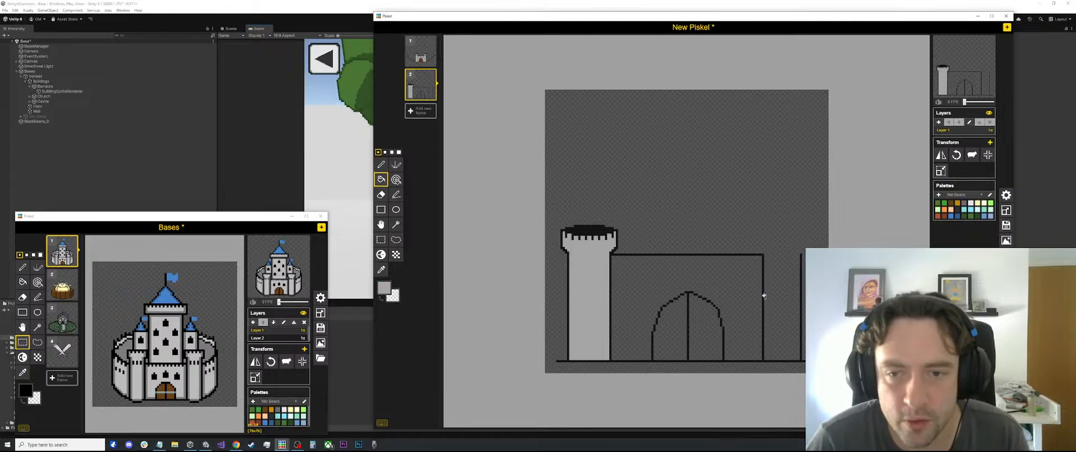
{"action": "left_click", "coordinate": [745, 287]}
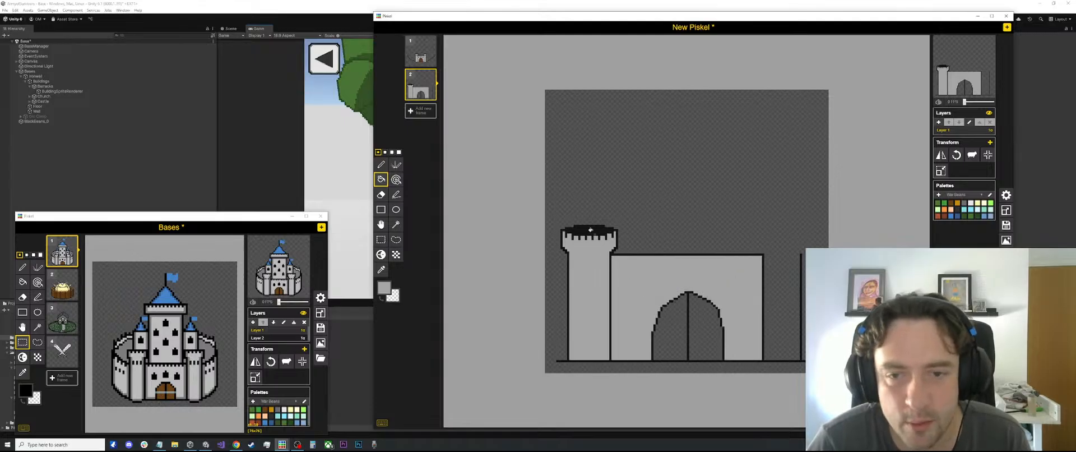
Duplicate the grey left tower and place the copy at the wall's right end, level with the original
{"action": "key", "text": "s"}
{"action": "left_click_drag", "start_coordinate": [620, 207], "coordinate": [558, 359]}
{"action": "left_click_drag", "start_coordinate": [584, 309], "coordinate": [779, 307]}
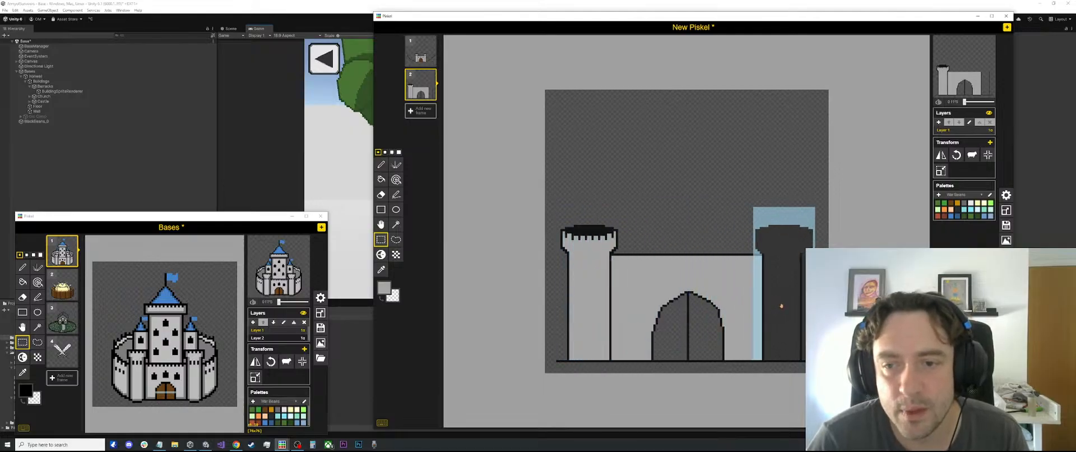
{"action": "left_click", "coordinate": [752, 156]}
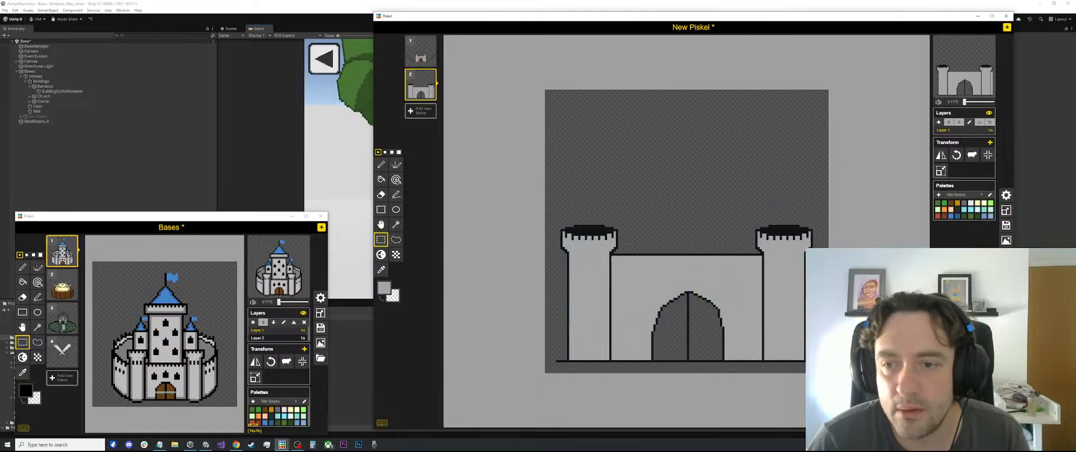
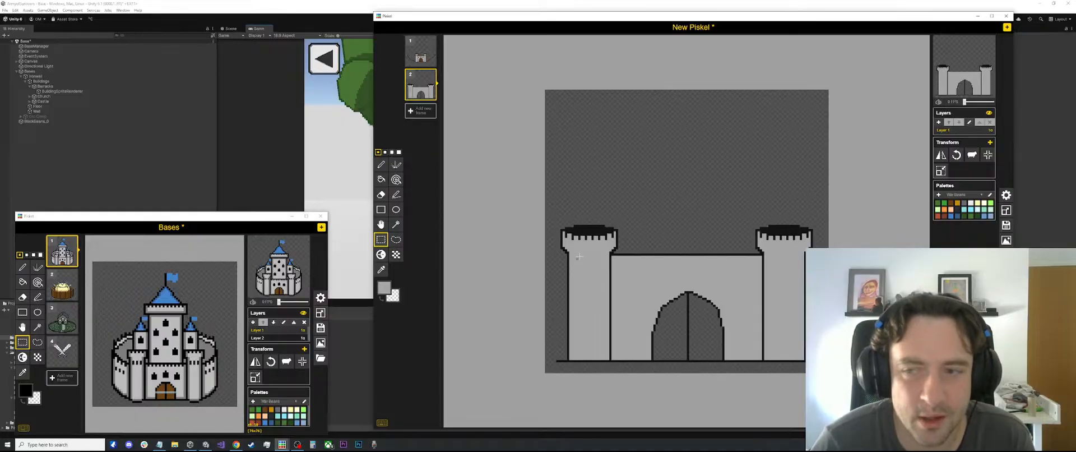
Fill both halves of the arched gate with brown
{"action": "left_click", "coordinate": [950, 206]}
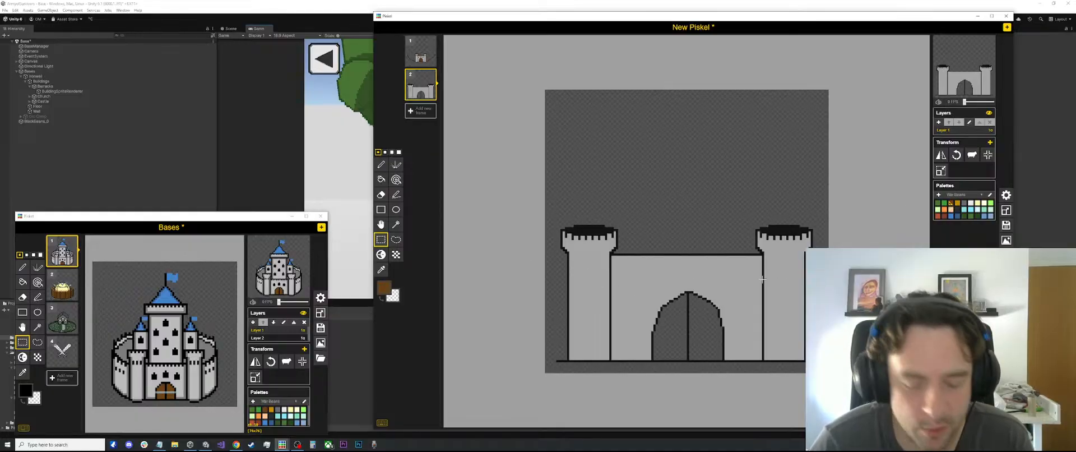
{"action": "key", "text": "b"}
{"action": "left_click", "coordinate": [703, 328]}
{"action": "left_click", "coordinate": [667, 329]}
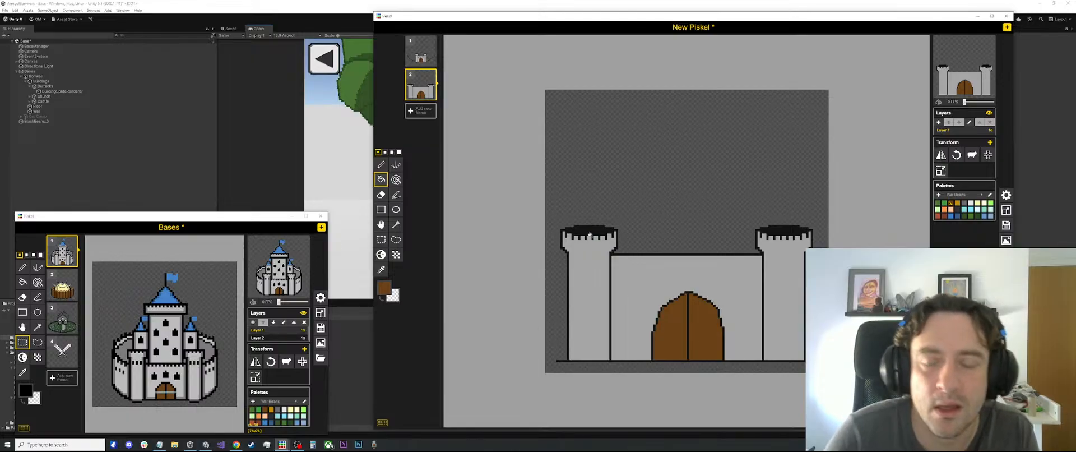
Draw a black horizontal line just above the wall's top edge, spanning the gap between the two towers
{"action": "key", "text": "p"}
{"action": "scroll", "coordinate": [645, 279], "scroll_direction": "up", "scroll_amount": 1}
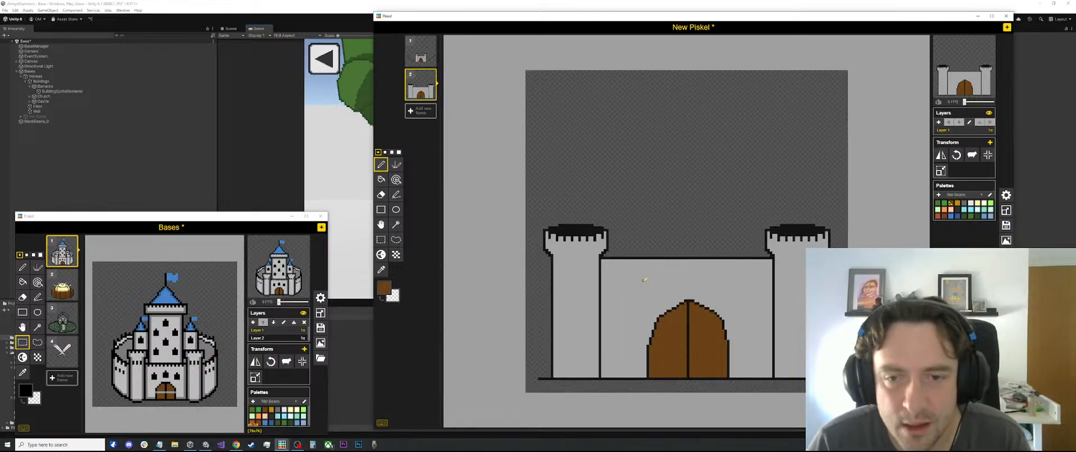
{"action": "scroll", "coordinate": [638, 280], "scroll_direction": "up", "scroll_amount": 1}
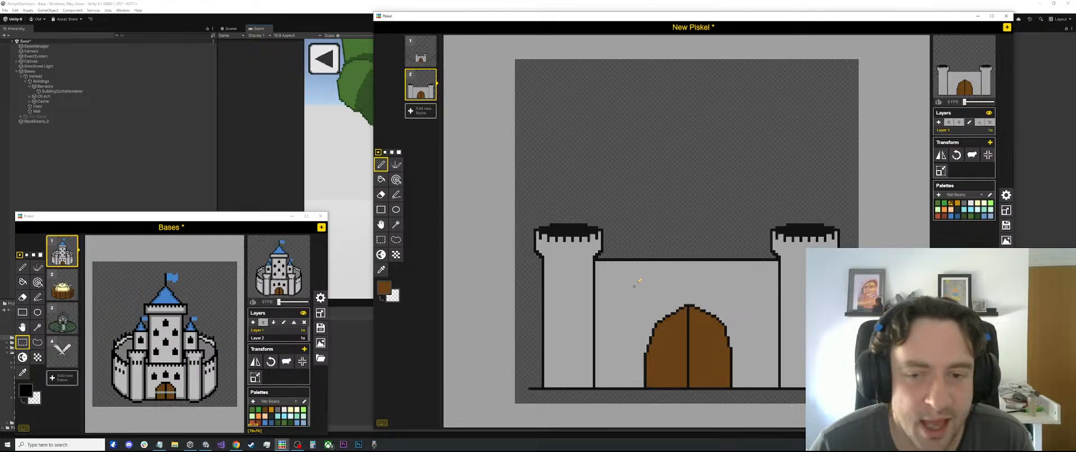
{"action": "key", "text": "l"}
{"action": "scroll", "coordinate": [611, 259], "scroll_direction": "up", "scroll_amount": 2}
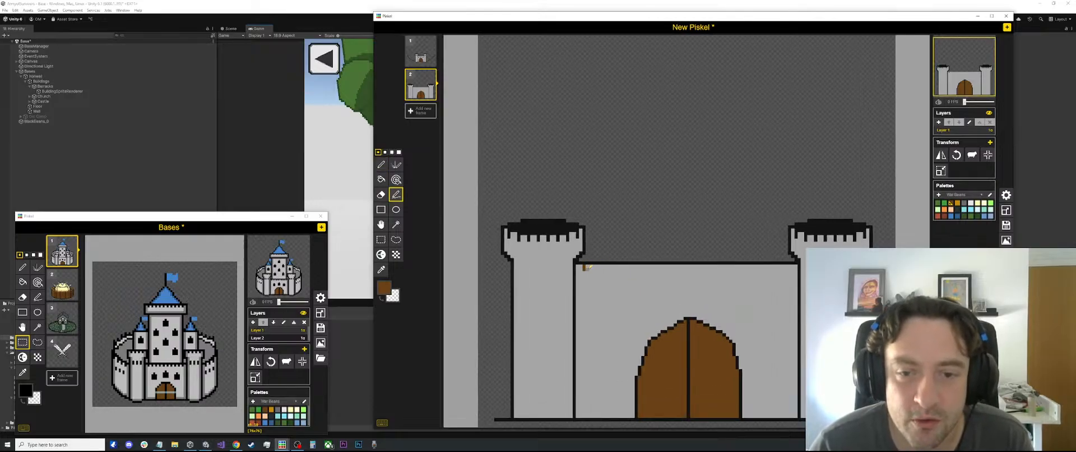
{"action": "key", "text": "ctrl+z"}
{"action": "key", "text": "o"}
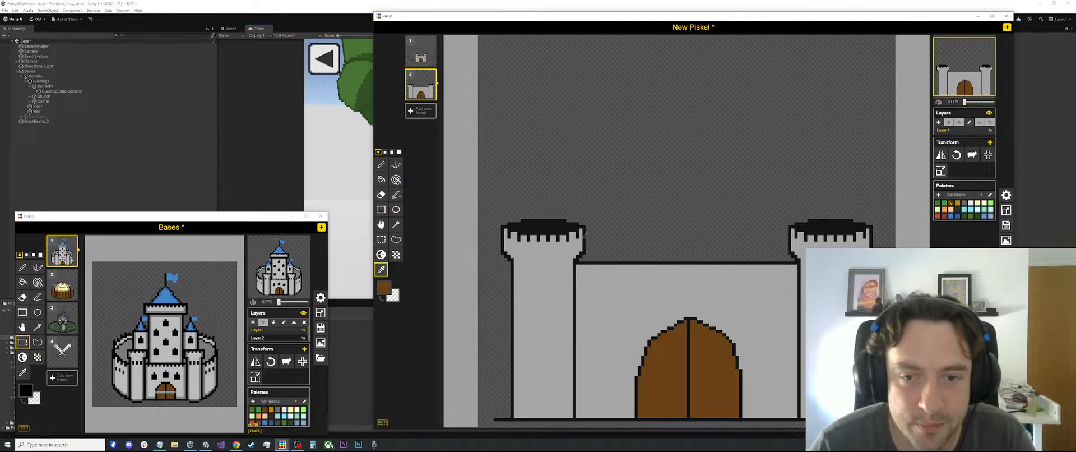
{"action": "left_click", "coordinate": [583, 239]}
{"action": "key", "text": "p"}
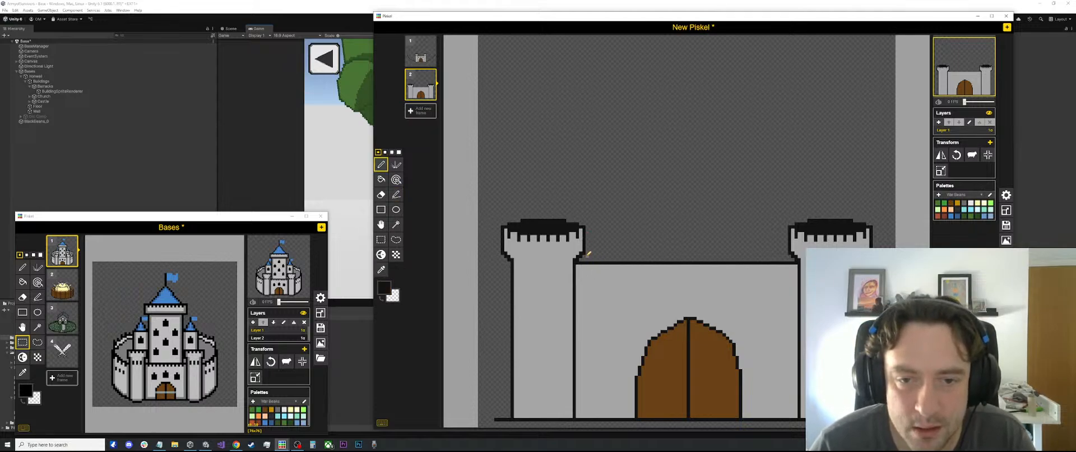
{"action": "key", "text": "l"}
{"action": "left_click_drag", "start_coordinate": [586, 254], "coordinate": [784, 253]}
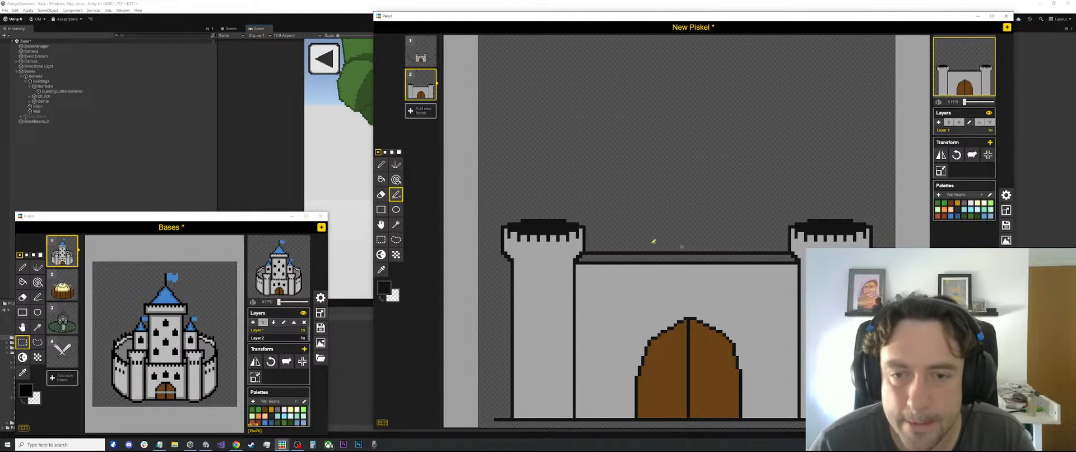
Fill the narrow strip between the wall's two black top lines with dark grey
{"action": "scroll", "coordinate": [601, 259], "scroll_direction": "up", "scroll_amount": 1}
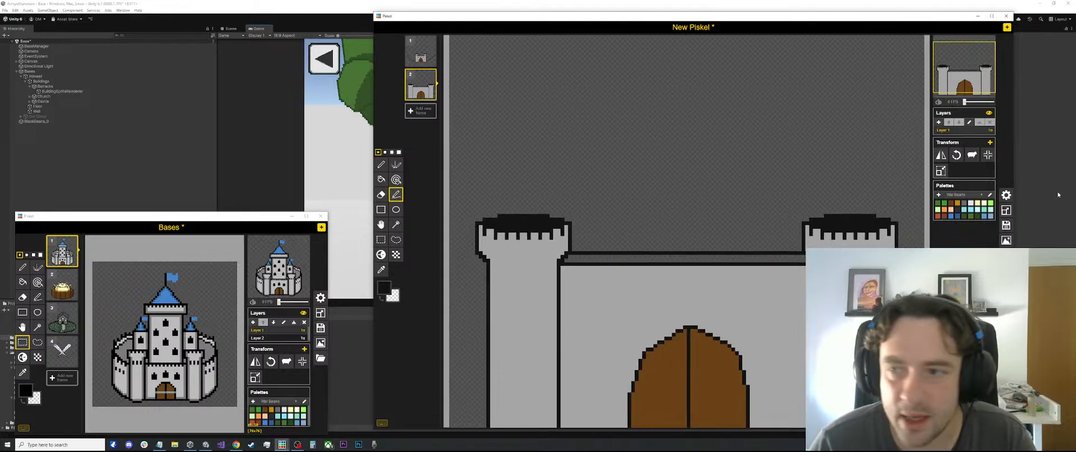
{"action": "left_click", "coordinate": [963, 204]}
{"action": "key", "text": "b"}
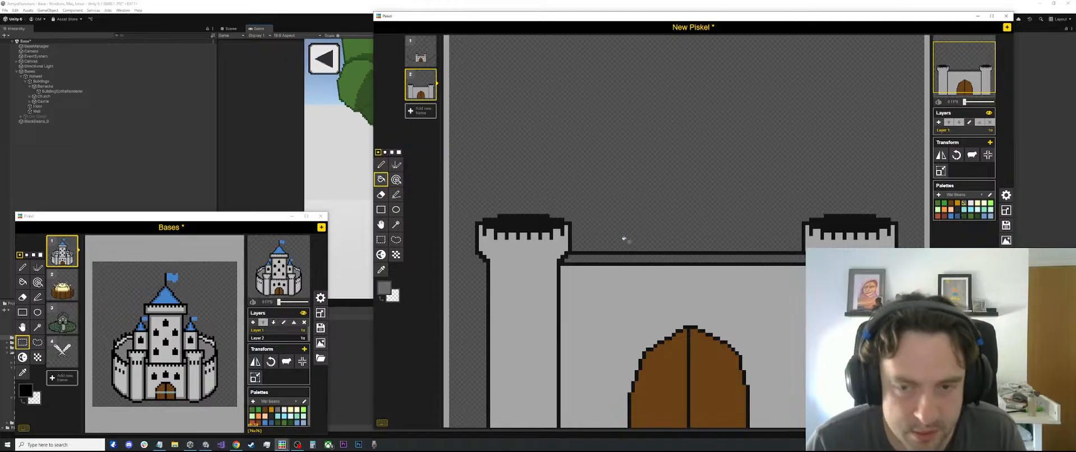
{"action": "left_click", "coordinate": [614, 256]}
{"action": "key", "text": "p"}
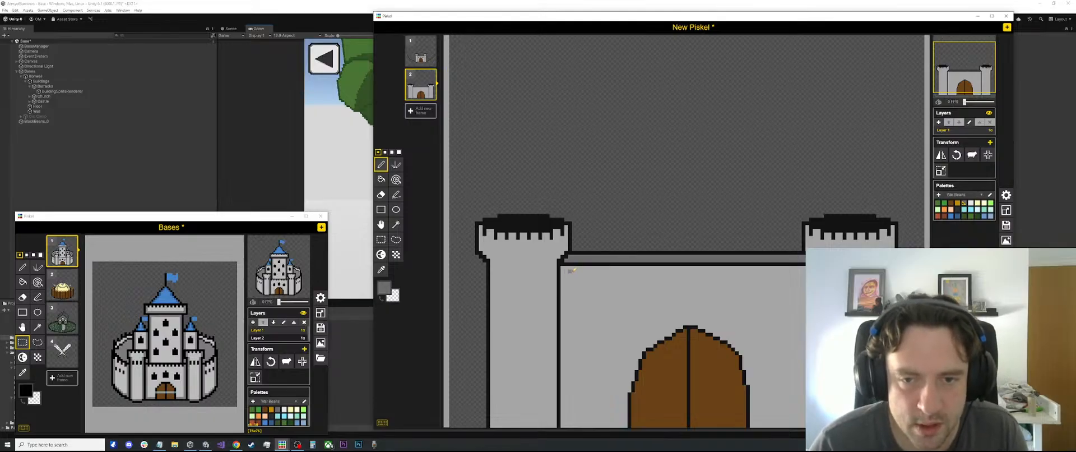
Draw a row of evenly spaced, short black battlement marks hanging below the wall's lower top line, across its full width
{"action": "key", "text": "o"}
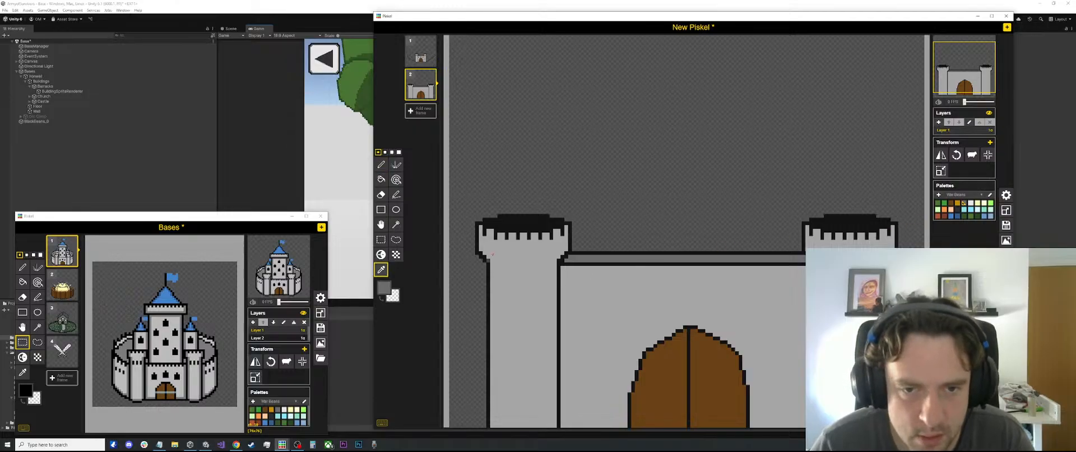
{"action": "left_click", "coordinate": [518, 215]}
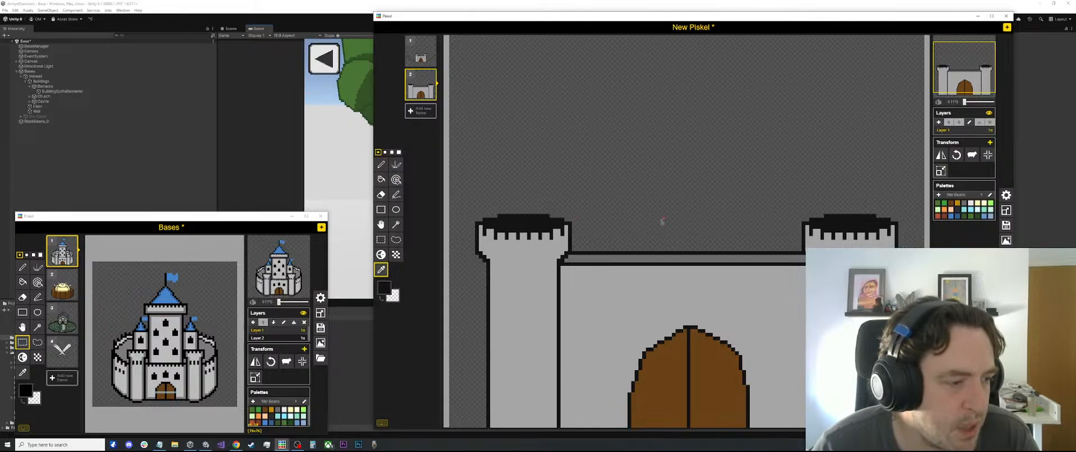
{"action": "scroll", "coordinate": [656, 224], "scroll_direction": "up", "scroll_amount": 2}
{"action": "key", "text": "p"}
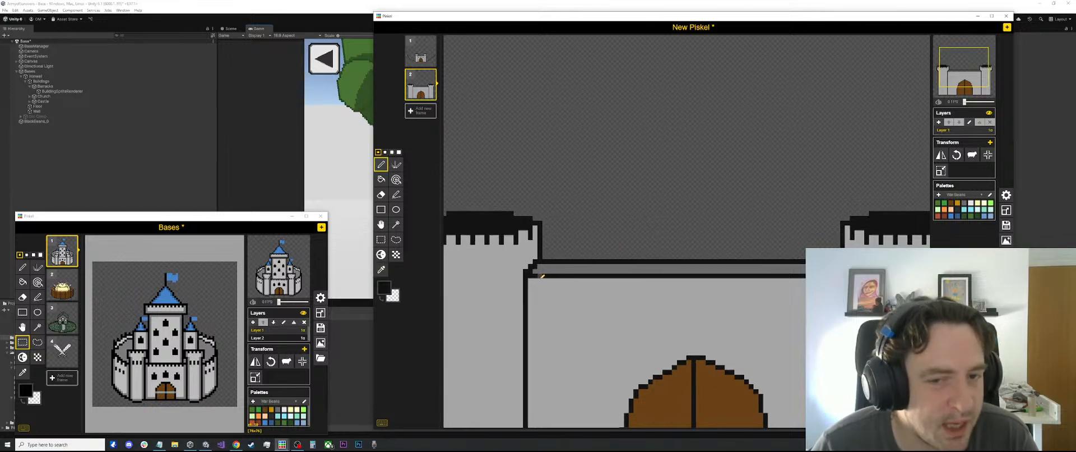
{"action": "left_click_drag", "start_coordinate": [540, 280], "coordinate": [597, 285]}
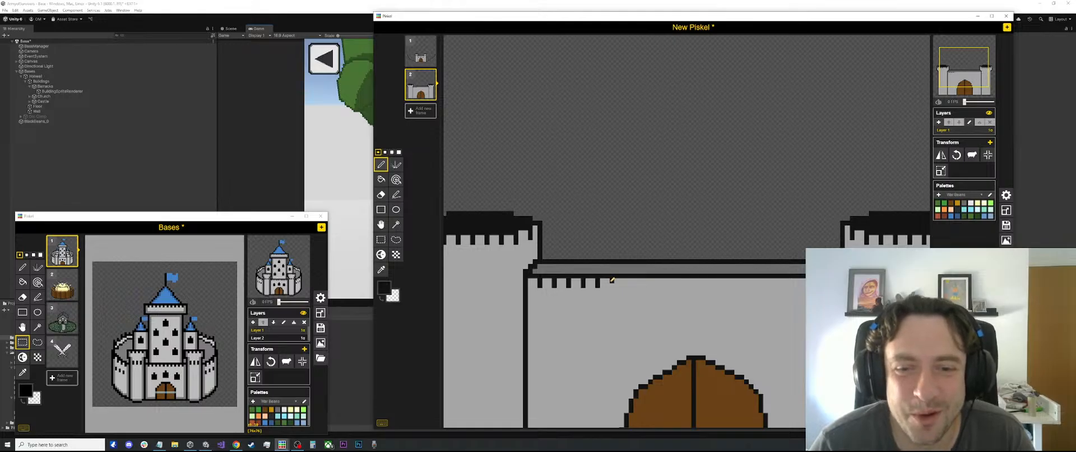
{"action": "mouse_move", "coordinate": [610, 279]}
{"action": "left_mouse_down"}
{"action": "mouse_move", "coordinate": [625, 289]}
{"action": "mouse_move", "coordinate": [741, 285]}
{"action": "mouse_move", "coordinate": [630, 284]}
{"action": "mouse_move", "coordinate": [638, 279]}
{"action": "mouse_move", "coordinate": [801, 283]}
{"action": "mouse_move", "coordinate": [774, 285]}
{"action": "left_mouse_up"}
{"action": "key", "text": "ctrl+z"}
{"action": "key", "text": "s"}
{"action": "key", "text": "ctrl+x"}
{"action": "key", "text": "ctrl+v"}
{"action": "left_click", "coordinate": [797, 222]}
{"action": "scroll", "coordinate": [833, 289], "scroll_direction": "up", "scroll_amount": 2}
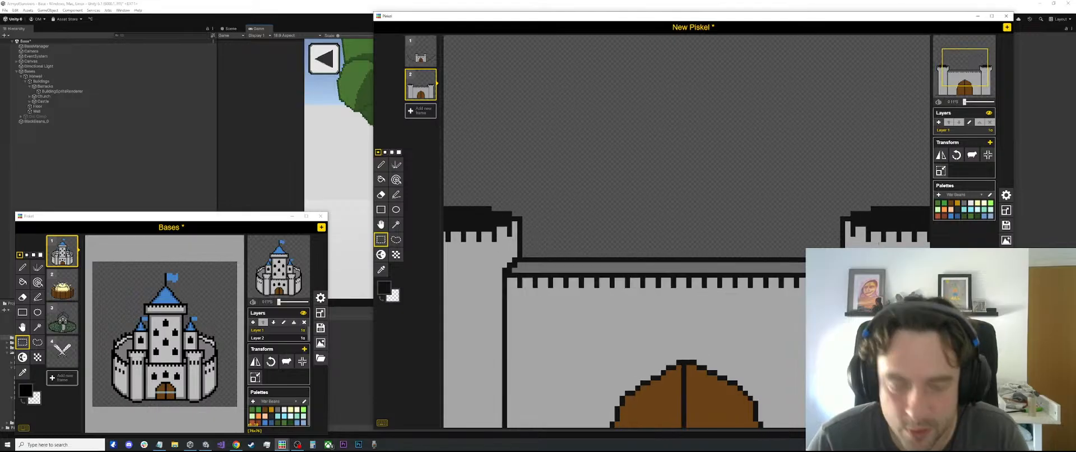
Start a row of small black vertical marks inside the dark grey strip, beginning beside the left tower
{"action": "key", "text": "p"}
{"action": "key", "text": "o"}
{"action": "left_click", "coordinate": [799, 300]}
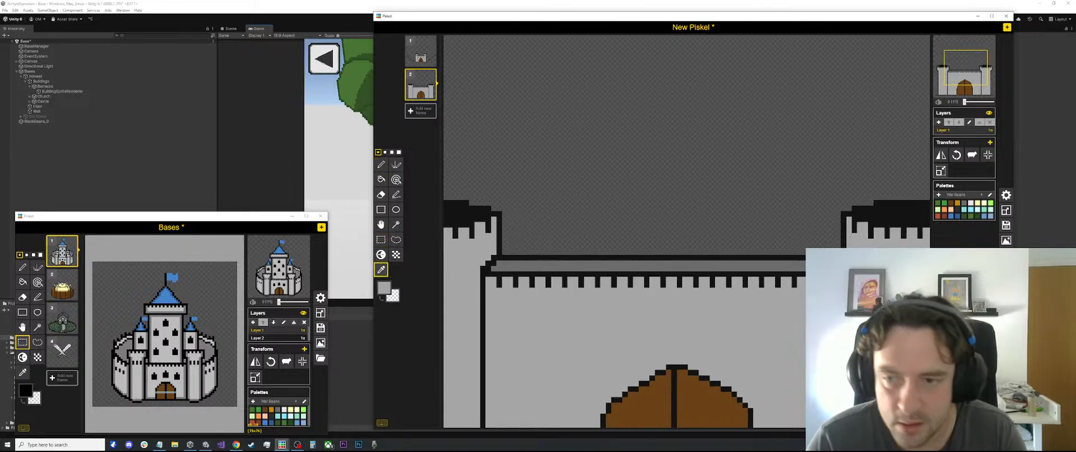
{"action": "key", "text": "p"}
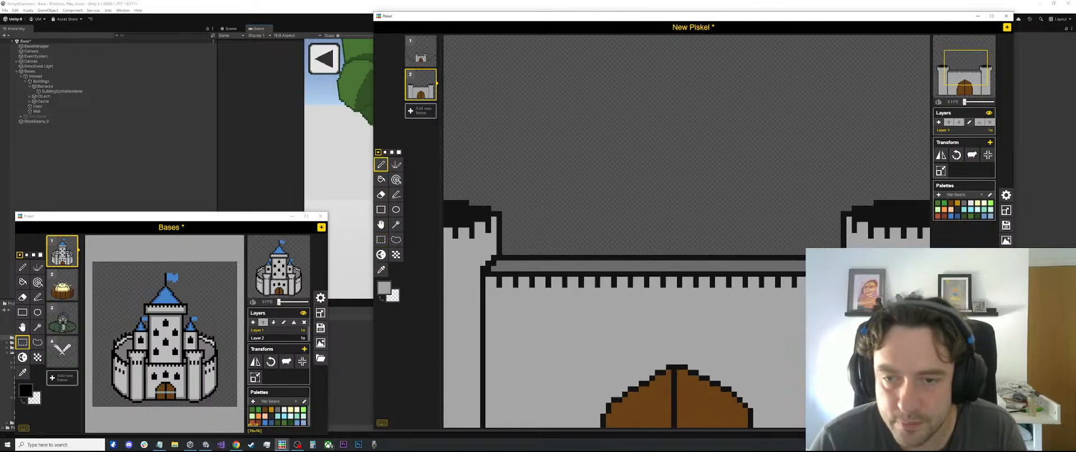
{"action": "key", "text": "o"}
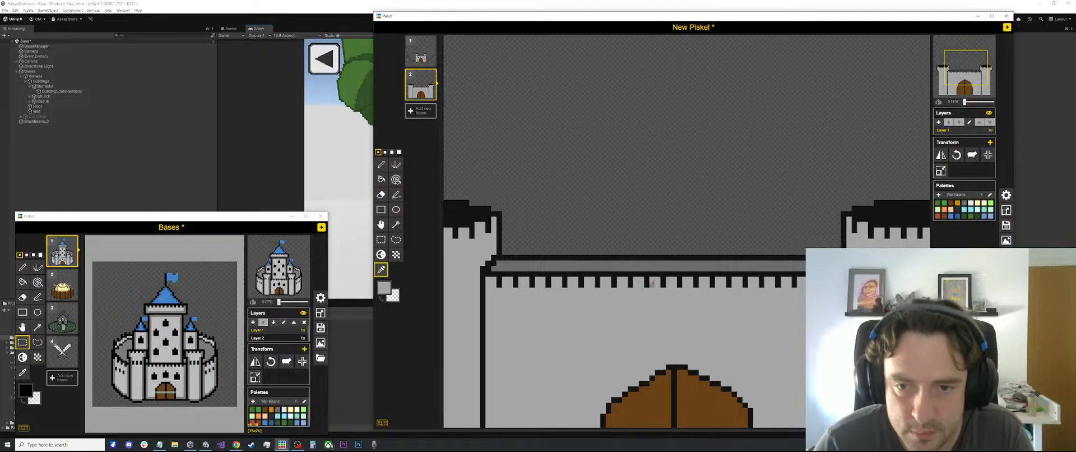
{"action": "left_click", "coordinate": [644, 284]}
{"action": "key", "text": "p"}
{"action": "left_click_drag", "start_coordinate": [505, 263], "coordinate": [505, 268]}
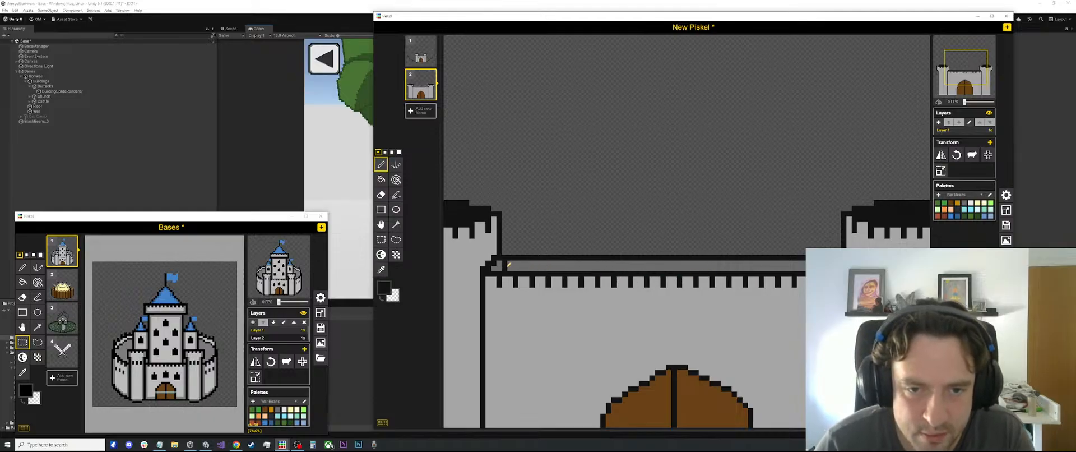
{"action": "left_click", "coordinate": [522, 262]}
{"action": "scroll", "coordinate": [525, 259], "scroll_direction": "down", "scroll_amount": 3}
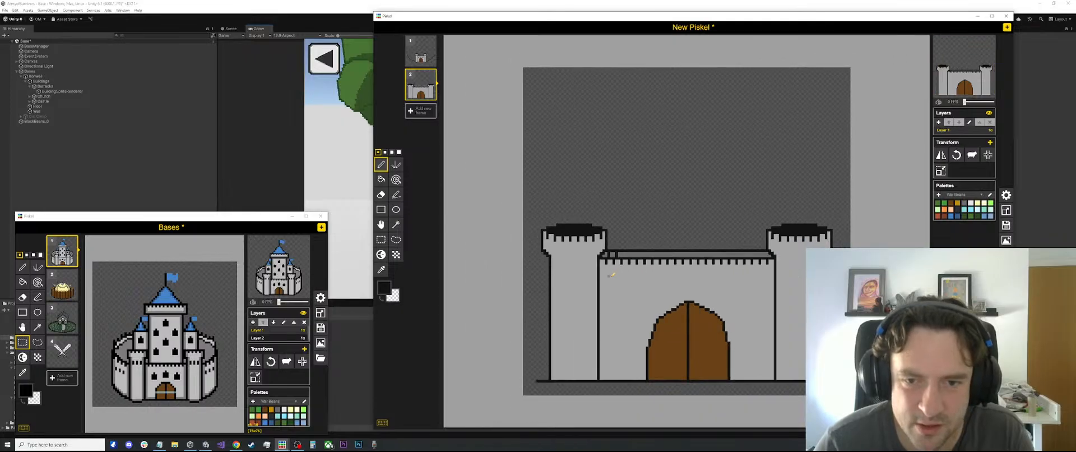
Continue the evenly spaced short black marks under the strip's upper line to about the wall's middle
{"action": "scroll", "coordinate": [619, 252], "scroll_direction": "up", "scroll_amount": 2}
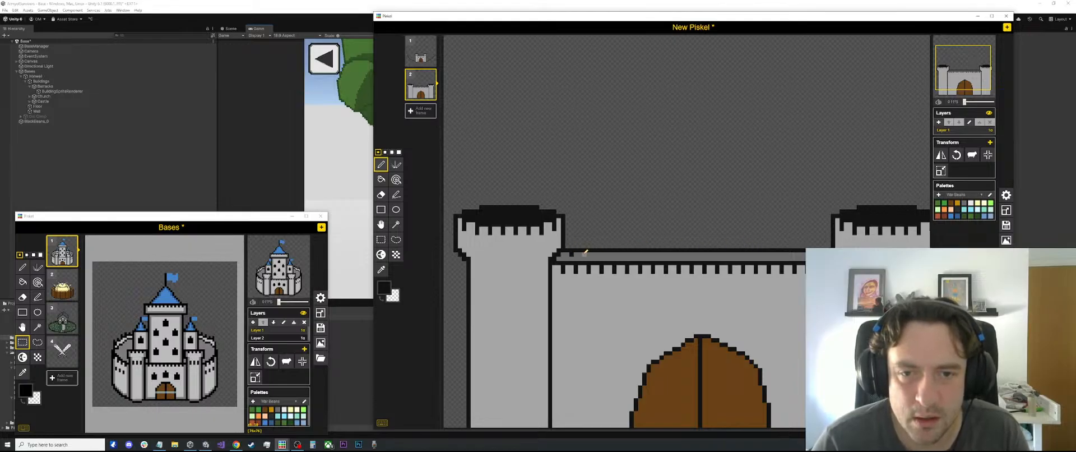
{"action": "left_click", "coordinate": [585, 254]}
{"action": "left_click", "coordinate": [597, 255]}
{"action": "left_click", "coordinate": [610, 254]}
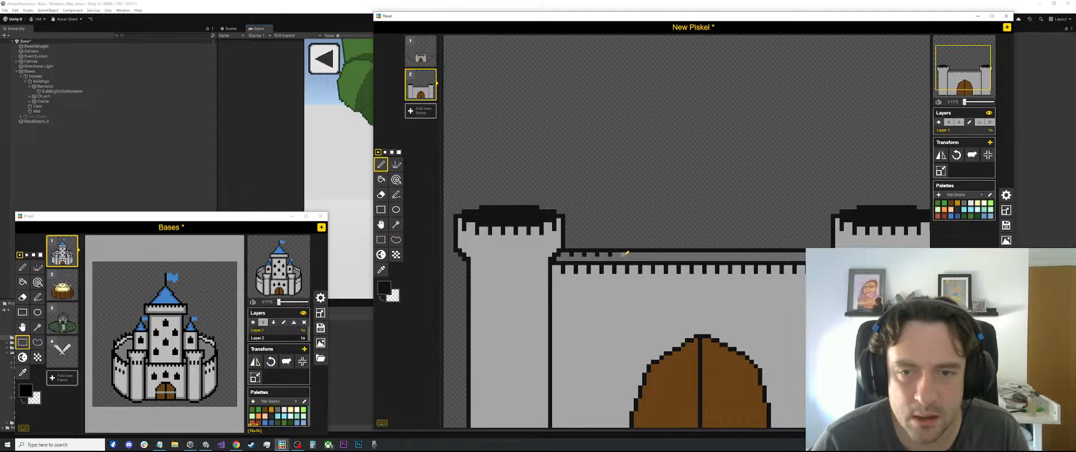
{"action": "left_click", "coordinate": [623, 254]}
{"action": "left_click", "coordinate": [635, 255]}
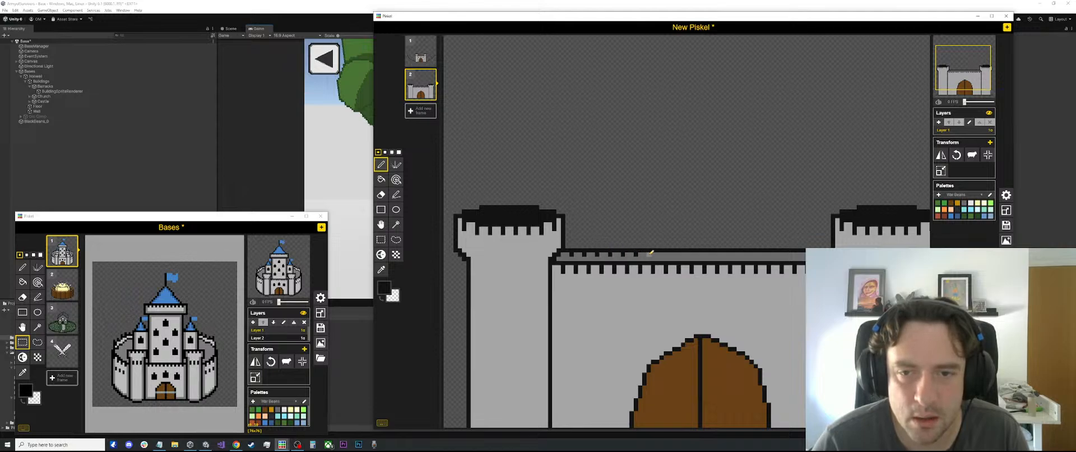
{"action": "left_click", "coordinate": [649, 254]}
{"action": "left_click", "coordinate": [662, 254]}
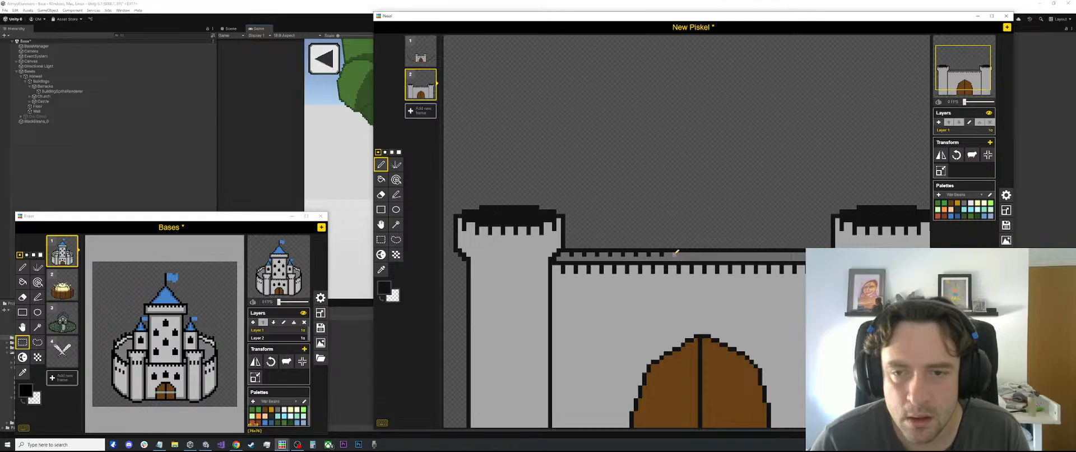
Copy the finished marks in the dark grey strip and paste them along the rest of it to the right tower
{"action": "key", "text": "s"}
{"action": "mouse_move", "coordinate": [689, 252]}
{"action": "left_mouse_down"}
{"action": "mouse_move", "coordinate": [588, 258]}
{"action": "mouse_move", "coordinate": [673, 255]}
{"action": "left_mouse_up"}
{"action": "key", "text": "ctrl+c"}
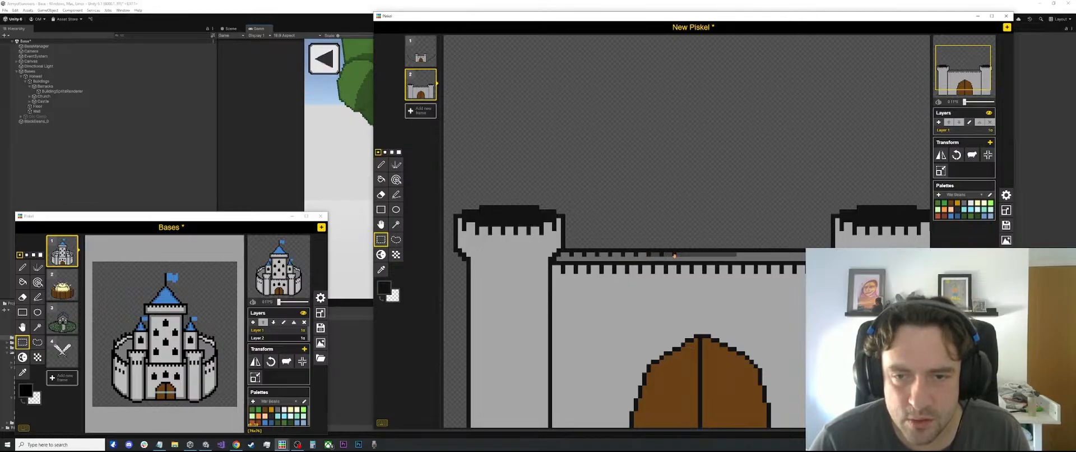
{"action": "left_click", "coordinate": [615, 265]}
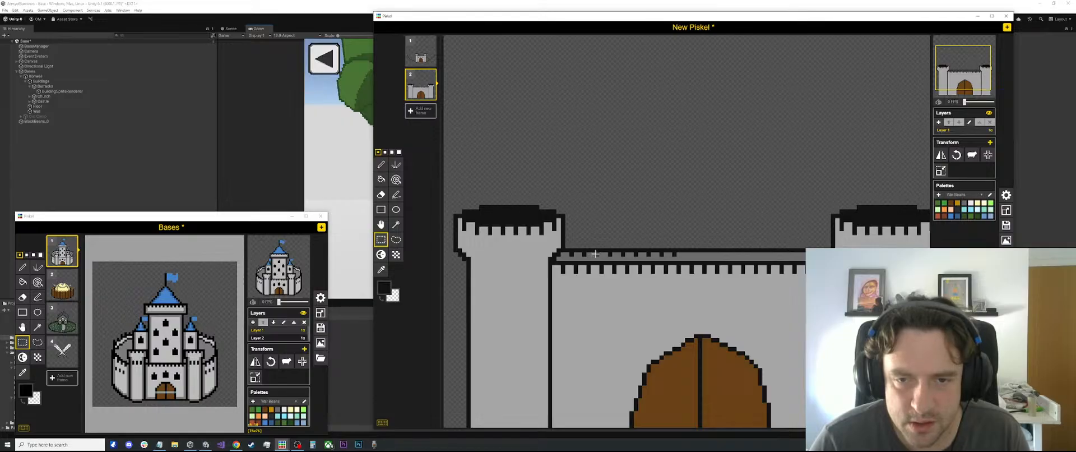
{"action": "left_click_drag", "start_coordinate": [597, 254], "coordinate": [814, 255]}
{"action": "left_click", "coordinate": [616, 254]}
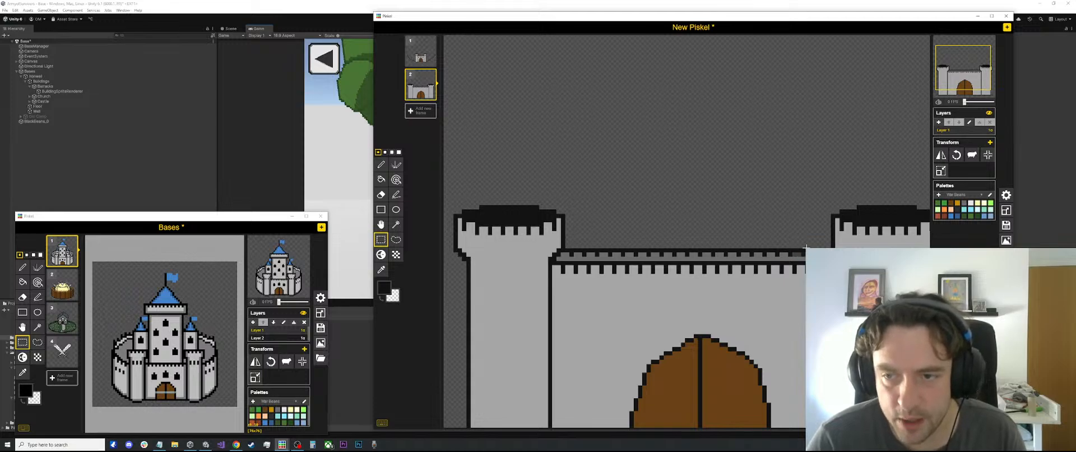
Select the row of marks in the dark grey strip and shift it slightly left between the towers
{"action": "scroll", "coordinate": [805, 246], "scroll_direction": "up", "scroll_amount": 1}
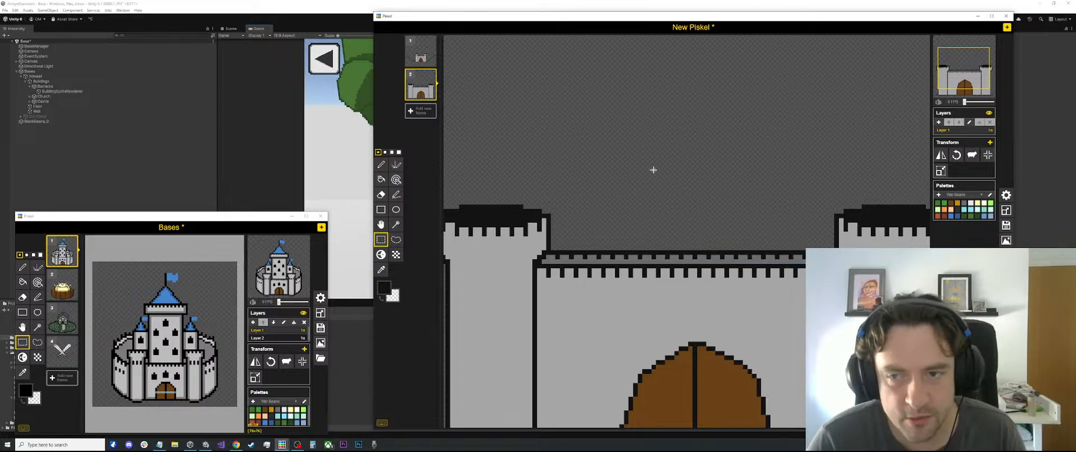
{"action": "scroll", "coordinate": [653, 170], "scroll_direction": "down", "scroll_amount": 2}
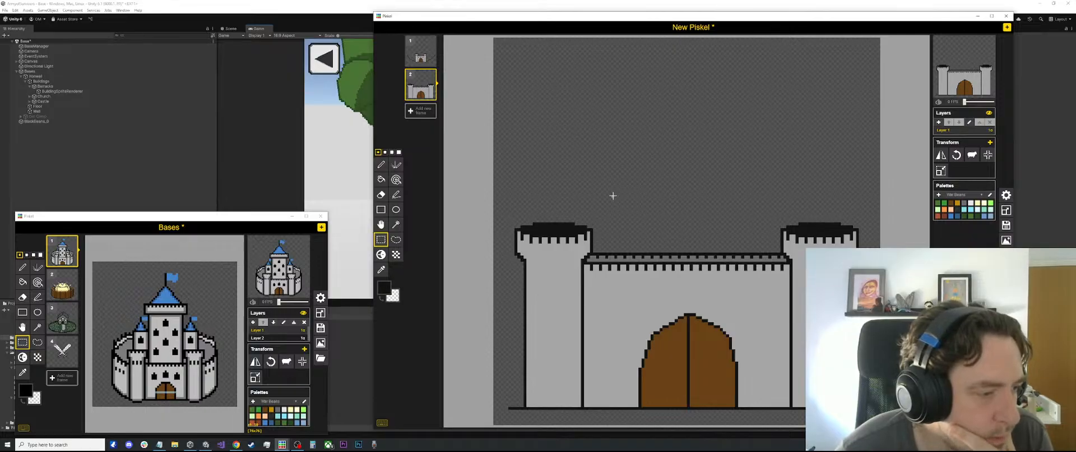
{"action": "scroll", "coordinate": [613, 195], "scroll_direction": "up", "scroll_amount": 1}
{"action": "scroll", "coordinate": [613, 196], "scroll_direction": "down", "scroll_amount": 1}
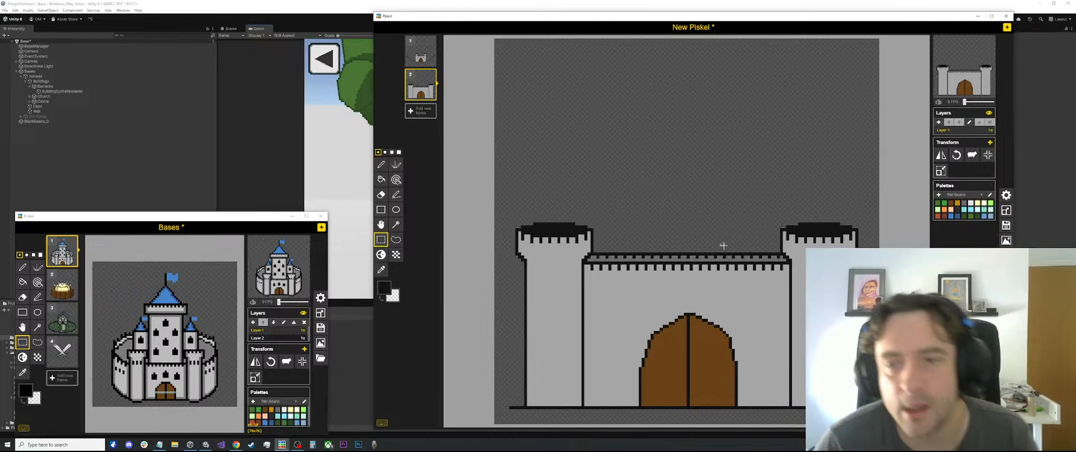
{"action": "scroll", "coordinate": [736, 240], "scroll_direction": "up", "scroll_amount": 2}
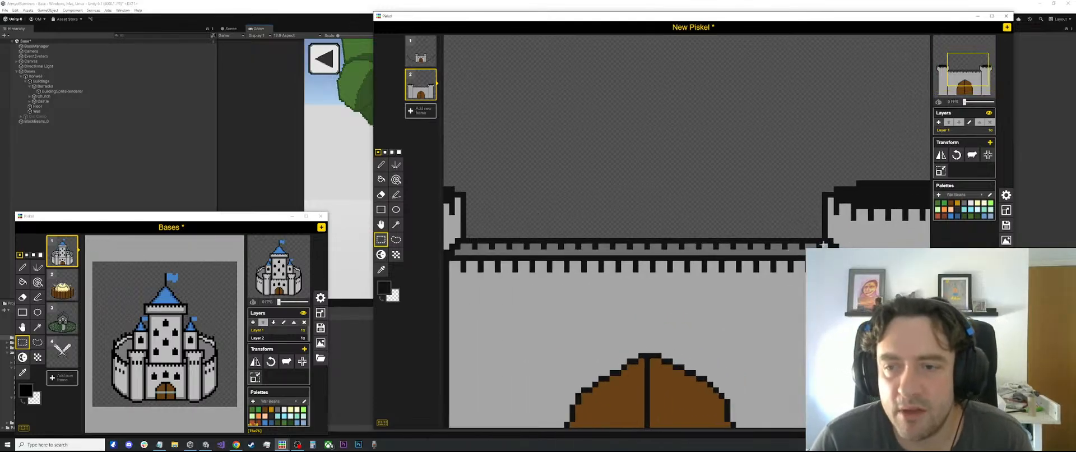
{"action": "left_click_drag", "start_coordinate": [823, 243], "coordinate": [455, 249]}
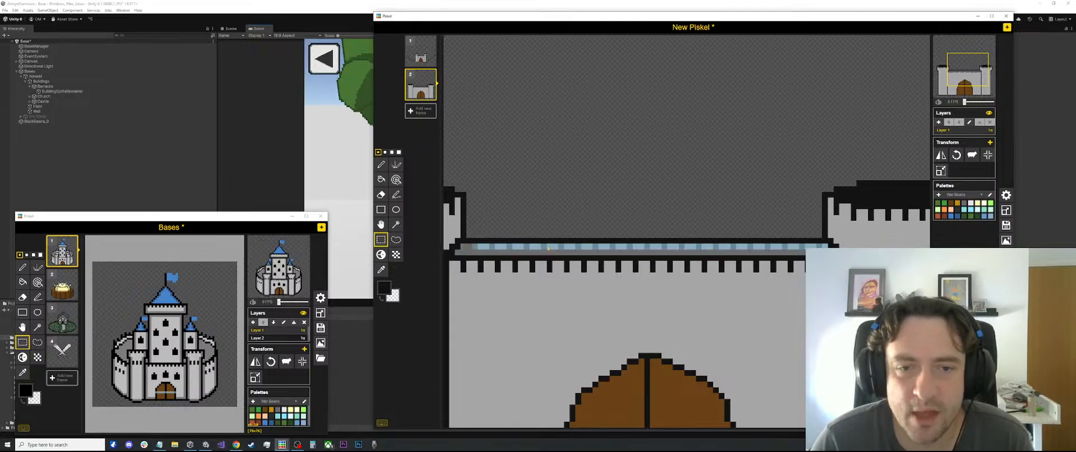
{"action": "left_click_drag", "start_coordinate": [536, 247], "coordinate": [528, 247]}
{"action": "left_click", "coordinate": [615, 187]}
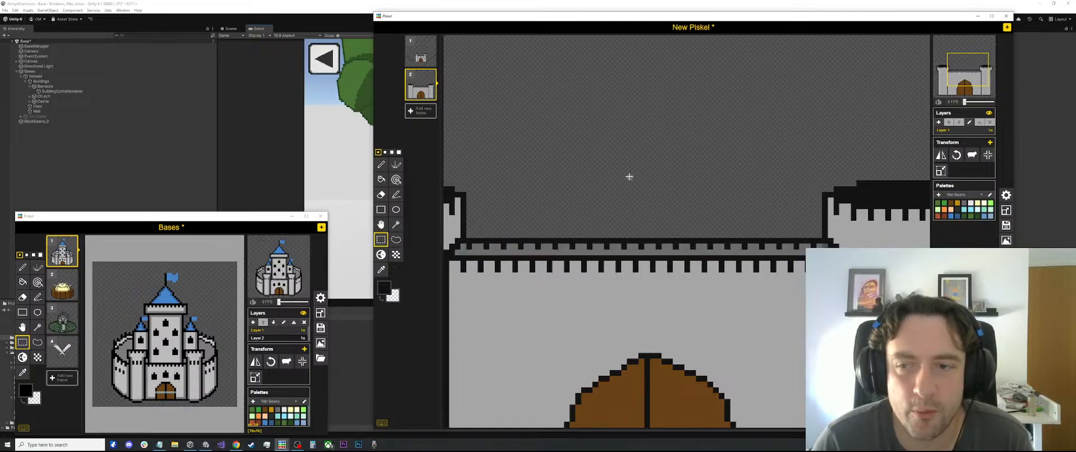
{"action": "key", "text": "o"}
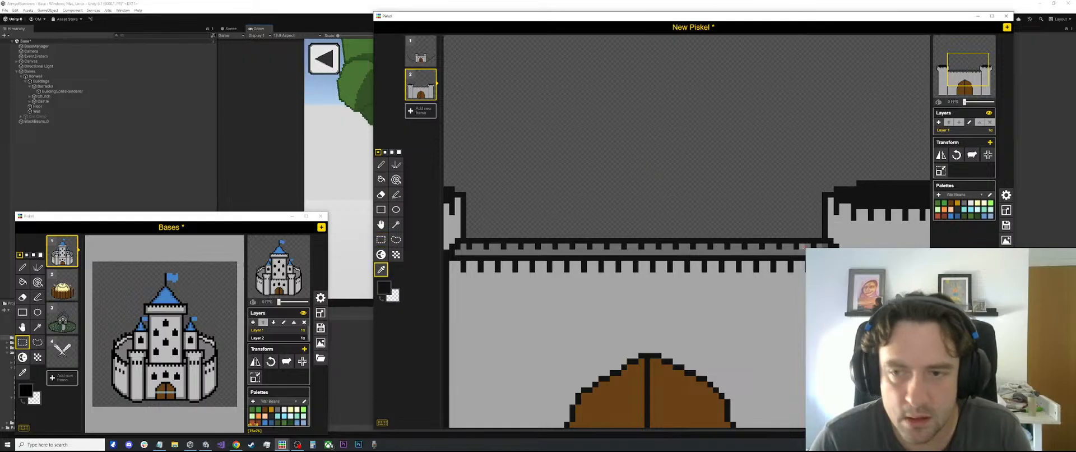
Sample the wall strip's dark grey and touch up the strip's end beside the right tower with it
{"action": "left_click", "coordinate": [802, 247]}
{"action": "key", "text": "p"}
{"action": "left_click", "coordinate": [826, 246]}
{"action": "scroll", "coordinate": [734, 183], "scroll_direction": "down", "scroll_amount": 2}
{"action": "scroll", "coordinate": [735, 183], "scroll_direction": "down", "scroll_amount": 3}
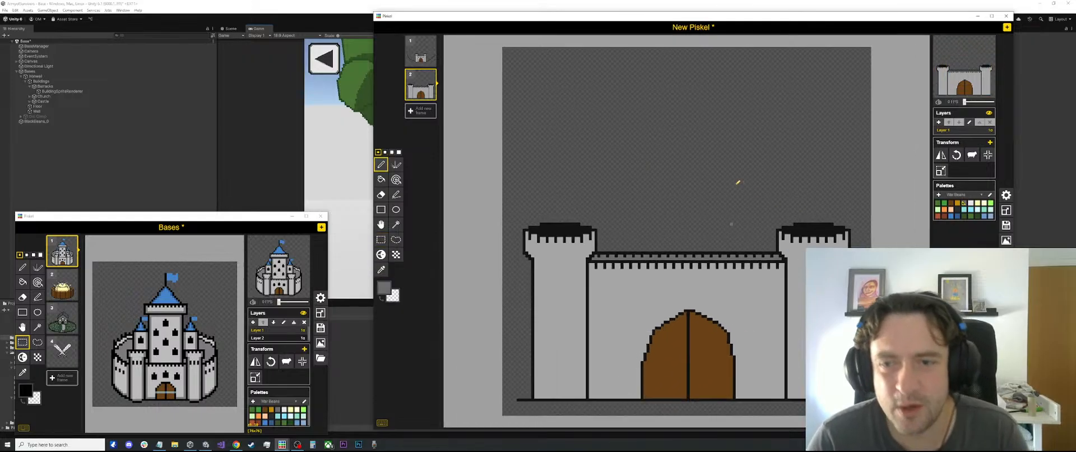
{"action": "scroll", "coordinate": [729, 191], "scroll_direction": "down", "scroll_amount": 1}
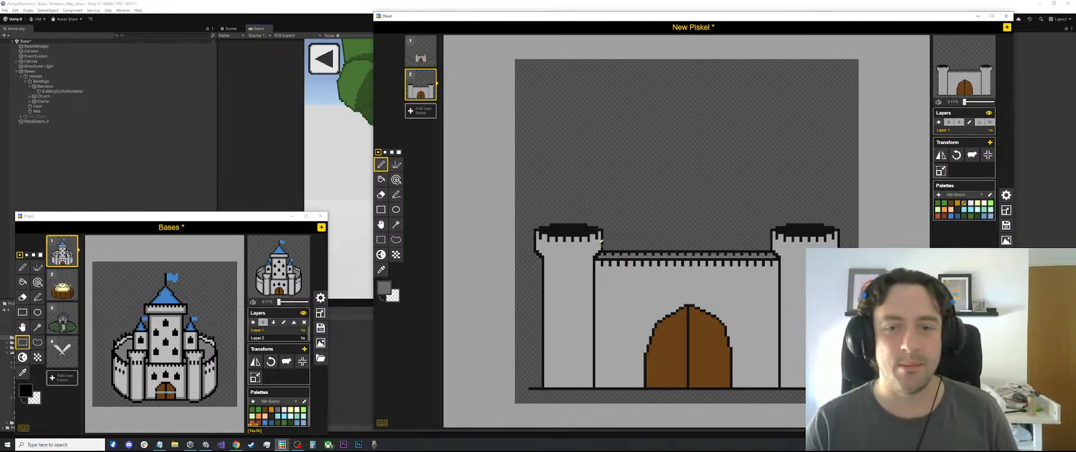
{"action": "scroll", "coordinate": [601, 240], "scroll_direction": "up", "scroll_amount": 1}
{"action": "scroll", "coordinate": [574, 299], "scroll_direction": "down", "scroll_amount": 1}
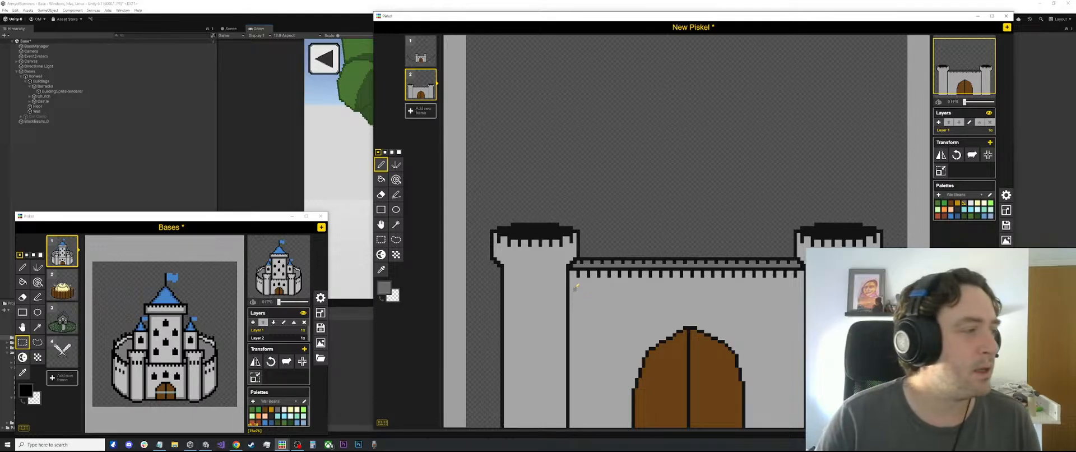
{"action": "scroll", "coordinate": [586, 262], "scroll_direction": "down", "scroll_amount": 2}
{"action": "scroll", "coordinate": [605, 260], "scroll_direction": "up", "scroll_amount": 3}
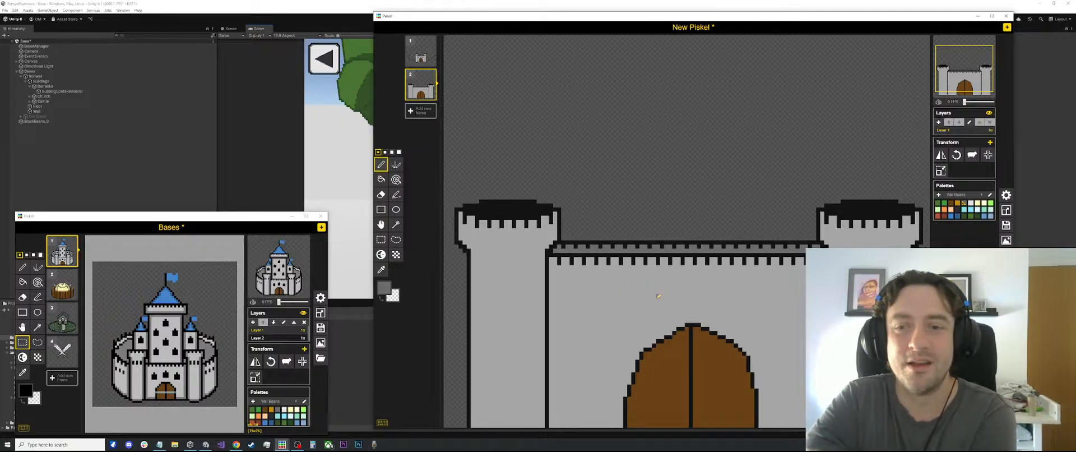
{"action": "scroll", "coordinate": [622, 238], "scroll_direction": "down", "scroll_amount": 1}
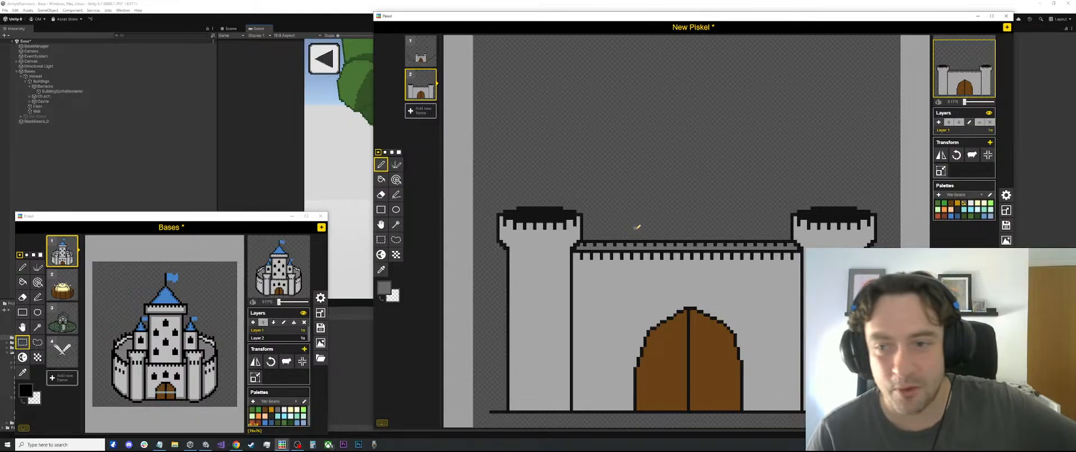
{"action": "scroll", "coordinate": [652, 192], "scroll_direction": "down", "scroll_amount": 1}
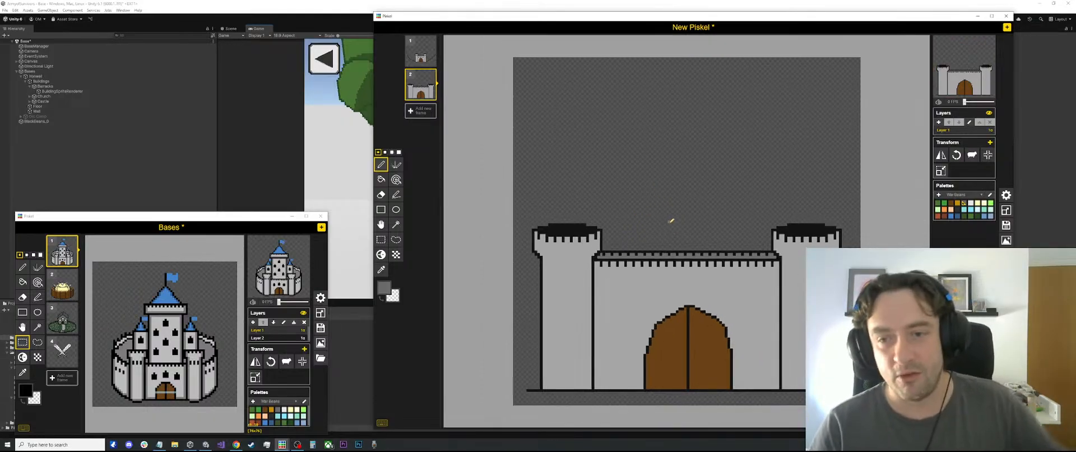
Paint the inside of the left tower's solid black top dark grey, leaving a black outline around it
{"action": "scroll", "coordinate": [494, 205], "scroll_direction": "up", "scroll_amount": 2}
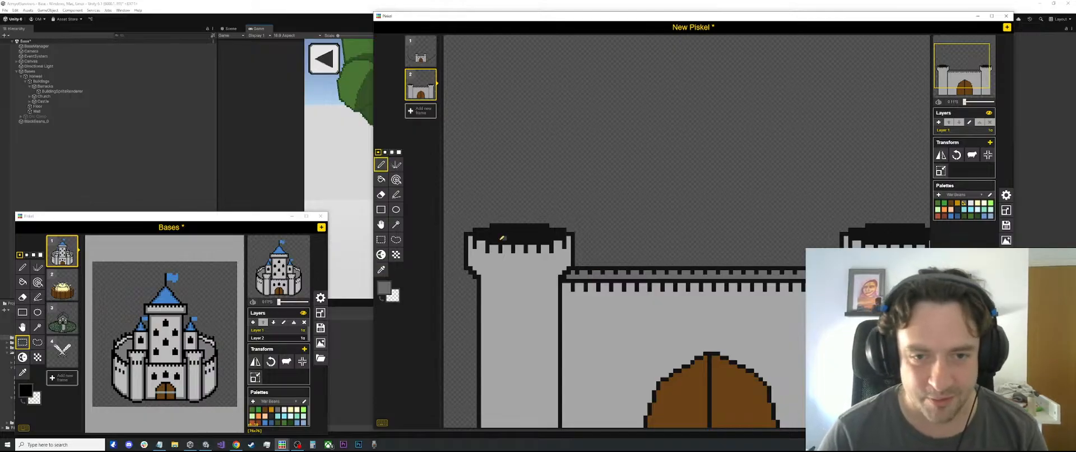
{"action": "scroll", "coordinate": [492, 238], "scroll_direction": "up", "scroll_amount": 1}
{"action": "mouse_move", "coordinate": [480, 233]}
{"action": "left_mouse_down"}
{"action": "mouse_move", "coordinate": [565, 233]}
{"action": "mouse_move", "coordinate": [510, 239]}
{"action": "left_mouse_up"}
{"action": "key", "text": "ctrl+z"}
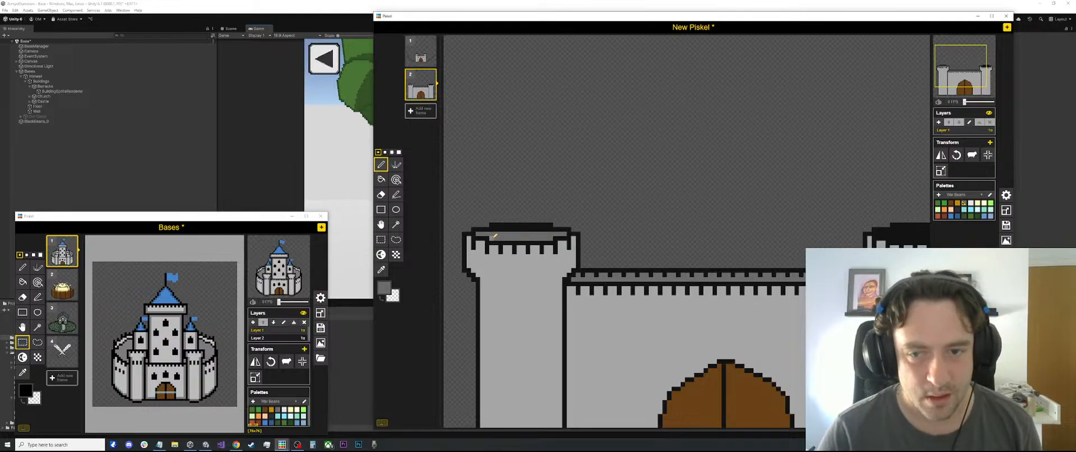
{"action": "scroll", "coordinate": [494, 235], "scroll_direction": "up", "scroll_amount": 2}
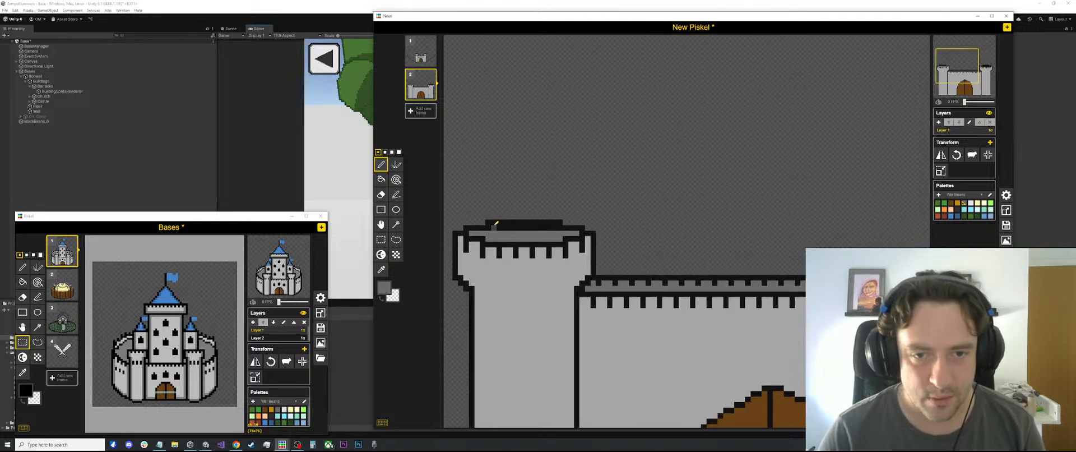
{"action": "mouse_move", "coordinate": [494, 227]}
{"action": "left_mouse_down"}
{"action": "mouse_move", "coordinate": [559, 229]}
{"action": "mouse_move", "coordinate": [516, 227]}
{"action": "left_mouse_up"}
{"action": "key", "text": "ctrl+z"}
{"action": "key", "text": "ctrl+z"}
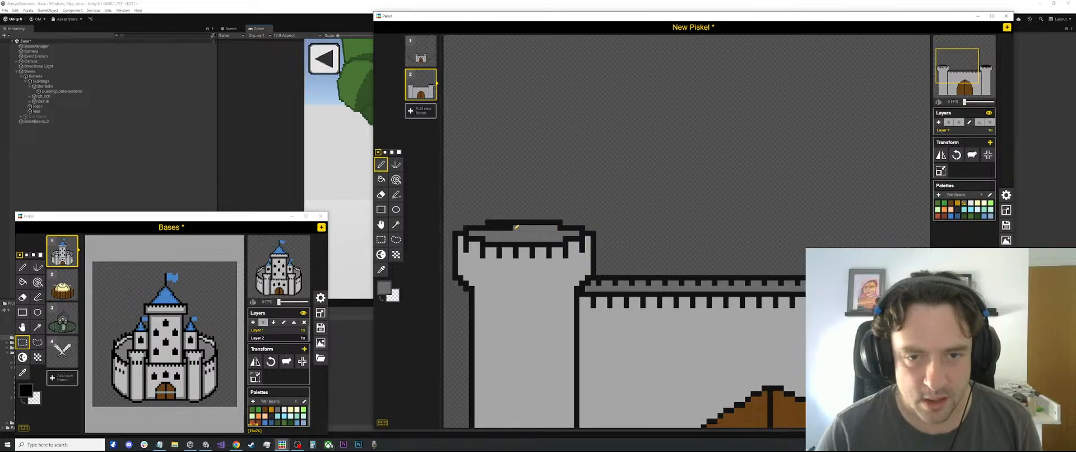
Sample the outline's black and draw short vertical marks along the back rim inside the left tower's top
{"action": "key", "text": "o"}
{"action": "left_click", "coordinate": [494, 224]}
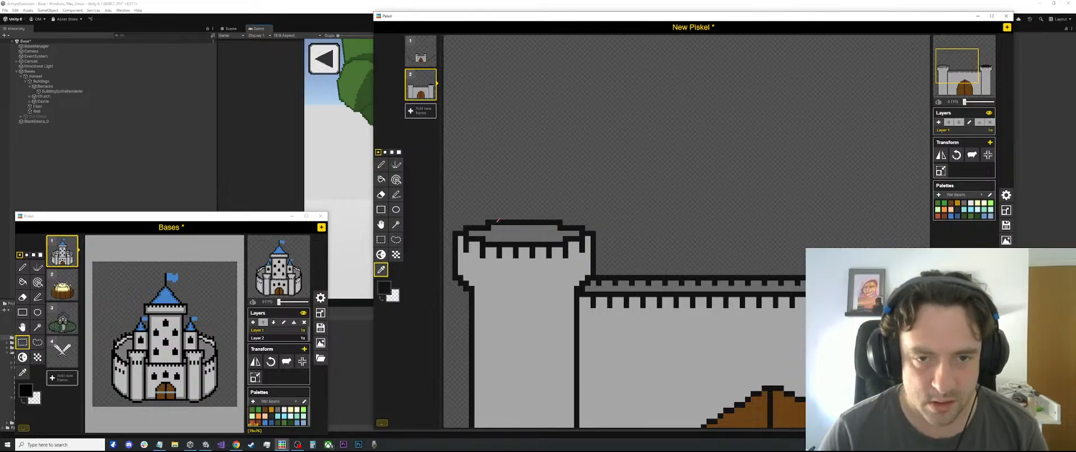
{"action": "scroll", "coordinate": [492, 224], "scroll_direction": "up", "scroll_amount": 1}
{"action": "scroll", "coordinate": [486, 225], "scroll_direction": "up", "scroll_amount": 1}
{"action": "key", "text": "p"}
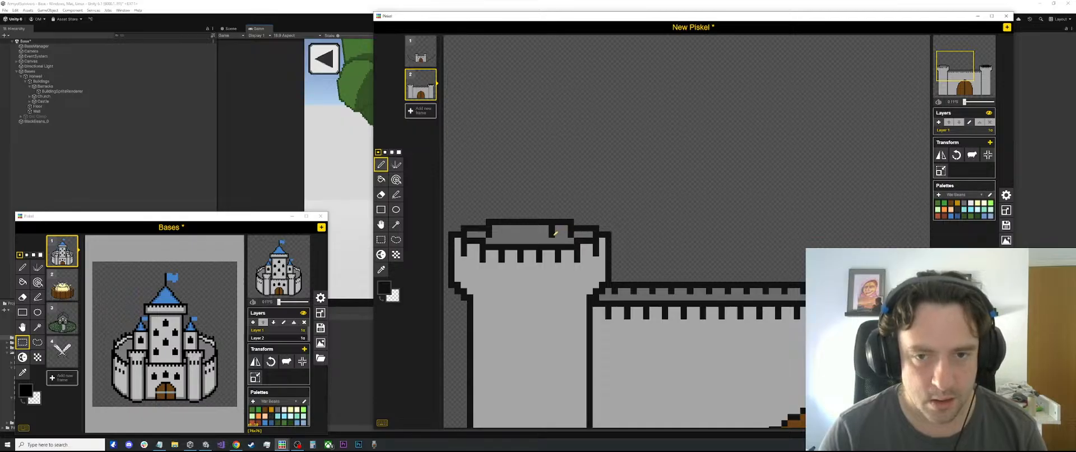
{"action": "left_click_drag", "start_coordinate": [533, 228], "coordinate": [532, 235]}
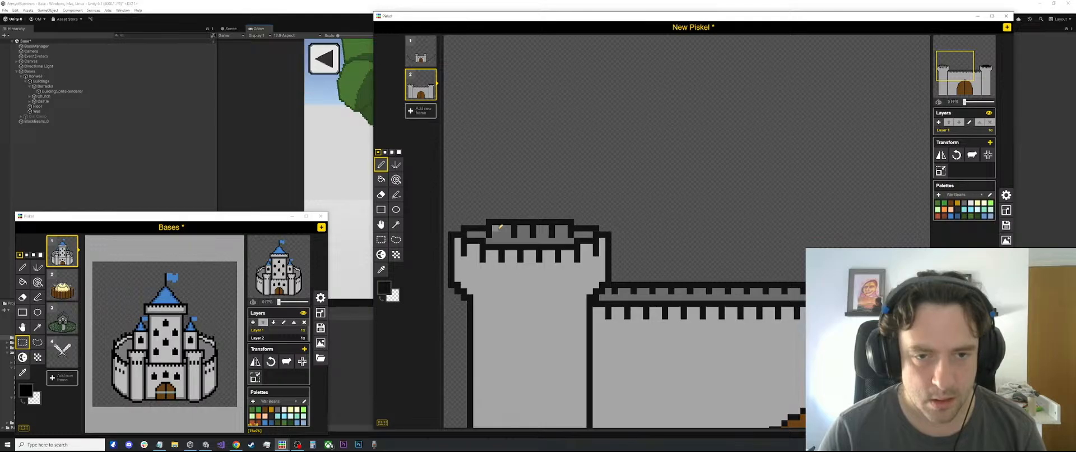
{"action": "key", "text": "e"}
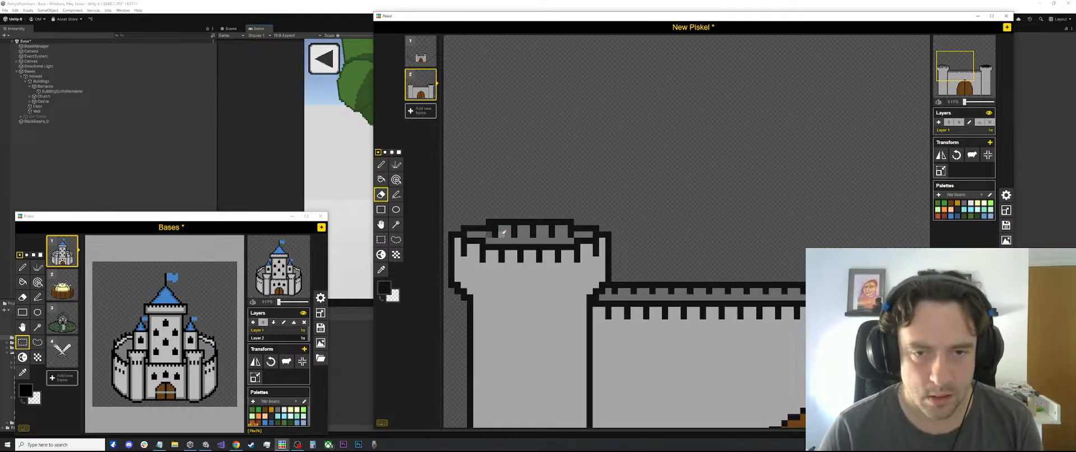
Sample the dark grey and paint over the surplus black pixels at the ends of the left tower's back rim
{"action": "scroll", "coordinate": [550, 224], "scroll_direction": "down", "scroll_amount": 1}
{"action": "scroll", "coordinate": [552, 223], "scroll_direction": "down", "scroll_amount": 1}
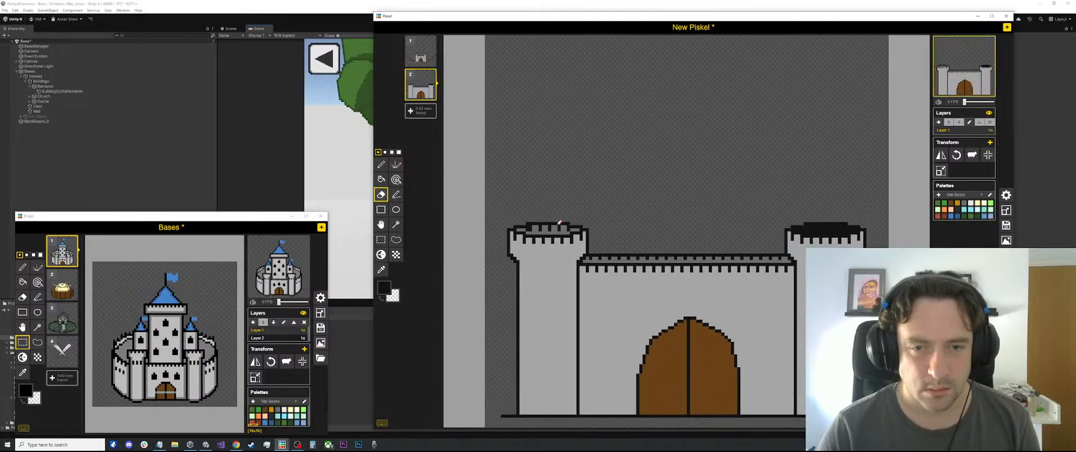
{"action": "scroll", "coordinate": [550, 224], "scroll_direction": "up", "scroll_amount": 4}
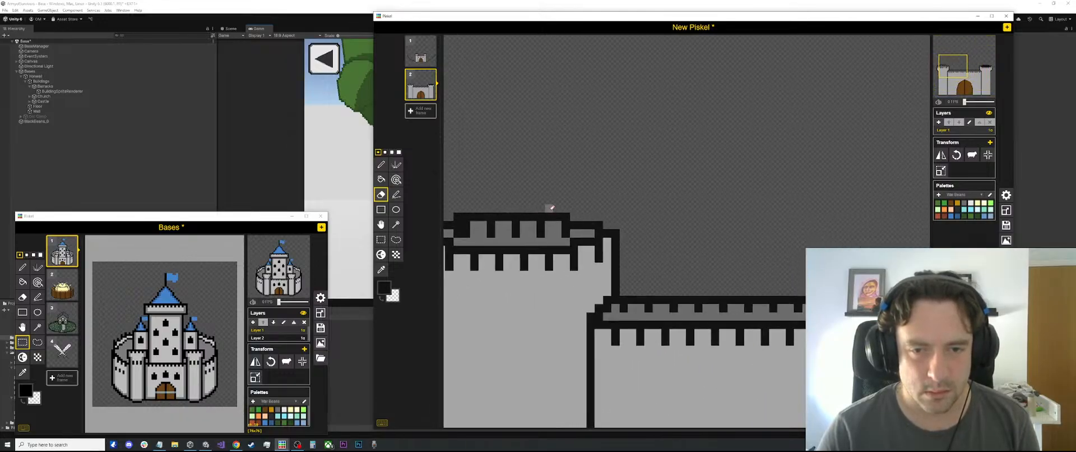
{"action": "mouse_move", "coordinate": [700, 159]}
{"action": "left_mouse_down"}
{"action": "mouse_move", "coordinate": [683, 176]}
{"action": "mouse_move", "coordinate": [683, 227]}
{"action": "left_mouse_up"}
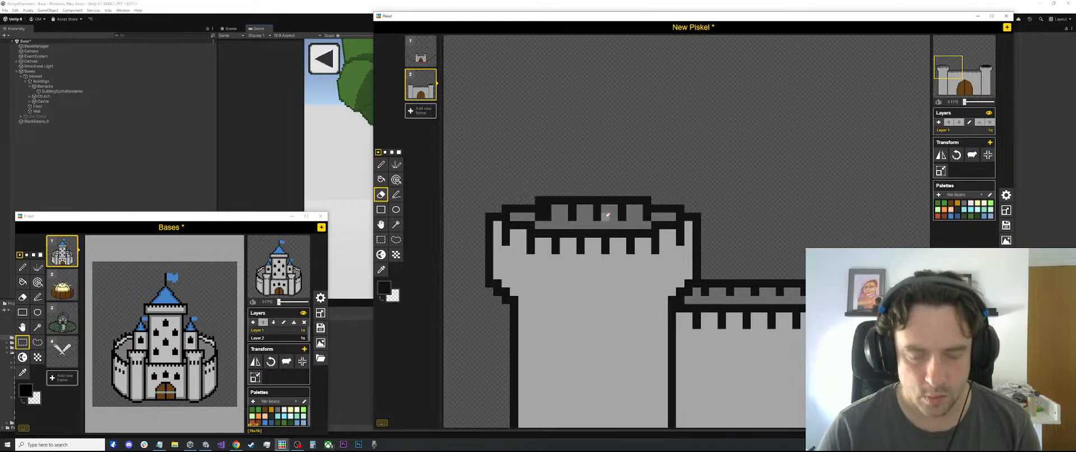
{"action": "key", "text": "p"}
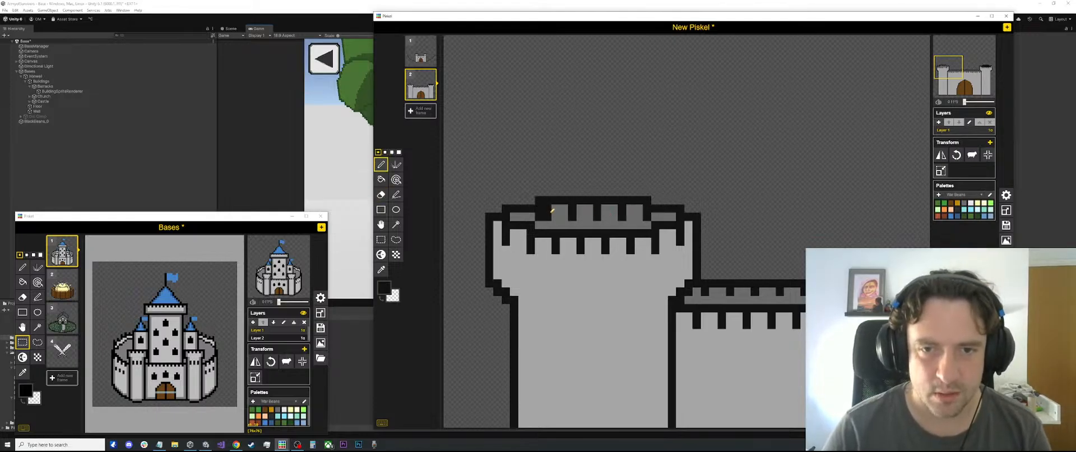
{"action": "key", "text": "o"}
{"action": "left_click", "coordinate": [560, 207]}
{"action": "key", "text": "p"}
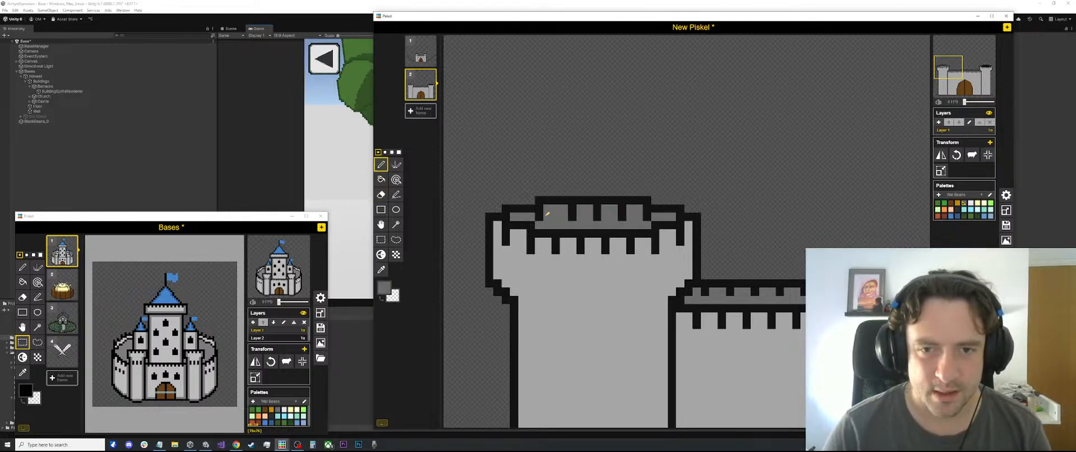
{"action": "scroll", "coordinate": [587, 199], "scroll_direction": "down", "scroll_amount": 1}
{"action": "scroll", "coordinate": [587, 199], "scroll_direction": "down", "scroll_amount": 1}
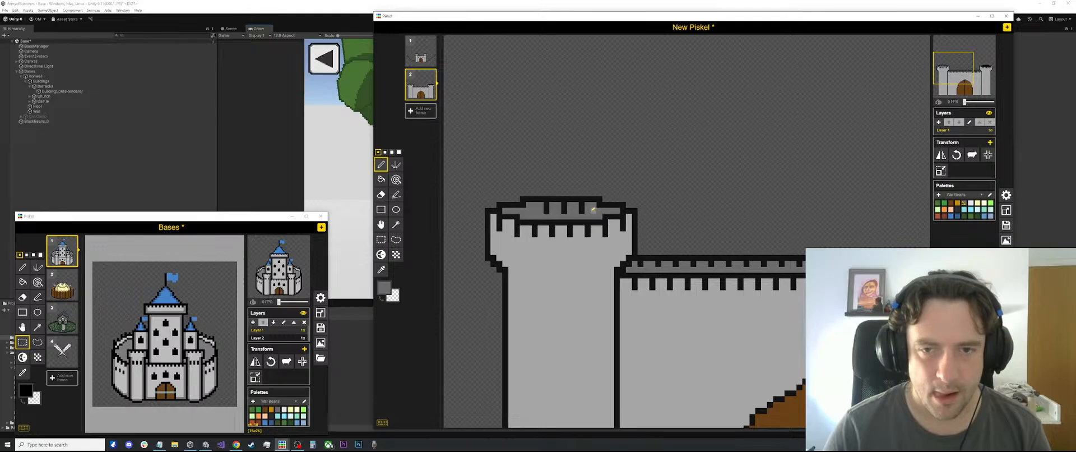
Paint over the back-rim marks in dark grey and redraw them in black with even spacing across the left tower's top
{"action": "mouse_move", "coordinate": [593, 209]}
{"action": "left_mouse_down"}
{"action": "mouse_move", "coordinate": [550, 207]}
{"action": "mouse_move", "coordinate": [593, 211]}
{"action": "mouse_move", "coordinate": [560, 212]}
{"action": "left_mouse_up"}
{"action": "key", "text": "o"}
{"action": "left_click", "coordinate": [598, 205]}
{"action": "key", "text": "p"}
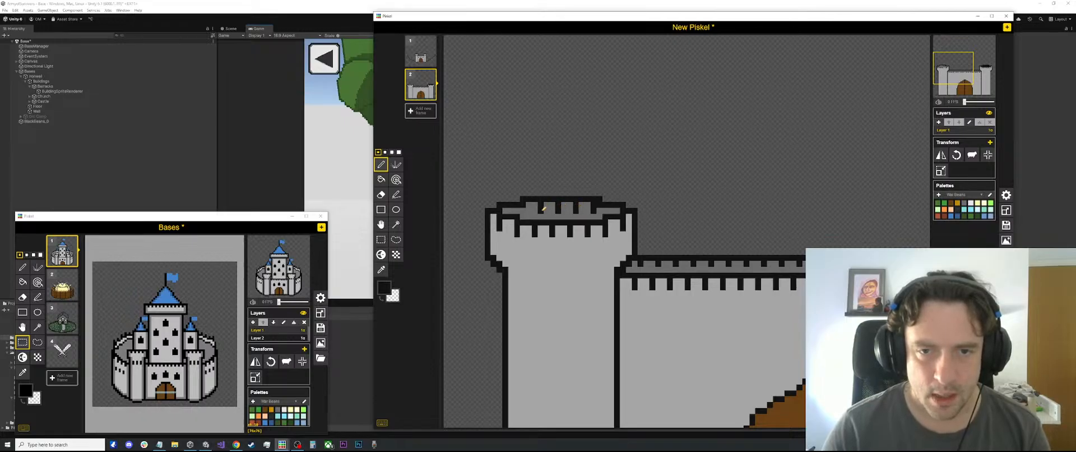
{"action": "left_click", "coordinate": [523, 210]}
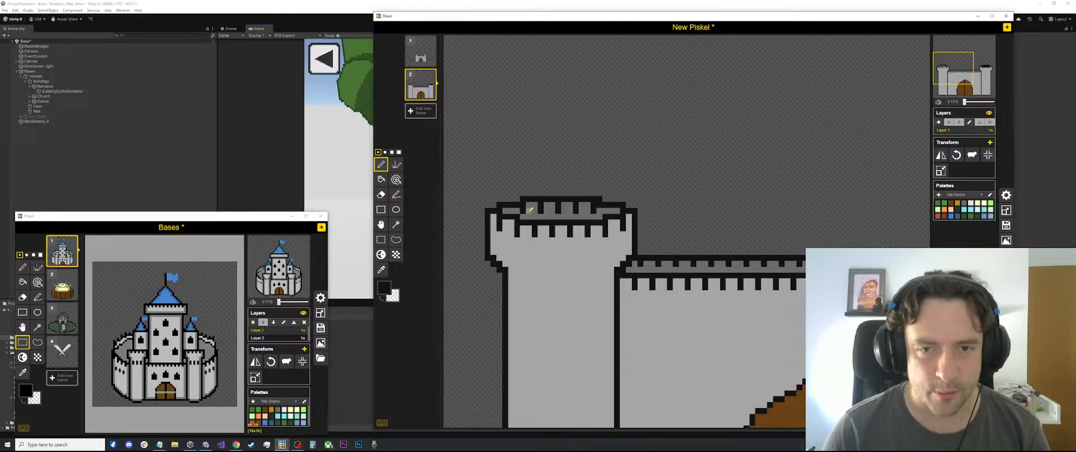
{"action": "scroll", "coordinate": [650, 171], "scroll_direction": "down", "scroll_amount": 5}
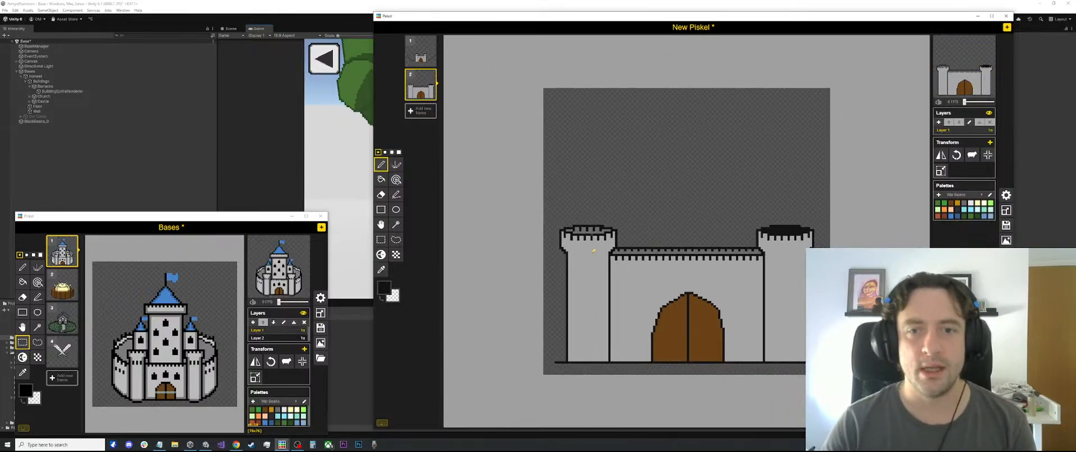
Copy the left tower's finished battlement top and place it over the right tower's solid black top
{"action": "scroll", "coordinate": [592, 251], "scroll_direction": "up", "scroll_amount": 3}
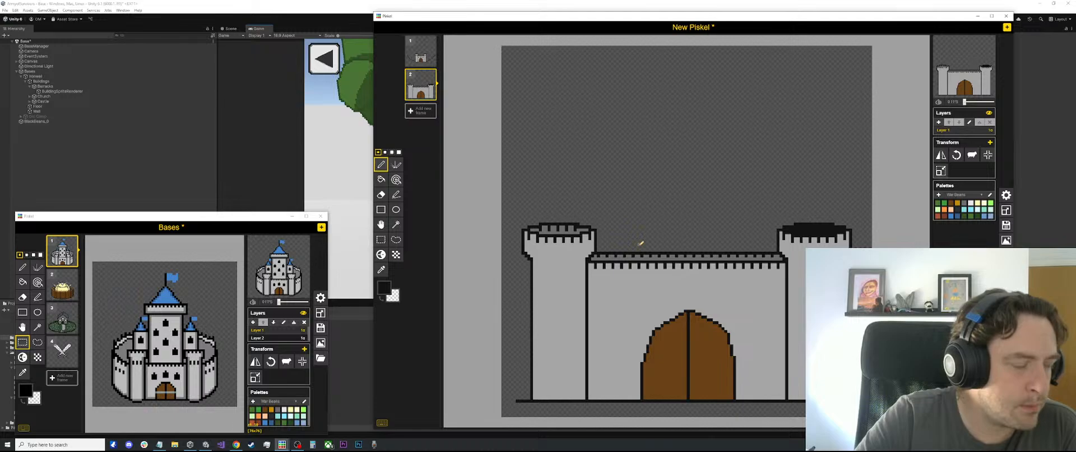
{"action": "scroll", "coordinate": [638, 241], "scroll_direction": "down", "scroll_amount": 2}
{"action": "scroll", "coordinate": [585, 221], "scroll_direction": "up", "scroll_amount": 2}
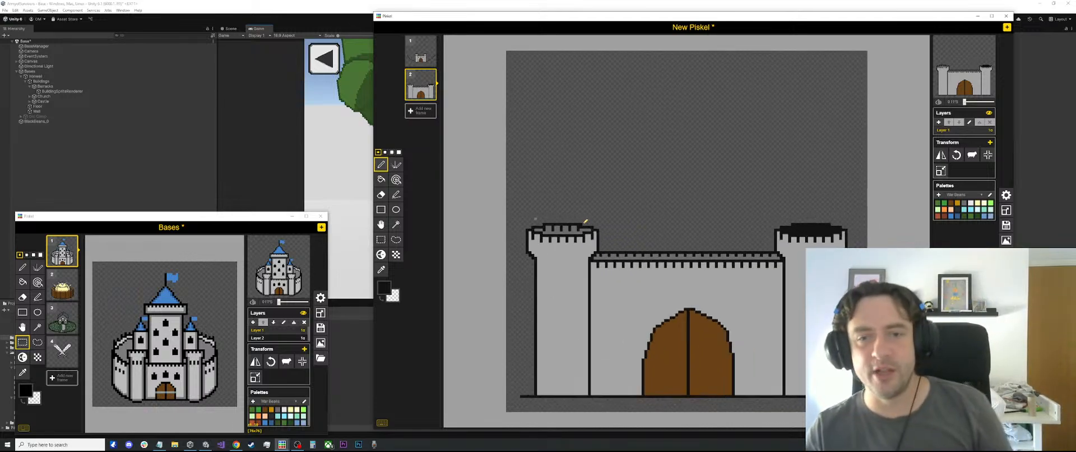
{"action": "scroll", "coordinate": [584, 221], "scroll_direction": "up", "scroll_amount": 1}
{"action": "key", "text": "s"}
{"action": "left_click_drag", "start_coordinate": [597, 202], "coordinate": [827, 225]}
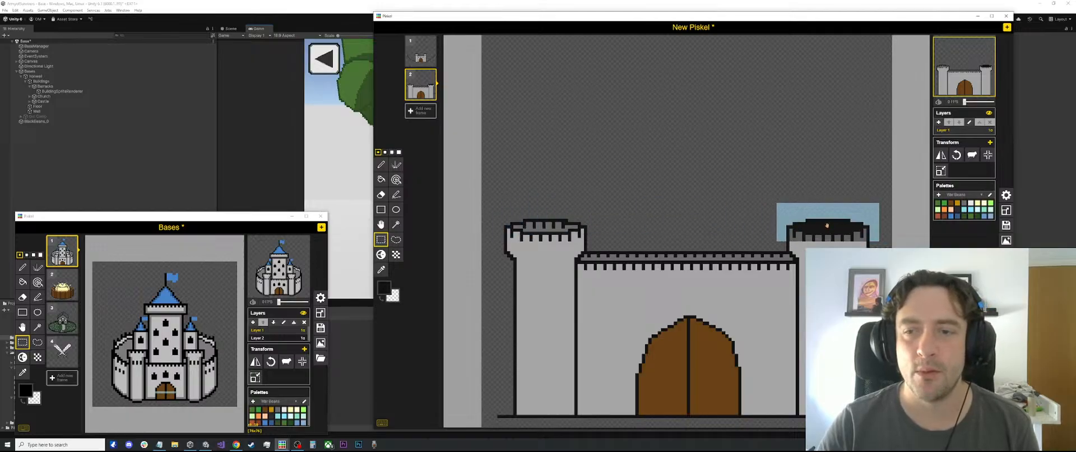
{"action": "left_click", "coordinate": [840, 163]}
{"action": "scroll", "coordinate": [841, 163], "scroll_direction": "down", "scroll_amount": 3}
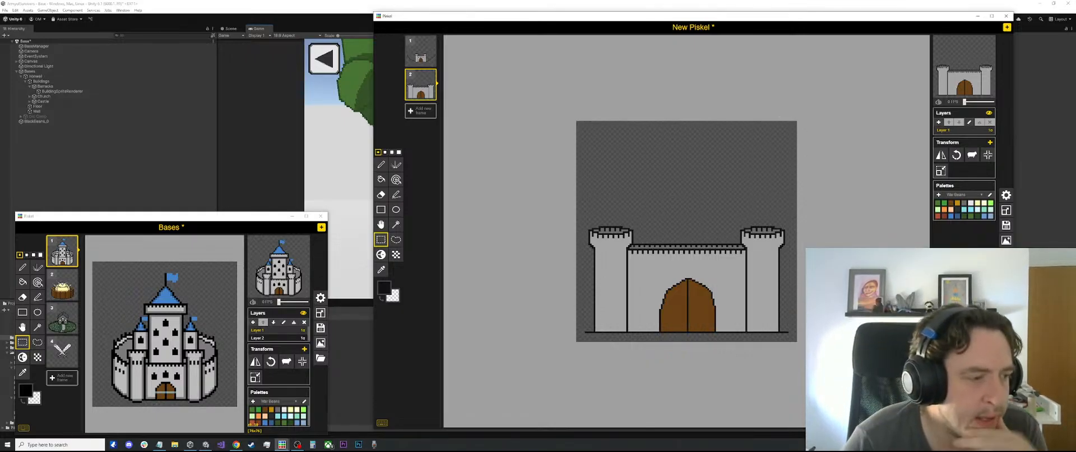
{"action": "scroll", "coordinate": [715, 303], "scroll_direction": "up", "scroll_amount": 2}
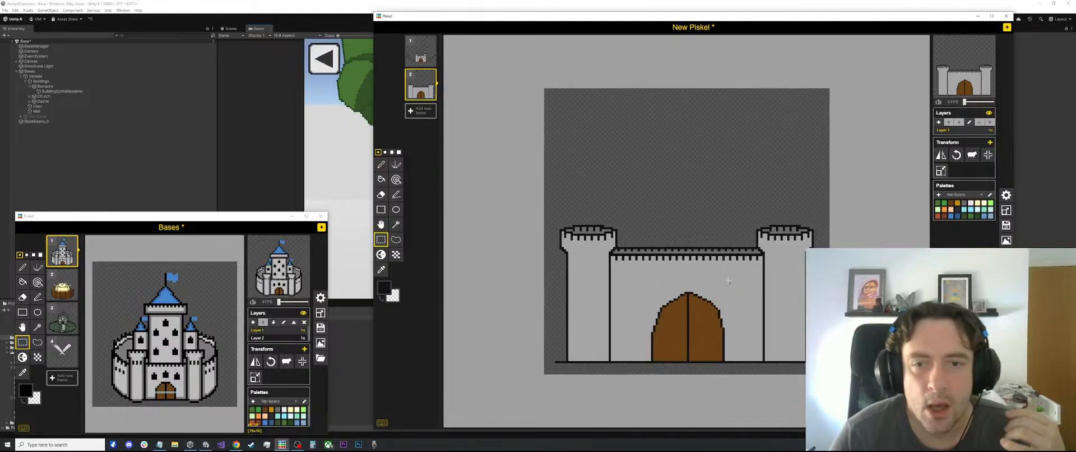
{"action": "scroll", "coordinate": [681, 241], "scroll_direction": "down", "scroll_amount": 2}
{"action": "scroll", "coordinate": [679, 236], "scroll_direction": "up", "scroll_amount": 1}
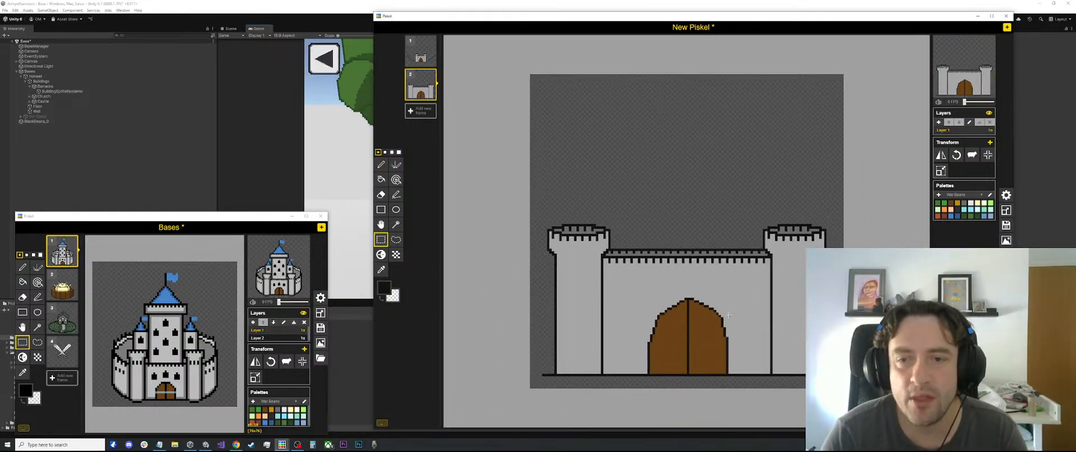
Draw three black vertical window slits across the upper left tower with a 3-pixel stroke, the middle one slightly lower
{"action": "key", "text": "o"}
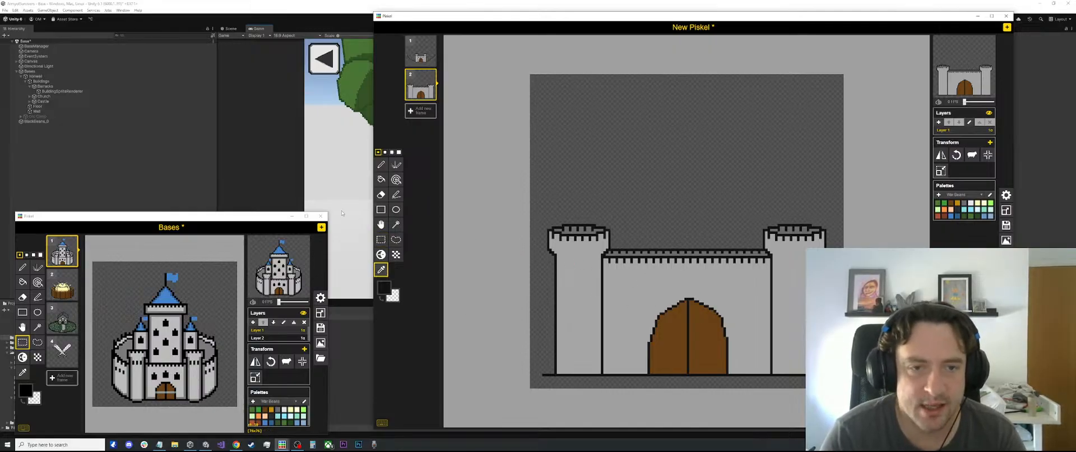
{"action": "scroll", "coordinate": [684, 249], "scroll_direction": "up", "scroll_amount": 1}
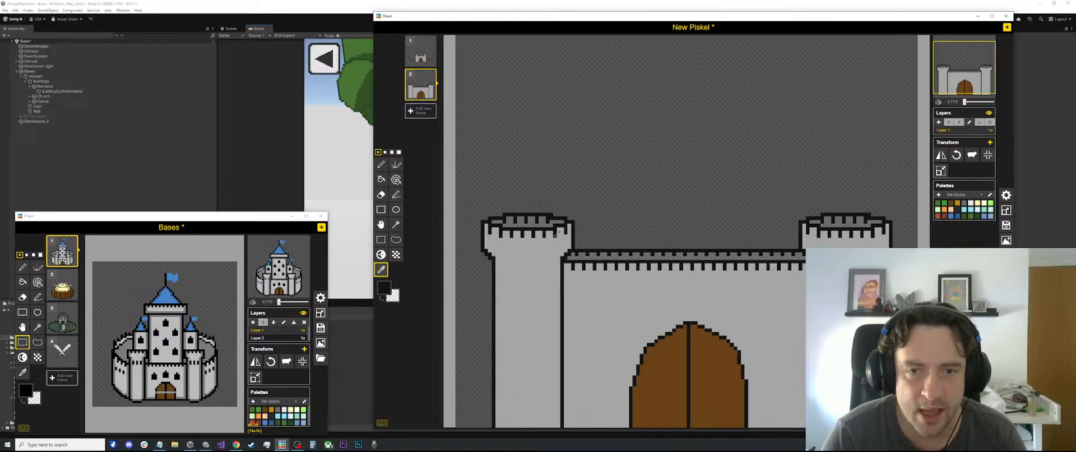
{"action": "key", "text": "p"}
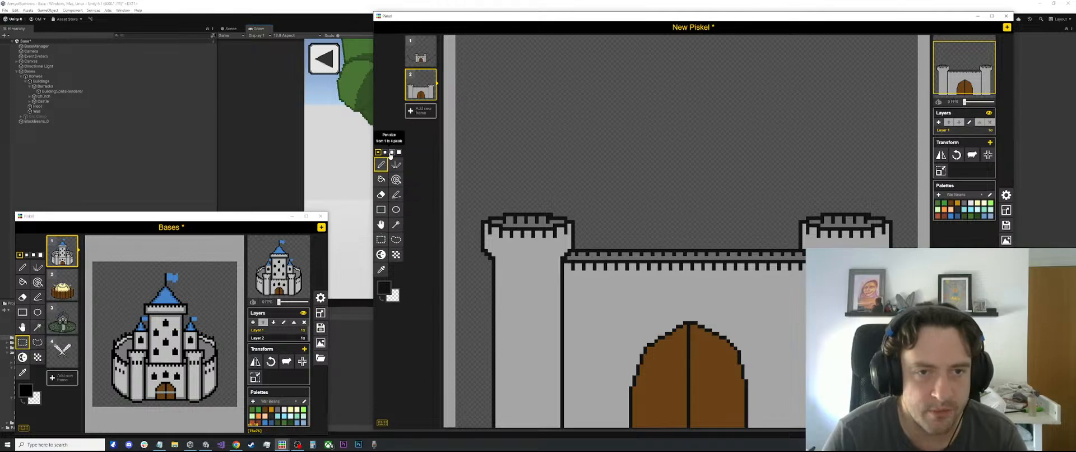
{"action": "left_click", "coordinate": [391, 153]}
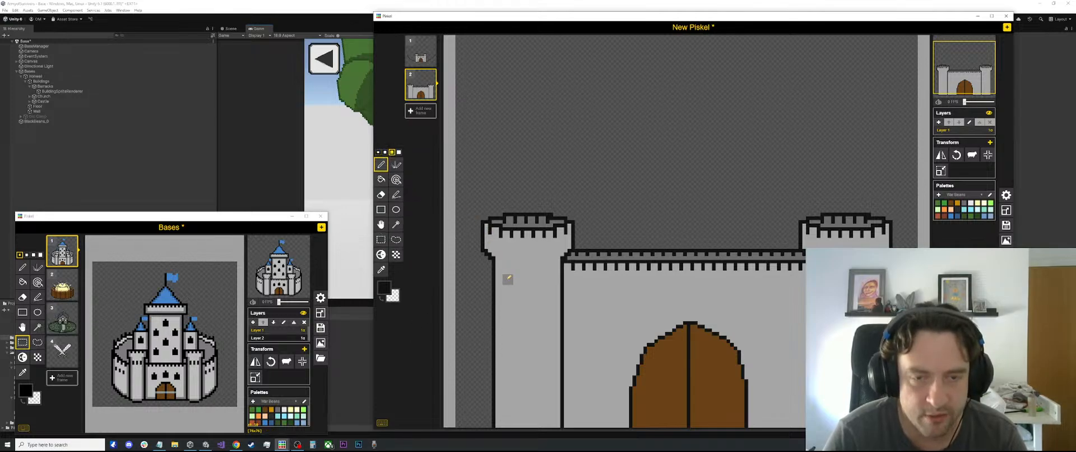
{"action": "key", "text": "l"}
{"action": "mouse_move", "coordinate": [508, 278]}
{"action": "left_mouse_down"}
{"action": "mouse_move", "coordinate": [510, 304]}
{"action": "mouse_move", "coordinate": [551, 298]}
{"action": "left_mouse_up"}
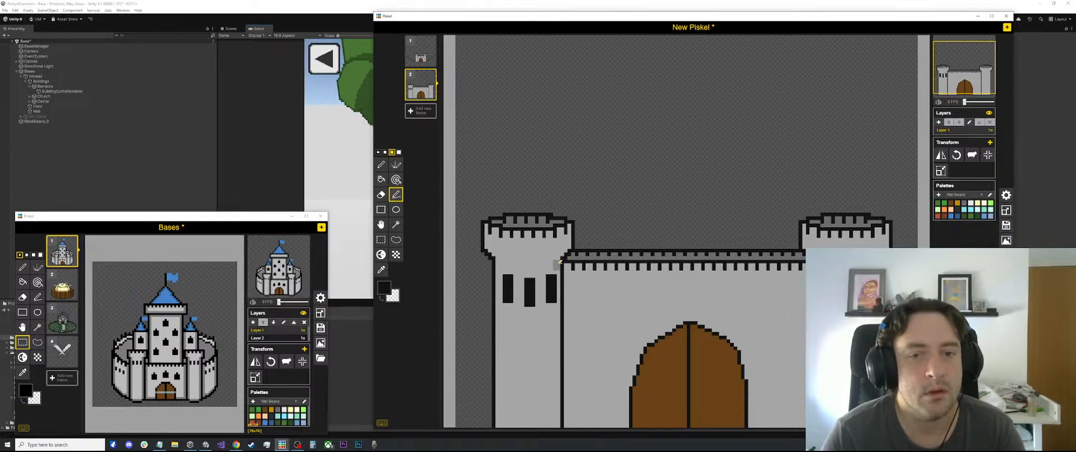
{"action": "key", "text": "s"}
{"action": "left_click_drag", "start_coordinate": [555, 268], "coordinate": [502, 311]}
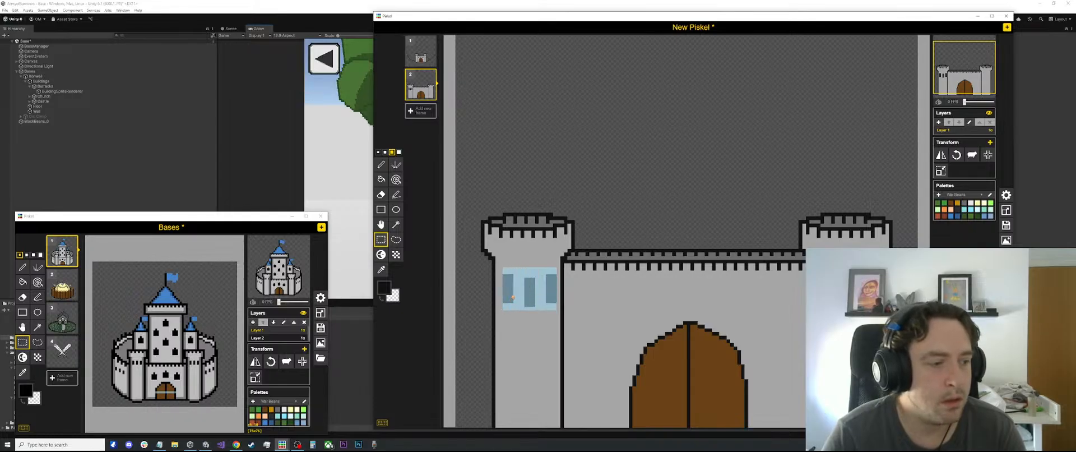
{"action": "key", "text": "Delete"}
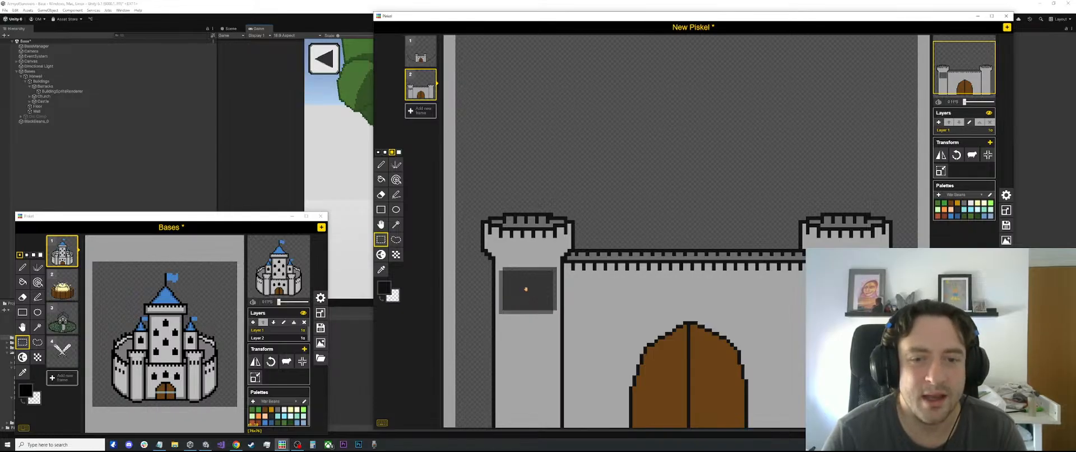
{"action": "key", "text": "ctrl+z"}
{"action": "scroll", "coordinate": [623, 242], "scroll_direction": "up", "scroll_amount": 2}
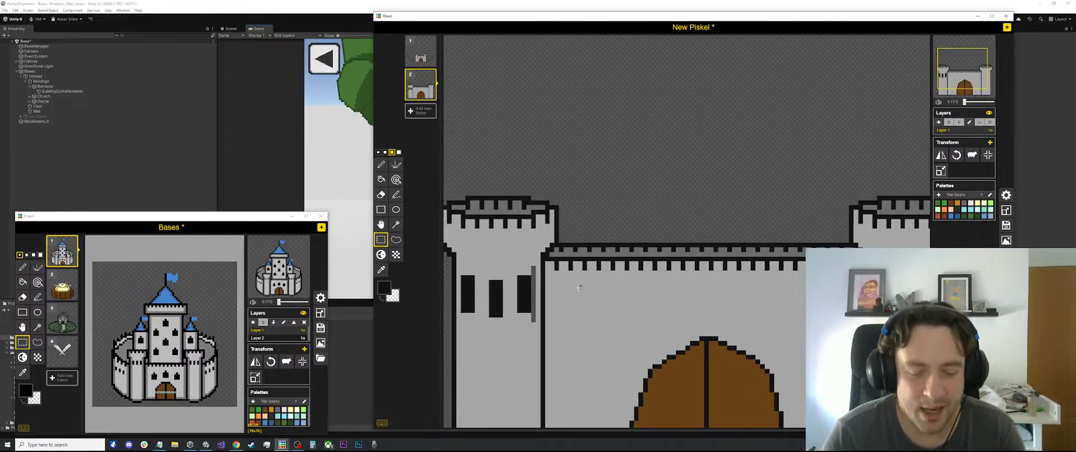
{"action": "key", "text": "o"}
{"action": "left_click", "coordinate": [521, 261]}
{"action": "key", "text": "p"}
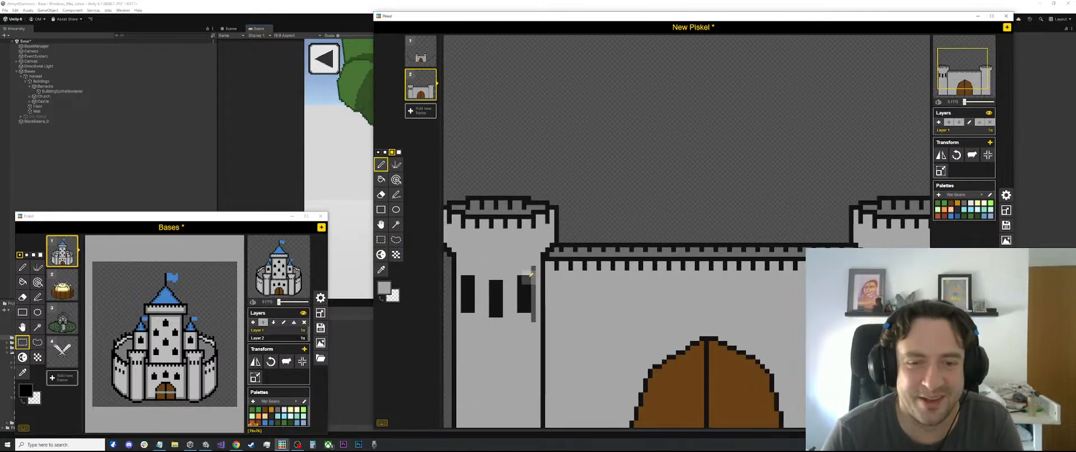
{"action": "key", "text": "ctrl+z"}
{"action": "key", "text": "ctrl+z"}
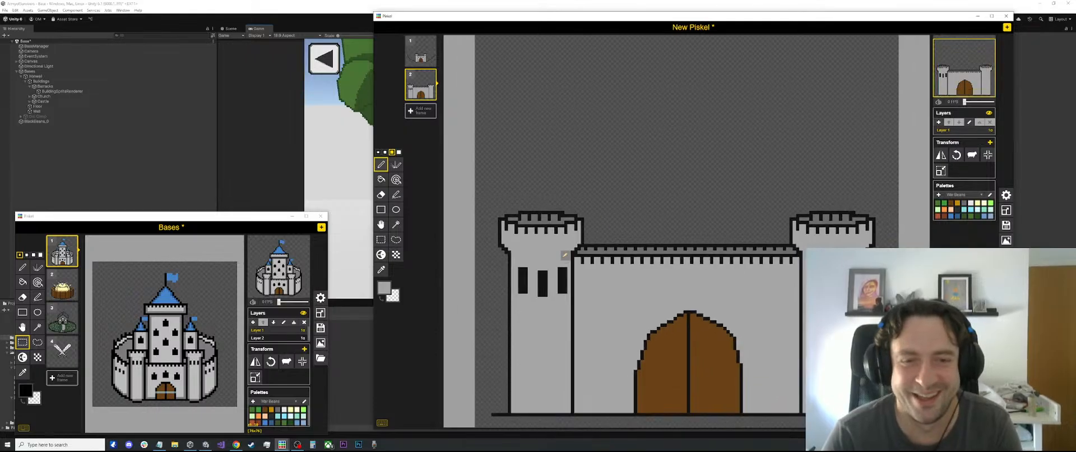
Sample the dark grey and draw 1-pixel shading lines down the left tower's left inner edge and across just below its flared top
{"action": "scroll", "coordinate": [588, 231], "scroll_direction": "down", "scroll_amount": 1}
{"action": "scroll", "coordinate": [562, 258], "scroll_direction": "down", "scroll_amount": 1}
{"action": "scroll", "coordinate": [518, 269], "scroll_direction": "up", "scroll_amount": 2}
{"action": "key", "text": "o"}
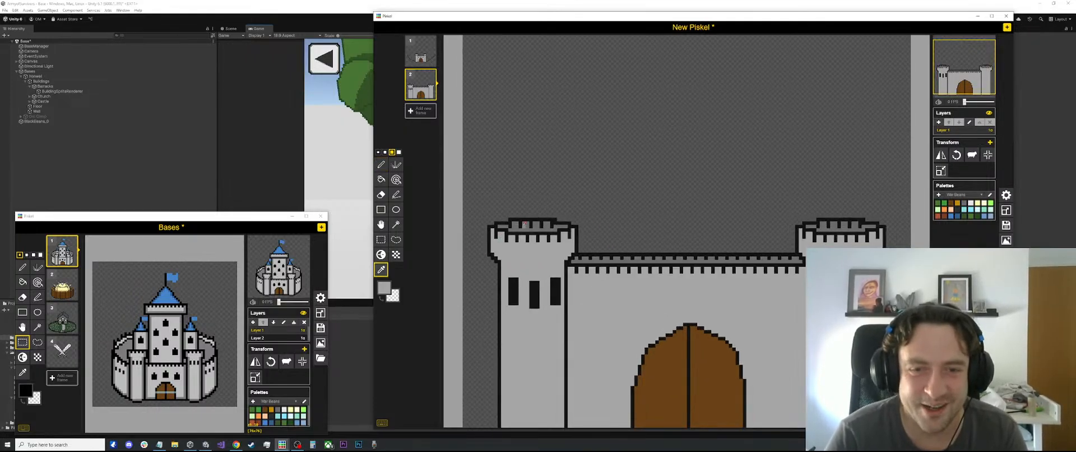
{"action": "left_click", "coordinate": [524, 223]}
{"action": "left_click", "coordinate": [378, 152]}
{"action": "scroll", "coordinate": [480, 250], "scroll_direction": "down", "scroll_amount": 1}
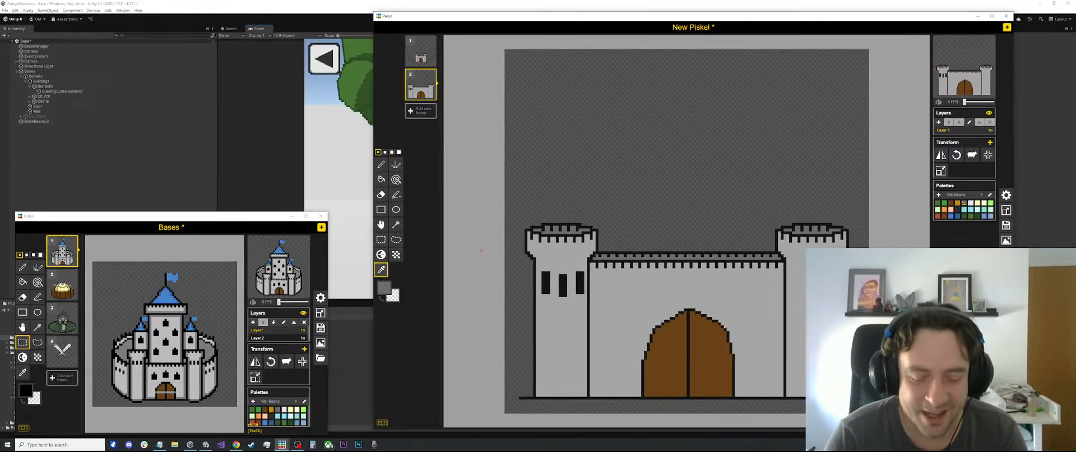
{"action": "key", "text": "l"}
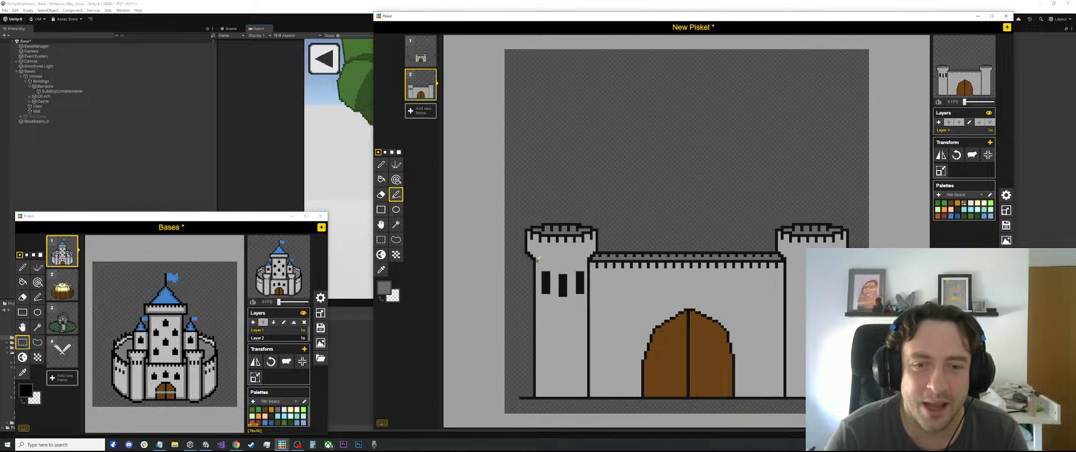
{"action": "left_click_drag", "start_coordinate": [538, 258], "coordinate": [539, 385]}
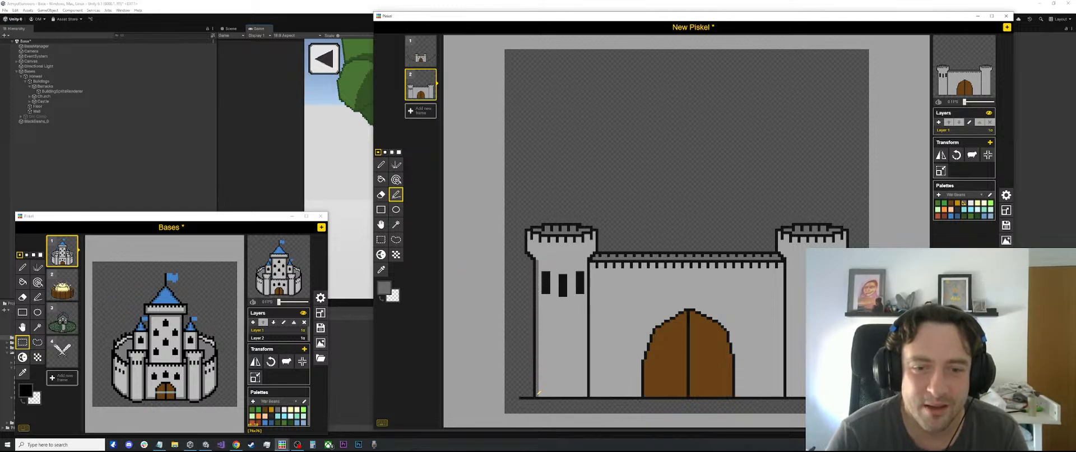
{"action": "scroll", "coordinate": [538, 392], "scroll_direction": "up", "scroll_amount": 1}
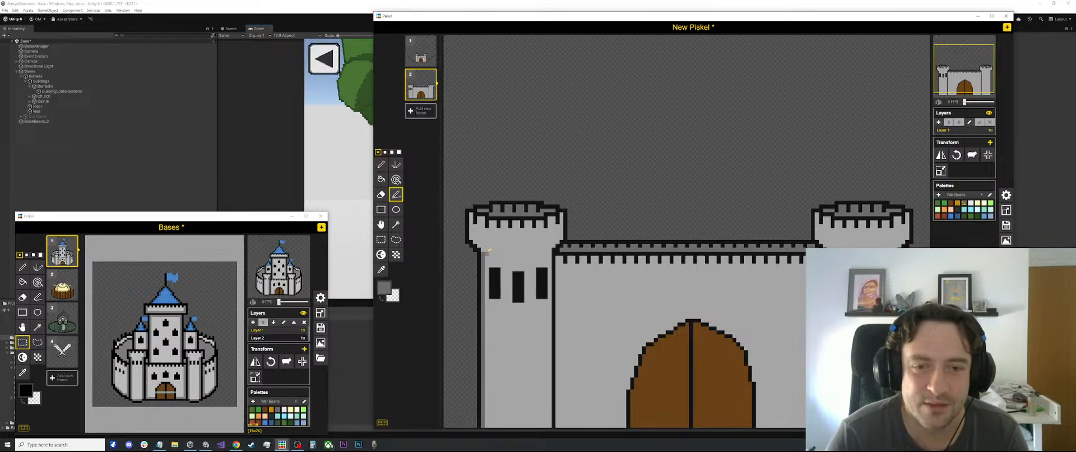
{"action": "left_click_drag", "start_coordinate": [488, 251], "coordinate": [552, 249]}
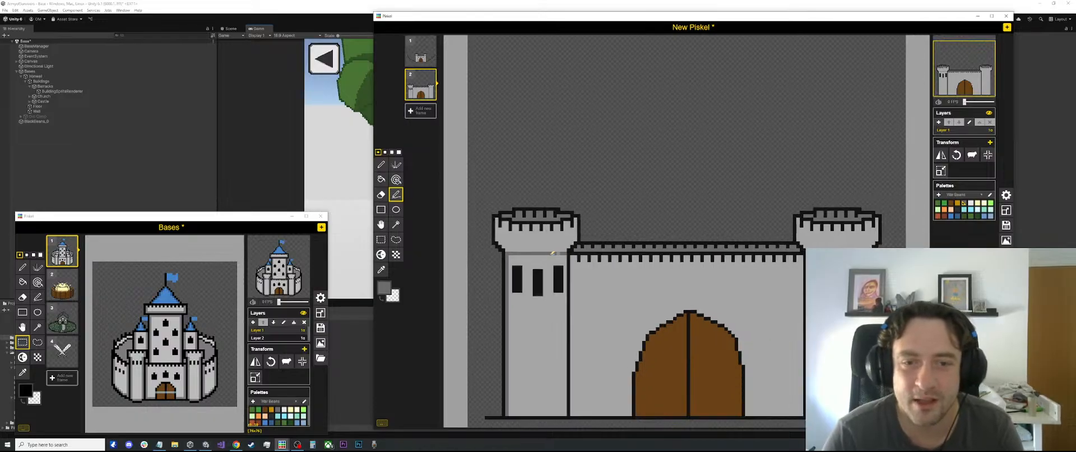
Sample black and add a single-pixel point centred on top of each of the left tower's three window slits
{"action": "scroll", "coordinate": [556, 255], "scroll_direction": "down", "scroll_amount": 1}
{"action": "key", "text": "o"}
{"action": "left_click", "coordinate": [559, 269]}
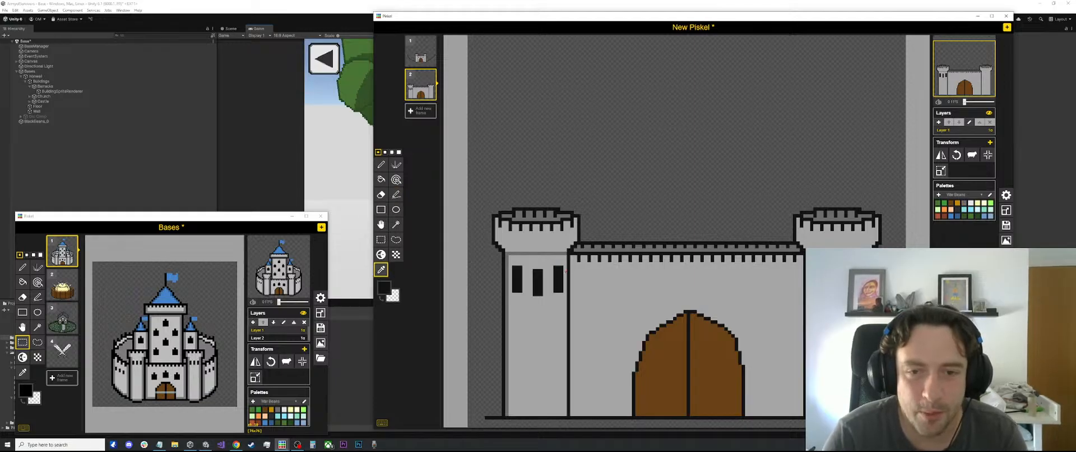
{"action": "scroll", "coordinate": [559, 269], "scroll_direction": "up", "scroll_amount": 1}
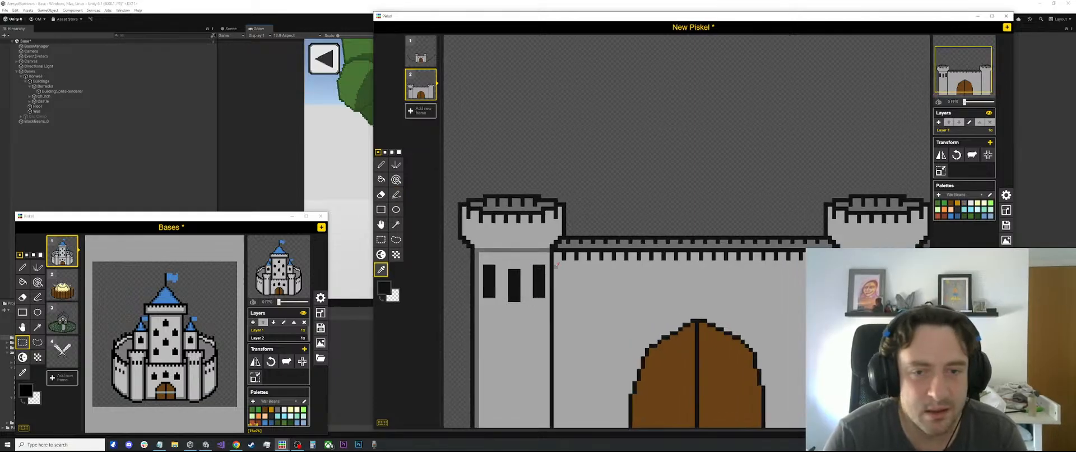
{"action": "key", "text": "p"}
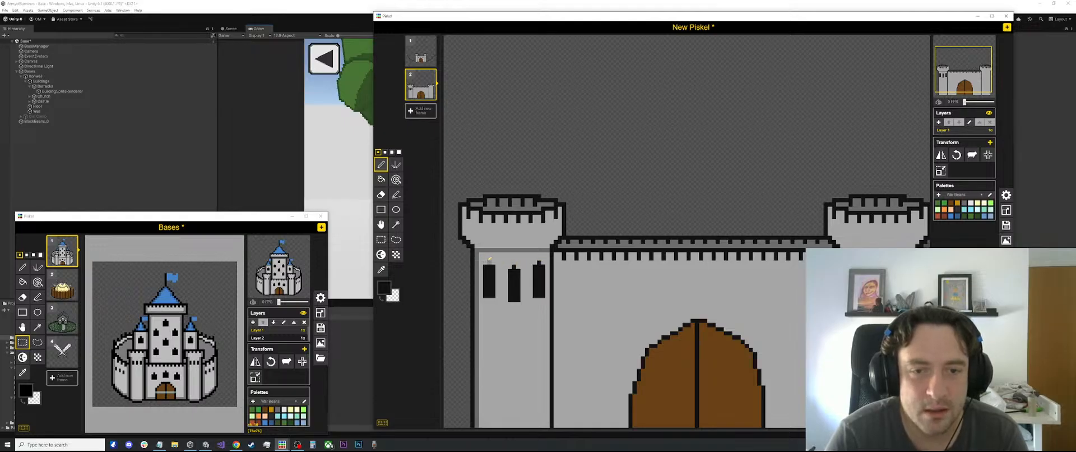
Sample the dark grey and draw a 1-pixel sill directly under each of the left tower's three window slits
{"action": "left_click", "coordinate": [480, 282], "text": "alt"}
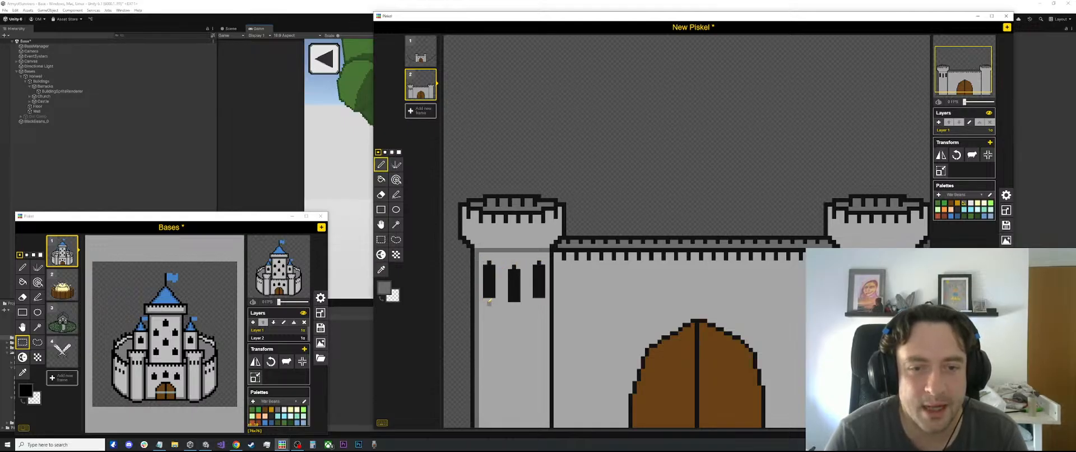
{"action": "left_click_drag", "start_coordinate": [487, 298], "coordinate": [497, 298]}
{"action": "key", "text": "l"}
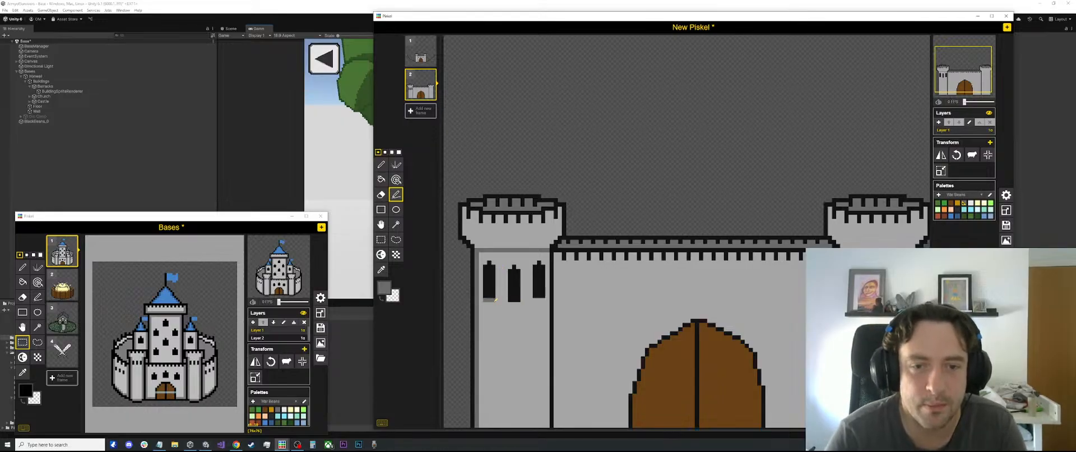
{"action": "left_click_drag", "start_coordinate": [508, 303], "coordinate": [516, 304]}
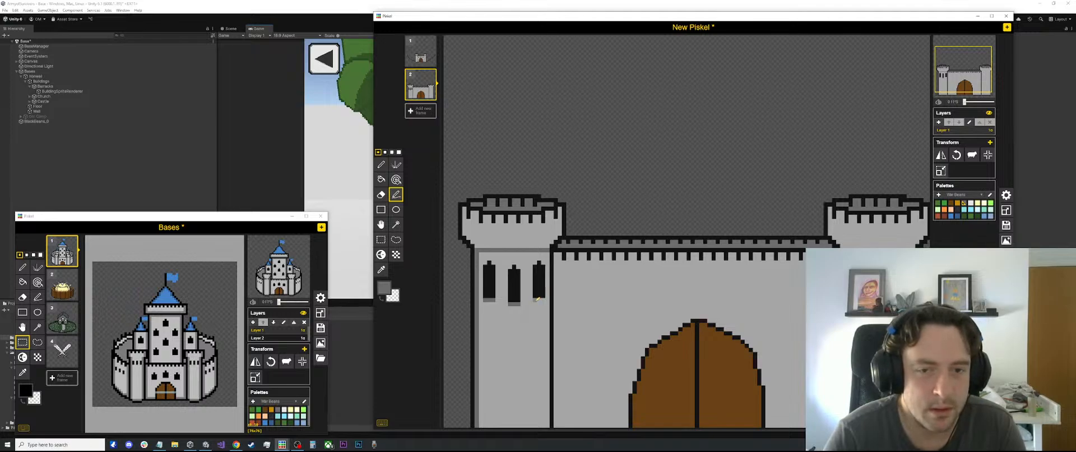
{"action": "left_click_drag", "start_coordinate": [535, 299], "coordinate": [543, 300]}
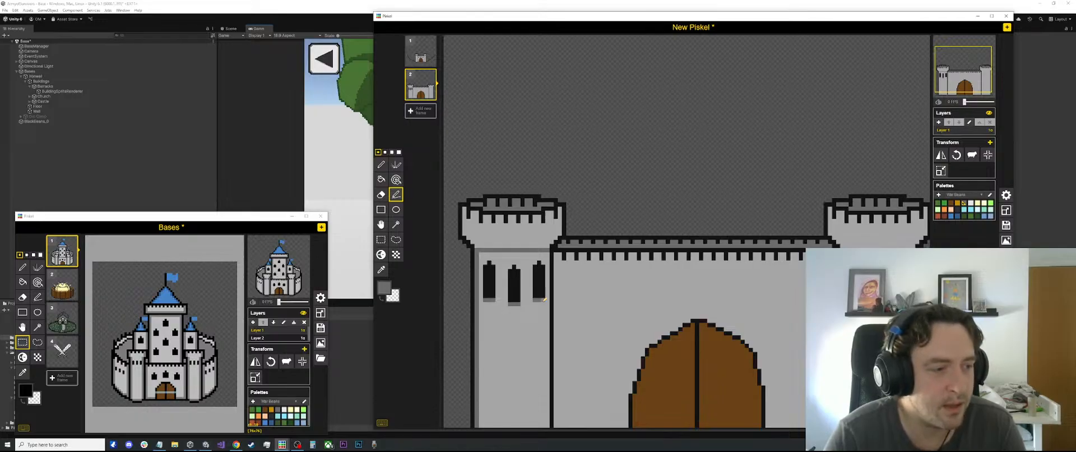
{"action": "scroll", "coordinate": [629, 241], "scroll_direction": "down", "scroll_amount": 3}
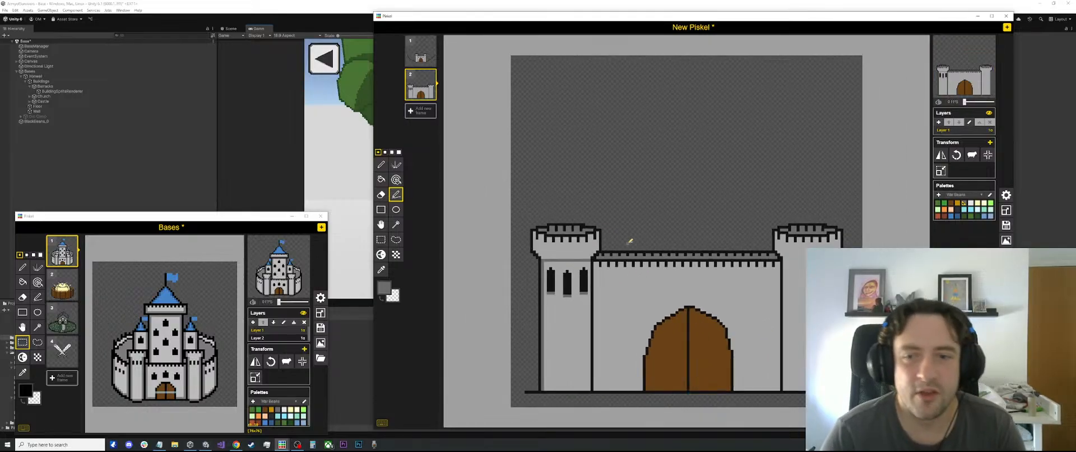
Curve the left tower's horizontal shading line by redrawing its middle one pixel lower and painting over the old middle row in light grey
{"action": "scroll", "coordinate": [629, 241], "scroll_direction": "up", "scroll_amount": 3}
{"action": "mouse_move", "coordinate": [476, 255]}
{"action": "left_mouse_down"}
{"action": "mouse_move", "coordinate": [549, 260]}
{"action": "mouse_move", "coordinate": [514, 246]}
{"action": "left_mouse_up"}
{"action": "key", "text": "e"}
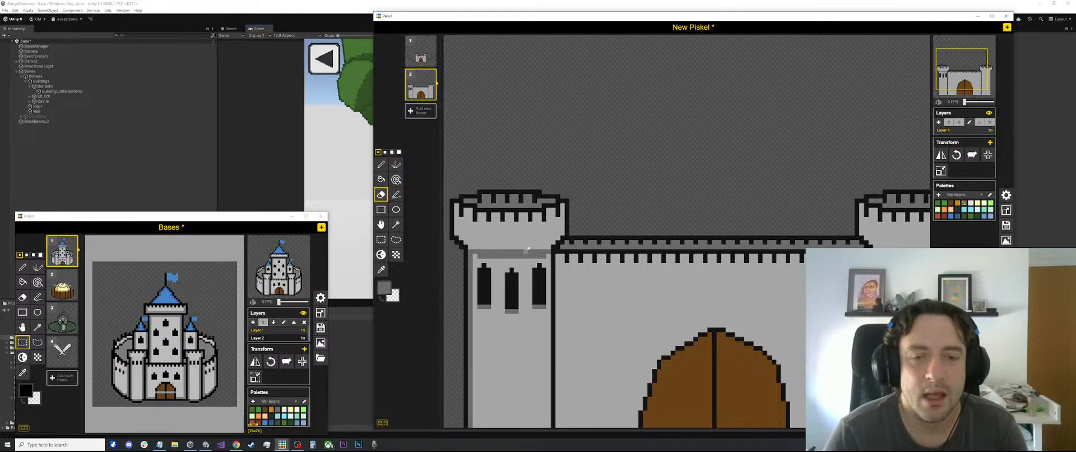
{"action": "key", "text": "o"}
{"action": "left_click", "coordinate": [527, 242]}
{"action": "key", "text": "l"}
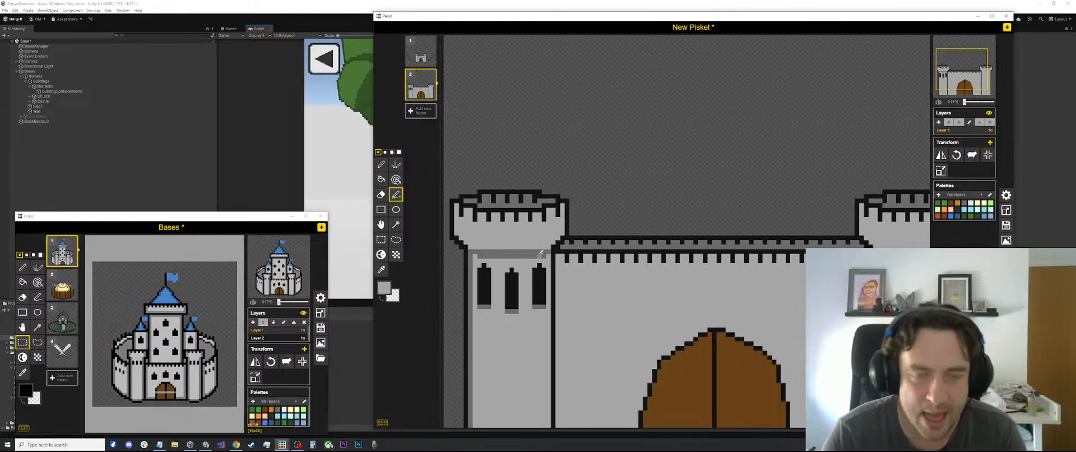
{"action": "left_click_drag", "start_coordinate": [543, 252], "coordinate": [484, 251]}
{"action": "key", "text": "ctrl+z"}
{"action": "scroll", "coordinate": [486, 249], "scroll_direction": "down", "scroll_amount": 2}
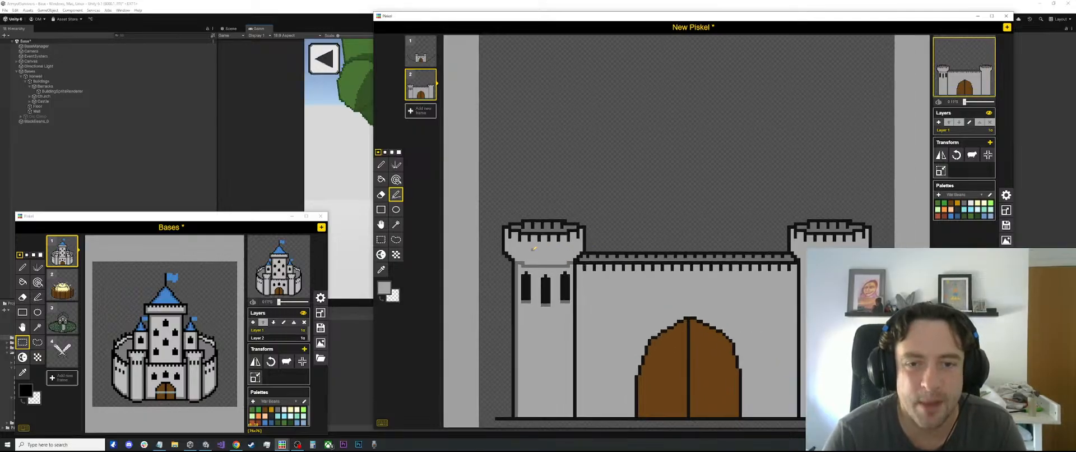
{"action": "scroll", "coordinate": [490, 254], "scroll_direction": "up", "scroll_amount": 1}
{"action": "scroll", "coordinate": [494, 262], "scroll_direction": "up", "scroll_amount": 1}
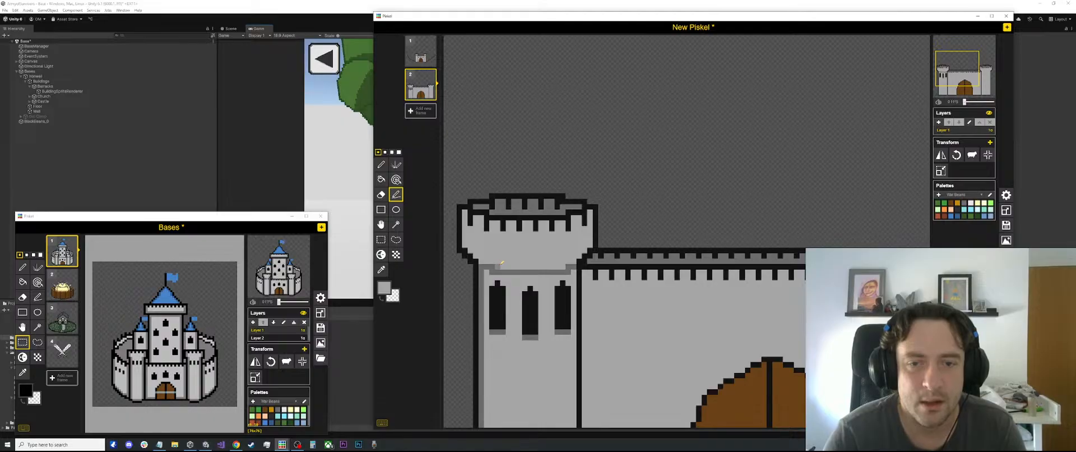
{"action": "scroll", "coordinate": [616, 248], "scroll_direction": "down", "scroll_amount": 2}
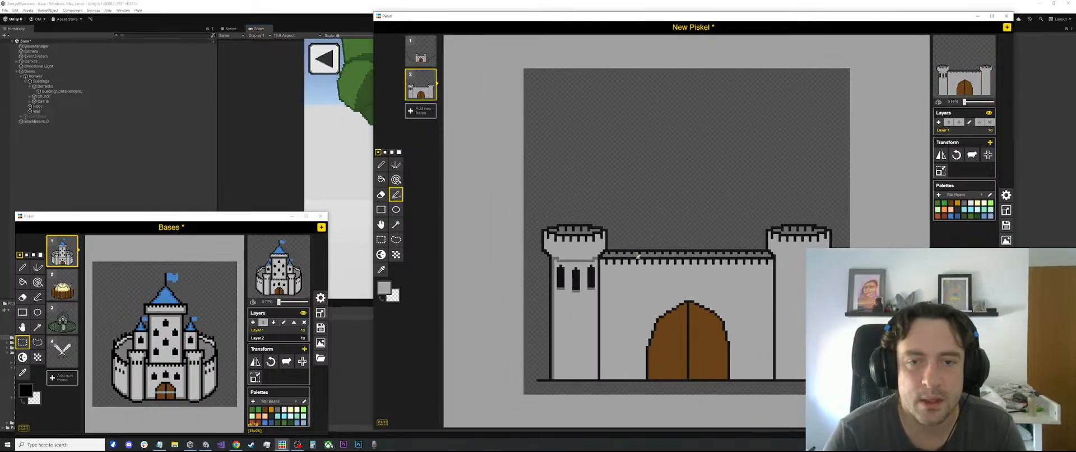
Move the left tower's three window slits slightly down and fill the transparent gap left above them with light grey
{"action": "scroll", "coordinate": [586, 278], "scroll_direction": "up", "scroll_amount": 1}
{"action": "scroll", "coordinate": [586, 278], "scroll_direction": "up", "scroll_amount": 1}
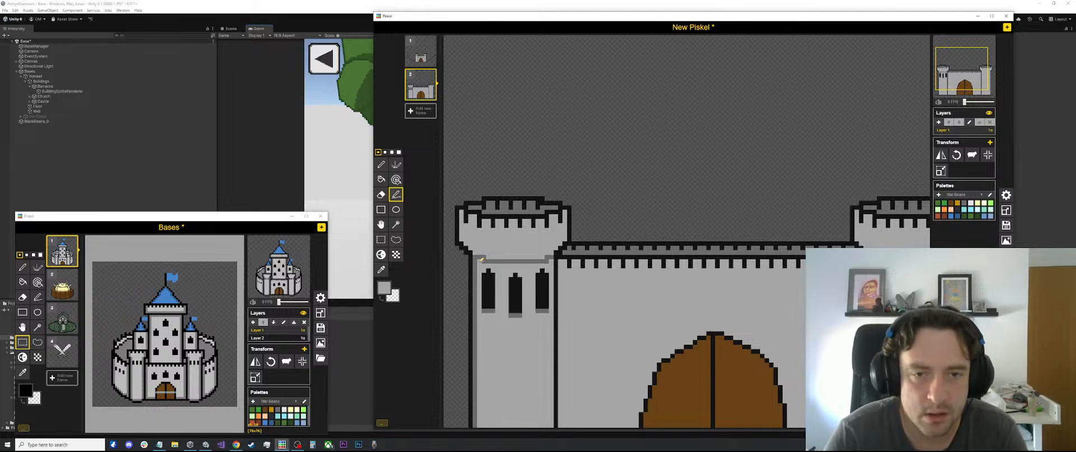
{"action": "key", "text": "s"}
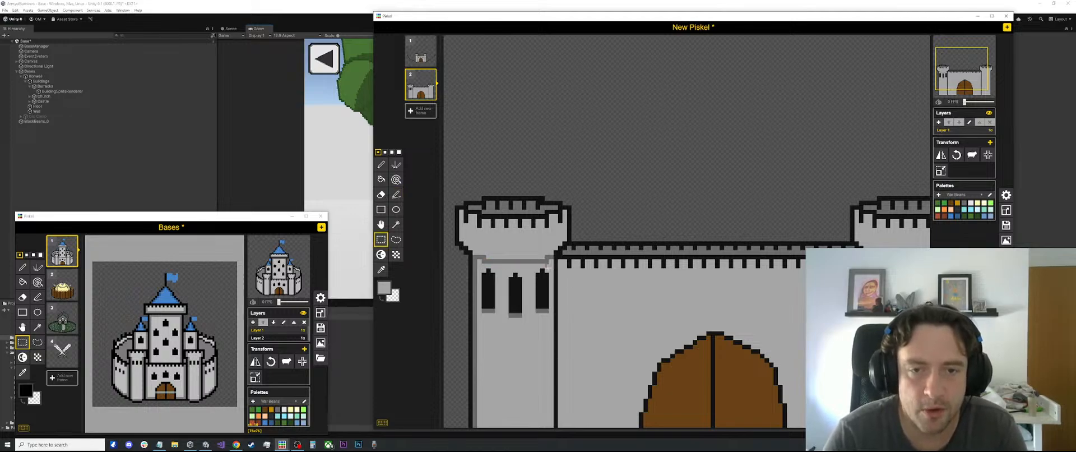
{"action": "left_click_drag", "start_coordinate": [543, 272], "coordinate": [481, 331]}
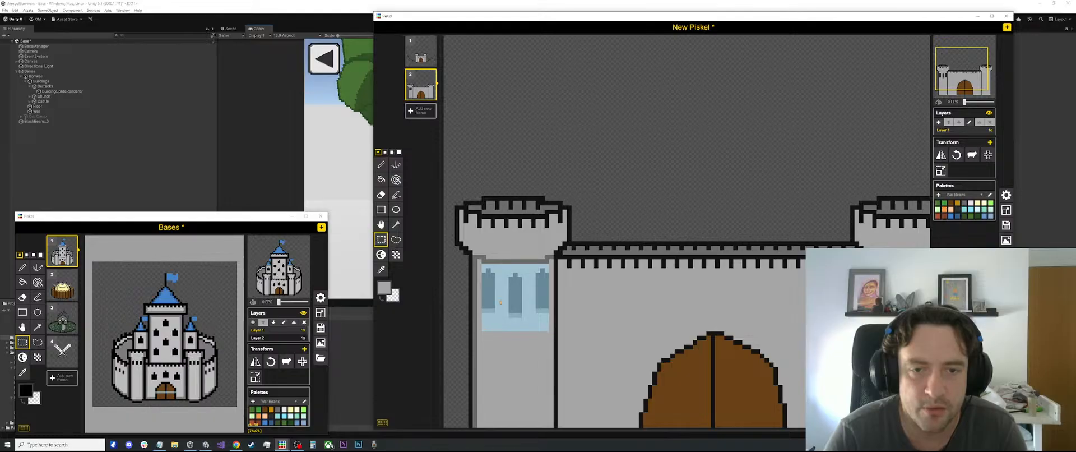
{"action": "key", "text": "Delete"}
{"action": "left_click_drag", "start_coordinate": [500, 302], "coordinate": [500, 309]}
{"action": "left_click", "coordinate": [622, 212]}
{"action": "scroll", "coordinate": [612, 231], "scroll_direction": "up", "scroll_amount": 2}
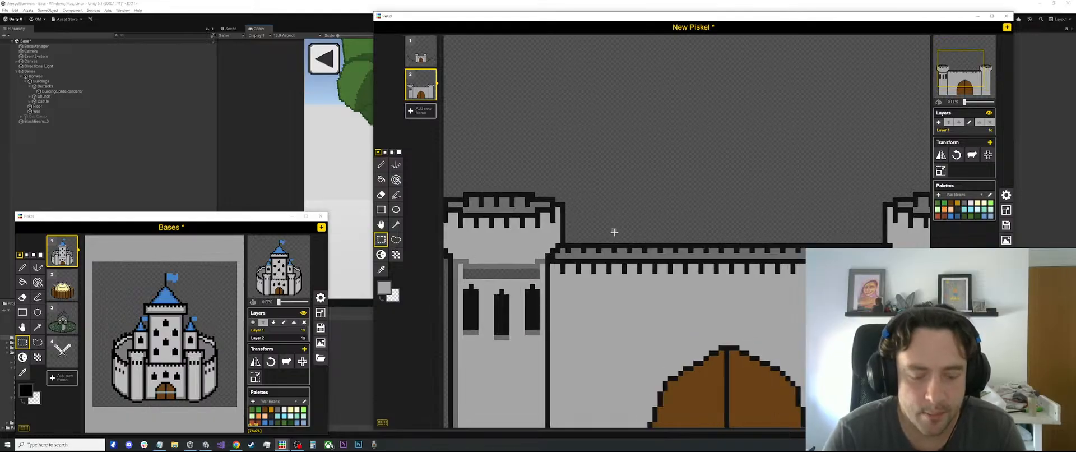
{"action": "key", "text": "o"}
{"action": "key", "text": "b"}
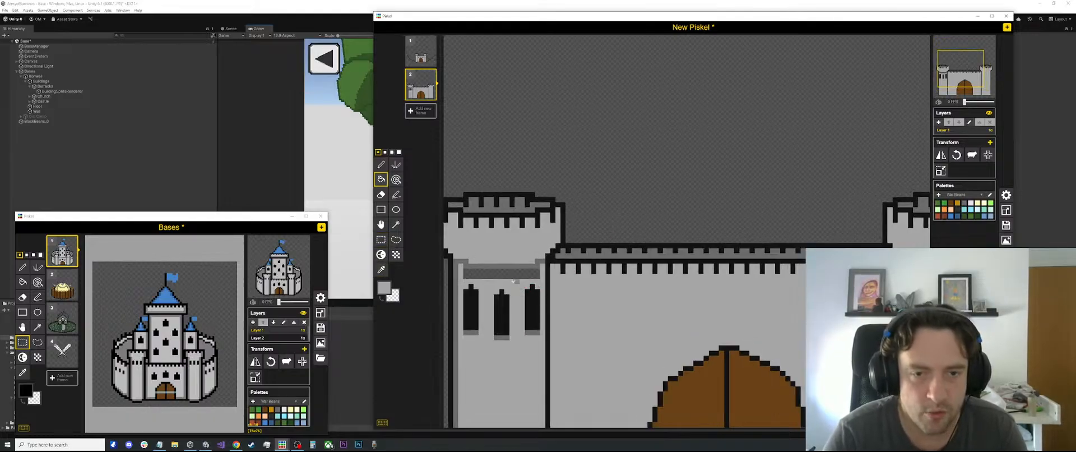
{"action": "left_click", "coordinate": [509, 275]}
Sample the dark grey and thicken the shading band under the left tower's flared top with two more horizontal 1-pixel lines
{"action": "key", "text": "o"}
{"action": "scroll", "coordinate": [513, 274], "scroll_direction": "down", "scroll_amount": 3}
{"action": "left_click", "coordinate": [511, 268]}
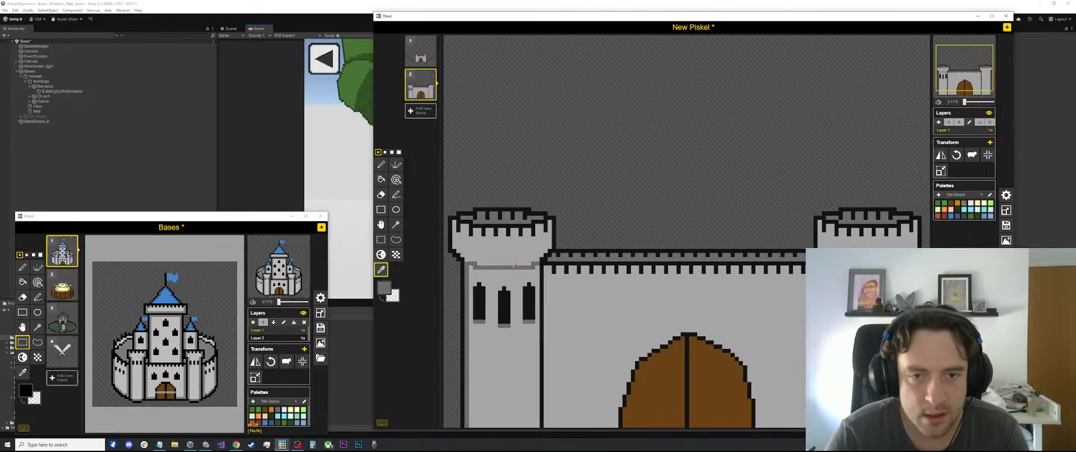
{"action": "key", "text": "p"}
{"action": "scroll", "coordinate": [508, 278], "scroll_direction": "up", "scroll_amount": 4}
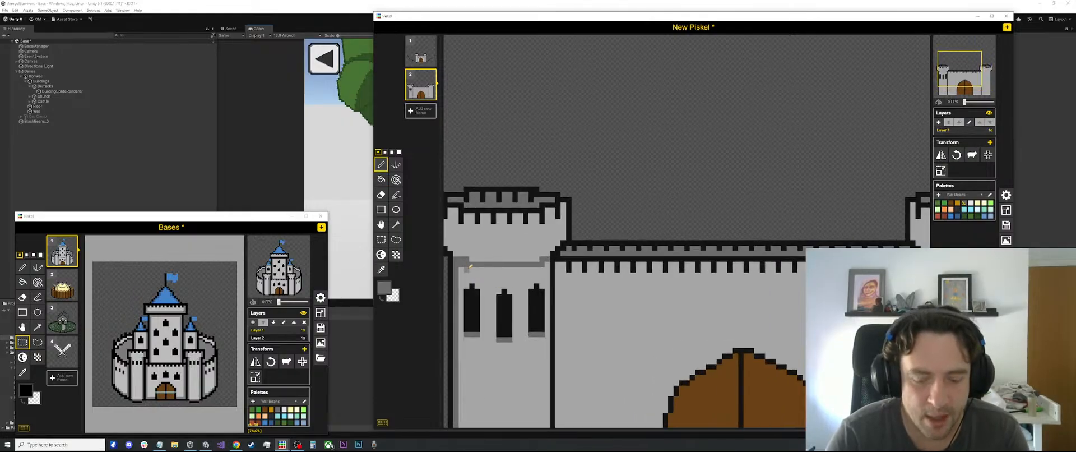
{"action": "key", "text": "l"}
{"action": "left_click_drag", "start_coordinate": [470, 269], "coordinate": [546, 270]}
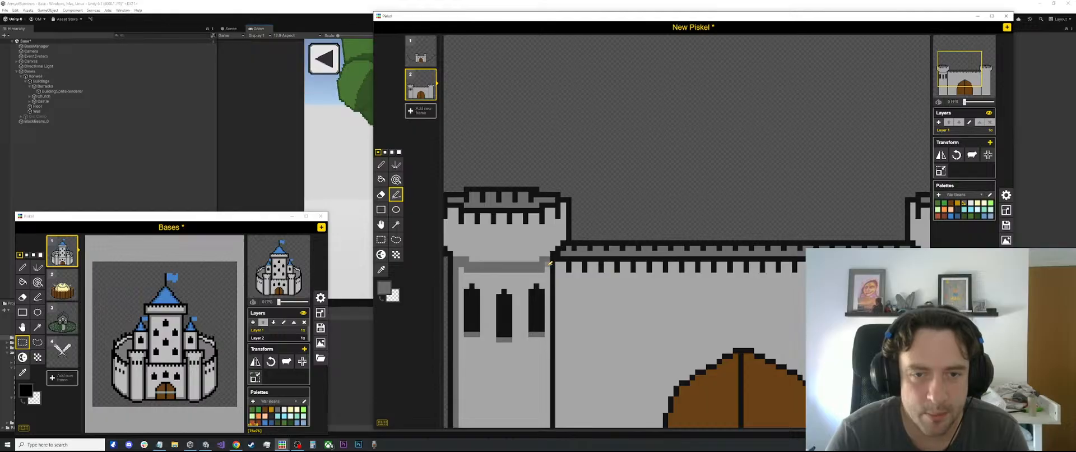
{"action": "scroll", "coordinate": [546, 263], "scroll_direction": "down", "scroll_amount": 2}
{"action": "scroll", "coordinate": [488, 269], "scroll_direction": "up", "scroll_amount": 1}
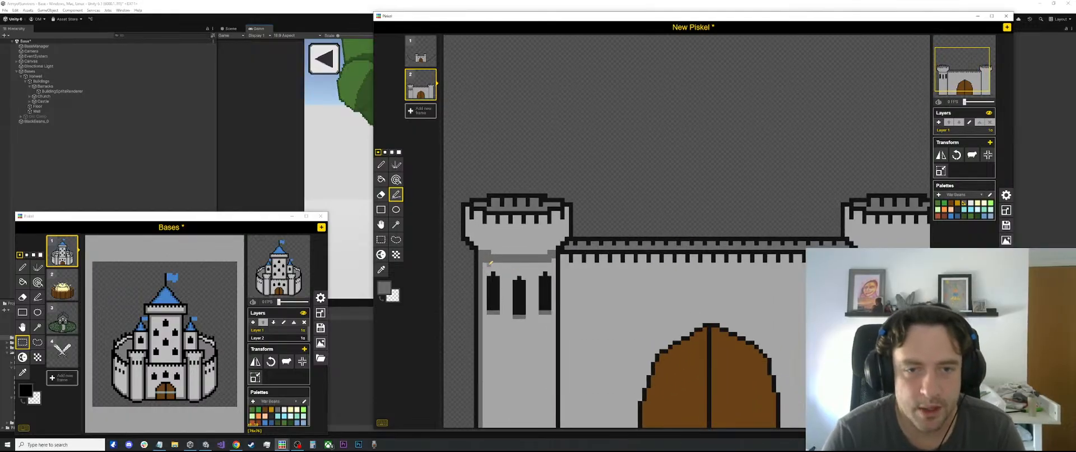
{"action": "left_click_drag", "start_coordinate": [489, 263], "coordinate": [546, 263]}
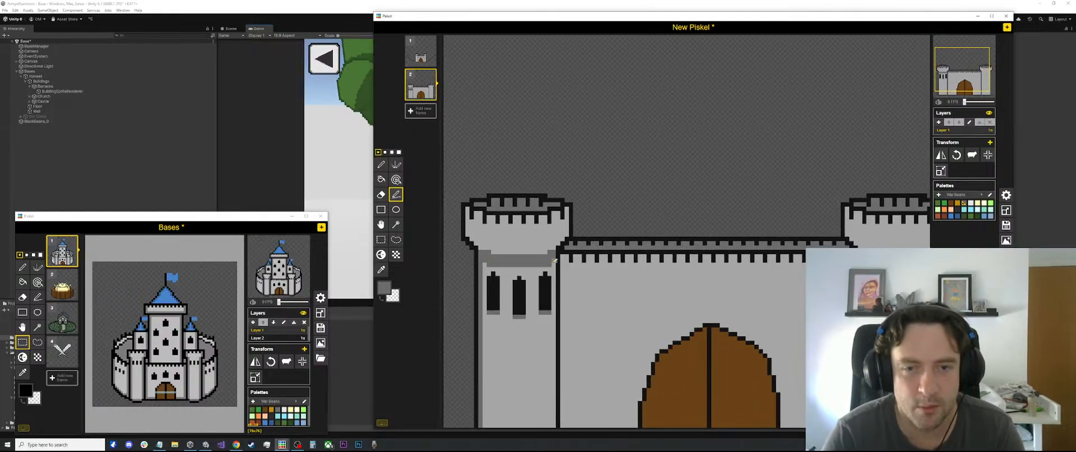
{"action": "scroll", "coordinate": [551, 261], "scroll_direction": "down", "scroll_amount": 3}
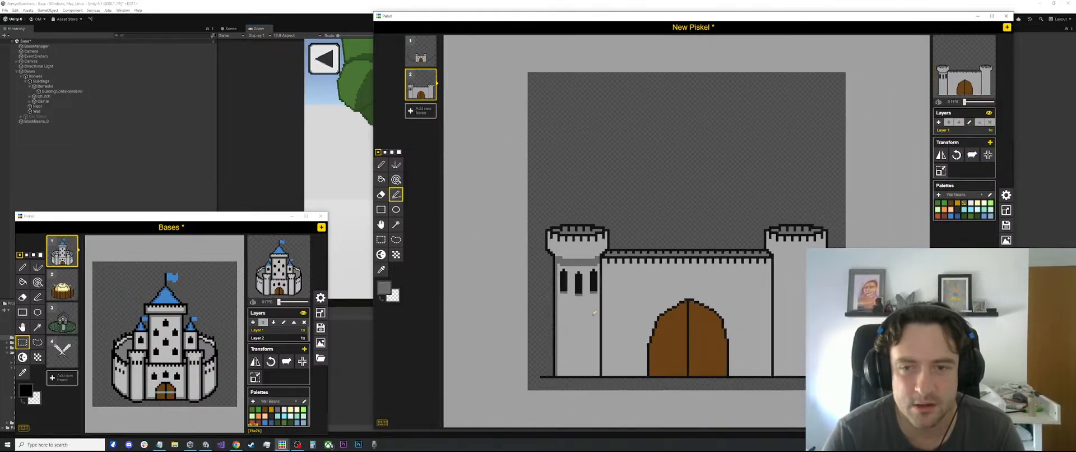
Sample the black outline colour and draw a 1-pixel horizontal line along the underside of the left tower's flared top
{"action": "scroll", "coordinate": [571, 294], "scroll_direction": "up", "scroll_amount": 3}
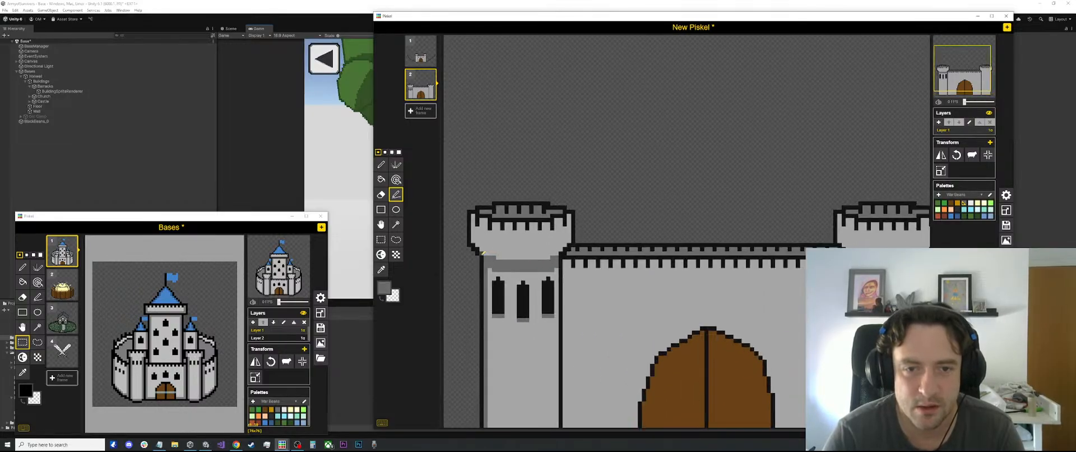
{"action": "key", "text": "o"}
{"action": "left_click", "coordinate": [480, 253]}
{"action": "key", "text": "p"}
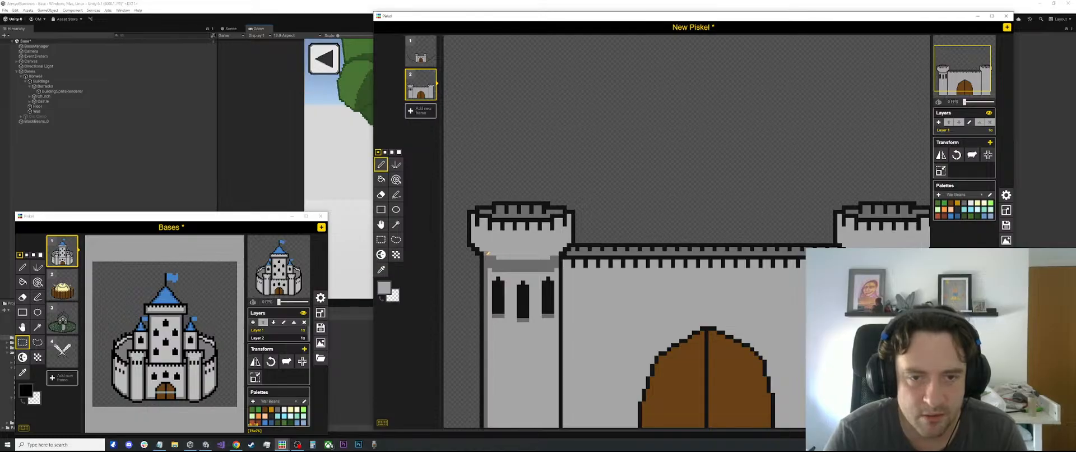
{"action": "key", "text": "l"}
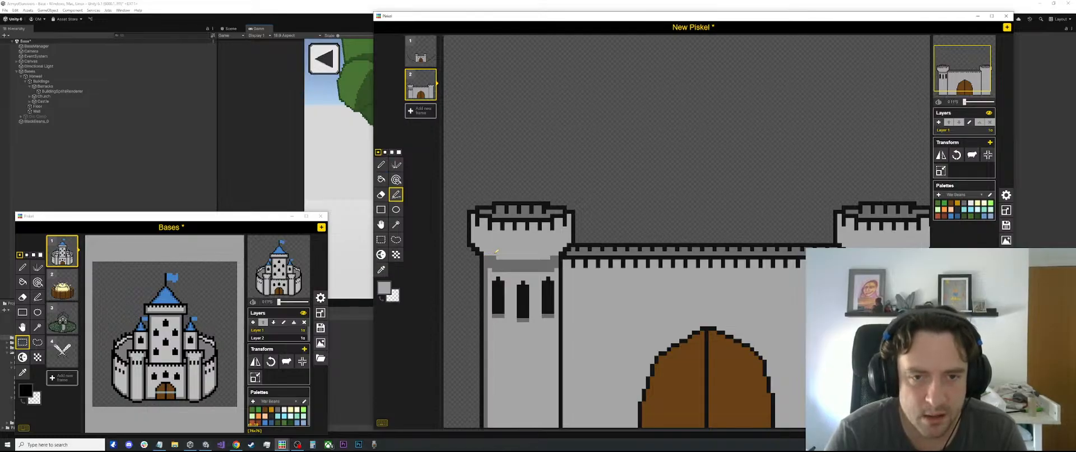
{"action": "key", "text": "o"}
{"action": "left_click", "coordinate": [489, 252]}
{"action": "key", "text": "l"}
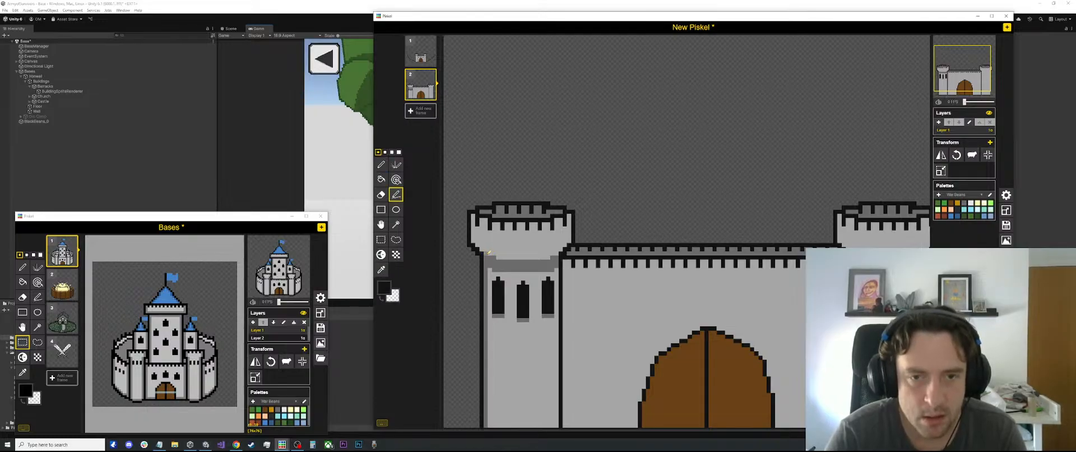
{"action": "left_click_drag", "start_coordinate": [488, 254], "coordinate": [550, 255]}
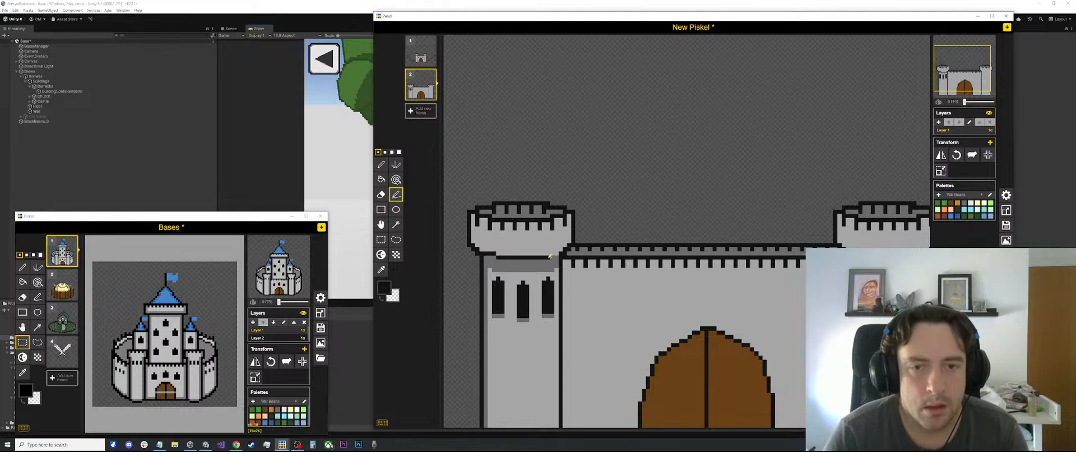
{"action": "scroll", "coordinate": [555, 254], "scroll_direction": "down", "scroll_amount": 2}
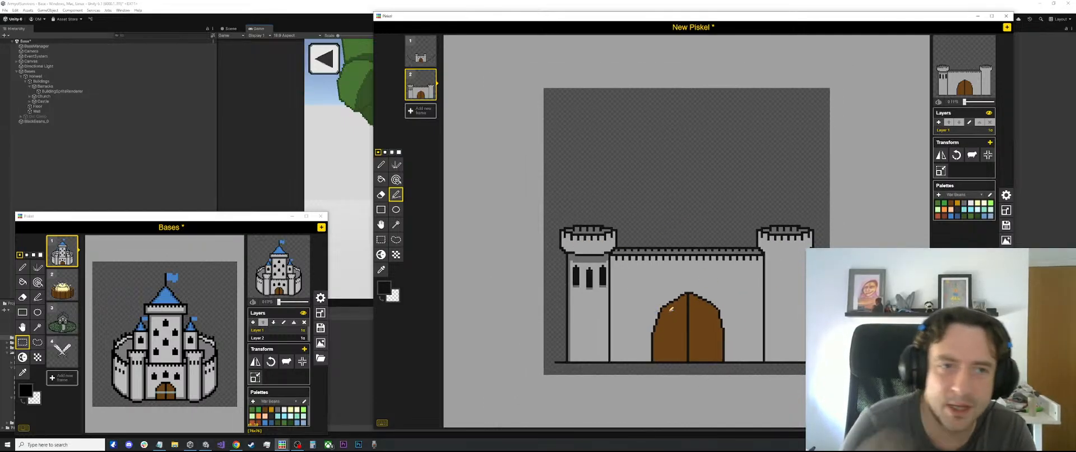
Look at the Base scene in Unity, and bring the Bases and New Piskel windows back to the front
{"action": "key", "text": "alt+Tab"}
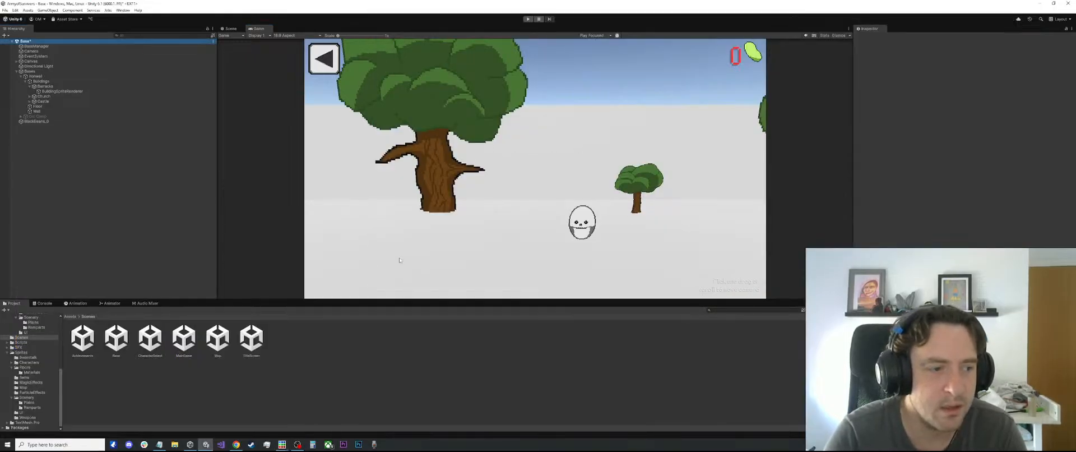
{"action": "mouse_move", "coordinate": [282, 444]}
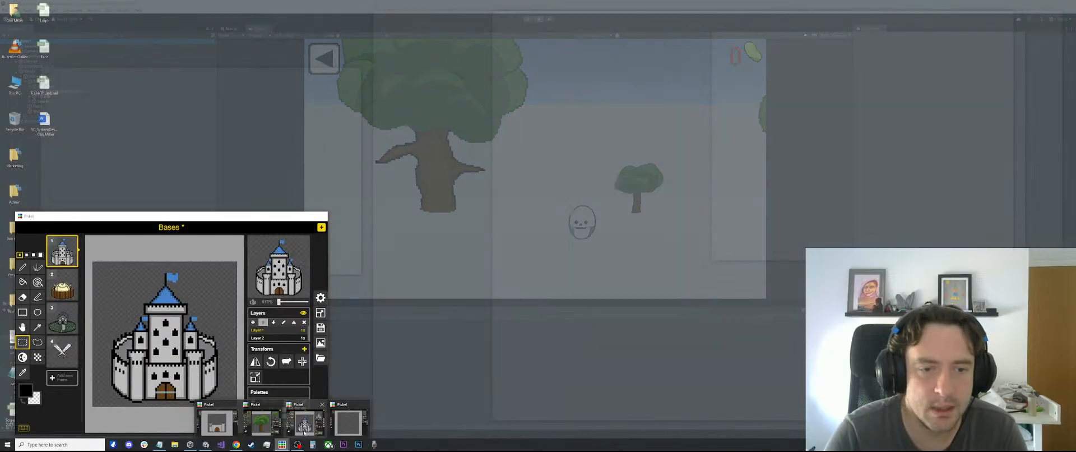
{"action": "left_click", "coordinate": [304, 431]}
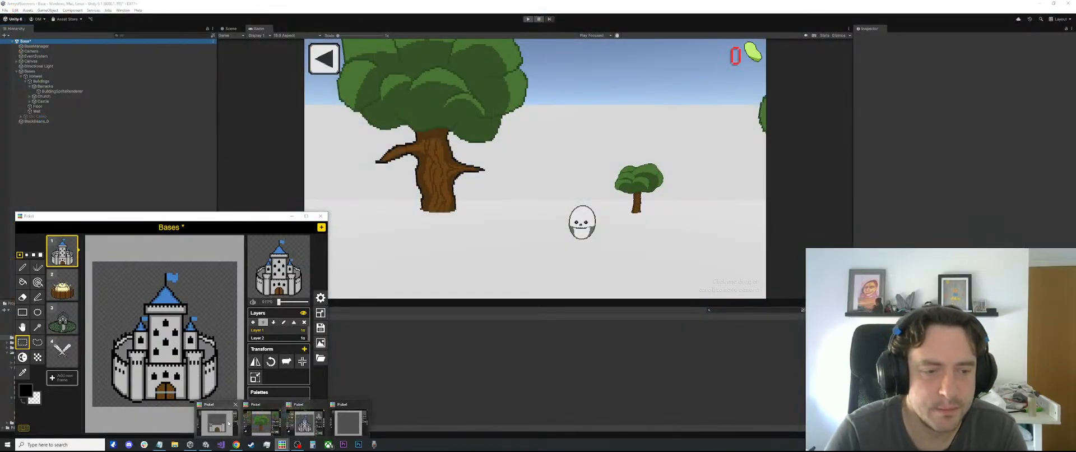
{"action": "left_click", "coordinate": [228, 423]}
Copy the left tower's upper section, with its flared top, shading and window slits, onto the right tower
{"action": "scroll", "coordinate": [553, 227], "scroll_direction": "up", "scroll_amount": 2}
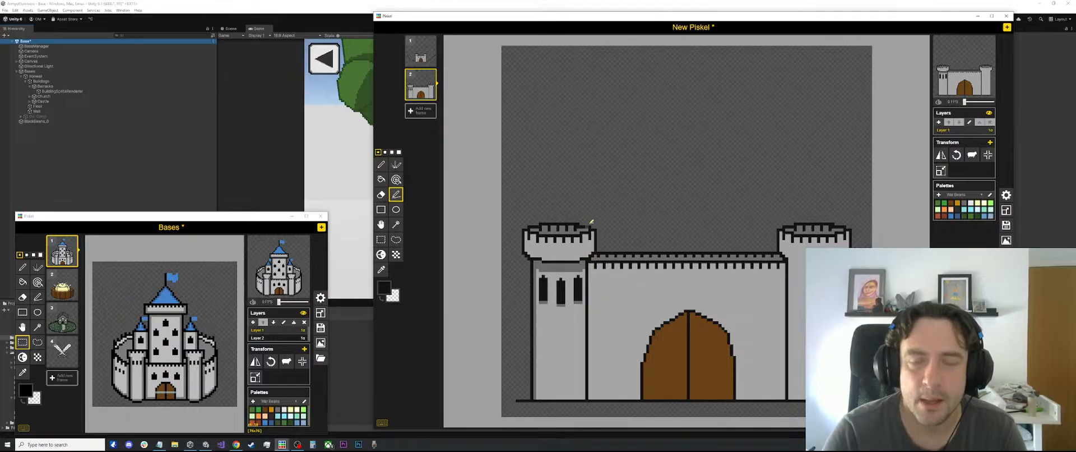
{"action": "key", "text": "s"}
{"action": "left_click_drag", "start_coordinate": [611, 220], "coordinate": [509, 308]}
{"action": "left_click_drag", "start_coordinate": [584, 272], "coordinate": [840, 272]}
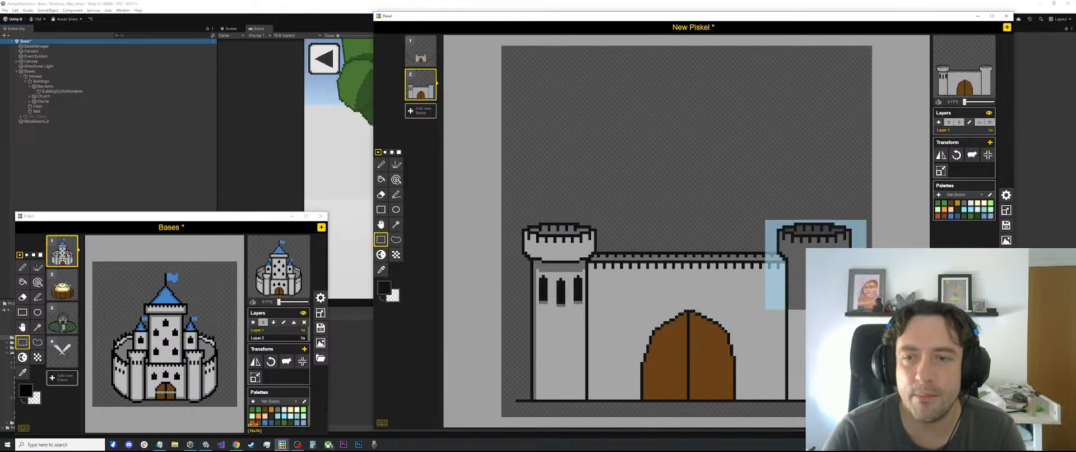
{"action": "left_click", "coordinate": [833, 213]}
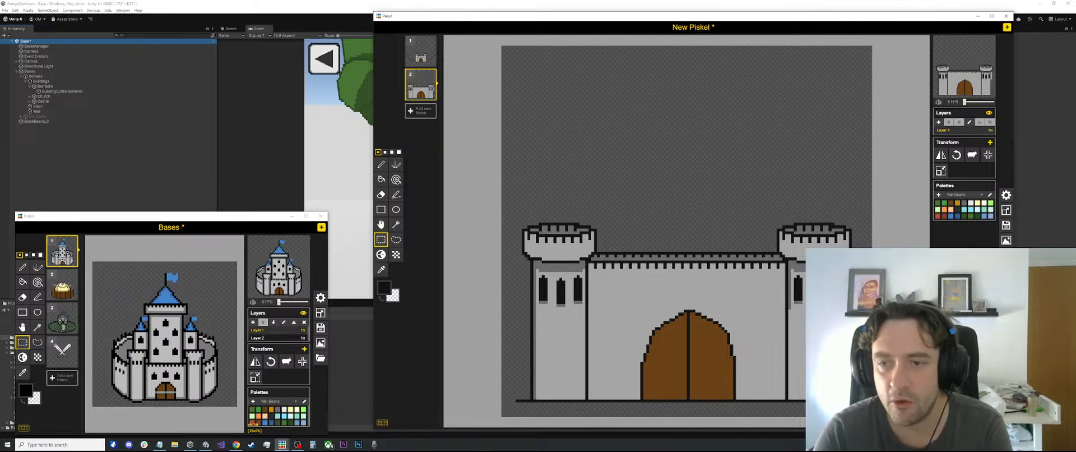
{"action": "scroll", "coordinate": [688, 261], "scroll_direction": "up", "scroll_amount": 2}
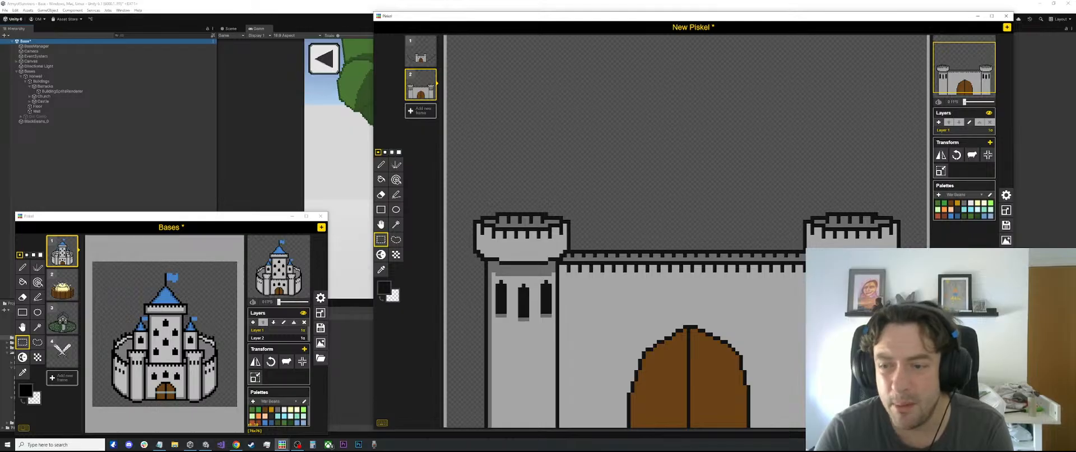
{"action": "scroll", "coordinate": [758, 287], "scroll_direction": "down", "scroll_amount": 2}
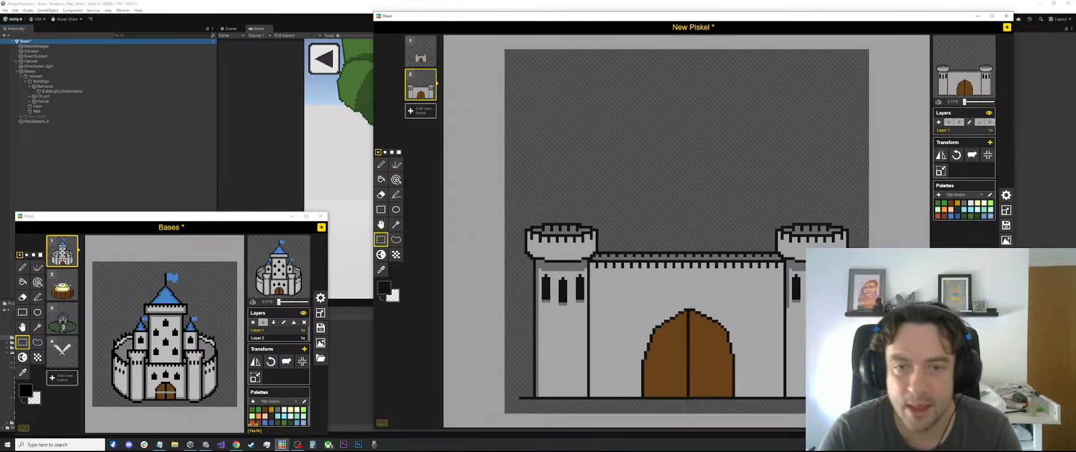
{"action": "scroll", "coordinate": [758, 287], "scroll_direction": "up", "scroll_amount": 2}
{"action": "key", "text": "o"}
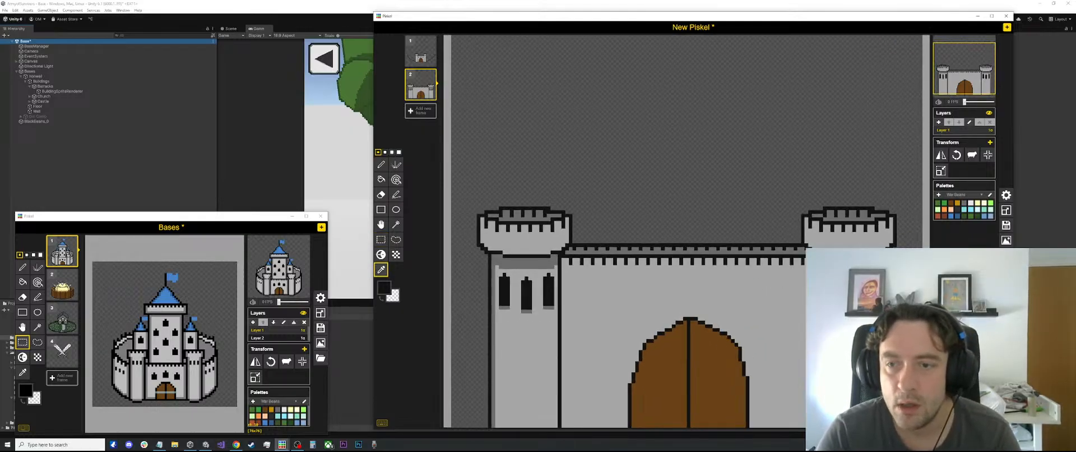
{"action": "key", "text": "p"}
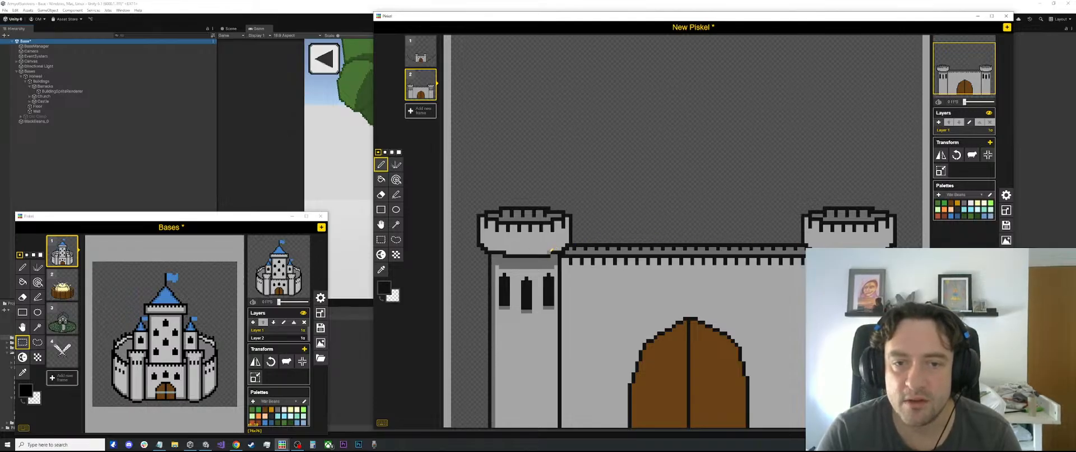
{"action": "scroll", "coordinate": [644, 241], "scroll_direction": "down", "scroll_amount": 2}
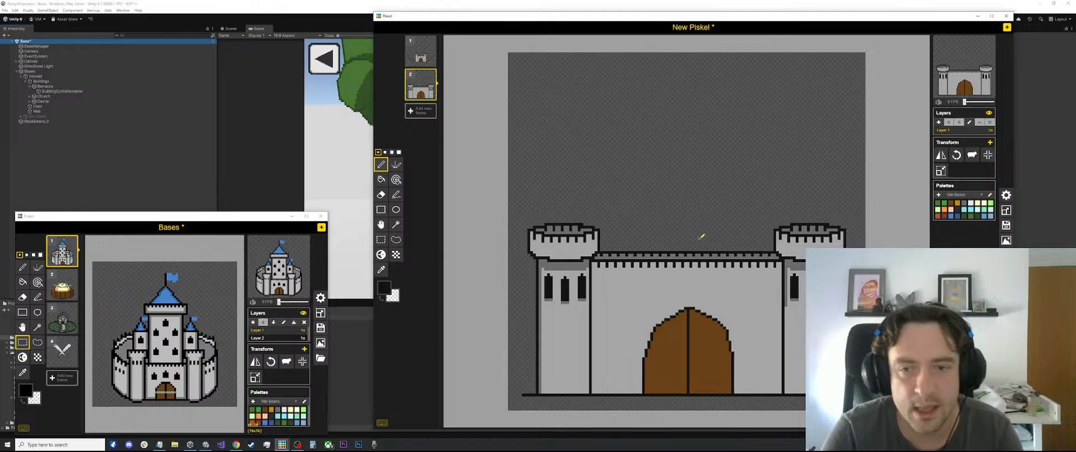
Sample the dark grey and add 1-pixel shading lines inside the left tower's edge and along its base
{"action": "scroll", "coordinate": [703, 236], "scroll_direction": "up", "scroll_amount": 1}
{"action": "scroll", "coordinate": [719, 300], "scroll_direction": "up", "scroll_amount": 1}
{"action": "key", "text": "l"}
{"action": "key", "text": "o"}
{"action": "left_click", "coordinate": [799, 278]}
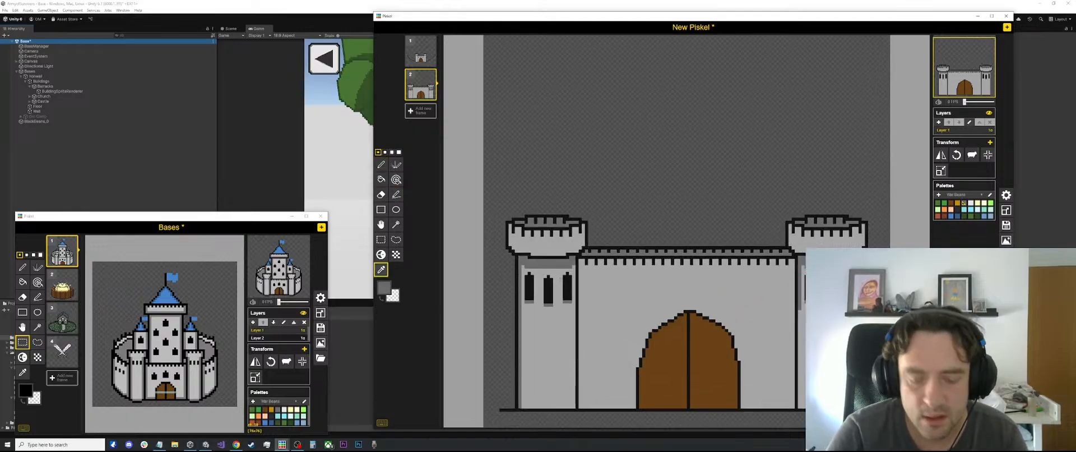
{"action": "key", "text": "l"}
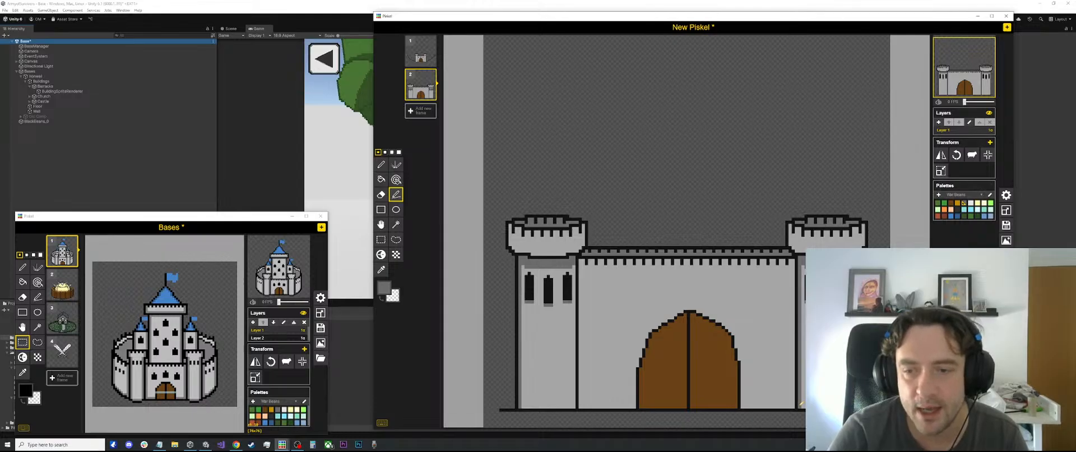
{"action": "left_click_drag", "start_coordinate": [576, 265], "coordinate": [576, 410]}
{"action": "key", "text": "ctrl+z"}
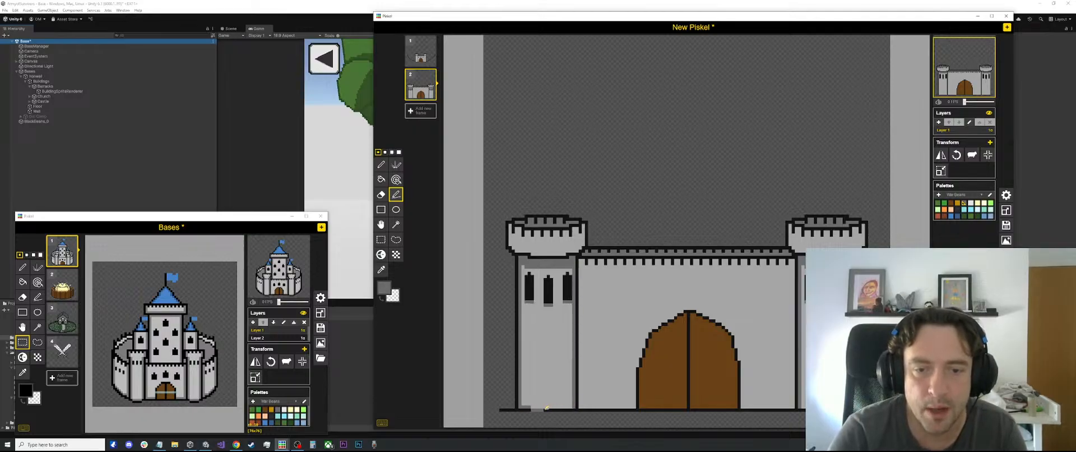
{"action": "scroll", "coordinate": [693, 315], "scroll_direction": "down", "scroll_amount": 1}
{"action": "scroll", "coordinate": [693, 315], "scroll_direction": "up", "scroll_amount": 1}
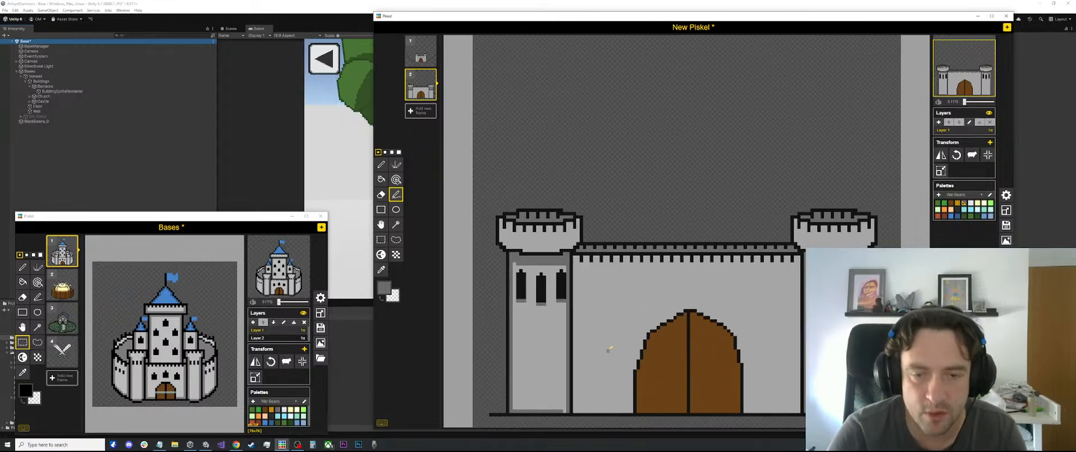
{"action": "scroll", "coordinate": [644, 235], "scroll_direction": "down", "scroll_amount": 1}
{"action": "scroll", "coordinate": [632, 208], "scroll_direction": "up", "scroll_amount": 1}
{"action": "scroll", "coordinate": [632, 208], "scroll_direction": "up", "scroll_amount": 1}
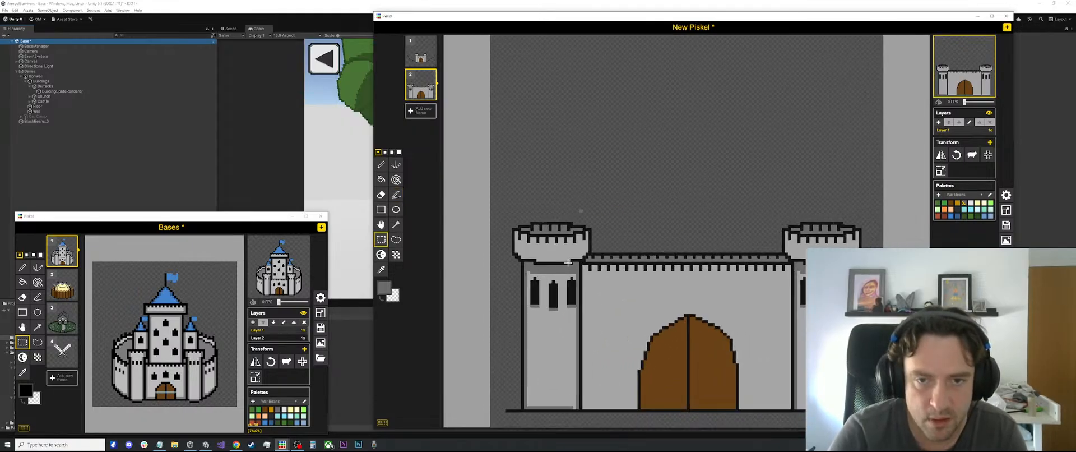
{"action": "key", "text": "s"}
{"action": "left_click_drag", "start_coordinate": [583, 259], "coordinate": [536, 272]}
{"action": "left_click", "coordinate": [687, 227]}
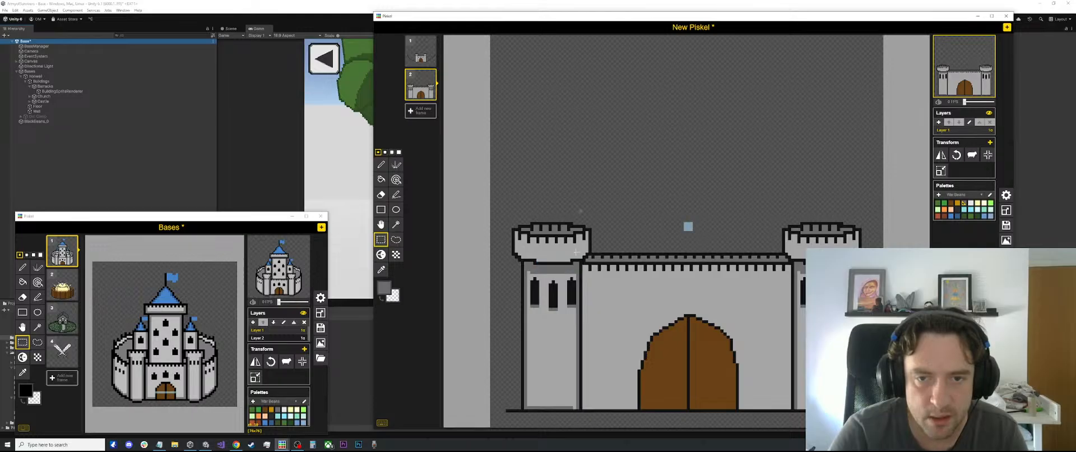
{"action": "left_click", "coordinate": [578, 261]}
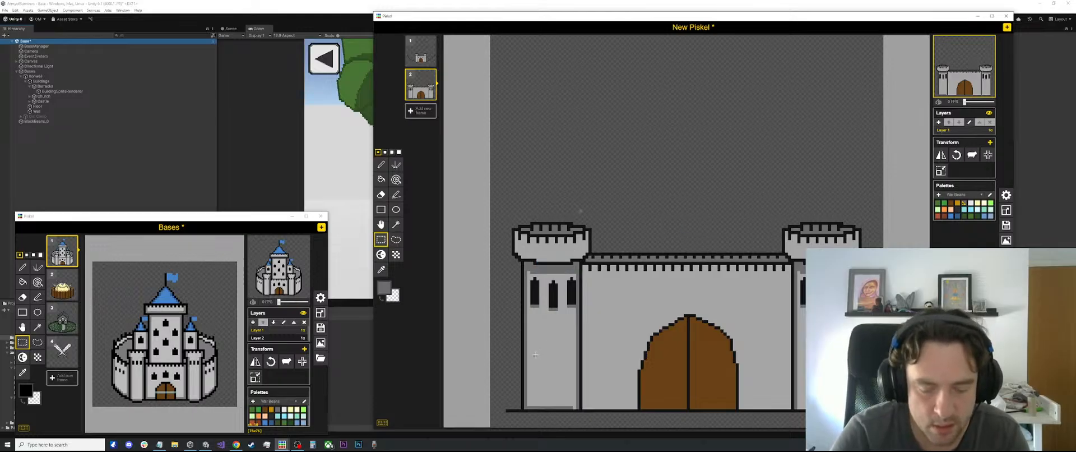
Sample black and draw a horizontal outline one pixel below the ground line under the left tower's middle
{"action": "key", "text": "l"}
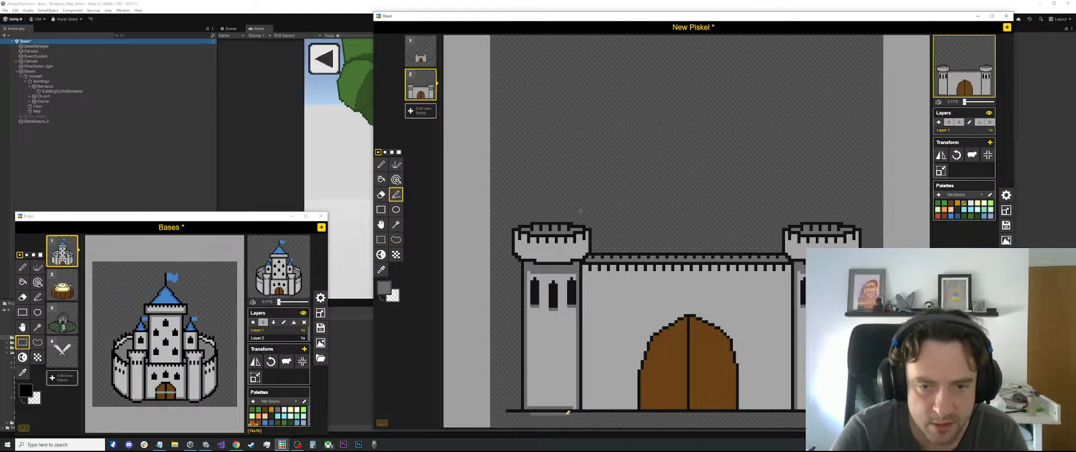
{"action": "key", "text": "o"}
{"action": "left_click", "coordinate": [567, 410]}
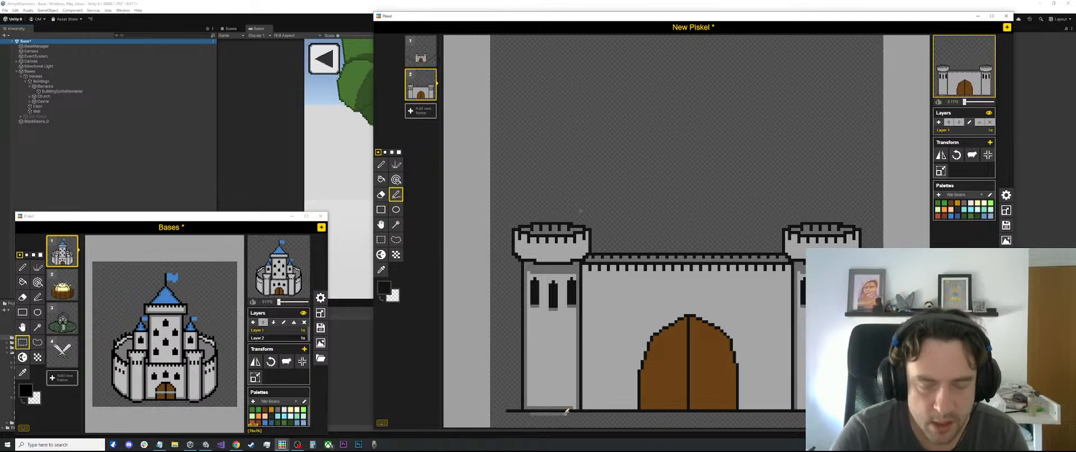
{"action": "key", "text": "l"}
{"action": "left_click_drag", "start_coordinate": [533, 409], "coordinate": [571, 413]}
{"action": "scroll", "coordinate": [559, 412], "scroll_direction": "up", "scroll_amount": 1}
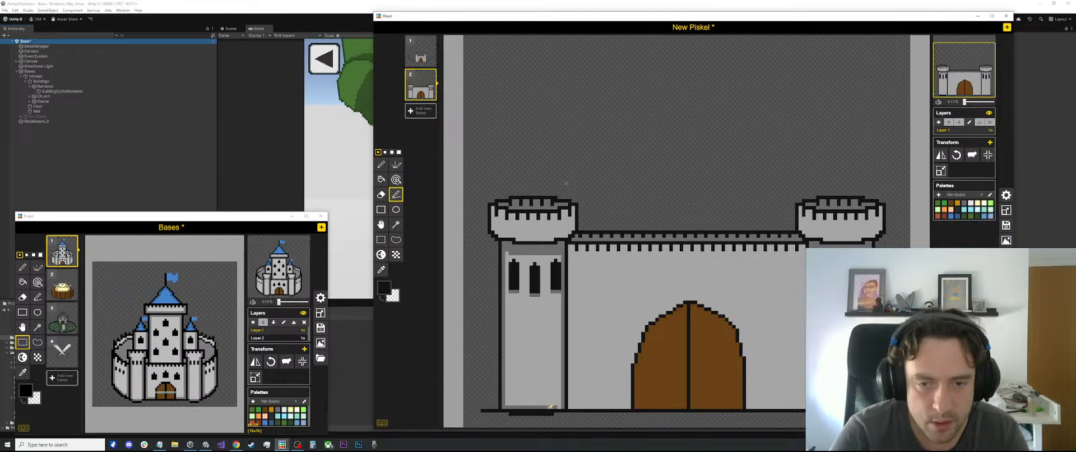
Sample the dark grey and paint it over the old ground line across the middle of the left tower's base
{"action": "scroll", "coordinate": [541, 396], "scroll_direction": "up", "scroll_amount": 1}
{"action": "key", "text": "o"}
{"action": "left_click", "coordinate": [534, 406]}
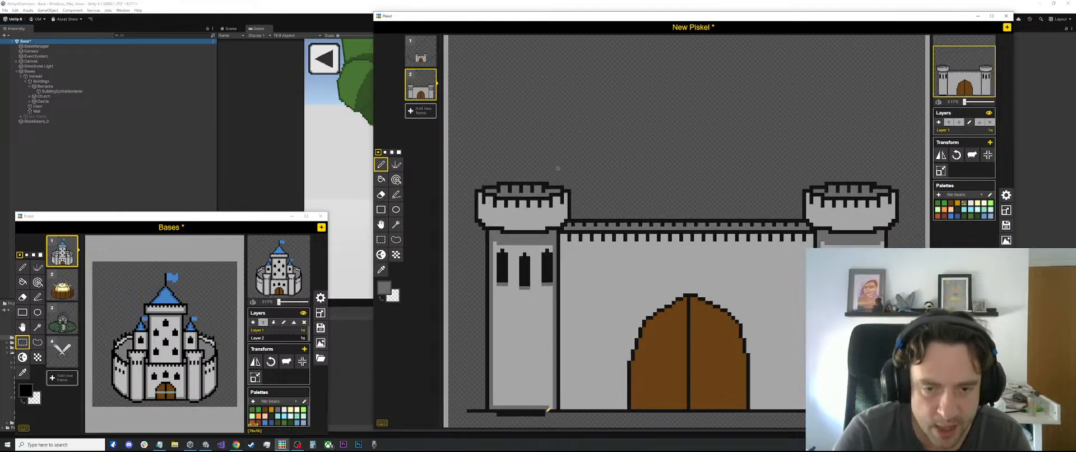
{"action": "key", "text": "l"}
{"action": "left_click_drag", "start_coordinate": [544, 410], "coordinate": [497, 410]}
Sample the light grey and paint over the old shading row just above the left tower's base
{"action": "key", "text": "e"}
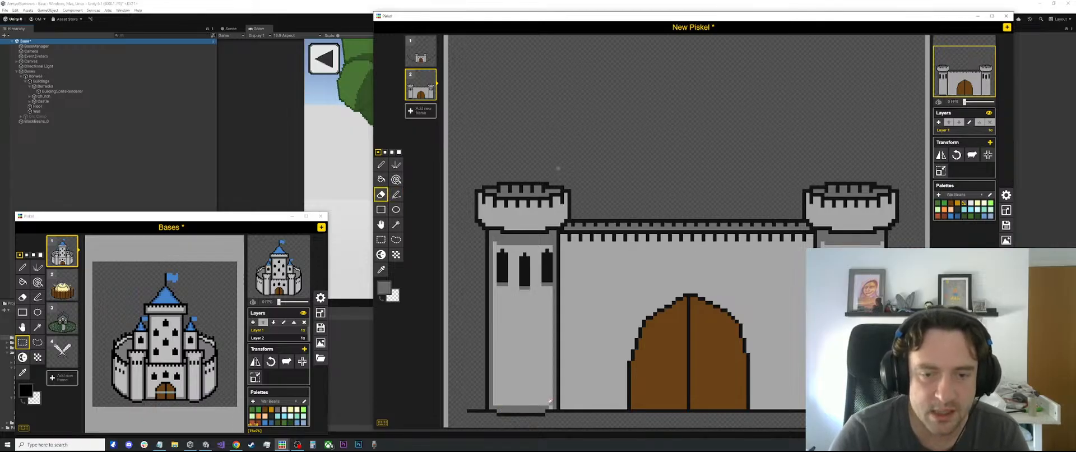
{"action": "key", "text": "o"}
{"action": "left_click", "coordinate": [548, 403]}
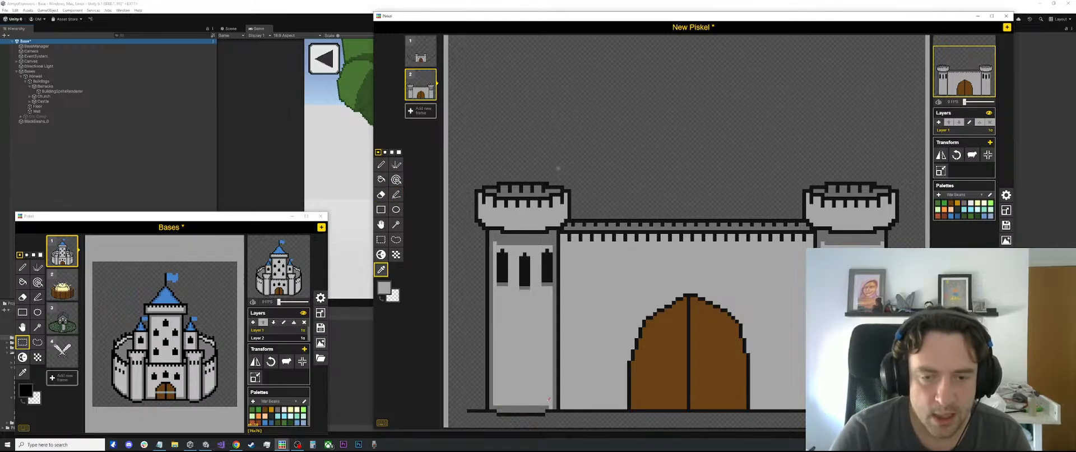
{"action": "key", "text": "p"}
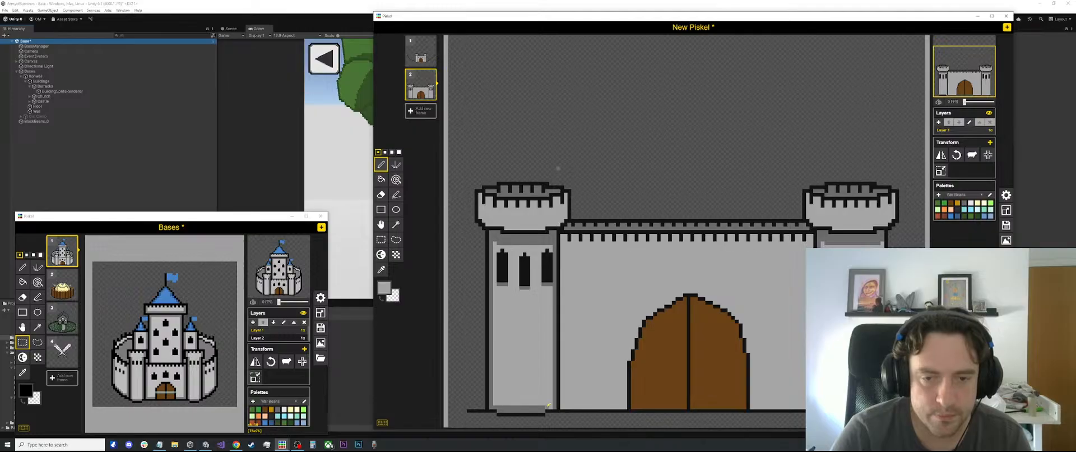
{"action": "left_click_drag", "start_coordinate": [548, 403], "coordinate": [502, 402]}
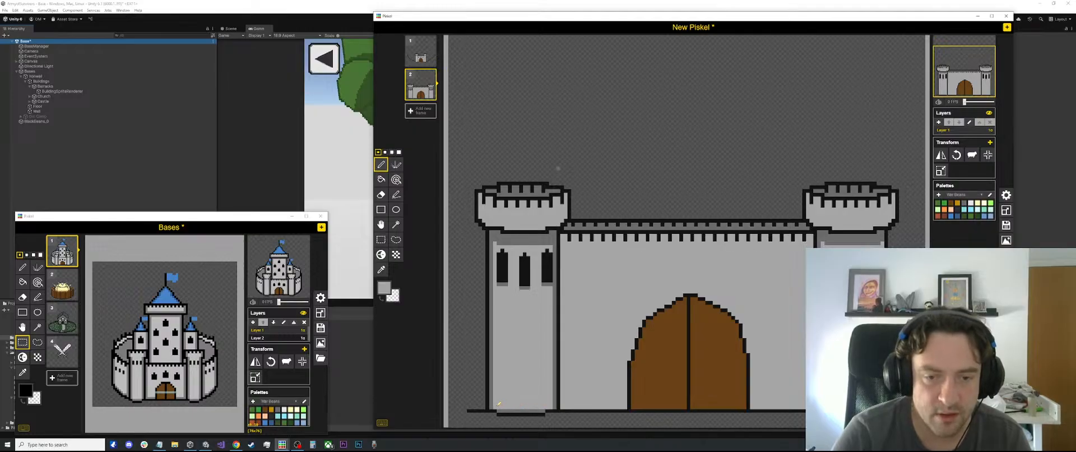
Sample black and then dark grey to touch up the right end of the left tower's base outline and shading
{"action": "scroll", "coordinate": [558, 407], "scroll_direction": "up", "scroll_amount": 1}
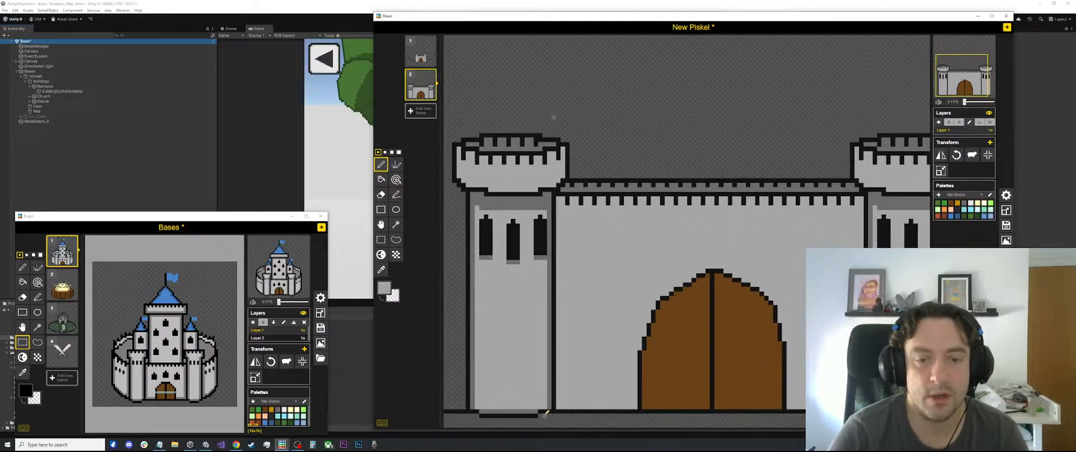
{"action": "key", "text": "o"}
{"action": "left_click", "coordinate": [539, 410]}
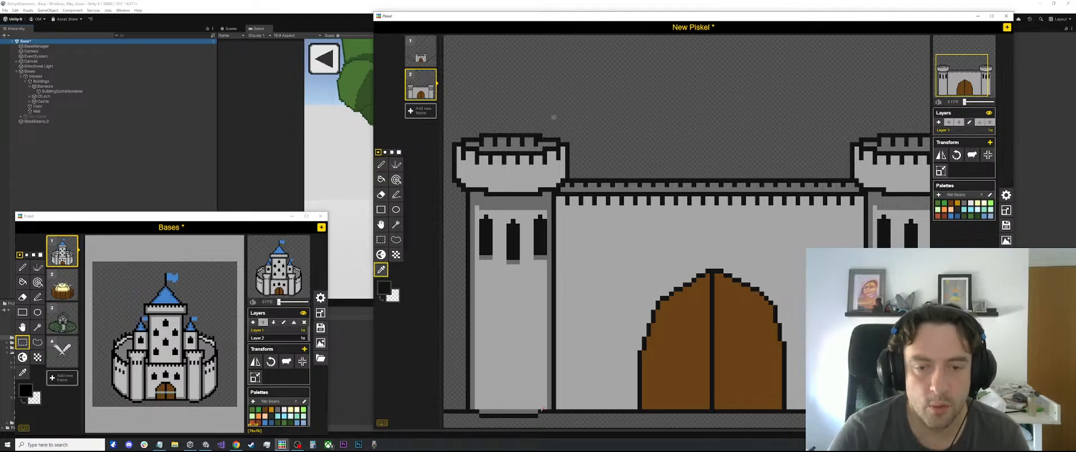
{"action": "key", "text": "p"}
{"action": "key", "text": "o"}
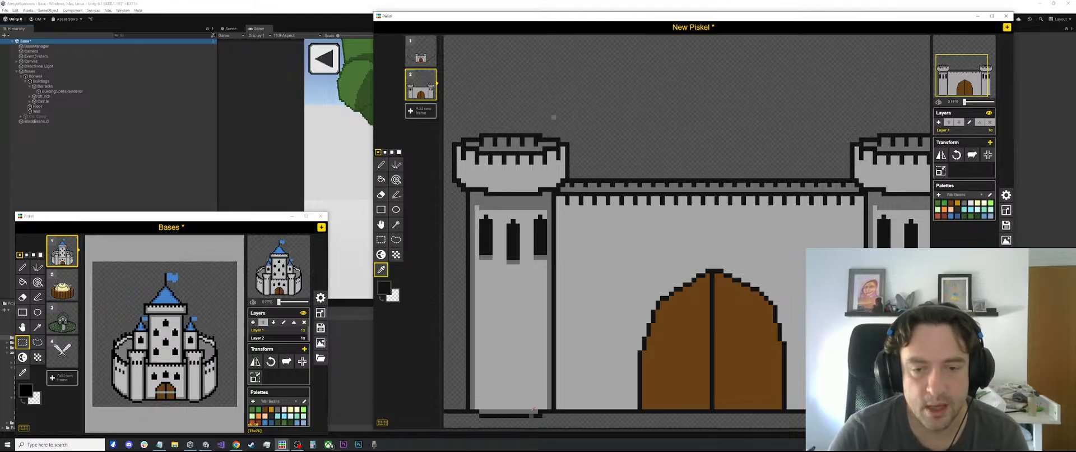
{"action": "key", "text": "p"}
{"action": "key", "text": "o"}
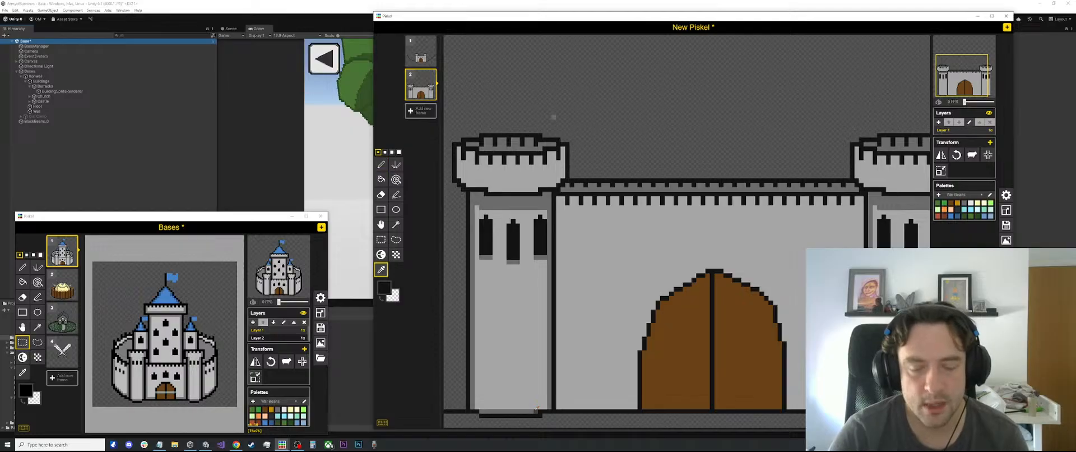
{"action": "left_click", "coordinate": [535, 407]}
{"action": "key", "text": "p"}
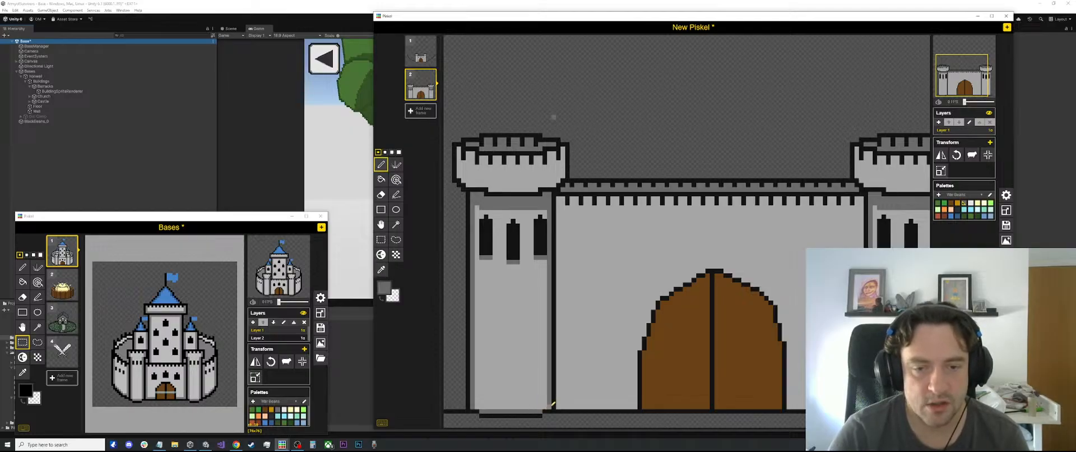
{"action": "scroll", "coordinate": [569, 368], "scroll_direction": "down", "scroll_amount": 2}
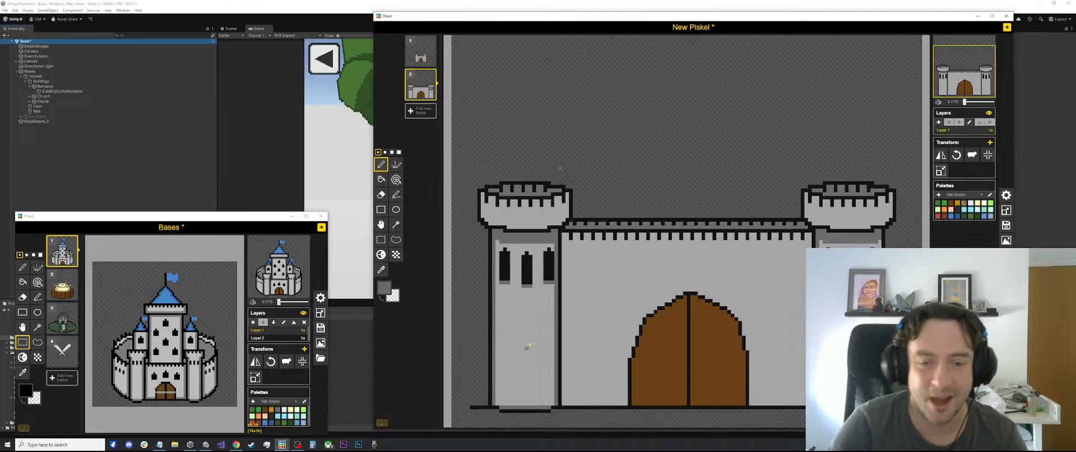
{"action": "scroll", "coordinate": [520, 342], "scroll_direction": "up", "scroll_amount": 1}
{"action": "scroll", "coordinate": [520, 339], "scroll_direction": "up", "scroll_amount": 1}
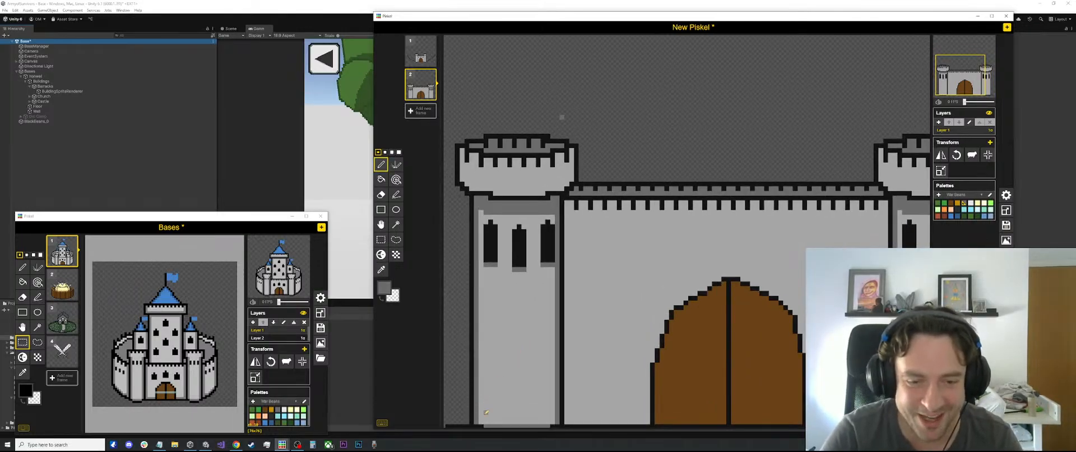
{"action": "scroll", "coordinate": [583, 236], "scroll_direction": "down", "scroll_amount": 2}
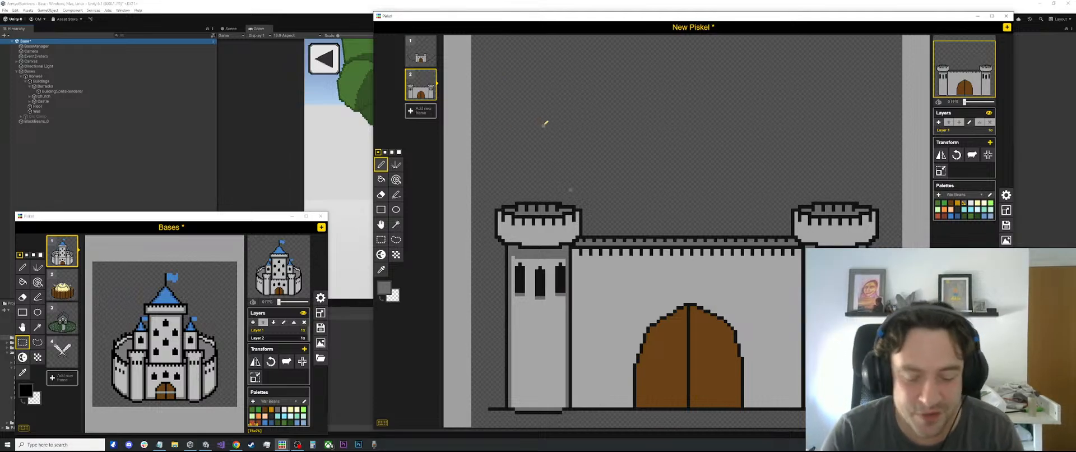
{"action": "key", "text": "o"}
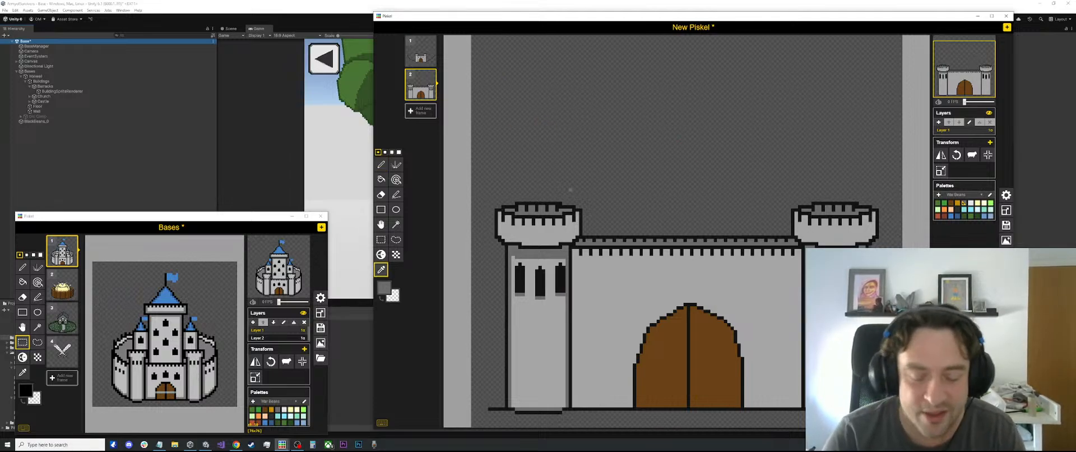
{"action": "key", "text": "l"}
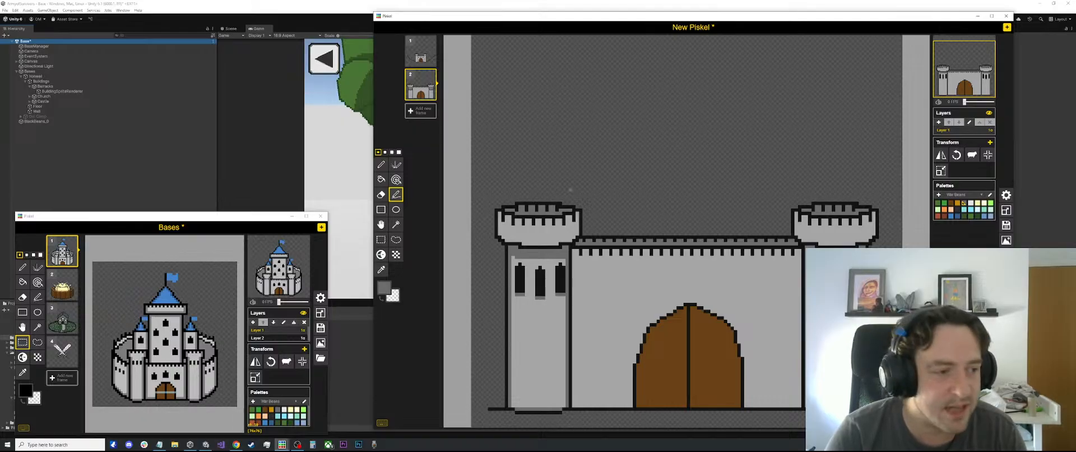
{"action": "scroll", "coordinate": [571, 189], "scroll_direction": "up", "scroll_amount": 2}
{"action": "key", "text": "s"}
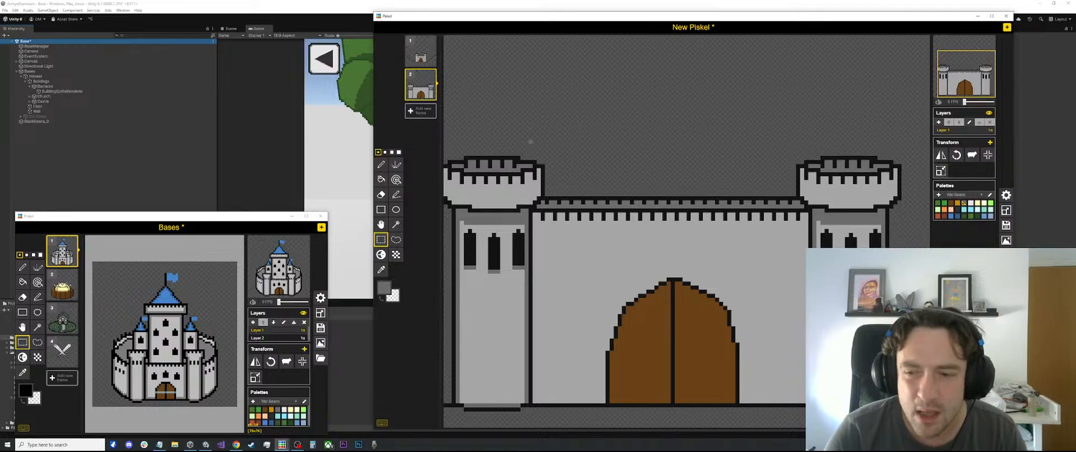
{"action": "scroll", "coordinate": [686, 231], "scroll_direction": "down", "scroll_amount": 1}
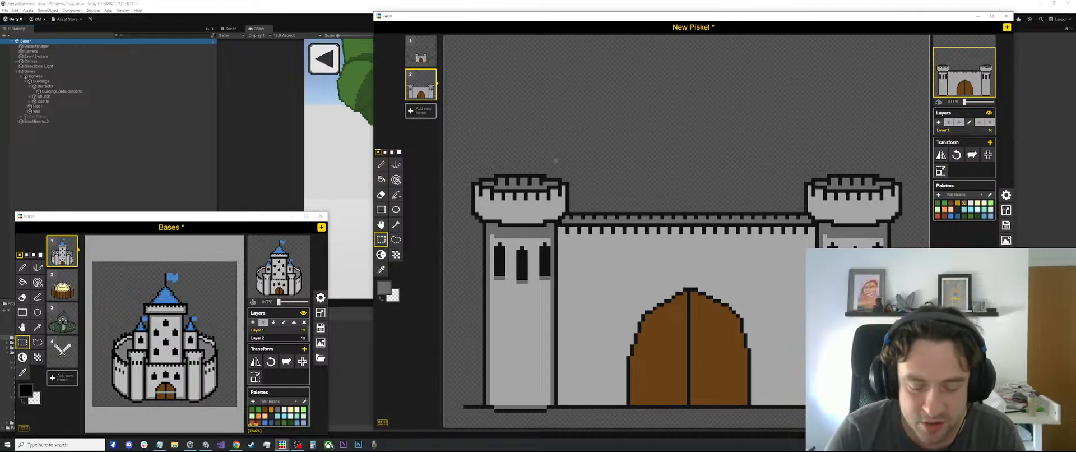
Sample the dark grey and draw 1-pixel shading along the lower edge of the right tower's battlement
{"action": "key", "text": "o"}
{"action": "left_click", "coordinate": [522, 211]}
{"action": "key", "text": "b"}
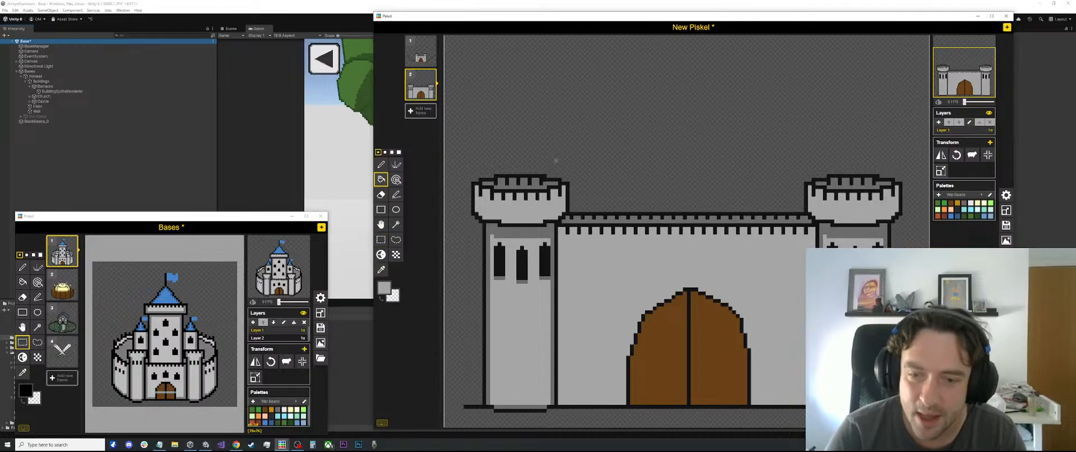
{"action": "key", "text": "o"}
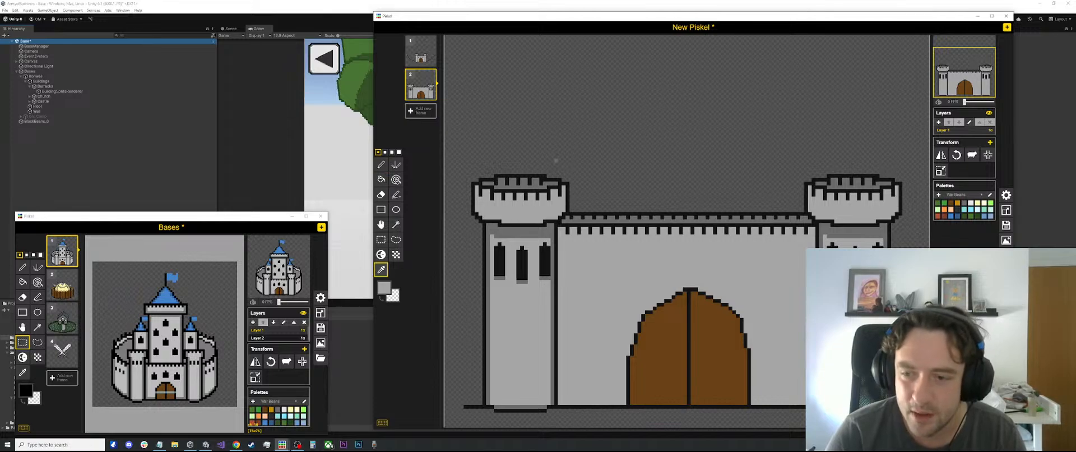
{"action": "left_click", "coordinate": [522, 230]}
{"action": "key", "text": "l"}
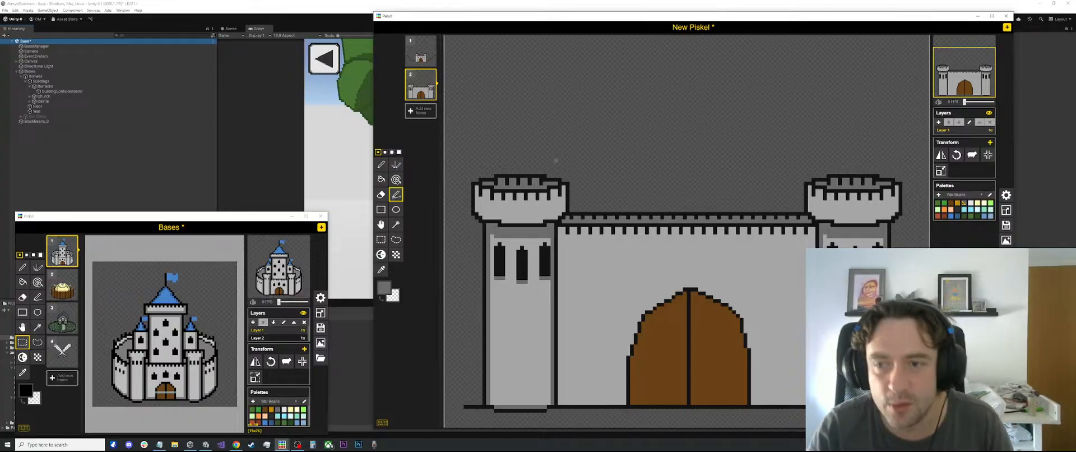
{"action": "scroll", "coordinate": [805, 208], "scroll_direction": "up", "scroll_amount": 2}
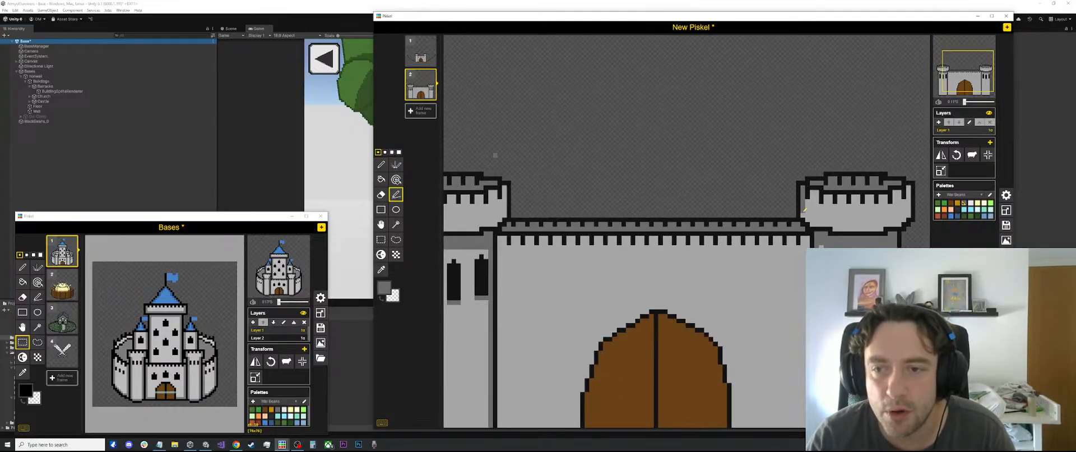
{"action": "left_click_drag", "start_coordinate": [807, 219], "coordinate": [898, 223]}
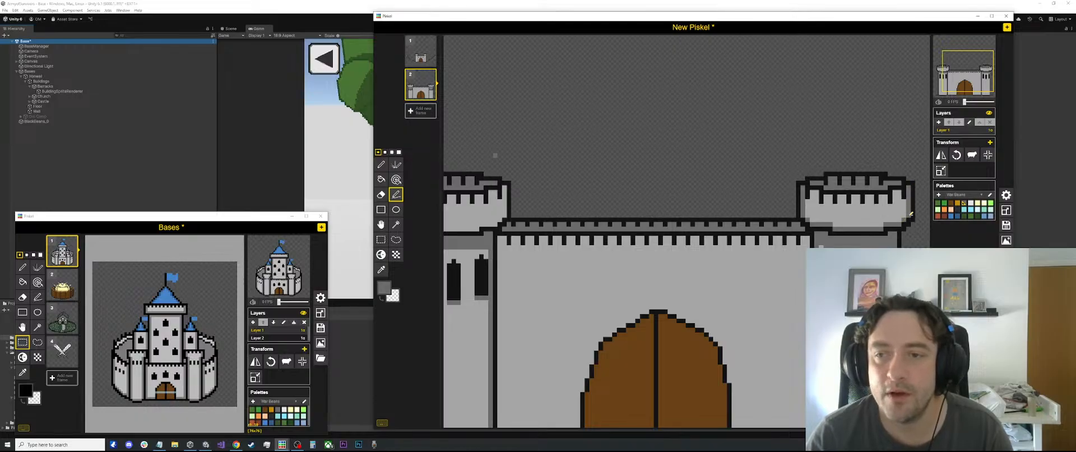
Draw matching dark grey shading along the lower and side edges inside the left tower's battlement
{"action": "scroll", "coordinate": [747, 192], "scroll_direction": "down", "scroll_amount": 2}
{"action": "scroll", "coordinate": [552, 224], "scroll_direction": "up", "scroll_amount": 3}
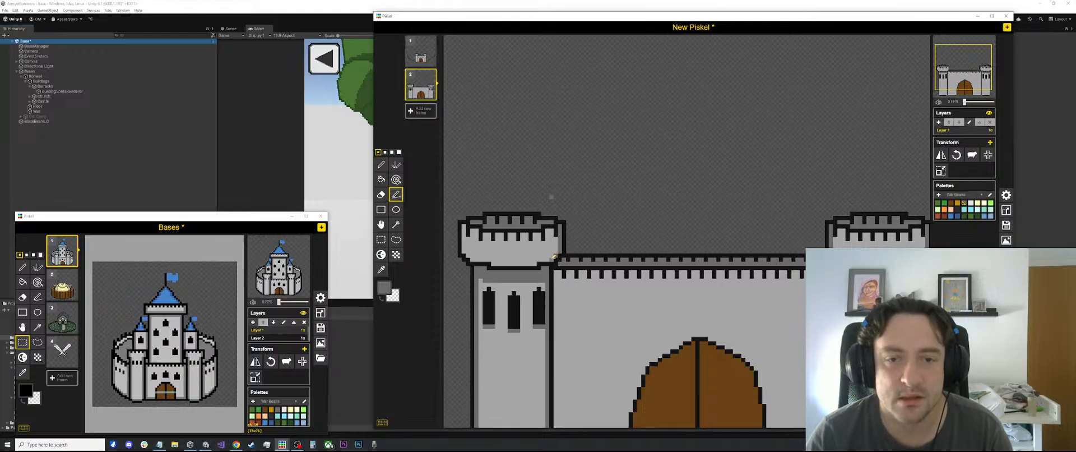
{"action": "mouse_move", "coordinate": [545, 260]}
{"action": "left_mouse_down"}
{"action": "mouse_move", "coordinate": [472, 258]}
{"action": "mouse_move", "coordinate": [465, 226]}
{"action": "left_mouse_up"}
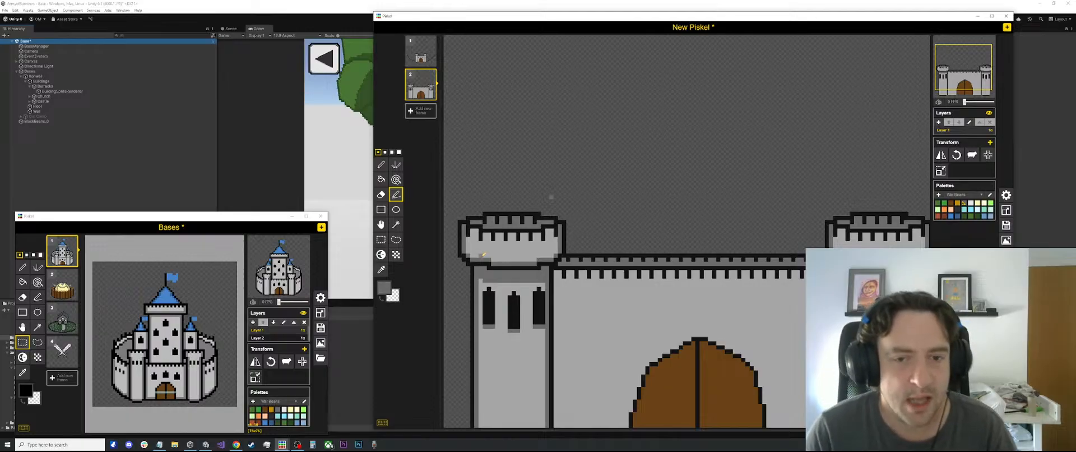
{"action": "scroll", "coordinate": [748, 259], "scroll_direction": "down", "scroll_amount": 2}
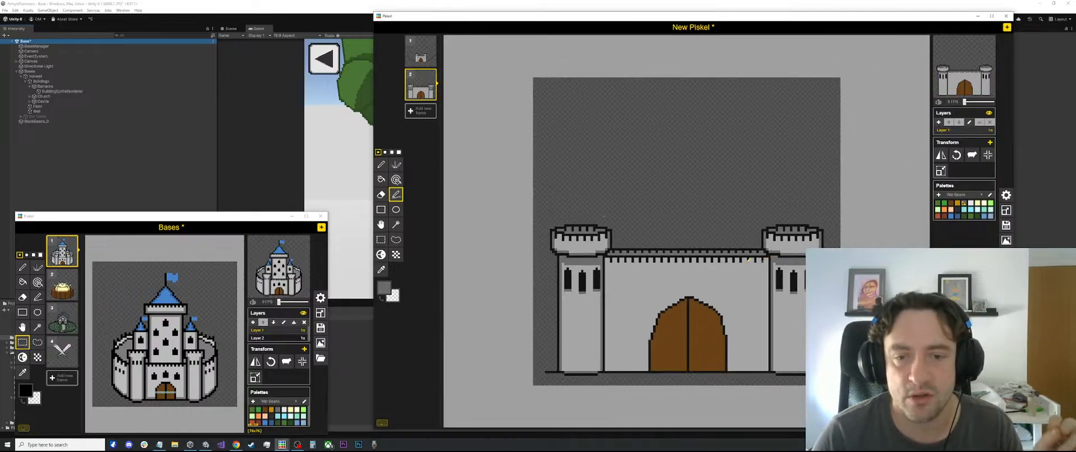
Sample the dark grey at the left tower's base and touch up the shading pixels in its bottom corners
{"action": "scroll", "coordinate": [653, 271], "scroll_direction": "up", "scroll_amount": 2}
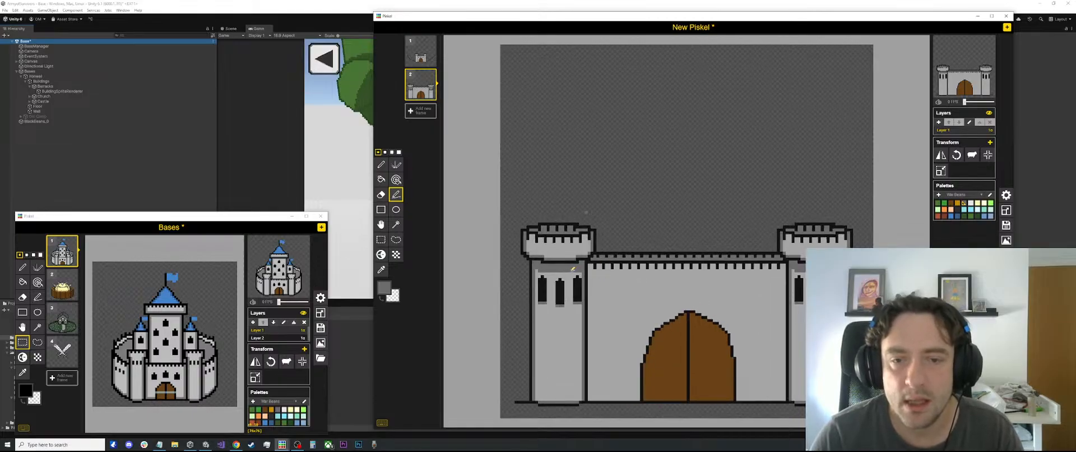
{"action": "scroll", "coordinate": [570, 270], "scroll_direction": "down", "scroll_amount": 1}
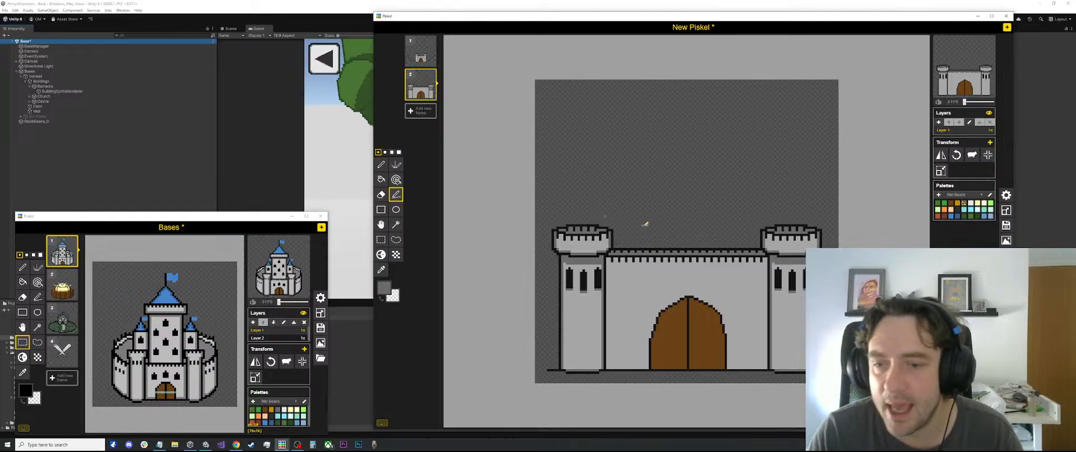
{"action": "scroll", "coordinate": [657, 372], "scroll_direction": "up", "scroll_amount": 2}
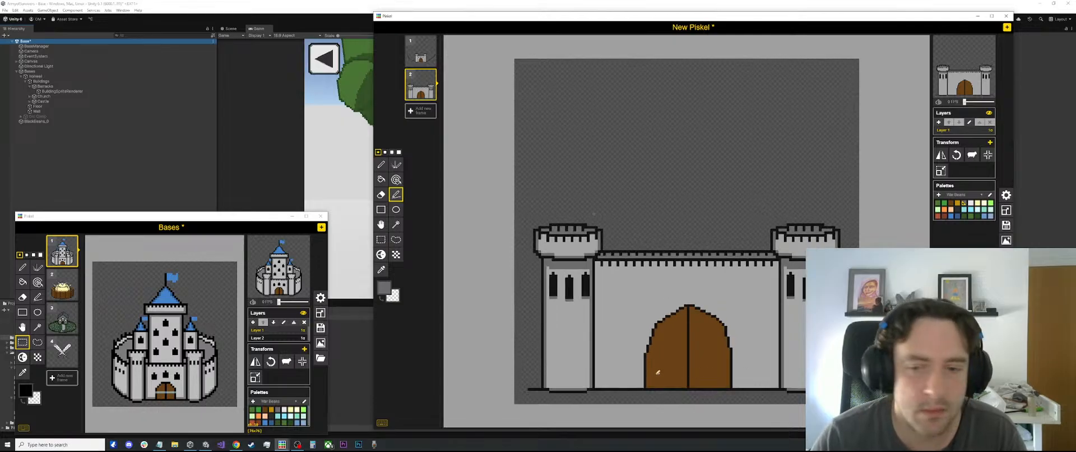
{"action": "scroll", "coordinate": [541, 398], "scroll_direction": "down", "scroll_amount": 1}
{"action": "key", "text": "o"}
{"action": "scroll", "coordinate": [546, 408], "scroll_direction": "up", "scroll_amount": 1}
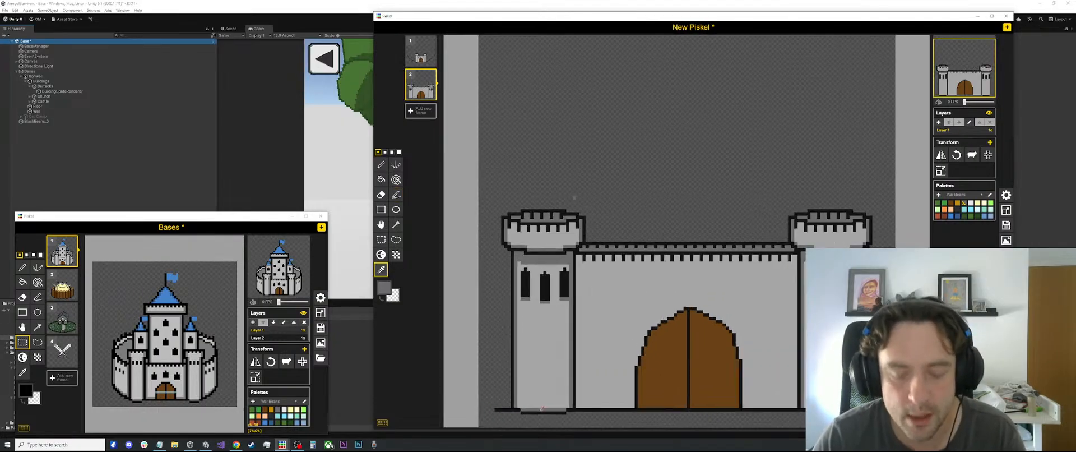
{"action": "key", "text": "p"}
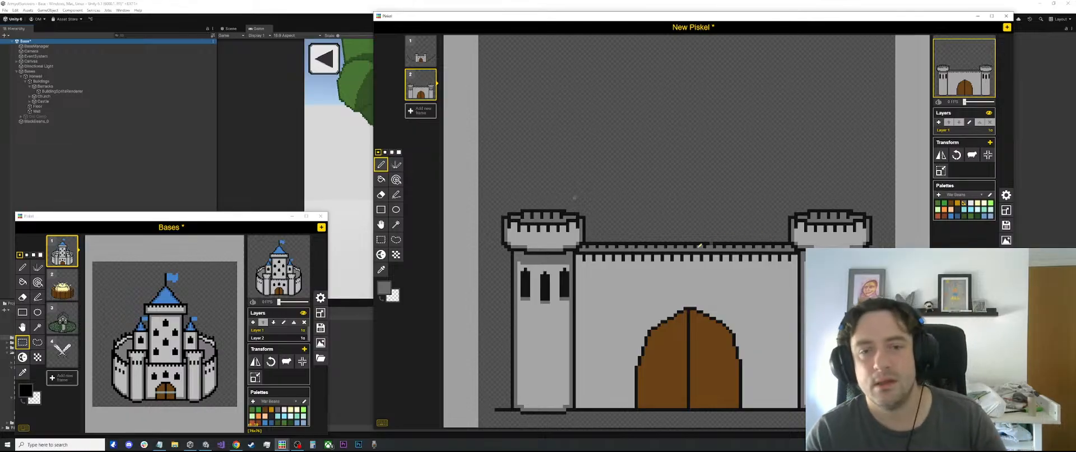
{"action": "scroll", "coordinate": [699, 245], "scroll_direction": "down", "scroll_amount": 2}
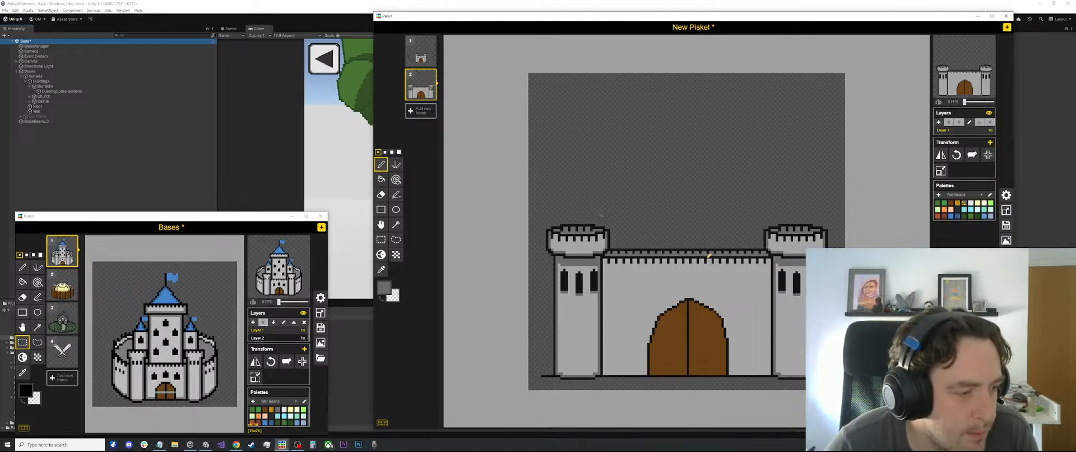
{"action": "scroll", "coordinate": [709, 255], "scroll_direction": "up", "scroll_amount": 1}
{"action": "scroll", "coordinate": [709, 255], "scroll_direction": "down", "scroll_amount": 2}
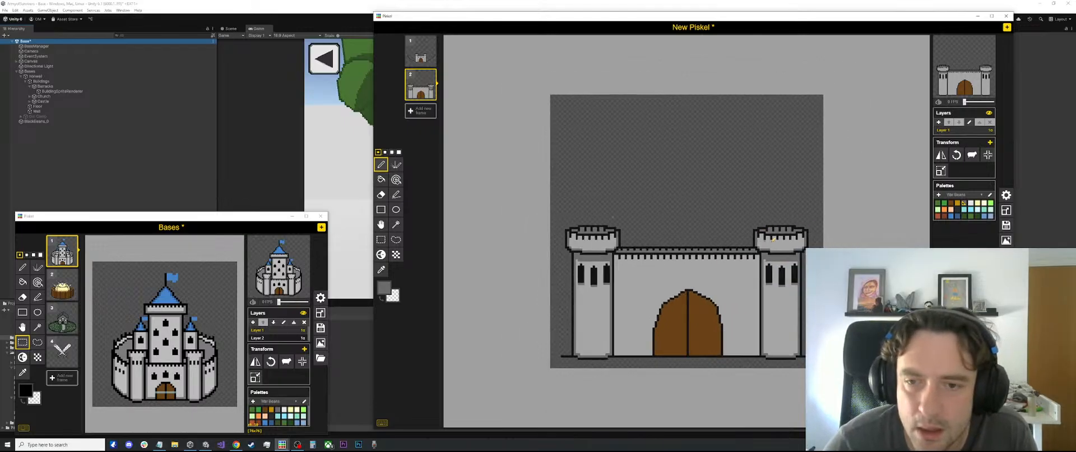
{"action": "key", "text": "s"}
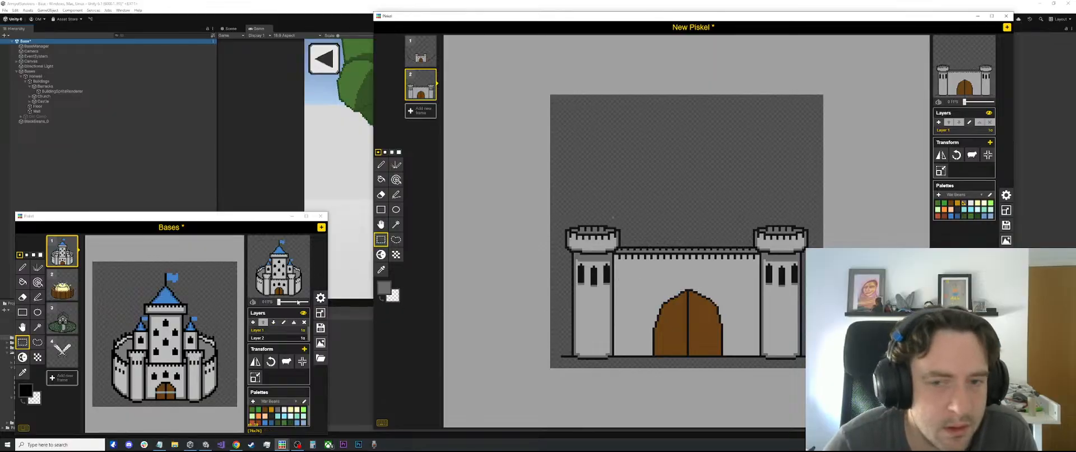
{"action": "scroll", "coordinate": [565, 292], "scroll_direction": "up", "scroll_amount": 2}
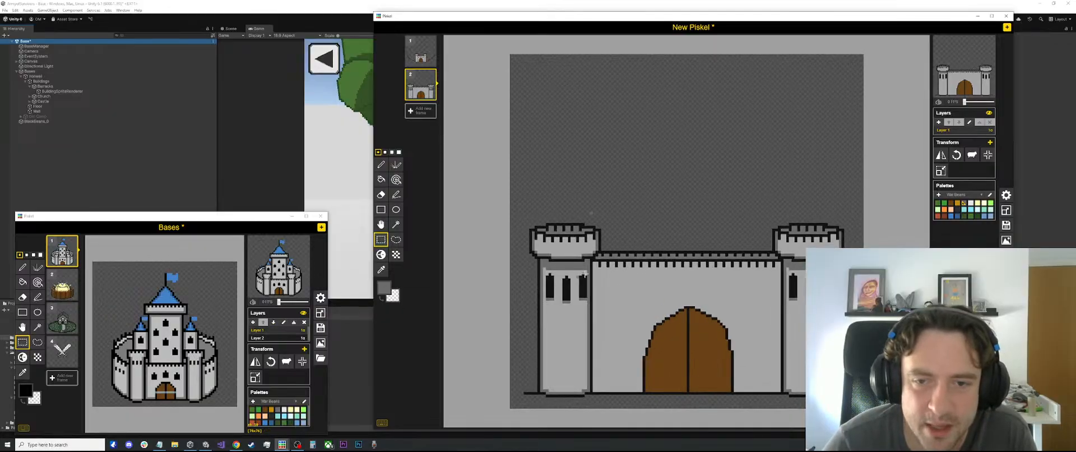
Sample black from a left tower window and draw a small window on the wall between the left tower and the gate
{"action": "key", "text": "p"}
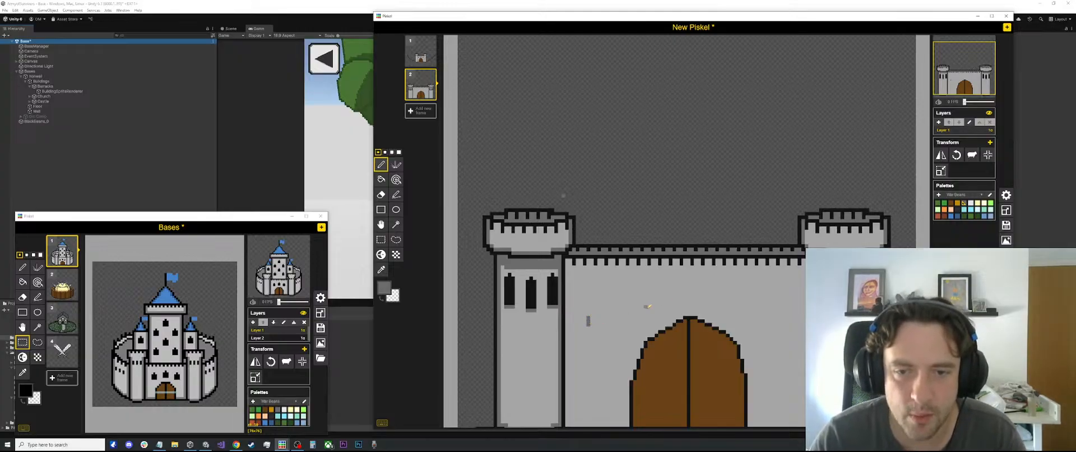
{"action": "left_click", "coordinate": [549, 287], "text": "alt"}
{"action": "left_click_drag", "start_coordinate": [591, 324], "coordinate": [599, 322]}
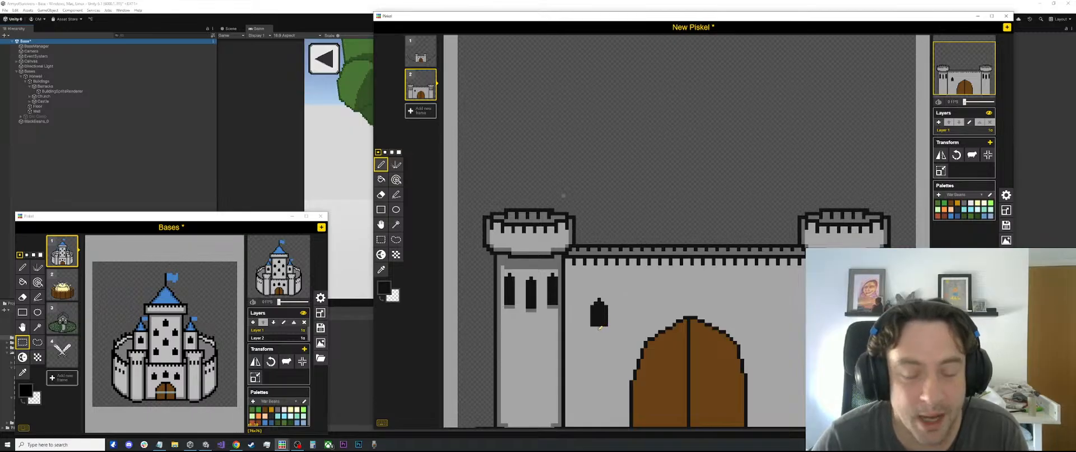
{"action": "left_click_drag", "start_coordinate": [614, 290], "coordinate": [603, 306]}
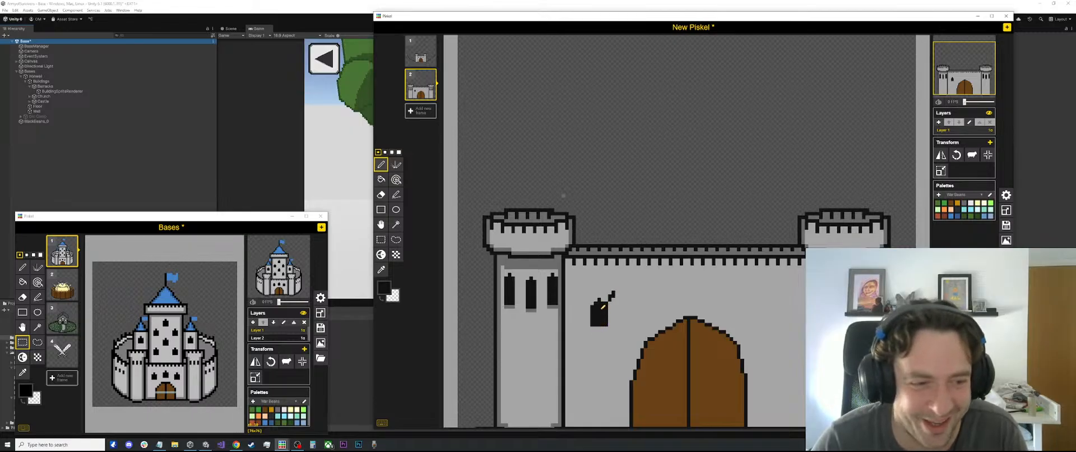
{"action": "key", "text": "ctrl+z"}
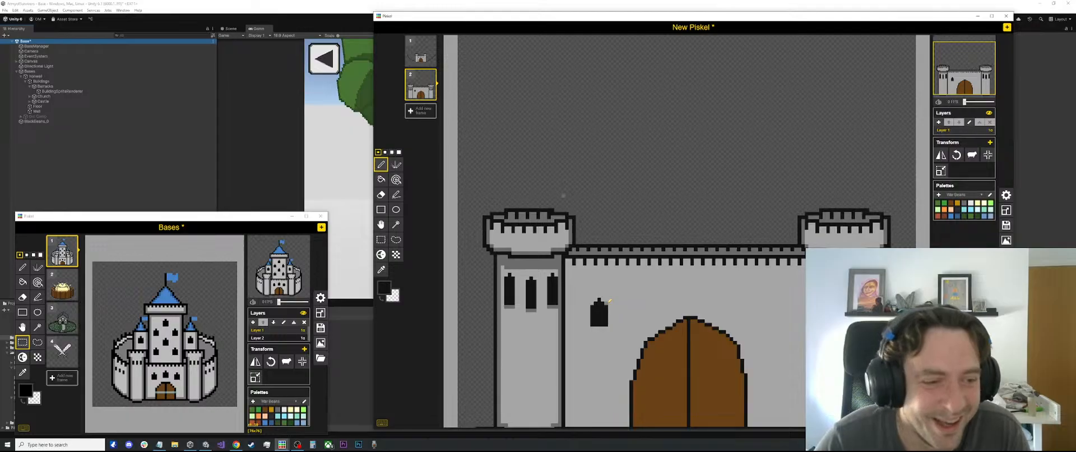
Reshape the top of the new wall window into a stepped point with black pixels
{"action": "scroll", "coordinate": [609, 300], "scroll_direction": "up", "scroll_amount": 1}
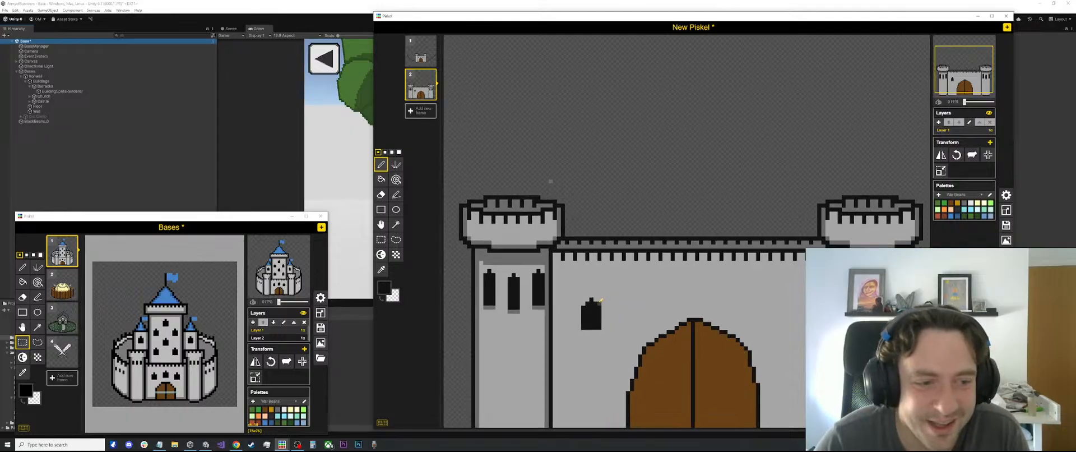
{"action": "left_click", "coordinate": [595, 303]}
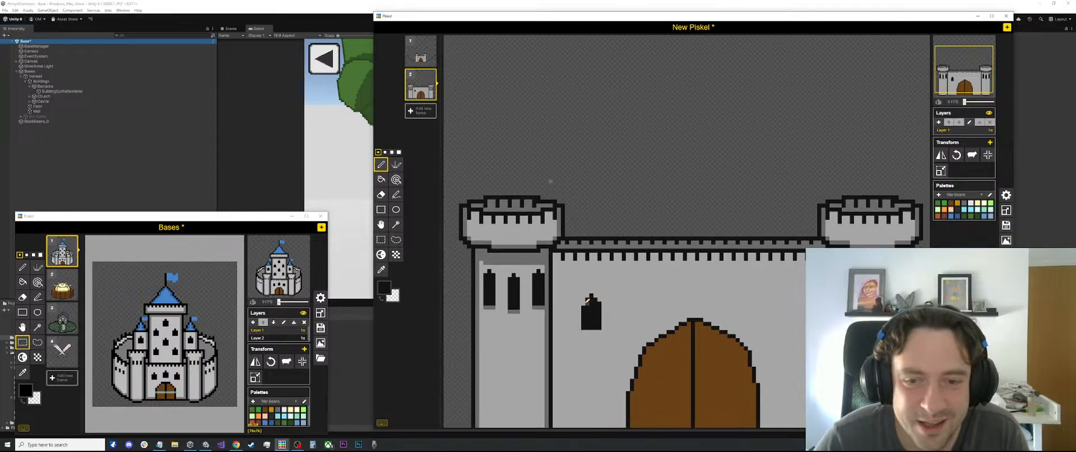
{"action": "left_click", "coordinate": [584, 299]}
{"action": "left_click", "coordinate": [588, 295]}
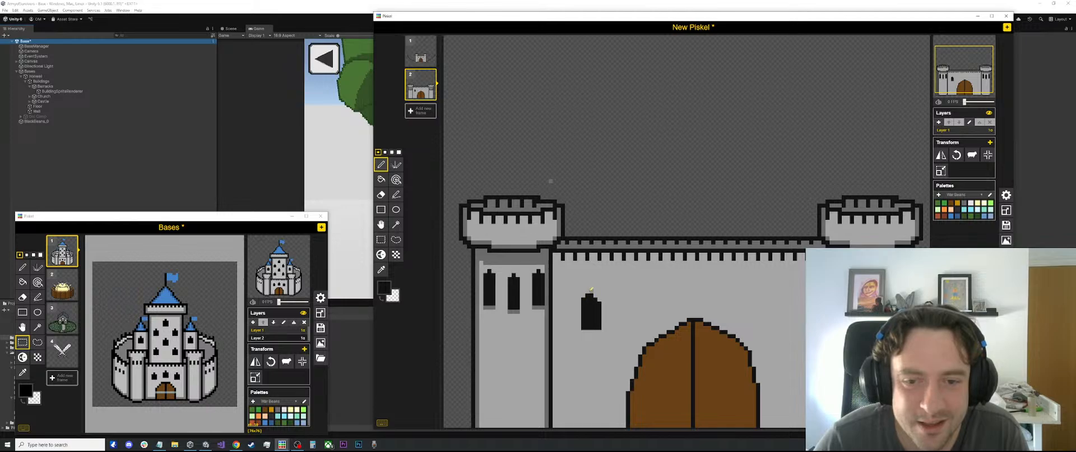
{"action": "left_click", "coordinate": [591, 292]}
{"action": "left_click", "coordinate": [595, 295]}
{"action": "key", "text": "s"}
{"action": "mouse_move", "coordinate": [613, 285]}
{"action": "left_mouse_down"}
{"action": "mouse_move", "coordinate": [569, 340]}
{"action": "mouse_move", "coordinate": [700, 290]}
{"action": "left_mouse_up"}
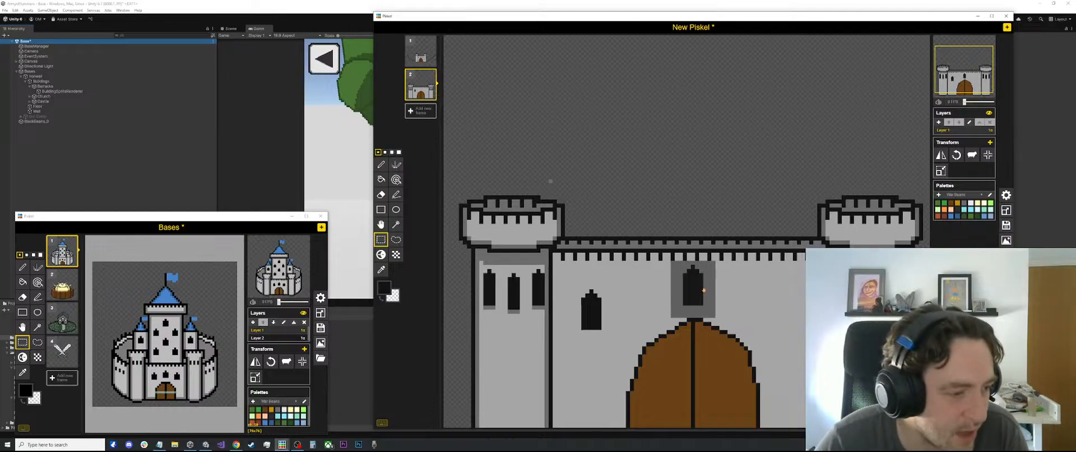
{"action": "key", "text": "Delete"}
{"action": "key", "text": "ctrl+z"}
{"action": "key", "text": "ctrl+z"}
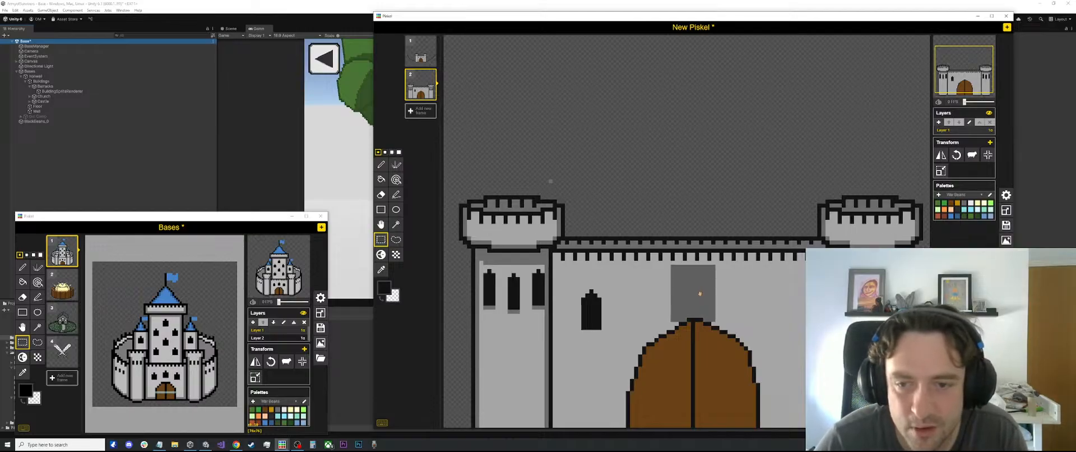
{"action": "left_click", "coordinate": [721, 295]}
{"action": "key", "text": "ctrl+z"}
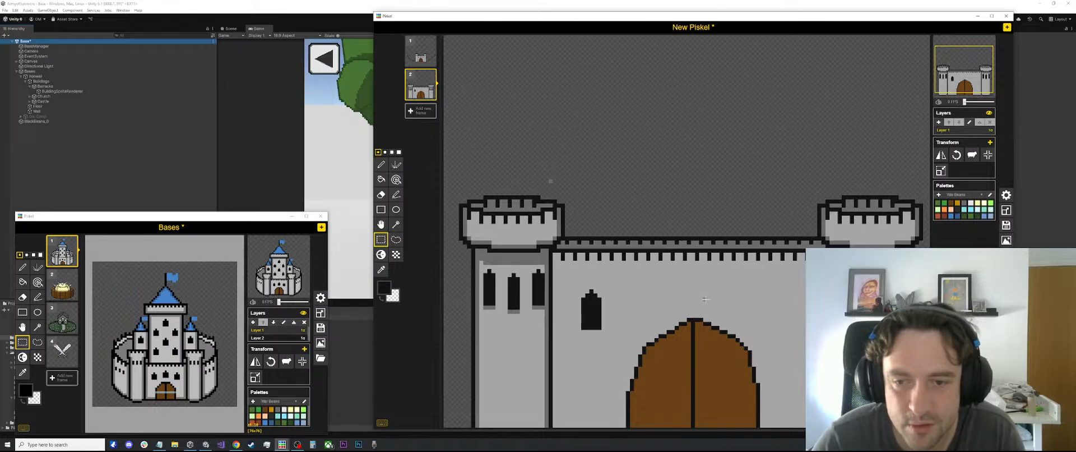
Place copies of the wall window above the gate and at the gate's right, checking the outer pair's alignment with a temporary line
{"action": "left_click_drag", "start_coordinate": [602, 286], "coordinate": [779, 307]}
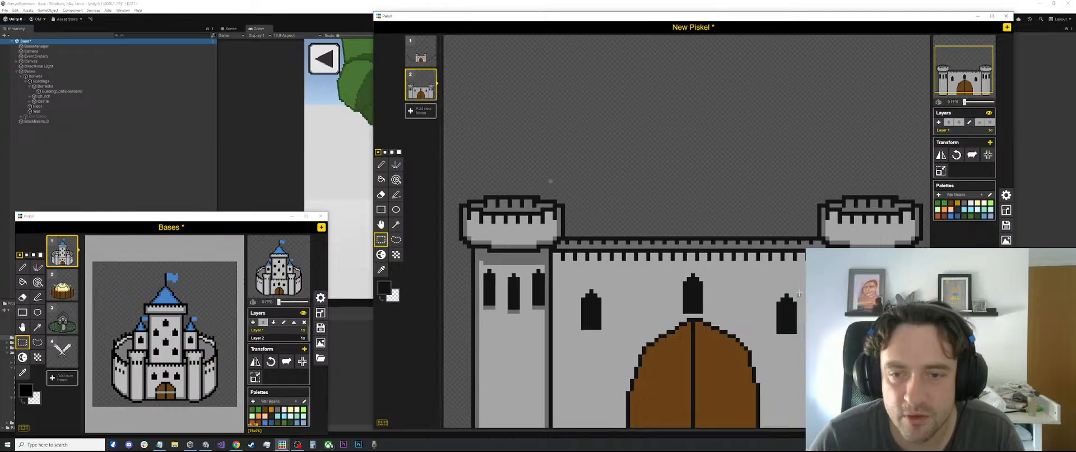
{"action": "key", "text": "l"}
{"action": "left_click_drag", "start_coordinate": [775, 335], "coordinate": [598, 335]}
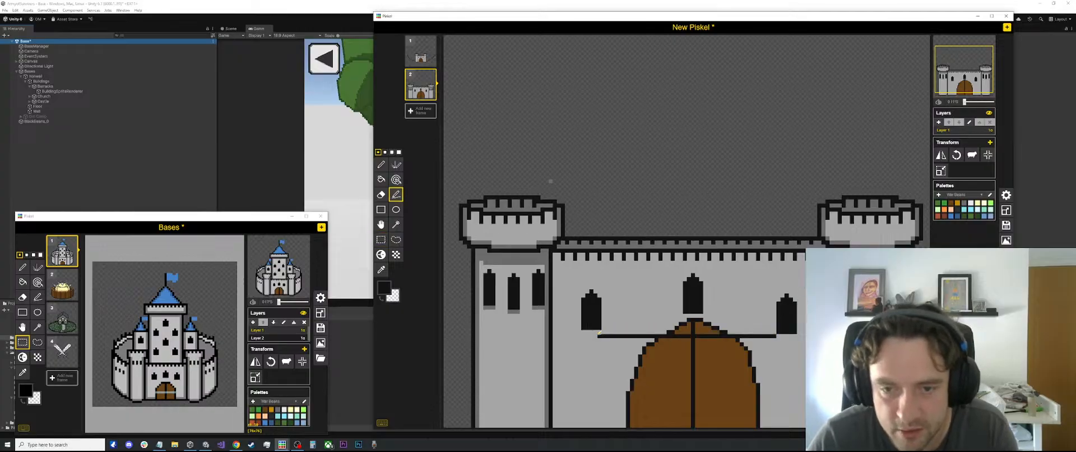
{"action": "key", "text": "ctrl+z"}
Shift the window at the gate's right up slightly and fill the gap beneath it with sampled light grey
{"action": "key", "text": "s"}
{"action": "left_click_drag", "start_coordinate": [802, 285], "coordinate": [780, 325]}
{"action": "left_click", "coordinate": [789, 339]}
{"action": "key", "text": "o"}
{"action": "left_click", "coordinate": [789, 344]}
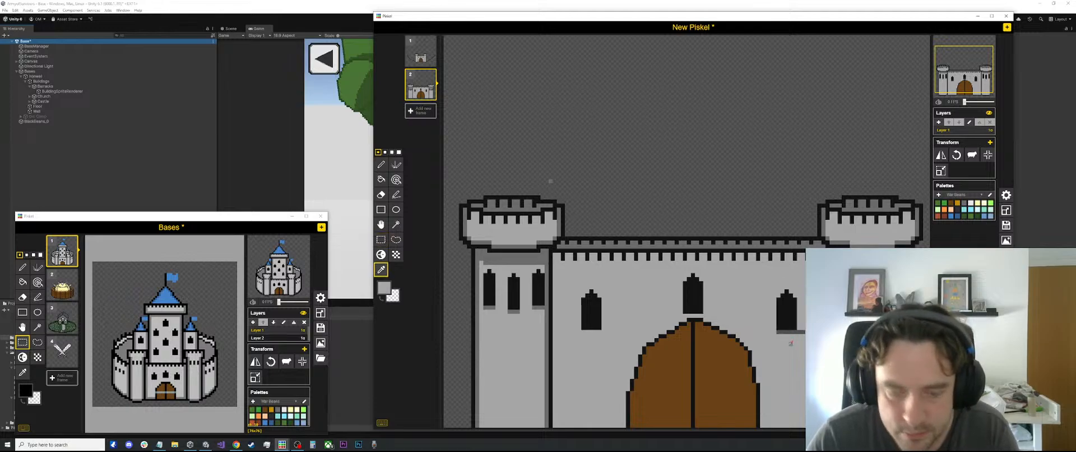
{"action": "key", "text": "b"}
{"action": "scroll", "coordinate": [737, 301], "scroll_direction": "down", "scroll_amount": 1}
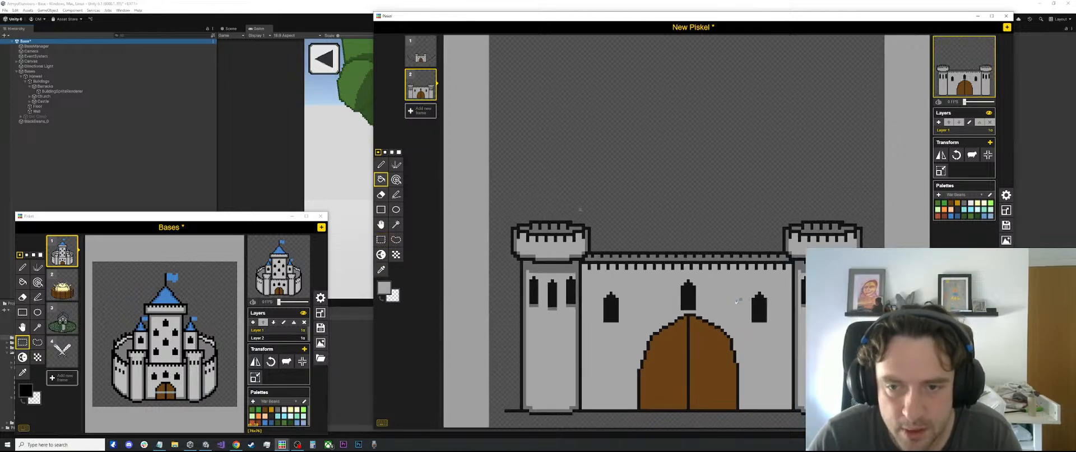
Shift the window at the gate's left slightly toward the gate and fill the gap beside it with the light grey wall colour
{"action": "key", "text": "s"}
{"action": "left_click_drag", "start_coordinate": [776, 285], "coordinate": [745, 321]}
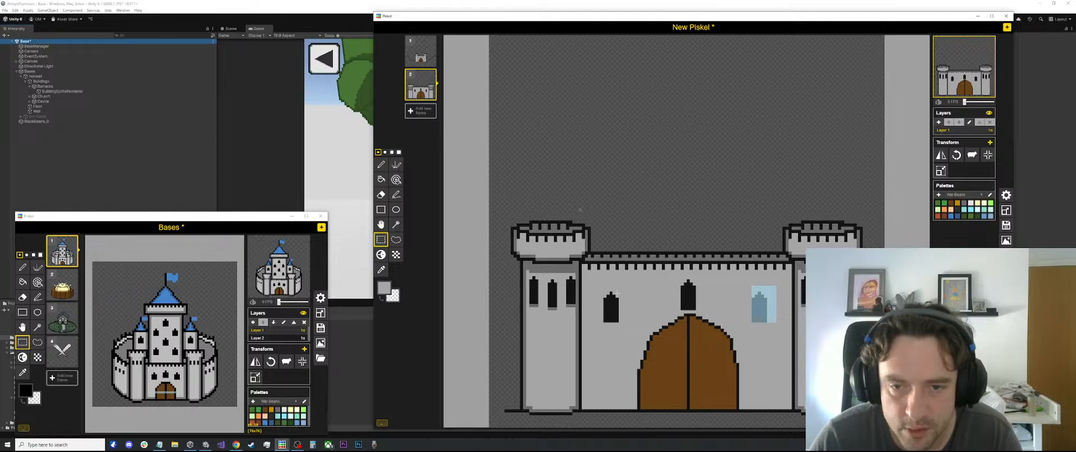
{"action": "left_click_drag", "start_coordinate": [622, 291], "coordinate": [609, 320]}
{"action": "left_click", "coordinate": [624, 289]}
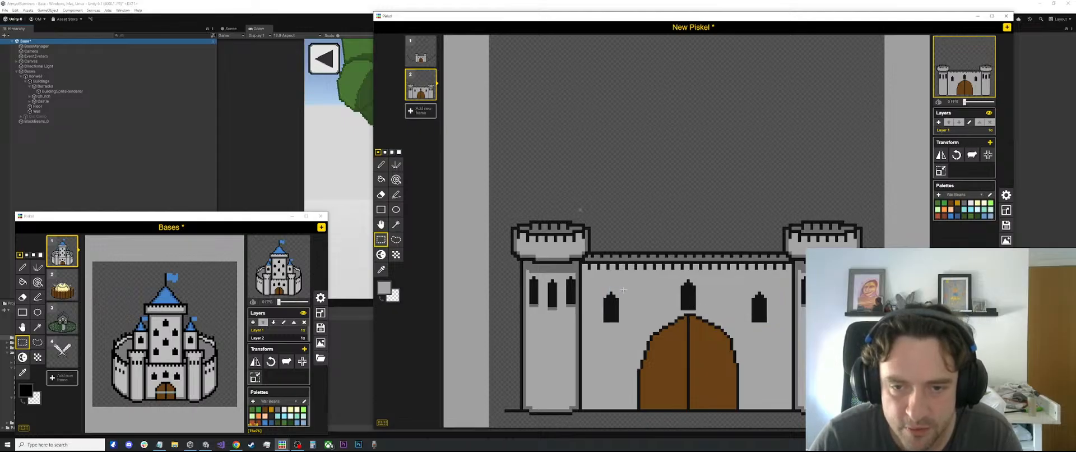
{"action": "mouse_move", "coordinate": [623, 289]}
{"action": "left_mouse_down"}
{"action": "mouse_move", "coordinate": [601, 321]}
{"action": "mouse_move", "coordinate": [604, 291]}
{"action": "mouse_move", "coordinate": [621, 301]}
{"action": "left_mouse_up"}
{"action": "left_click", "coordinate": [625, 315]}
{"action": "key", "text": "ctrl+x"}
{"action": "key", "text": "ctrl+v"}
{"action": "key", "text": "o"}
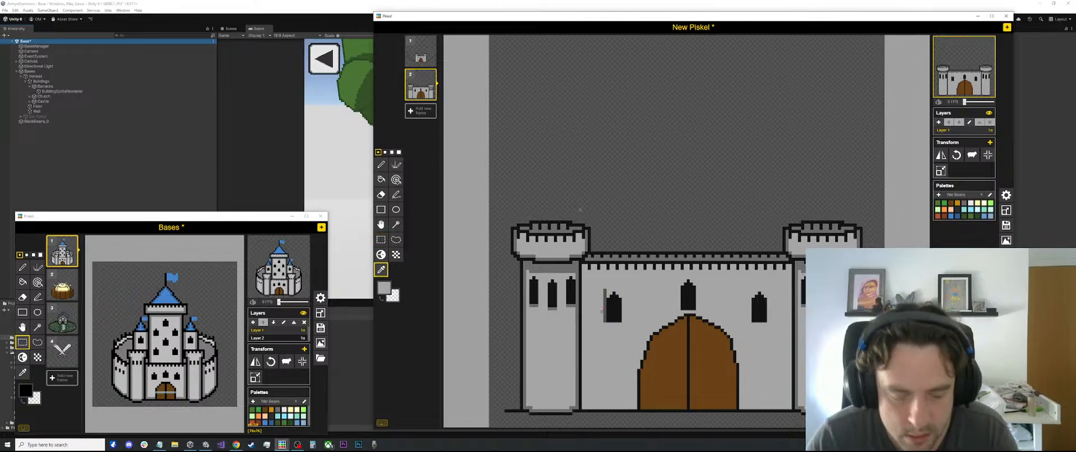
{"action": "key", "text": "b"}
{"action": "left_click", "coordinate": [604, 296]}
Shorten the window above the gate by painting over its bottom rows in light grey
{"action": "scroll", "coordinate": [644, 292], "scroll_direction": "down", "scroll_amount": 2}
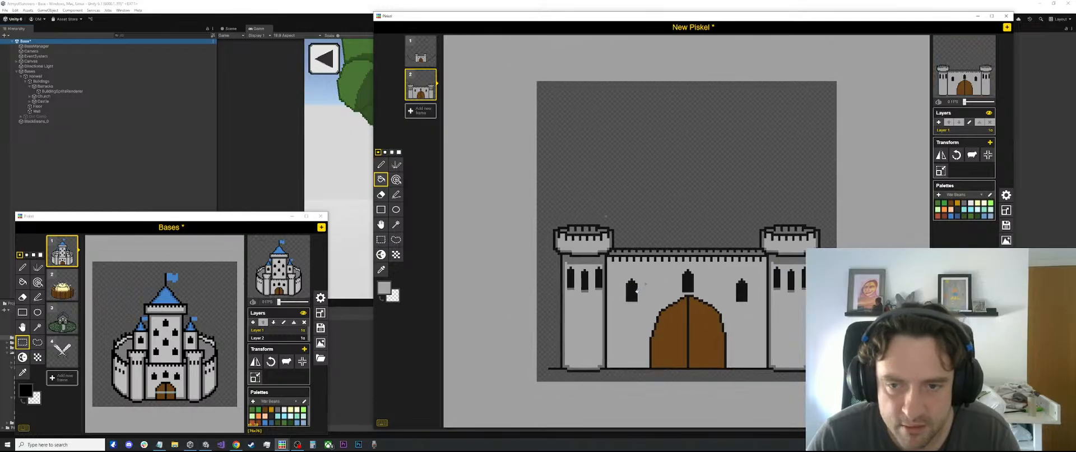
{"action": "scroll", "coordinate": [675, 288], "scroll_direction": "up", "scroll_amount": 4}
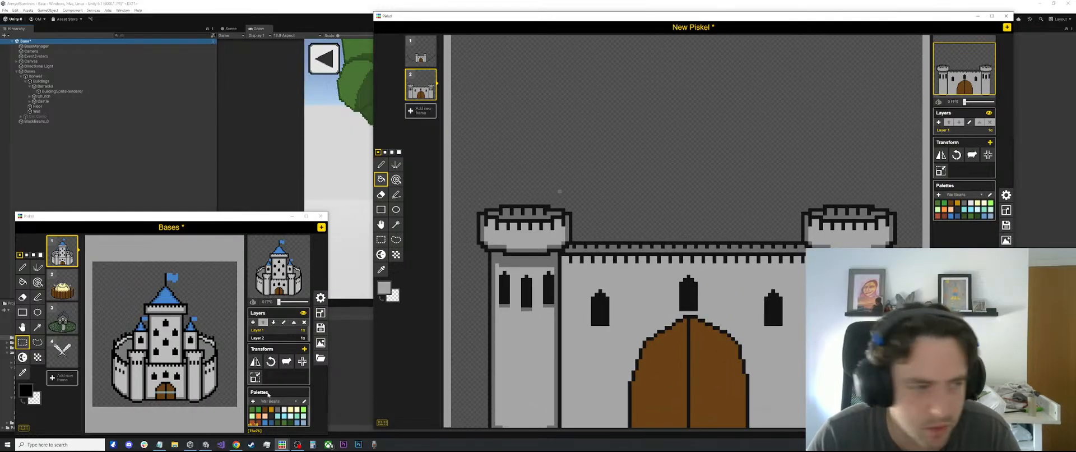
{"action": "scroll", "coordinate": [700, 303], "scroll_direction": "down", "scroll_amount": 1}
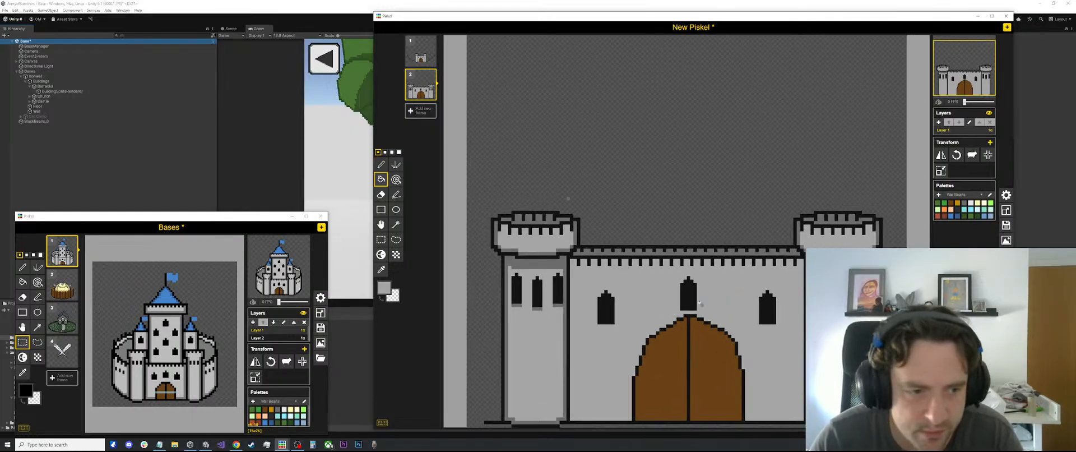
{"action": "scroll", "coordinate": [700, 303], "scroll_direction": "down", "scroll_amount": 1}
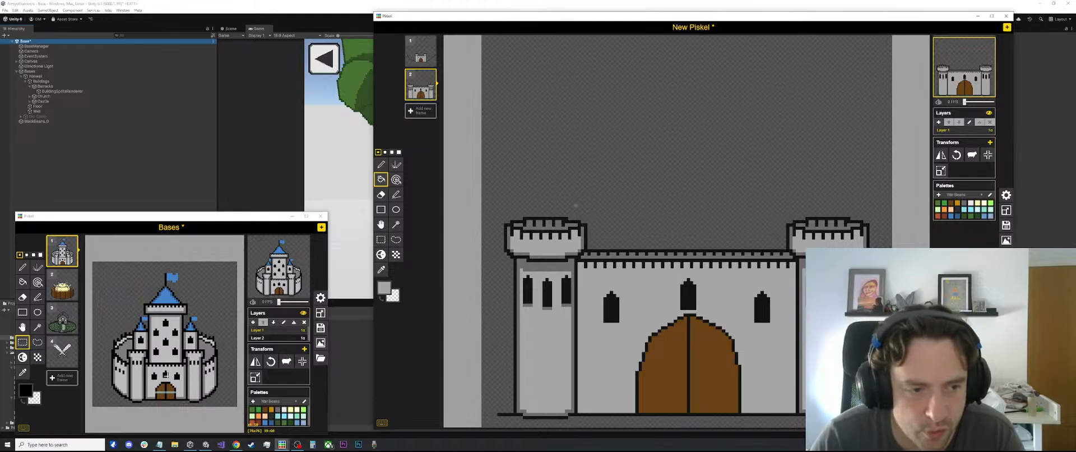
{"action": "scroll", "coordinate": [690, 306], "scroll_direction": "up", "scroll_amount": 2}
{"action": "key", "text": "s"}
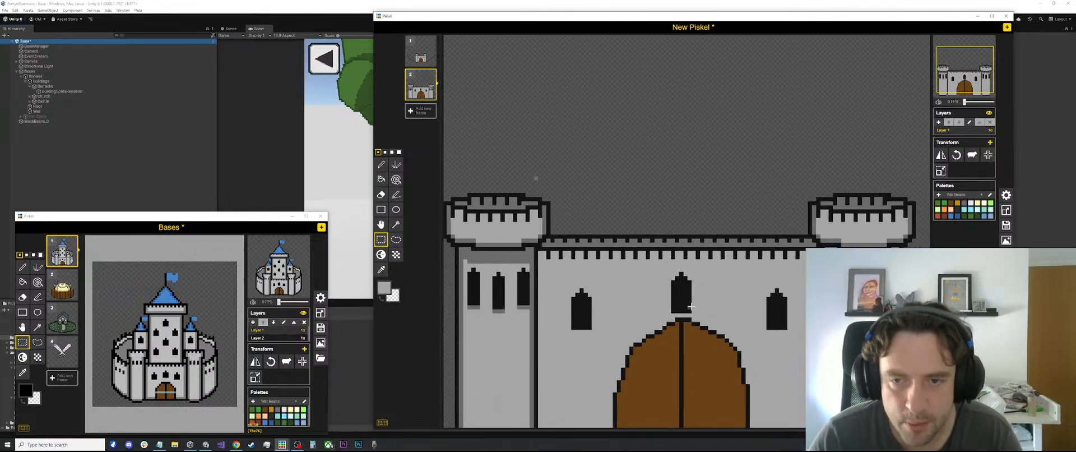
{"action": "key", "text": "o"}
{"action": "key", "text": "p"}
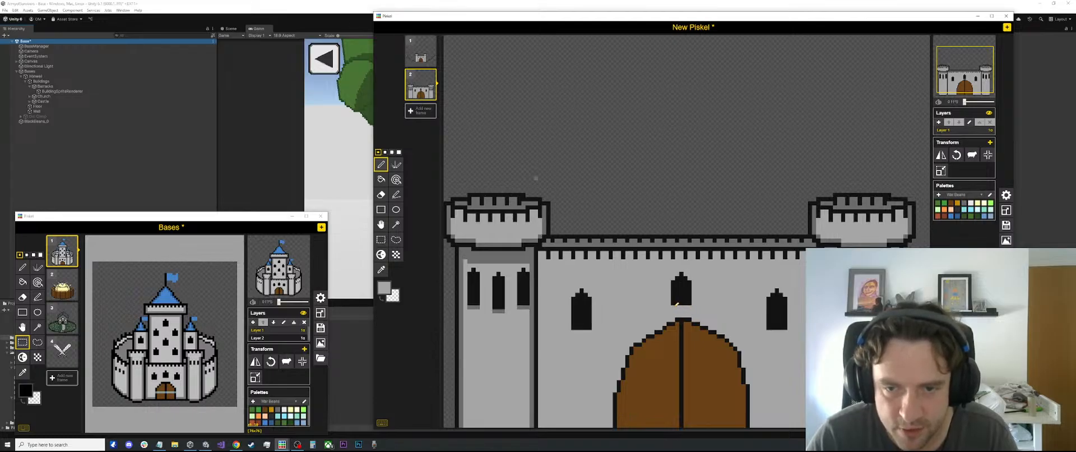
Move the upper parts of the left tower's three windows down to make them shorter
{"action": "key", "text": "s"}
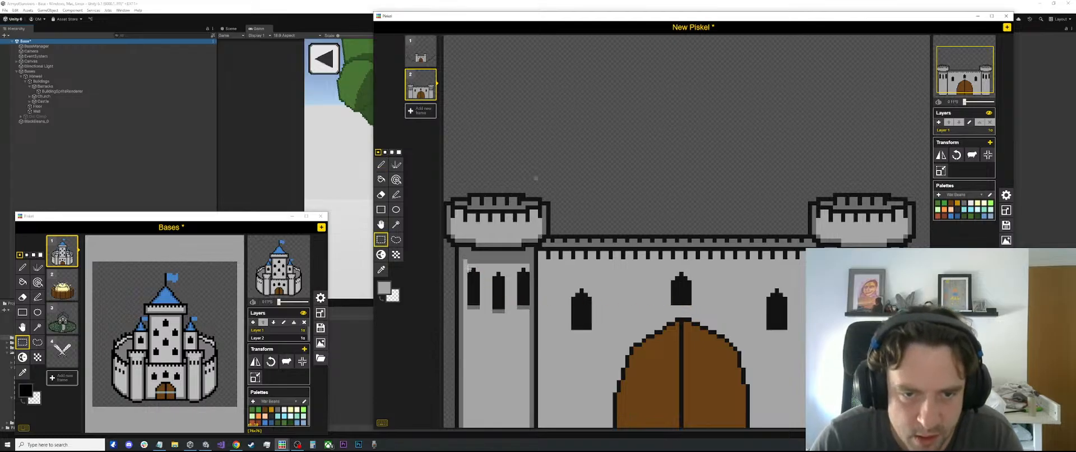
{"action": "left_click_drag", "start_coordinate": [468, 269], "coordinate": [524, 285]}
{"action": "left_click", "coordinate": [584, 237]}
{"action": "scroll", "coordinate": [581, 245], "scroll_direction": "down", "scroll_amount": 4}
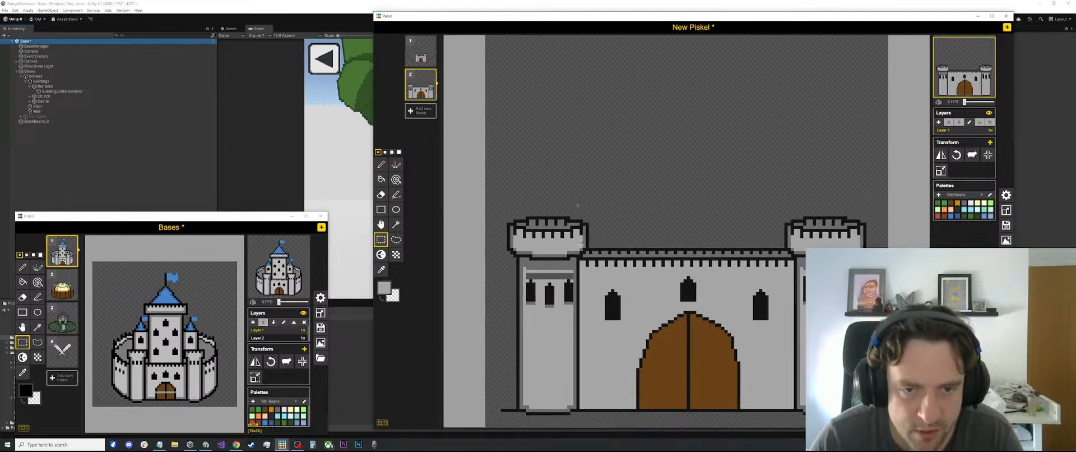
{"action": "scroll", "coordinate": [581, 245], "scroll_direction": "down", "scroll_amount": 1}
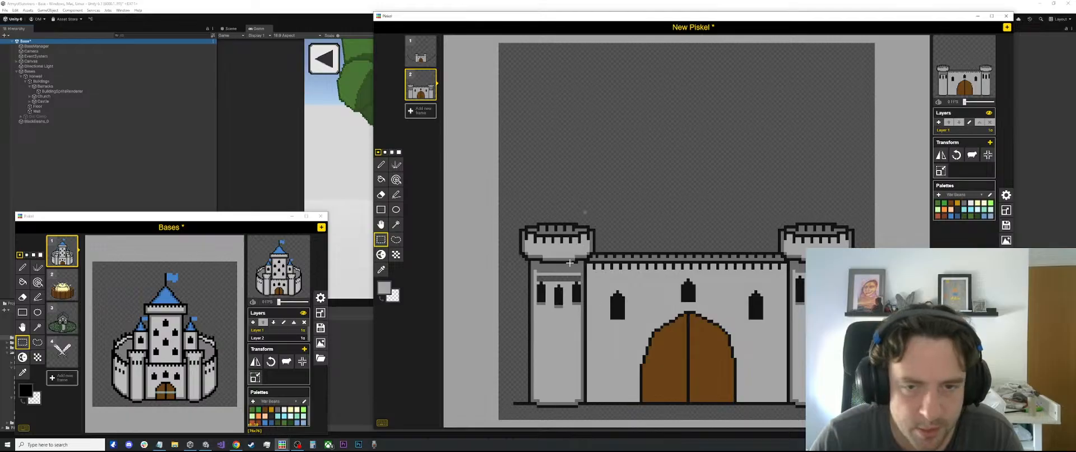
{"action": "scroll", "coordinate": [570, 282], "scroll_direction": "up", "scroll_amount": 2}
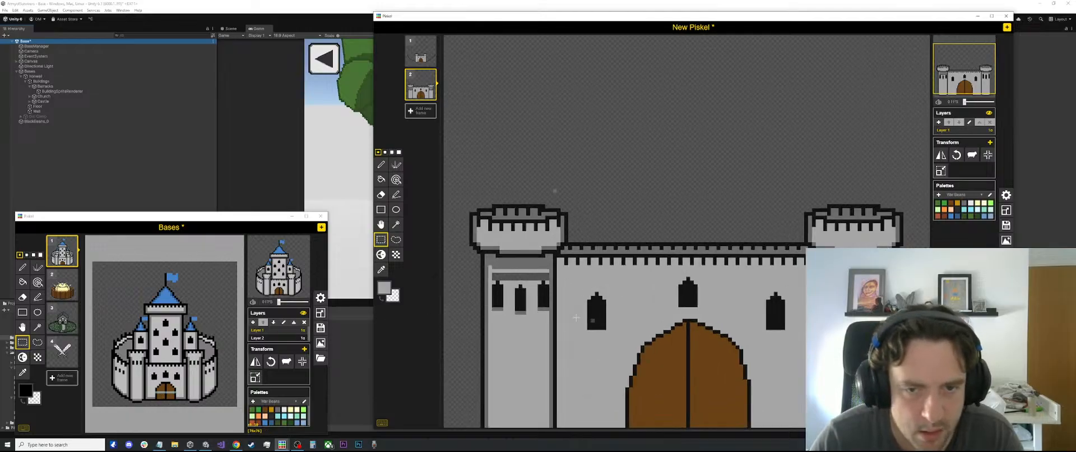
{"action": "scroll", "coordinate": [602, 326], "scroll_direction": "down", "scroll_amount": 1}
{"action": "scroll", "coordinate": [546, 300], "scroll_direction": "down", "scroll_amount": 1}
{"action": "scroll", "coordinate": [546, 302], "scroll_direction": "up", "scroll_amount": 1}
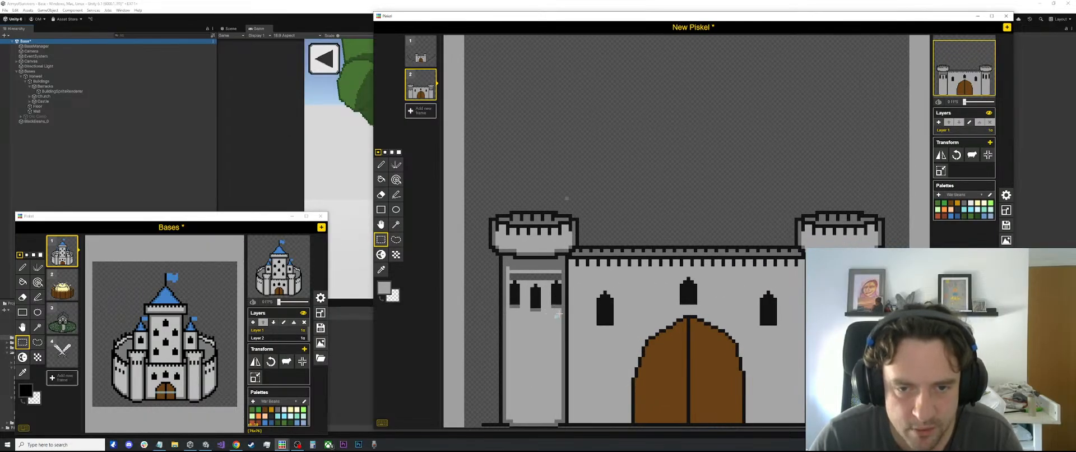
Move the lower parts of the left tower's windows up and fill the leftover gaps above and below with light grey
{"action": "left_click_drag", "start_coordinate": [559, 313], "coordinate": [511, 293]}
{"action": "key", "text": "ctrl+x"}
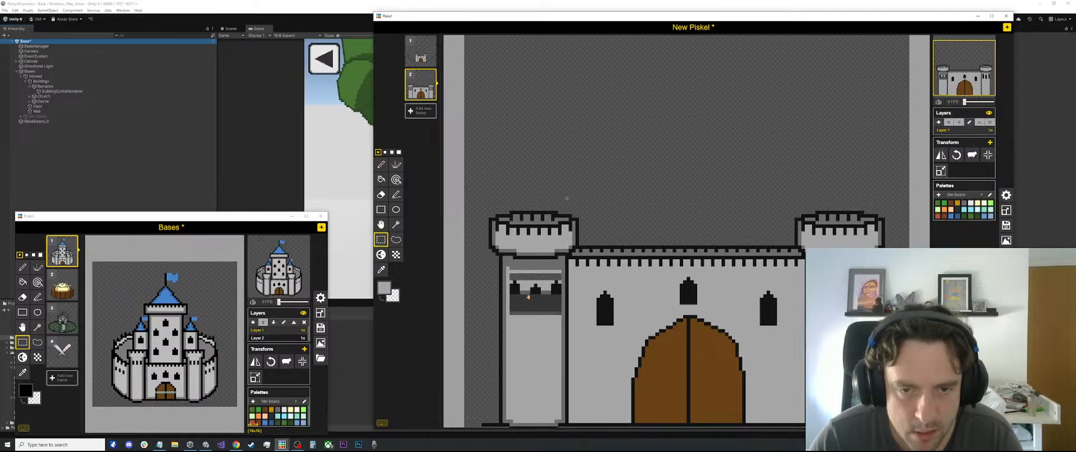
{"action": "key", "text": "ctrl+z"}
{"action": "scroll", "coordinate": [619, 211], "scroll_direction": "up", "scroll_amount": 1}
{"action": "key", "text": "o"}
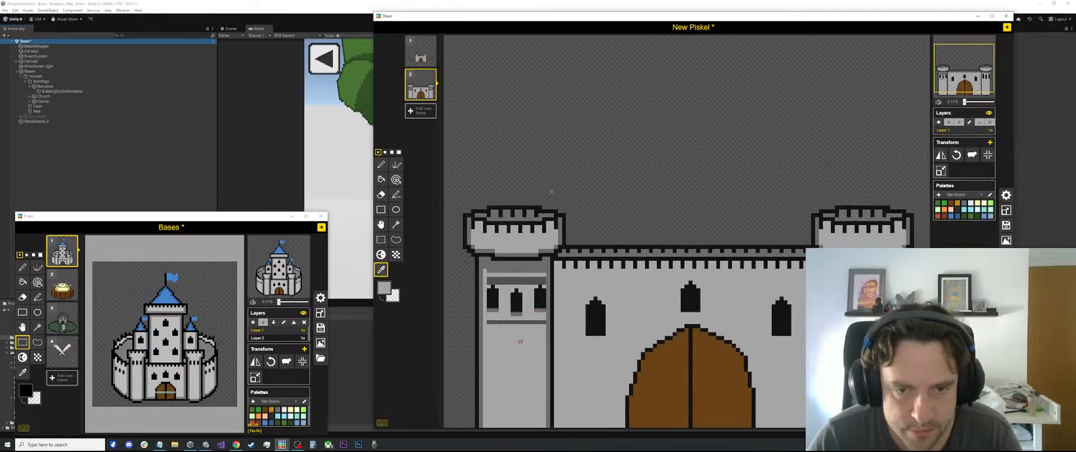
{"action": "key", "text": "b"}
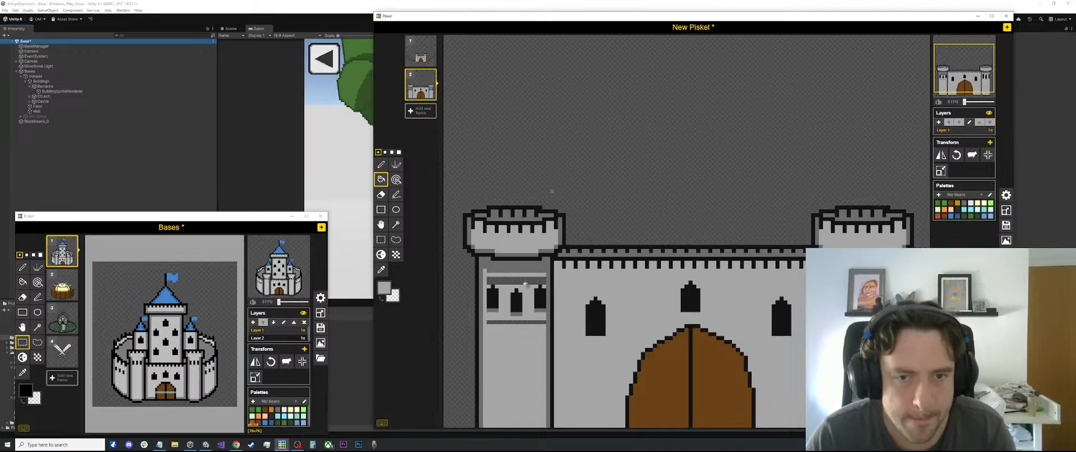
{"action": "left_click", "coordinate": [527, 281]}
{"action": "left_click", "coordinate": [520, 320]}
Move the left tower's three shortened windows up slightly and fill the gap beneath them with light grey
{"action": "key", "text": "s"}
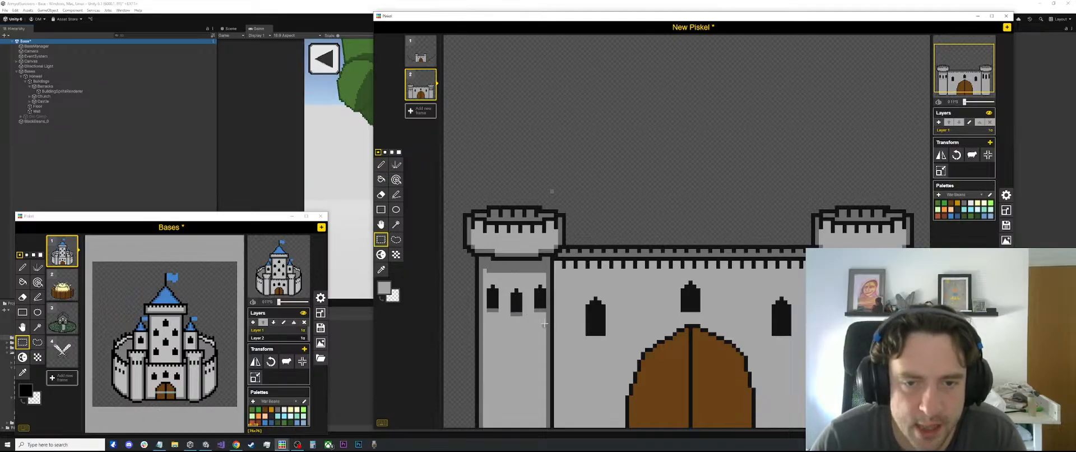
{"action": "mouse_move", "coordinate": [548, 324]}
{"action": "left_mouse_down"}
{"action": "mouse_move", "coordinate": [480, 284]}
{"action": "mouse_move", "coordinate": [497, 297]}
{"action": "left_mouse_up"}
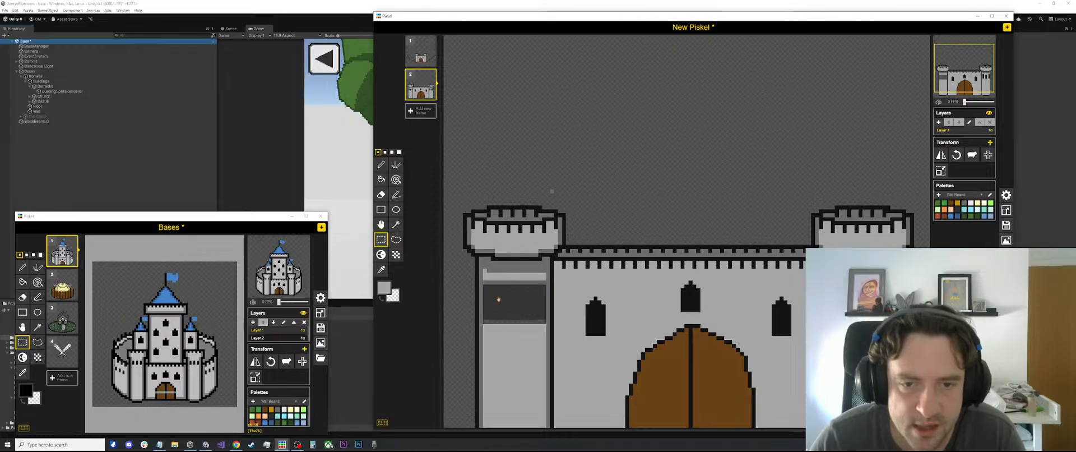
{"action": "left_click", "coordinate": [750, 216]}
{"action": "key", "text": "o"}
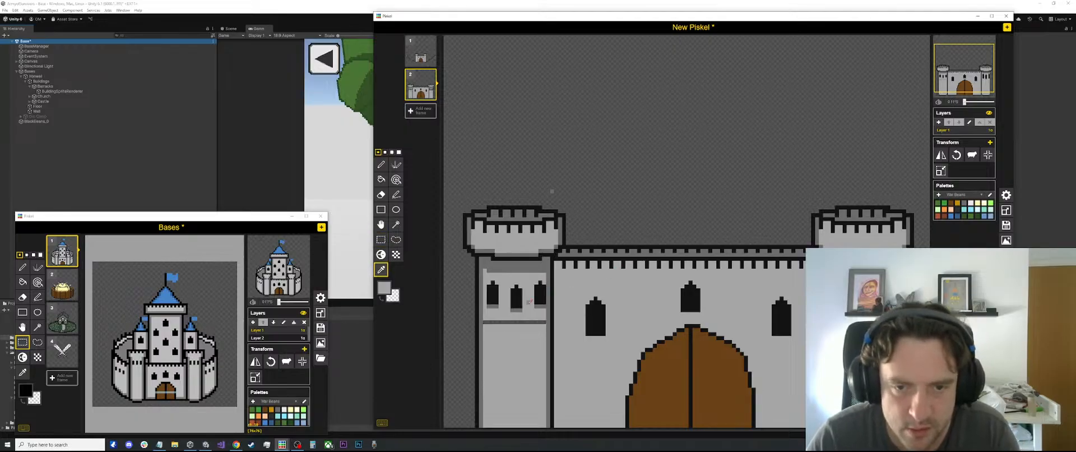
{"action": "key", "text": "b"}
{"action": "left_click", "coordinate": [532, 321]}
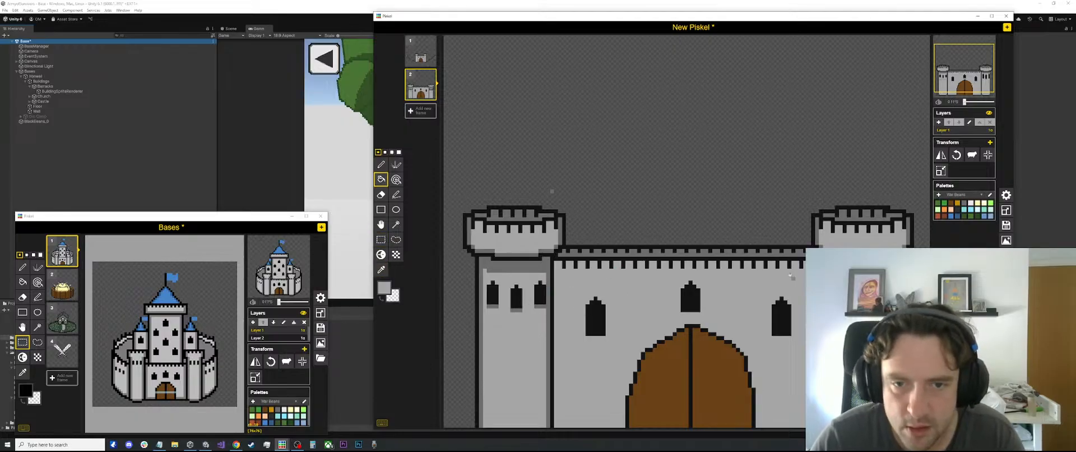
Move the left tower's three windows slightly left and fill the leftover gap beside them with light grey
{"action": "key", "text": "s"}
{"action": "scroll", "coordinate": [691, 269], "scroll_direction": "down", "scroll_amount": 1}
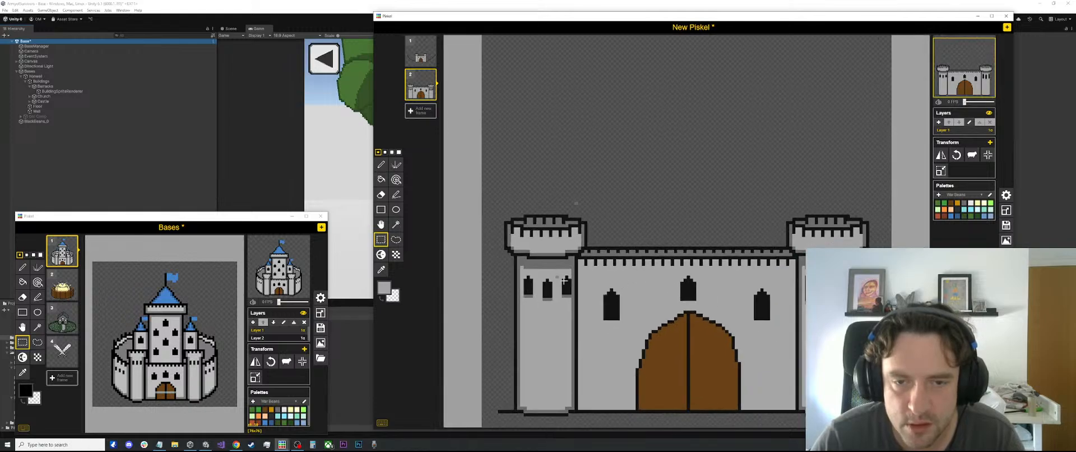
{"action": "scroll", "coordinate": [571, 276], "scroll_direction": "up", "scroll_amount": 1}
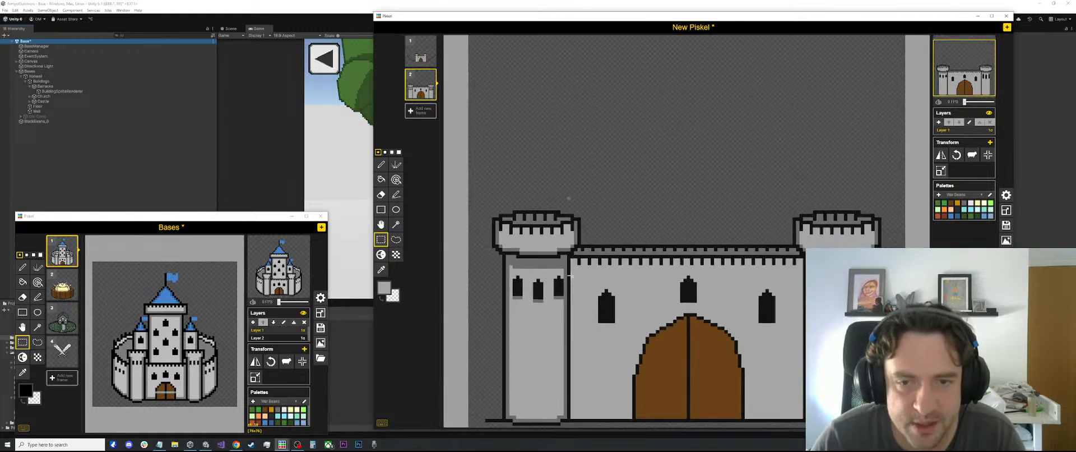
{"action": "left_click_drag", "start_coordinate": [564, 270], "coordinate": [529, 288]}
{"action": "left_click", "coordinate": [620, 209]}
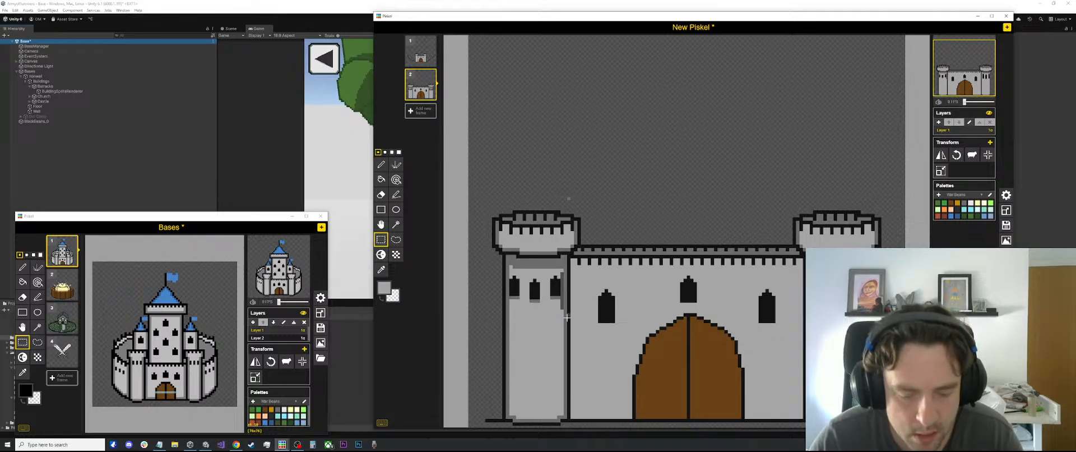
{"action": "key", "text": "b"}
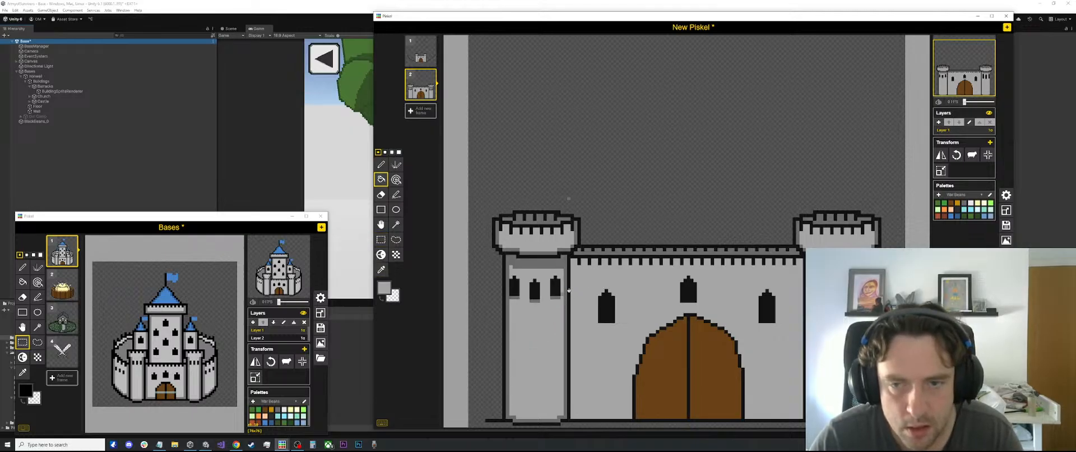
Try to copy the left tower's upper shaft with its three windows onto the right tower
{"action": "scroll", "coordinate": [568, 290], "scroll_direction": "down", "scroll_amount": 1}
{"action": "key", "text": "s"}
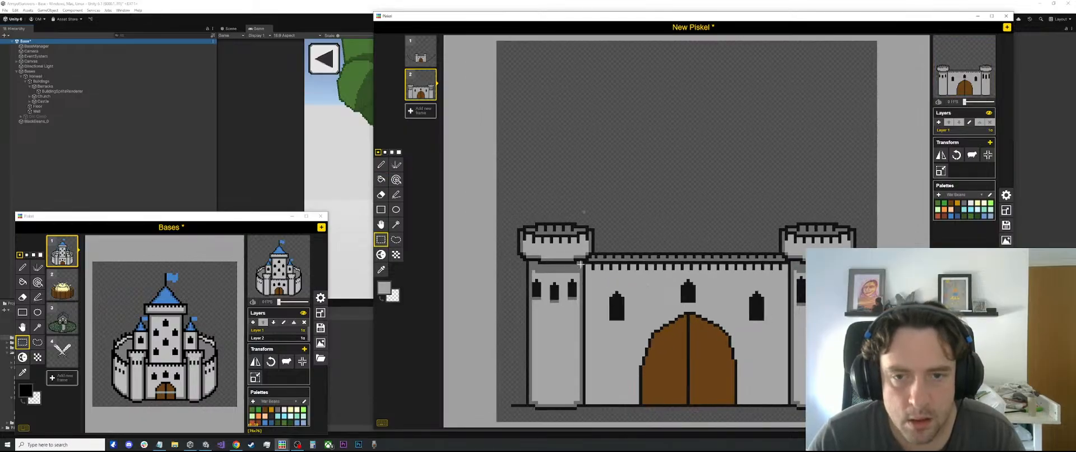
{"action": "left_click_drag", "start_coordinate": [580, 264], "coordinate": [505, 352]}
{"action": "key", "text": "ctrl+c"}
{"action": "mouse_move", "coordinate": [543, 316]}
{"action": "left_mouse_down"}
{"action": "mouse_move", "coordinate": [814, 311]}
{"action": "mouse_move", "coordinate": [820, 294]}
{"action": "left_mouse_up"}
{"action": "key", "text": "ctrl+v"}
{"action": "key", "text": "ctrl+z"}
{"action": "key", "text": "ctrl+v"}
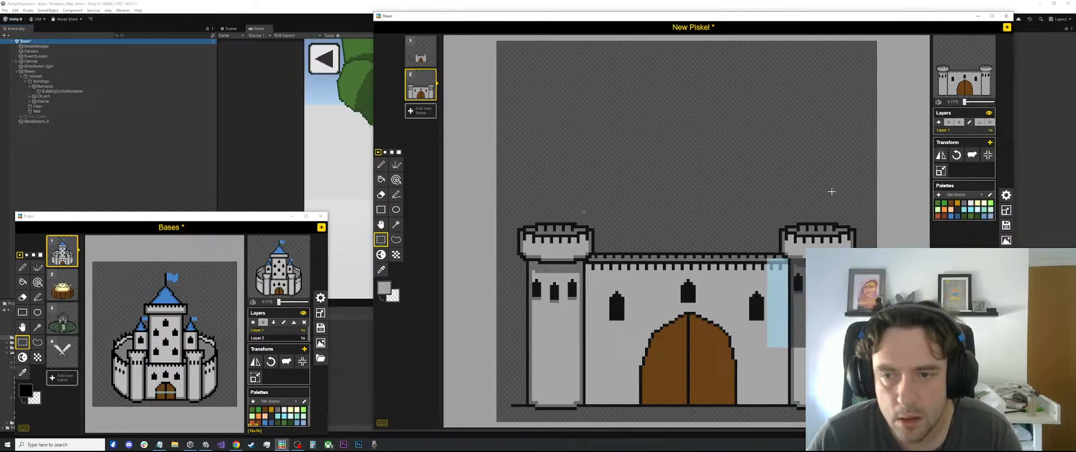
{"action": "left_click", "coordinate": [831, 191]}
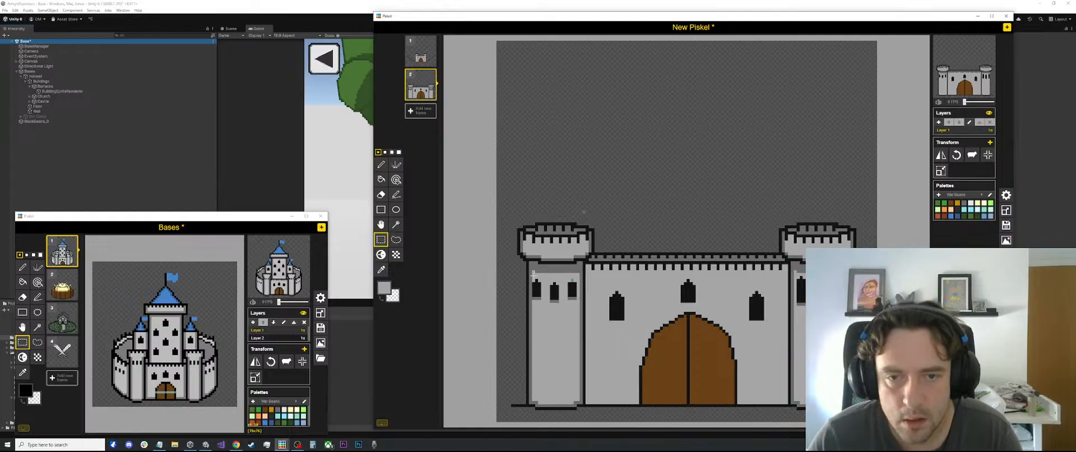
Try to copy only the left tower's window strip onto the right tower
{"action": "left_click_drag", "start_coordinate": [530, 277], "coordinate": [828, 301]}
{"action": "key", "text": "ctrl+c"}
{"action": "key", "text": "ctrl+v"}
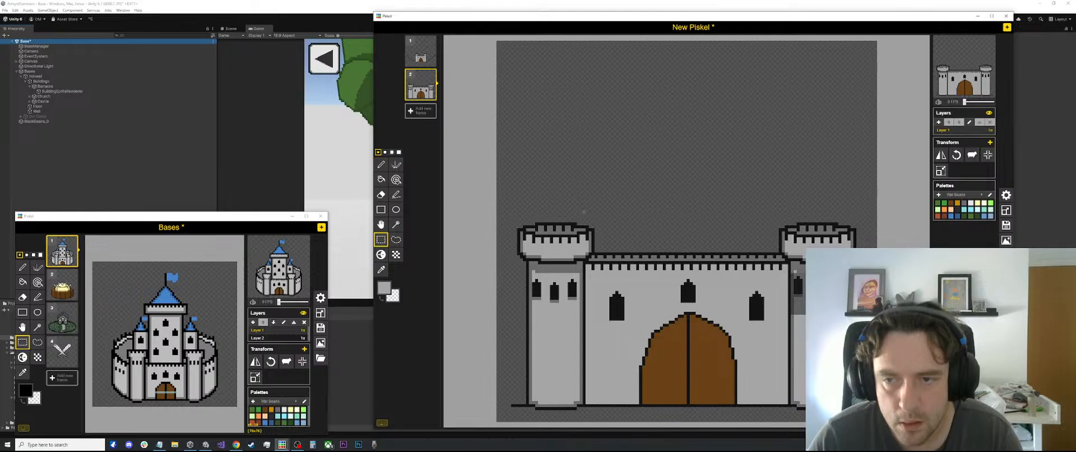
{"action": "left_click", "coordinate": [583, 212]}
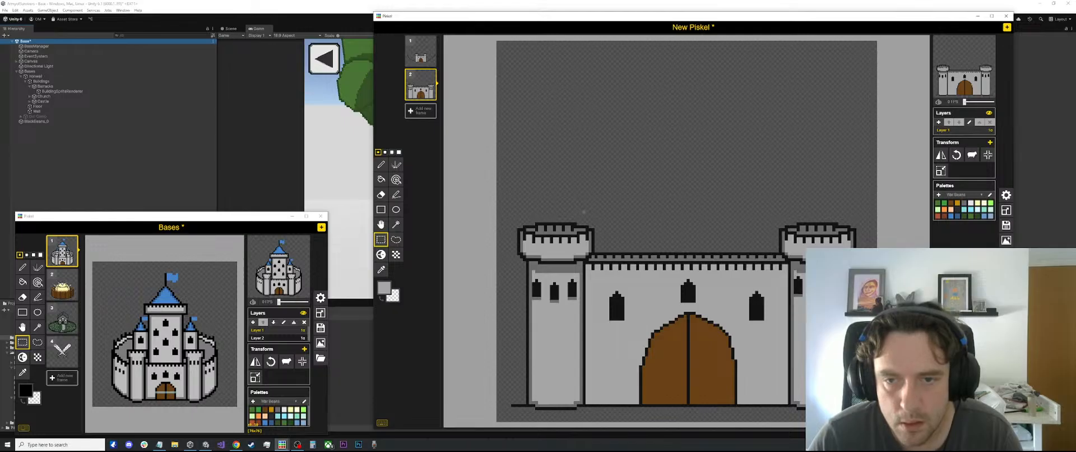
{"action": "key", "text": "ctrl+z"}
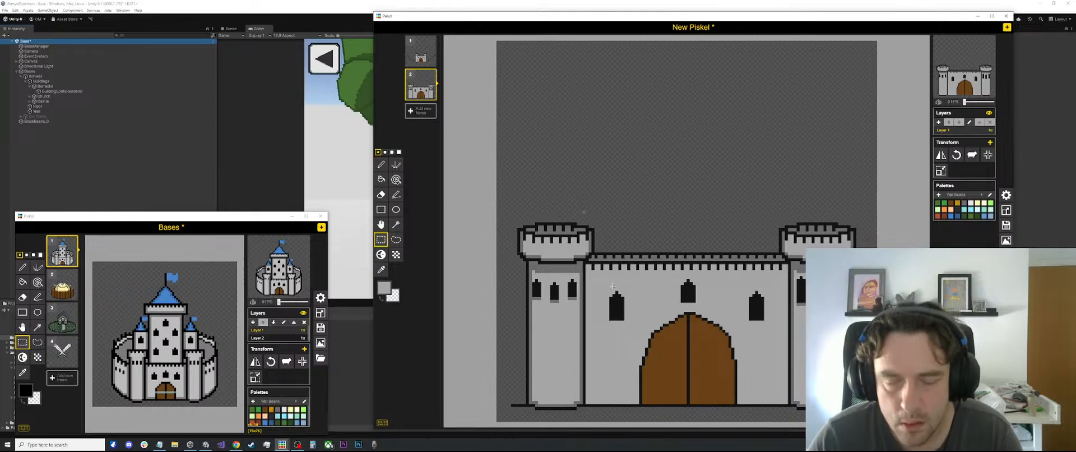
Align the right tower's windows to match the left tower's and fill the leftover gaps with light grey
{"action": "left_click_drag", "start_coordinate": [578, 277], "coordinate": [841, 294]}
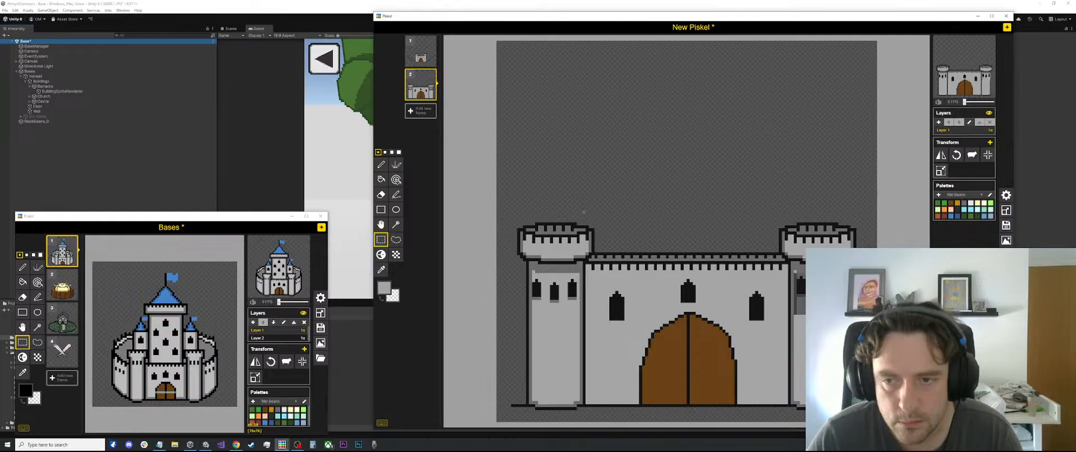
{"action": "scroll", "coordinate": [687, 307], "scroll_direction": "up", "scroll_amount": 1}
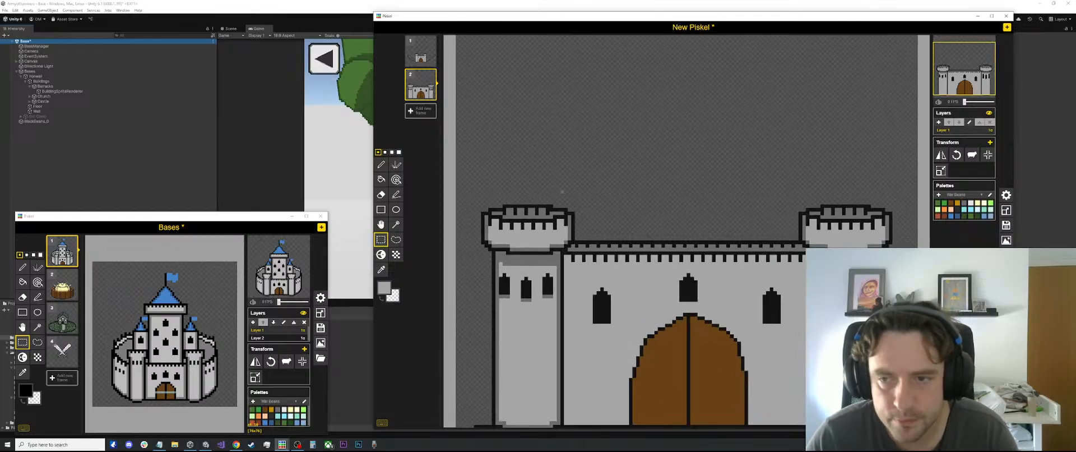
{"action": "left_click_drag", "start_coordinate": [557, 265], "coordinate": [836, 303]}
{"action": "key", "text": "ctrl+c"}
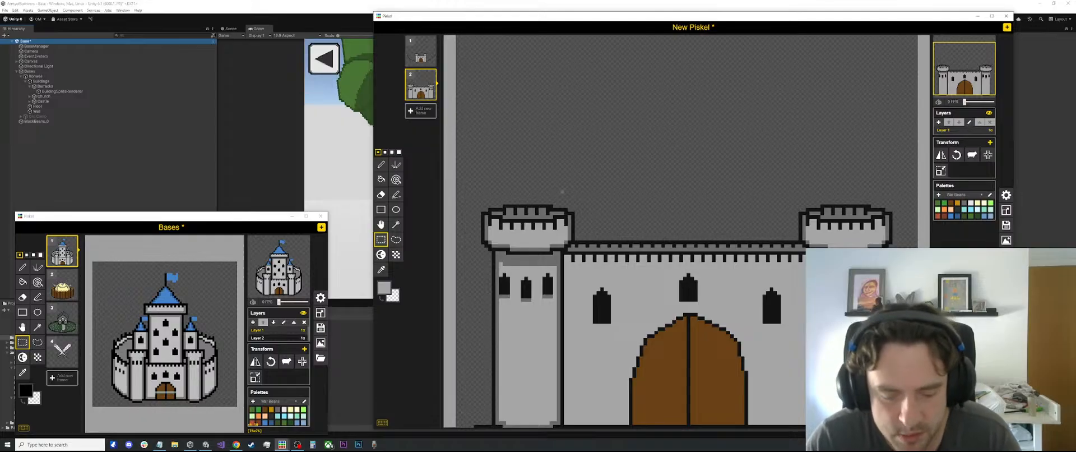
{"action": "key", "text": "l"}
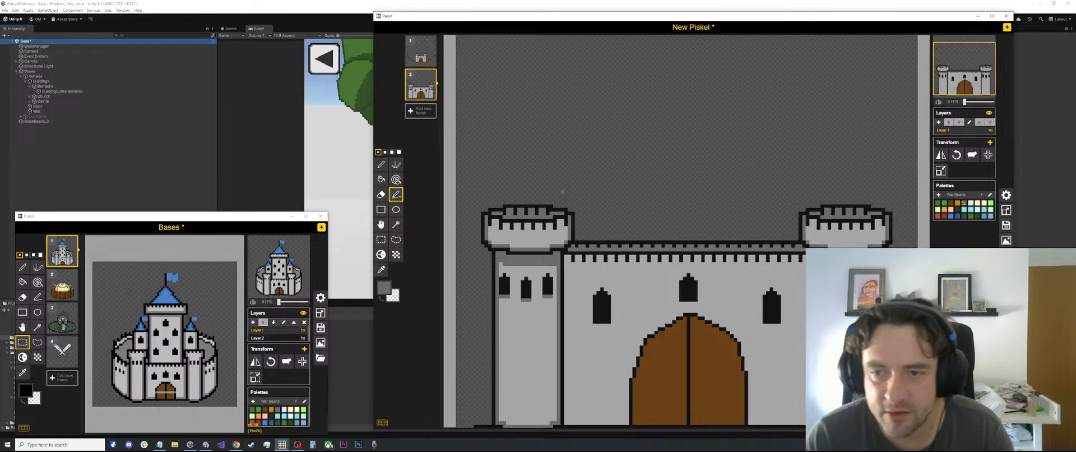
{"action": "key", "text": "o"}
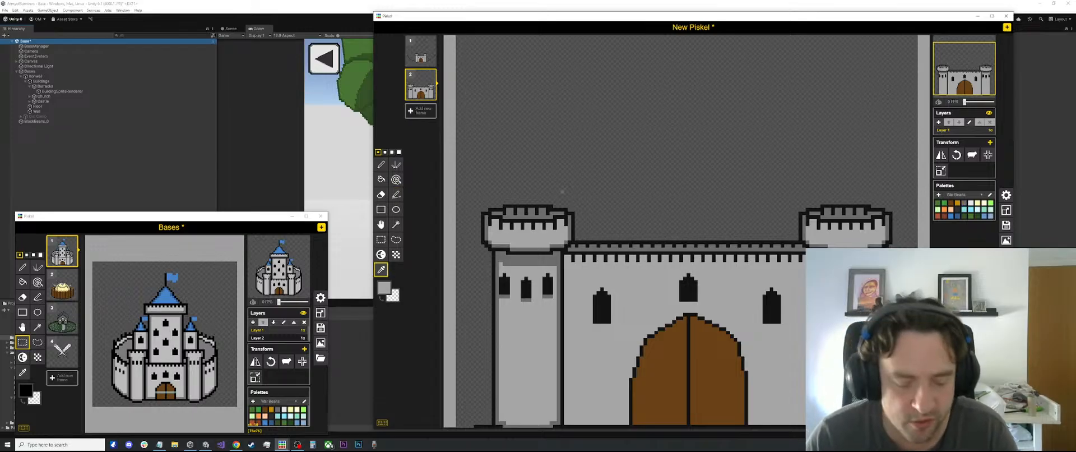
{"action": "key", "text": "b"}
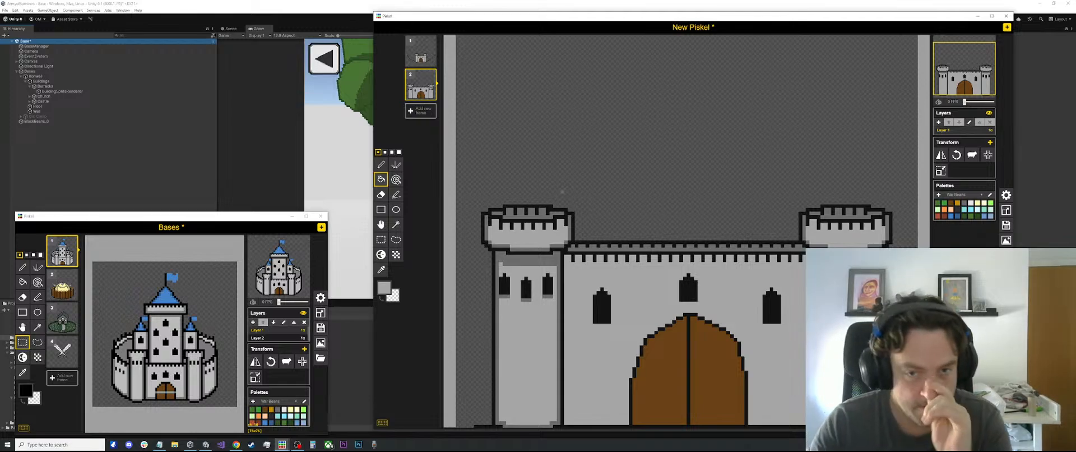
Pick the grey shade beneath the left tower's windows and pencil it into the shading under the tower's battlement
{"action": "scroll", "coordinate": [562, 191], "scroll_direction": "up", "scroll_amount": 2}
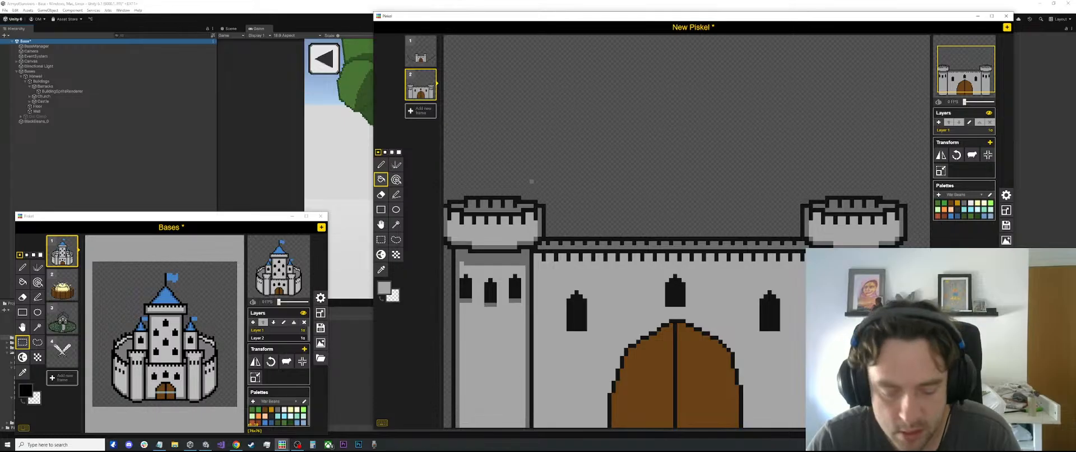
{"action": "key", "text": "o"}
{"action": "left_click", "coordinate": [514, 286]}
{"action": "key", "text": "p"}
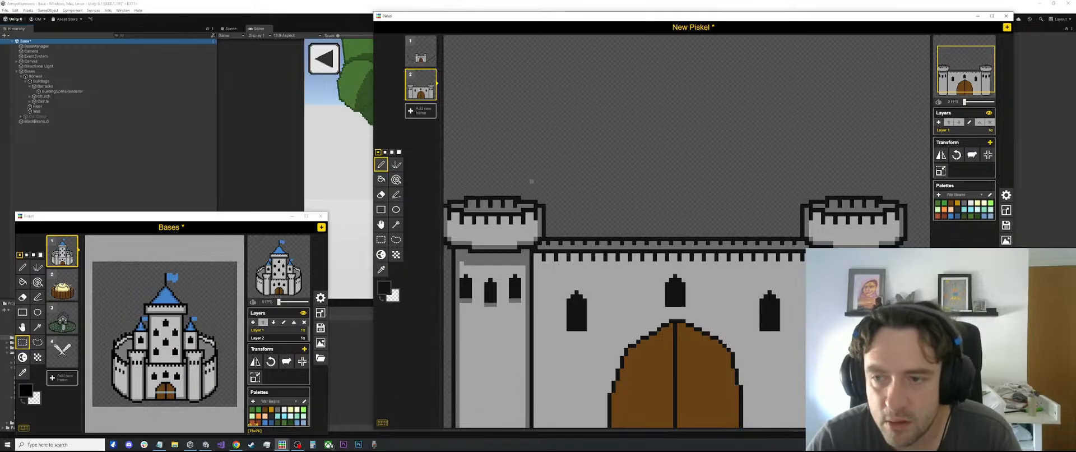
{"action": "key", "text": "o"}
{"action": "left_click", "coordinate": [515, 301]}
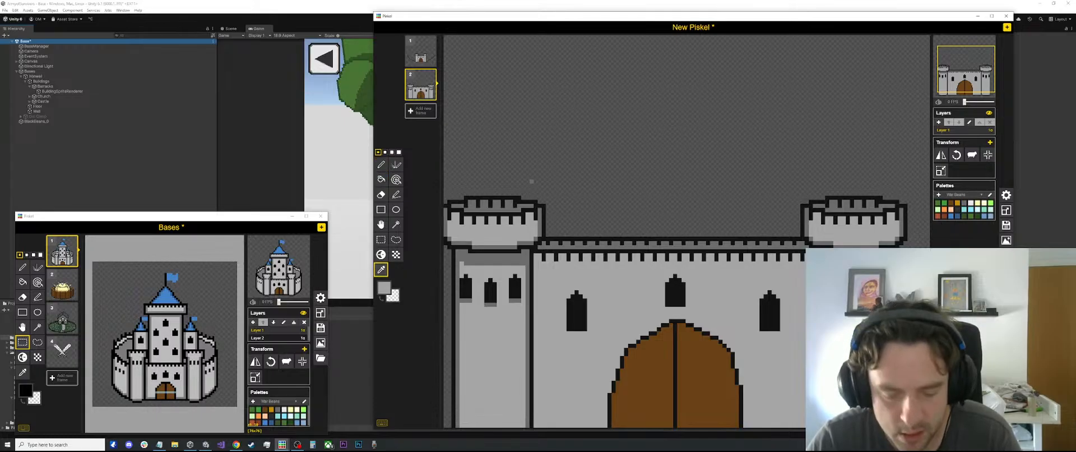
{"action": "key", "text": "p"}
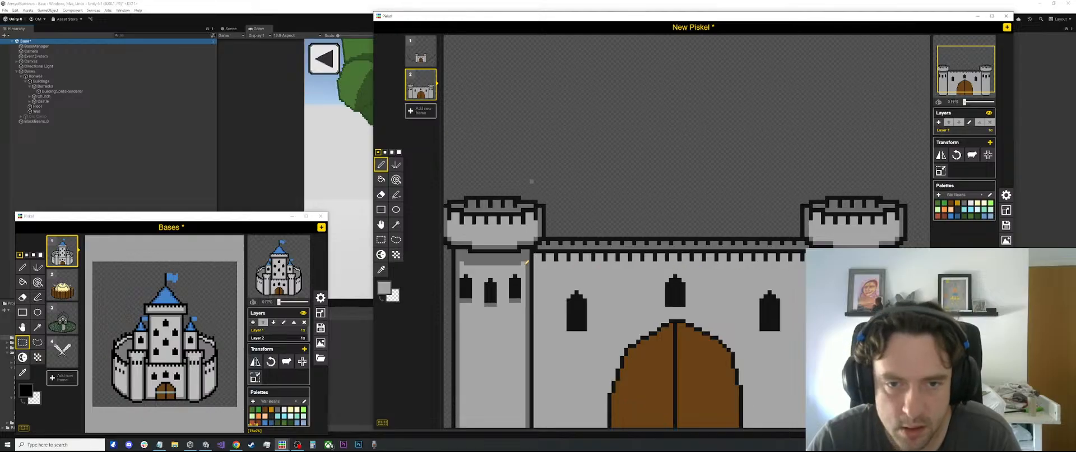
{"action": "scroll", "coordinate": [611, 217], "scroll_direction": "down", "scroll_amount": 3}
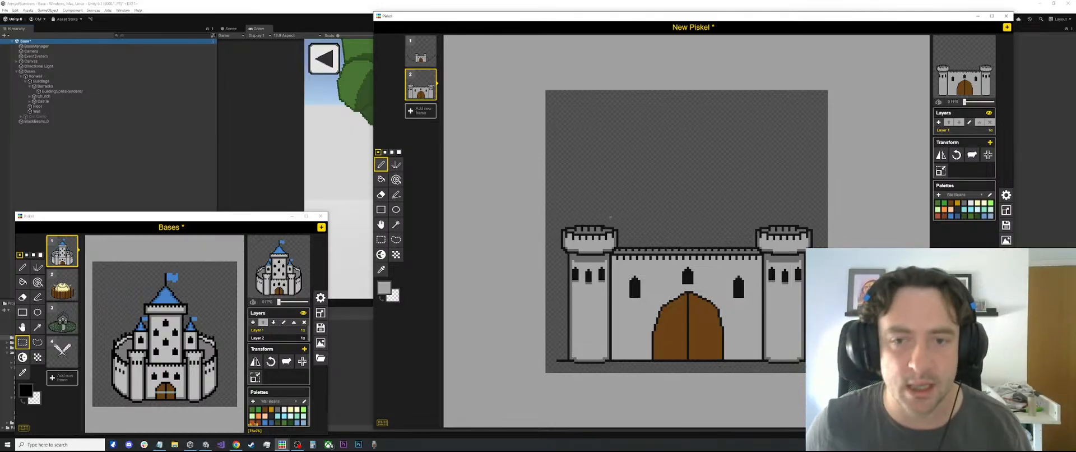
Shorten the two outer windows on the castle wall by moving their lower rows up
{"action": "scroll", "coordinate": [786, 259], "scroll_direction": "up", "scroll_amount": 2}
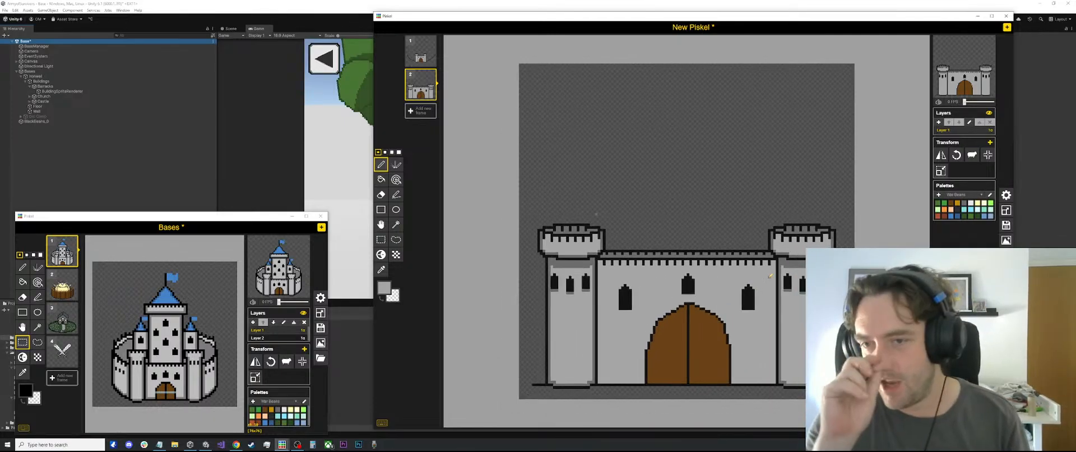
{"action": "scroll", "coordinate": [754, 290], "scroll_direction": "up", "scroll_amount": 2}
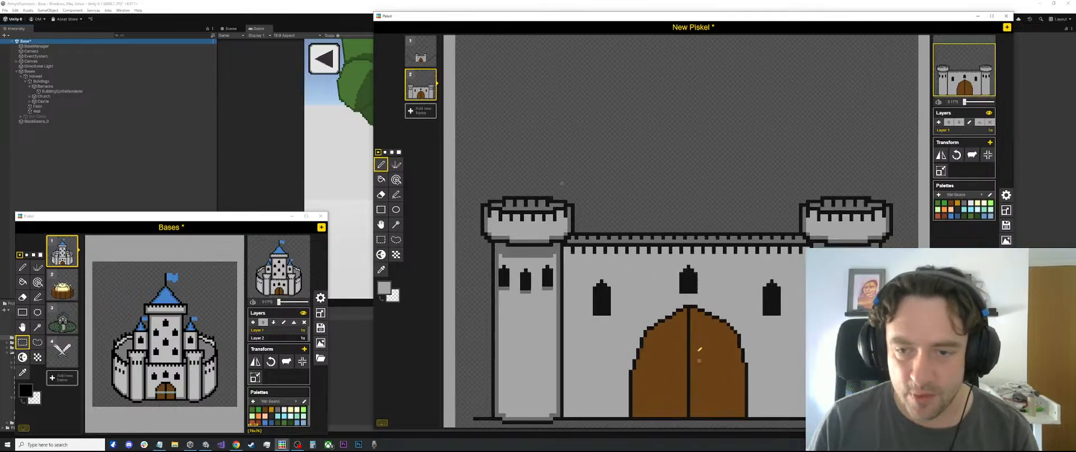
{"action": "key", "text": "s"}
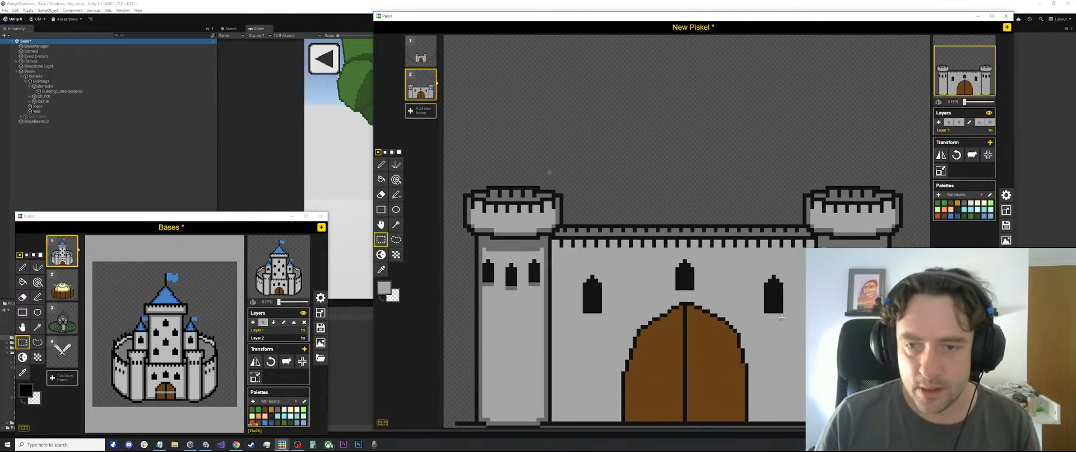
{"action": "mouse_move", "coordinate": [786, 320]}
{"action": "left_mouse_down"}
{"action": "mouse_move", "coordinate": [766, 303]}
{"action": "mouse_move", "coordinate": [777, 301]}
{"action": "left_mouse_up"}
{"action": "left_click", "coordinate": [796, 284]}
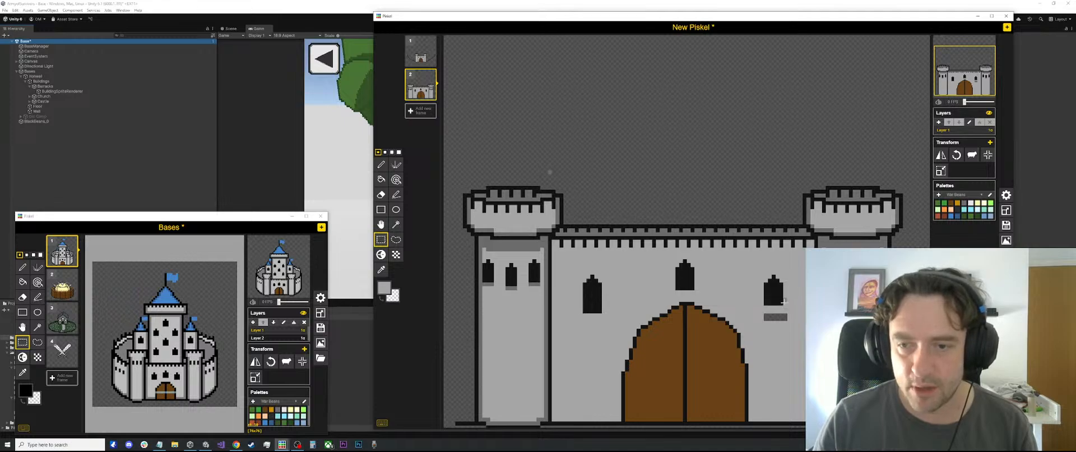
{"action": "mouse_move", "coordinate": [611, 318]}
{"action": "left_mouse_down"}
{"action": "mouse_move", "coordinate": [585, 307]}
{"action": "mouse_move", "coordinate": [606, 301]}
{"action": "left_mouse_up"}
{"action": "left_click", "coordinate": [628, 284]}
Fill the gaps left beneath the two outer wall windows with the wall's light grey
{"action": "key", "text": "o"}
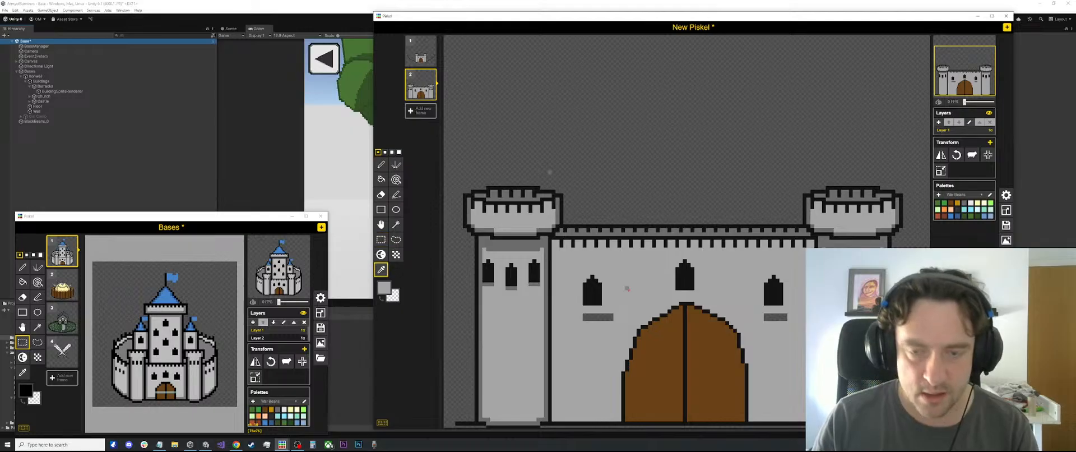
{"action": "key", "text": "p"}
{"action": "key", "text": "b"}
{"action": "left_click", "coordinate": [597, 316]}
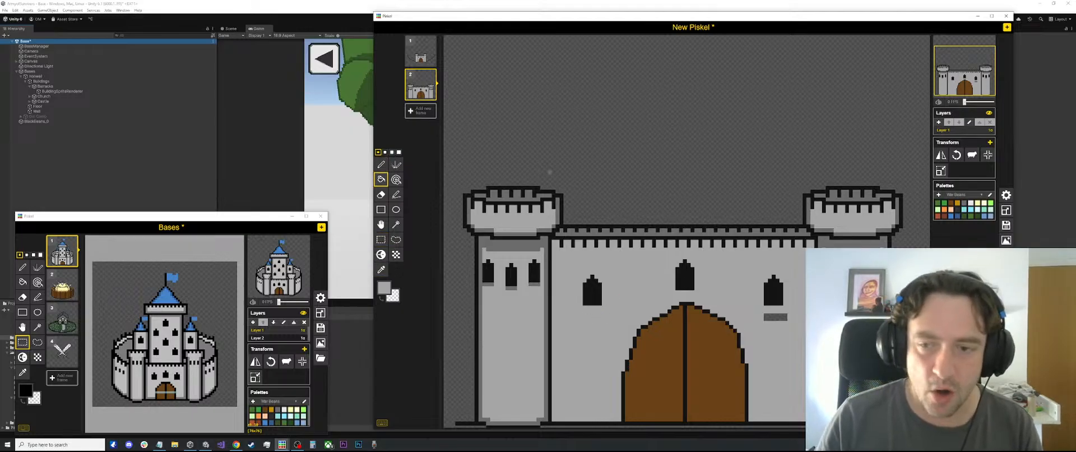
{"action": "left_click", "coordinate": [766, 317]}
Pick dark grey from the wall's battlements and pencil a one-pixel shadow row under each of the three wall windows
{"action": "scroll", "coordinate": [755, 312], "scroll_direction": "down", "scroll_amount": 1}
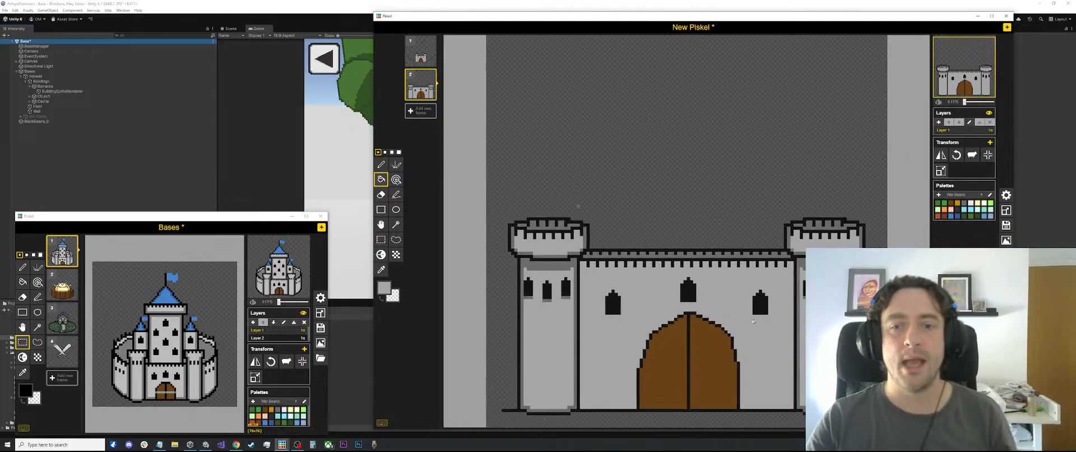
{"action": "scroll", "coordinate": [753, 321], "scroll_direction": "down", "scroll_amount": 2}
{"action": "scroll", "coordinate": [753, 321], "scroll_direction": "up", "scroll_amount": 2}
{"action": "key", "text": "o"}
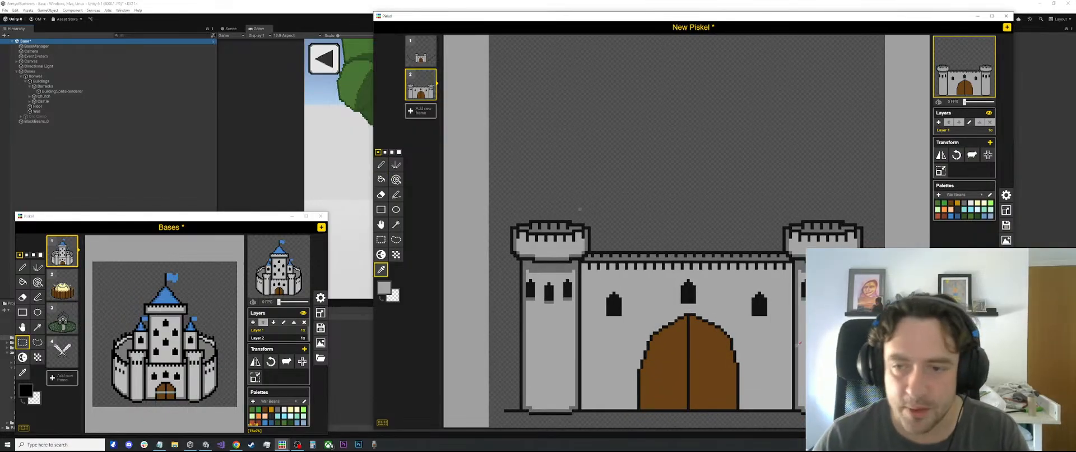
{"action": "scroll", "coordinate": [762, 282], "scroll_direction": "up", "scroll_amount": 3}
{"action": "left_click", "coordinate": [768, 246]}
{"action": "scroll", "coordinate": [765, 337], "scroll_direction": "up", "scroll_amount": 3}
{"action": "key", "text": "p"}
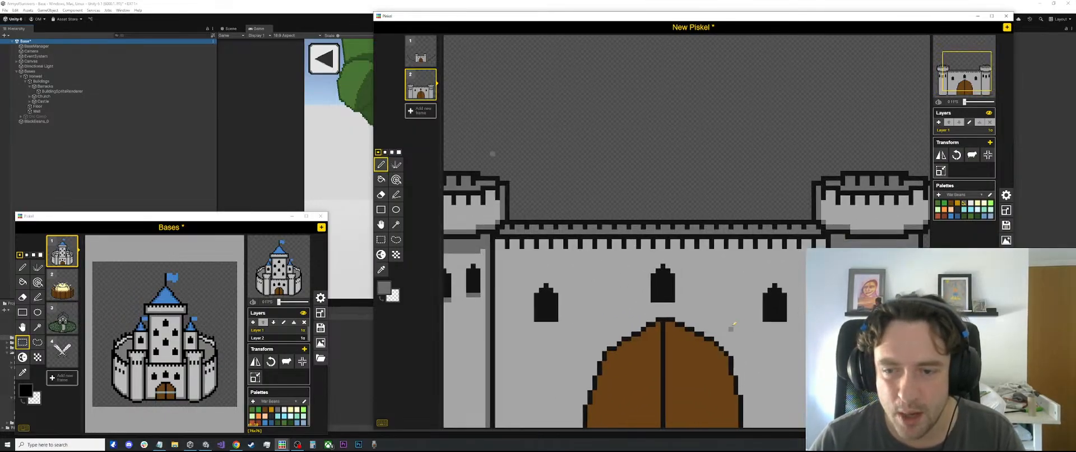
{"action": "left_click_drag", "start_coordinate": [765, 323], "coordinate": [785, 324]}
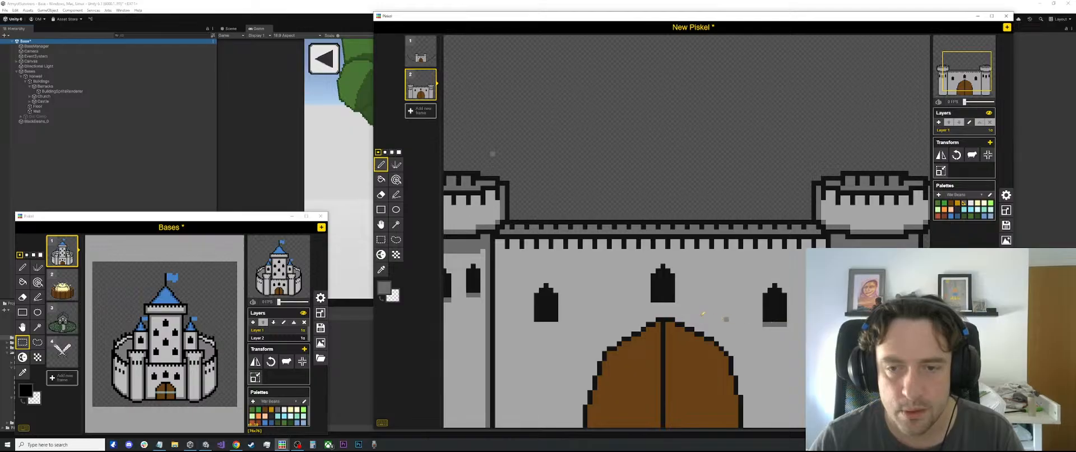
{"action": "mouse_move", "coordinate": [652, 303]}
{"action": "left_mouse_down"}
{"action": "mouse_move", "coordinate": [672, 302]}
{"action": "mouse_move", "coordinate": [651, 303]}
{"action": "left_mouse_up"}
{"action": "key", "text": "ctrl+z"}
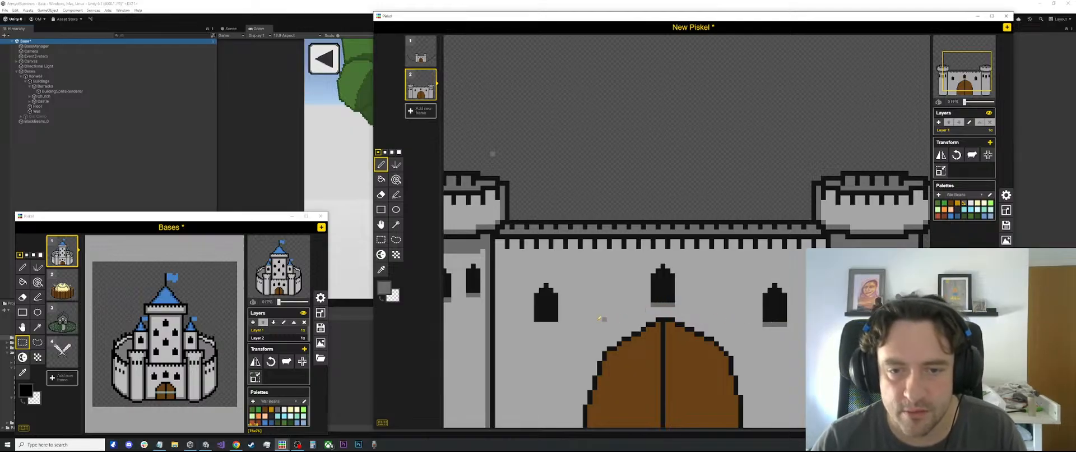
{"action": "left_click_drag", "start_coordinate": [557, 323], "coordinate": [539, 323]}
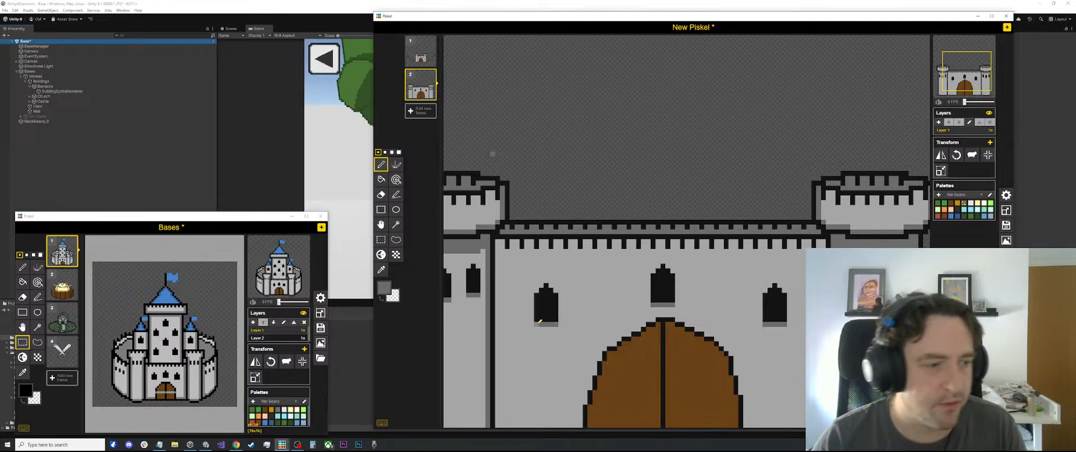
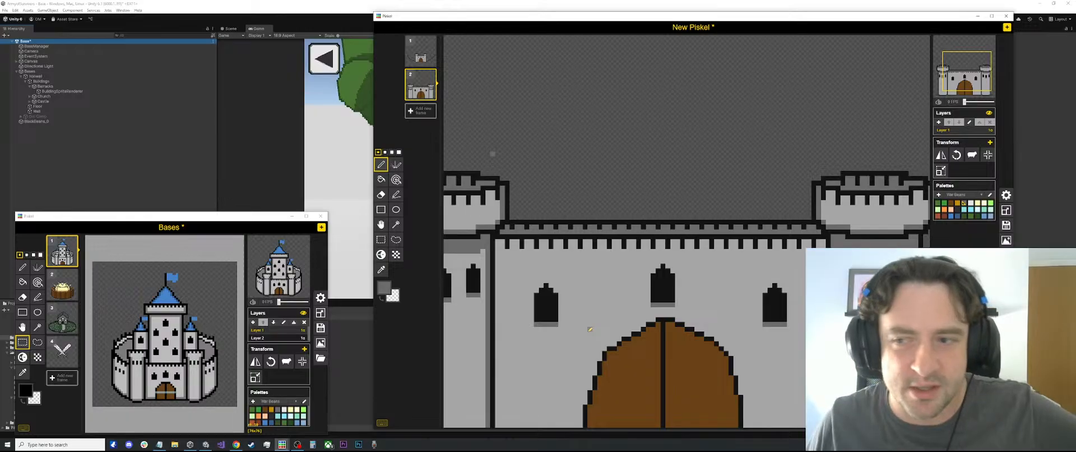
Try to reshape the middle wall window above the gate by selecting it and shifting its pixels
{"action": "scroll", "coordinate": [757, 232], "scroll_direction": "down", "scroll_amount": 3}
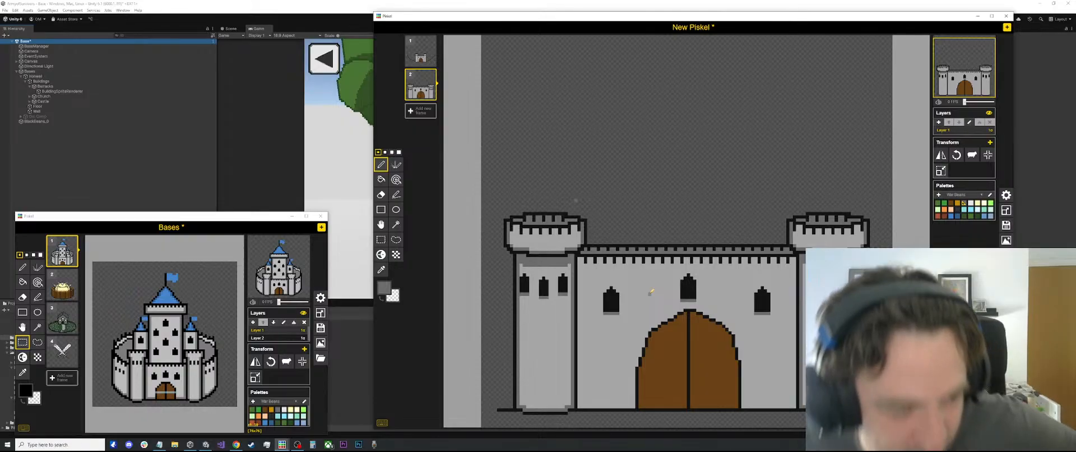
{"action": "left_click", "coordinate": [212, 316]}
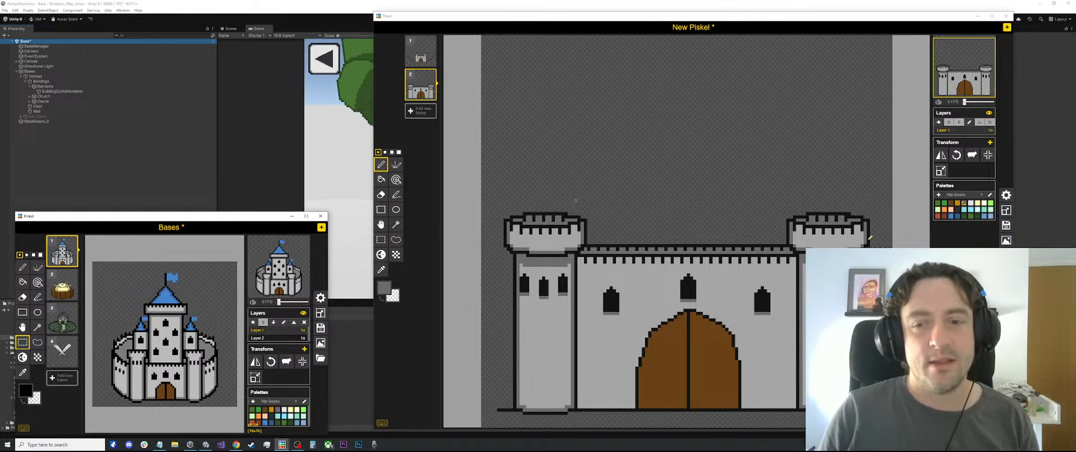
{"action": "scroll", "coordinate": [713, 277], "scroll_direction": "up", "scroll_amount": 2}
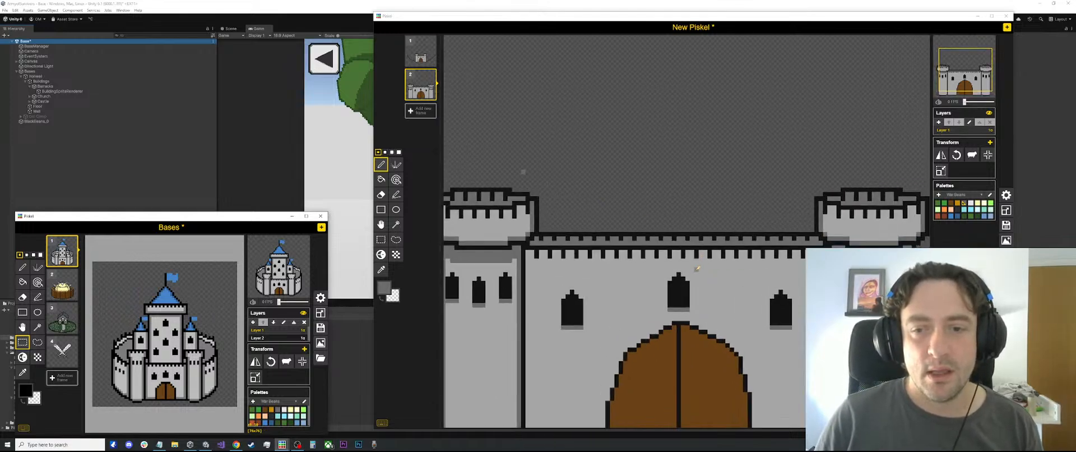
{"action": "left_click_drag", "start_coordinate": [697, 268], "coordinate": [661, 310]}
{"action": "key", "text": "ctrl+z"}
{"action": "key", "text": "s"}
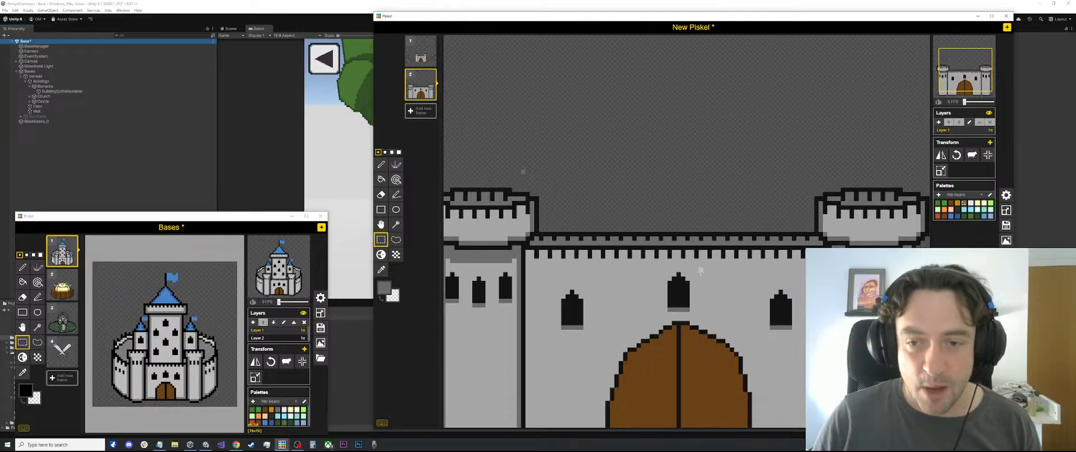
{"action": "left_click_drag", "start_coordinate": [702, 267], "coordinate": [659, 320]}
{"action": "left_click_drag", "start_coordinate": [703, 272], "coordinate": [679, 287]}
{"action": "left_click", "coordinate": [732, 194]}
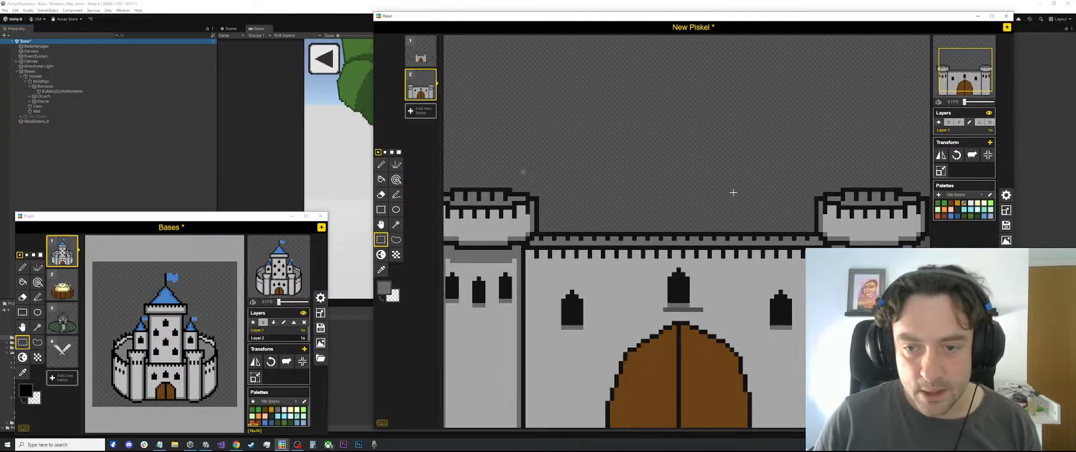
Pick the wall's light grey and fill the stray shadow pixels beneath the middle wall window
{"action": "key", "text": "o"}
{"action": "left_click", "coordinate": [720, 259]}
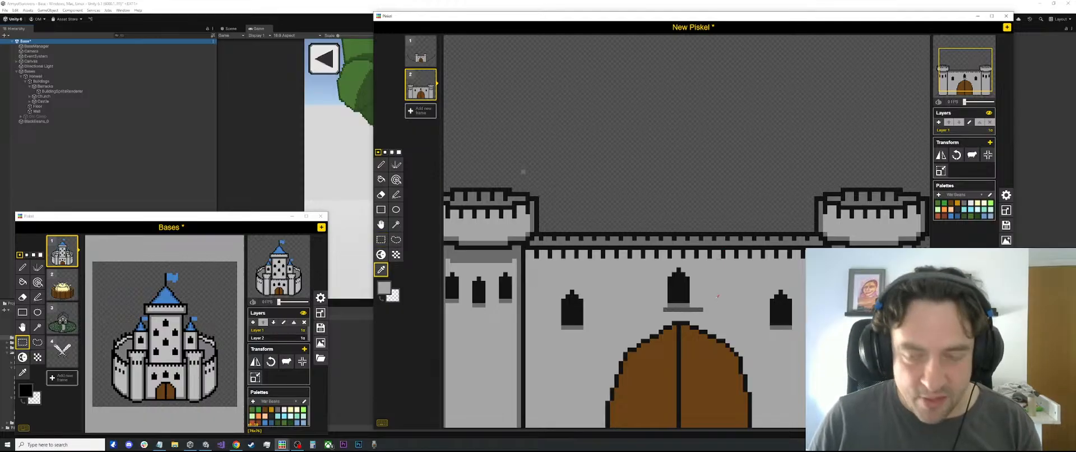
{"action": "key", "text": "b"}
{"action": "left_click", "coordinate": [695, 308]}
{"action": "scroll", "coordinate": [701, 310], "scroll_direction": "down", "scroll_amount": 1}
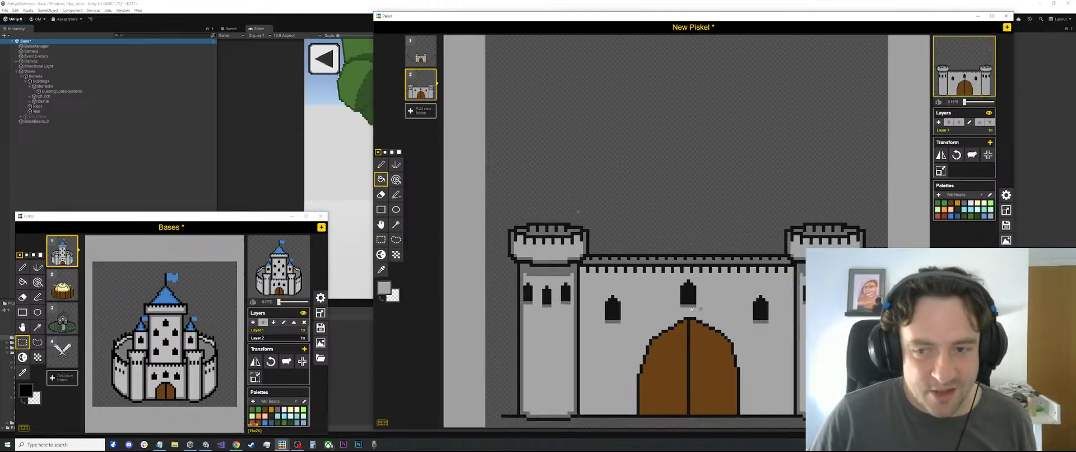
{"action": "scroll", "coordinate": [702, 313], "scroll_direction": "up", "scroll_amount": 1}
{"action": "scroll", "coordinate": [695, 308], "scroll_direction": "down", "scroll_amount": 2}
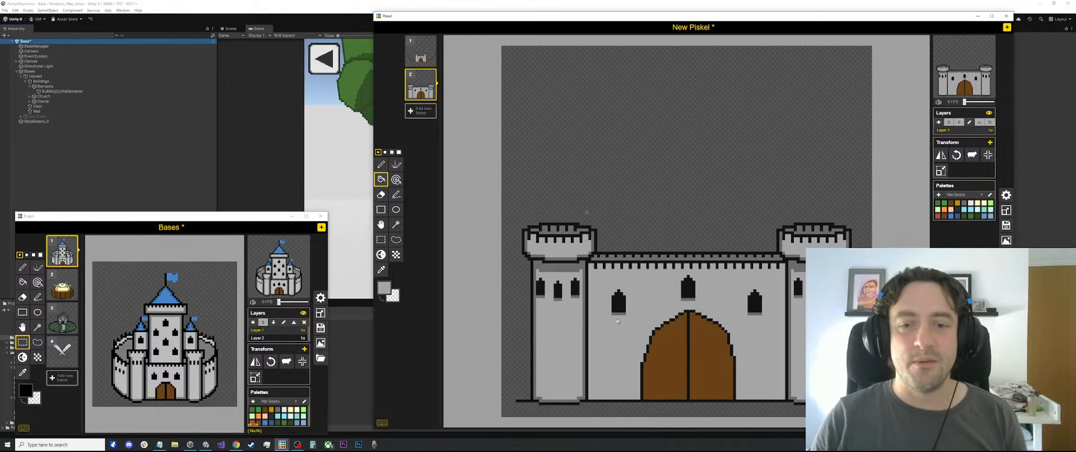
Pick black from the middle window and widen the three wall windows and their shadows using copied and pasted window sections
{"action": "scroll", "coordinate": [677, 297], "scroll_direction": "up", "scroll_amount": 1}
{"action": "key", "text": "o"}
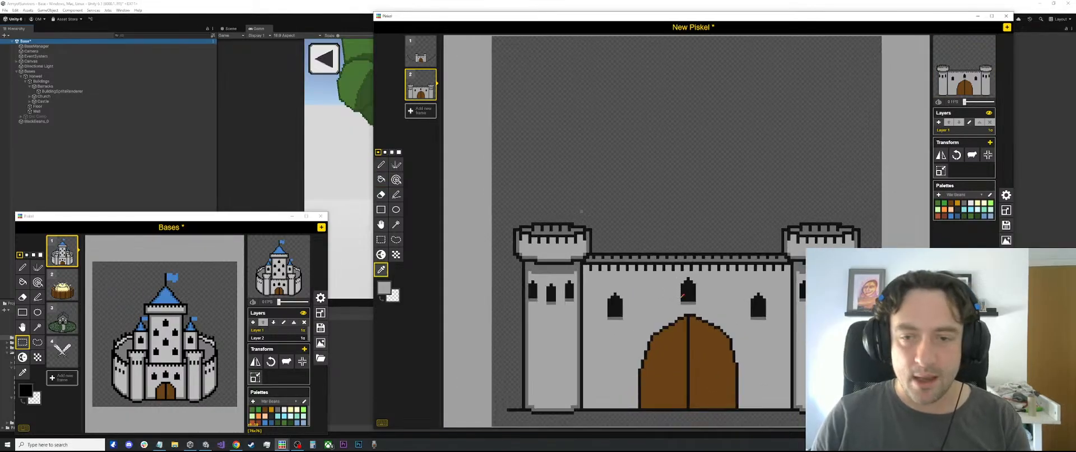
{"action": "scroll", "coordinate": [680, 296], "scroll_direction": "up", "scroll_amount": 1}
{"action": "left_click", "coordinate": [692, 290]}
{"action": "key", "text": "s"}
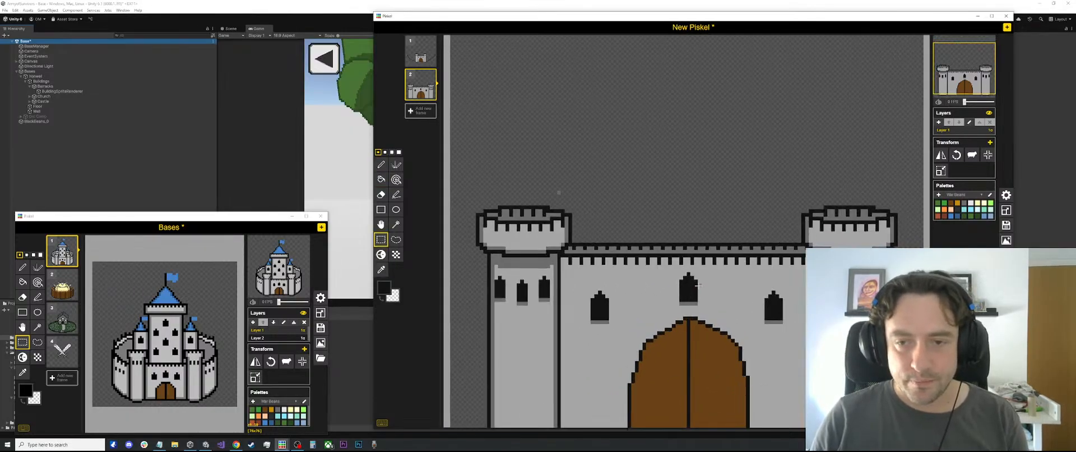
{"action": "left_click_drag", "start_coordinate": [695, 285], "coordinate": [785, 308]}
{"action": "key", "text": "ctrl+c"}
{"action": "key", "text": "ctrl+v"}
{"action": "key", "text": "ctrl+v"}
{"action": "key", "text": "ctrl+v"}
{"action": "key", "text": "ctrl+v"}
{"action": "key", "text": "ctrl+v"}
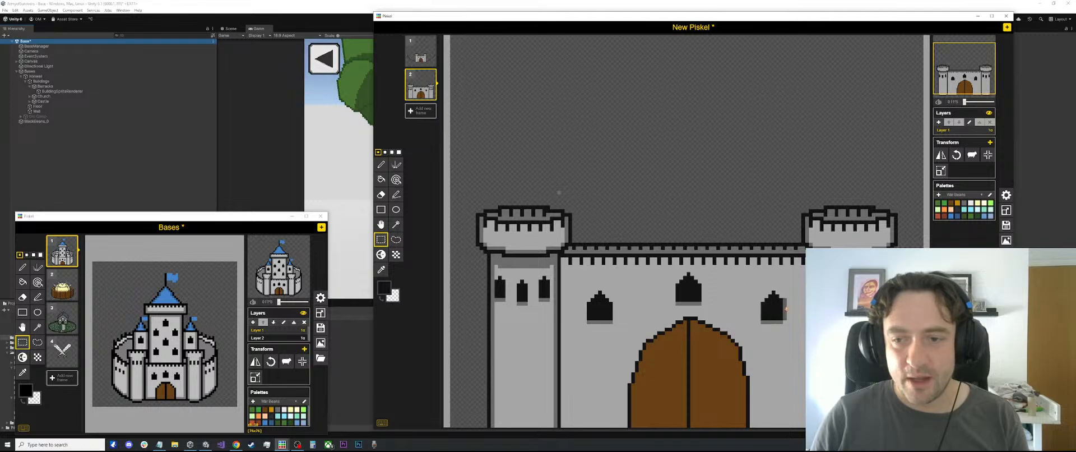
{"action": "scroll", "coordinate": [764, 210], "scroll_direction": "down", "scroll_amount": 3}
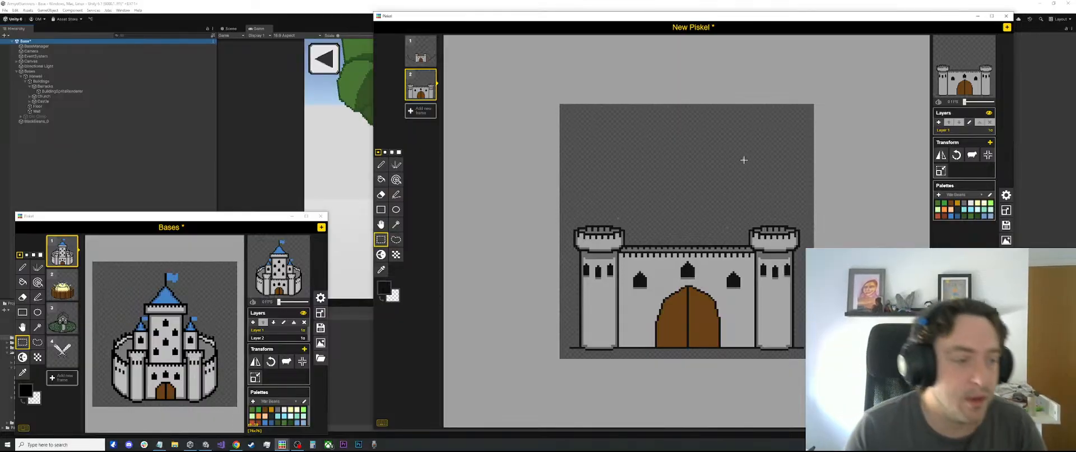
Select and delete the leftover black ground line sticking out beyond the base of both towers
{"action": "middle_click", "coordinate": [691, 133]}
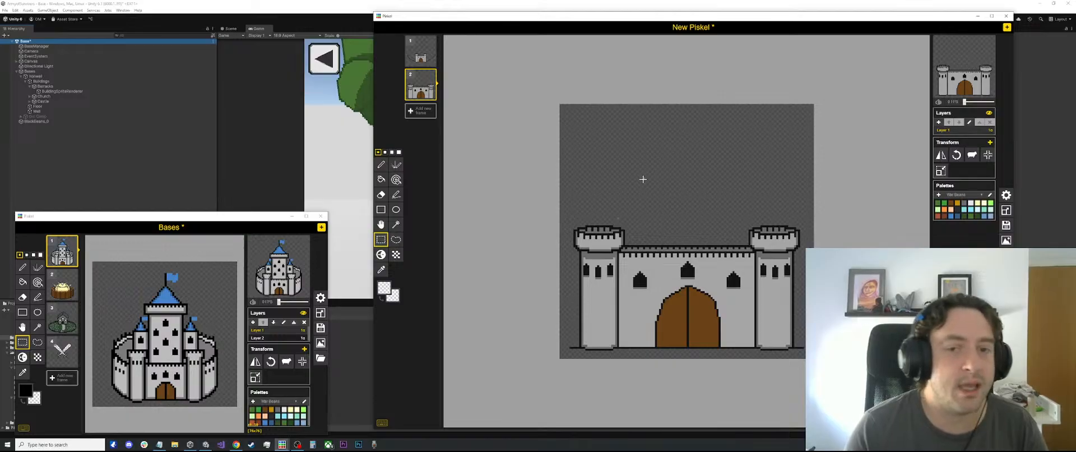
{"action": "key", "text": "l"}
{"action": "key", "text": "s"}
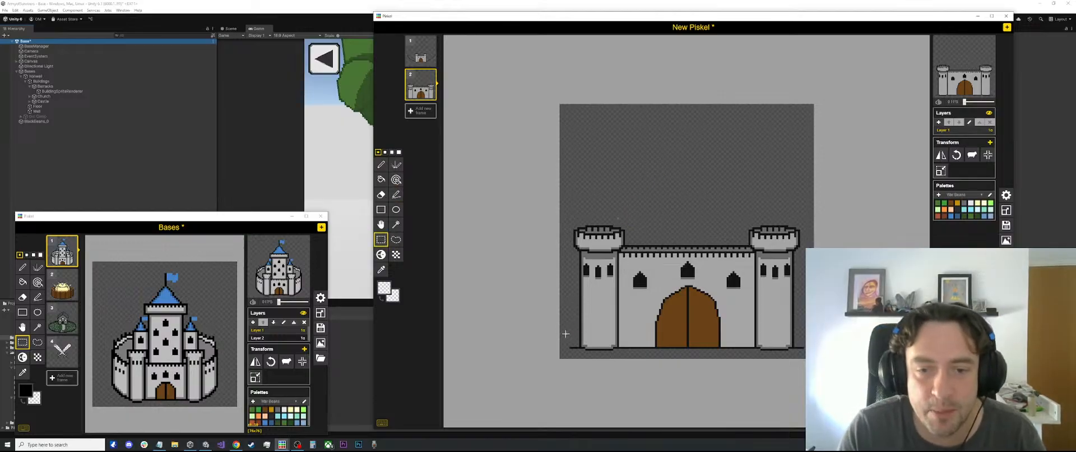
{"action": "left_click_drag", "start_coordinate": [565, 333], "coordinate": [577, 351]}
{"action": "key", "text": "Delete"}
{"action": "left_click_drag", "start_coordinate": [810, 331], "coordinate": [796, 353]}
{"action": "key", "text": "Delete"}
{"action": "left_click", "coordinate": [805, 318]}
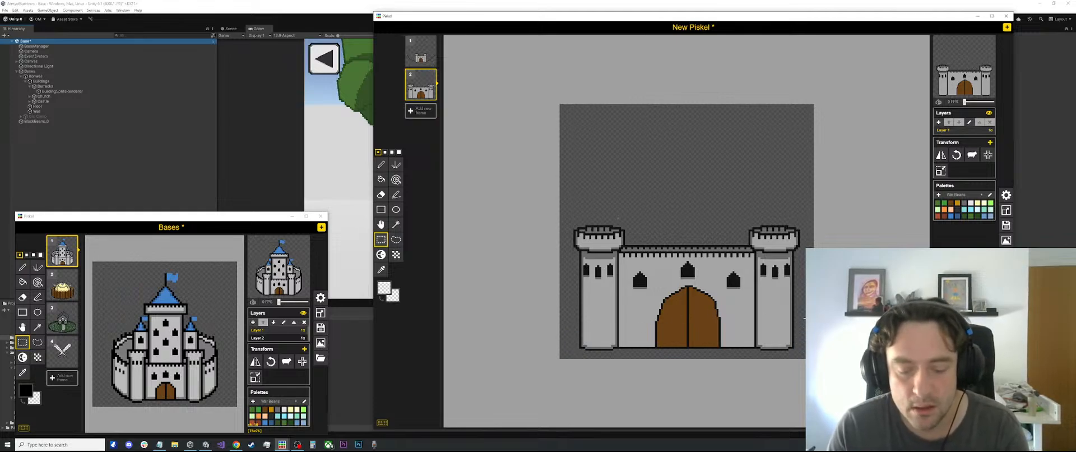
Pick black from the tower outline and draw outward-slanting wall lines rising from the base of both towers
{"action": "key", "text": "l"}
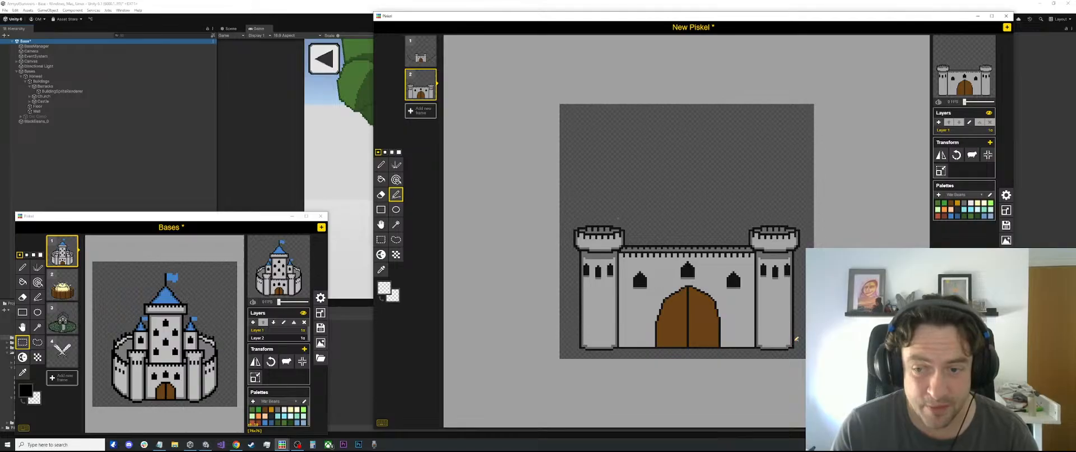
{"action": "key", "text": "o"}
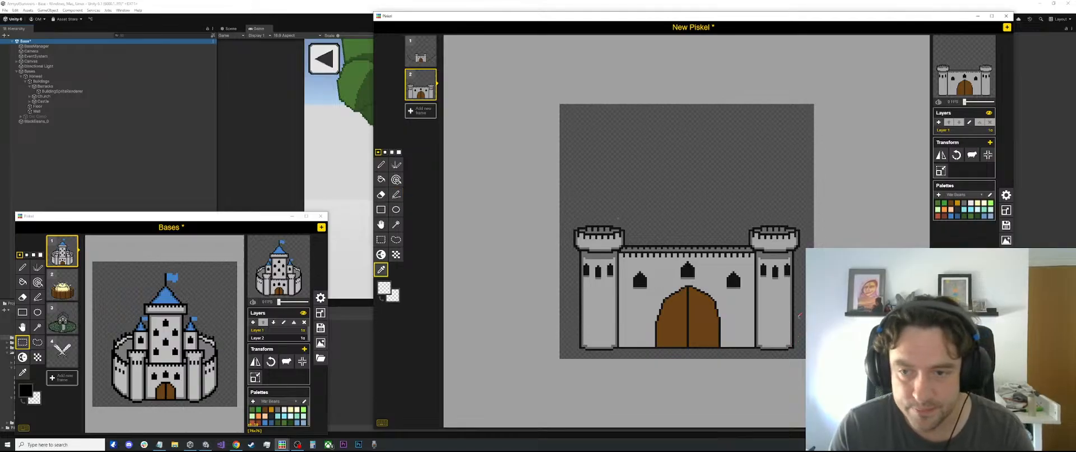
{"action": "left_click", "coordinate": [795, 317]}
{"action": "key", "text": "l"}
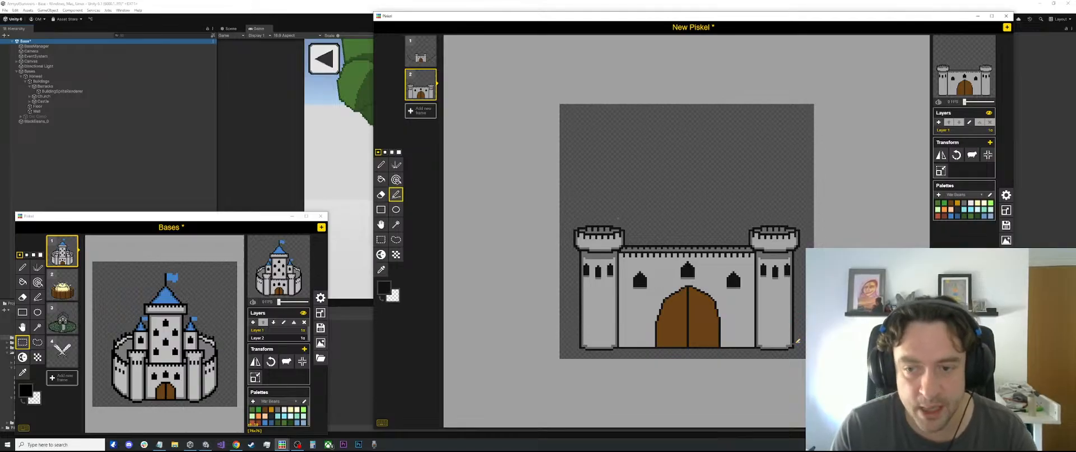
{"action": "left_click_drag", "start_coordinate": [799, 338], "coordinate": [803, 308]}
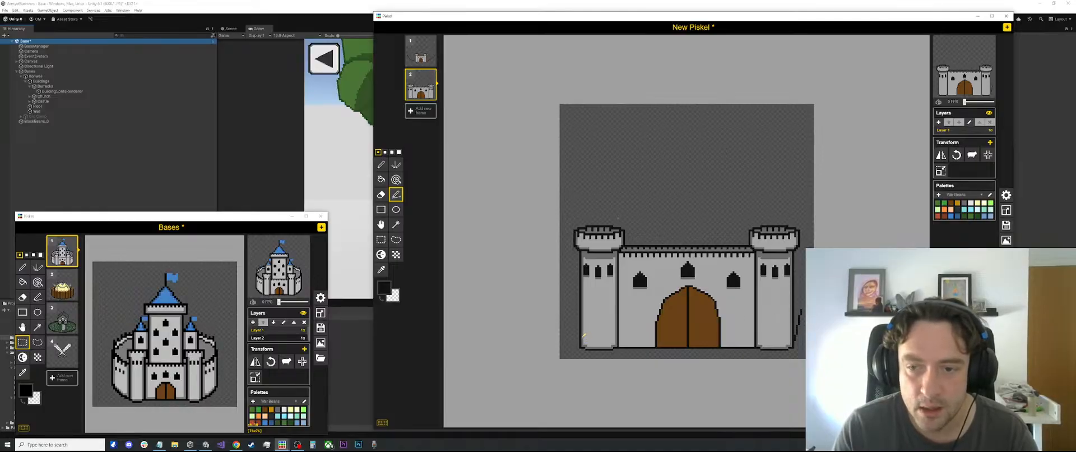
{"action": "left_click_drag", "start_coordinate": [580, 338], "coordinate": [574, 309]}
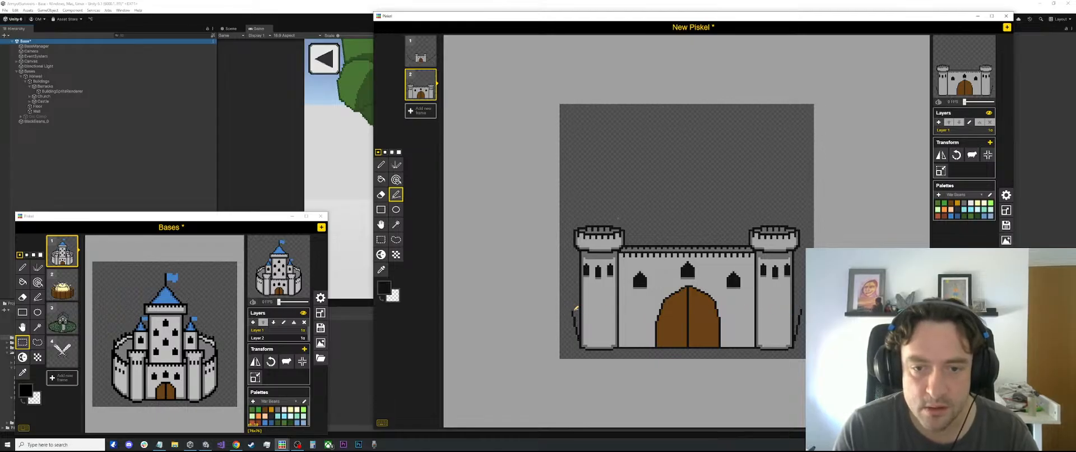
{"action": "mouse_move", "coordinate": [574, 308]}
{"action": "left_mouse_down"}
{"action": "mouse_move", "coordinate": [568, 231]}
{"action": "mouse_move", "coordinate": [568, 242]}
{"action": "left_mouse_up"}
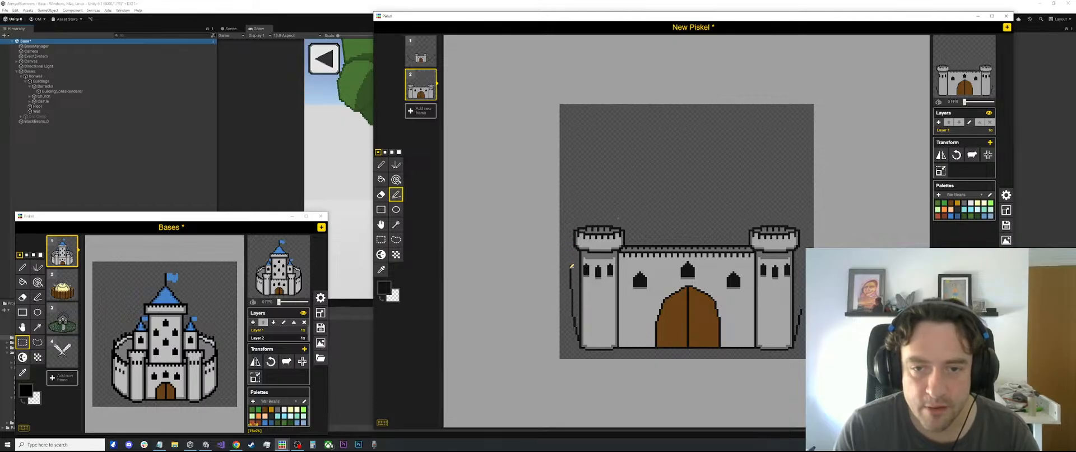
{"action": "left_click_drag", "start_coordinate": [568, 293], "coordinate": [572, 265]}
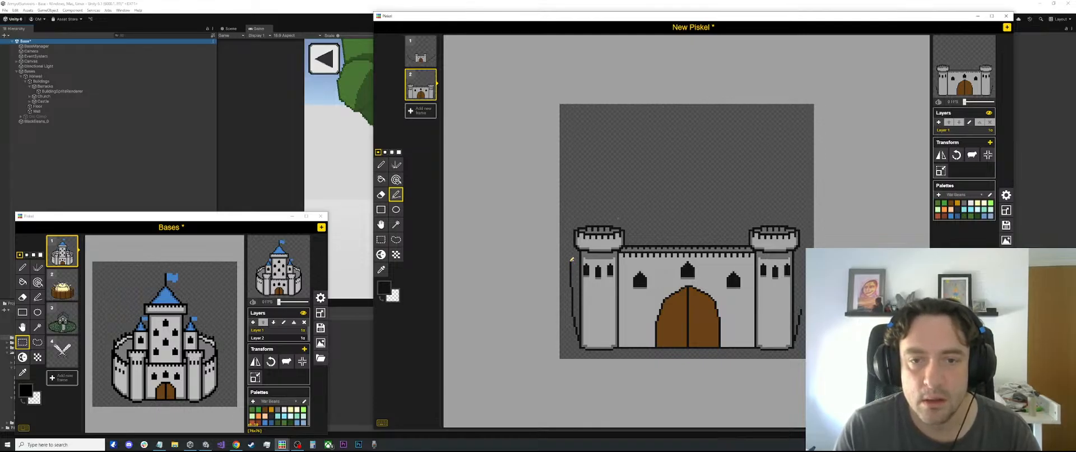
{"action": "left_click_drag", "start_coordinate": [570, 261], "coordinate": [569, 260]}
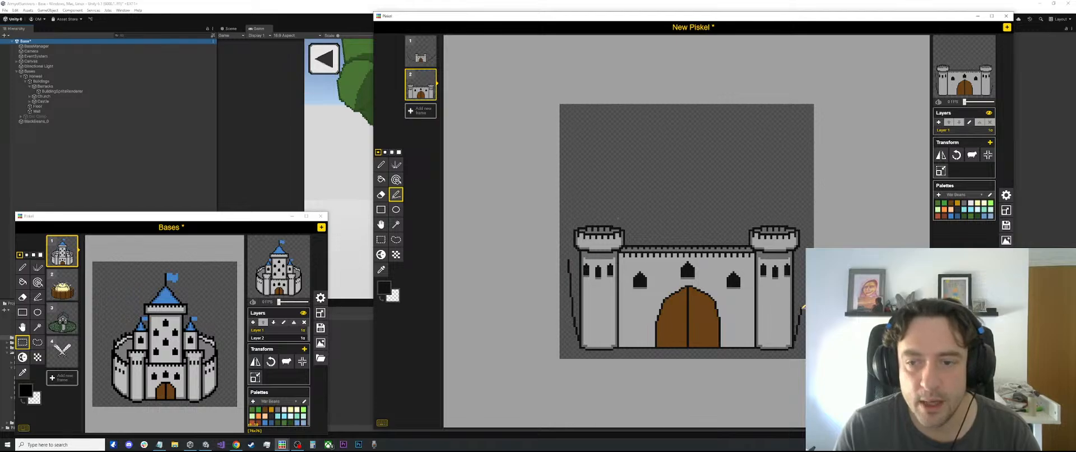
{"action": "left_click_drag", "start_coordinate": [802, 307], "coordinate": [803, 257]}
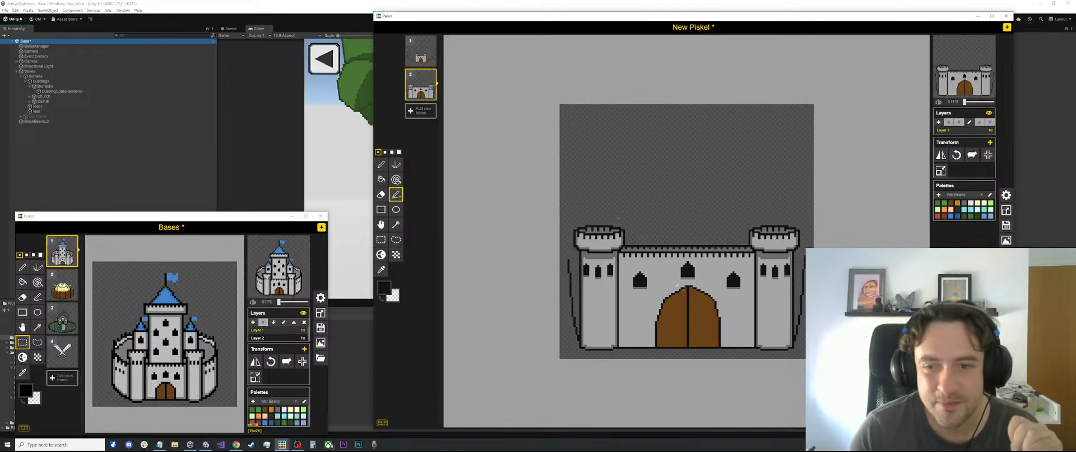
Try a long stroke rising from the top of the slanted line beside the left tower, and undo it
{"action": "scroll", "coordinate": [605, 240], "scroll_direction": "up", "scroll_amount": 1}
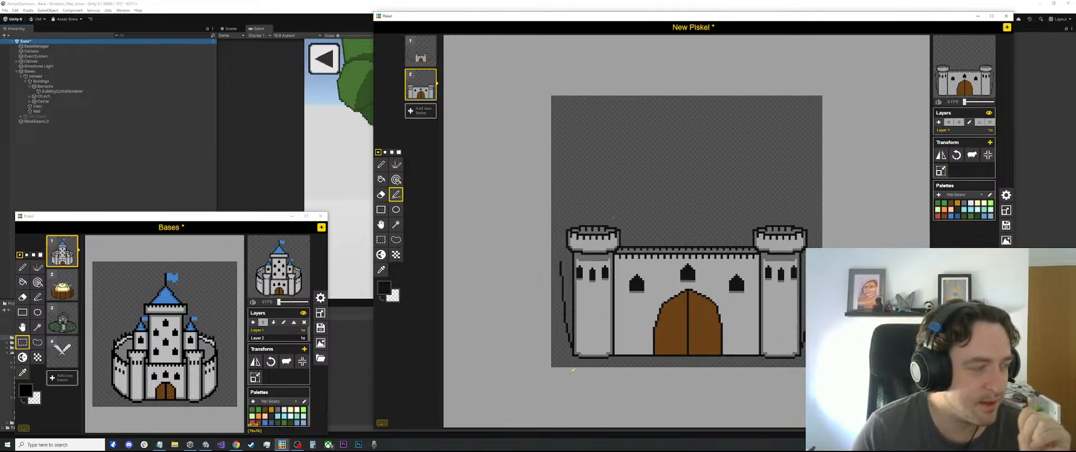
{"action": "scroll", "coordinate": [589, 402], "scroll_direction": "up", "scroll_amount": 1}
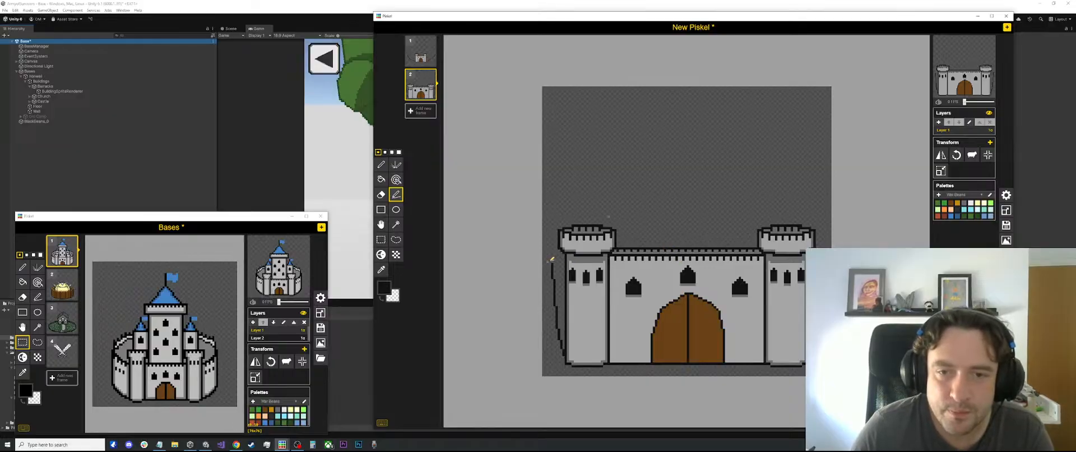
{"action": "left_click_drag", "start_coordinate": [554, 261], "coordinate": [570, 163]}
{"action": "key", "text": "ctrl+z"}
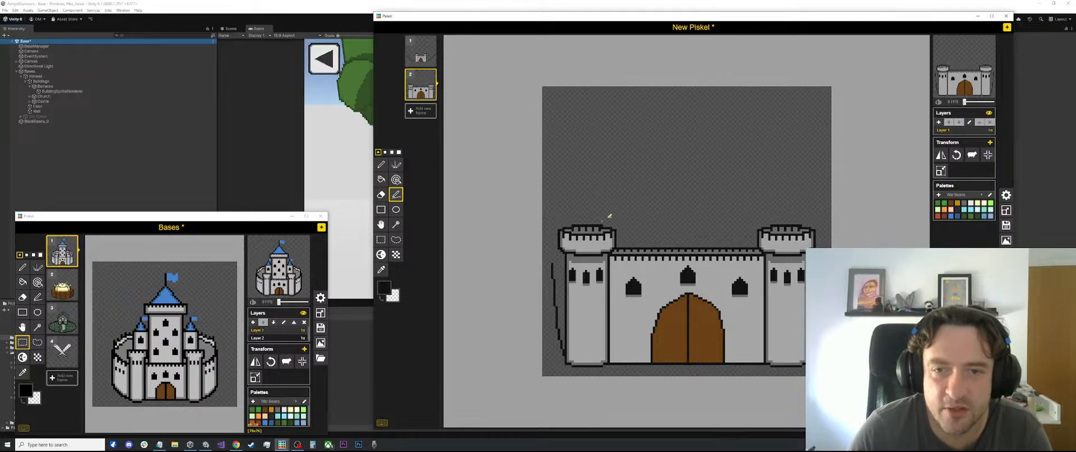
Select and delete the slanted black outlines drawn outside the castle's towers
{"action": "scroll", "coordinate": [610, 215], "scroll_direction": "up", "scroll_amount": 2}
{"action": "key", "text": "e"}
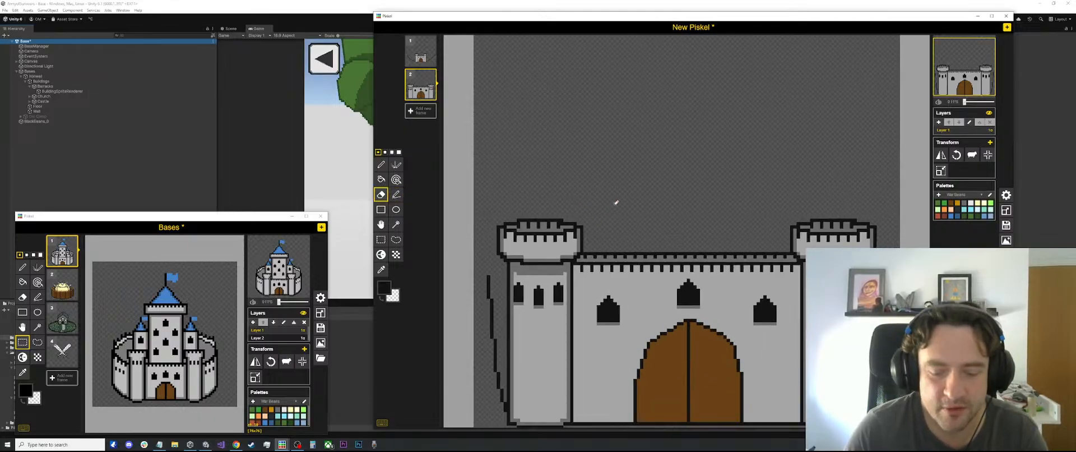
{"action": "scroll", "coordinate": [621, 209], "scroll_direction": "down", "scroll_amount": 2}
{"action": "key", "text": "p"}
{"action": "key", "text": "l"}
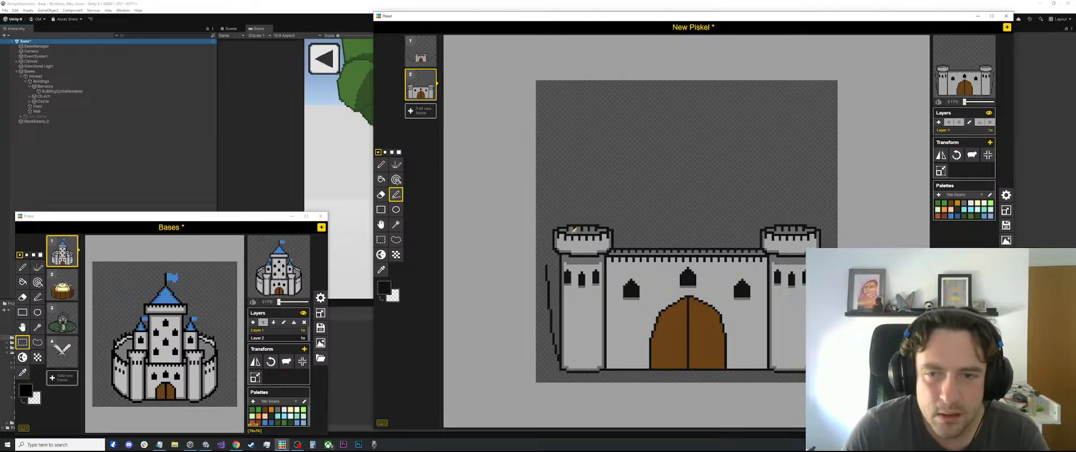
{"action": "key", "text": "s"}
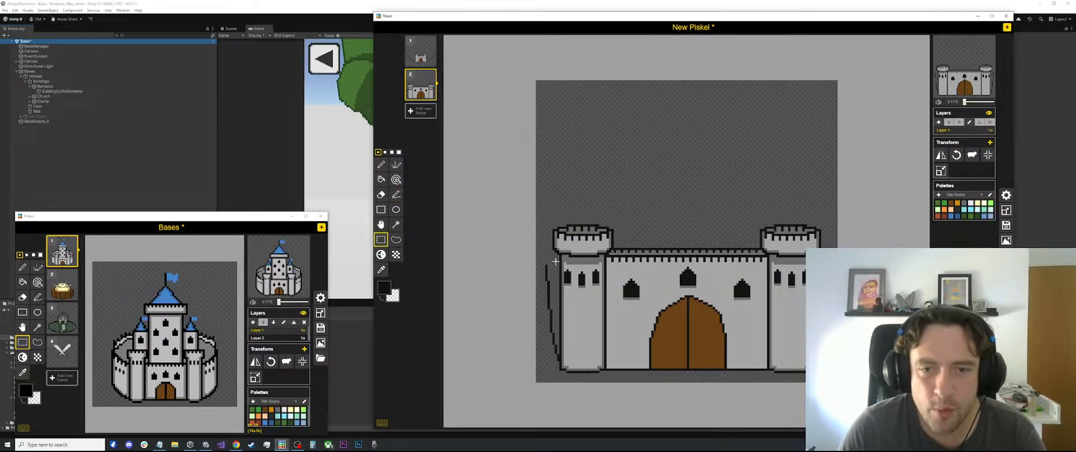
{"action": "left_click_drag", "start_coordinate": [559, 260], "coordinate": [539, 377]}
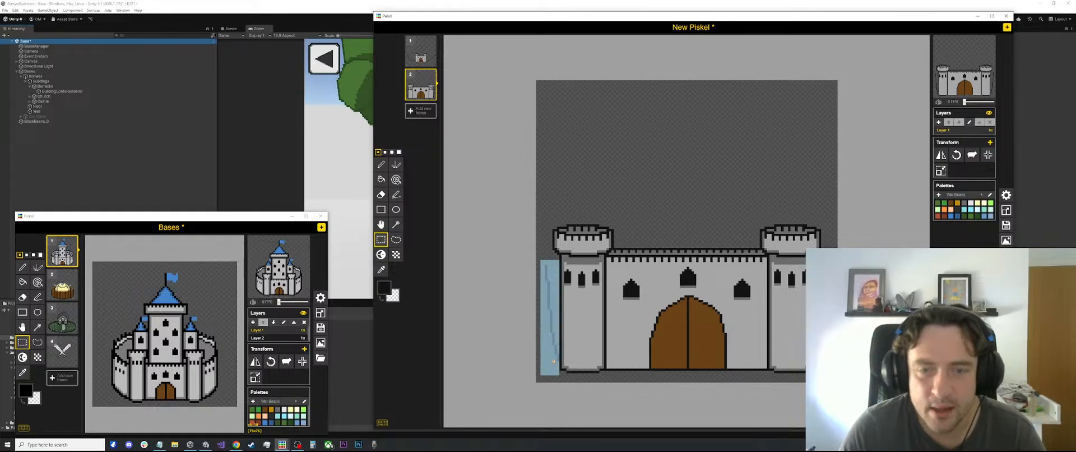
{"action": "key", "text": "Delete"}
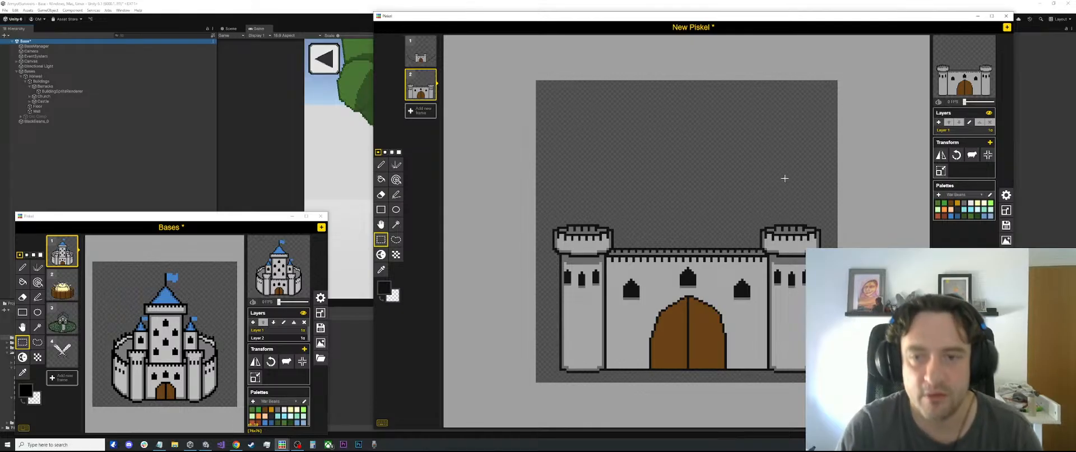
{"action": "scroll", "coordinate": [770, 199], "scroll_direction": "down", "scroll_amount": 1}
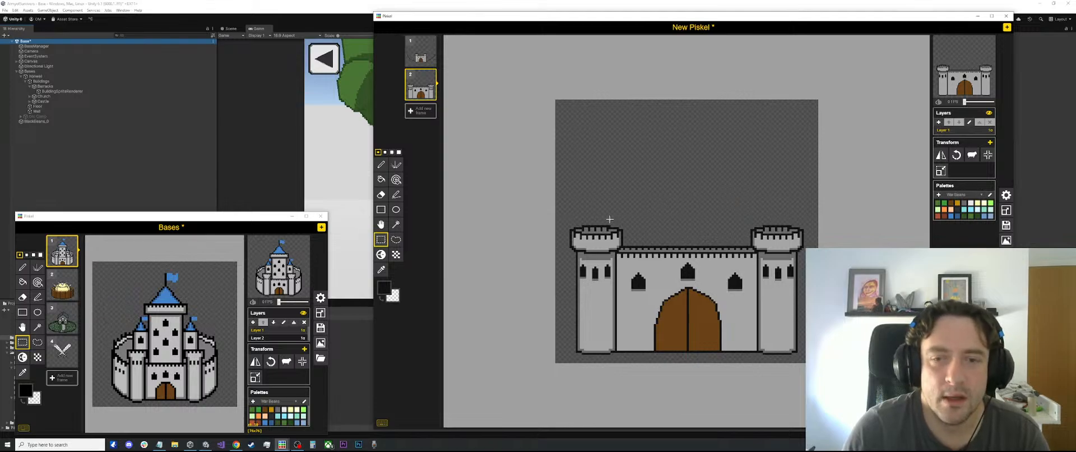
{"action": "scroll", "coordinate": [610, 219], "scroll_direction": "up", "scroll_amount": 1}
{"action": "key", "text": "l"}
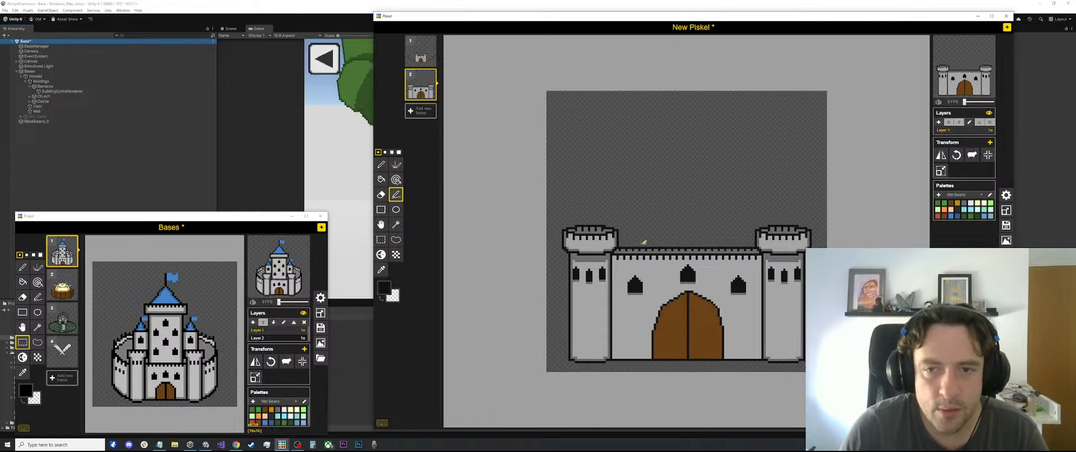
{"action": "scroll", "coordinate": [641, 242], "scroll_direction": "up", "scroll_amount": 1}
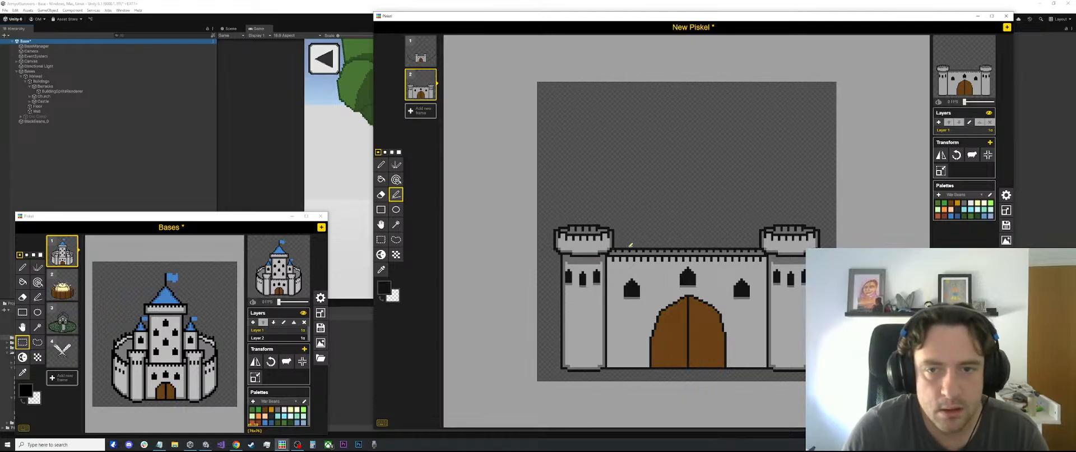
Draw two tall vertical black lines rising from the front wall's top as the central keep's sides, and shift one slightly inward
{"action": "left_click_drag", "start_coordinate": [630, 244], "coordinate": [631, 149]}
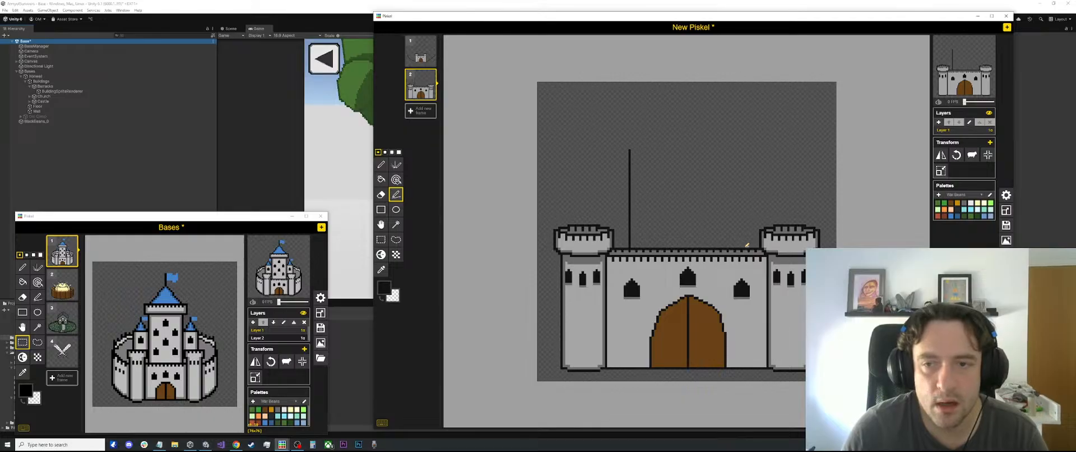
{"action": "left_click_drag", "start_coordinate": [747, 245], "coordinate": [747, 149]}
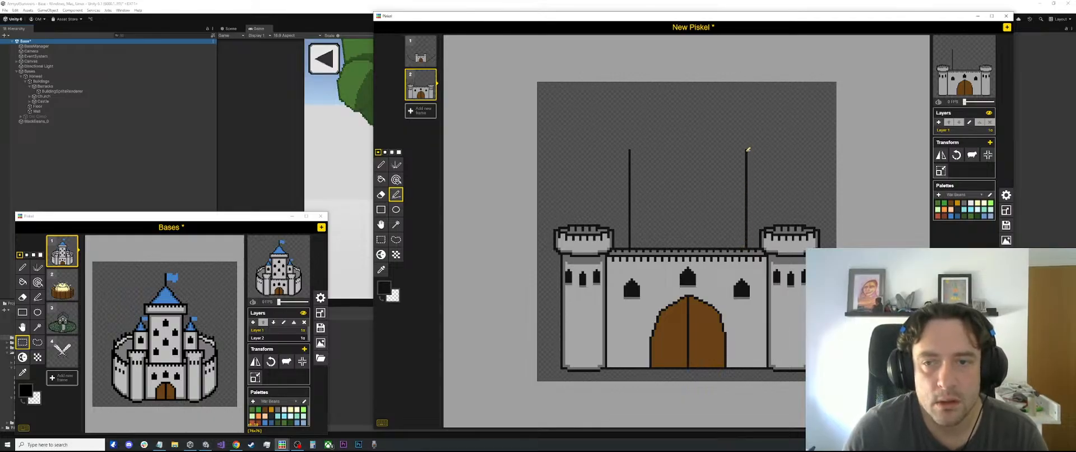
{"action": "scroll", "coordinate": [619, 239], "scroll_direction": "up", "scroll_amount": 1}
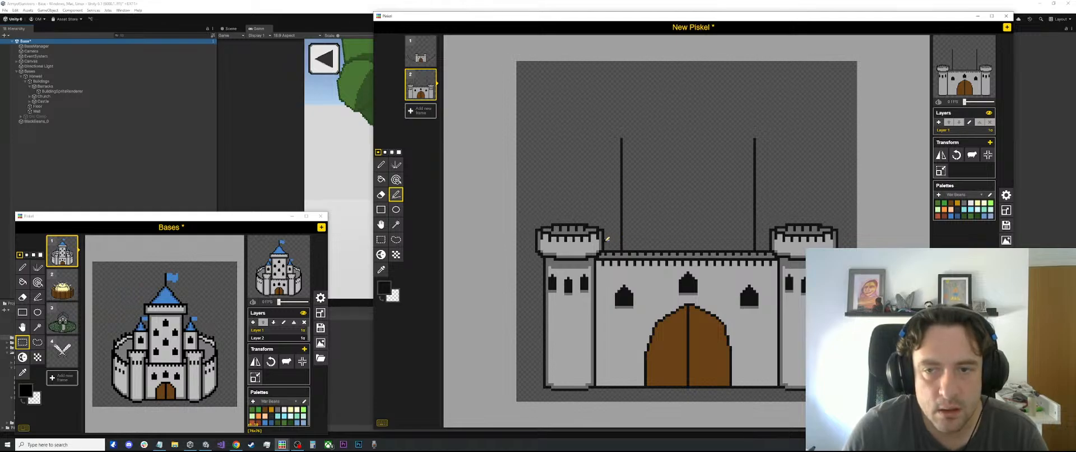
{"action": "key", "text": "s"}
{"action": "left_click_drag", "start_coordinate": [772, 122], "coordinate": [734, 246]}
{"action": "left_click", "coordinate": [795, 153]}
{"action": "left_click_drag", "start_coordinate": [767, 120], "coordinate": [733, 248]}
{"action": "left_click_drag", "start_coordinate": [751, 201], "coordinate": [748, 201]}
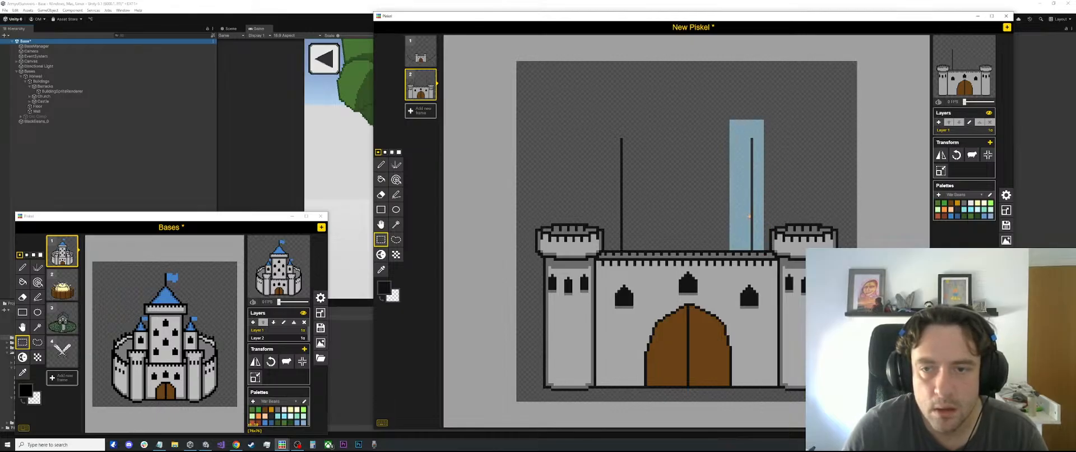
{"action": "left_click", "coordinate": [809, 179]}
Examine the central keep, its roof and its battlements on the smaller reference castle in the Bases drawing
{"action": "scroll", "coordinate": [765, 240], "scroll_direction": "up", "scroll_amount": 3}
{"action": "scroll", "coordinate": [766, 238], "scroll_direction": "down", "scroll_amount": 4}
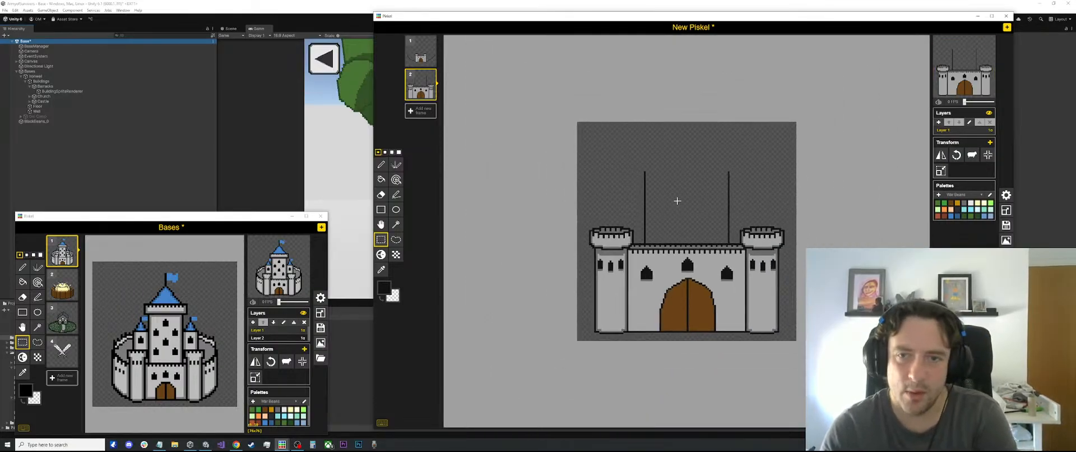
{"action": "scroll", "coordinate": [669, 176], "scroll_direction": "up", "scroll_amount": 1}
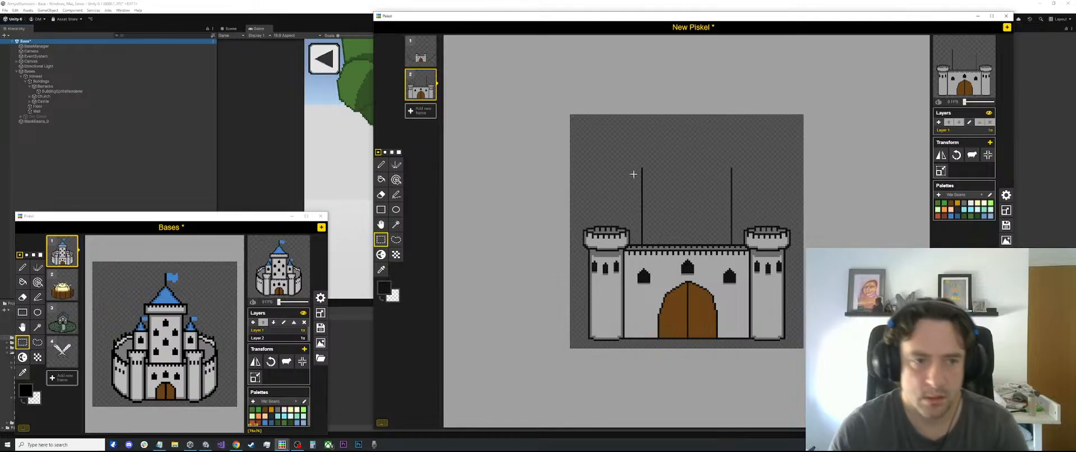
{"action": "scroll", "coordinate": [611, 227], "scroll_direction": "up", "scroll_amount": 1}
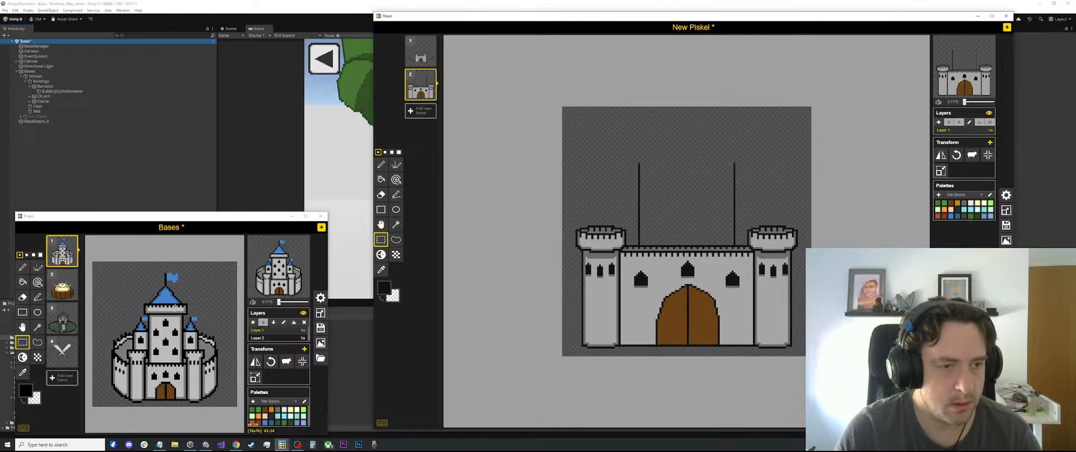
{"action": "scroll", "coordinate": [577, 201], "scroll_direction": "up", "scroll_amount": 1}
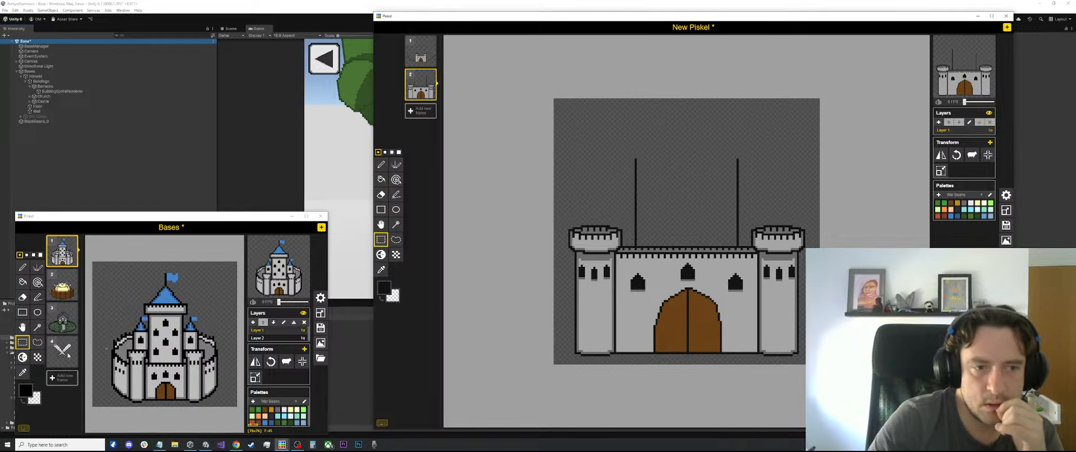
{"action": "scroll", "coordinate": [175, 303], "scroll_direction": "up", "scroll_amount": 5}
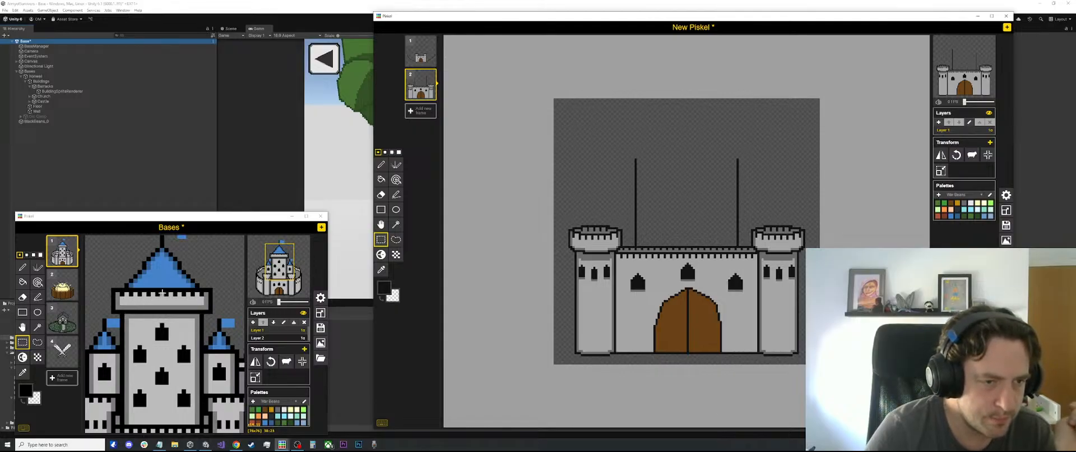
{"action": "scroll", "coordinate": [161, 293], "scroll_direction": "down", "scroll_amount": 1}
{"action": "scroll", "coordinate": [147, 293], "scroll_direction": "down", "scroll_amount": 1}
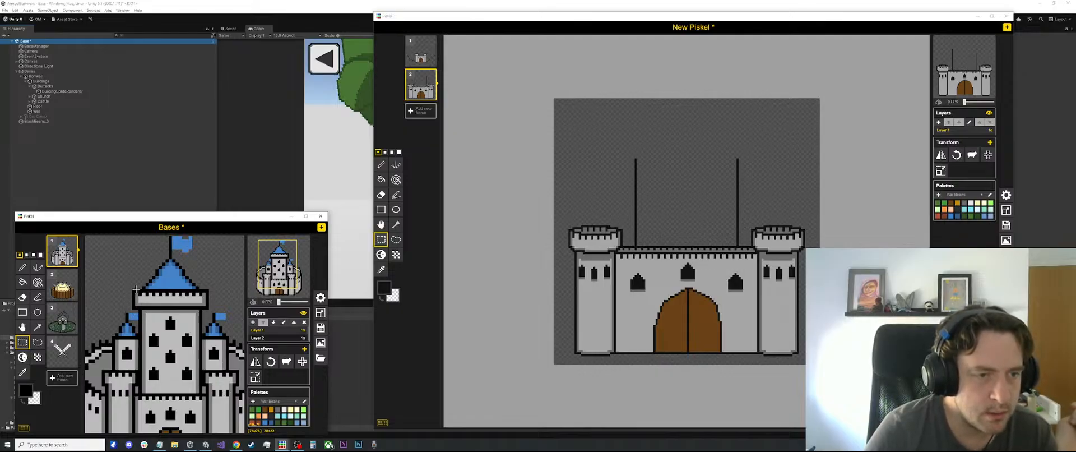
{"action": "scroll", "coordinate": [133, 313], "scroll_direction": "down", "scroll_amount": 1}
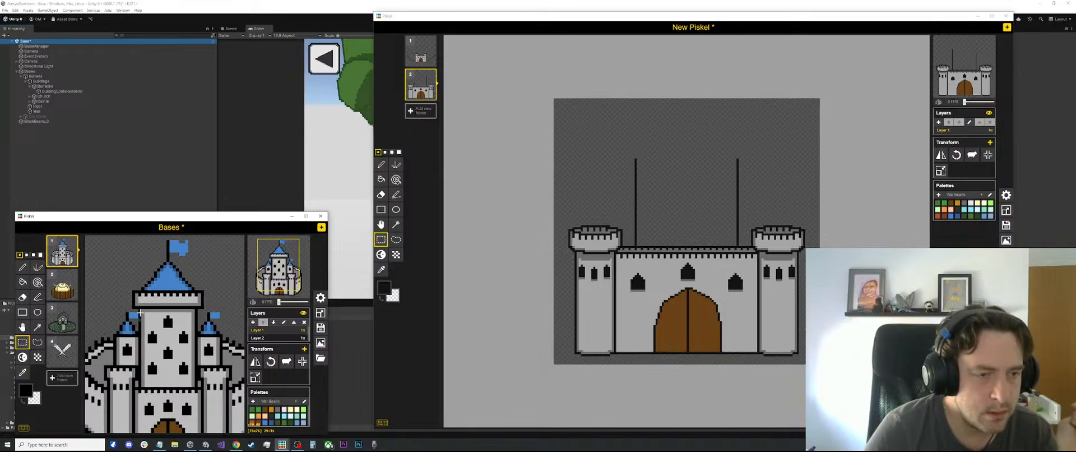
{"action": "scroll", "coordinate": [139, 314], "scroll_direction": "down", "scroll_amount": 2}
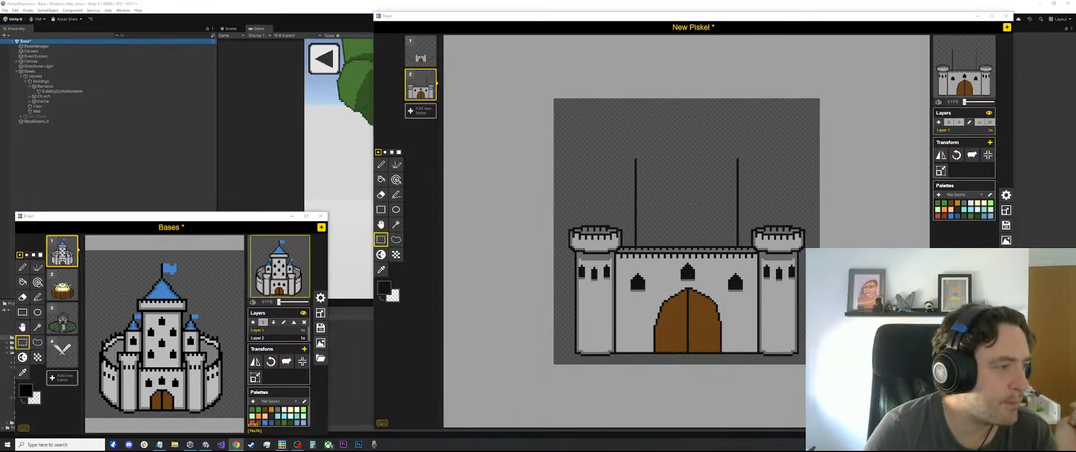
Look through the "pixel art medieval castle" image results in Chrome for reference and bring Unity back to the front
{"action": "left_click", "coordinate": [236, 443]}
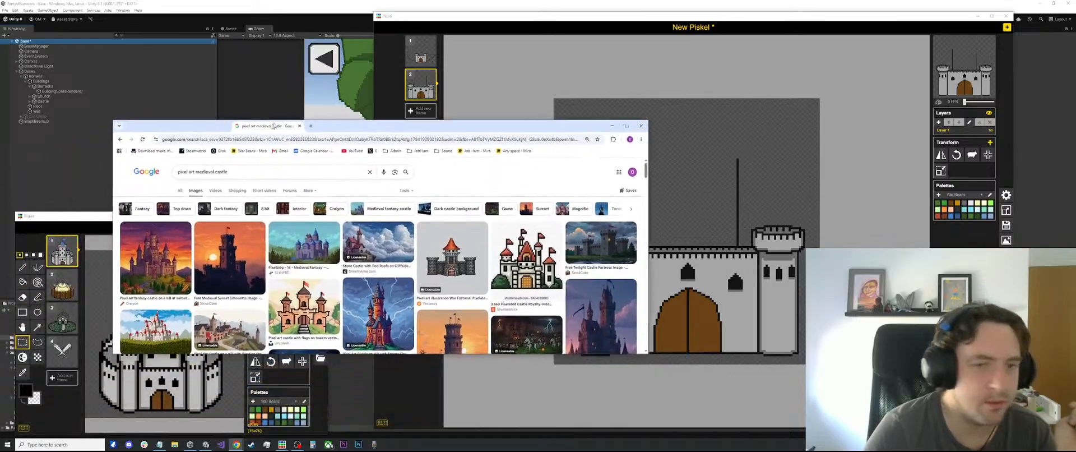
{"action": "scroll", "coordinate": [472, 250], "scroll_direction": "down", "scroll_amount": 1}
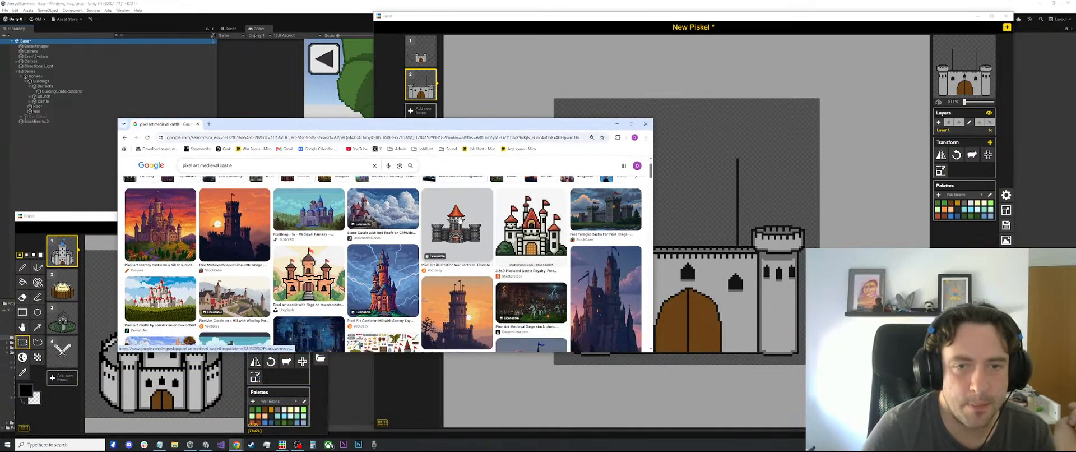
{"action": "scroll", "coordinate": [457, 223], "scroll_direction": "down", "scroll_amount": 8}
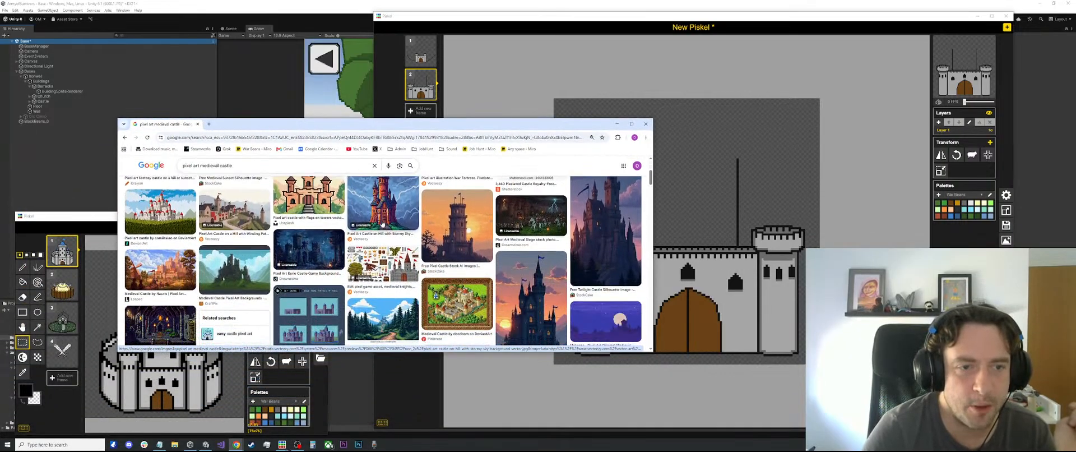
{"action": "scroll", "coordinate": [331, 226], "scroll_direction": "down", "scroll_amount": 4}
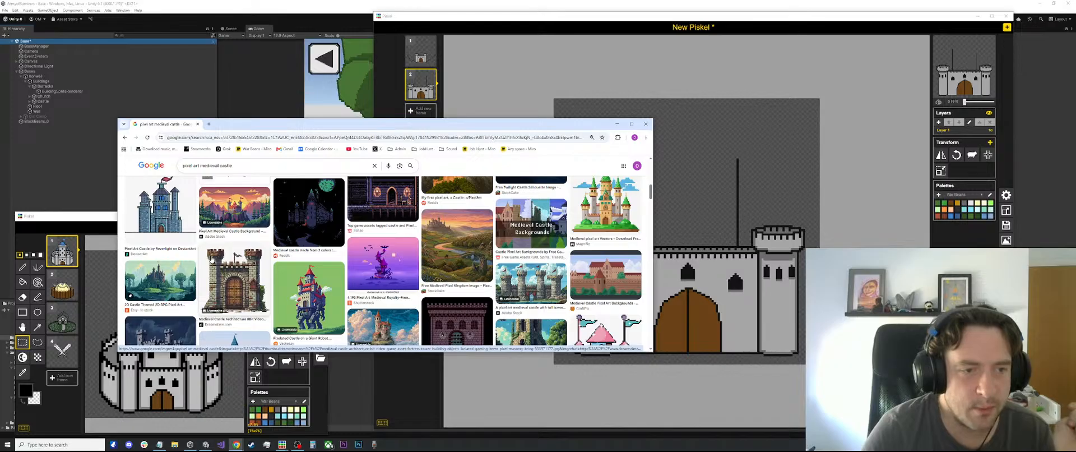
{"action": "scroll", "coordinate": [381, 261], "scroll_direction": "down", "scroll_amount": 3}
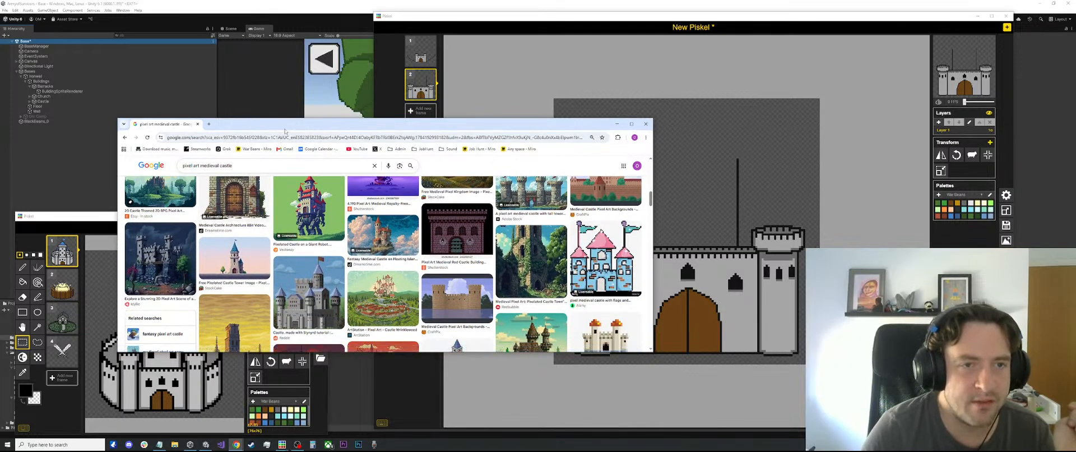
{"action": "left_click_drag", "start_coordinate": [285, 131], "coordinate": [367, 120]}
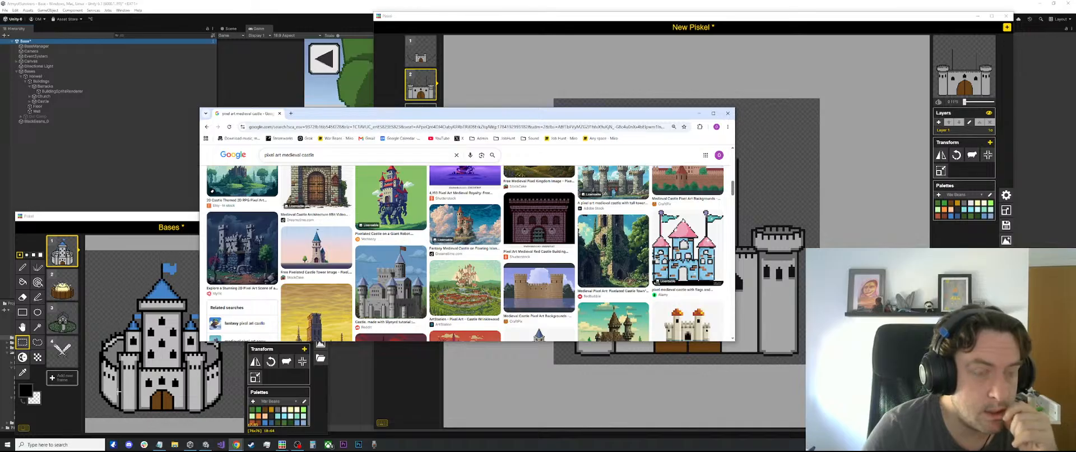
{"action": "scroll", "coordinate": [418, 285], "scroll_direction": "down", "scroll_amount": 1}
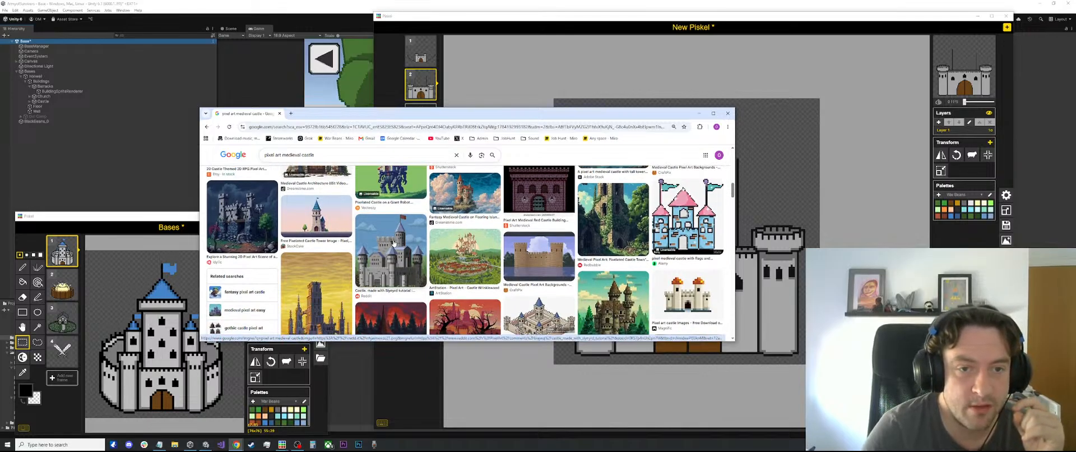
{"action": "scroll", "coordinate": [373, 243], "scroll_direction": "down", "scroll_amount": 3}
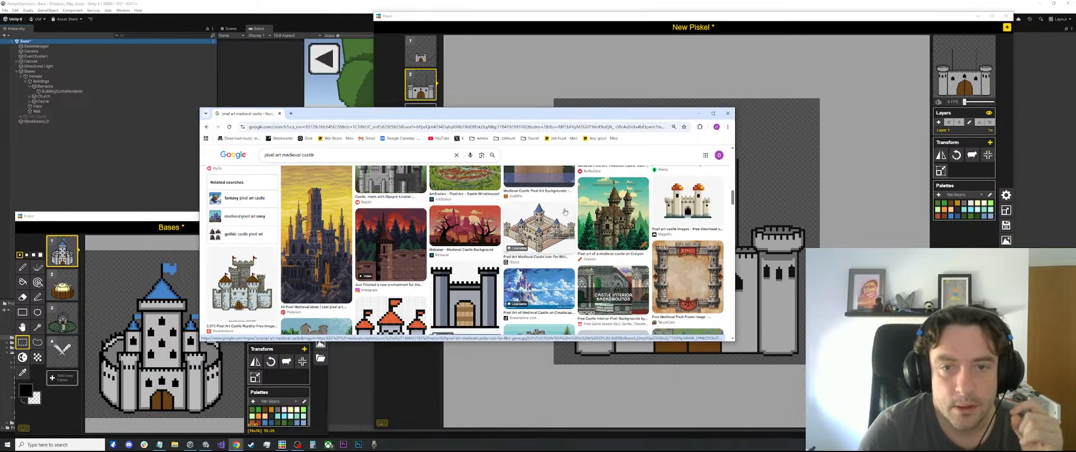
{"action": "scroll", "coordinate": [541, 233], "scroll_direction": "down", "scroll_amount": 2}
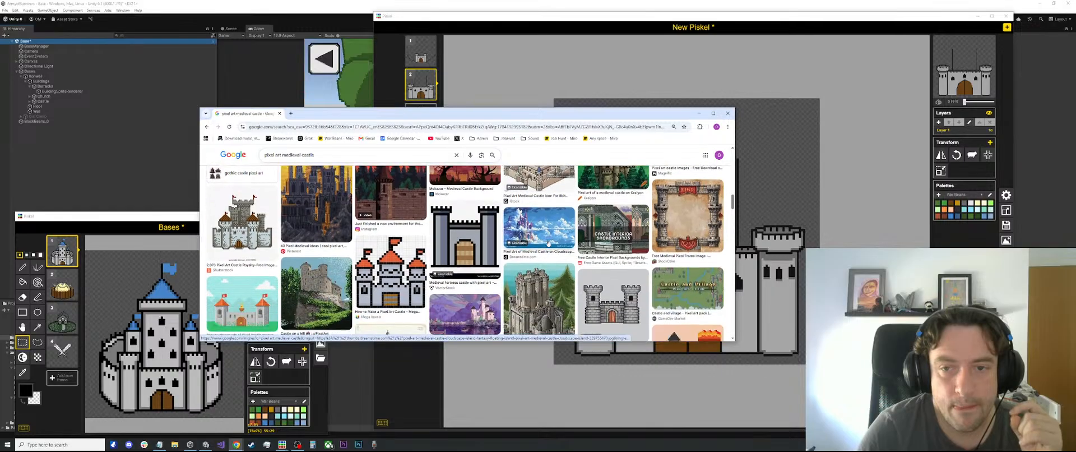
{"action": "scroll", "coordinate": [554, 247], "scroll_direction": "down", "scroll_amount": 2}
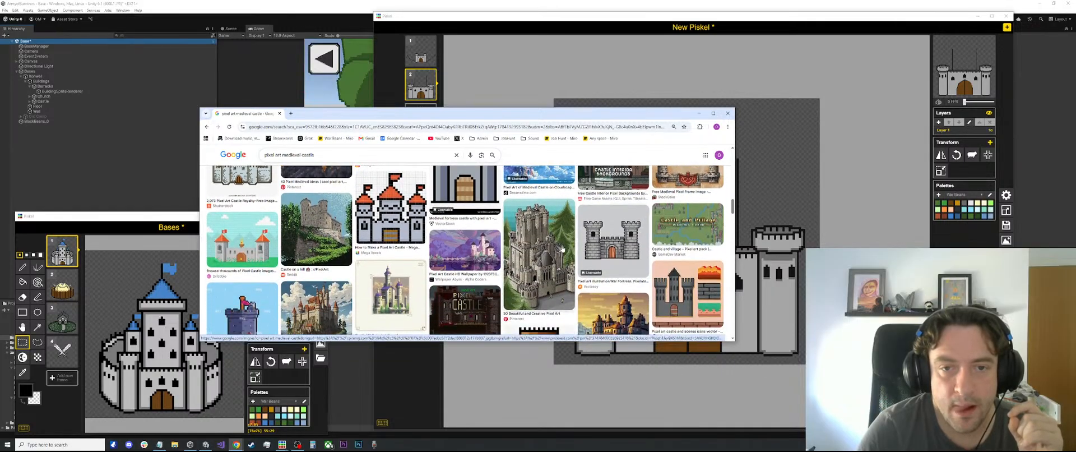
{"action": "scroll", "coordinate": [561, 256], "scroll_direction": "down", "scroll_amount": 1}
{"action": "scroll", "coordinate": [552, 258], "scroll_direction": "up", "scroll_amount": 1}
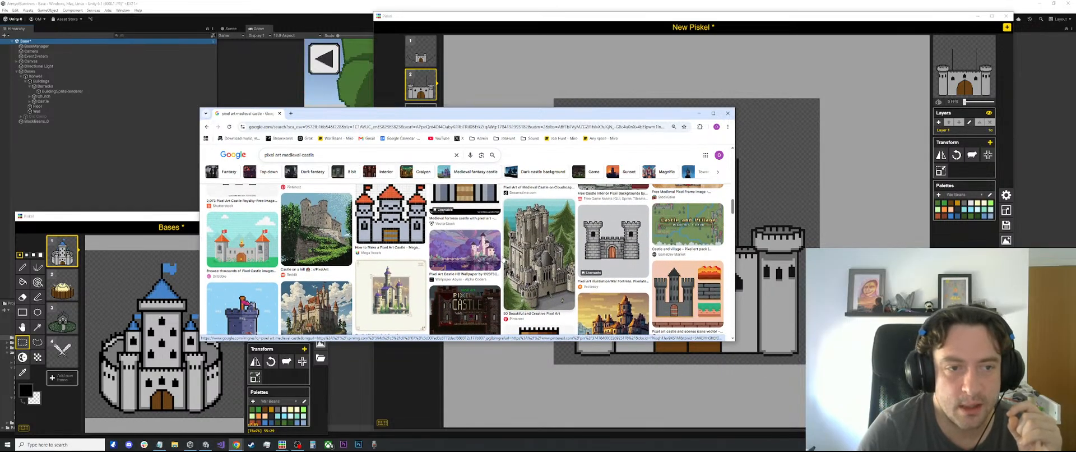
{"action": "scroll", "coordinate": [503, 259], "scroll_direction": "down", "scroll_amount": 5}
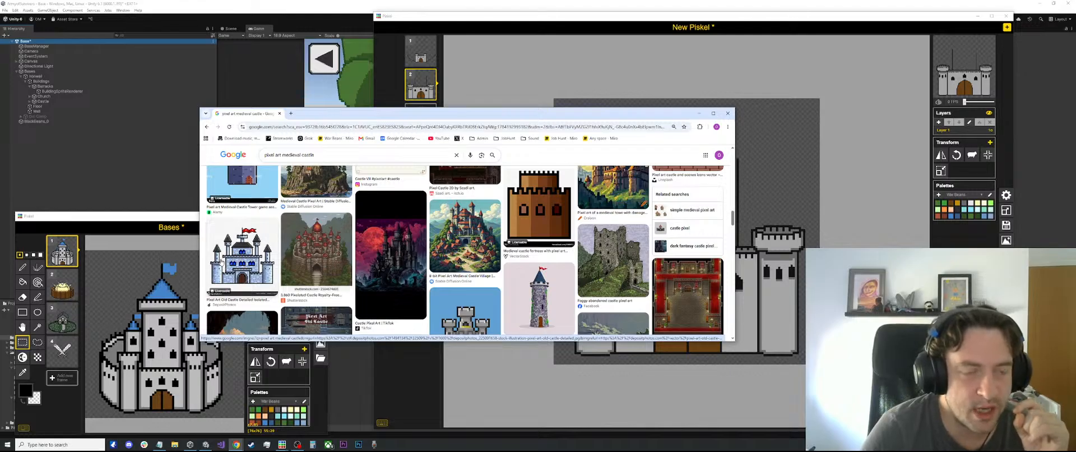
{"action": "left_click", "coordinate": [266, 26]}
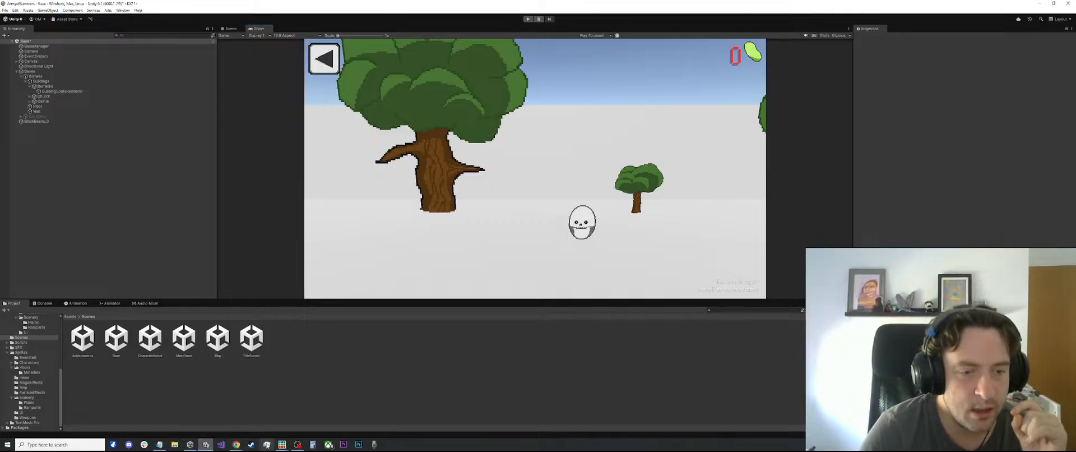
Return to the New Piskel drawing and draw two sloping black lines that meet in a pointed roof above the central keep
{"action": "mouse_move", "coordinate": [282, 444]}
{"action": "left_click", "coordinate": [220, 430]}
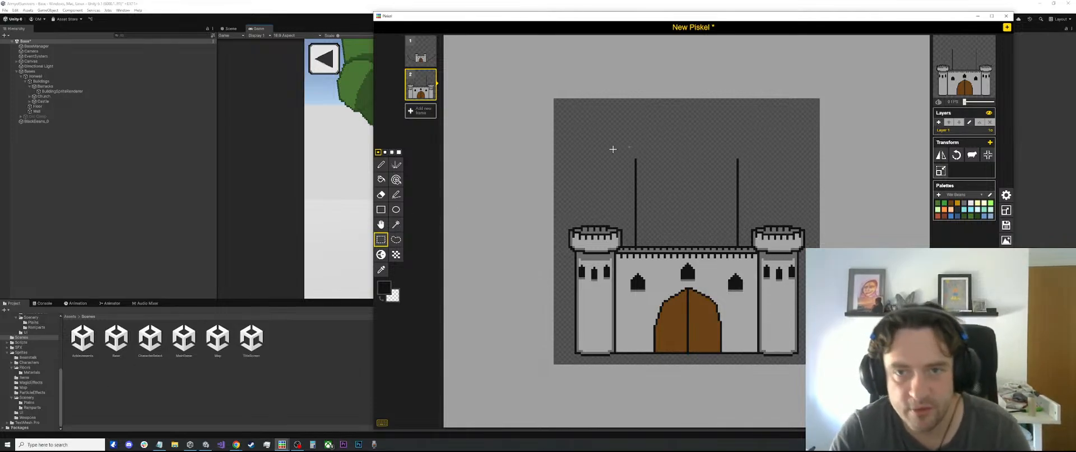
{"action": "key", "text": "l"}
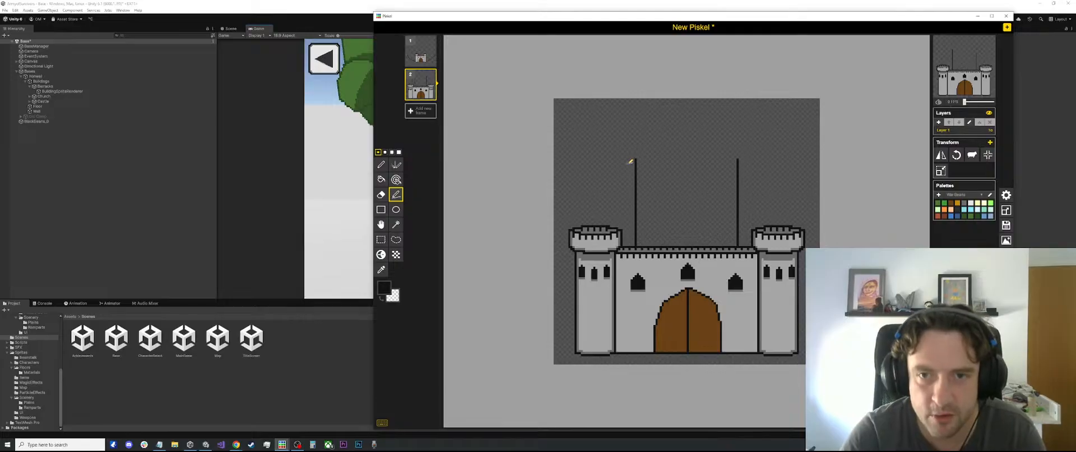
{"action": "mouse_move", "coordinate": [627, 163]}
{"action": "left_mouse_down"}
{"action": "mouse_move", "coordinate": [689, 109]}
{"action": "mouse_move", "coordinate": [685, 122]}
{"action": "left_mouse_up"}
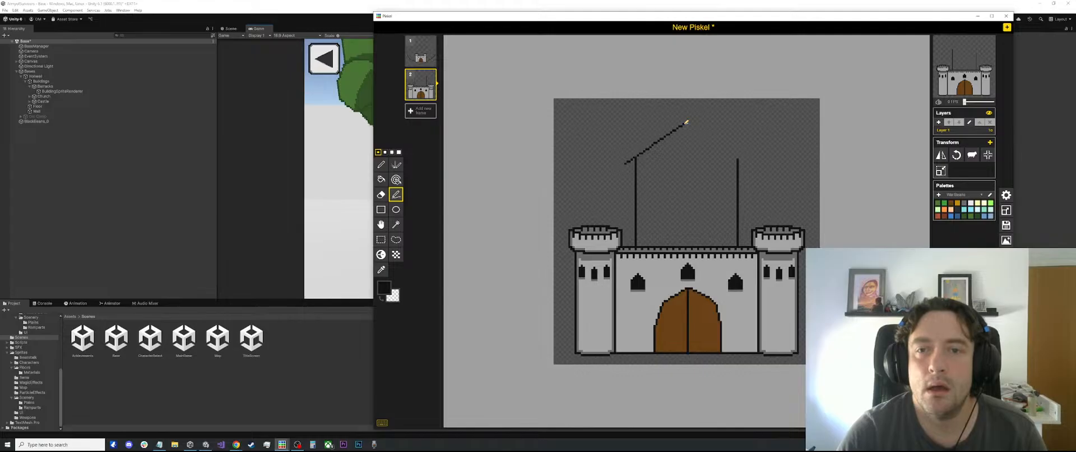
{"action": "left_click_drag", "start_coordinate": [687, 120], "coordinate": [686, 123]}
{"action": "left_click_drag", "start_coordinate": [685, 123], "coordinate": [749, 161]}
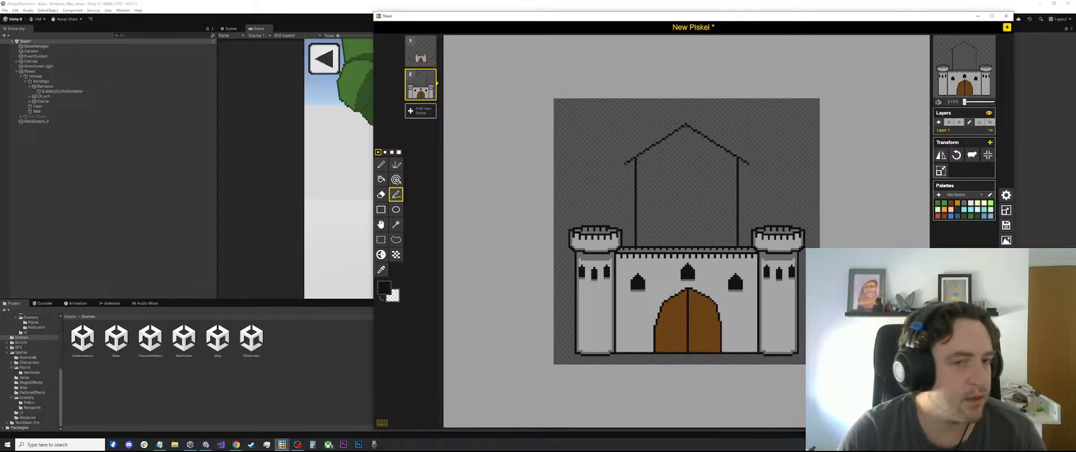
Bring up the Bases castle for reference and draw a slightly curved black line closing the bottom of the keep's roof
{"action": "left_click", "coordinate": [282, 444]}
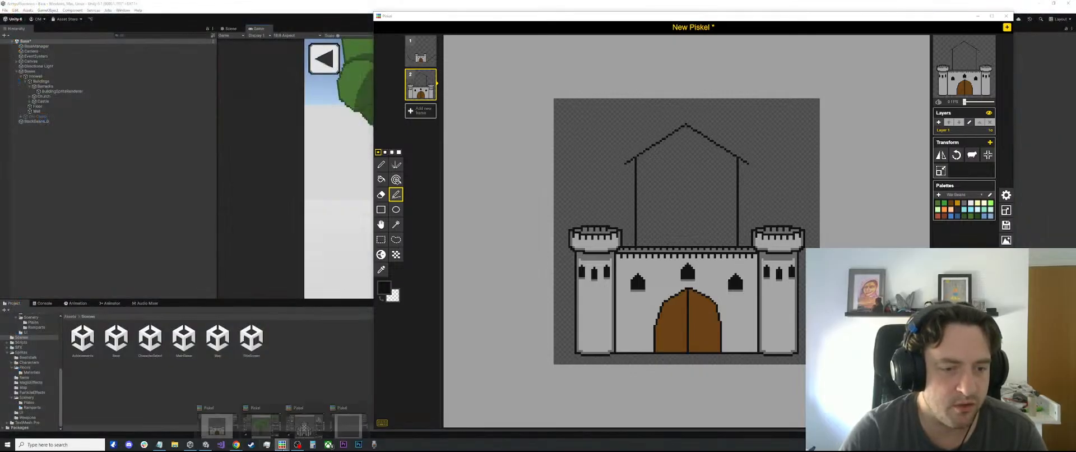
{"action": "left_click", "coordinate": [304, 429]}
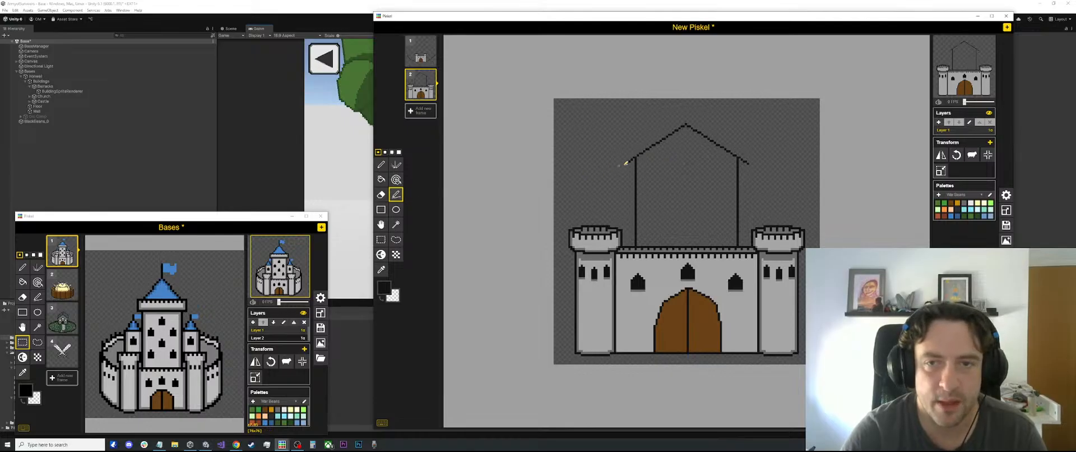
{"action": "left_click_drag", "start_coordinate": [626, 162], "coordinate": [756, 158]}
Outline an overhanging battlement band below the keep's roof with a curved upper edge, short angled sides and a straight lower edge
{"action": "scroll", "coordinate": [685, 166], "scroll_direction": "up", "scroll_amount": 1}
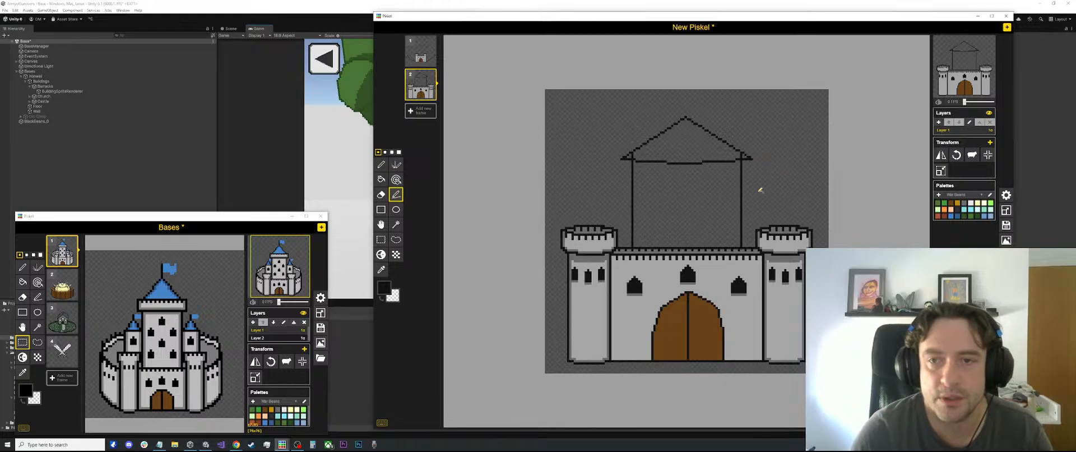
{"action": "scroll", "coordinate": [723, 183], "scroll_direction": "up", "scroll_amount": 1}
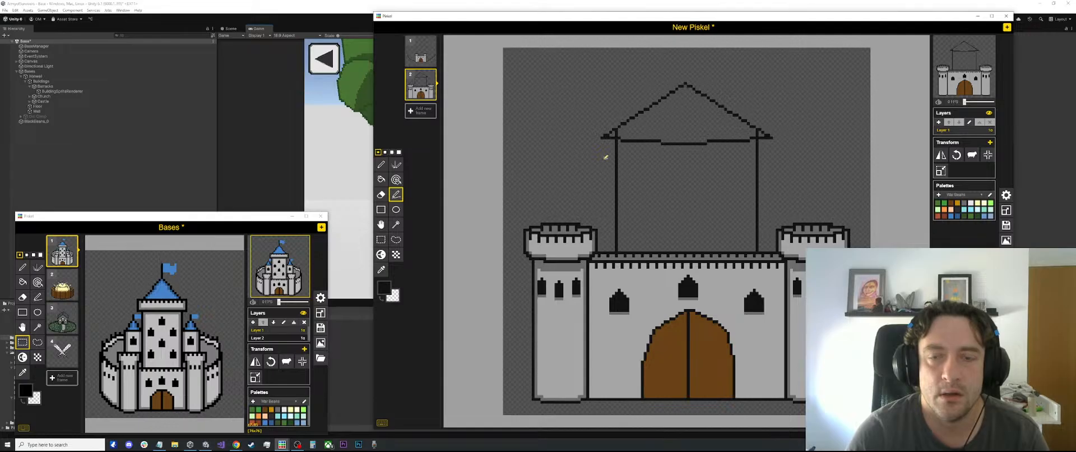
{"action": "mouse_move", "coordinate": [605, 157]}
{"action": "left_mouse_down"}
{"action": "mouse_move", "coordinate": [639, 170]}
{"action": "mouse_move", "coordinate": [773, 157]}
{"action": "left_mouse_up"}
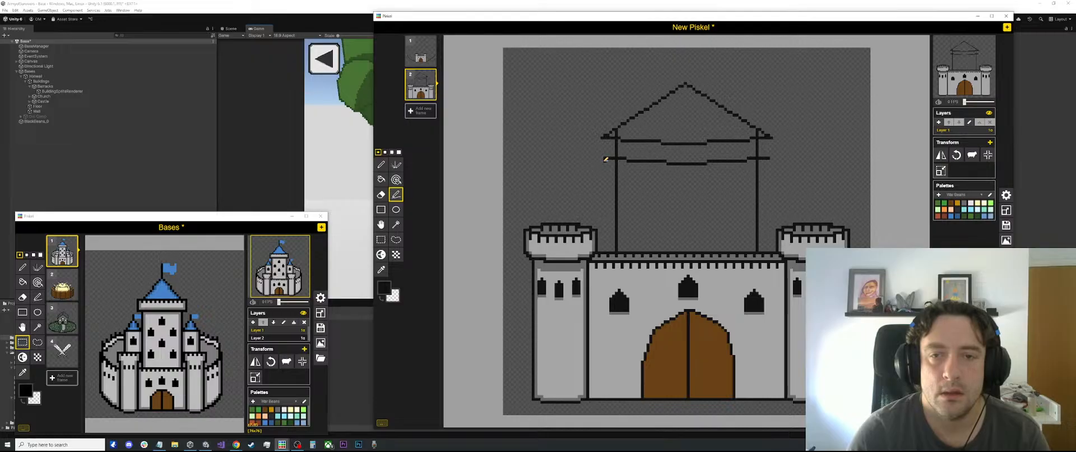
{"action": "mouse_move", "coordinate": [605, 159]}
{"action": "left_mouse_down"}
{"action": "mouse_move", "coordinate": [615, 178]}
{"action": "mouse_move", "coordinate": [747, 178]}
{"action": "mouse_move", "coordinate": [769, 158]}
{"action": "left_mouse_up"}
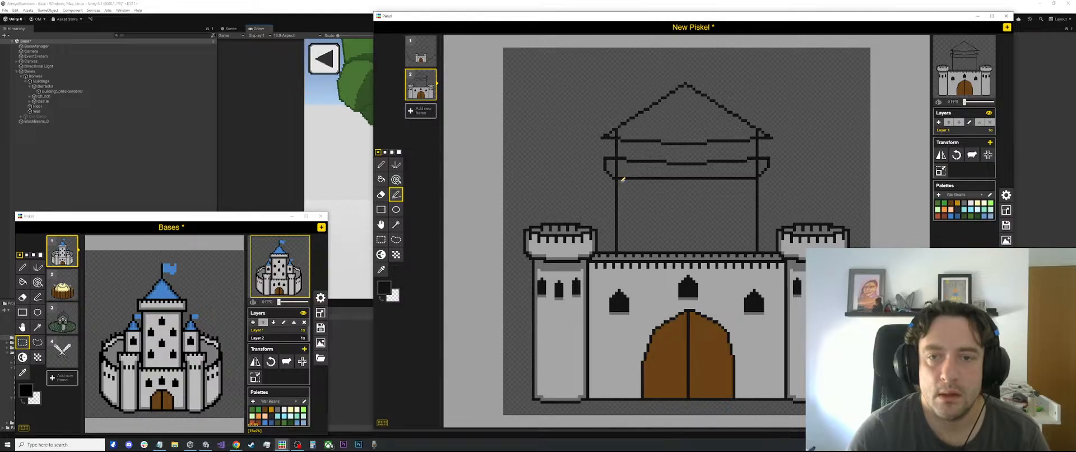
Replace the straight lower edge of the keep's battlement band with a copy of its curved upper edge
{"action": "scroll", "coordinate": [620, 178], "scroll_direction": "up", "scroll_amount": 1}
{"action": "mouse_move", "coordinate": [620, 178]}
{"action": "left_mouse_down"}
{"action": "mouse_move", "coordinate": [678, 181]}
{"action": "mouse_move", "coordinate": [625, 177]}
{"action": "mouse_move", "coordinate": [636, 177]}
{"action": "left_mouse_up"}
{"action": "key", "text": "s"}
{"action": "key", "text": "ctrl+z"}
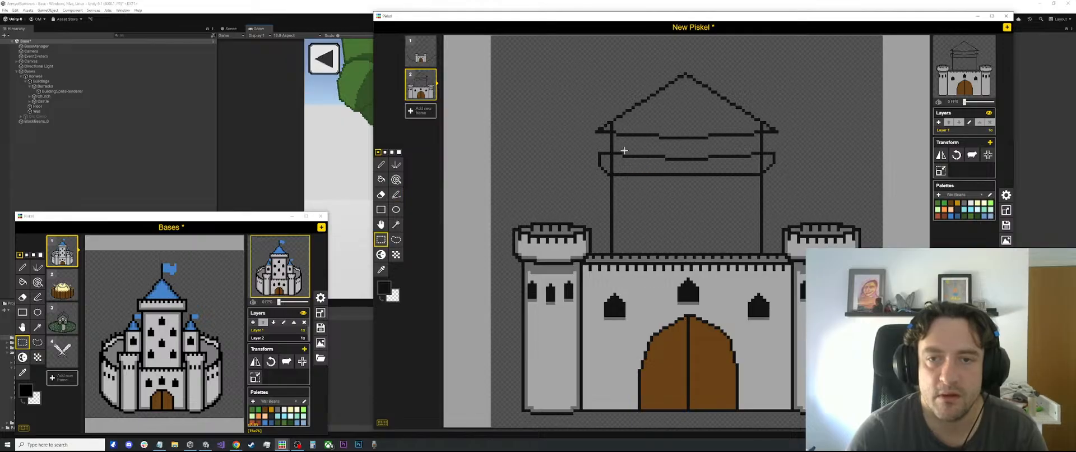
{"action": "mouse_move", "coordinate": [622, 149]}
{"action": "left_mouse_down"}
{"action": "mouse_move", "coordinate": [752, 165]}
{"action": "mouse_move", "coordinate": [715, 168]}
{"action": "mouse_move", "coordinate": [715, 182]}
{"action": "mouse_move", "coordinate": [757, 172]}
{"action": "mouse_move", "coordinate": [612, 174]}
{"action": "left_mouse_up"}
{"action": "key", "text": "ctrl+v"}
{"action": "left_click", "coordinate": [715, 219]}
{"action": "scroll", "coordinate": [727, 186], "scroll_direction": "up", "scroll_amount": 2}
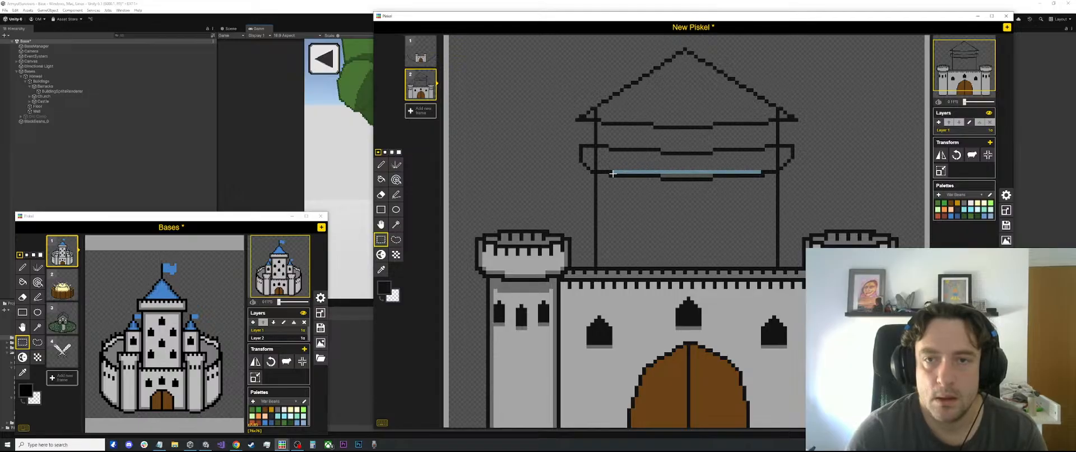
{"action": "left_click", "coordinate": [756, 207]}
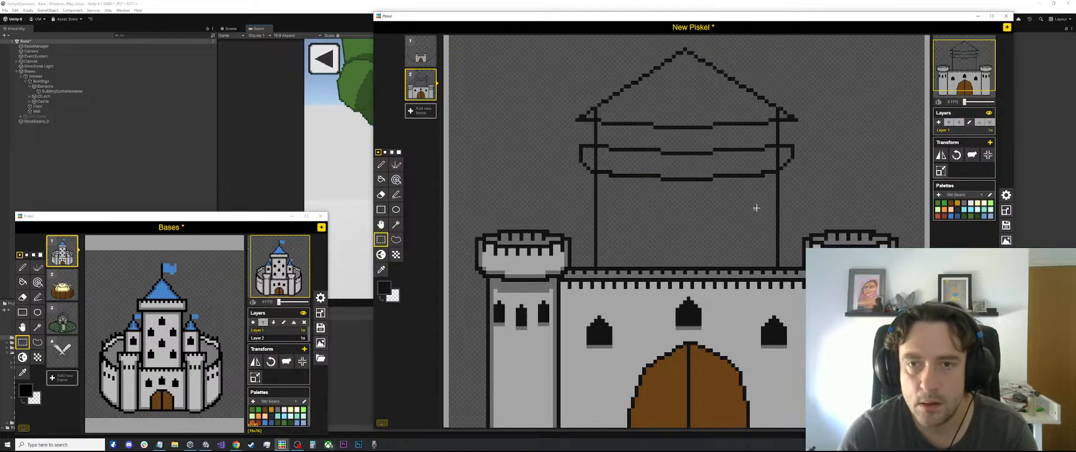
Delete the parts of the keep's two vertical wall lines that run through the battlement band
{"action": "scroll", "coordinate": [686, 261], "scroll_direction": "down", "scroll_amount": 2}
{"action": "scroll", "coordinate": [686, 261], "scroll_direction": "up", "scroll_amount": 1}
{"action": "left_click_drag", "start_coordinate": [614, 147], "coordinate": [605, 169]}
{"action": "left_click", "coordinate": [622, 162]}
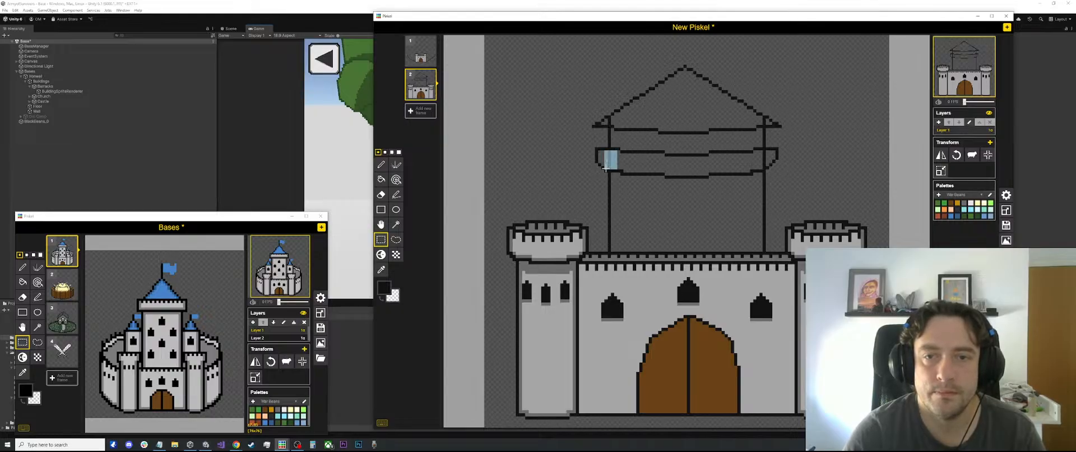
{"action": "left_click", "coordinate": [766, 152]}
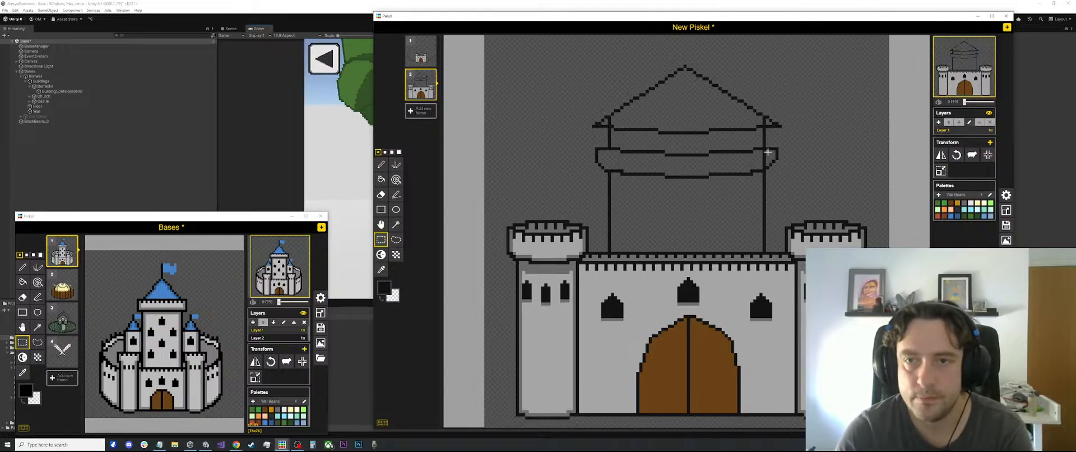
{"action": "left_click_drag", "start_coordinate": [762, 150], "coordinate": [765, 164]}
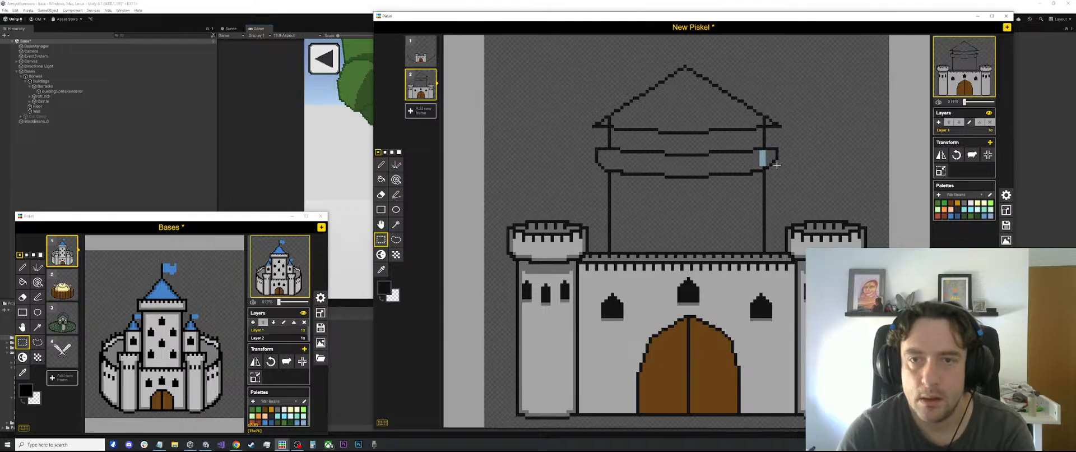
{"action": "scroll", "coordinate": [791, 182], "scroll_direction": "up", "scroll_amount": 1}
{"action": "left_click", "coordinate": [792, 187]}
Shift both ends of the battlement band inward so they overhang the keep's walls less
{"action": "scroll", "coordinate": [792, 187], "scroll_direction": "down", "scroll_amount": 1}
{"action": "scroll", "coordinate": [791, 186], "scroll_direction": "up", "scroll_amount": 2}
{"action": "scroll", "coordinate": [580, 157], "scroll_direction": "up", "scroll_amount": 2}
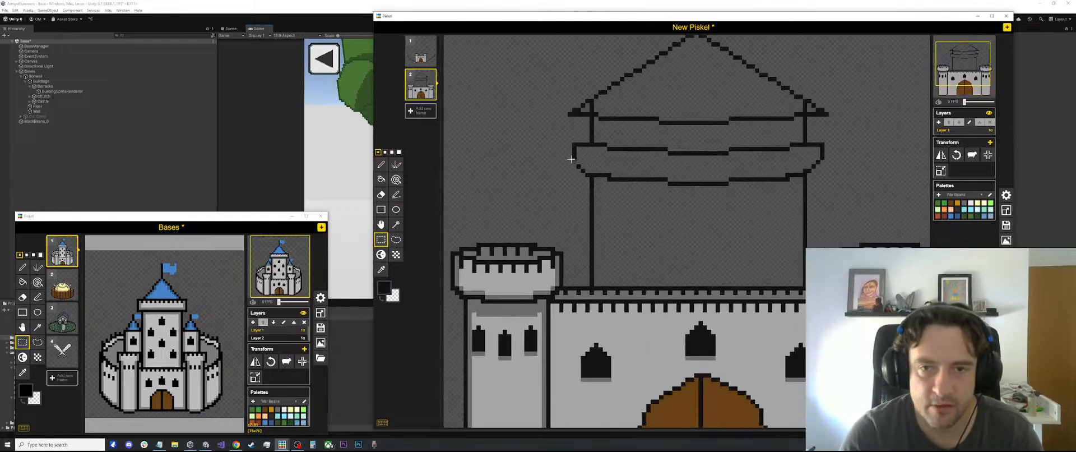
{"action": "left_click_drag", "start_coordinate": [559, 138], "coordinate": [580, 163]}
{"action": "left_click", "coordinate": [648, 162]}
{"action": "mouse_move", "coordinate": [839, 136]}
{"action": "left_mouse_down"}
{"action": "mouse_move", "coordinate": [812, 163]}
{"action": "mouse_move", "coordinate": [821, 157]}
{"action": "left_mouse_up"}
{"action": "left_click", "coordinate": [863, 157]}
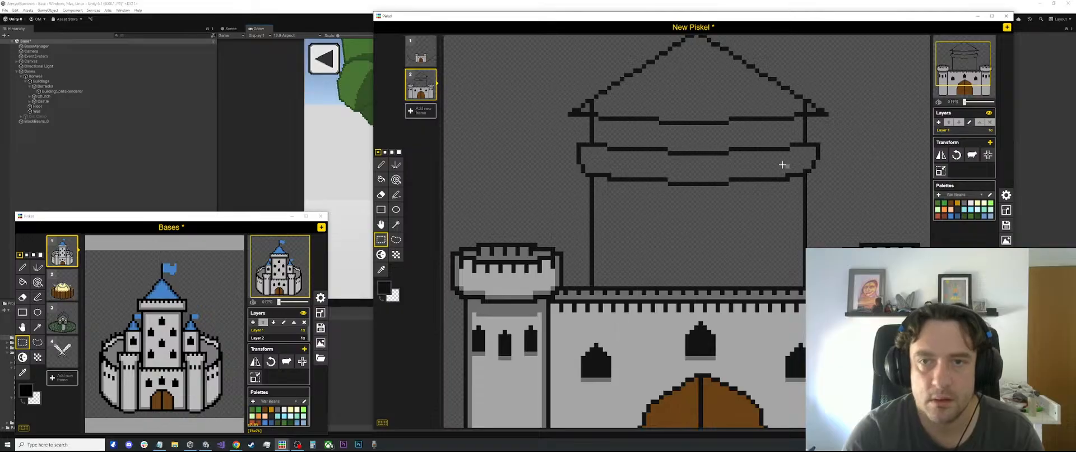
{"action": "scroll", "coordinate": [778, 164], "scroll_direction": "down", "scroll_amount": 3}
{"action": "scroll", "coordinate": [755, 166], "scroll_direction": "up", "scroll_amount": 4}
{"action": "mouse_move", "coordinate": [823, 137]}
{"action": "left_mouse_down"}
{"action": "mouse_move", "coordinate": [792, 163]}
{"action": "mouse_move", "coordinate": [808, 155]}
{"action": "left_mouse_up"}
{"action": "left_click", "coordinate": [879, 165]}
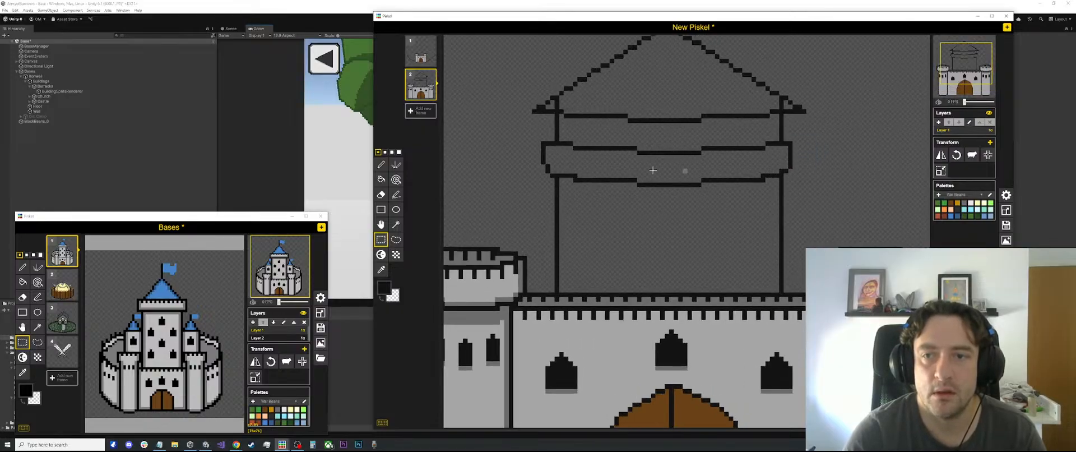
Remove the battlement band's left end and rebuild it to mirror the right end
{"action": "left_click_drag", "start_coordinate": [518, 137], "coordinate": [544, 156]}
{"action": "left_click", "coordinate": [549, 153]}
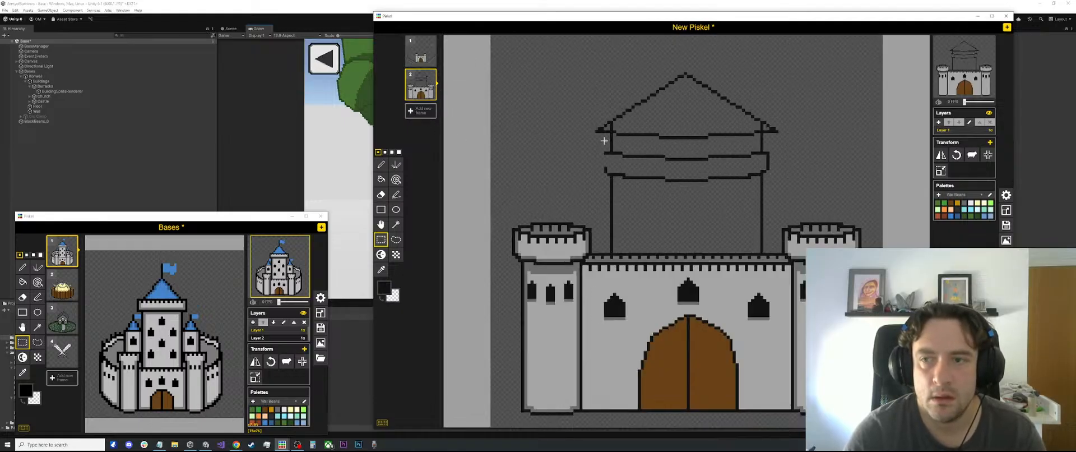
{"action": "scroll", "coordinate": [833, 180], "scroll_direction": "up", "scroll_amount": 1}
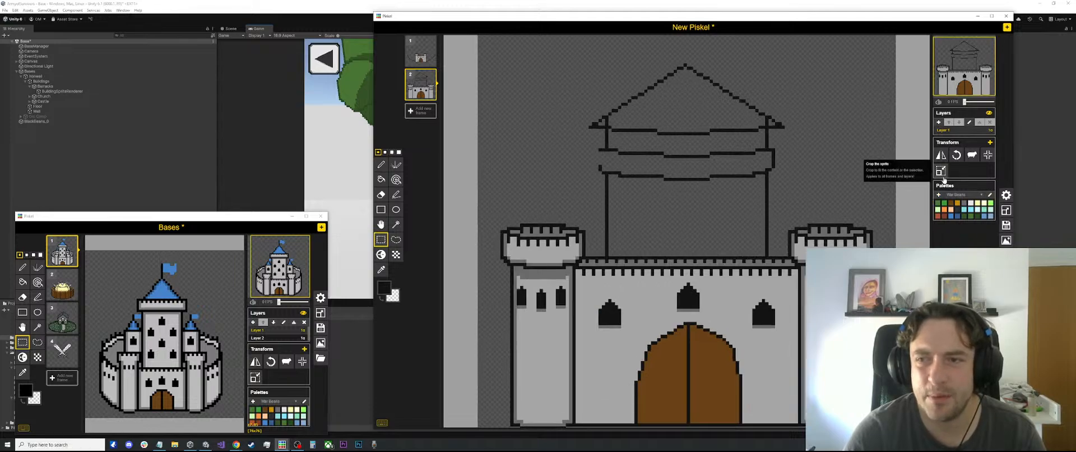
{"action": "scroll", "coordinate": [551, 139], "scroll_direction": "up", "scroll_amount": 2}
{"action": "left_click_drag", "start_coordinate": [560, 135], "coordinate": [586, 160]}
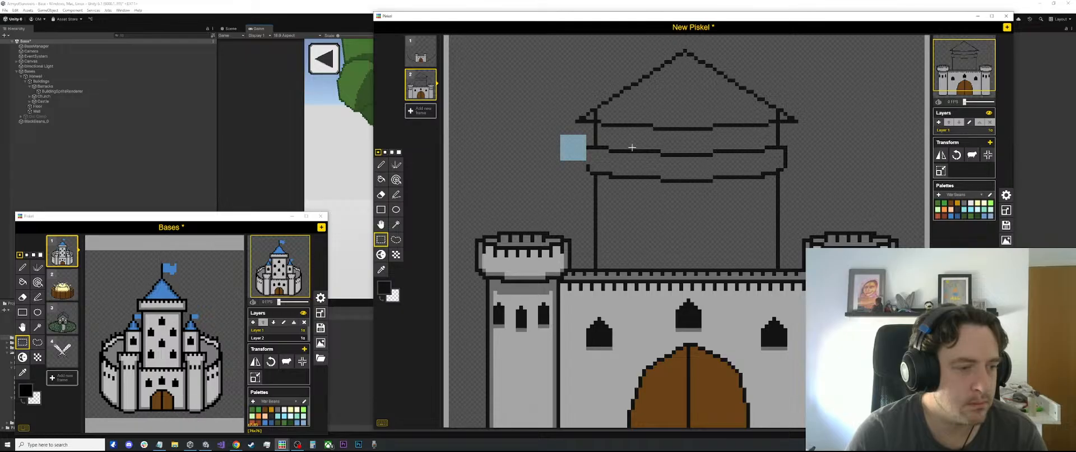
{"action": "left_click", "coordinate": [528, 154]}
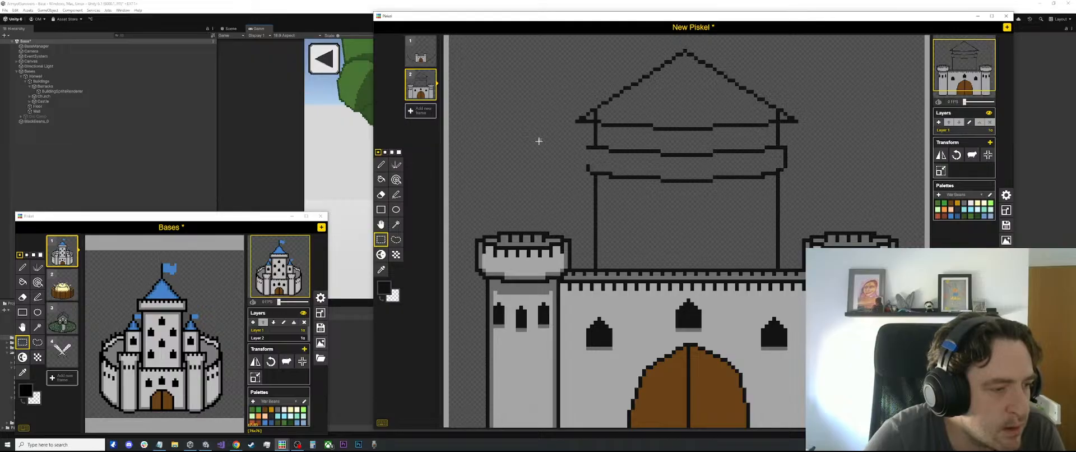
{"action": "scroll", "coordinate": [767, 158], "scroll_direction": "up", "scroll_amount": 1}
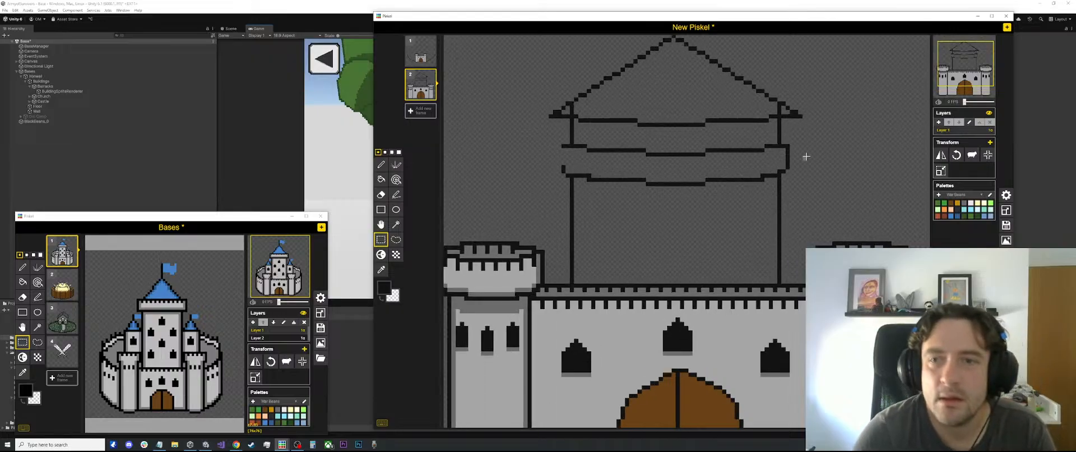
{"action": "left_click_drag", "start_coordinate": [806, 144], "coordinate": [572, 163]}
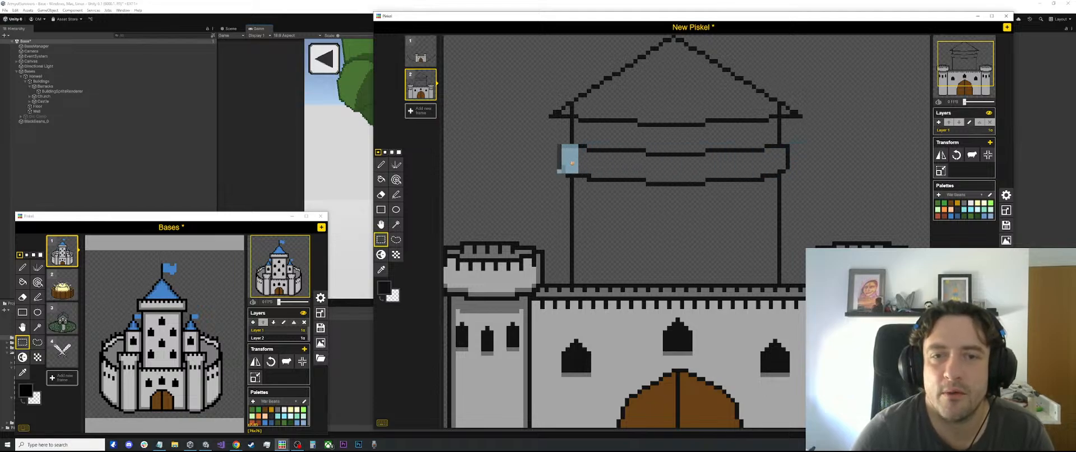
{"action": "left_click", "coordinate": [535, 175]}
{"action": "left_click_drag", "start_coordinate": [536, 135], "coordinate": [565, 178]}
{"action": "left_click", "coordinate": [624, 170]}
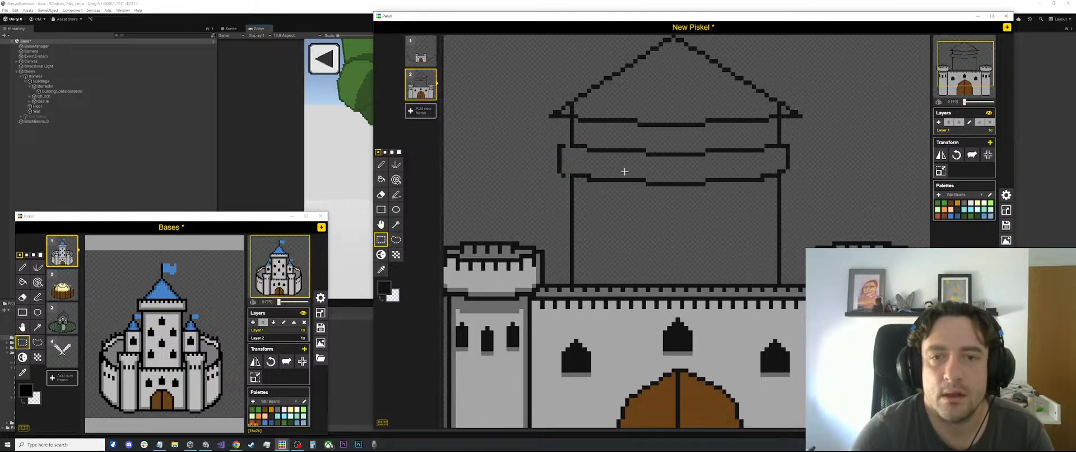
Adjust the battlement band's right end to match the left and close the gaps in its outline with black pixels
{"action": "left_click_drag", "start_coordinate": [807, 135], "coordinate": [802, 167]}
{"action": "left_click", "coordinate": [851, 150]}
{"action": "scroll", "coordinate": [810, 156], "scroll_direction": "up", "scroll_amount": 2}
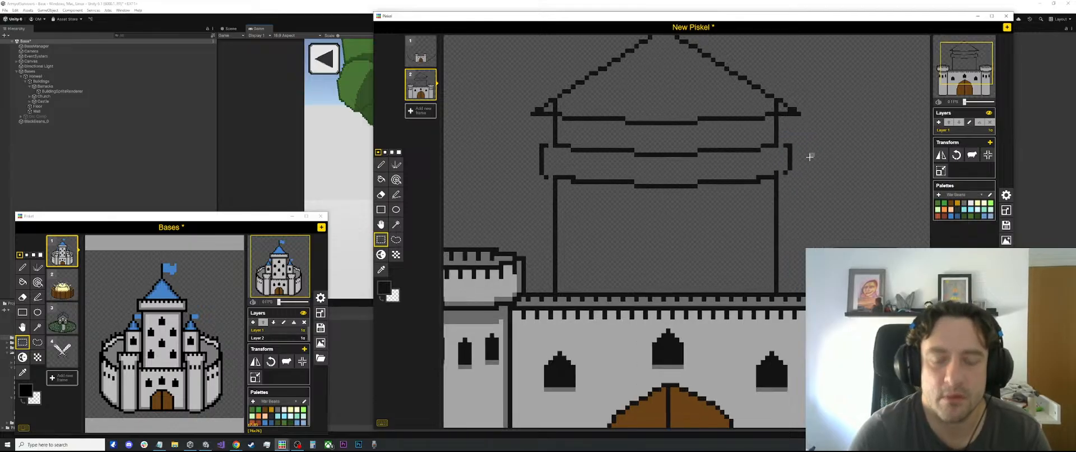
{"action": "key", "text": "o"}
{"action": "key", "text": "p"}
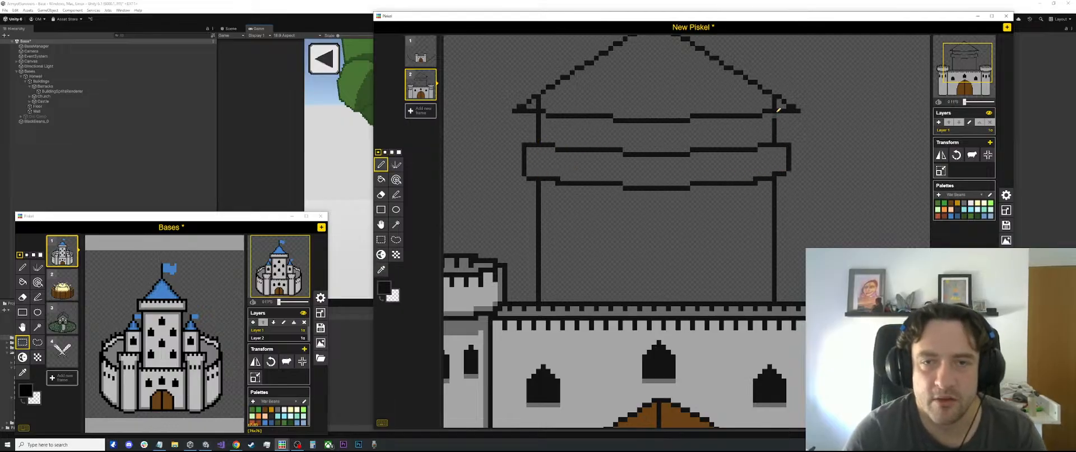
Erase the keep wall lines that poke into both lower corners of the roof
{"action": "key", "text": "e"}
{"action": "left_click_drag", "start_coordinate": [776, 99], "coordinate": [775, 109]}
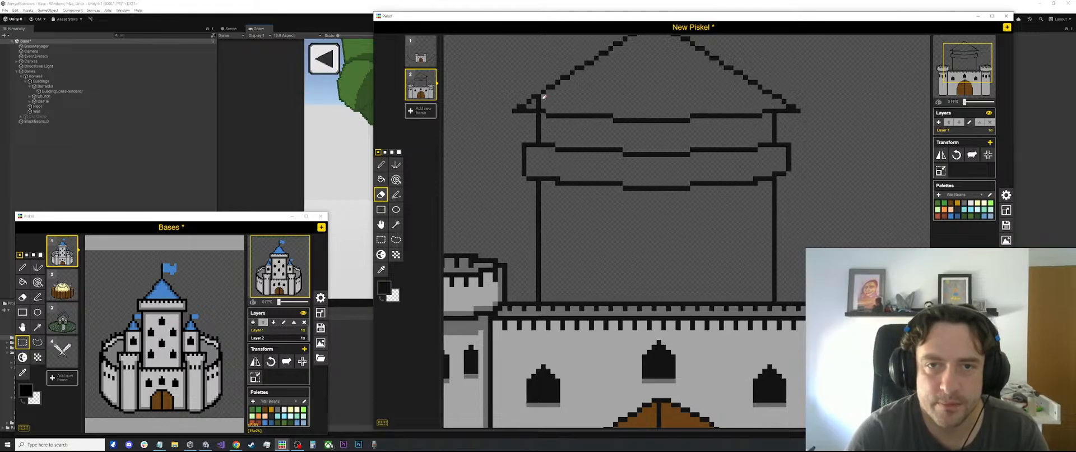
{"action": "scroll", "coordinate": [538, 105], "scroll_direction": "down", "scroll_amount": 1}
{"action": "scroll", "coordinate": [599, 107], "scroll_direction": "down", "scroll_amount": 5}
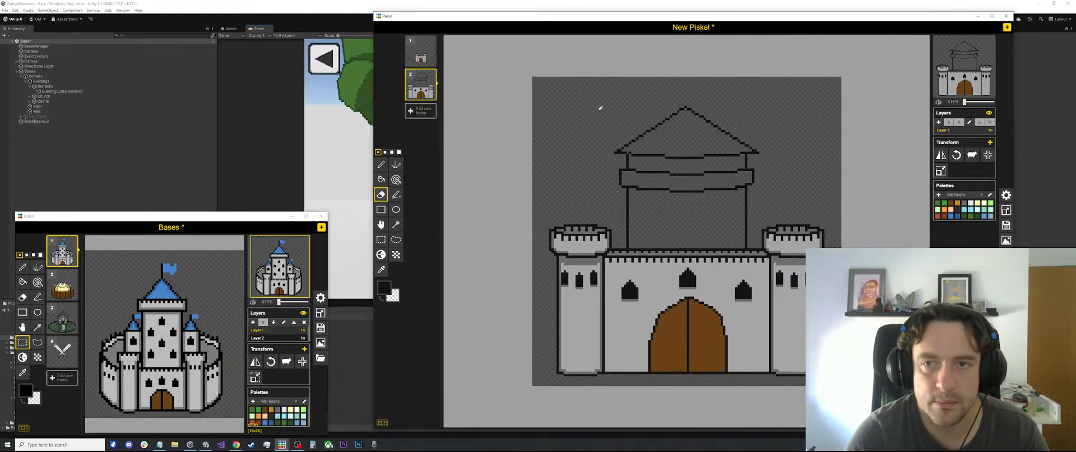
Draw the first short vertical black notch lines under the upper edge near the battlement band's left end
{"action": "scroll", "coordinate": [658, 157], "scroll_direction": "up", "scroll_amount": 2}
{"action": "scroll", "coordinate": [659, 155], "scroll_direction": "up", "scroll_amount": 1}
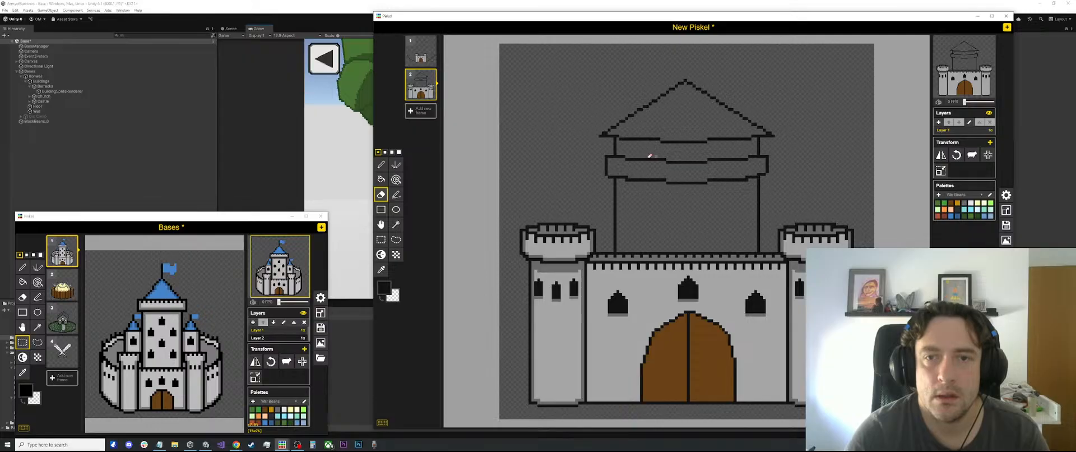
{"action": "scroll", "coordinate": [599, 149], "scroll_direction": "up", "scroll_amount": 3}
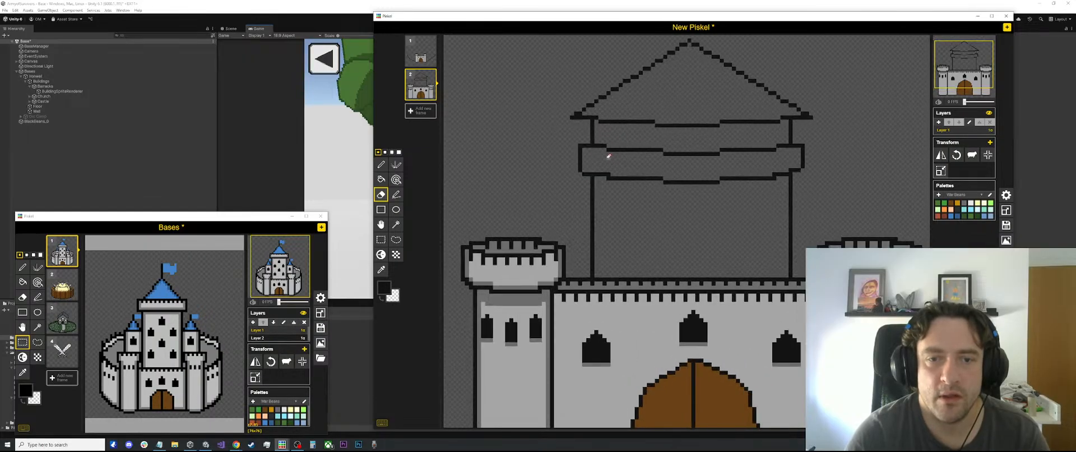
{"action": "key", "text": "l"}
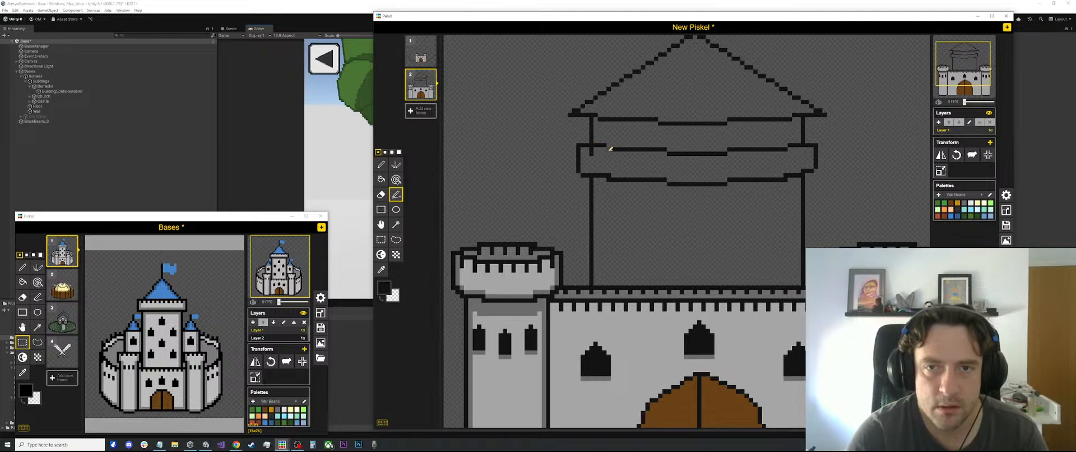
Fill the keep's roof with blue and move the roof and battlement band slightly lower on the canvas
{"action": "left_click", "coordinate": [948, 216]}
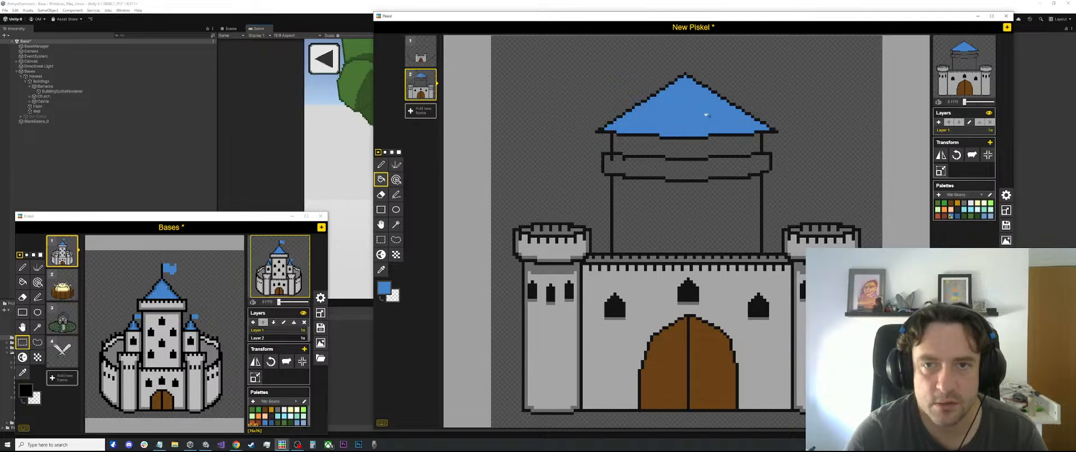
{"action": "scroll", "coordinate": [706, 119], "scroll_direction": "down", "scroll_amount": 1}
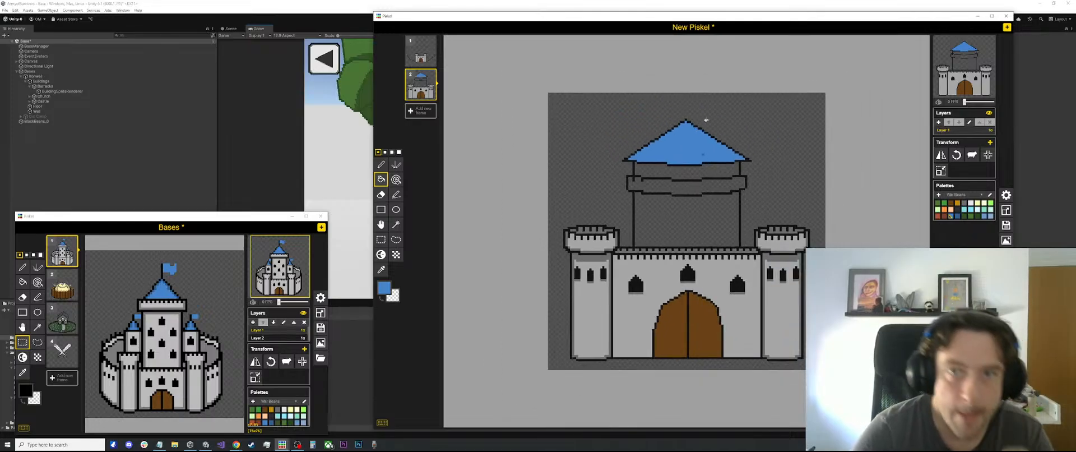
{"action": "key", "text": "s"}
{"action": "mouse_move", "coordinate": [755, 114]}
{"action": "left_mouse_down"}
{"action": "mouse_move", "coordinate": [673, 179]}
{"action": "mouse_move", "coordinate": [618, 204]}
{"action": "left_mouse_up"}
{"action": "left_click_drag", "start_coordinate": [671, 162], "coordinate": [670, 169]}
{"action": "left_click", "coordinate": [767, 150]}
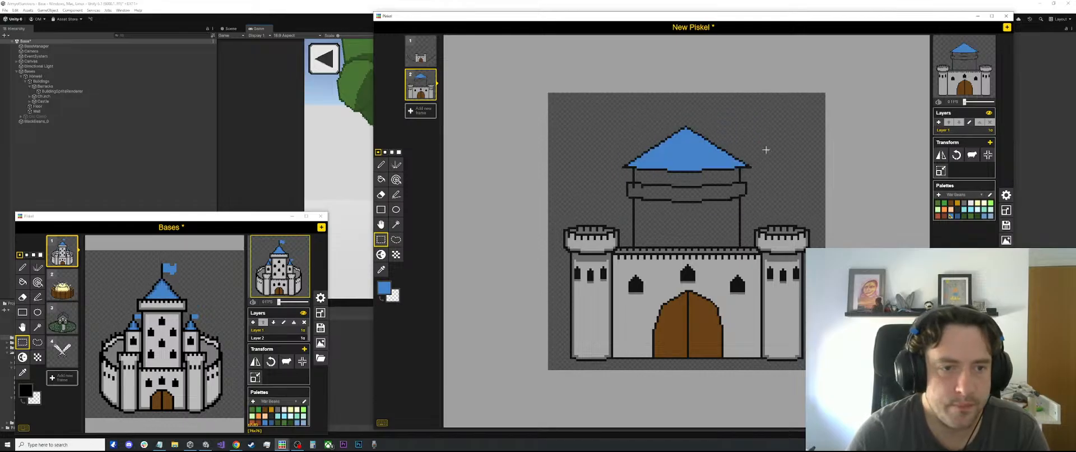
Sample the black outline color and draw a vertical flagpole rising from the peak of the keep's roof
{"action": "scroll", "coordinate": [740, 140], "scroll_direction": "up", "scroll_amount": 2}
{"action": "key", "text": "l"}
{"action": "key", "text": "o"}
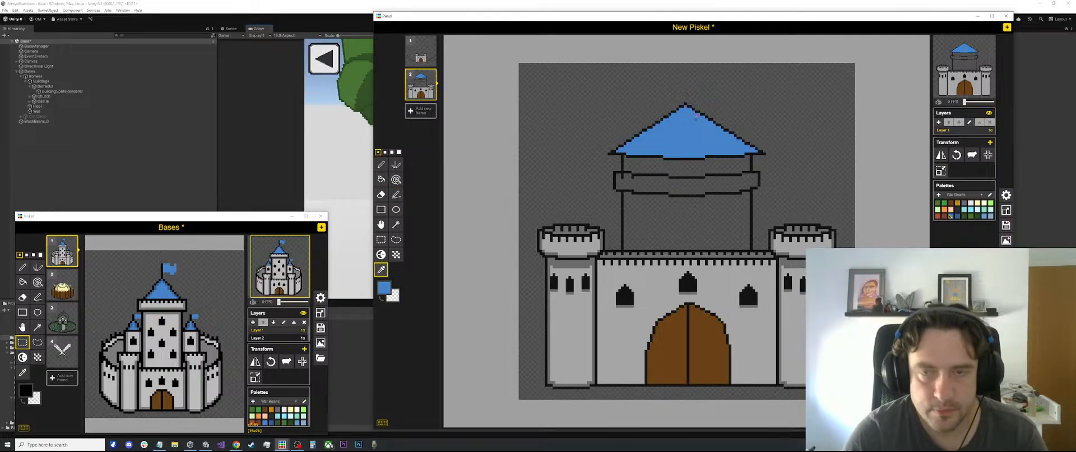
{"action": "left_click", "coordinate": [690, 104]}
{"action": "key", "text": "l"}
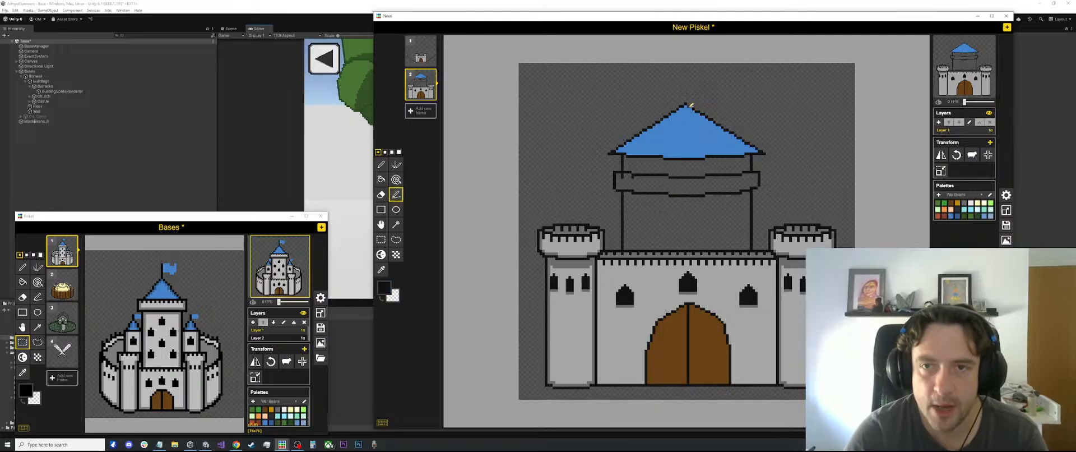
{"action": "left_click_drag", "start_coordinate": [687, 101], "coordinate": [689, 76]}
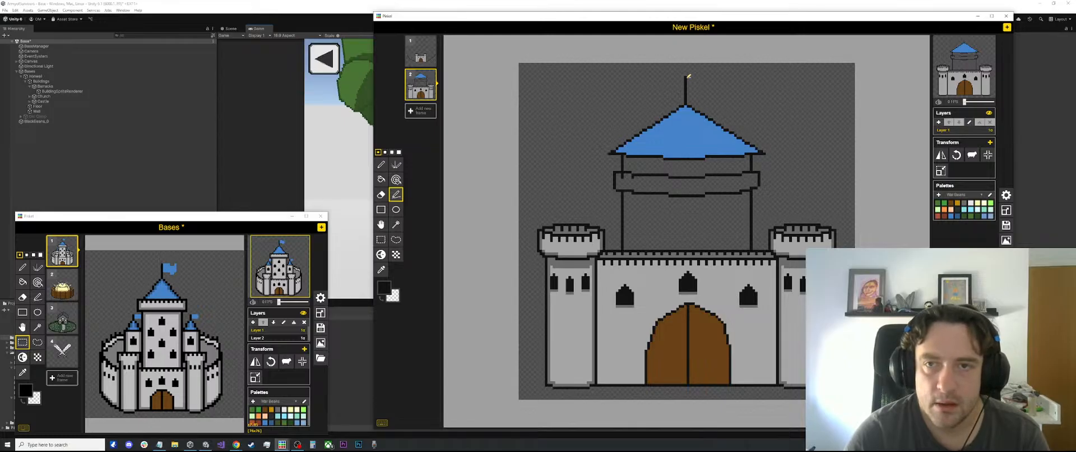
Sample the roof's blue and draw a wavy-edged flag outline extending right from the top of the flagpole
{"action": "key", "text": "o"}
{"action": "left_click", "coordinate": [695, 117]}
{"action": "scroll", "coordinate": [688, 184], "scroll_direction": "up", "scroll_amount": 2}
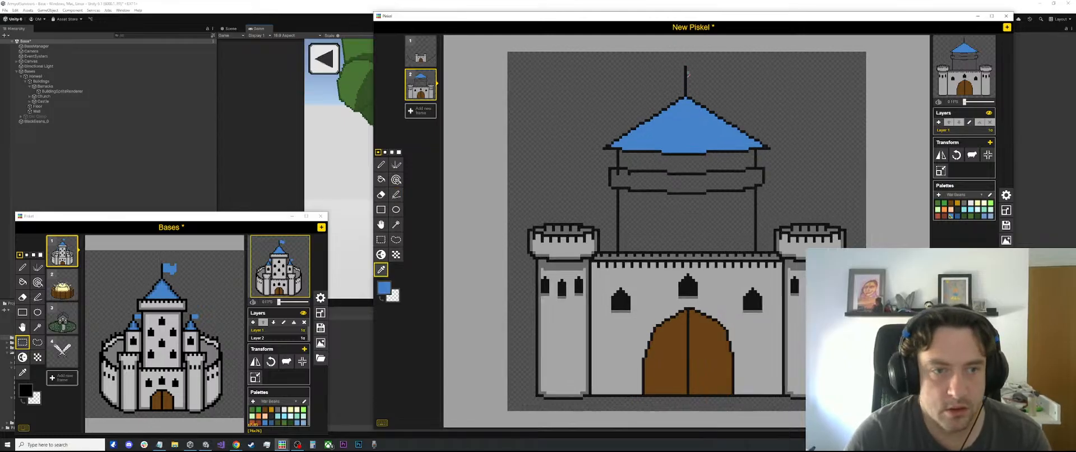
{"action": "key", "text": "p"}
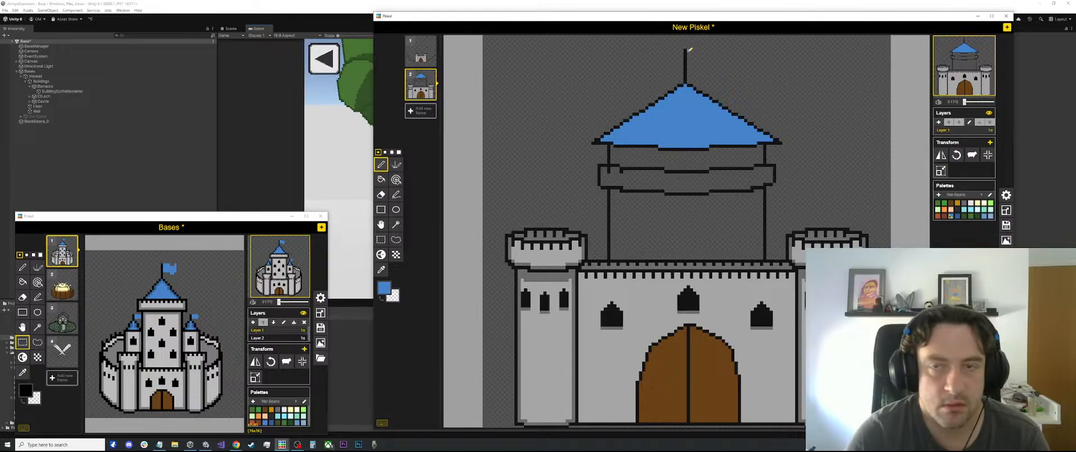
{"action": "left_click_drag", "start_coordinate": [689, 50], "coordinate": [706, 51]}
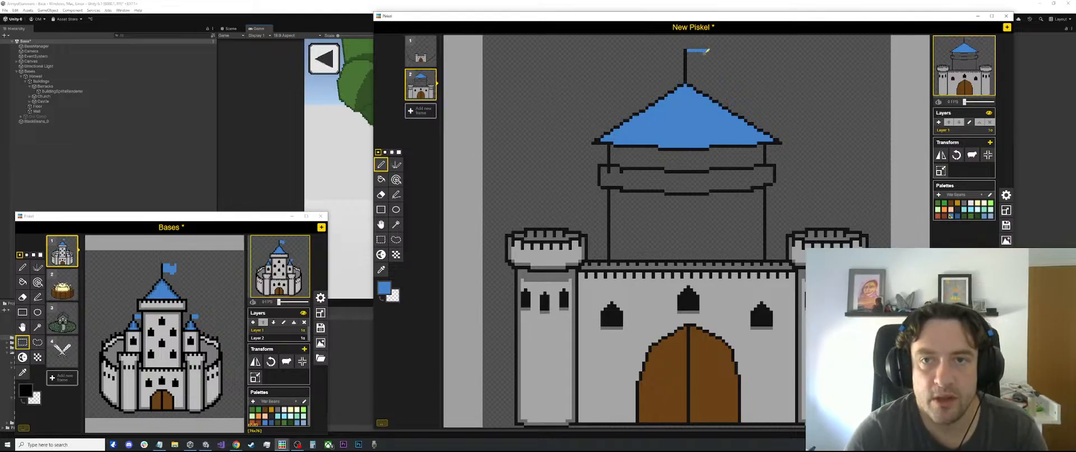
{"action": "mouse_move", "coordinate": [707, 50]}
{"action": "left_mouse_down"}
{"action": "mouse_move", "coordinate": [729, 49]}
{"action": "mouse_move", "coordinate": [727, 62]}
{"action": "left_mouse_up"}
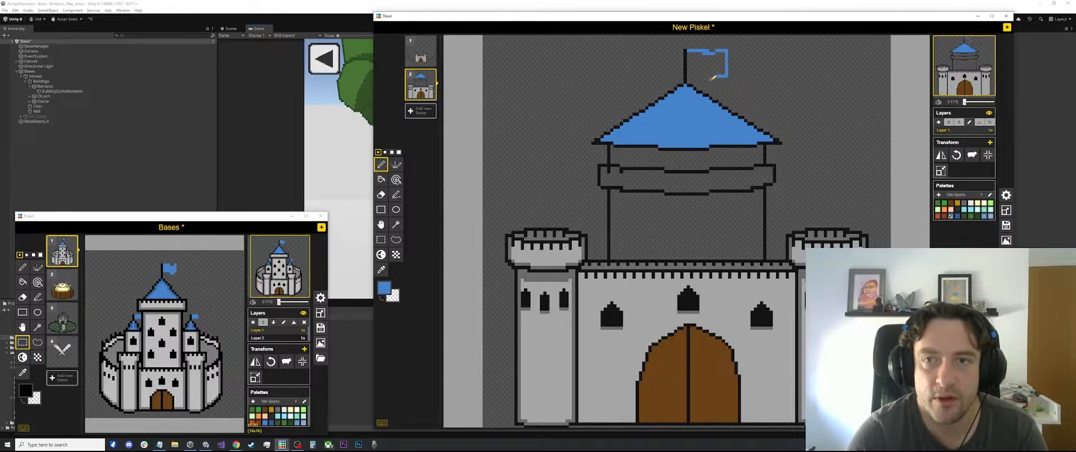
{"action": "left_click_drag", "start_coordinate": [705, 77], "coordinate": [700, 77]}
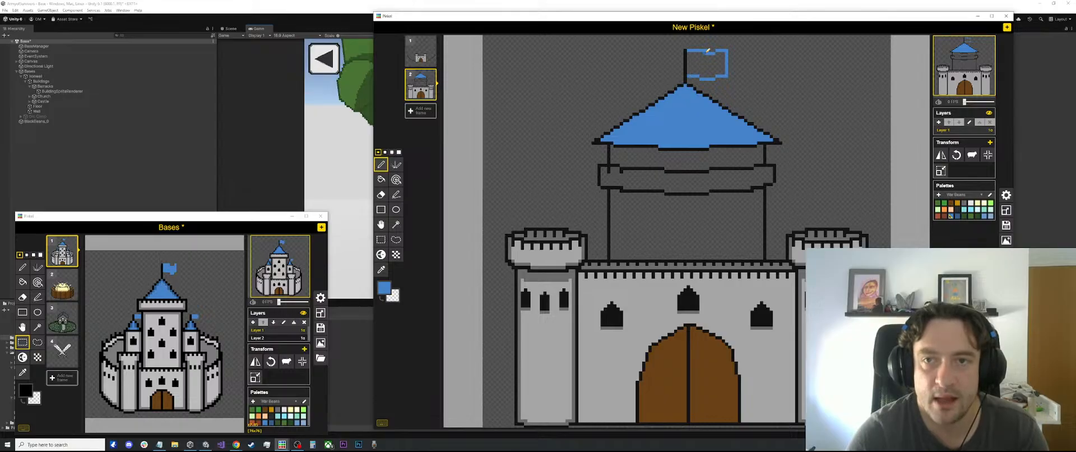
Fill the inside of the flag outline with the same blue
{"action": "key", "text": "e"}
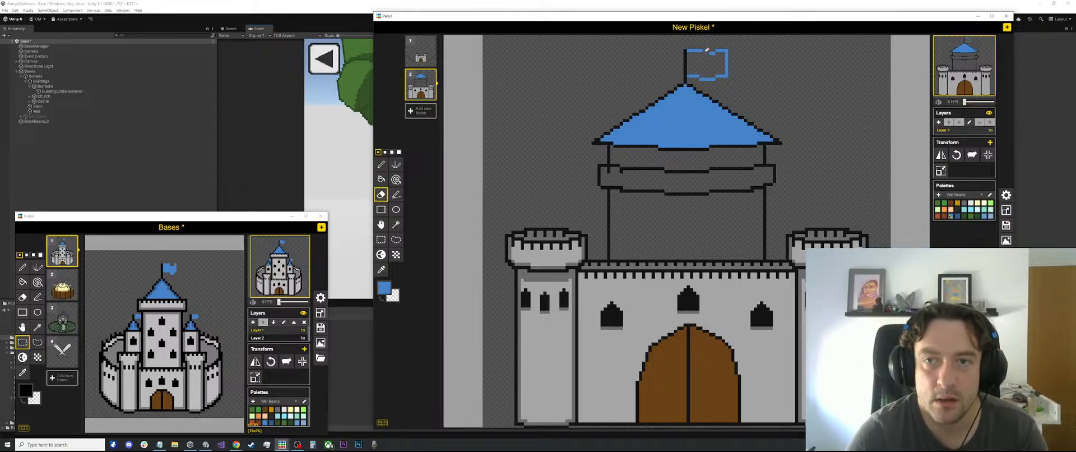
{"action": "key", "text": "p"}
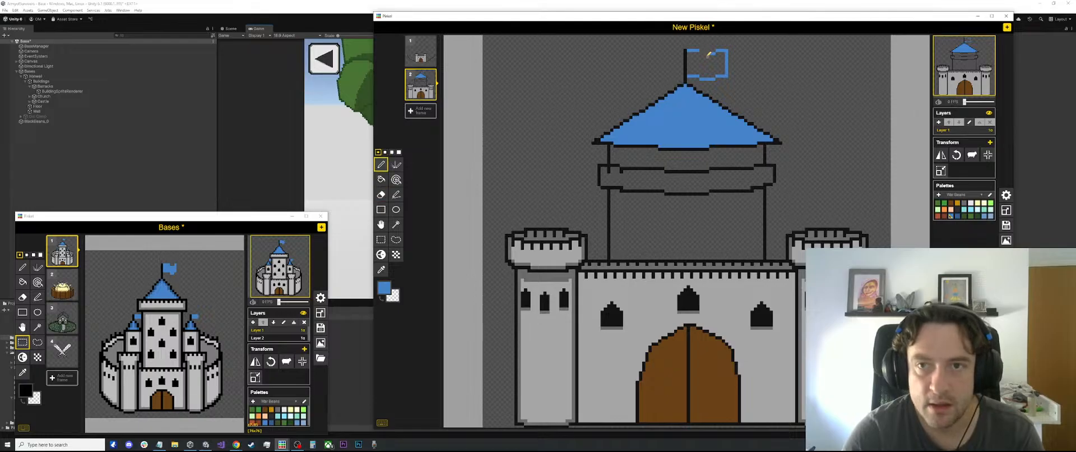
{"action": "key", "text": "b"}
{"action": "left_click", "coordinate": [703, 52]}
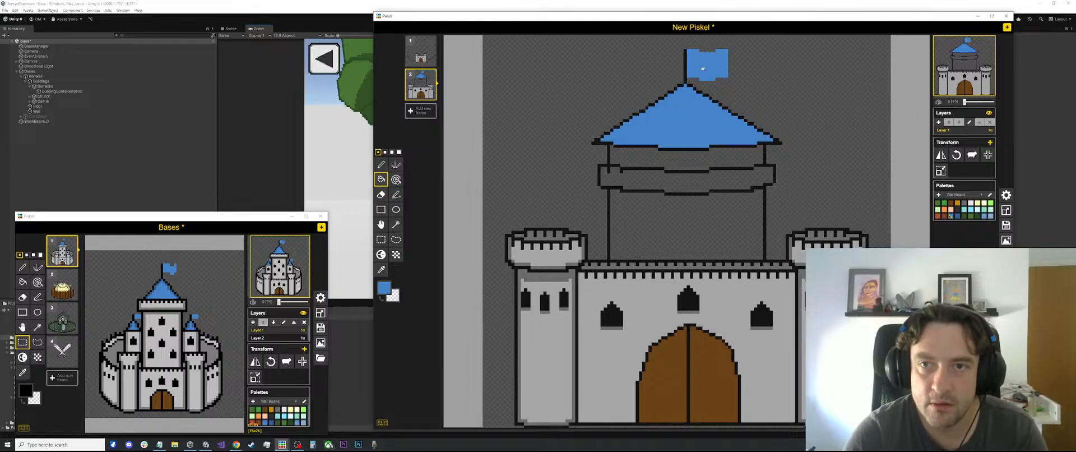
{"action": "scroll", "coordinate": [712, 112], "scroll_direction": "down", "scroll_amount": 5}
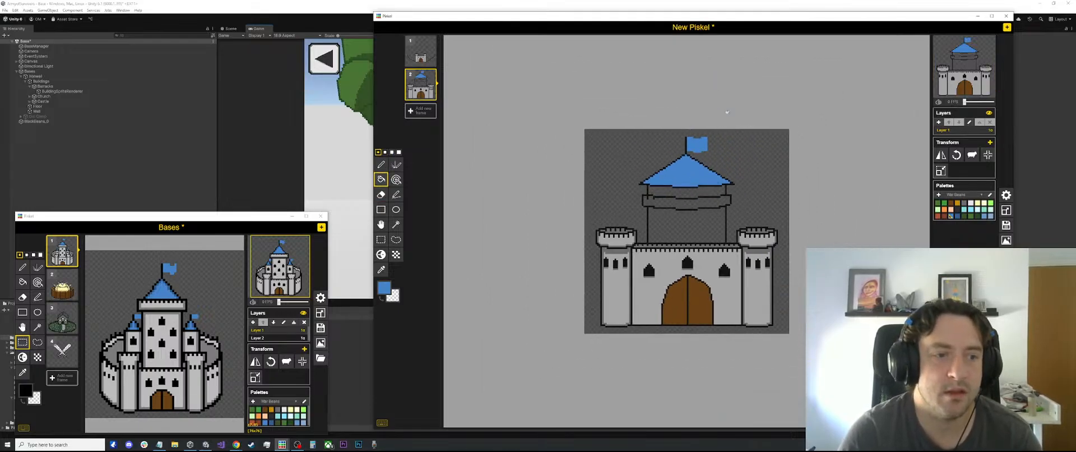
Select and adjust the outer part of the flag, and close the vertical gap in it with a blue line
{"action": "scroll", "coordinate": [726, 112], "scroll_direction": "up", "scroll_amount": 2}
{"action": "key", "text": "s"}
{"action": "scroll", "coordinate": [711, 99], "scroll_direction": "up", "scroll_amount": 2}
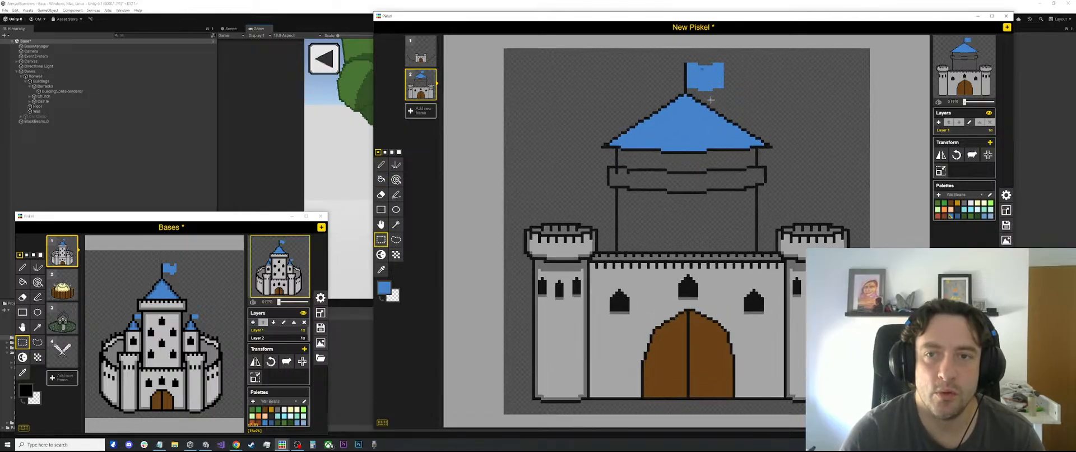
{"action": "left_click_drag", "start_coordinate": [718, 59], "coordinate": [707, 84]}
{"action": "left_click", "coordinate": [739, 74]}
{"action": "key", "text": "o"}
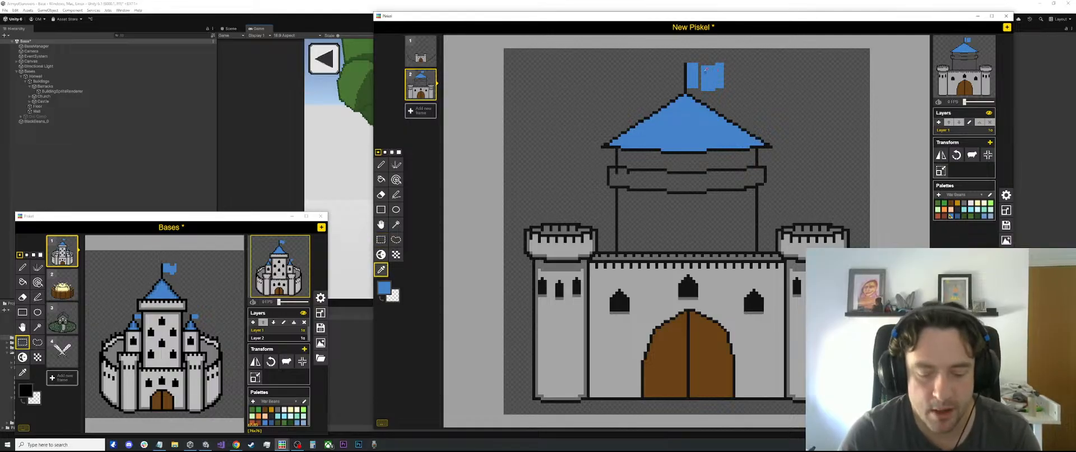
{"action": "key", "text": "l"}
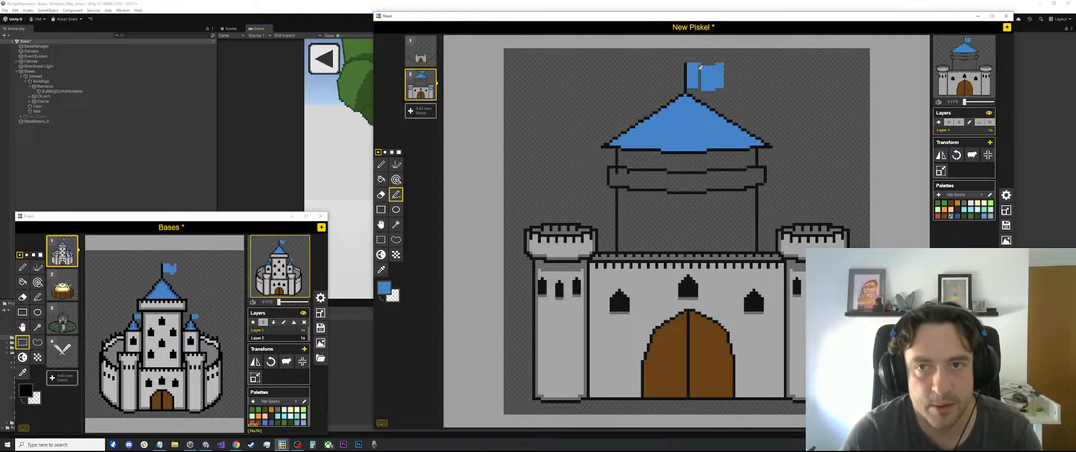
{"action": "left_click_drag", "start_coordinate": [700, 68], "coordinate": [700, 84]}
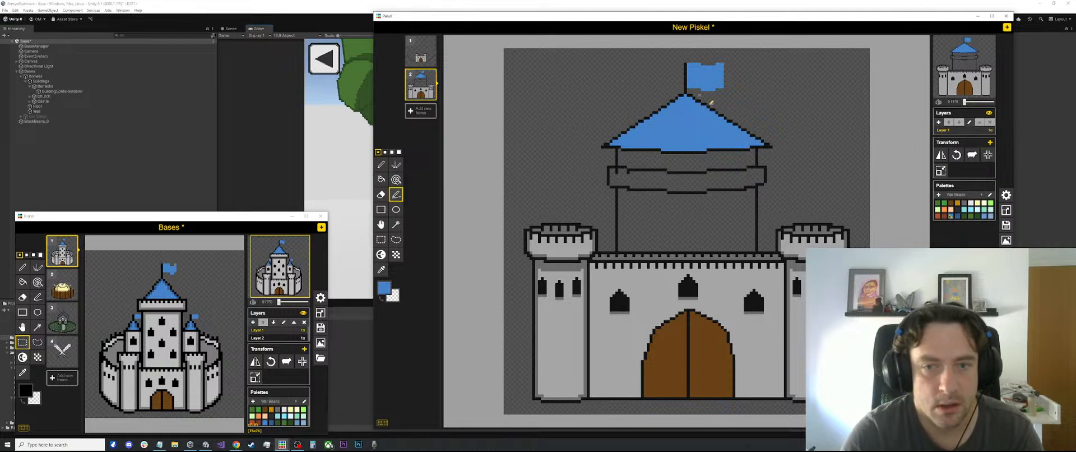
Choose a darker blue, draw a diagonal line from the roof's peak toward its lower left corner, and fill the outer sliver as shade
{"action": "scroll", "coordinate": [800, 118], "scroll_direction": "up", "scroll_amount": 1}
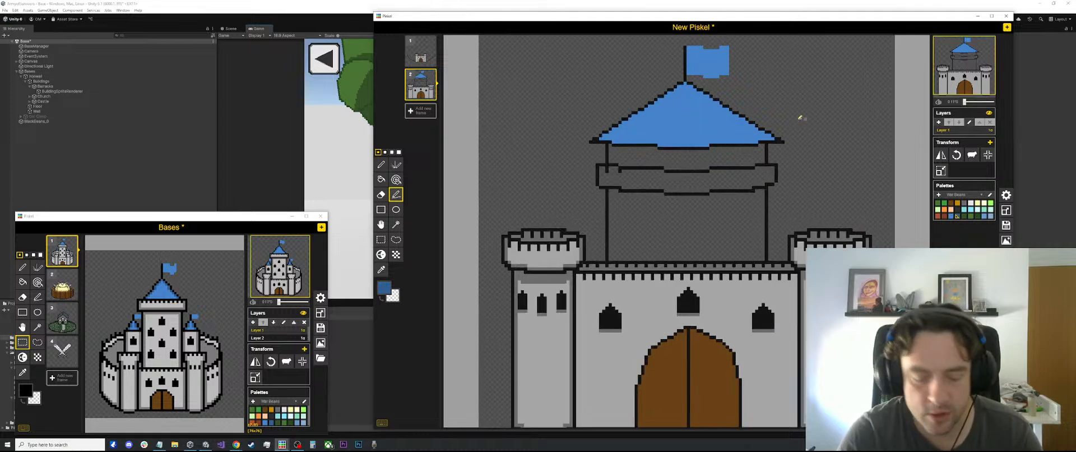
{"action": "key", "text": "n"}
{"action": "key", "text": "ctrl+z"}
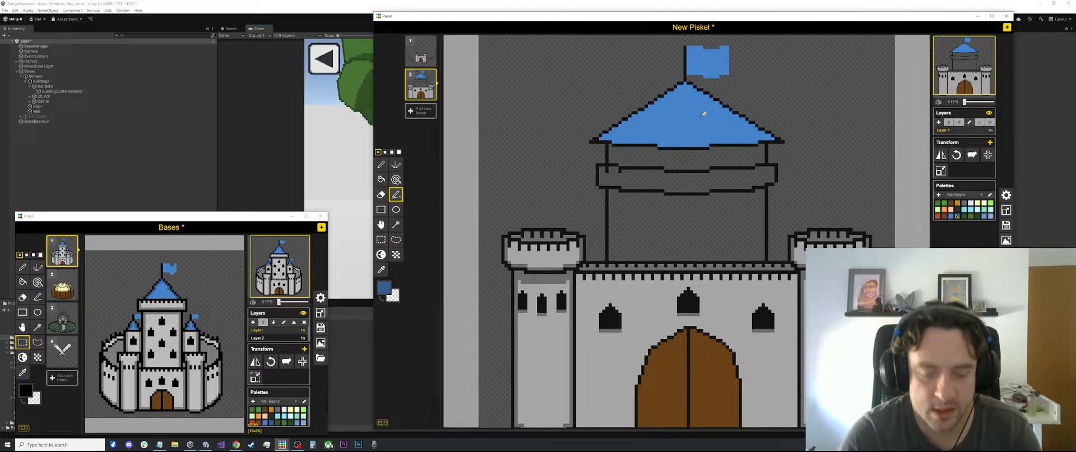
{"action": "key", "text": "b"}
{"action": "left_click", "coordinate": [698, 117]}
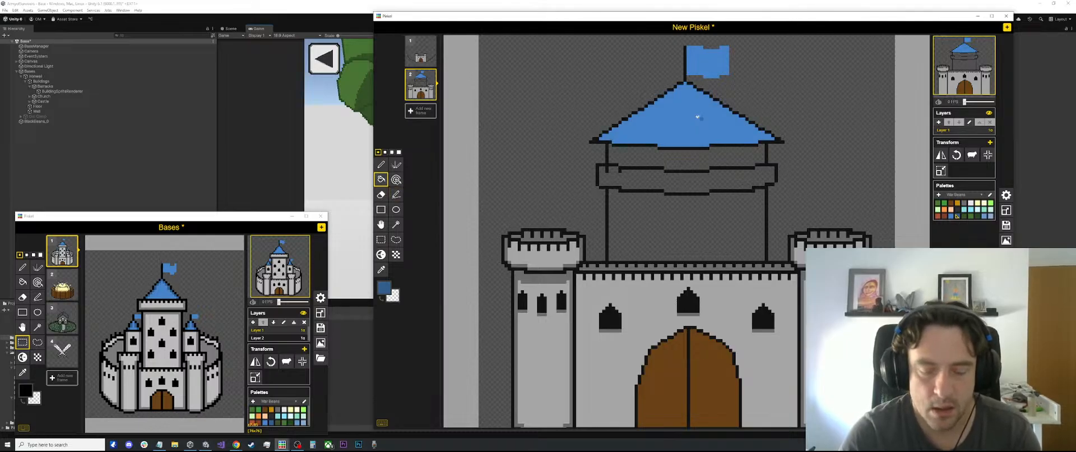
{"action": "key", "text": "l"}
{"action": "left_click_drag", "start_coordinate": [686, 83], "coordinate": [623, 140]}
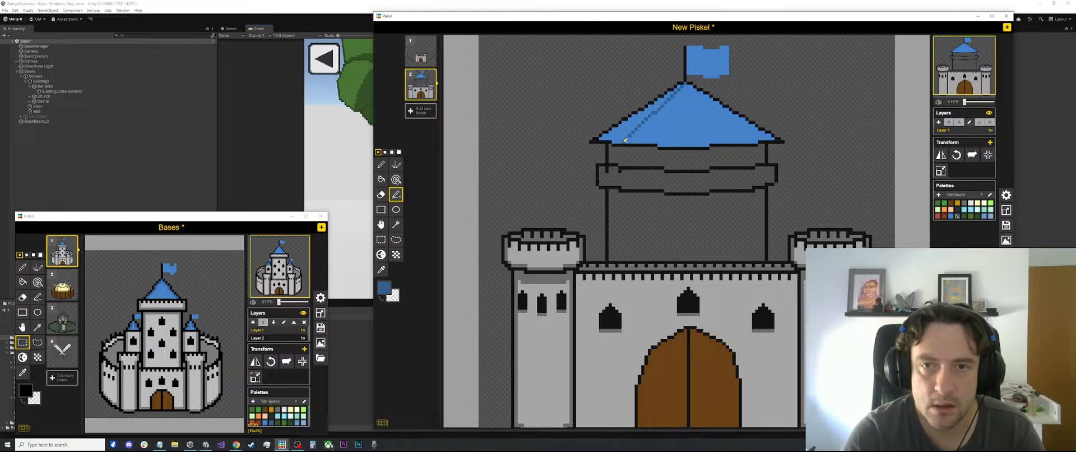
{"action": "key", "text": "b"}
{"action": "left_click", "coordinate": [620, 126]}
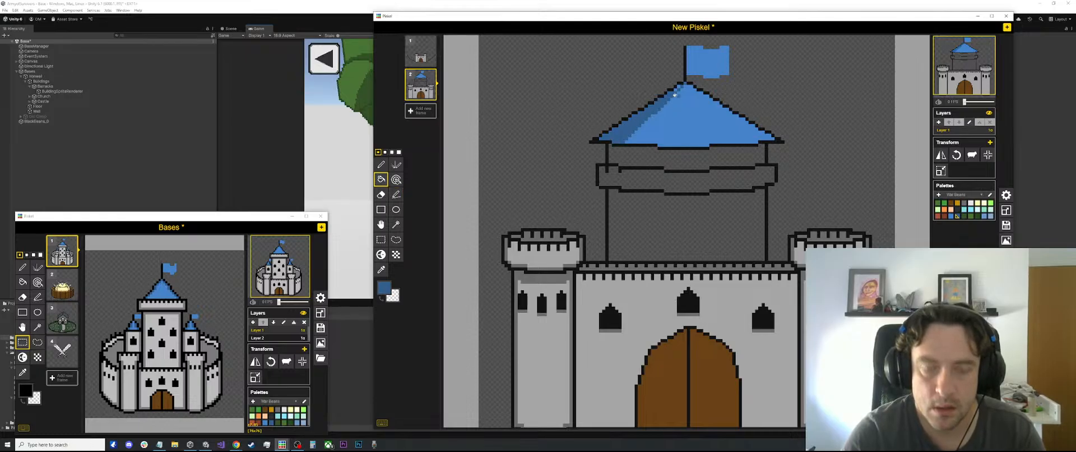
Draw a matching darker-blue diagonal from the peak toward the roof's lower right corner and fill the outer sliver as shade
{"action": "key", "text": "p"}
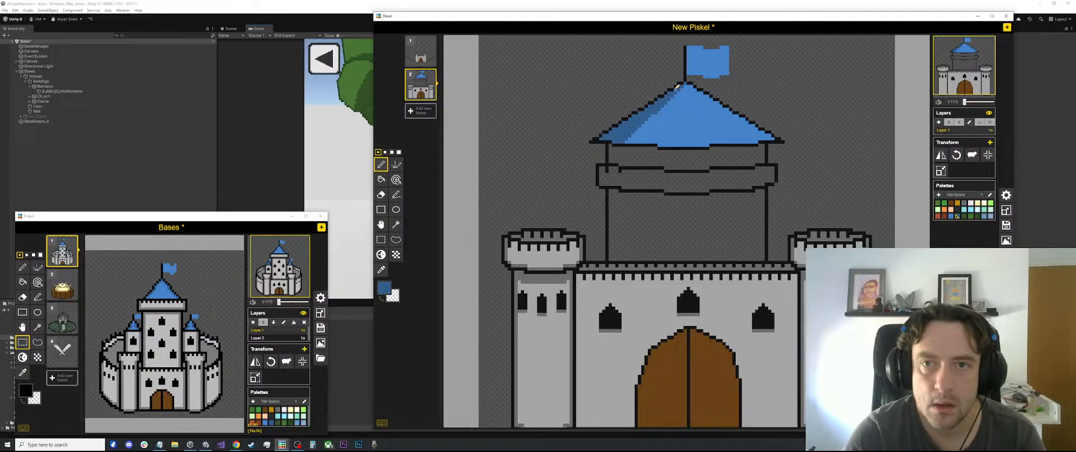
{"action": "key", "text": "l"}
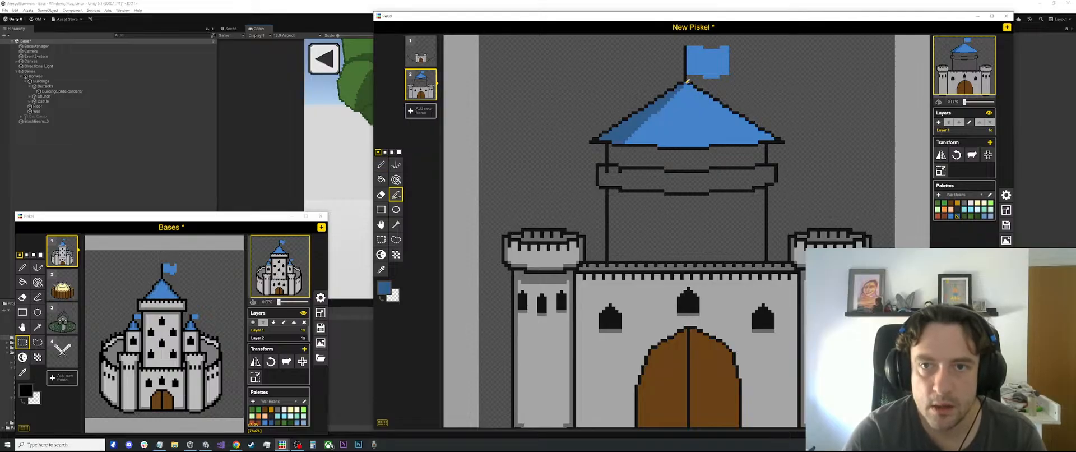
{"action": "left_click_drag", "start_coordinate": [686, 83], "coordinate": [757, 139]}
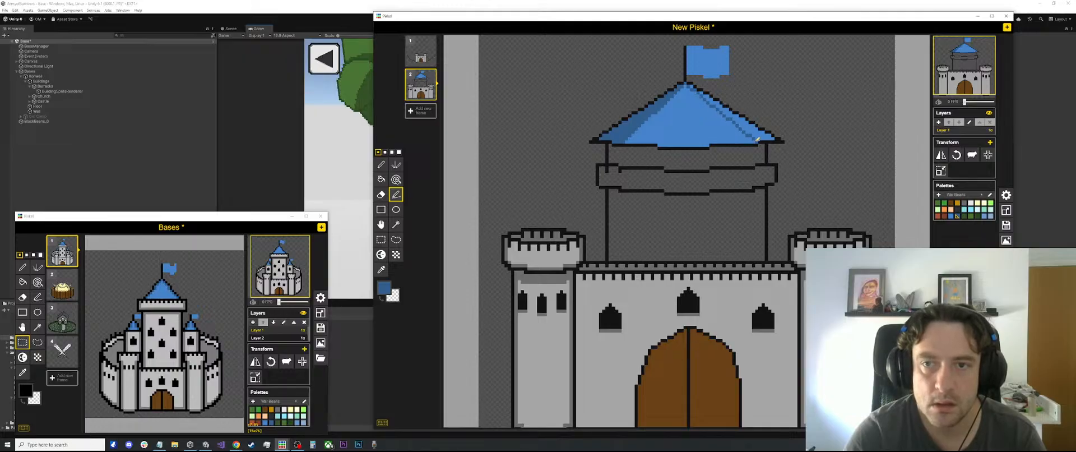
{"action": "key", "text": "b"}
{"action": "left_click", "coordinate": [755, 135]}
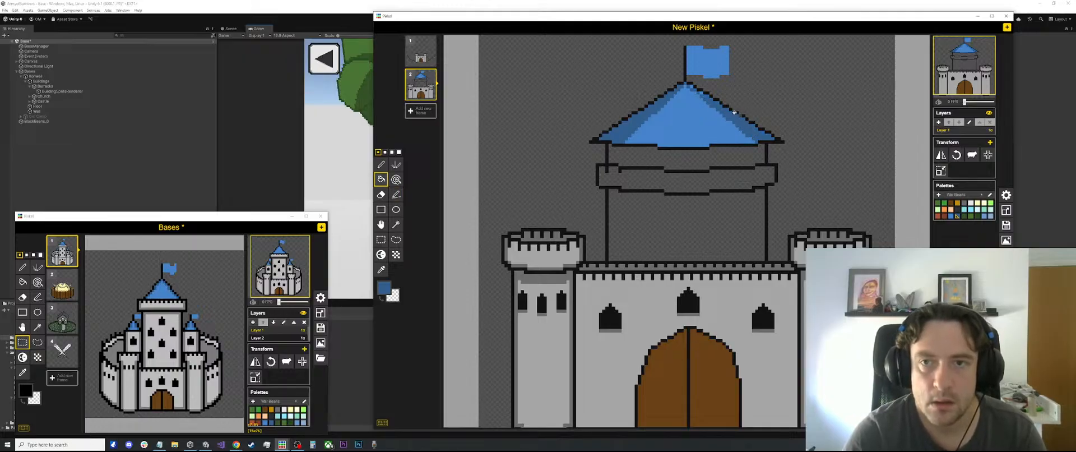
Draw small darker-blue tile marks on the roof just below its peak
{"action": "key", "text": "p"}
{"action": "scroll", "coordinate": [683, 100], "scroll_direction": "up", "scroll_amount": 1}
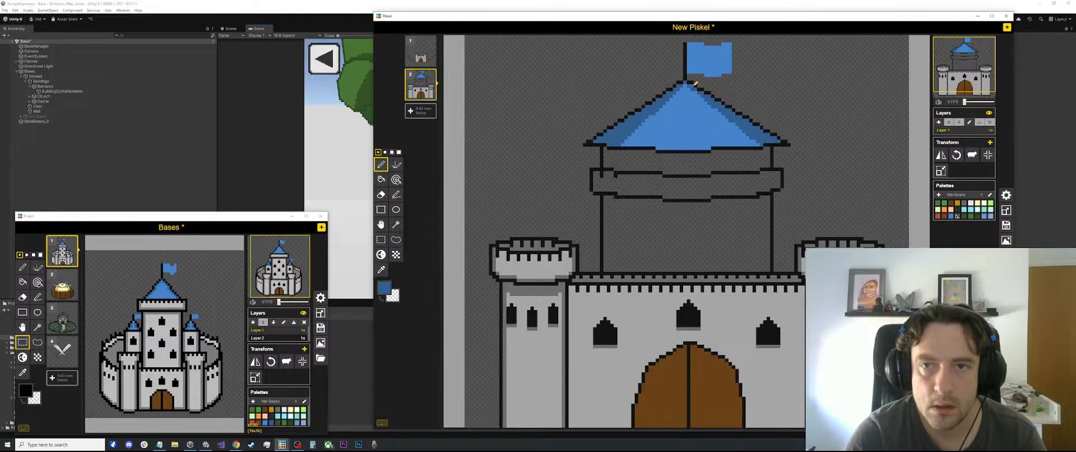
{"action": "scroll", "coordinate": [702, 94], "scroll_direction": "down", "scroll_amount": 2}
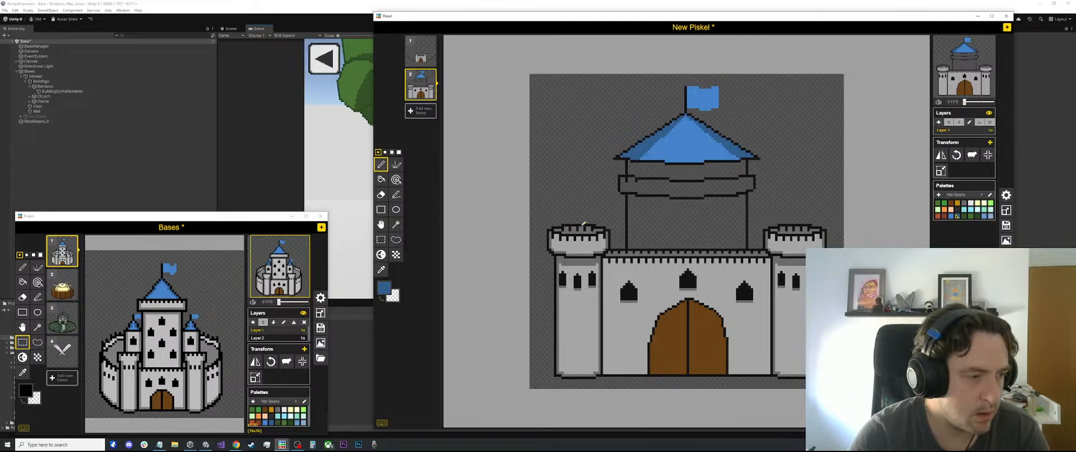
{"action": "scroll", "coordinate": [691, 213], "scroll_direction": "up", "scroll_amount": 3}
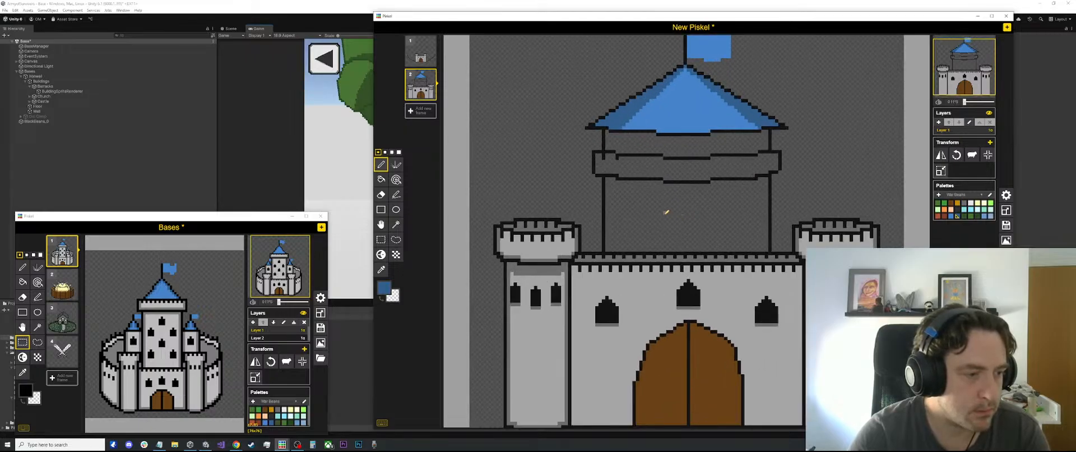
{"action": "scroll", "coordinate": [668, 214], "scroll_direction": "up", "scroll_amount": 2}
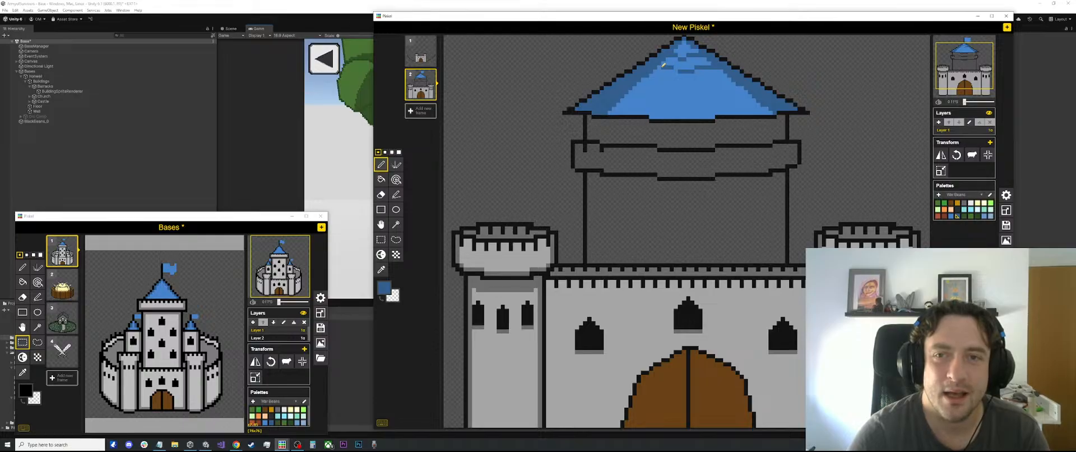
{"action": "scroll", "coordinate": [675, 66], "scroll_direction": "down", "scroll_amount": 2}
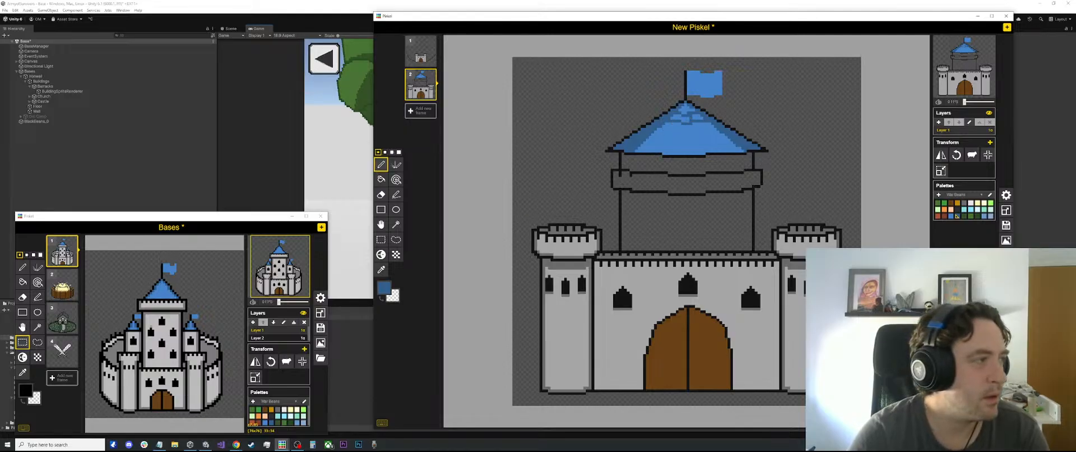
Return to the castle drawing and sample the darker blue from the roof's tile marks
{"action": "key", "text": "alt+Tab"}
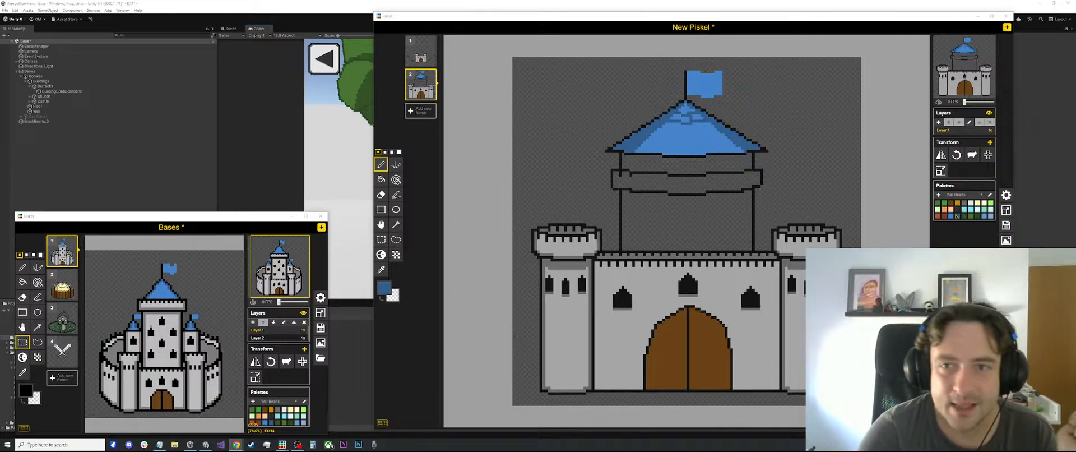
{"action": "left_click", "coordinate": [723, 162], "text": "alt"}
{"action": "key", "text": "l"}
{"action": "scroll", "coordinate": [719, 148], "scroll_direction": "up", "scroll_amount": 3}
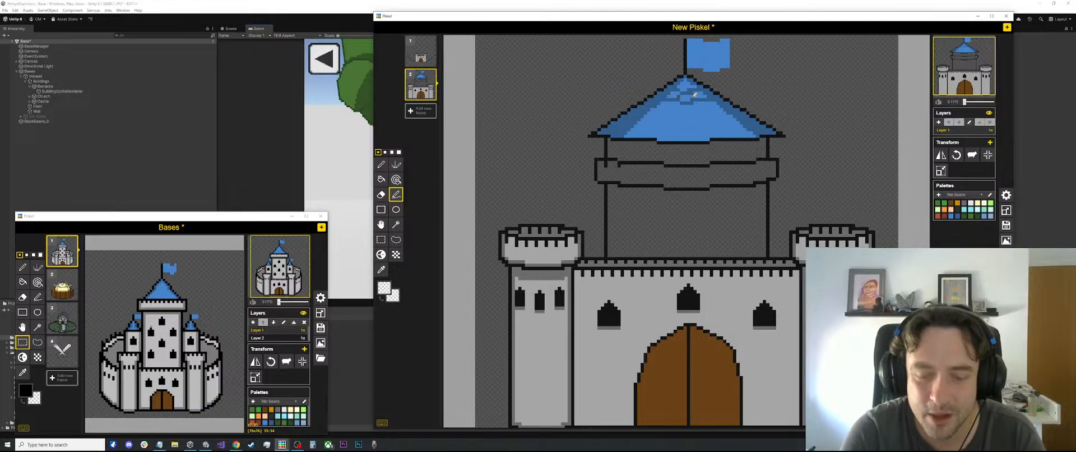
{"action": "key", "text": "p"}
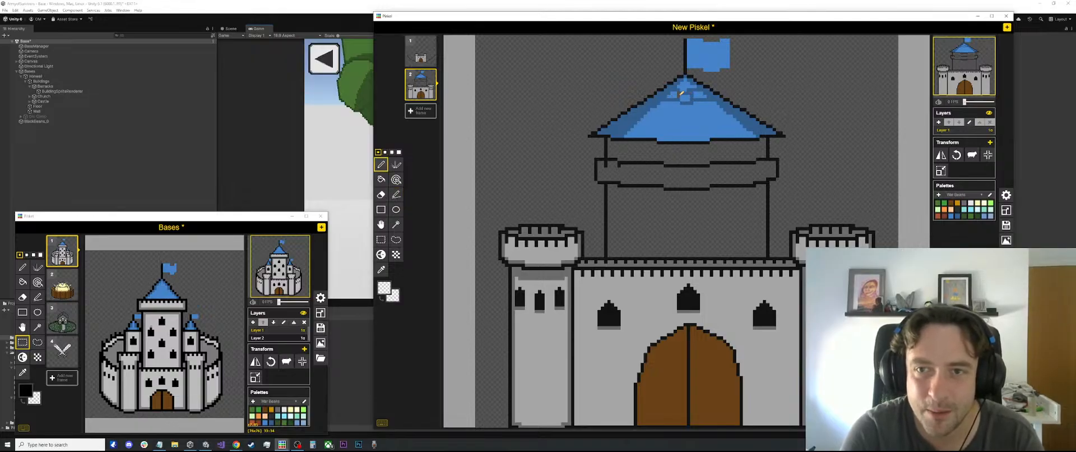
{"action": "scroll", "coordinate": [681, 96], "scroll_direction": "up", "scroll_amount": 2}
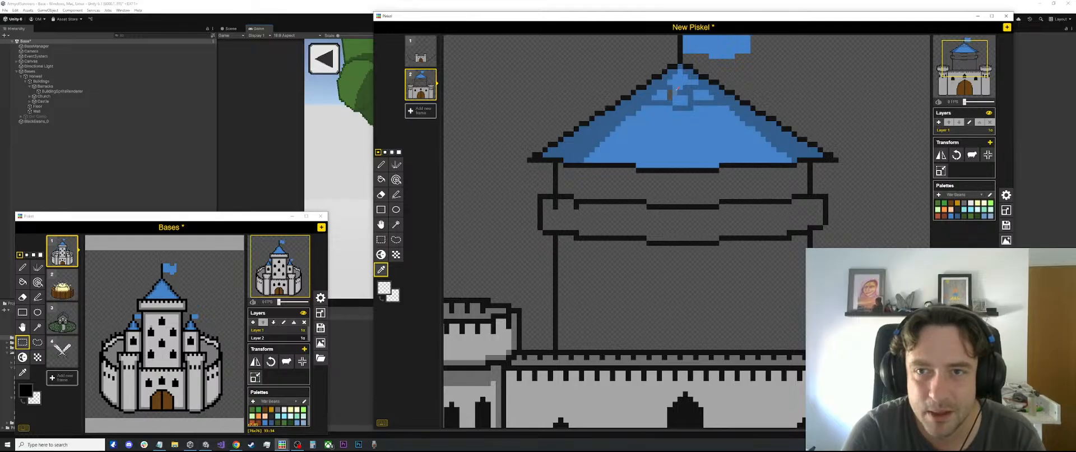
{"action": "left_click", "coordinate": [675, 89], "text": "alt"}
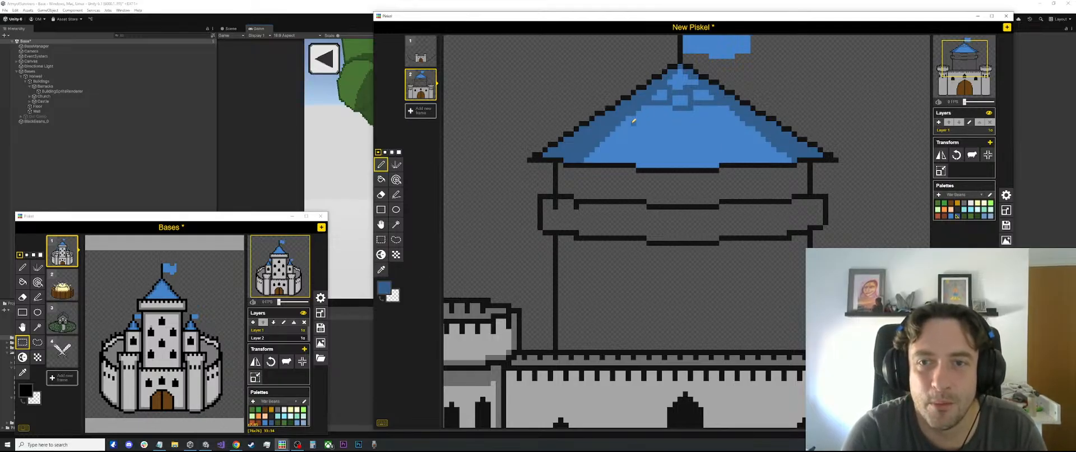
Draw stepped darker-blue horizontal tile rows across the middle and lower part of the keep's roof
{"action": "key", "text": "l"}
{"action": "mouse_move", "coordinate": [625, 118]}
{"action": "left_mouse_down"}
{"action": "mouse_move", "coordinate": [675, 129]}
{"action": "mouse_move", "coordinate": [739, 122]}
{"action": "left_mouse_up"}
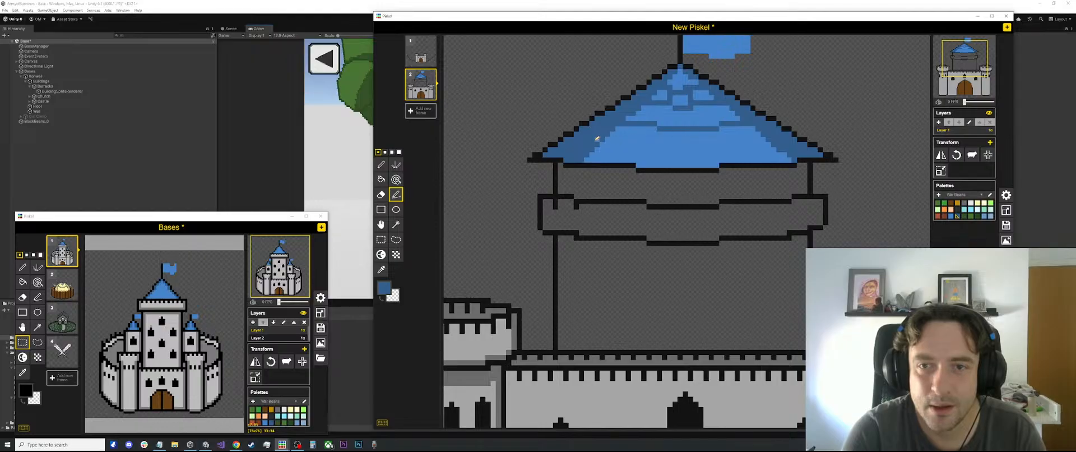
{"action": "mouse_move", "coordinate": [626, 147]}
{"action": "left_mouse_down"}
{"action": "mouse_move", "coordinate": [669, 148]}
{"action": "mouse_move", "coordinate": [650, 146]}
{"action": "left_mouse_up"}
{"action": "left_click_drag", "start_coordinate": [654, 149], "coordinate": [769, 144]}
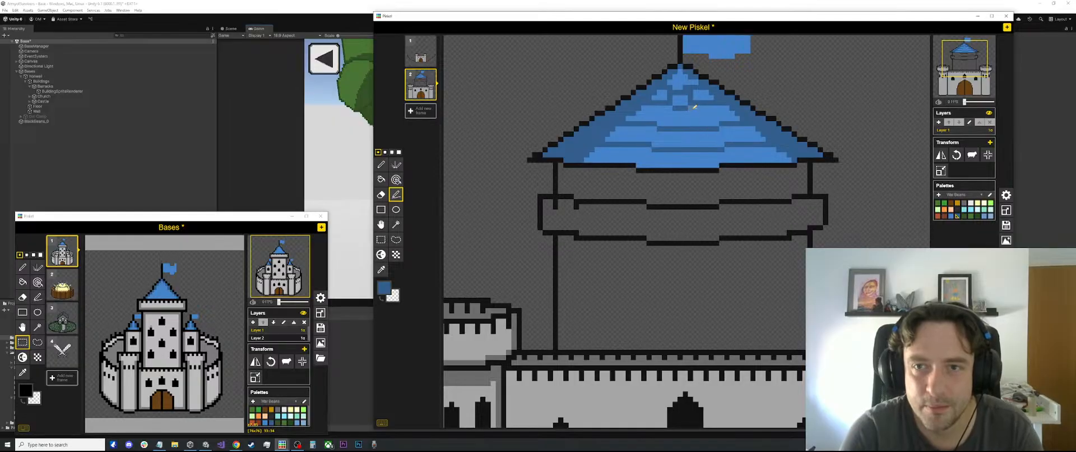
{"action": "key", "text": "p"}
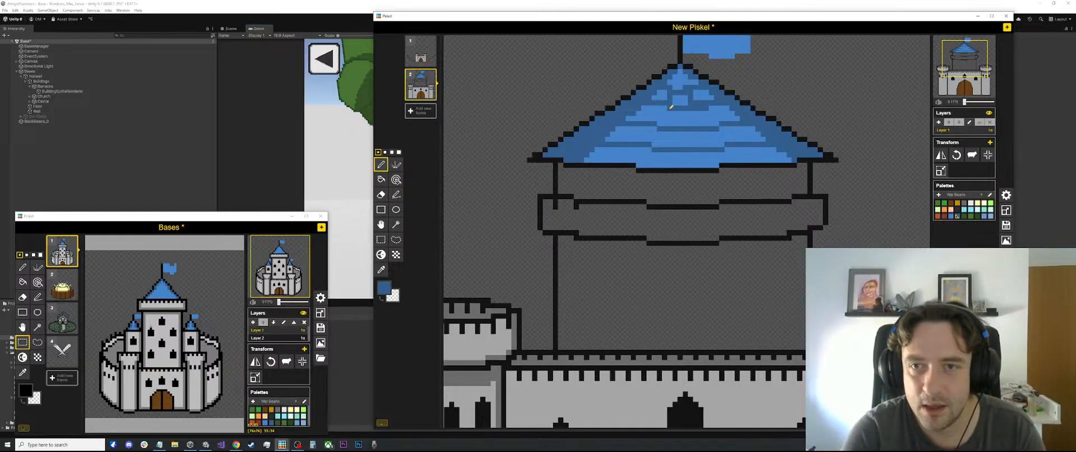
Sample the lighter blue and paint over the small dark tile marks just below the roof's peak
{"action": "key", "text": "e"}
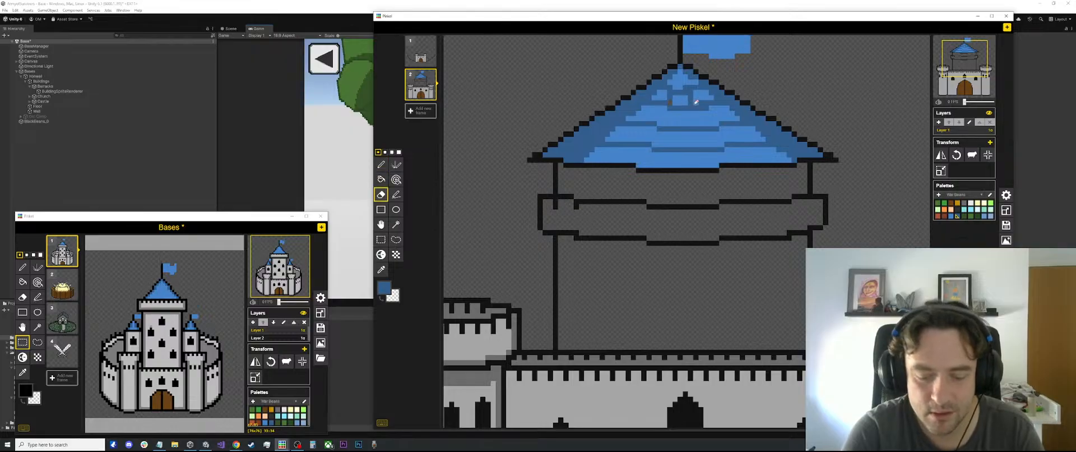
{"action": "key", "text": "o"}
{"action": "left_click", "coordinate": [696, 102]}
{"action": "key", "text": "p"}
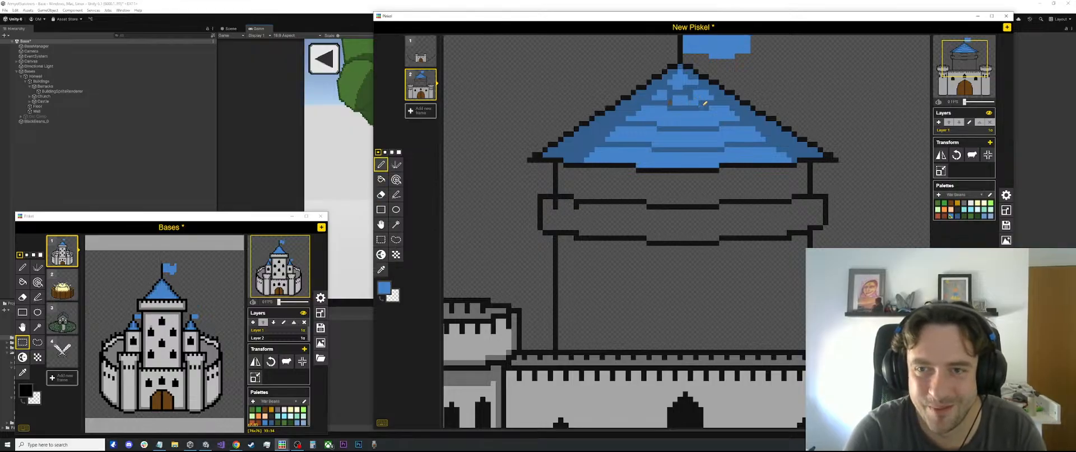
{"action": "left_click_drag", "start_coordinate": [701, 103], "coordinate": [692, 103]}
{"action": "left_click", "coordinate": [670, 103]}
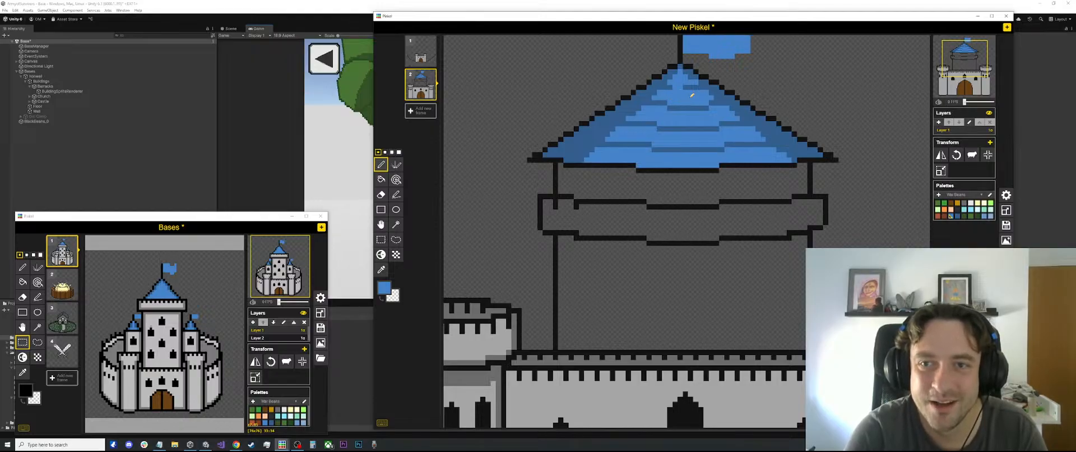
Sample the darker blue and draw short staggered vertical joints between the horizontal tile rows across the keep's roof
{"action": "key", "text": "o"}
{"action": "scroll", "coordinate": [692, 89], "scroll_direction": "up", "scroll_amount": 1}
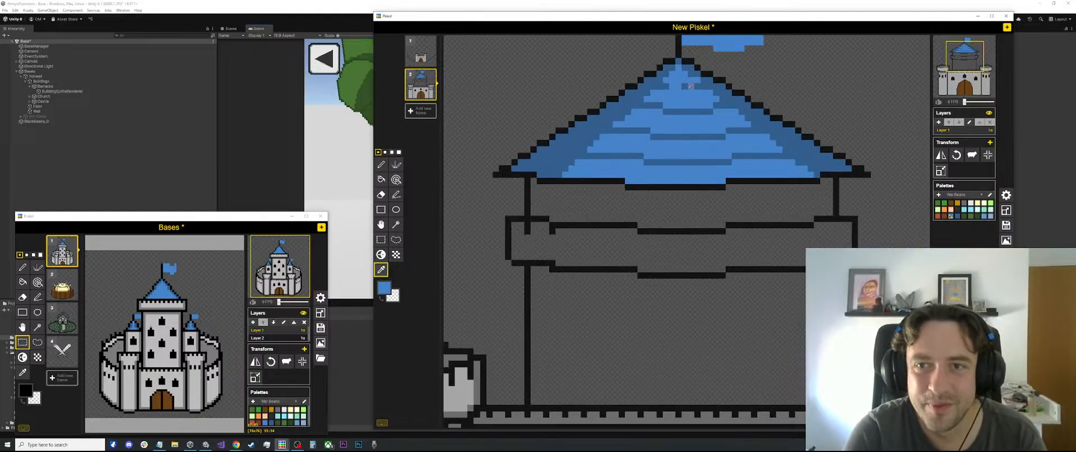
{"action": "left_click", "coordinate": [690, 85]}
{"action": "key", "text": "p"}
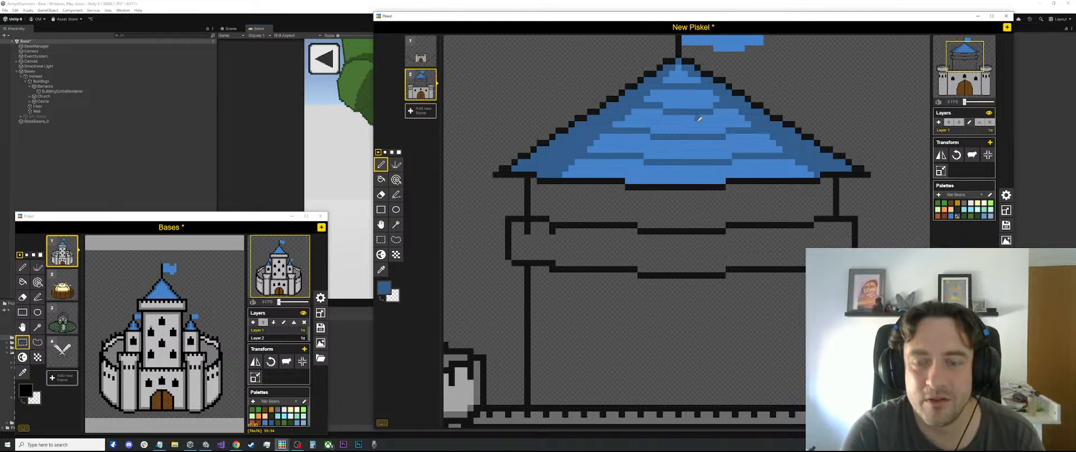
{"action": "key", "text": "l"}
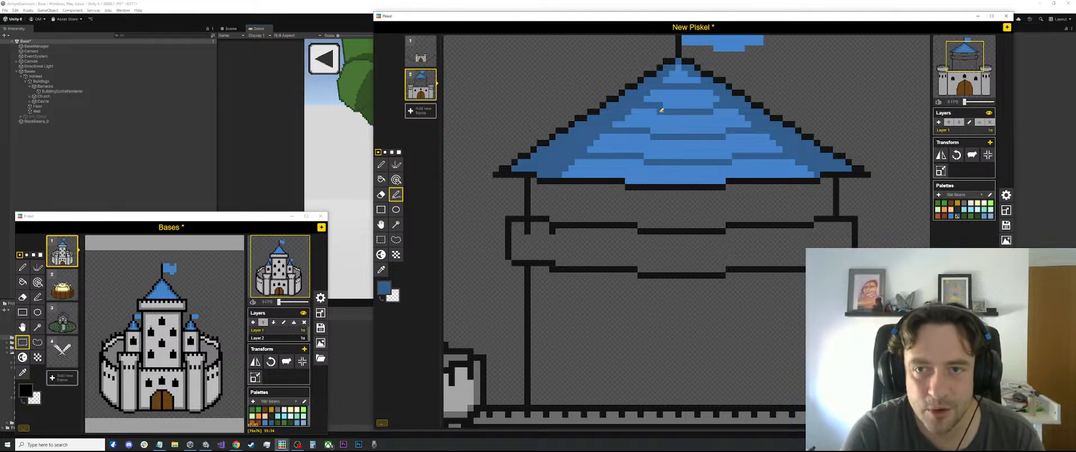
{"action": "left_click_drag", "start_coordinate": [653, 118], "coordinate": [653, 124]}
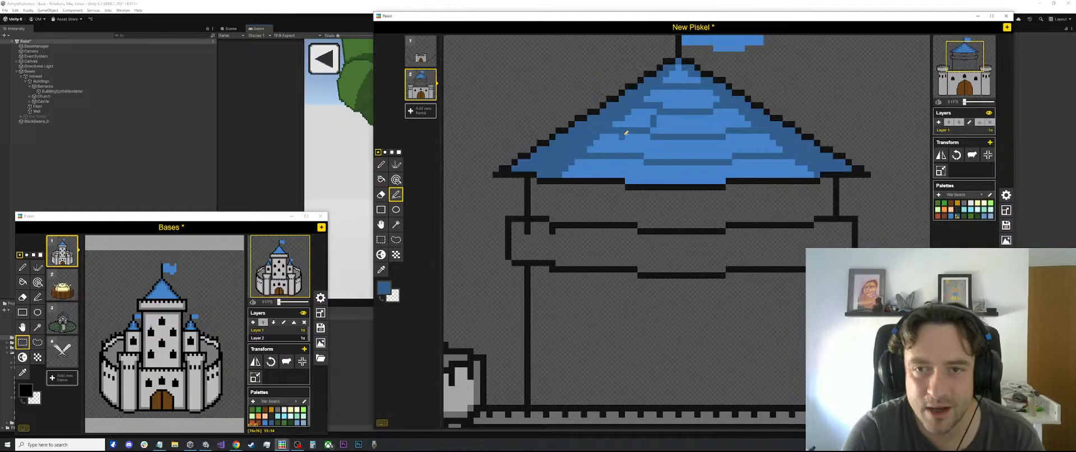
{"action": "left_click_drag", "start_coordinate": [691, 147], "coordinate": [692, 153]}
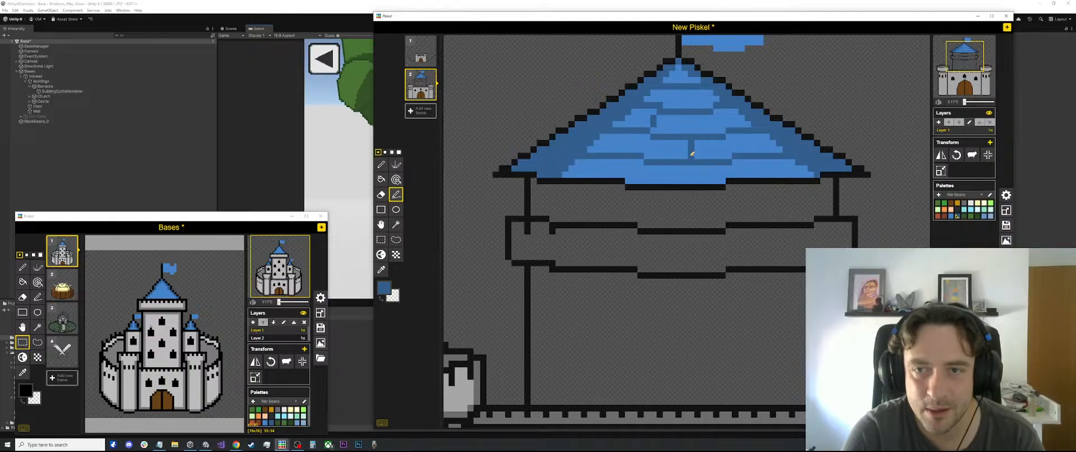
{"action": "left_click_drag", "start_coordinate": [615, 138], "coordinate": [611, 149]}
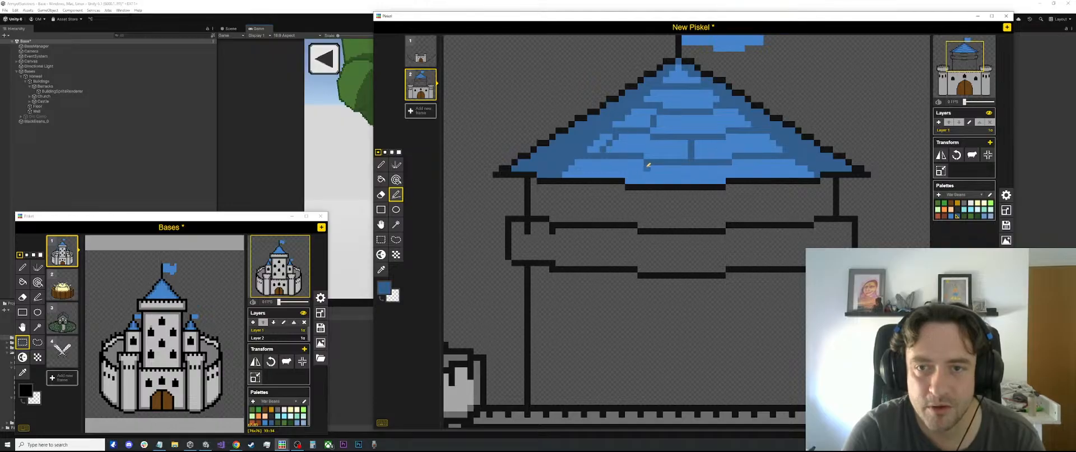
{"action": "left_click_drag", "start_coordinate": [635, 165], "coordinate": [632, 178]}
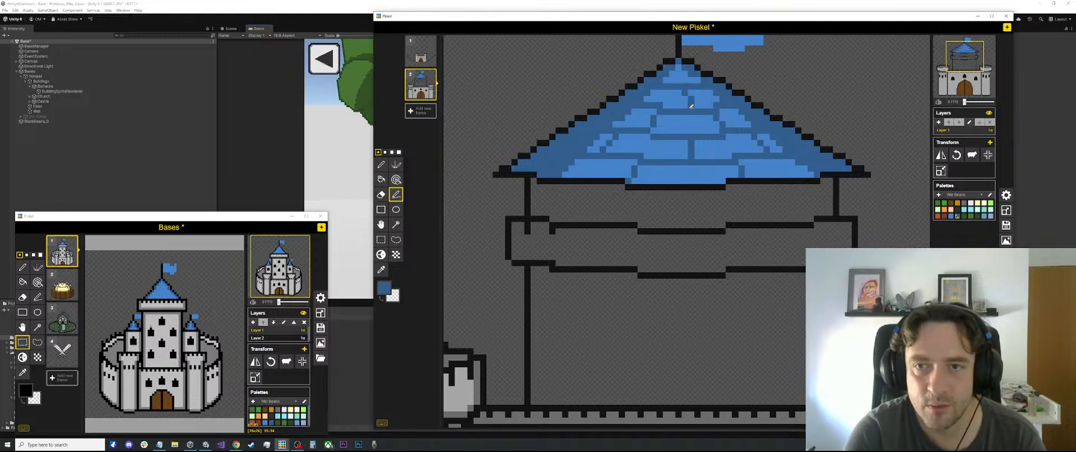
{"action": "scroll", "coordinate": [695, 112], "scroll_direction": "down", "scroll_amount": 1}
{"action": "scroll", "coordinate": [707, 133], "scroll_direction": "down", "scroll_amount": 3}
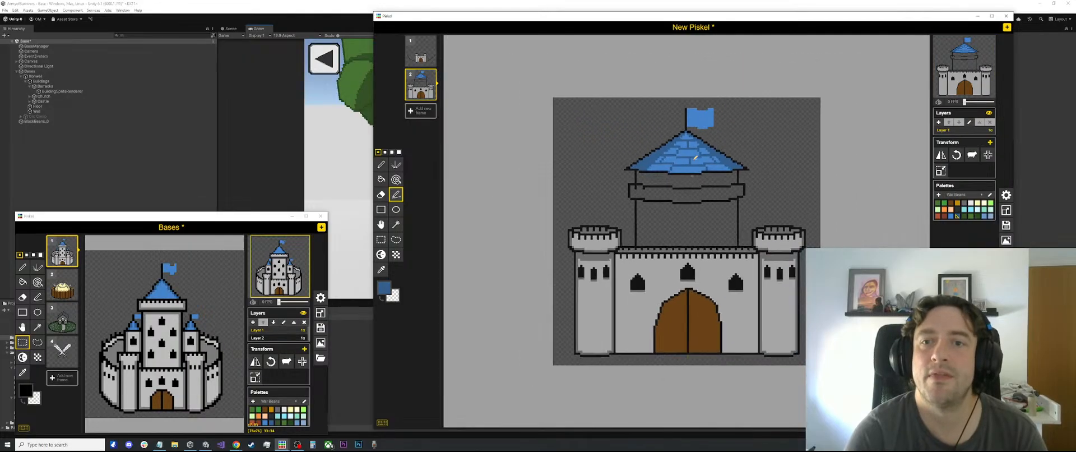
{"action": "scroll", "coordinate": [723, 134], "scroll_direction": "up", "scroll_amount": 4}
{"action": "scroll", "coordinate": [725, 135], "scroll_direction": "up", "scroll_amount": 2}
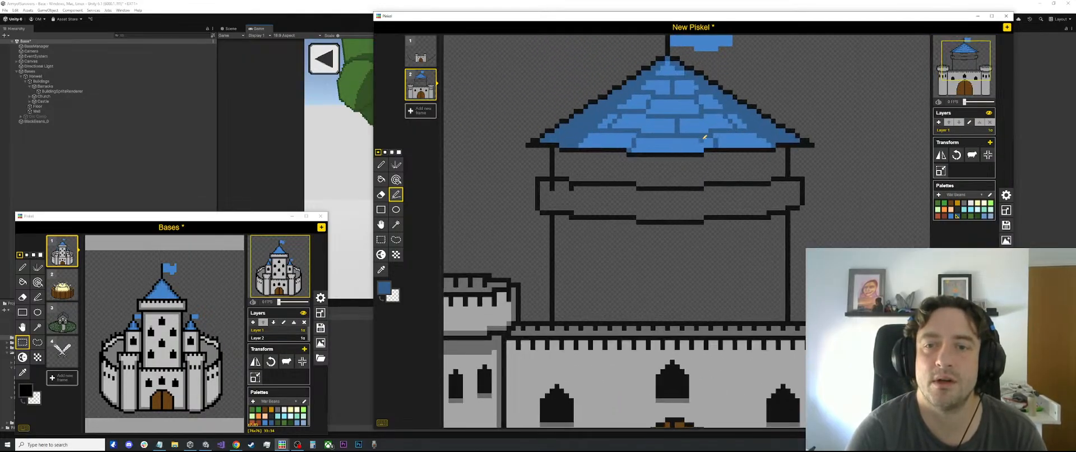
{"action": "scroll", "coordinate": [707, 136], "scroll_direction": "down", "scroll_amount": 4}
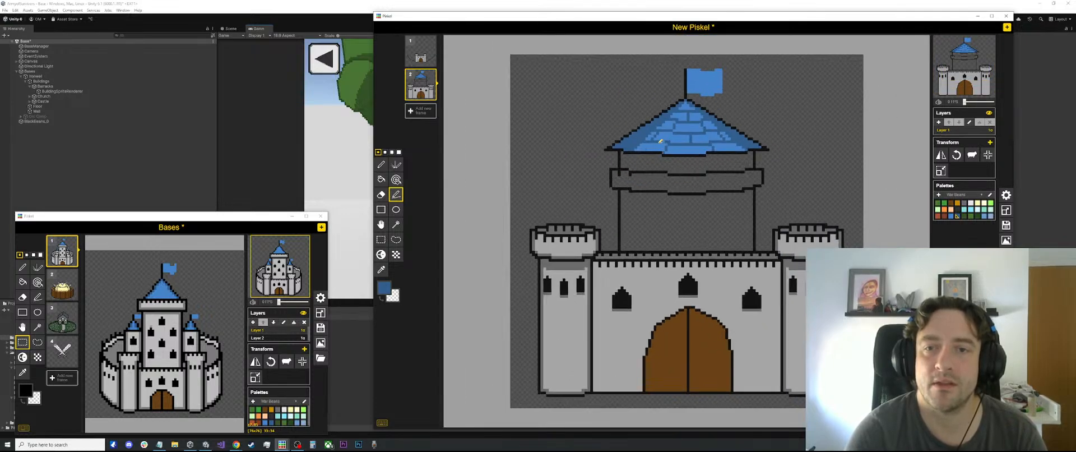
{"action": "scroll", "coordinate": [710, 137], "scroll_direction": "up", "scroll_amount": 3}
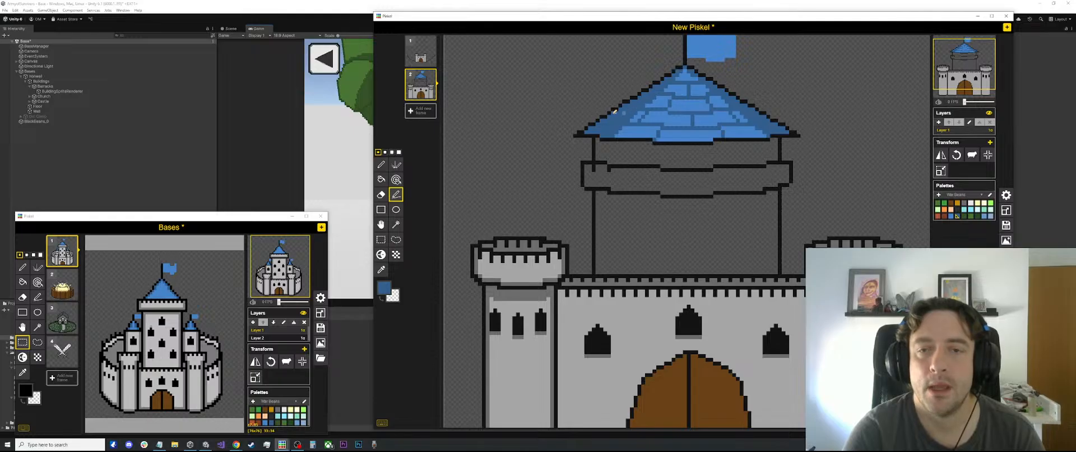
{"action": "scroll", "coordinate": [700, 140], "scroll_direction": "down", "scroll_amount": 3}
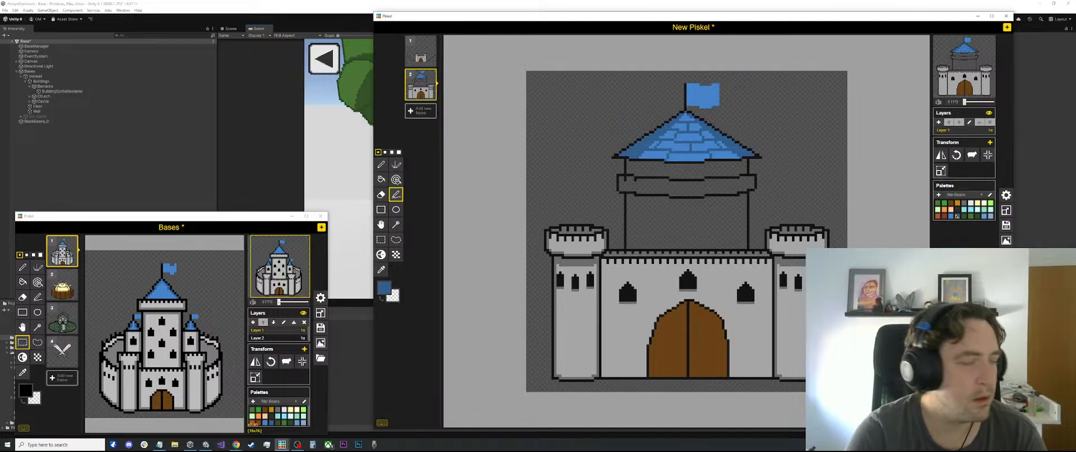
Sample the front wall's light grey and fill the keep's body and its protruding parapet band with it
{"action": "scroll", "coordinate": [692, 201], "scroll_direction": "up", "scroll_amount": 2}
{"action": "key", "text": "o"}
{"action": "left_click", "coordinate": [647, 331]}
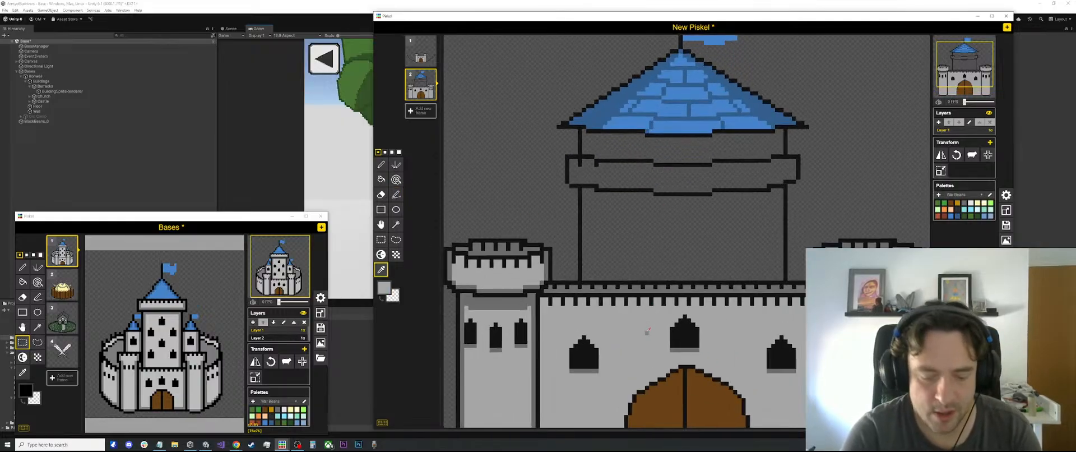
{"action": "key", "text": "b"}
{"action": "left_click", "coordinate": [660, 233]}
{"action": "left_click", "coordinate": [640, 177]}
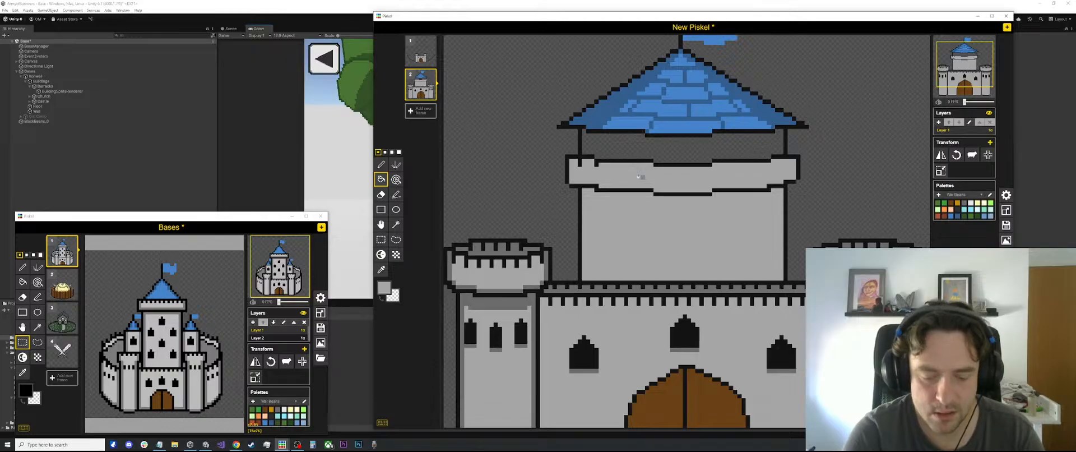
Sample the tower's darker grey and draw vertical shade lines along both ends of the front wall, beside the towers
{"action": "scroll", "coordinate": [639, 177], "scroll_direction": "down", "scroll_amount": 1}
{"action": "key", "text": "o"}
{"action": "left_click", "coordinate": [553, 273]}
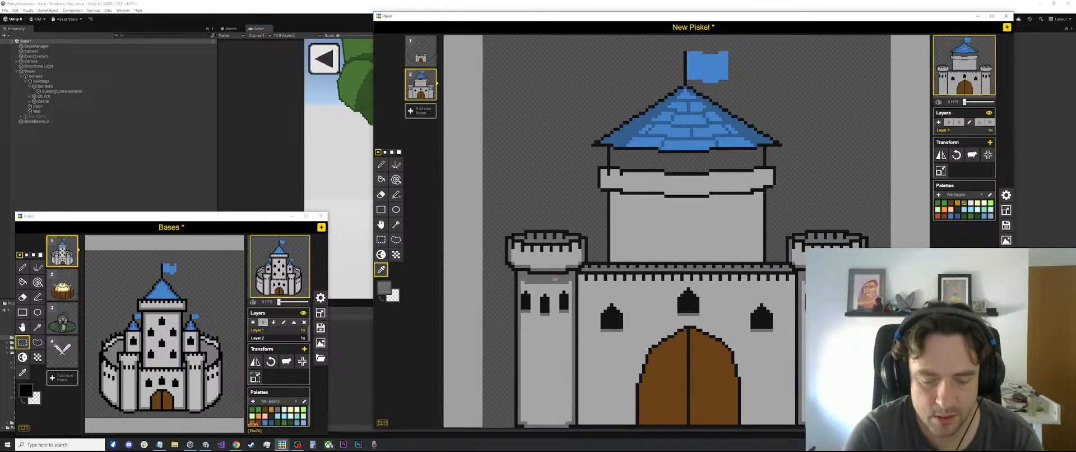
{"action": "key", "text": "l"}
{"action": "left_click_drag", "start_coordinate": [581, 424], "coordinate": [581, 278]}
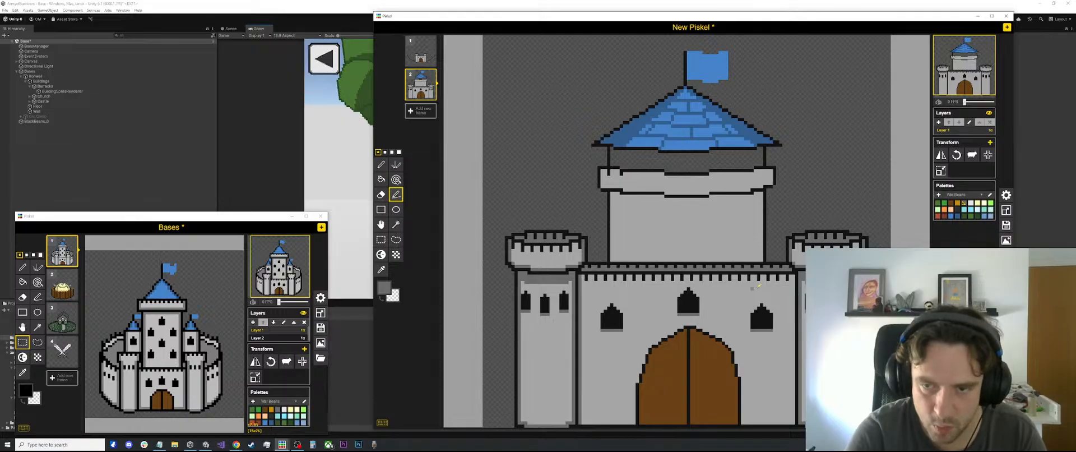
{"action": "left_click_drag", "start_coordinate": [794, 273], "coordinate": [794, 424]}
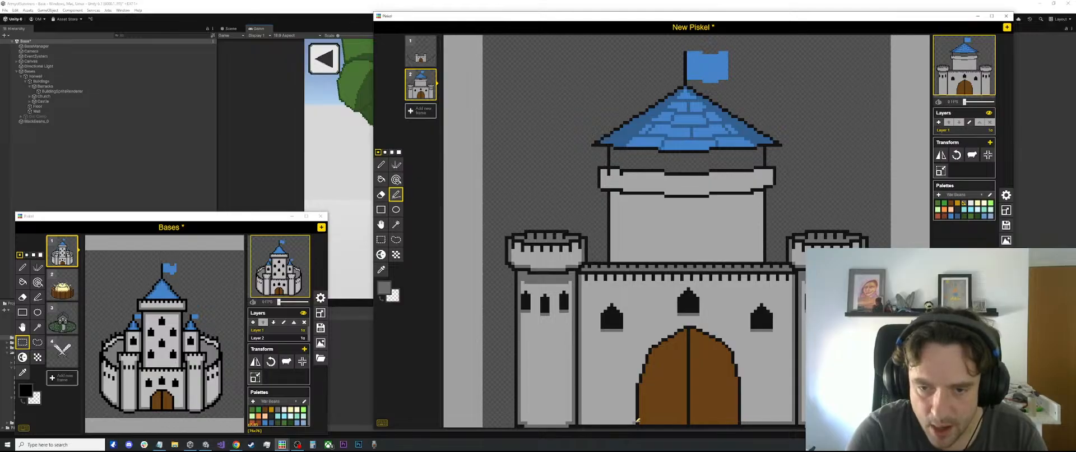
{"action": "mouse_move", "coordinate": [583, 413]}
{"action": "left_mouse_down"}
{"action": "mouse_move", "coordinate": [628, 413]}
{"action": "mouse_move", "coordinate": [635, 403]}
{"action": "mouse_move", "coordinate": [595, 389]}
{"action": "mouse_move", "coordinate": [634, 387]}
{"action": "mouse_move", "coordinate": [610, 401]}
{"action": "left_mouse_up"}
{"action": "key", "text": "ctrl+z"}
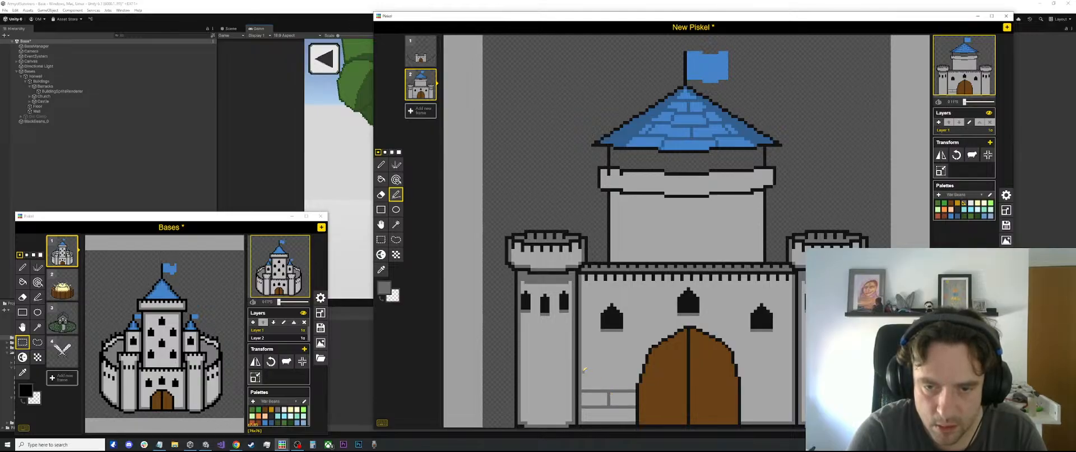
{"action": "left_click_drag", "start_coordinate": [583, 372], "coordinate": [639, 374]}
{"action": "key", "text": "ctrl+z"}
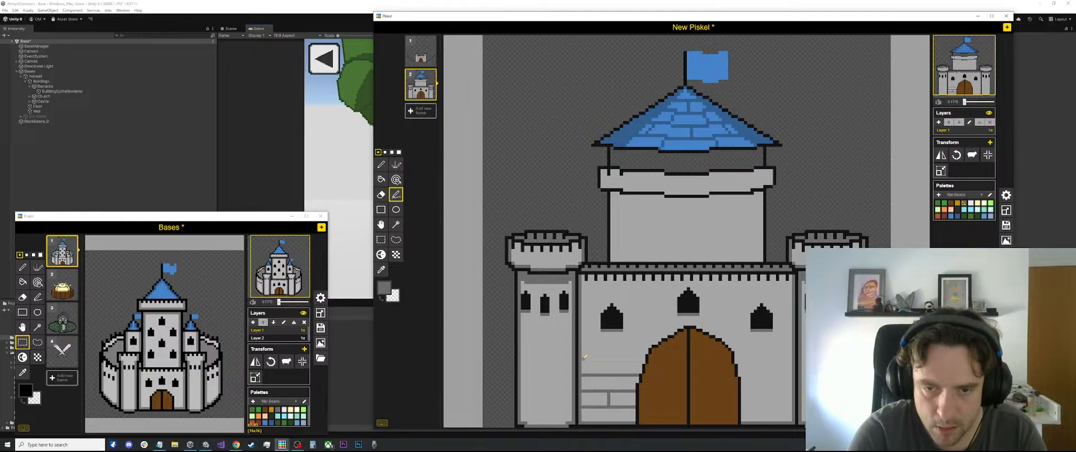
{"action": "scroll", "coordinate": [768, 334], "scroll_direction": "down", "scroll_amount": 3}
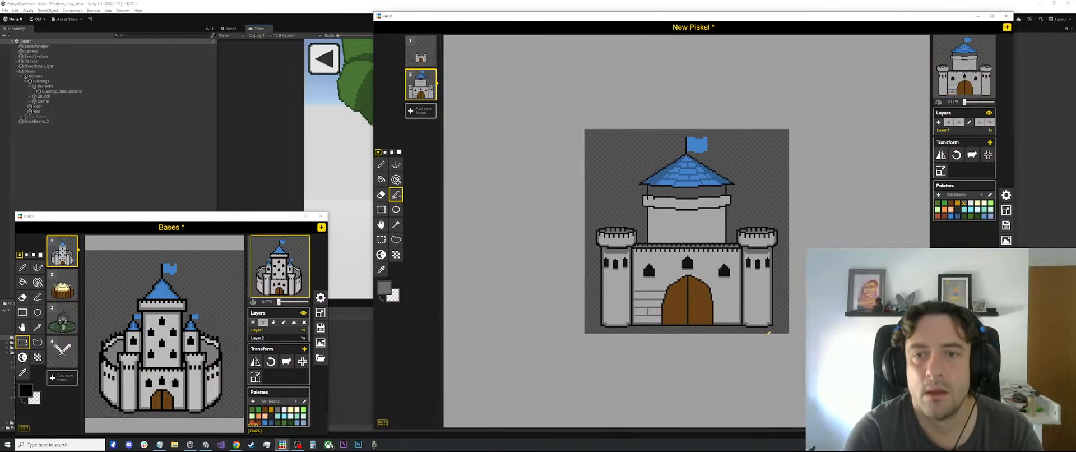
{"action": "key", "text": "ctrl+z"}
{"action": "key", "text": "ctrl+z"}
{"action": "key", "text": "ctrl+z"}
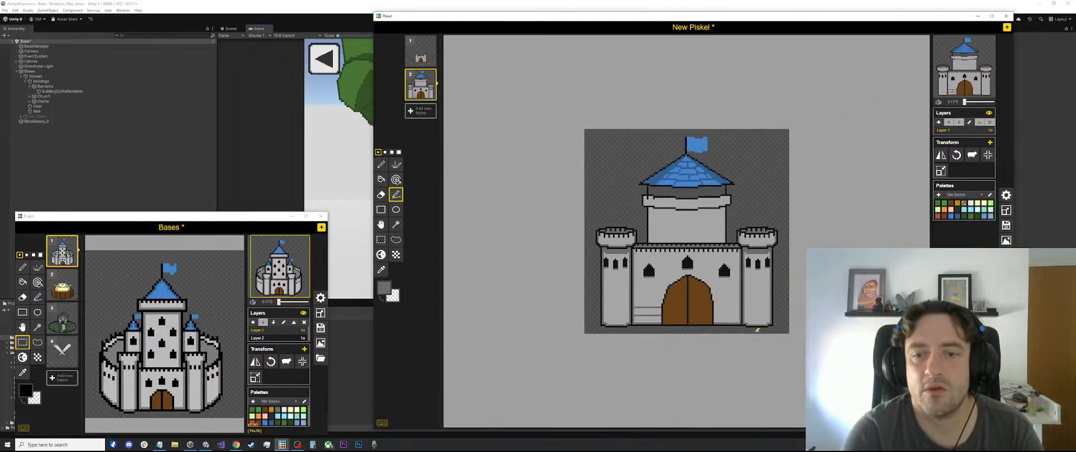
Sample the light grey and paint over the stray black outline pixels inside the left end of the keep's parapet
{"action": "scroll", "coordinate": [661, 283], "scroll_direction": "up", "scroll_amount": 4}
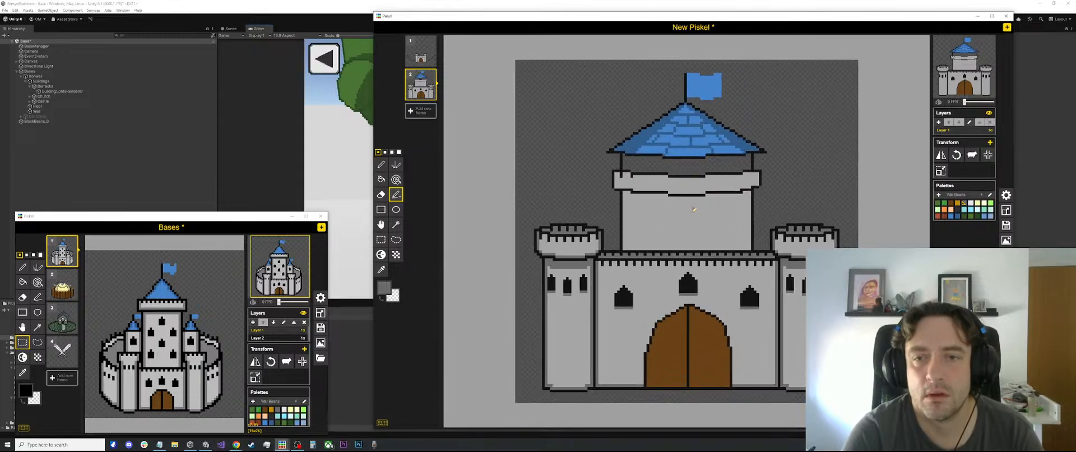
{"action": "scroll", "coordinate": [623, 172], "scroll_direction": "up", "scroll_amount": 2}
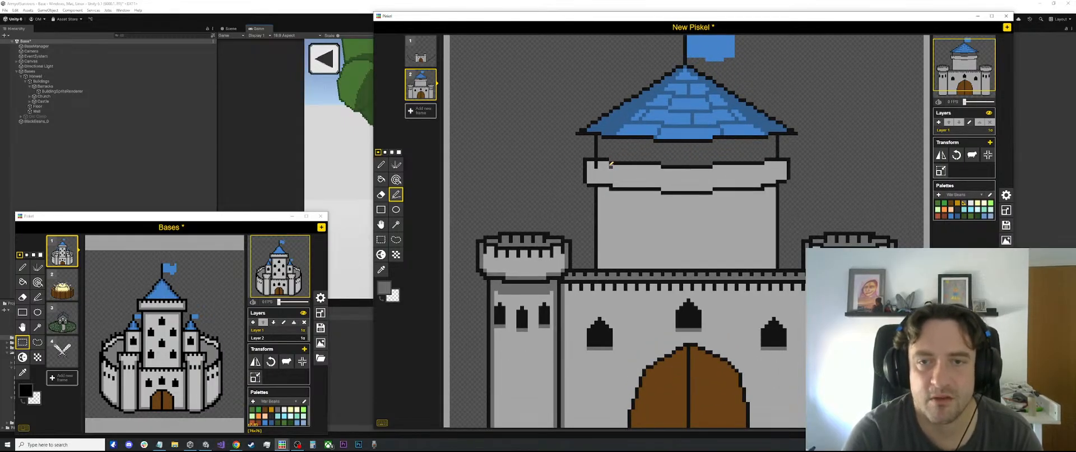
{"action": "scroll", "coordinate": [623, 173], "scroll_direction": "up", "scroll_amount": 1}
{"action": "key", "text": "o"}
{"action": "left_click", "coordinate": [623, 174]}
{"action": "key", "text": "p"}
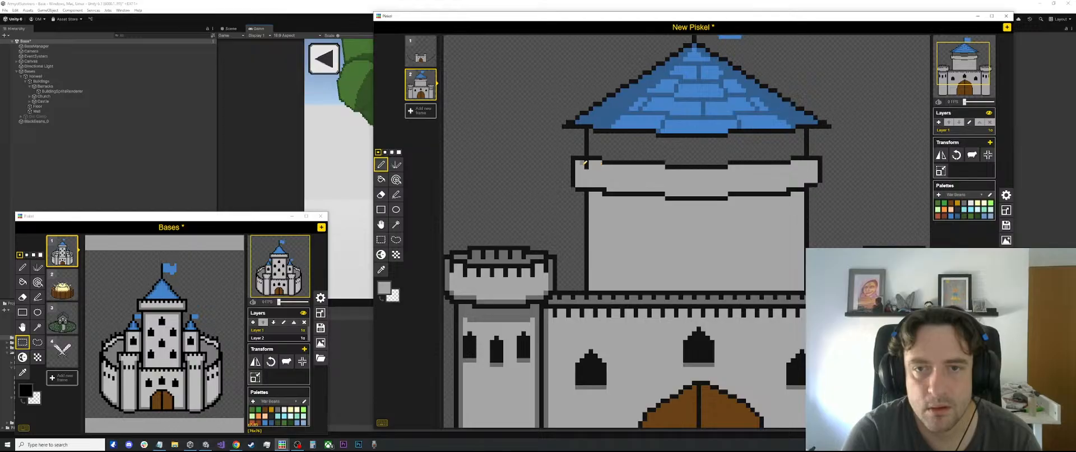
{"action": "scroll", "coordinate": [644, 179], "scroll_direction": "down", "scroll_amount": 3}
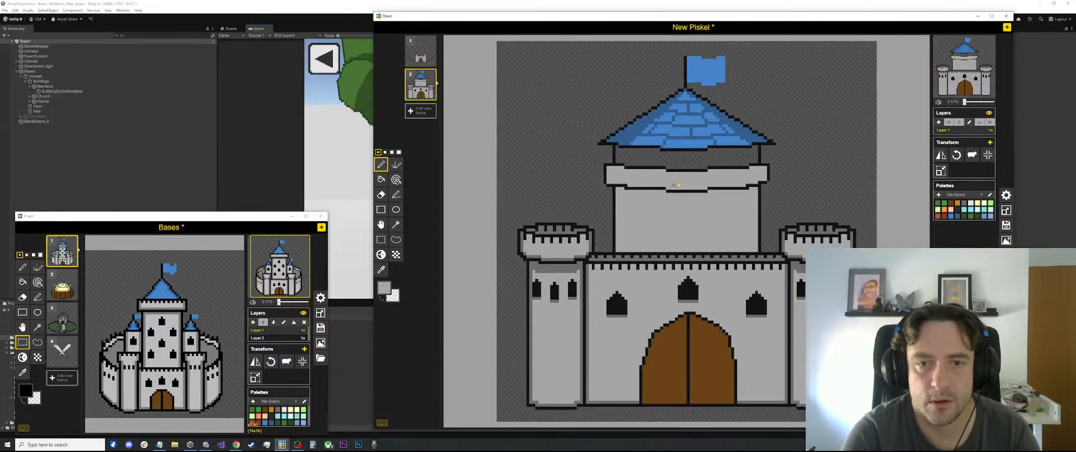
Copy the row of black battlement notches from the front wall onto the upper edge of the keep's parapet
{"action": "scroll", "coordinate": [685, 195], "scroll_direction": "up", "scroll_amount": 2}
{"action": "scroll", "coordinate": [684, 195], "scroll_direction": "up", "scroll_amount": 1}
{"action": "key", "text": "s"}
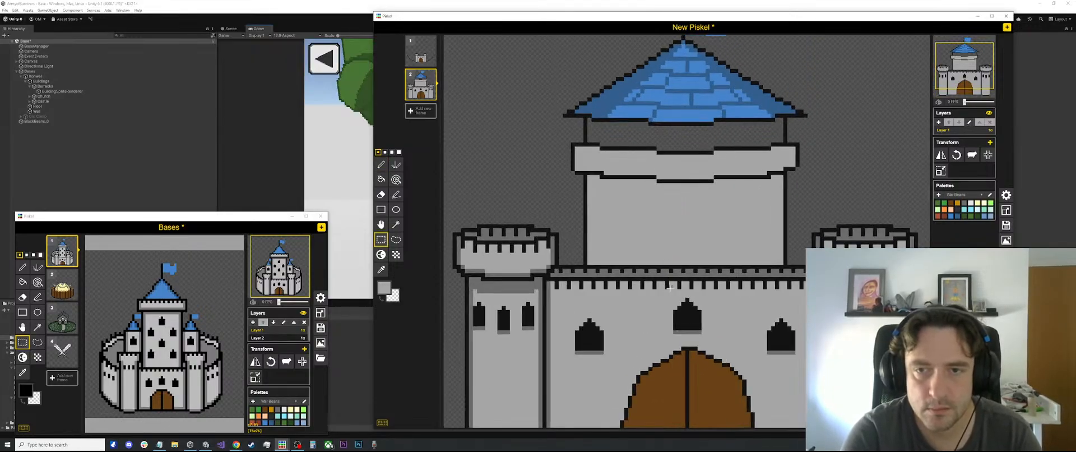
{"action": "mouse_move", "coordinate": [700, 287]}
{"action": "left_mouse_down"}
{"action": "mouse_move", "coordinate": [644, 284]}
{"action": "mouse_move", "coordinate": [653, 283]}
{"action": "mouse_move", "coordinate": [658, 160]}
{"action": "mouse_move", "coordinate": [738, 158]}
{"action": "mouse_move", "coordinate": [620, 162]}
{"action": "left_mouse_up"}
{"action": "scroll", "coordinate": [621, 161], "scroll_direction": "up", "scroll_amount": 3}
Sample the black outline colour and draw matching battlement notches at the left end of the keep's parapet
{"action": "key", "text": "l"}
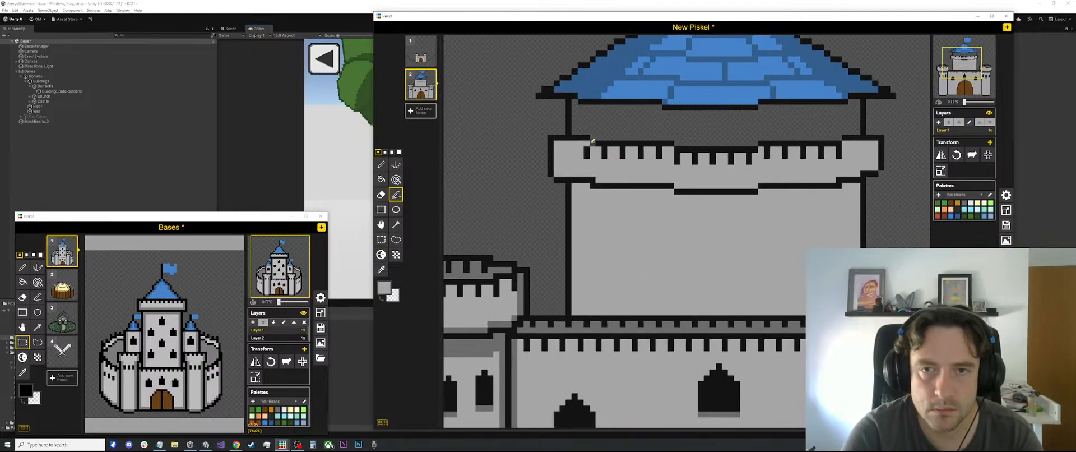
{"action": "key", "text": "o"}
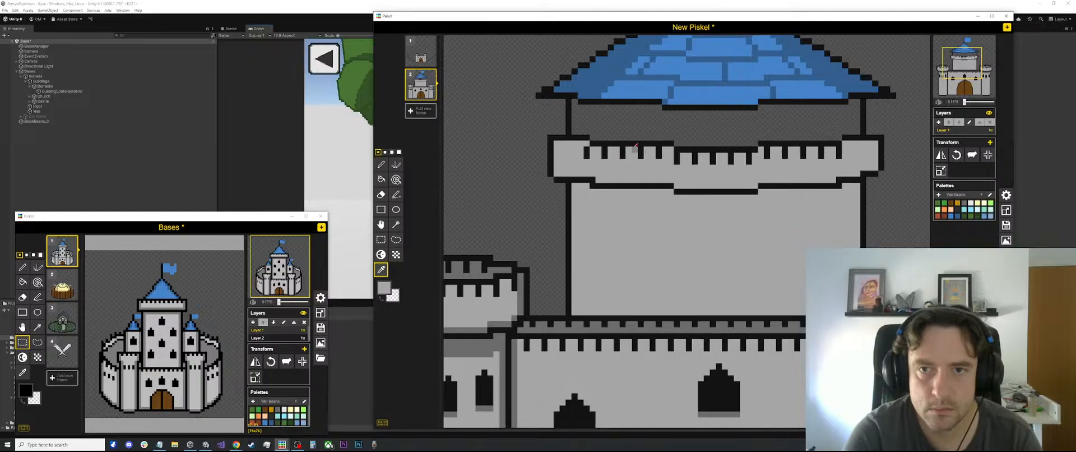
{"action": "left_click", "coordinate": [634, 145]}
{"action": "key", "text": "l"}
{"action": "left_click", "coordinate": [581, 144]}
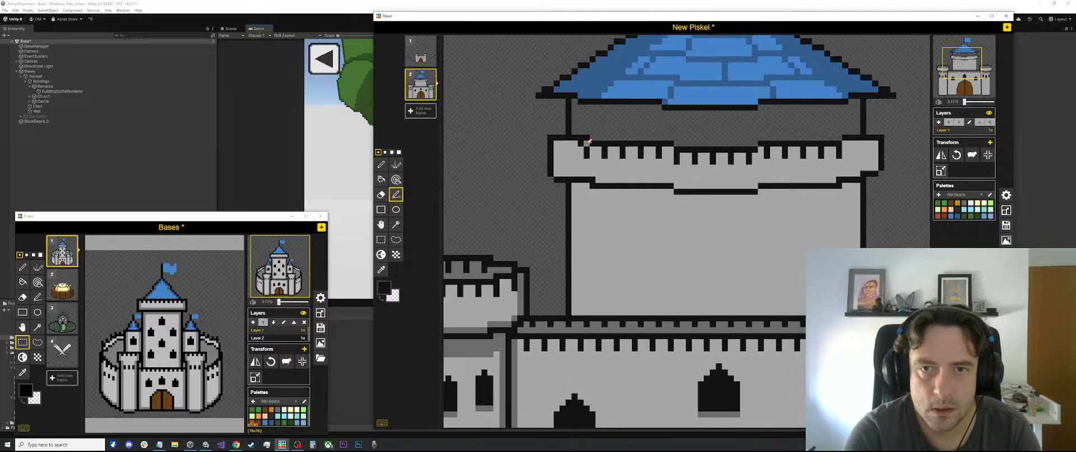
{"action": "left_click_drag", "start_coordinate": [563, 141], "coordinate": [563, 150]}
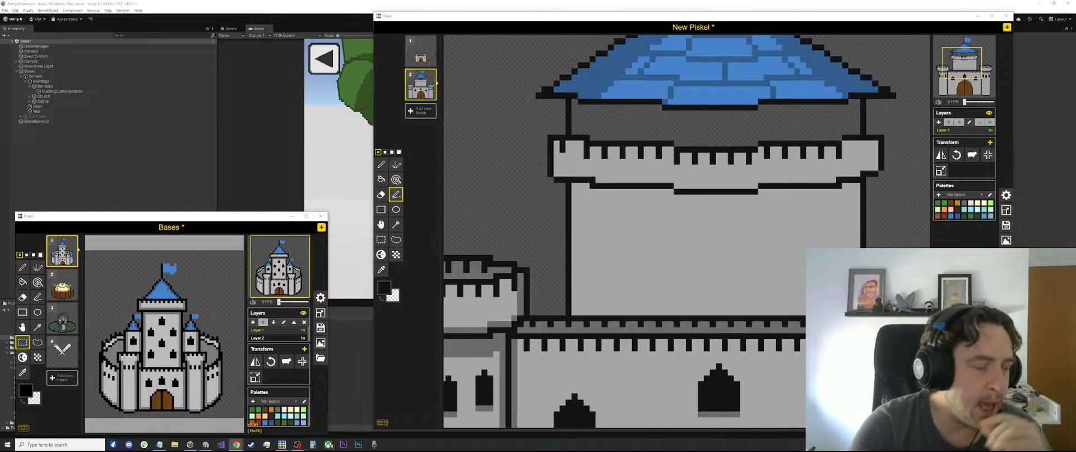
{"action": "left_click", "coordinate": [570, 140]}
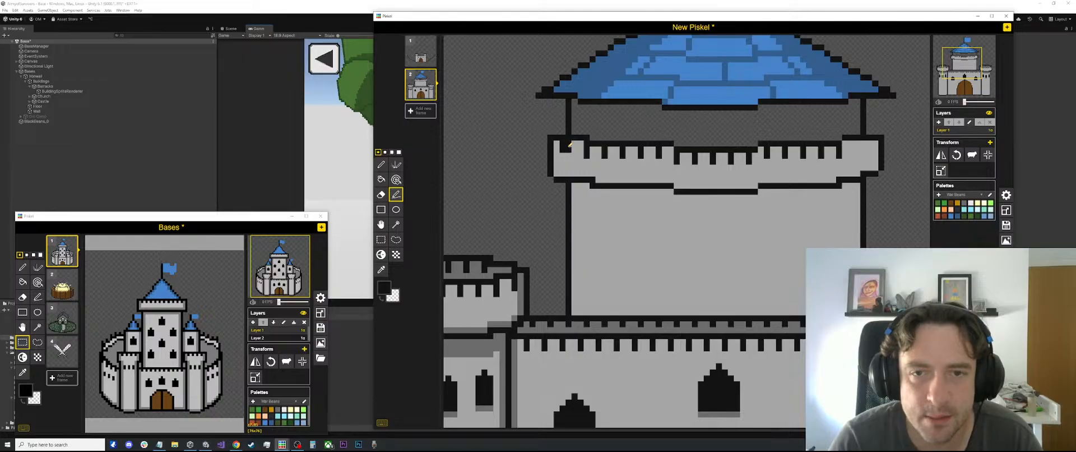
Try retouching the battlement notches at both ends of the keep's parapet with sampled light grey and black outline colours
{"action": "key", "text": "e"}
{"action": "key", "text": "o"}
{"action": "left_click", "coordinate": [563, 162]}
{"action": "key", "text": "p"}
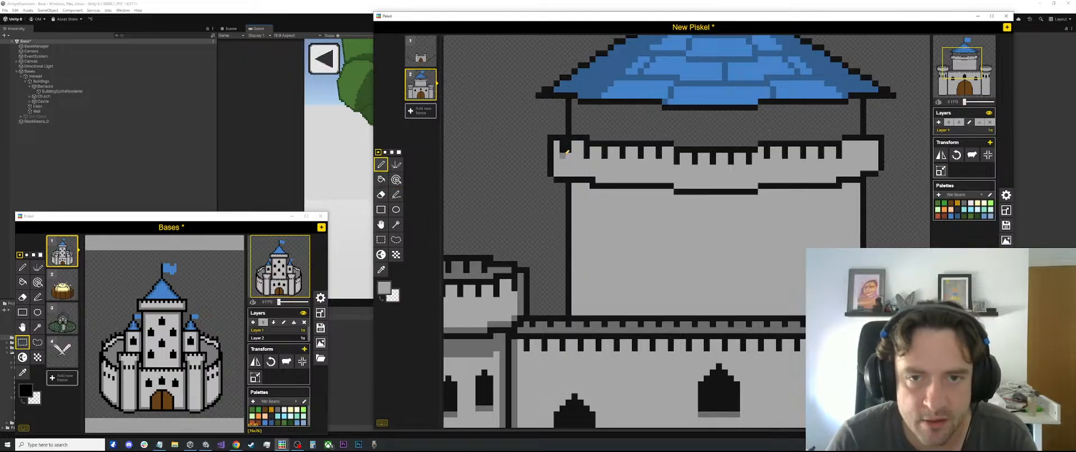
{"action": "key", "text": "o"}
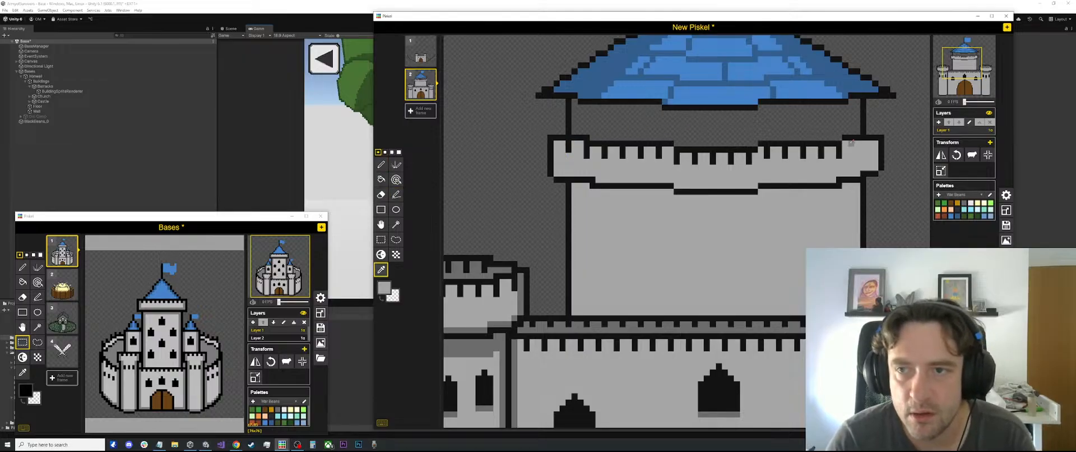
{"action": "left_click", "coordinate": [856, 141]}
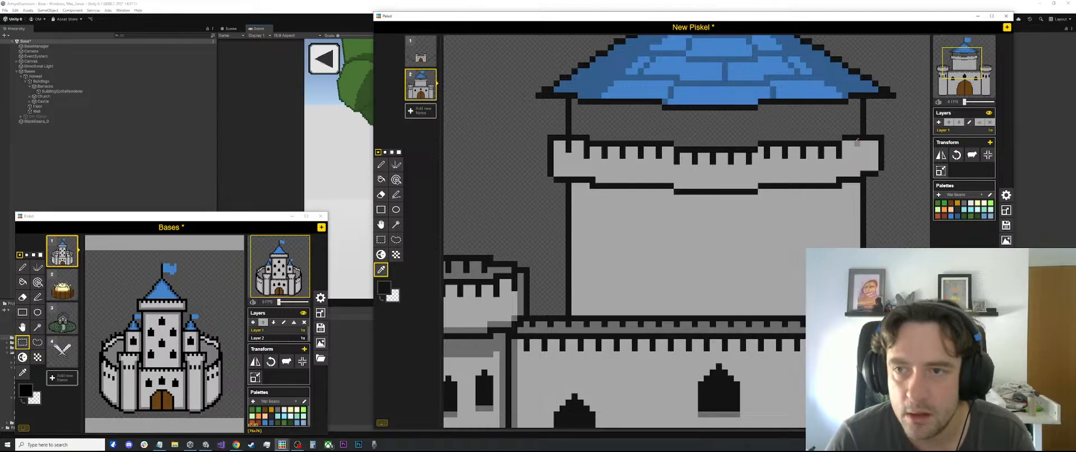
{"action": "key", "text": "p"}
{"action": "key", "text": "l"}
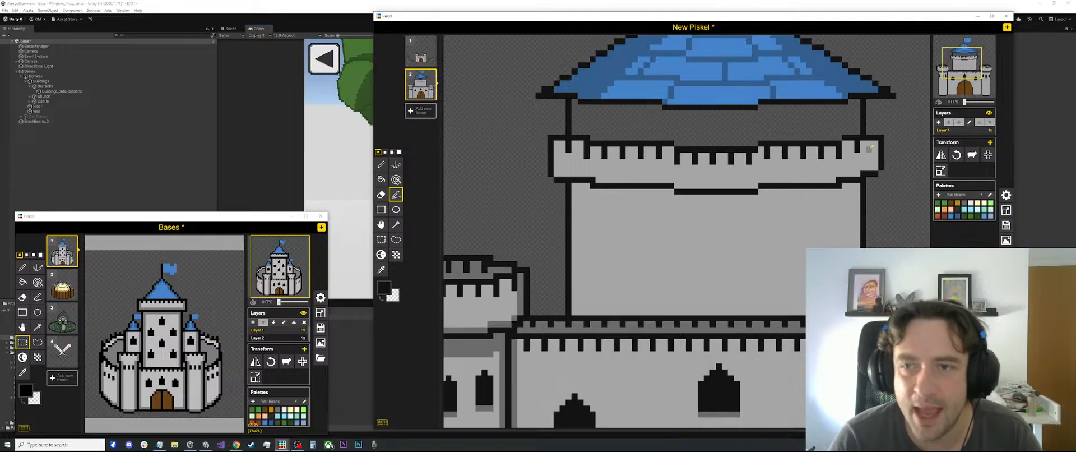
{"action": "scroll", "coordinate": [870, 149], "scroll_direction": "down", "scroll_amount": 1}
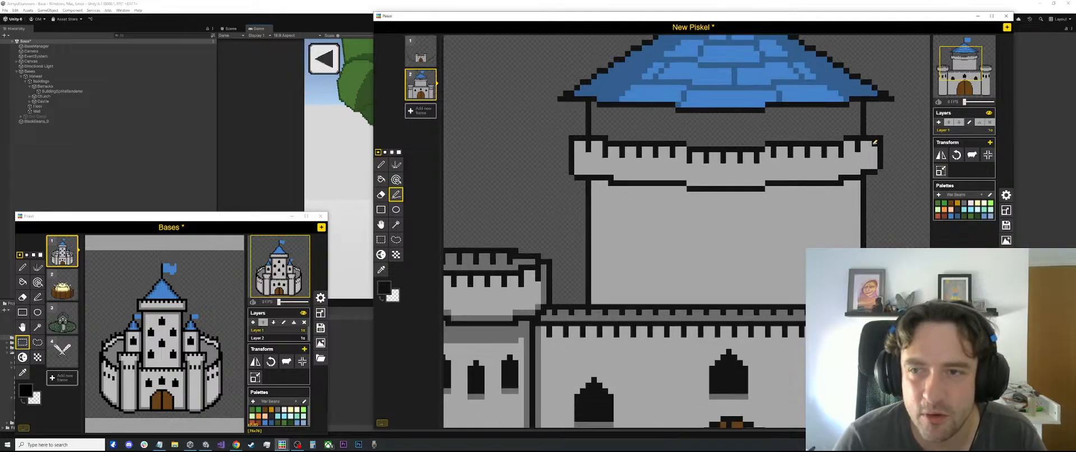
{"action": "scroll", "coordinate": [874, 149], "scroll_direction": "down", "scroll_amount": 1}
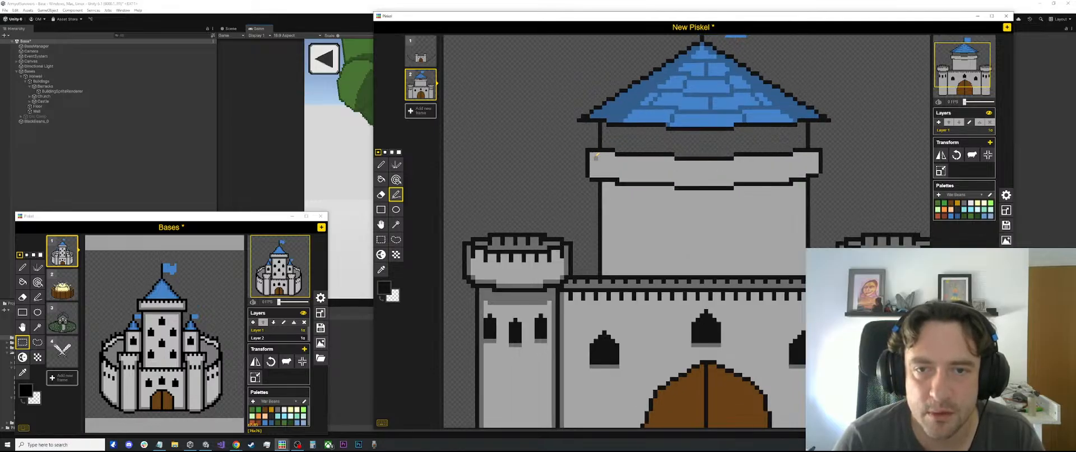
Draw evenly spaced vertical black battlement notches along the full stepped upper edge of the keep's parapet
{"action": "scroll", "coordinate": [610, 154], "scroll_direction": "up", "scroll_amount": 3}
{"action": "left_click_drag", "start_coordinate": [608, 155], "coordinate": [608, 160]}
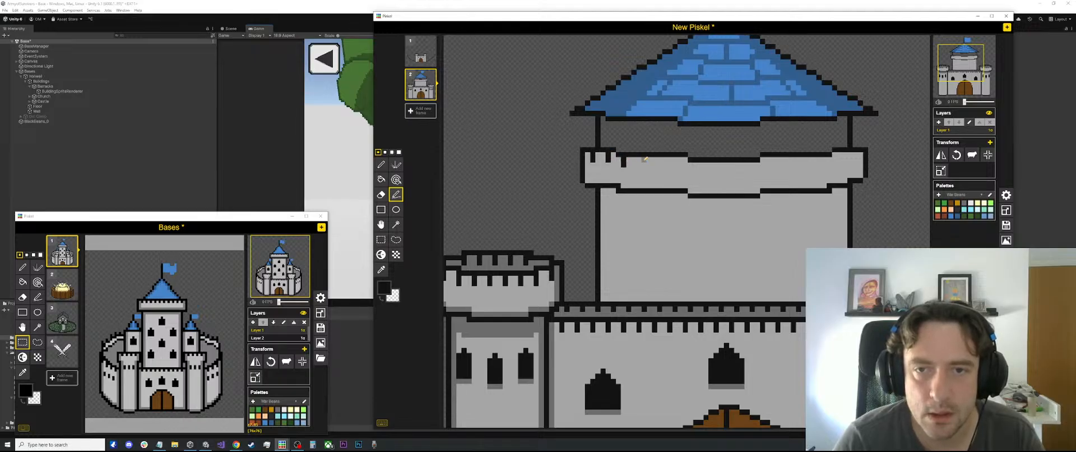
{"action": "left_click_drag", "start_coordinate": [642, 158], "coordinate": [684, 163]}
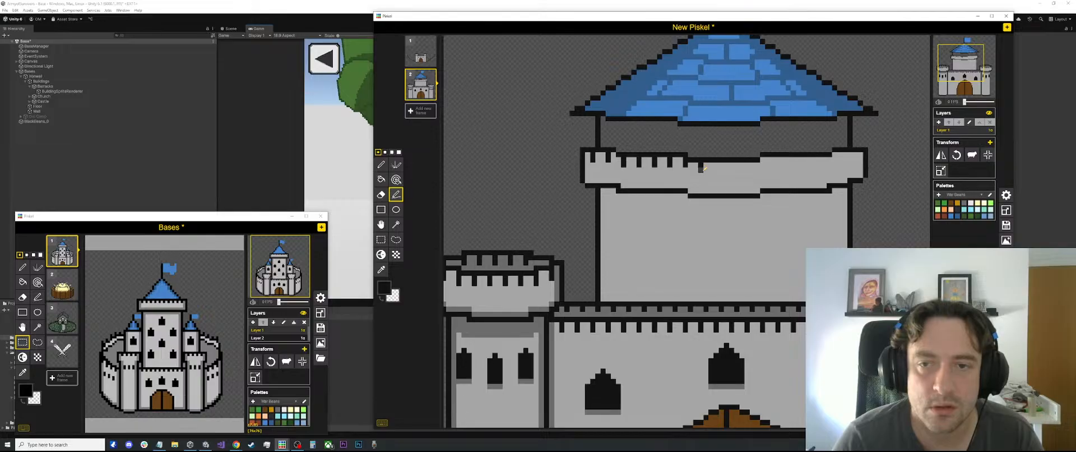
{"action": "left_click_drag", "start_coordinate": [700, 161], "coordinate": [856, 160]}
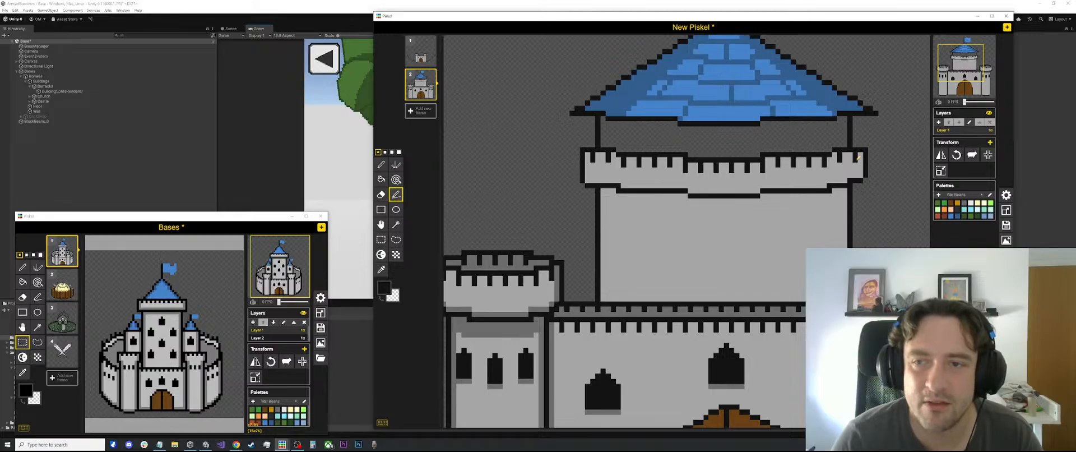
{"action": "scroll", "coordinate": [843, 152], "scroll_direction": "down", "scroll_amount": 1}
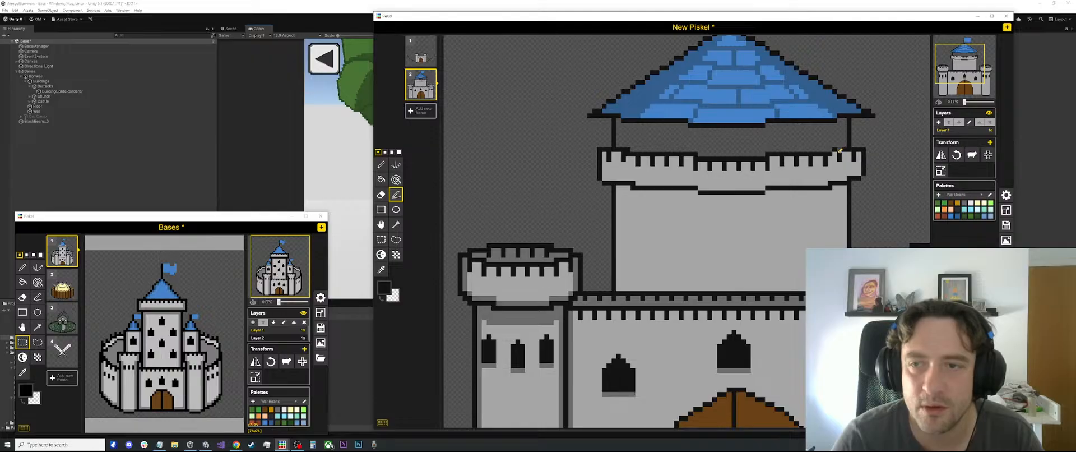
{"action": "scroll", "coordinate": [837, 154], "scroll_direction": "down", "scroll_amount": 2}
{"action": "scroll", "coordinate": [795, 293], "scroll_direction": "down", "scroll_amount": 4}
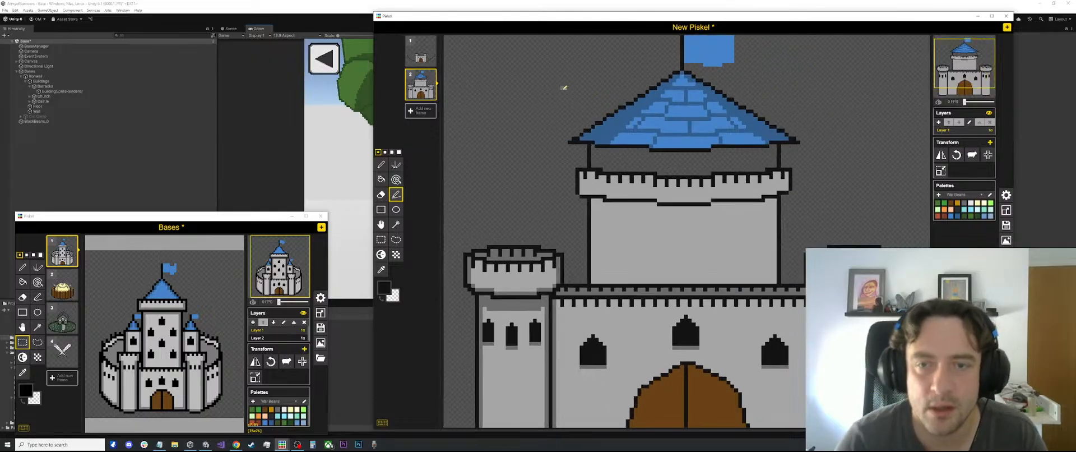
Sample the darker grey and shade a vertical strip down both sides of the keep's wall, filling the gaps beside the outline
{"action": "scroll", "coordinate": [775, 274], "scroll_direction": "up", "scroll_amount": 2}
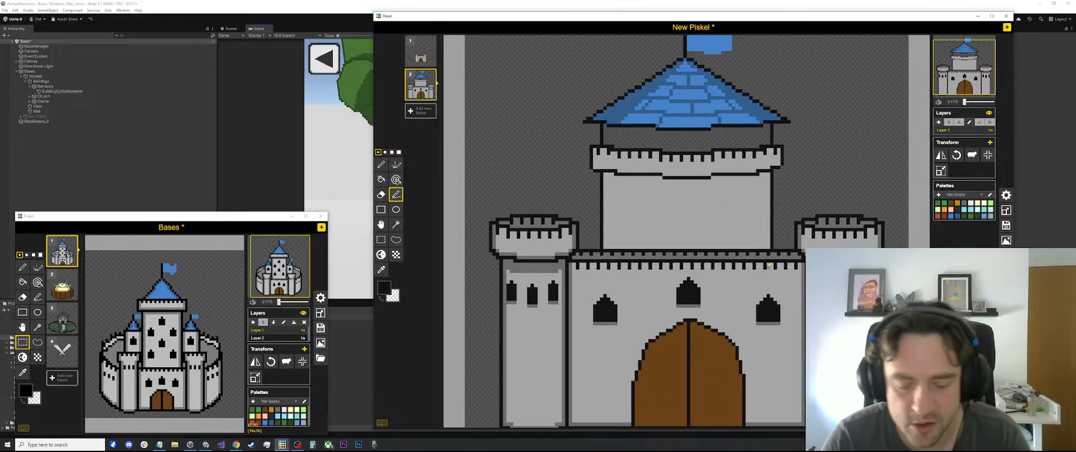
{"action": "key", "text": "o"}
{"action": "left_click", "coordinate": [602, 163]}
{"action": "key", "text": "l"}
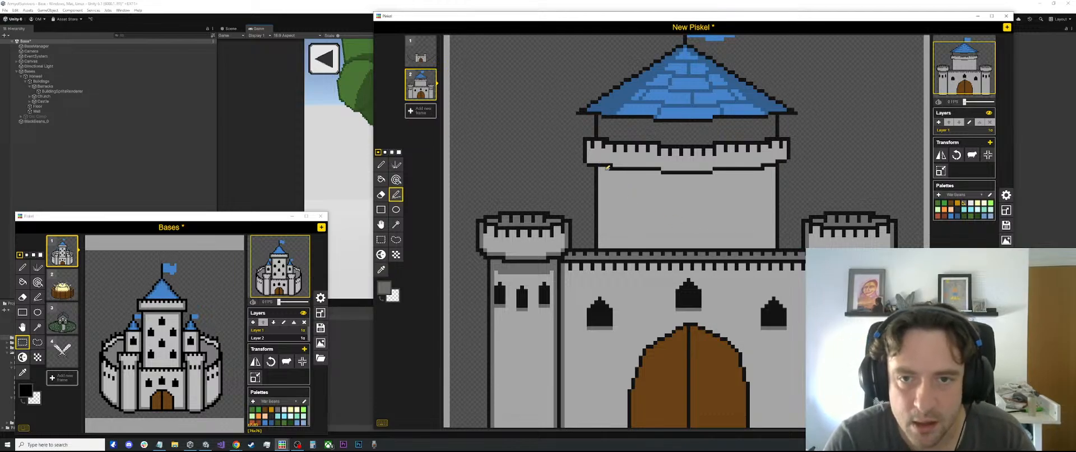
{"action": "left_click_drag", "start_coordinate": [607, 167], "coordinate": [611, 241]}
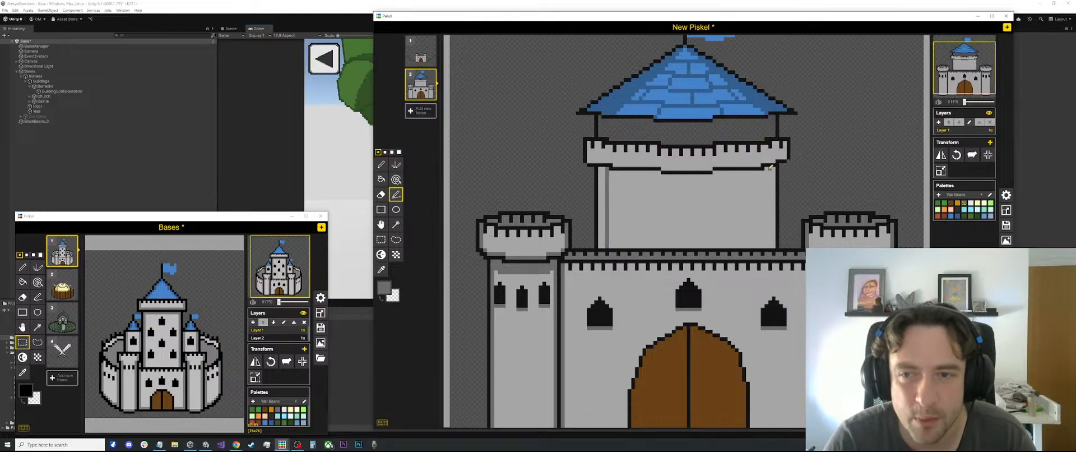
{"action": "left_click_drag", "start_coordinate": [769, 168], "coordinate": [770, 246]}
{"action": "key", "text": "b"}
{"action": "left_click", "coordinate": [773, 237]}
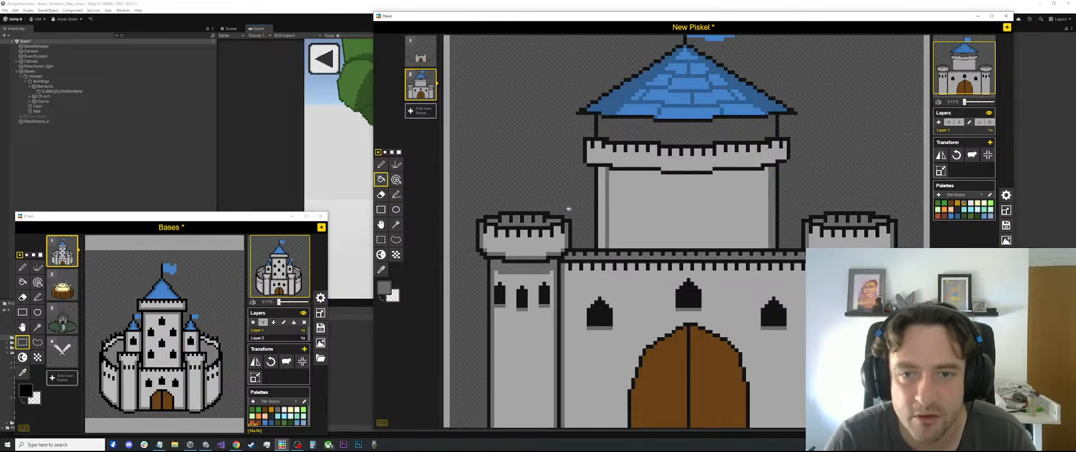
{"action": "left_click", "coordinate": [601, 199]}
Draw a darker grey shadow band across the keep's wall beneath the parapet, following its stepped underside
{"action": "scroll", "coordinate": [649, 182], "scroll_direction": "down", "scroll_amount": 3}
{"action": "scroll", "coordinate": [647, 181], "scroll_direction": "up", "scroll_amount": 2}
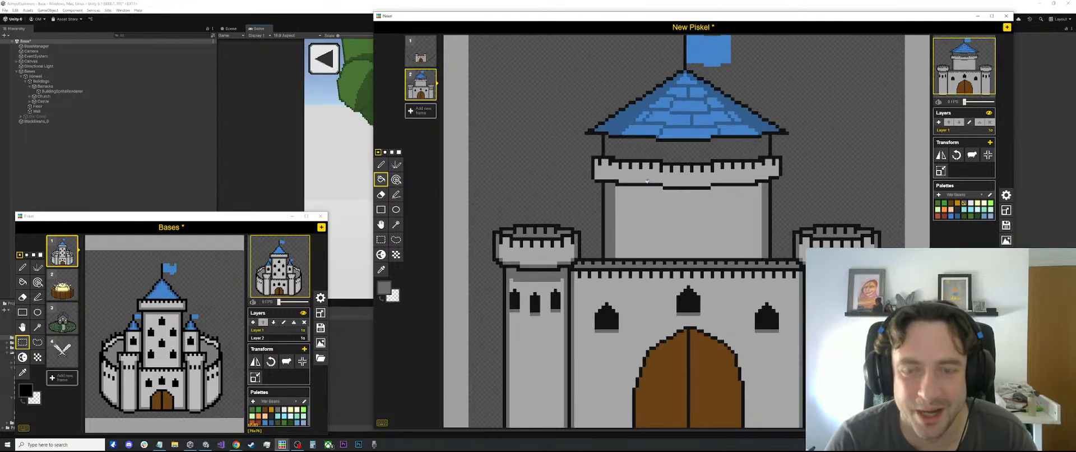
{"action": "scroll", "coordinate": [647, 181], "scroll_direction": "up", "scroll_amount": 2}
{"action": "key", "text": "l"}
{"action": "left_click_drag", "start_coordinate": [580, 191], "coordinate": [819, 189]}
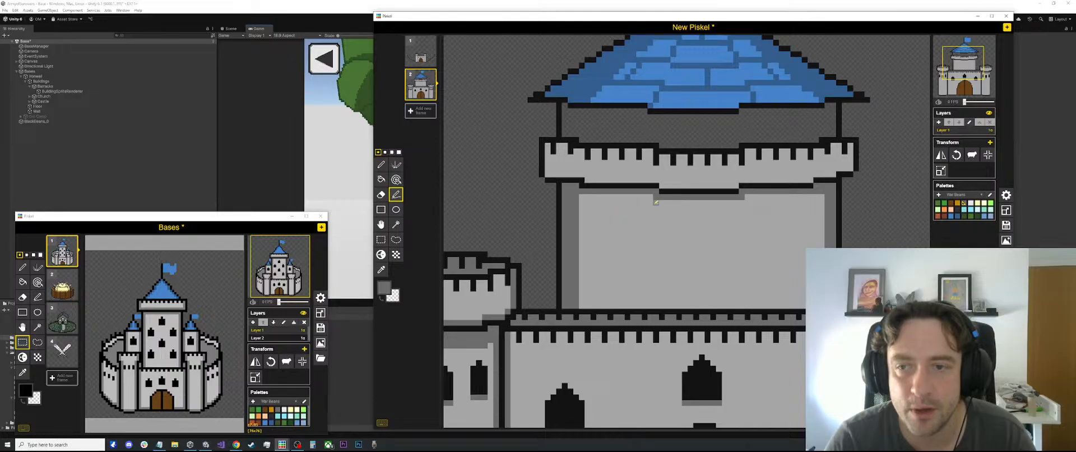
{"action": "scroll", "coordinate": [610, 200], "scroll_direction": "down", "scroll_amount": 3}
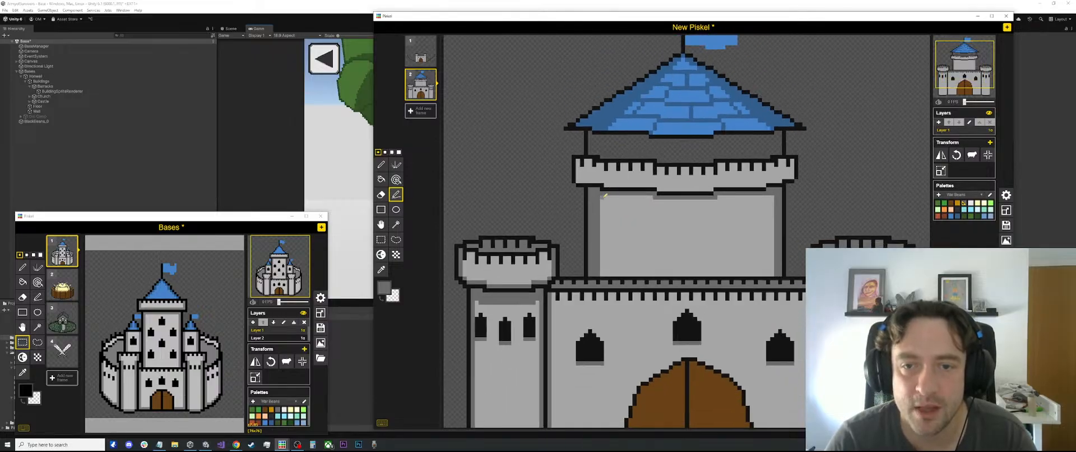
{"action": "left_click_drag", "start_coordinate": [605, 195], "coordinate": [772, 195]}
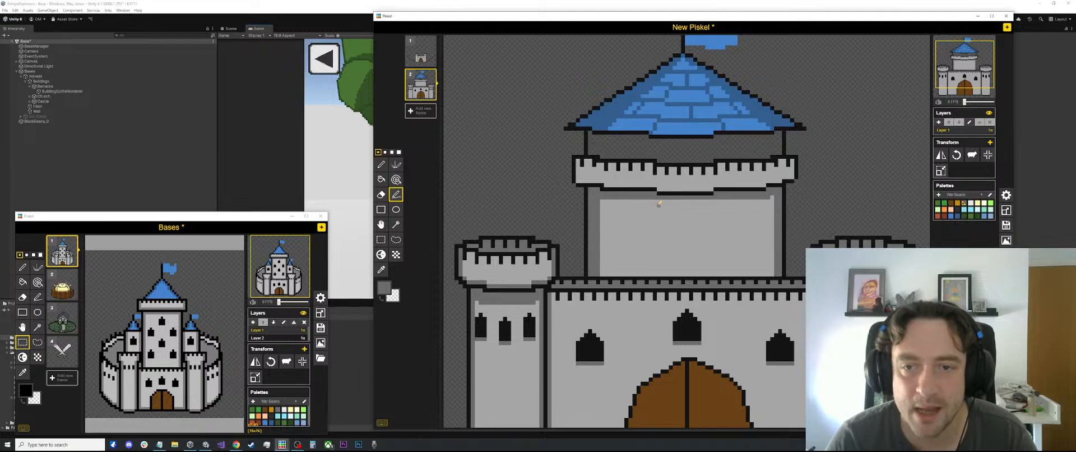
{"action": "left_click_drag", "start_coordinate": [658, 200], "coordinate": [710, 198]}
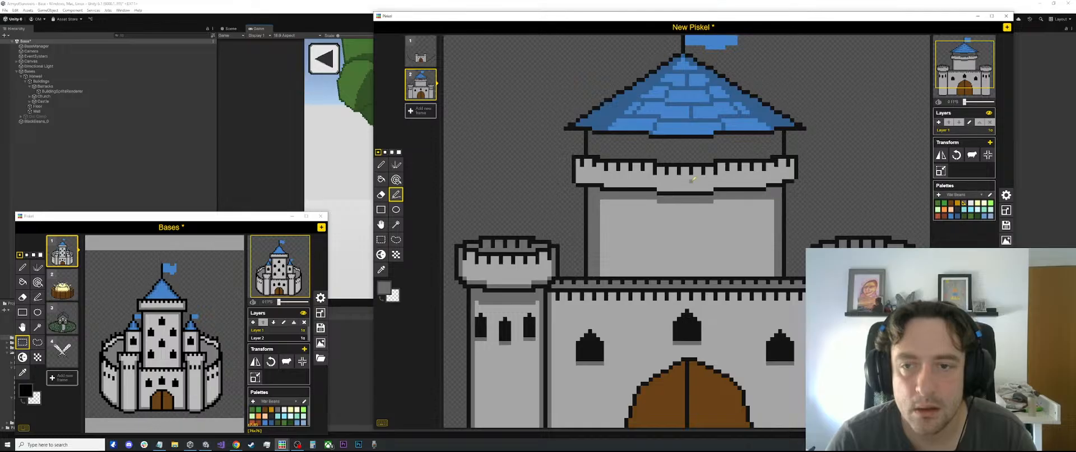
Shade the inside lower edge of the keep's parapet with darker grey lines, following its stepped outline to both ends
{"action": "scroll", "coordinate": [654, 146], "scroll_direction": "down", "scroll_amount": 1}
{"action": "scroll", "coordinate": [616, 163], "scroll_direction": "up", "scroll_amount": 2}
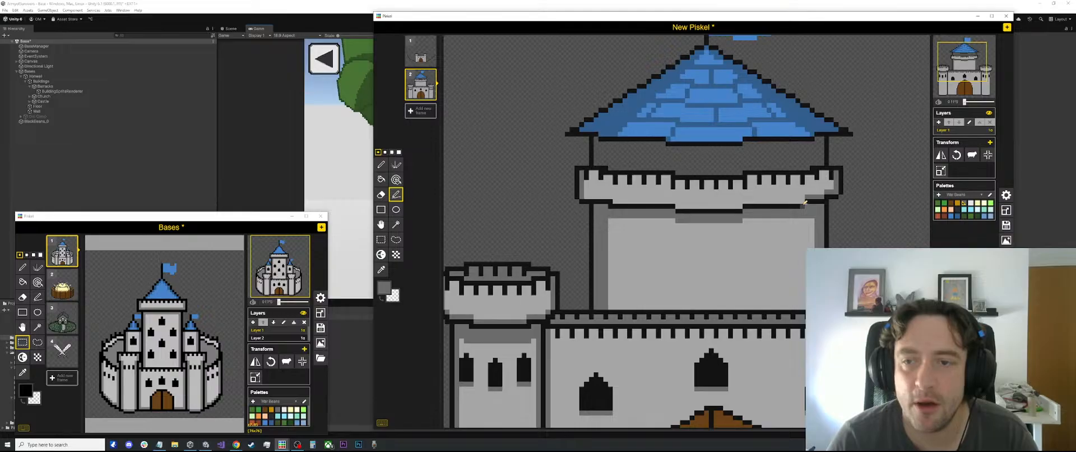
{"action": "left_click_drag", "start_coordinate": [804, 202], "coordinate": [737, 200]}
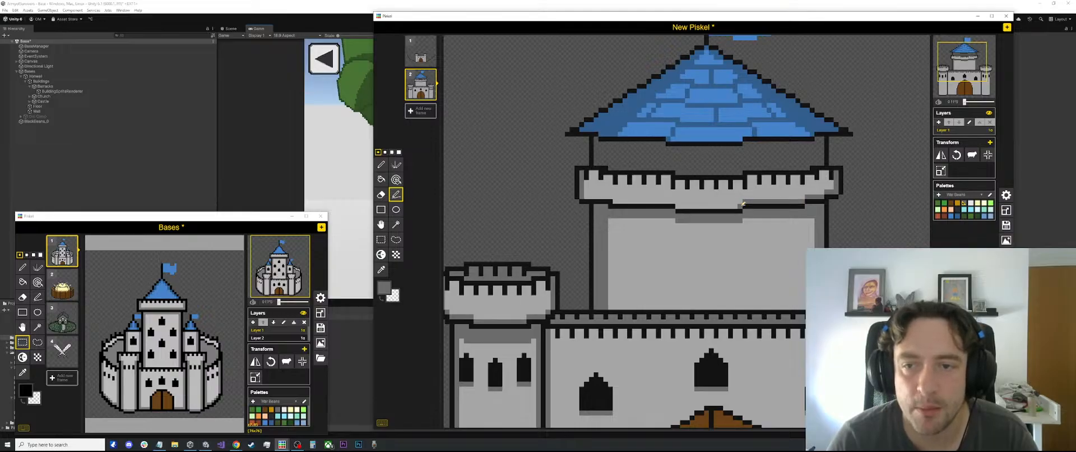
{"action": "scroll", "coordinate": [679, 205], "scroll_direction": "down", "scroll_amount": 1}
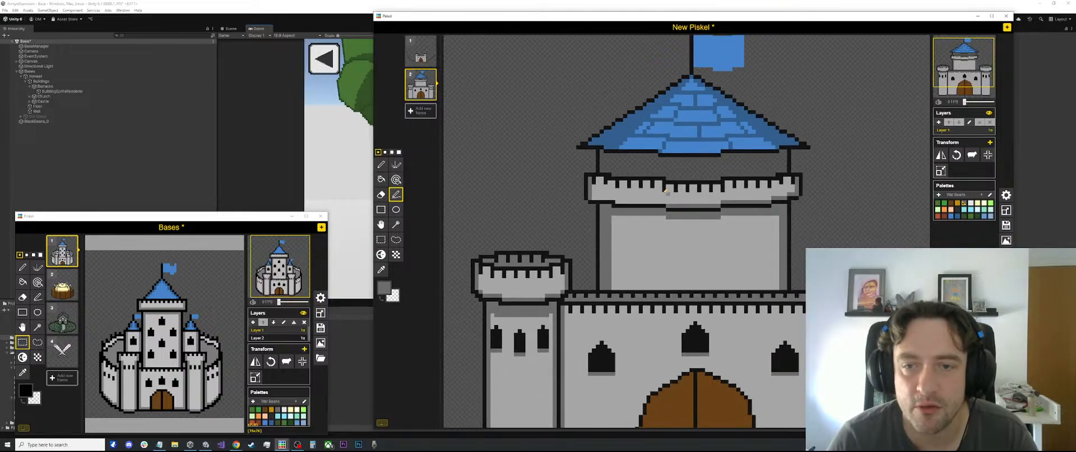
{"action": "left_click_drag", "start_coordinate": [667, 199], "coordinate": [597, 195]}
{"action": "scroll", "coordinate": [676, 190], "scroll_direction": "down", "scroll_amount": 2}
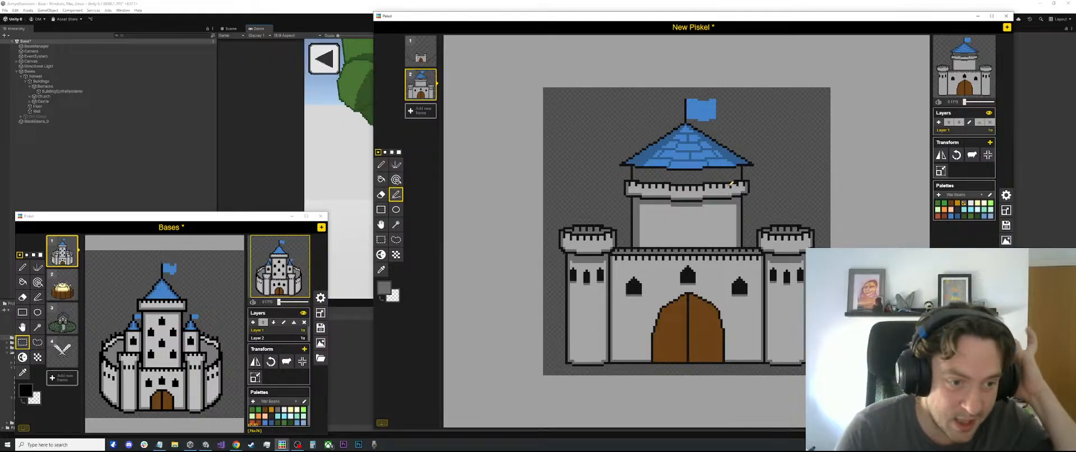
Copy the window above the gate and paste three onto the keep's wall, one high on each side and one lower in the centre
{"action": "scroll", "coordinate": [722, 218], "scroll_direction": "up", "scroll_amount": 2}
{"action": "scroll", "coordinate": [709, 203], "scroll_direction": "up", "scroll_amount": 1}
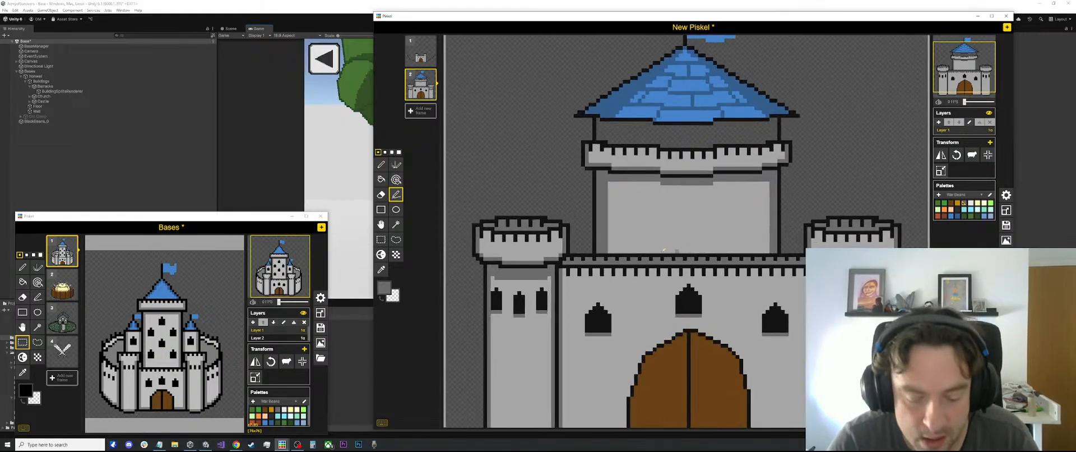
{"action": "key", "text": "o"}
{"action": "key", "text": "s"}
{"action": "left_click_drag", "start_coordinate": [701, 283], "coordinate": [690, 237]}
{"action": "key", "text": "ctrl+c"}
{"action": "key", "text": "ctrl+v"}
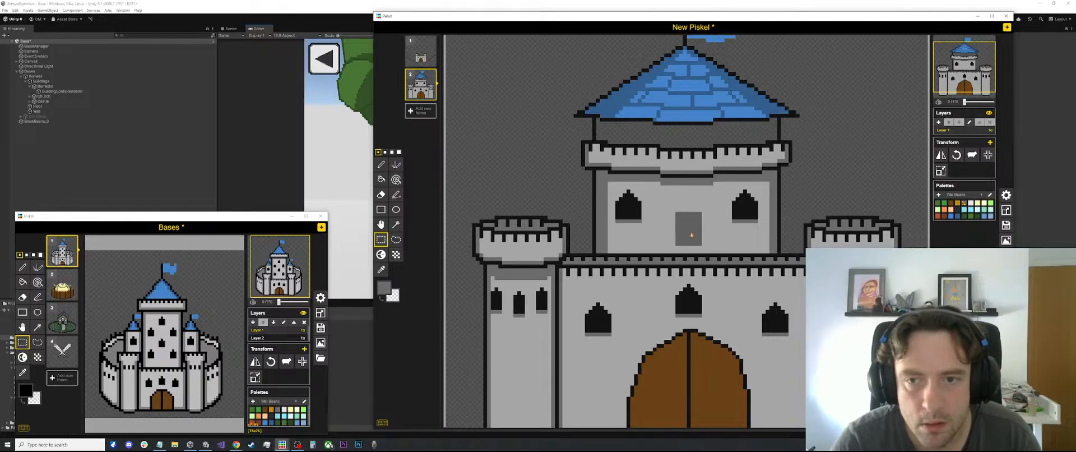
{"action": "key", "text": "ctrl+v"}
{"action": "left_click", "coordinate": [924, 181]}
{"action": "scroll", "coordinate": [844, 174], "scroll_direction": "down", "scroll_amount": 1}
{"action": "scroll", "coordinate": [844, 173], "scroll_direction": "down", "scroll_amount": 3}
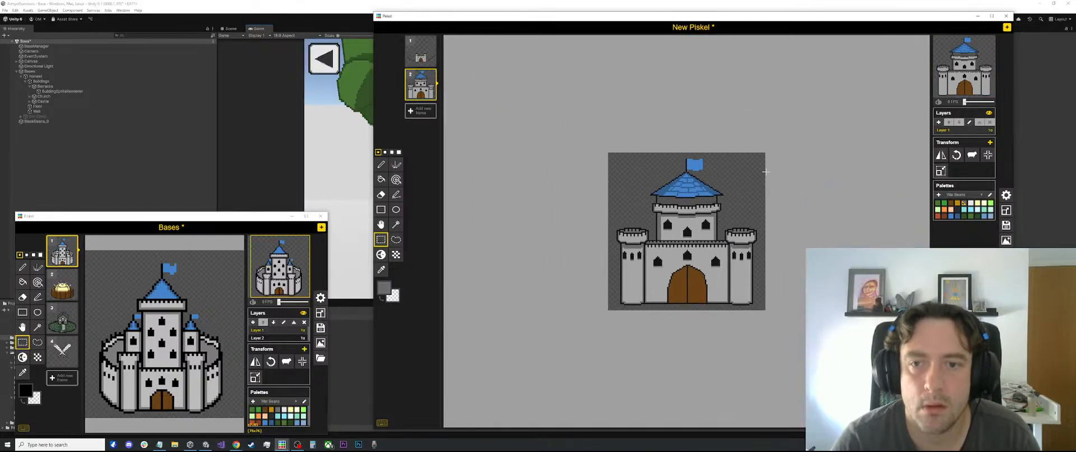
Switch to the browser, look over the "pixel art medieval castle" reference images, and move its window away from the drawing
{"action": "scroll", "coordinate": [765, 172], "scroll_direction": "up", "scroll_amount": 3}
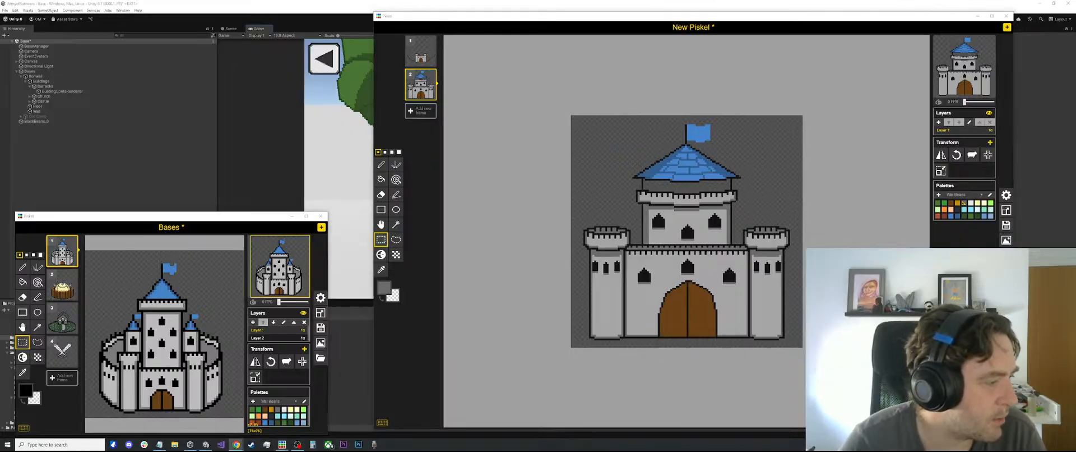
{"action": "scroll", "coordinate": [544, 229], "scroll_direction": "up", "scroll_amount": 7}
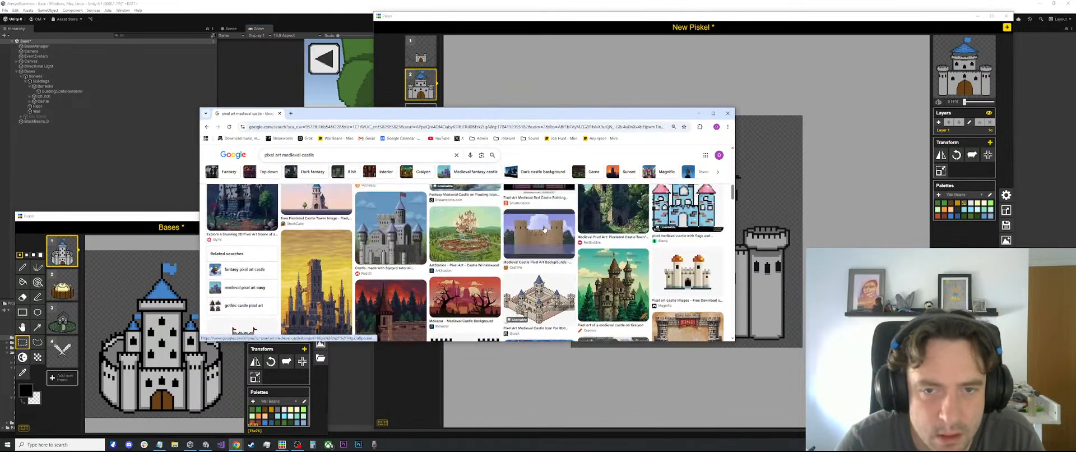
{"action": "scroll", "coordinate": [544, 229], "scroll_direction": "up", "scroll_amount": 6}
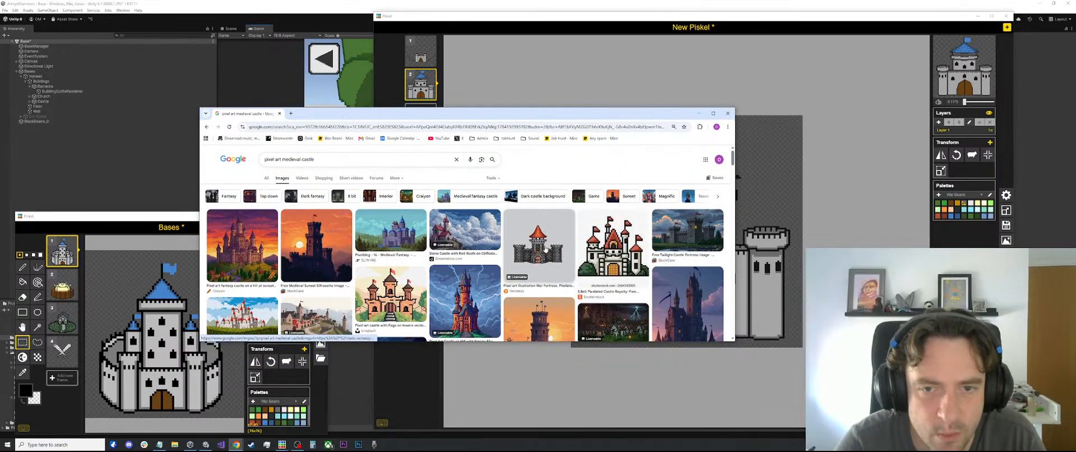
{"action": "left_click_drag", "start_coordinate": [563, 114], "coordinate": [0, 180]}
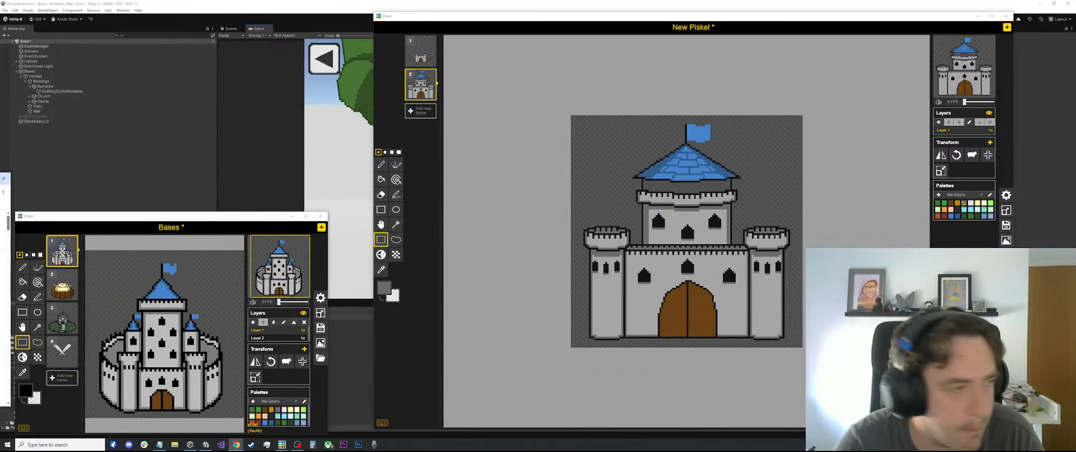
Outline the rear wall of the keep's parapet in black above the front battlements, with its middle section stepped higher
{"action": "scroll", "coordinate": [690, 191], "scroll_direction": "up", "scroll_amount": 4}
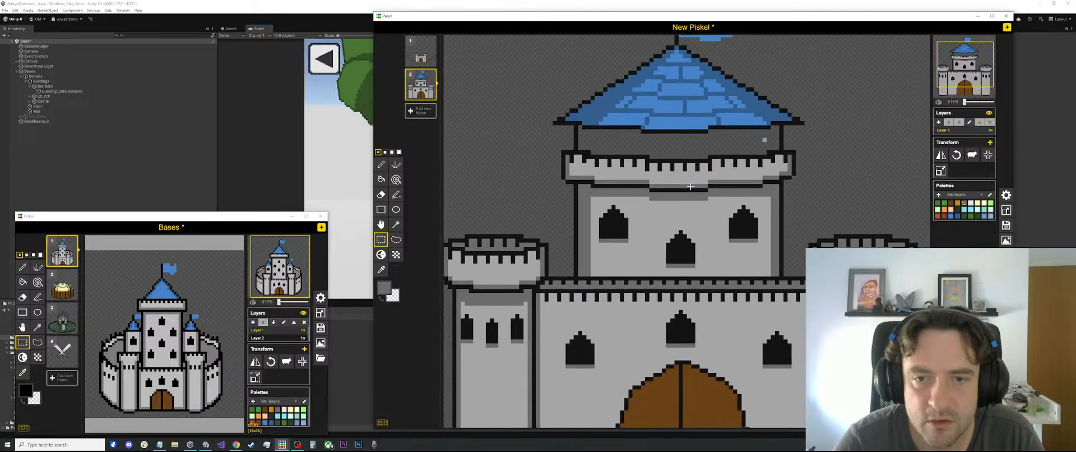
{"action": "scroll", "coordinate": [525, 220], "scroll_direction": "down", "scroll_amount": 1}
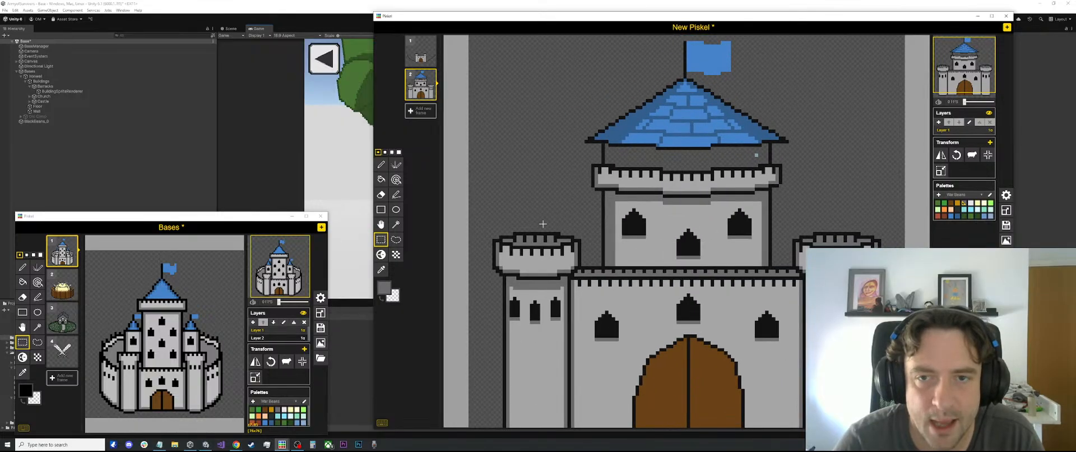
{"action": "key", "text": "o"}
{"action": "left_click", "coordinate": [645, 167]}
{"action": "scroll", "coordinate": [666, 165], "scroll_direction": "up", "scroll_amount": 2}
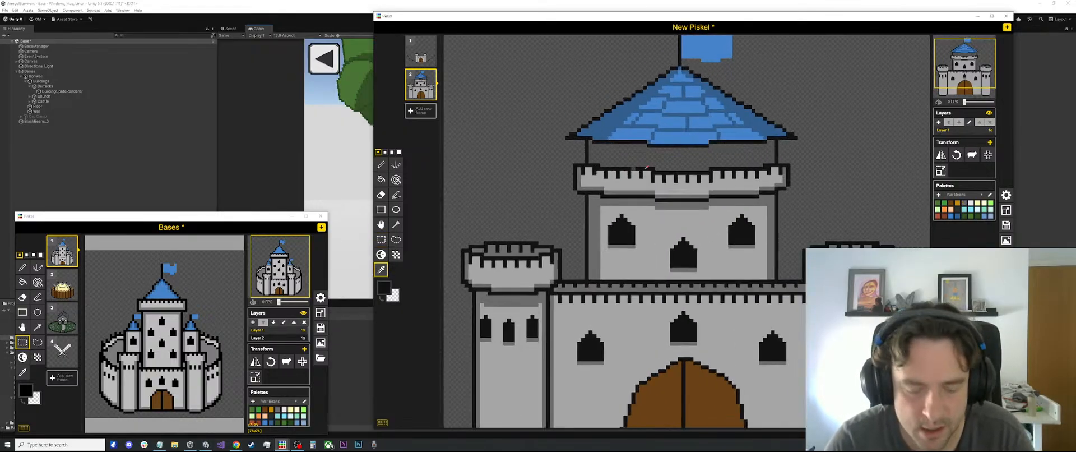
{"action": "key", "text": "l"}
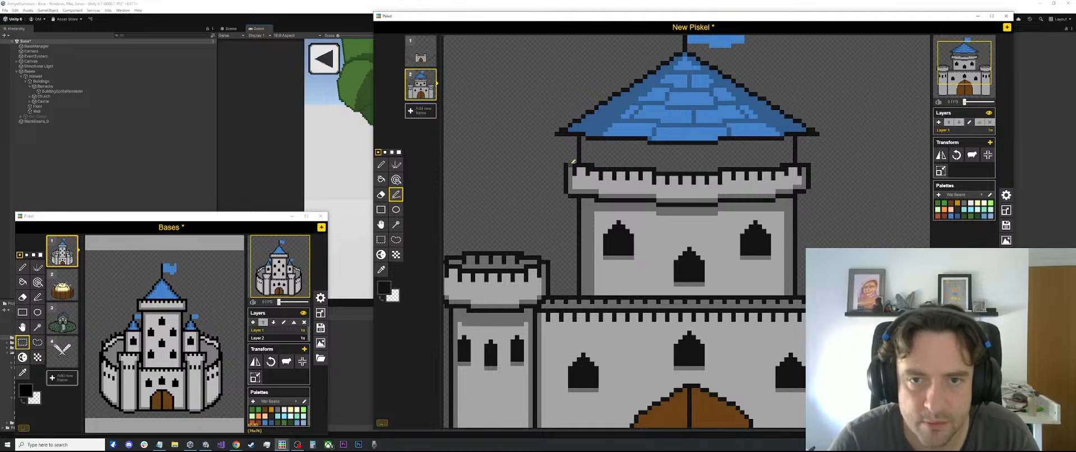
{"action": "left_click_drag", "start_coordinate": [579, 159], "coordinate": [805, 160]}
{"action": "scroll", "coordinate": [655, 158], "scroll_direction": "up", "scroll_amount": 1}
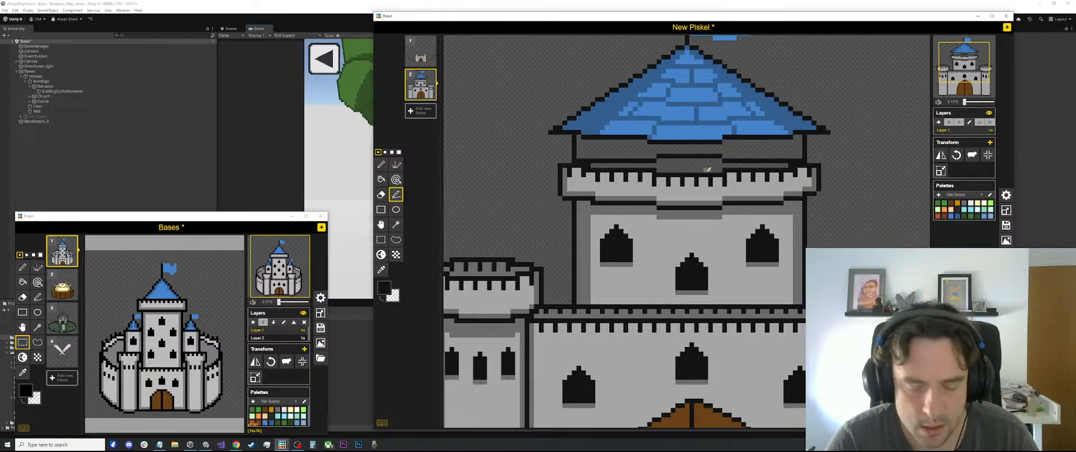
Fill the outlined rear wall of the keep's parapet with the darker shading grey, undoing the stray blank frame
{"action": "key", "text": "o"}
{"action": "left_click", "coordinate": [689, 213]}
{"action": "key", "text": "n"}
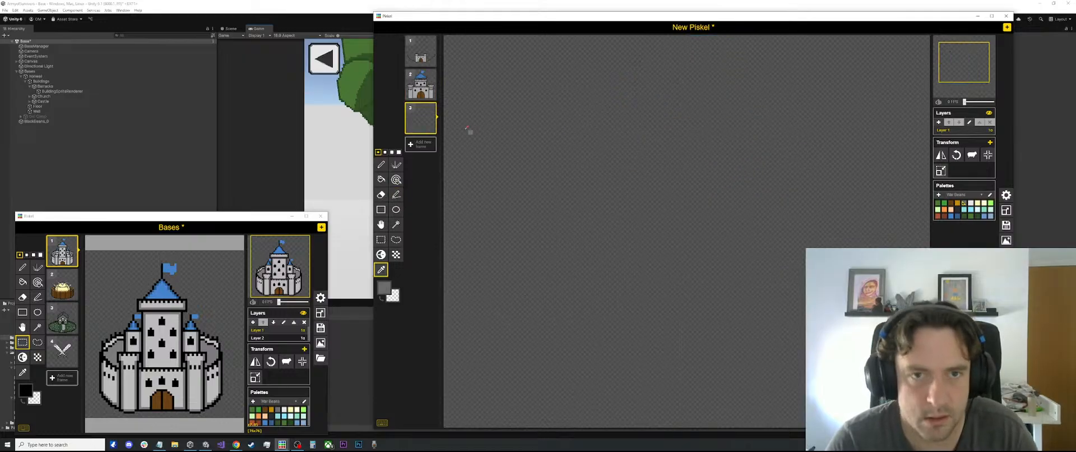
{"action": "key", "text": "ctrl+z"}
{"action": "key", "text": "b"}
{"action": "left_click", "coordinate": [683, 159]}
{"action": "scroll", "coordinate": [684, 168], "scroll_direction": "up", "scroll_amount": 2}
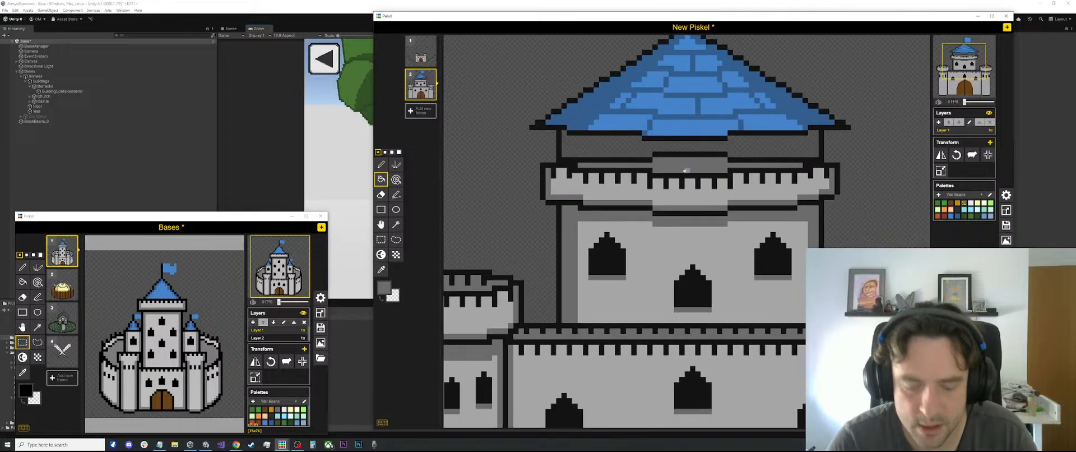
Draw evenly spaced black notches along the grey rear wall of the keep's parapet to form battlements
{"action": "key", "text": "o"}
{"action": "left_click", "coordinate": [682, 180]}
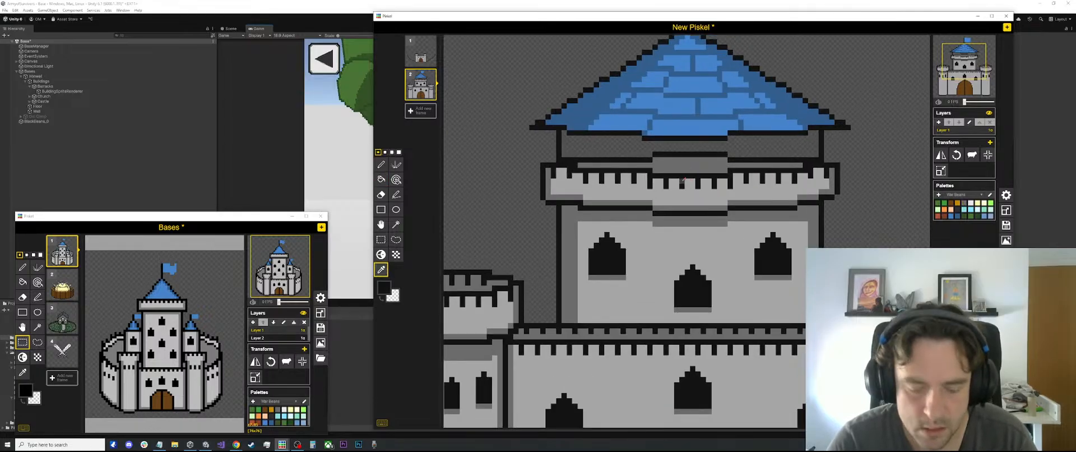
{"action": "scroll", "coordinate": [682, 180], "scroll_direction": "up", "scroll_amount": 2}
{"action": "key", "text": "l"}
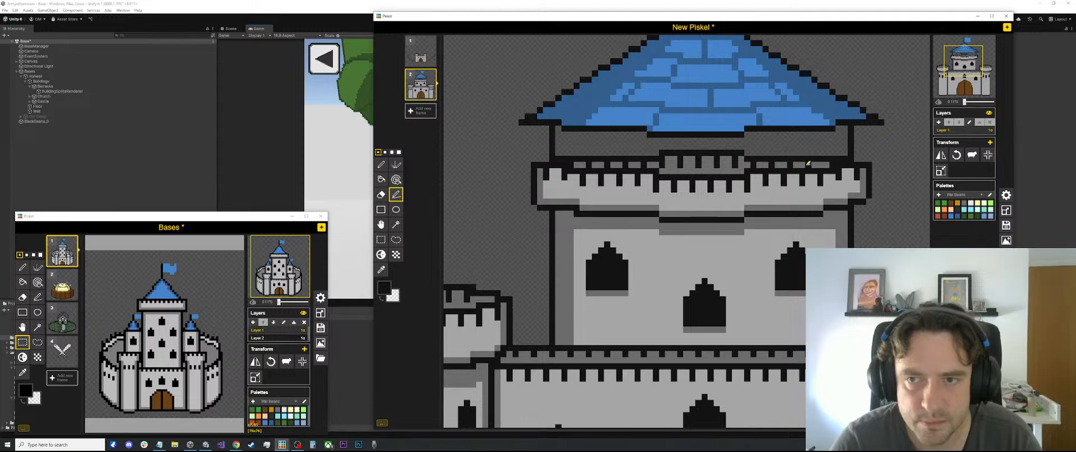
{"action": "scroll", "coordinate": [827, 164], "scroll_direction": "down", "scroll_amount": 4}
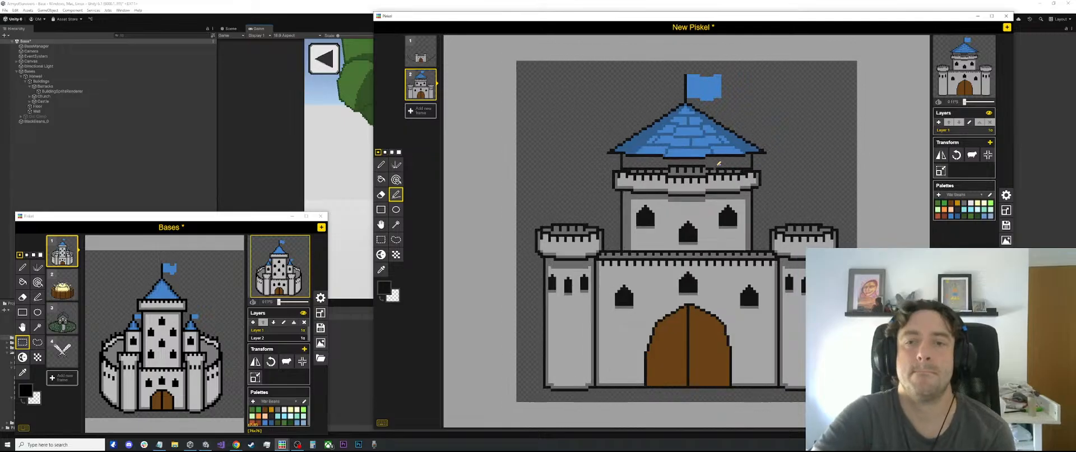
Move the blue roof and flag down, closer to the keep's battlements
{"action": "scroll", "coordinate": [633, 120], "scroll_direction": "up", "scroll_amount": 3}
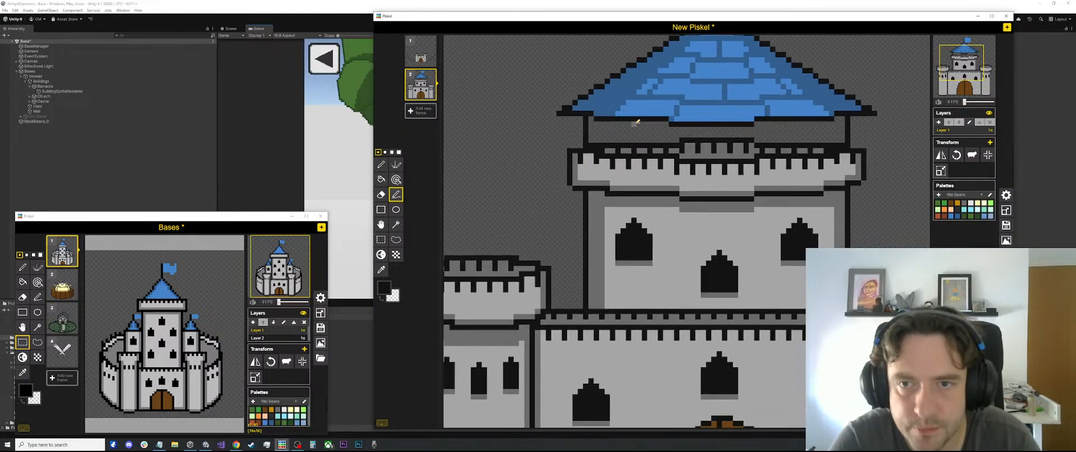
{"action": "scroll", "coordinate": [634, 120], "scroll_direction": "down", "scroll_amount": 4}
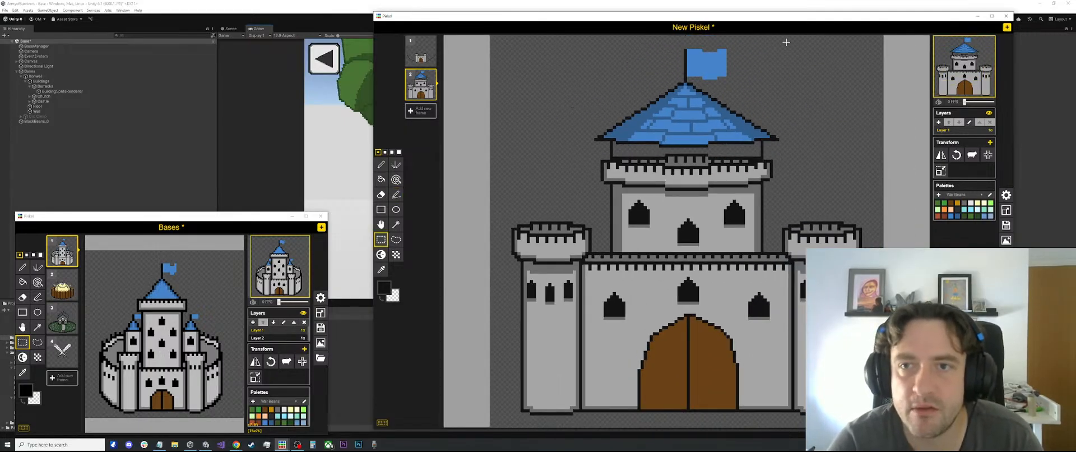
{"action": "key", "text": "s"}
{"action": "left_click_drag", "start_coordinate": [788, 39], "coordinate": [570, 150]}
{"action": "left_click_drag", "start_coordinate": [682, 132], "coordinate": [682, 142]}
{"action": "left_click", "coordinate": [853, 161]}
{"action": "scroll", "coordinate": [825, 159], "scroll_direction": "down", "scroll_amount": 3}
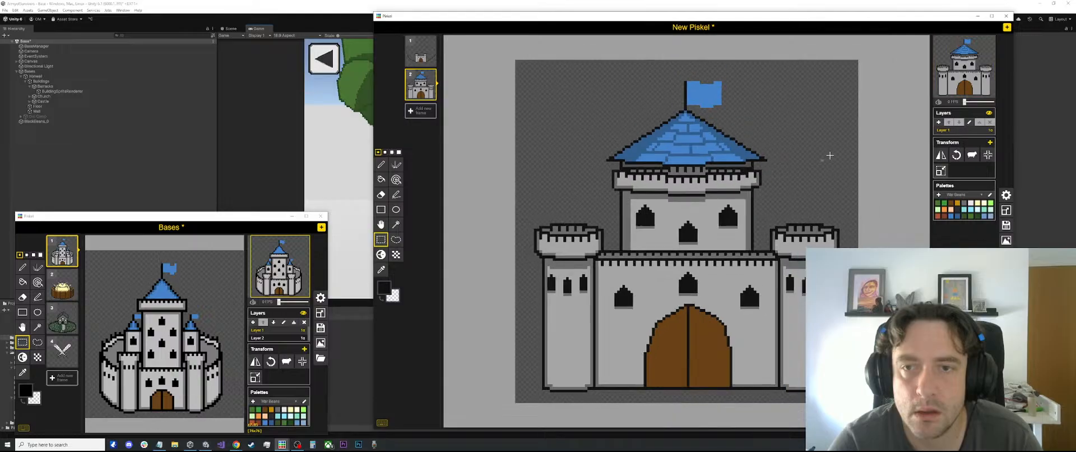
{"action": "scroll", "coordinate": [742, 148], "scroll_direction": "up", "scroll_amount": 3}
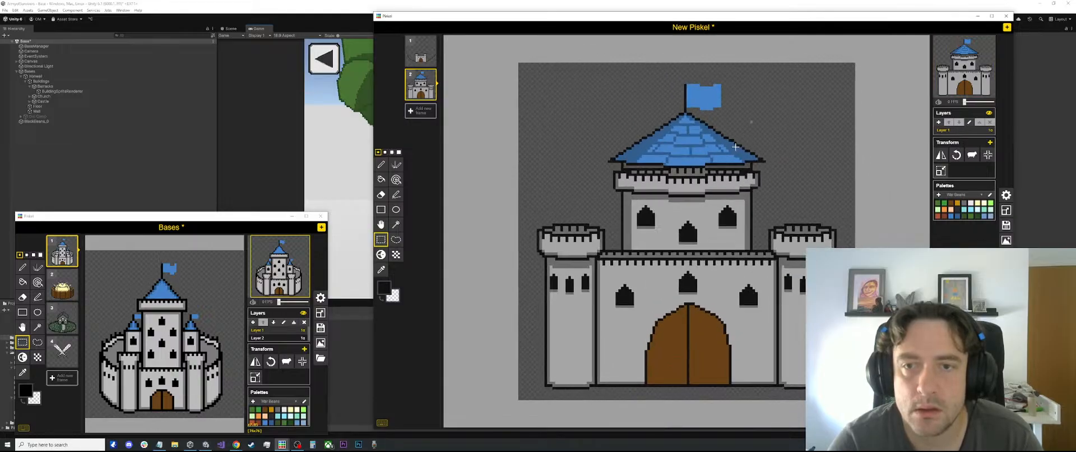
{"action": "scroll", "coordinate": [687, 168], "scroll_direction": "up", "scroll_amount": 2}
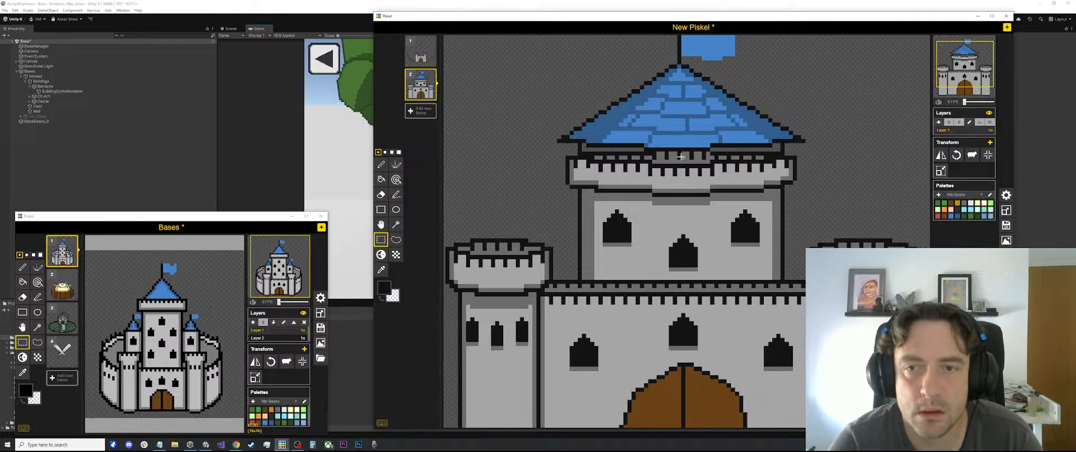
{"action": "scroll", "coordinate": [695, 148], "scroll_direction": "down", "scroll_amount": 2}
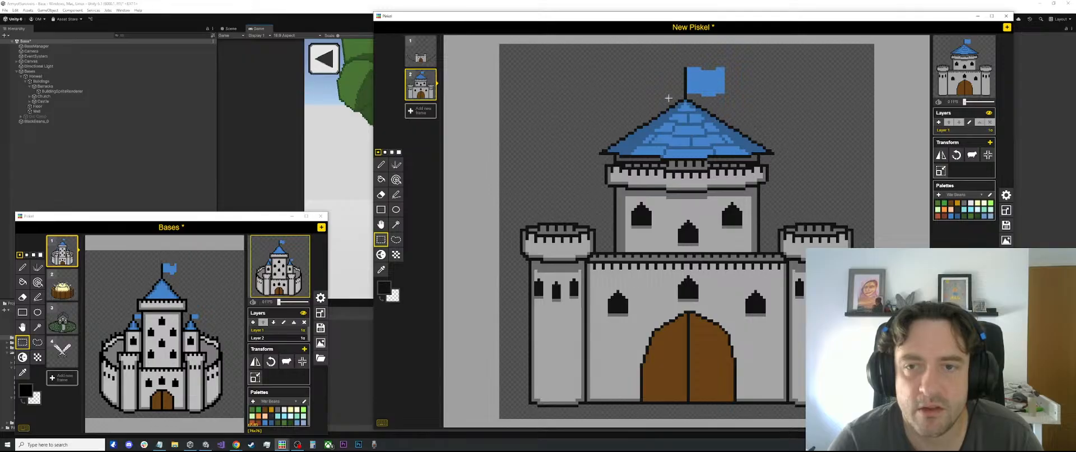
{"action": "left_click_drag", "start_coordinate": [794, 61], "coordinate": [563, 163]}
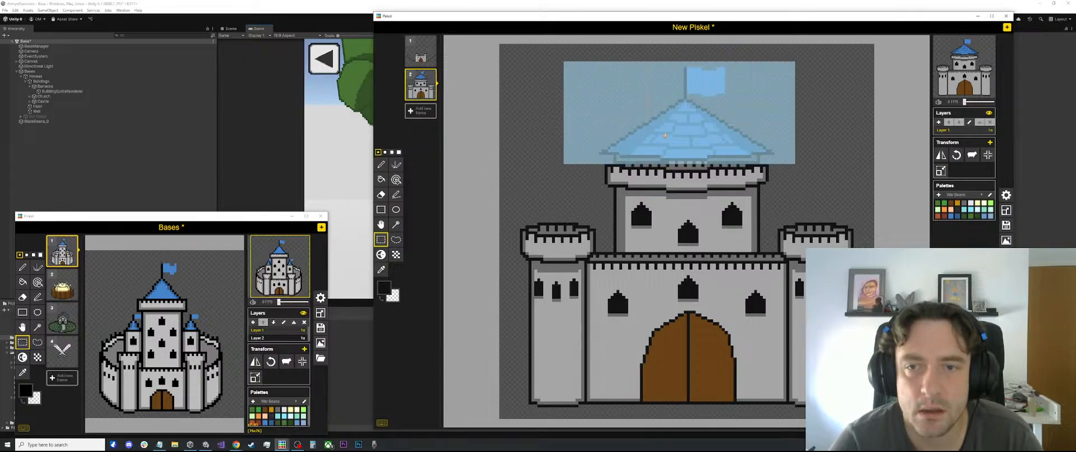
{"action": "left_click", "coordinate": [857, 160]}
{"action": "left_click_drag", "start_coordinate": [807, 164], "coordinate": [612, 89]}
{"action": "left_click", "coordinate": [840, 152]}
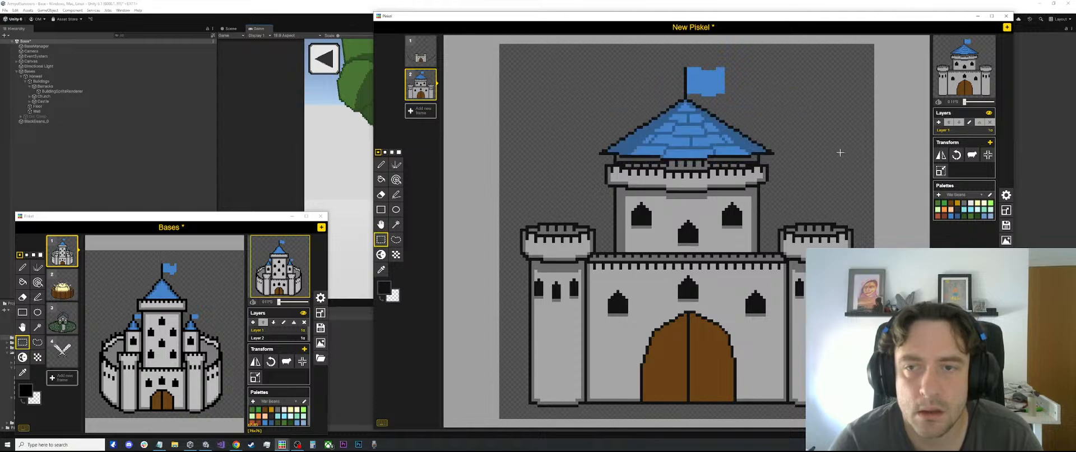
Cut the roof and flag and paste them slightly lower, just above the keep's rear battlements
{"action": "left_click_drag", "start_coordinate": [803, 158], "coordinate": [579, 62]}
{"action": "key", "text": "ctrl+x"}
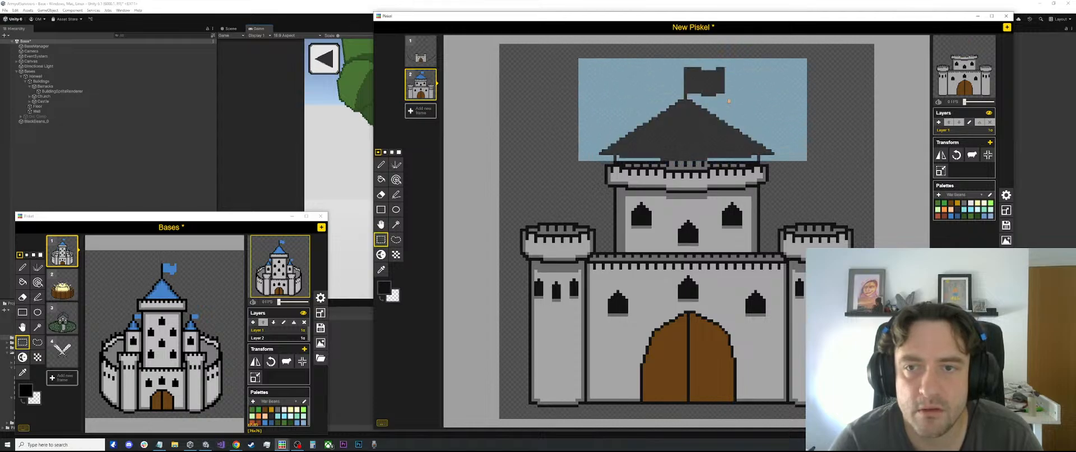
{"action": "key", "text": "ctrl+v"}
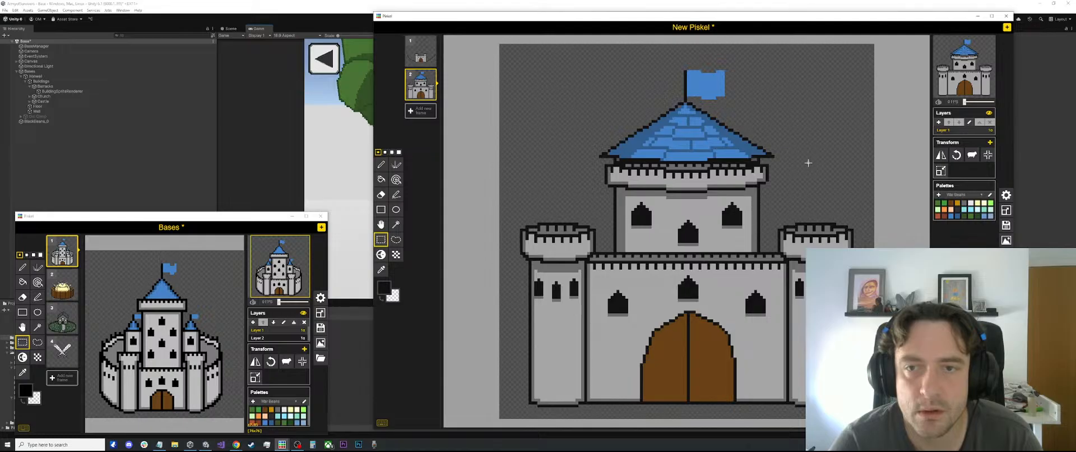
Touch up the black outline pixels where the roof's underside meets the keep's rear battlements
{"action": "scroll", "coordinate": [686, 177], "scroll_direction": "up", "scroll_amount": 5}
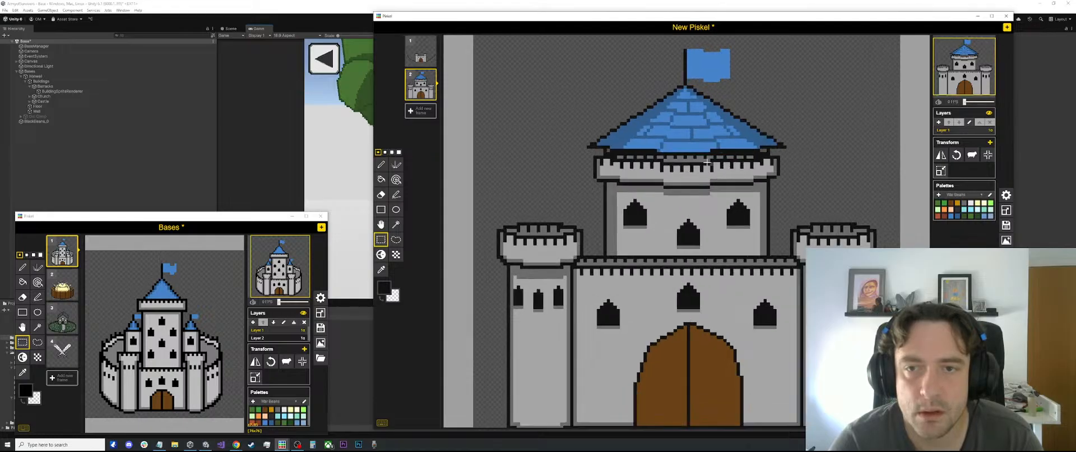
{"action": "key", "text": "o"}
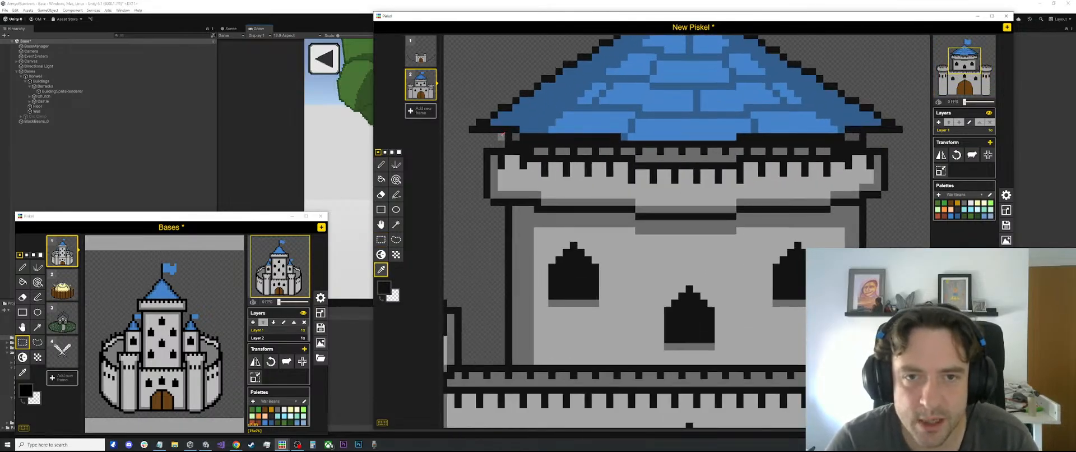
{"action": "key", "text": "p"}
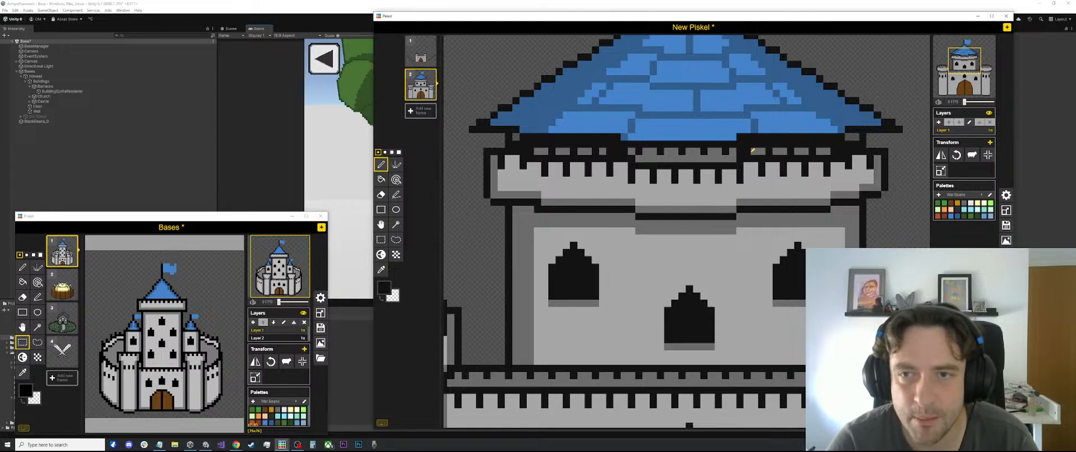
{"action": "scroll", "coordinate": [750, 162], "scroll_direction": "down", "scroll_amount": 5}
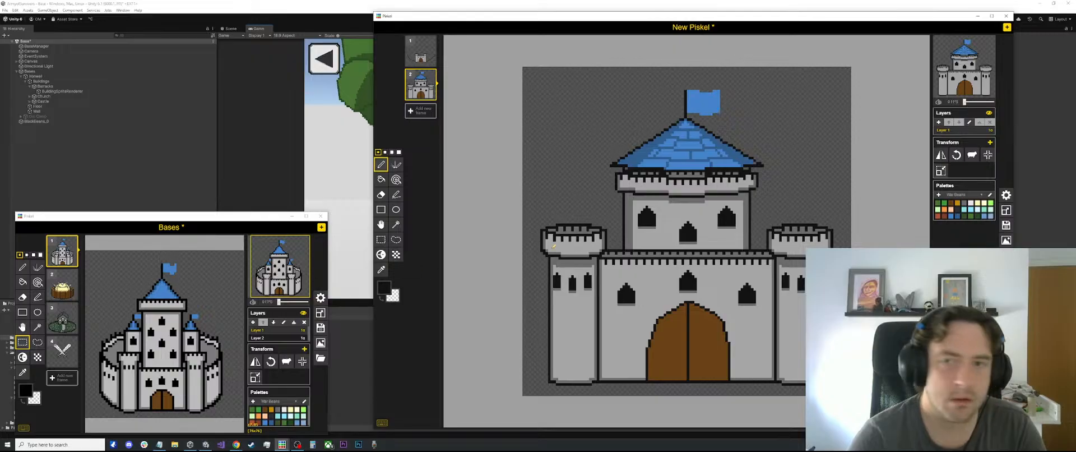
Examine the castle up close and at reduced size, comparing its proportions and details with the smaller castle in the Bases sprite
{"action": "scroll", "coordinate": [684, 187], "scroll_direction": "down", "scroll_amount": 1}
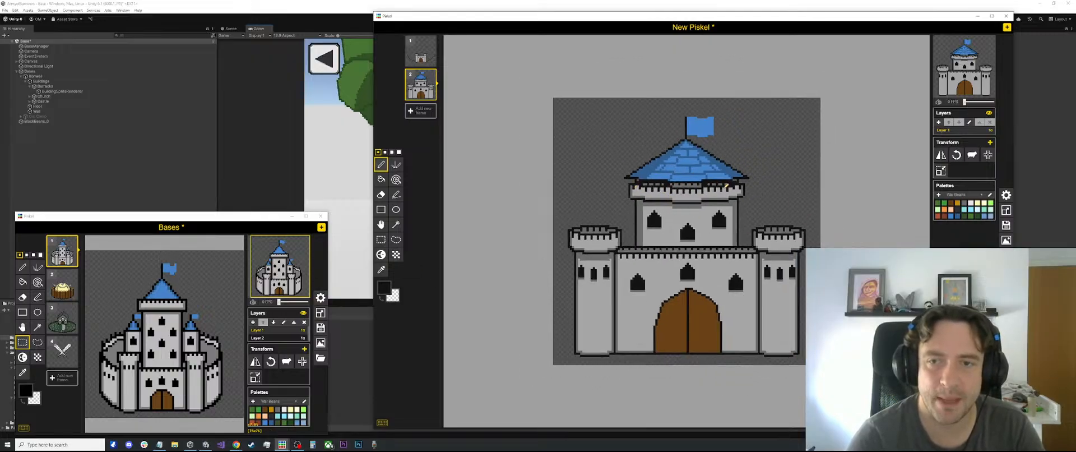
{"action": "scroll", "coordinate": [652, 189], "scroll_direction": "up", "scroll_amount": 3}
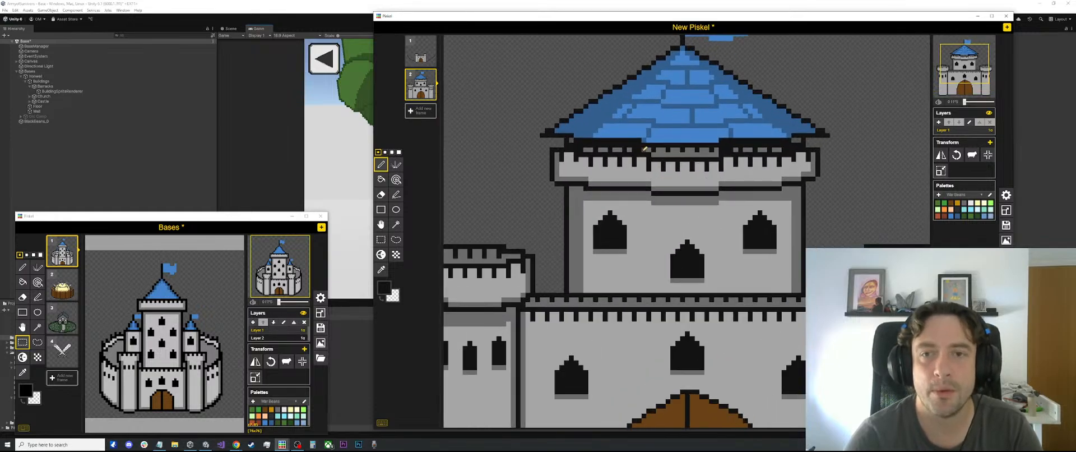
{"action": "scroll", "coordinate": [637, 150], "scroll_direction": "down", "scroll_amount": 1}
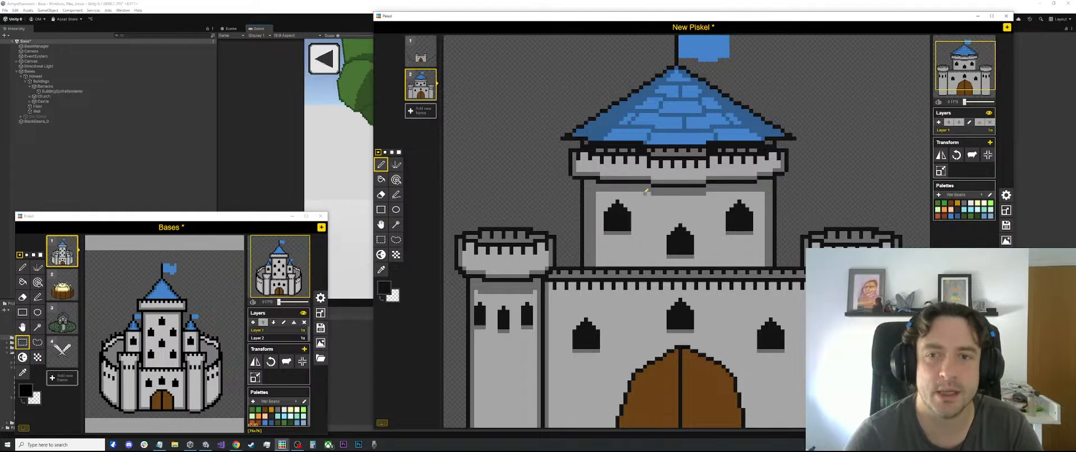
{"action": "scroll", "coordinate": [598, 246], "scroll_direction": "down", "scroll_amount": 2}
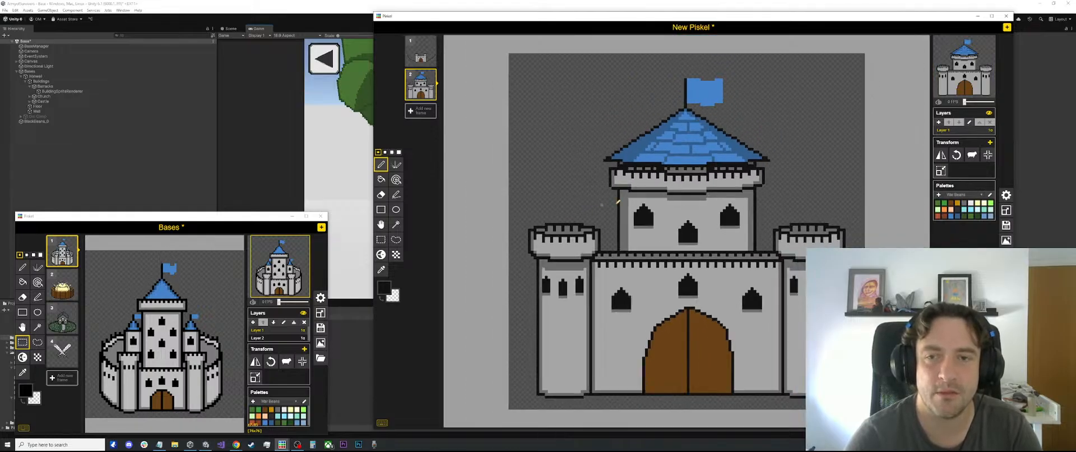
{"action": "scroll", "coordinate": [734, 106], "scroll_direction": "down", "scroll_amount": 3}
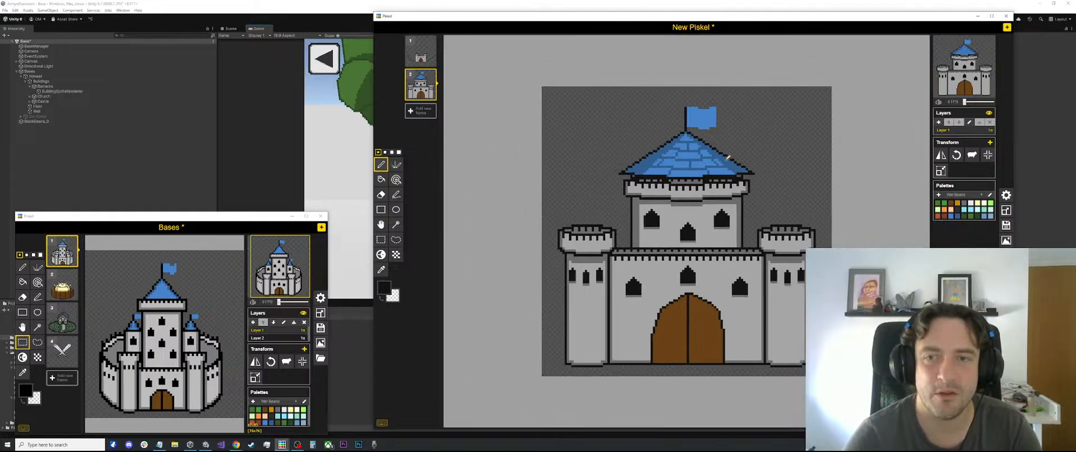
{"action": "scroll", "coordinate": [613, 255], "scroll_direction": "up", "scroll_amount": 2}
{"action": "scroll", "coordinate": [613, 255], "scroll_direction": "up", "scroll_amount": 5}
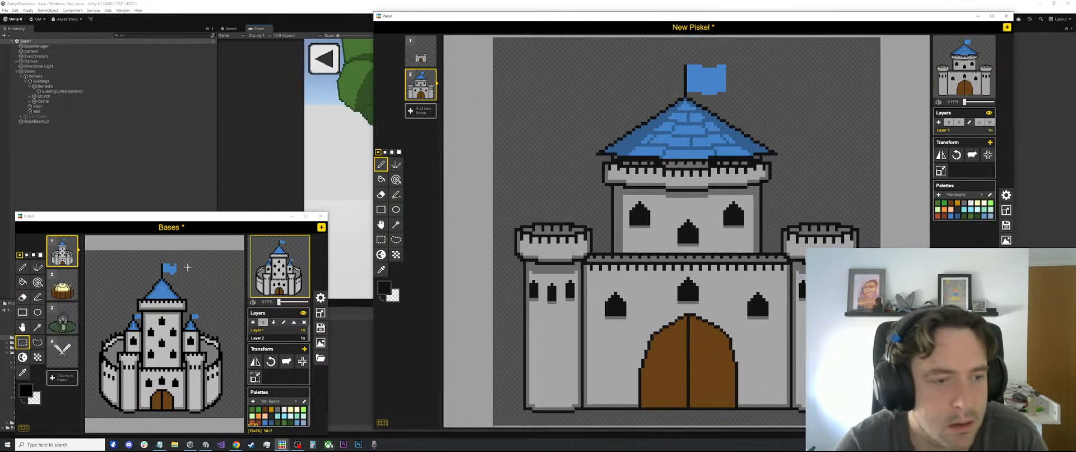
{"action": "scroll", "coordinate": [681, 143], "scroll_direction": "up", "scroll_amount": 1}
{"action": "scroll", "coordinate": [681, 142], "scroll_direction": "up", "scroll_amount": 2}
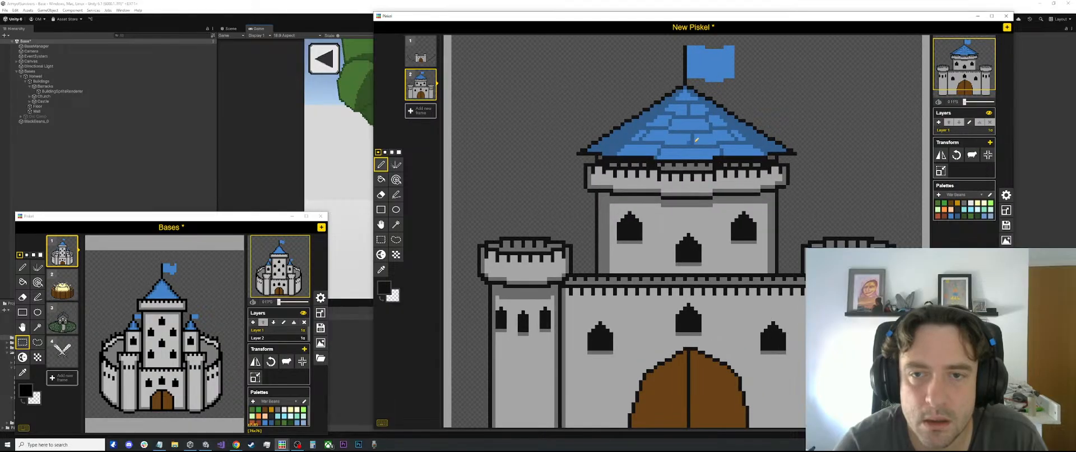
{"action": "scroll", "coordinate": [762, 145], "scroll_direction": "down", "scroll_amount": 7}
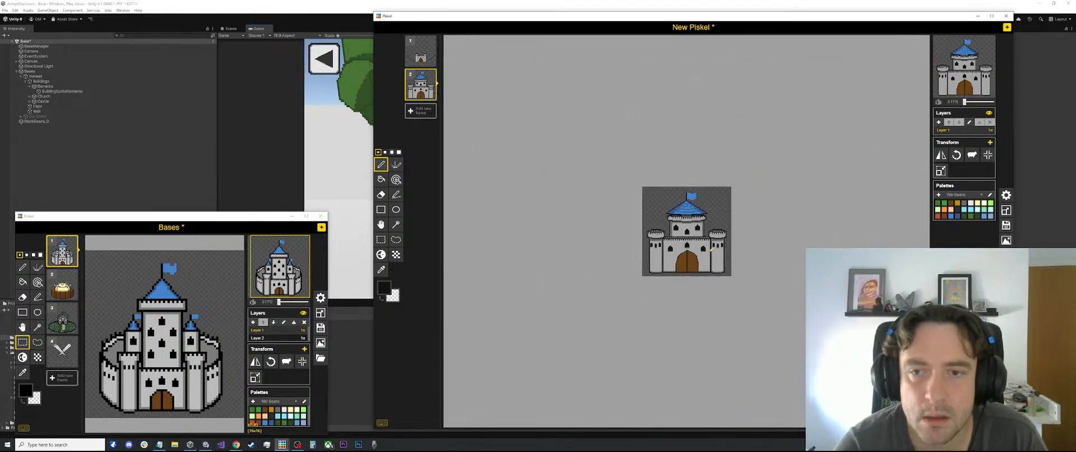
{"action": "scroll", "coordinate": [710, 250], "scroll_direction": "up", "scroll_amount": 8}
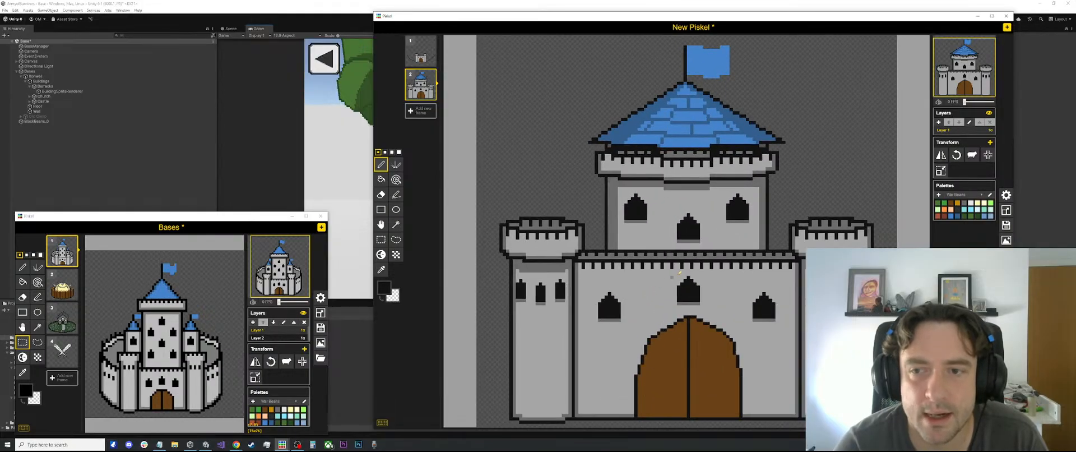
{"action": "scroll", "coordinate": [680, 272], "scroll_direction": "down", "scroll_amount": 4}
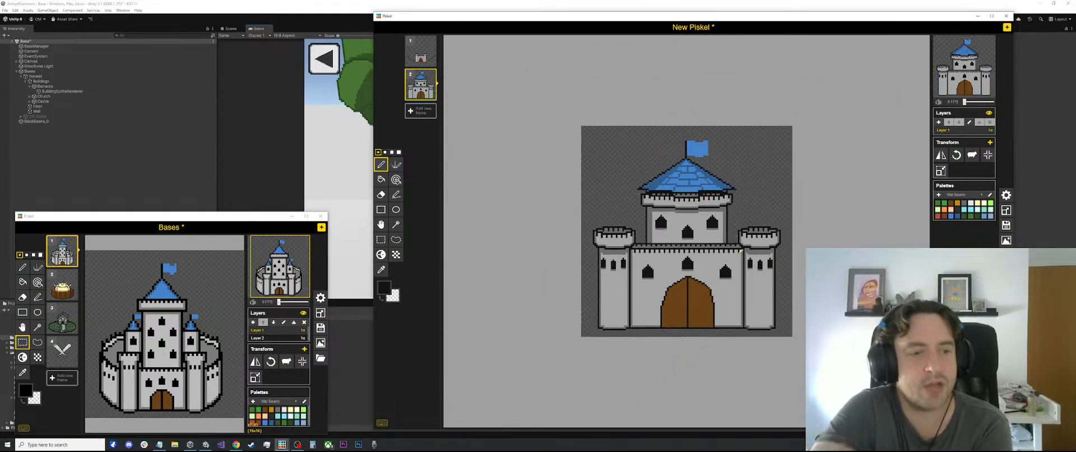
{"action": "scroll", "coordinate": [685, 232], "scroll_direction": "up", "scroll_amount": 4}
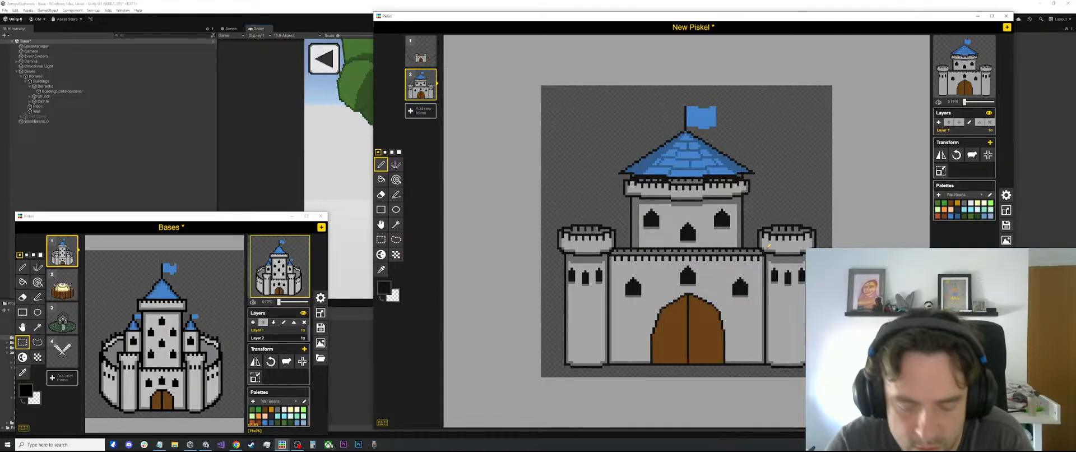
Sample the flag's blue and widen the flag with a vertical line along its outer edge
{"action": "key", "text": "o"}
{"action": "scroll", "coordinate": [765, 235], "scroll_direction": "up", "scroll_amount": 1}
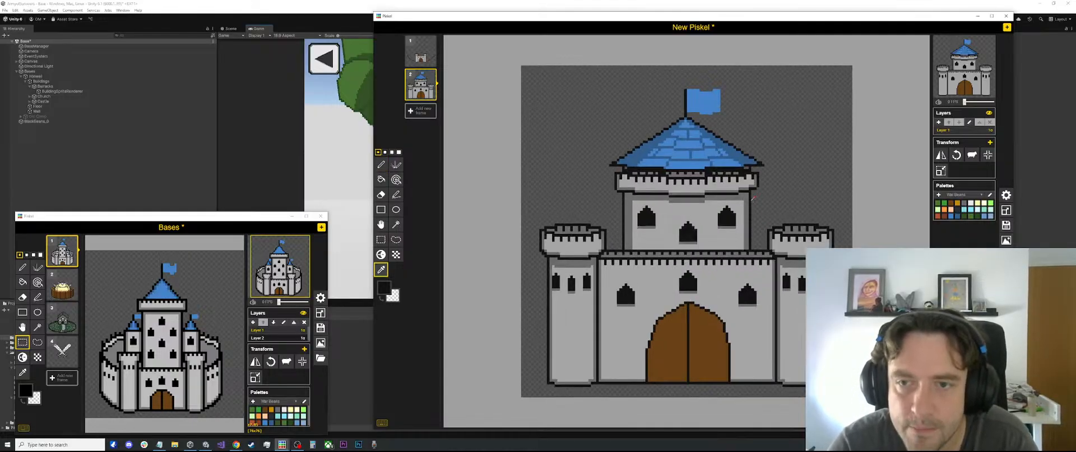
{"action": "key", "text": "p"}
{"action": "scroll", "coordinate": [707, 95], "scroll_direction": "up", "scroll_amount": 1}
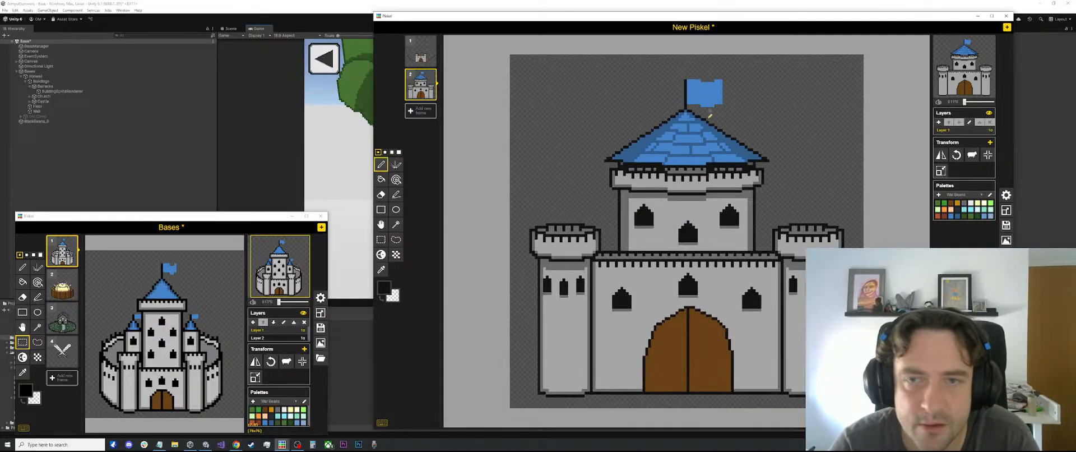
{"action": "key", "text": "o"}
{"action": "left_click", "coordinate": [717, 84]}
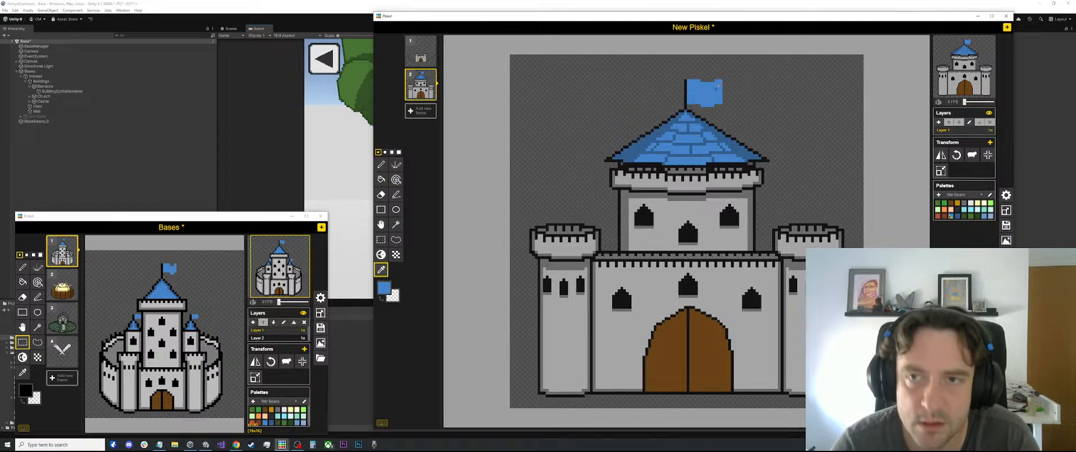
{"action": "key", "text": "l"}
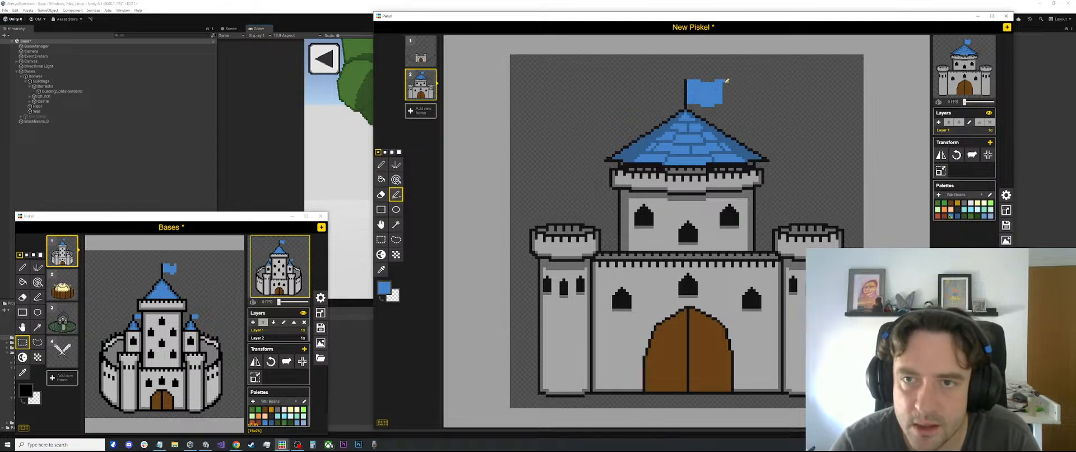
{"action": "left_click_drag", "start_coordinate": [727, 81], "coordinate": [728, 102]}
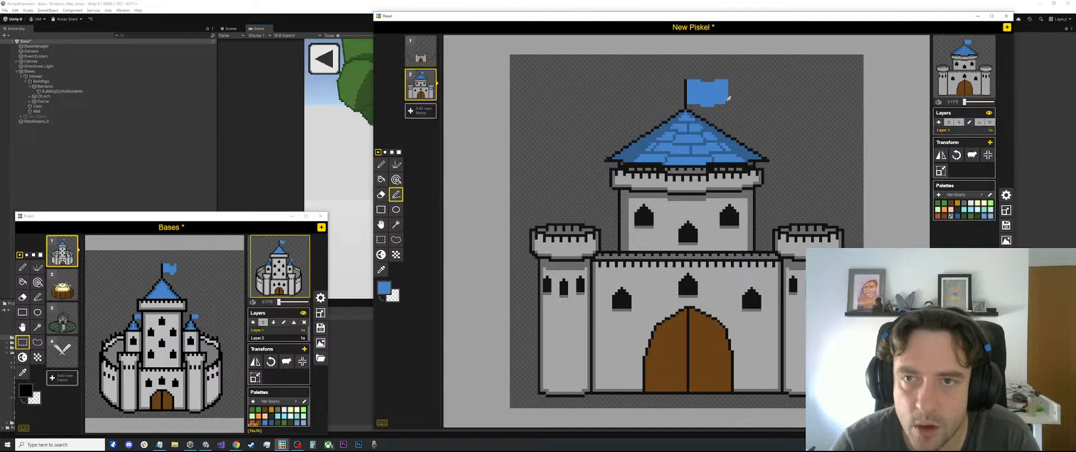
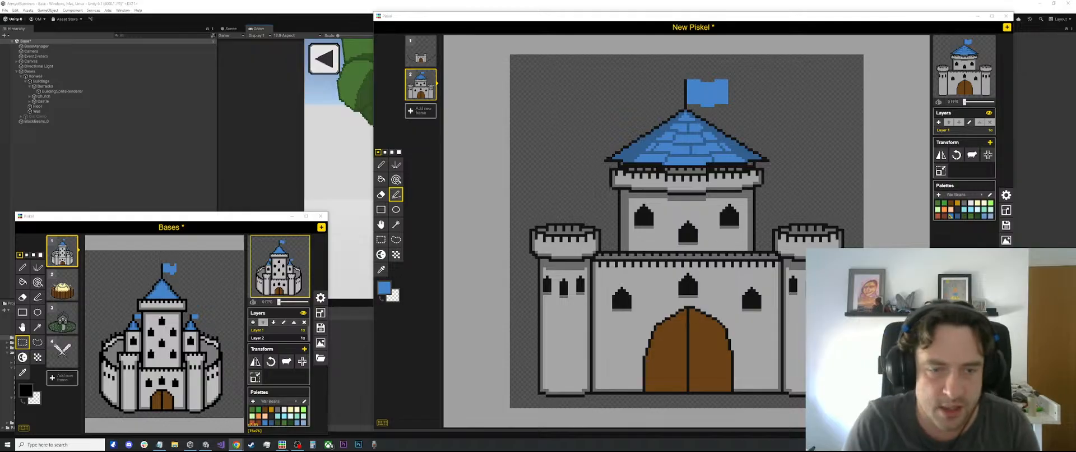
Pick the black outline colour from the central tower's edge and activate the Stroke tool
{"action": "scroll", "coordinate": [686, 221], "scroll_direction": "down", "scroll_amount": 2}
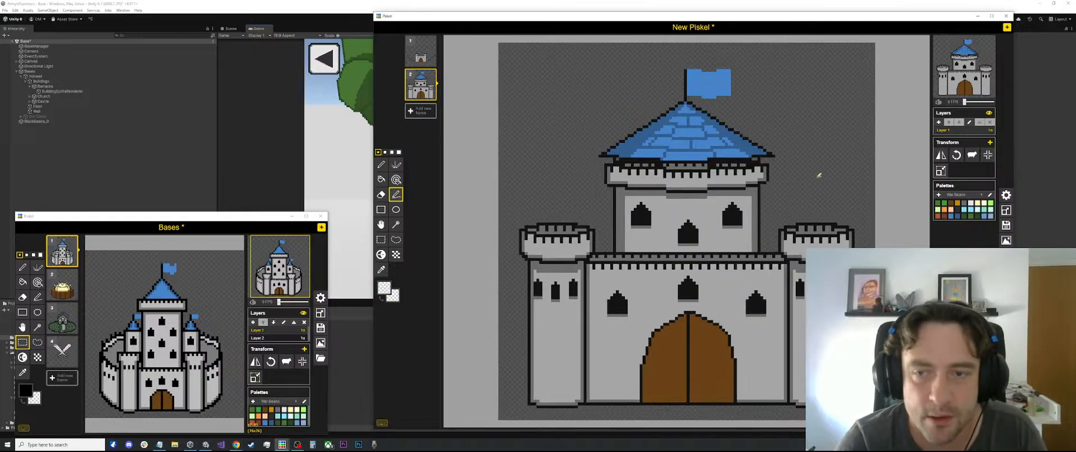
{"action": "scroll", "coordinate": [738, 198], "scroll_direction": "down", "scroll_amount": 1}
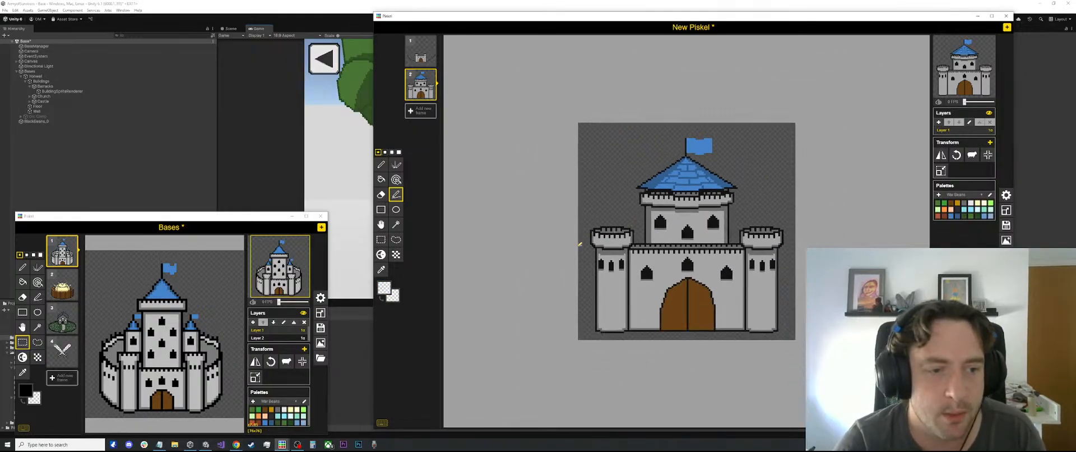
{"action": "scroll", "coordinate": [579, 244], "scroll_direction": "up", "scroll_amount": 4}
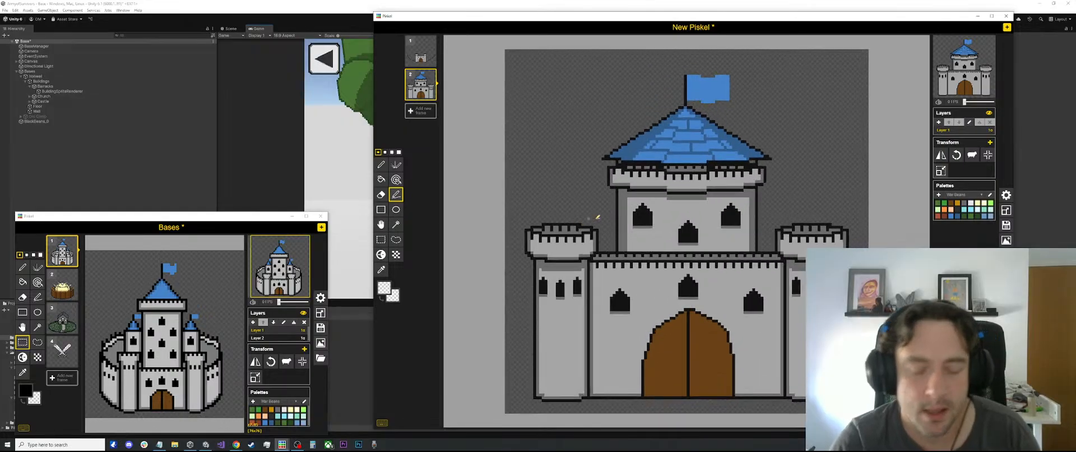
{"action": "scroll", "coordinate": [596, 218], "scroll_direction": "up", "scroll_amount": 2}
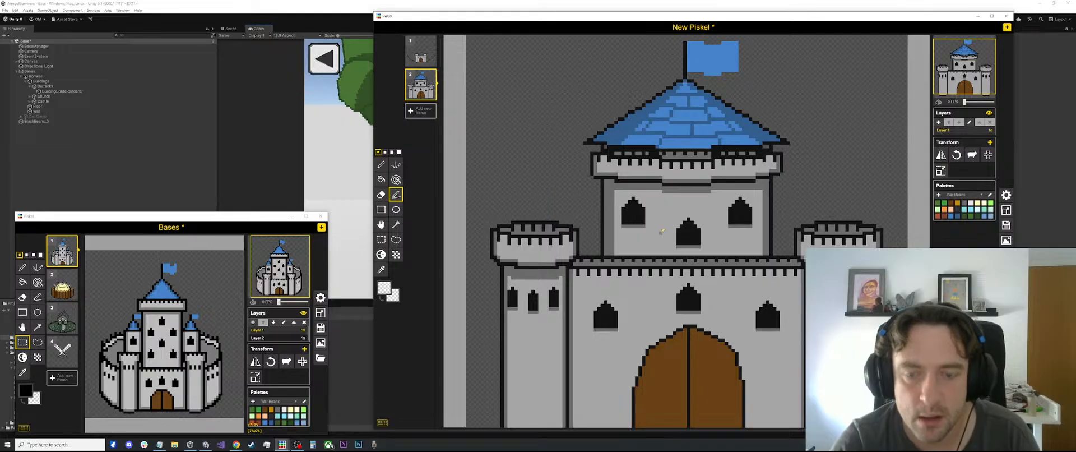
{"action": "key", "text": "o"}
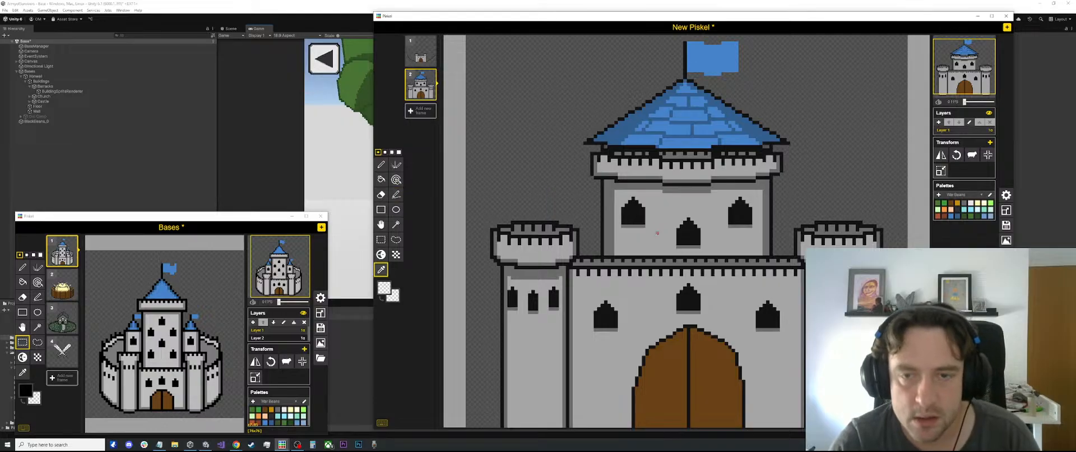
{"action": "left_click", "coordinate": [602, 212]}
{"action": "key", "text": "l"}
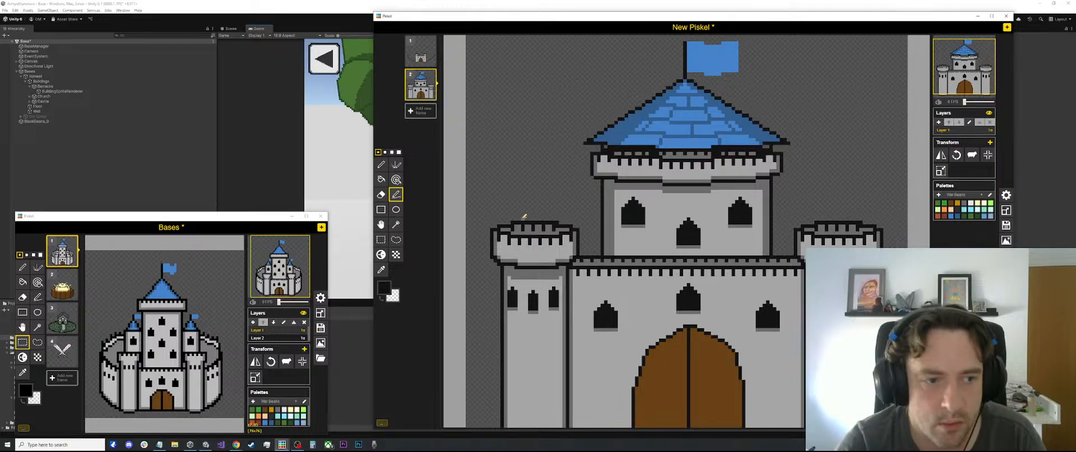
Try a pointed roof outline in two black strokes above the left side tower, and undo both strokes
{"action": "scroll", "coordinate": [525, 216], "scroll_direction": "down", "scroll_amount": 2}
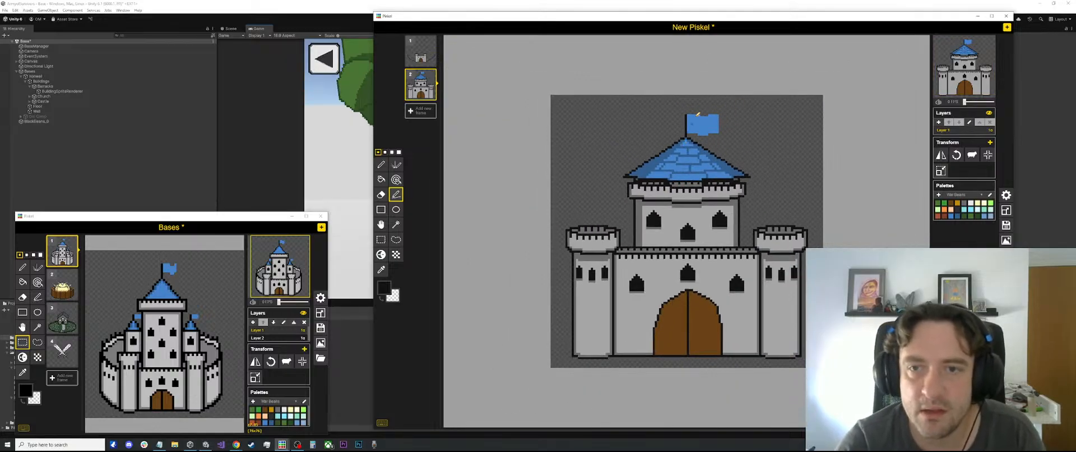
{"action": "scroll", "coordinate": [687, 203], "scroll_direction": "up", "scroll_amount": 2}
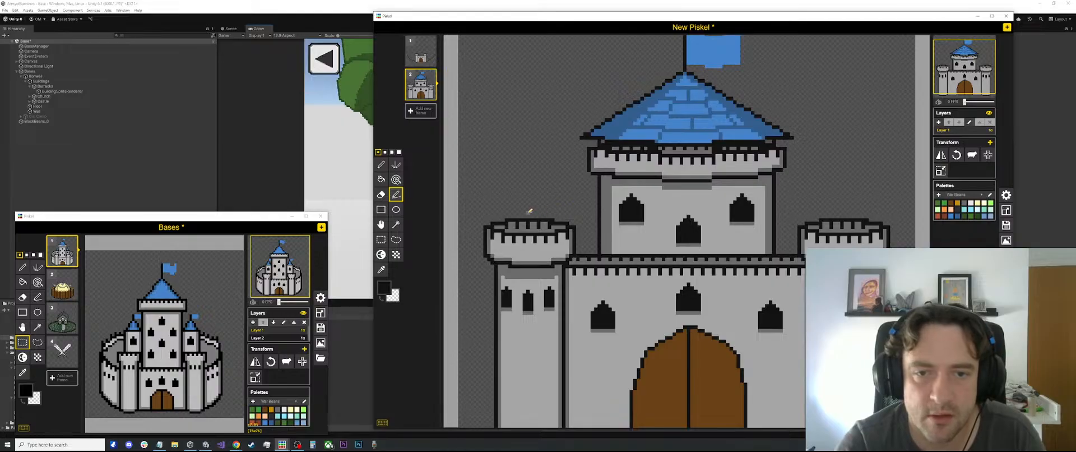
{"action": "mouse_move", "coordinate": [526, 215]}
{"action": "left_mouse_down"}
{"action": "mouse_move", "coordinate": [569, 186]}
{"action": "mouse_move", "coordinate": [546, 172]}
{"action": "left_mouse_up"}
{"action": "left_click_drag", "start_coordinate": [546, 172], "coordinate": [569, 219]}
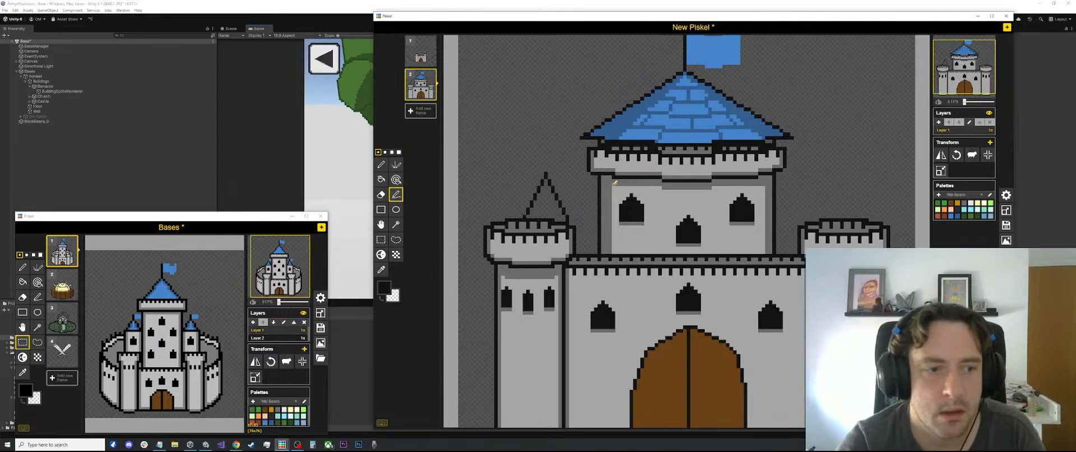
{"action": "key", "text": "ctrl+z"}
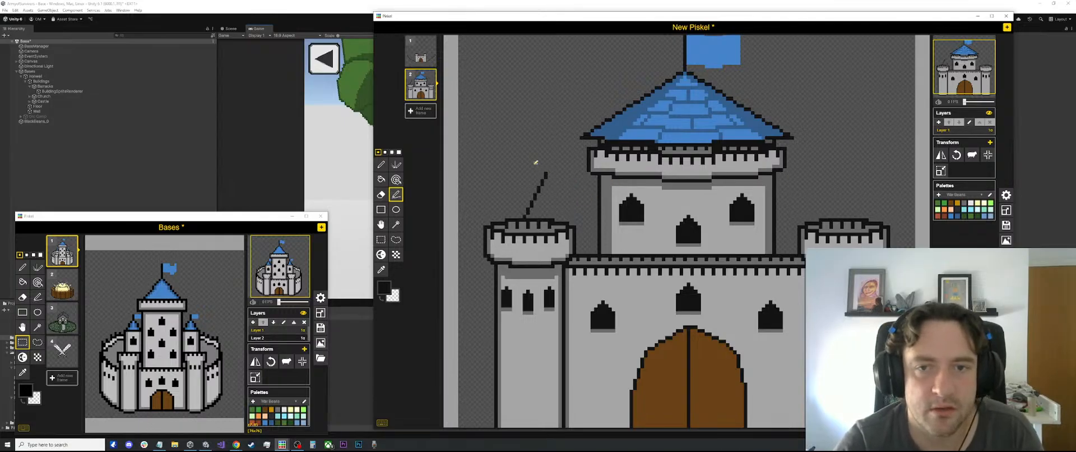
{"action": "key", "text": "o"}
{"action": "key", "text": "ctrl+z"}
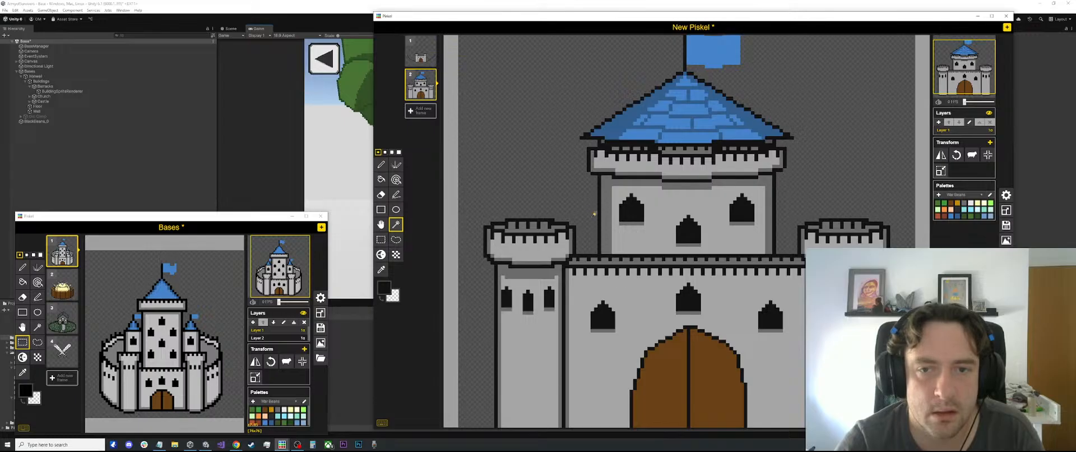
Try a pointed spire outline between the left side tower and the central tower, and undo both strokes
{"action": "key", "text": "l"}
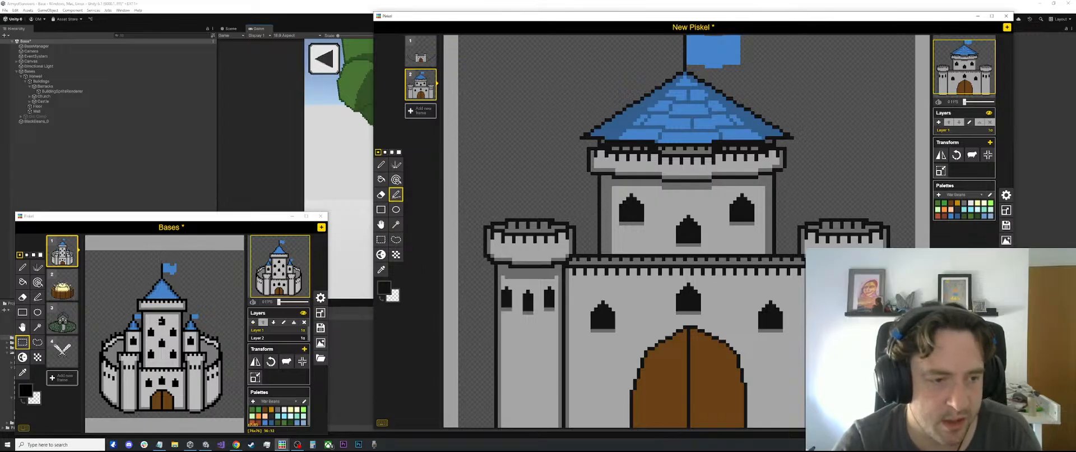
{"action": "mouse_move", "coordinate": [593, 220]}
{"action": "left_mouse_down"}
{"action": "mouse_move", "coordinate": [558, 175]}
{"action": "mouse_move", "coordinate": [575, 179]}
{"action": "left_mouse_up"}
{"action": "left_click_drag", "start_coordinate": [574, 179], "coordinate": [557, 220]}
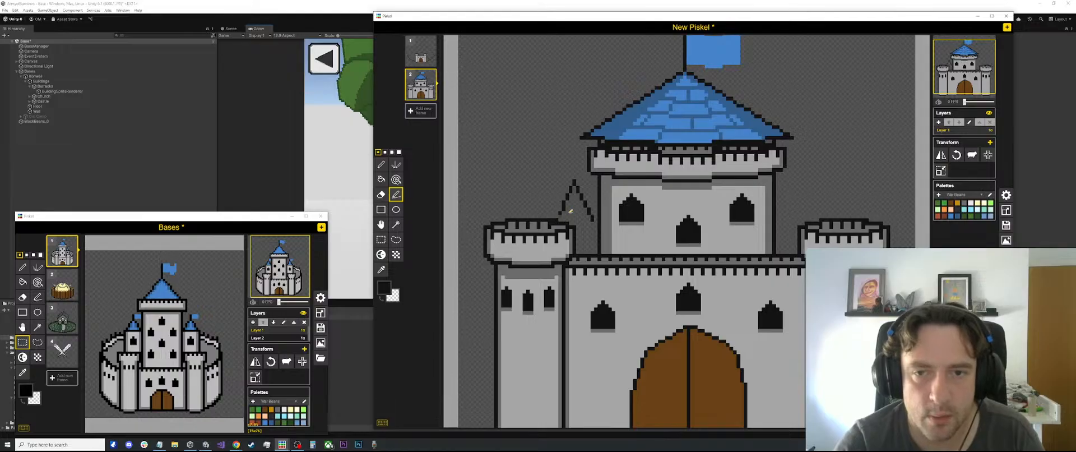
{"action": "scroll", "coordinate": [623, 205], "scroll_direction": "down", "scroll_amount": 9}
{"action": "key", "text": "ctrl+z"}
{"action": "key", "text": "ctrl+z"}
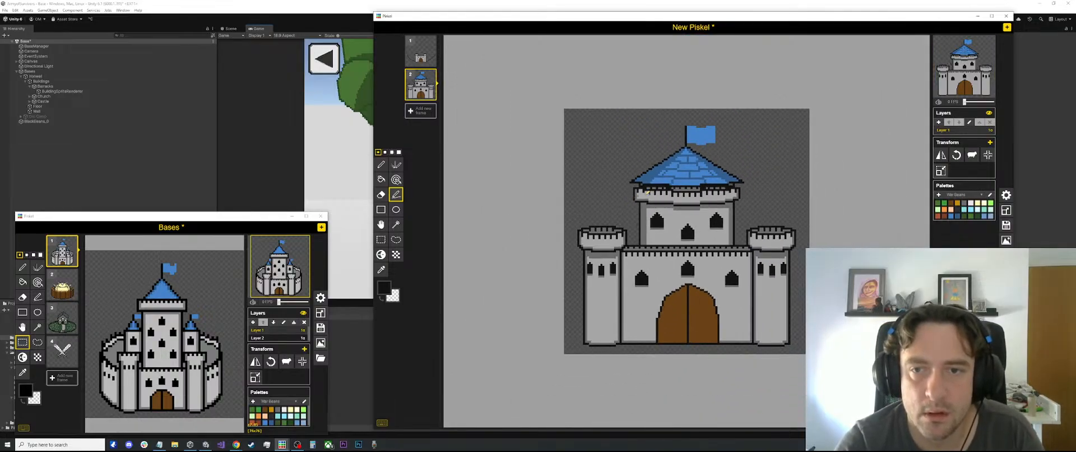
Narrow the central tower by selecting its right portion, including roof and flag edge, and moving it slightly inward
{"action": "scroll", "coordinate": [681, 193], "scroll_direction": "down", "scroll_amount": 1}
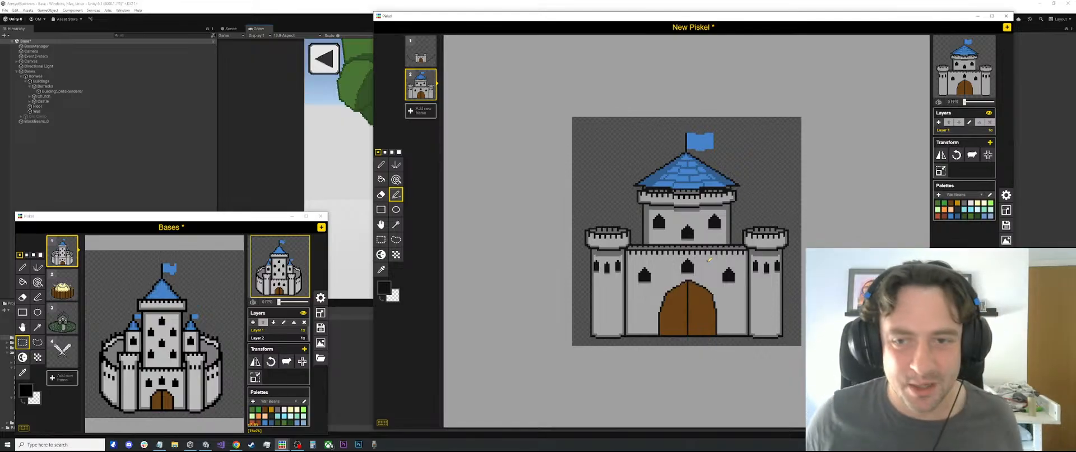
{"action": "scroll", "coordinate": [693, 240], "scroll_direction": "up", "scroll_amount": 2}
{"action": "key", "text": "s"}
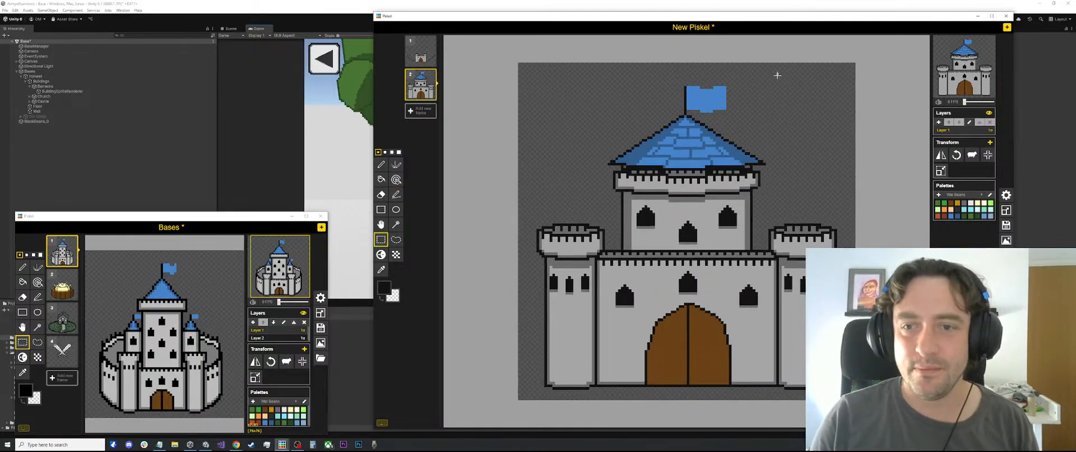
{"action": "left_click_drag", "start_coordinate": [778, 74], "coordinate": [714, 263]}
{"action": "left_click", "coordinate": [757, 229]}
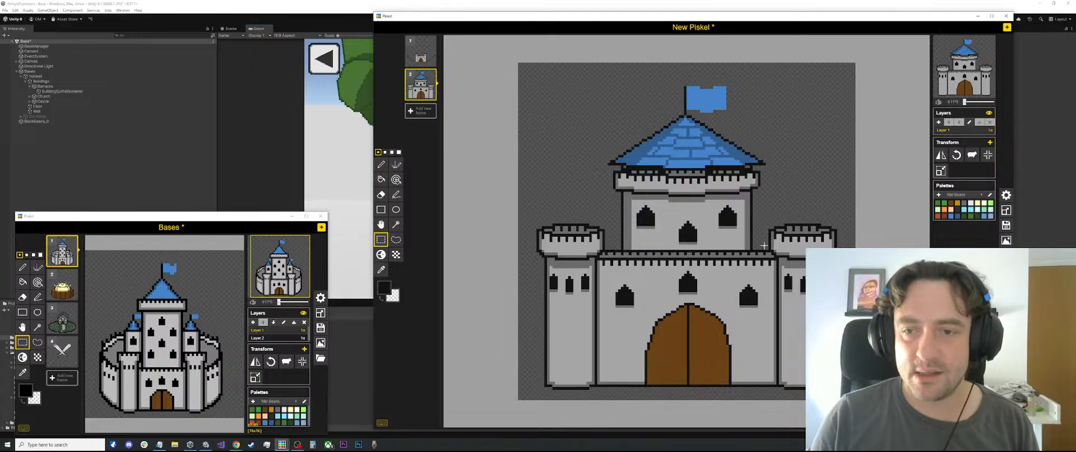
{"action": "left_click_drag", "start_coordinate": [764, 245], "coordinate": [713, 66]}
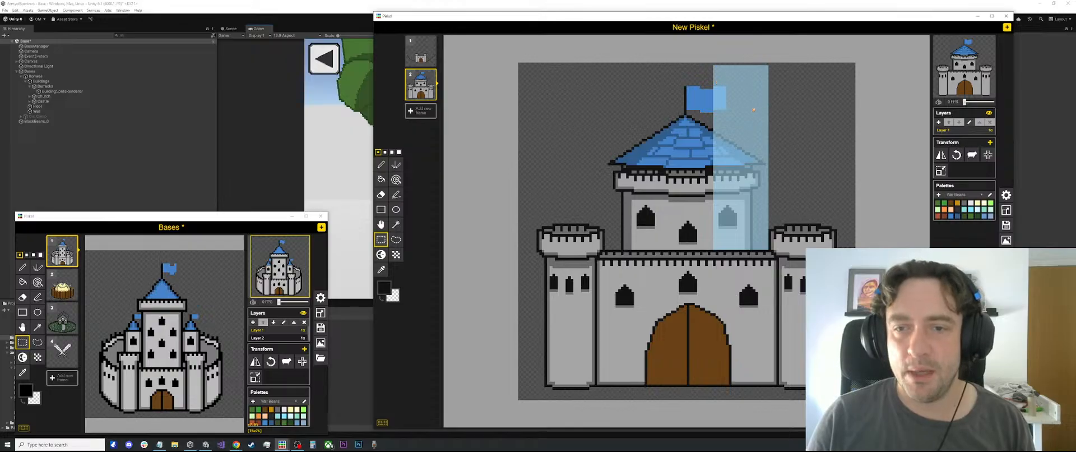
{"action": "left_click_drag", "start_coordinate": [753, 109], "coordinate": [749, 110]}
{"action": "left_click", "coordinate": [774, 106]}
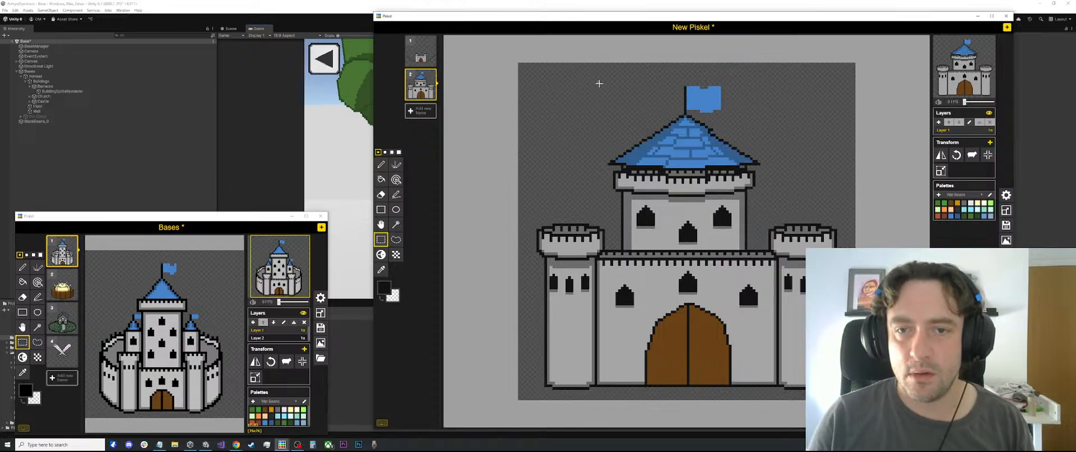
Select the left portion of the central tower and roof and move it slightly inward to match the other side
{"action": "left_click_drag", "start_coordinate": [599, 83], "coordinate": [659, 251]}
{"action": "left_click", "coordinate": [579, 80]}
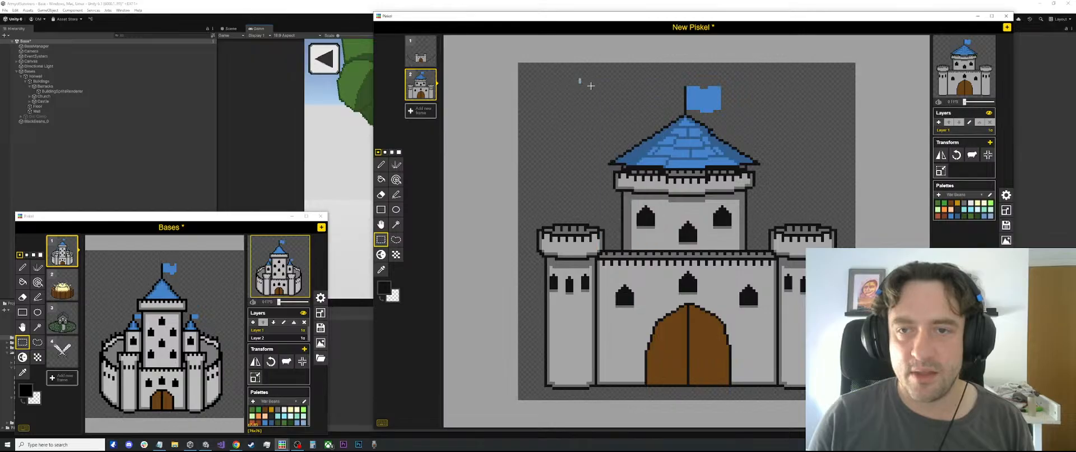
{"action": "left_click_drag", "start_coordinate": [592, 84], "coordinate": [660, 249]}
{"action": "left_click", "coordinate": [603, 72]}
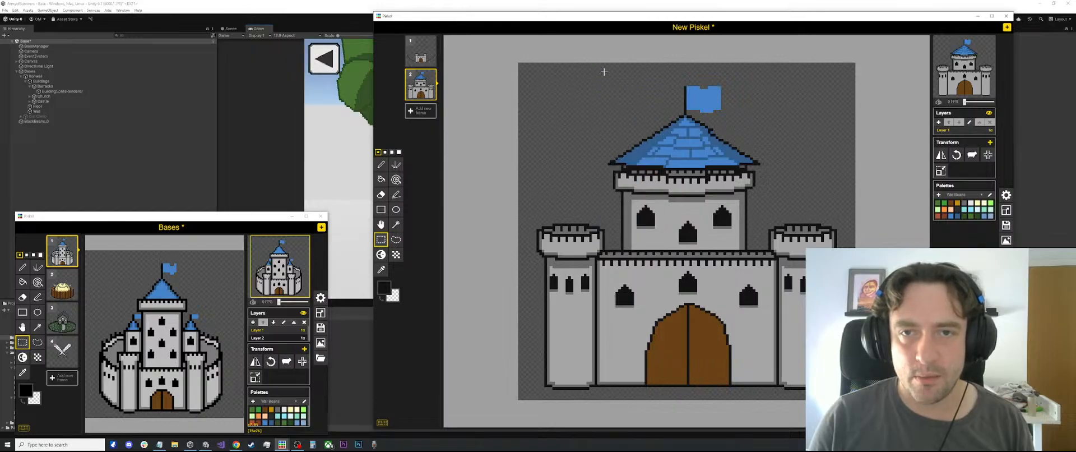
{"action": "left_click_drag", "start_coordinate": [603, 72], "coordinate": [661, 131]}
{"action": "left_click", "coordinate": [626, 251]}
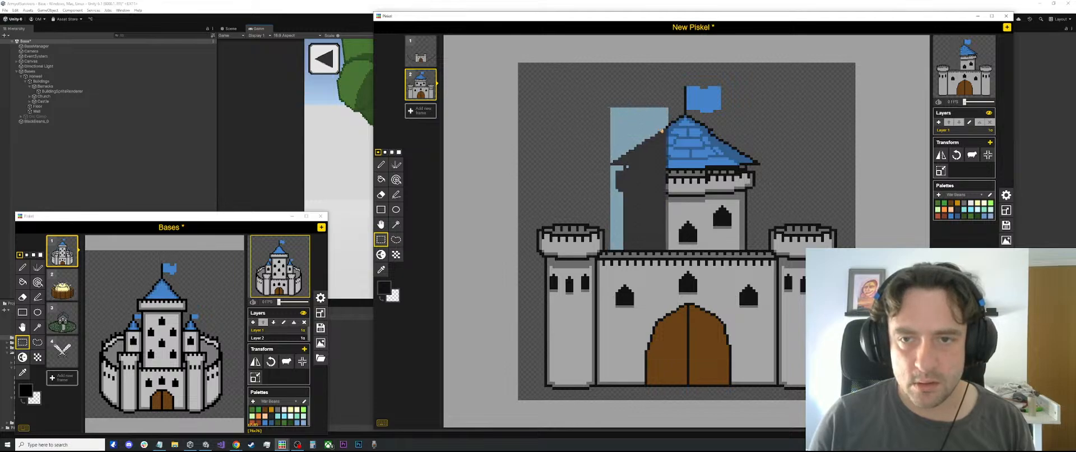
{"action": "left_click", "coordinate": [759, 124]}
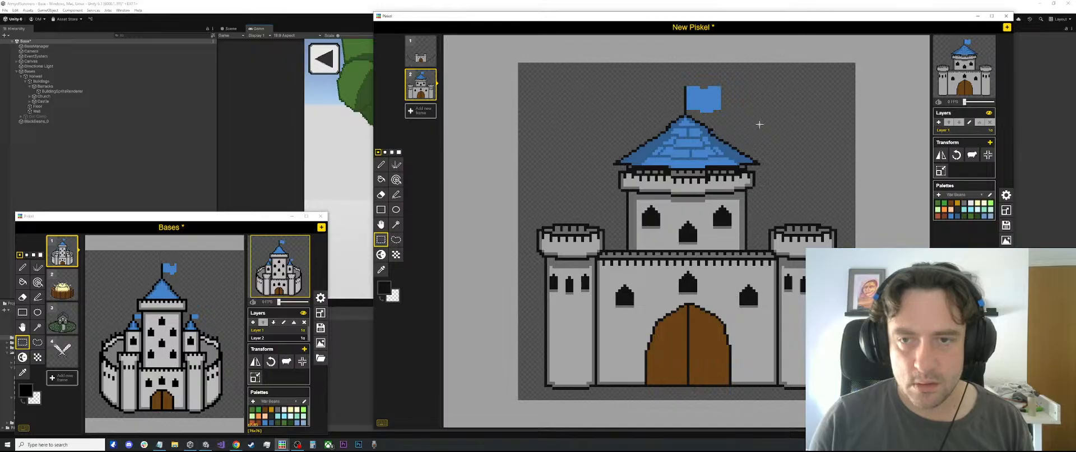
Select the whole central tower with its roof and flag and move it up, away from the front wall
{"action": "scroll", "coordinate": [759, 124], "scroll_direction": "down", "scroll_amount": 3}
{"action": "scroll", "coordinate": [734, 168], "scroll_direction": "up", "scroll_amount": 4}
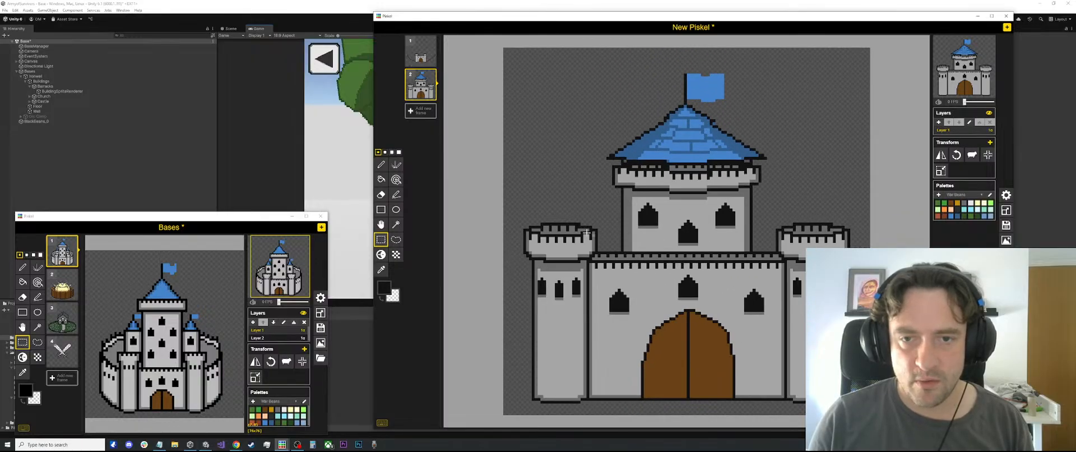
{"action": "scroll", "coordinate": [734, 145], "scroll_direction": "down", "scroll_amount": 1}
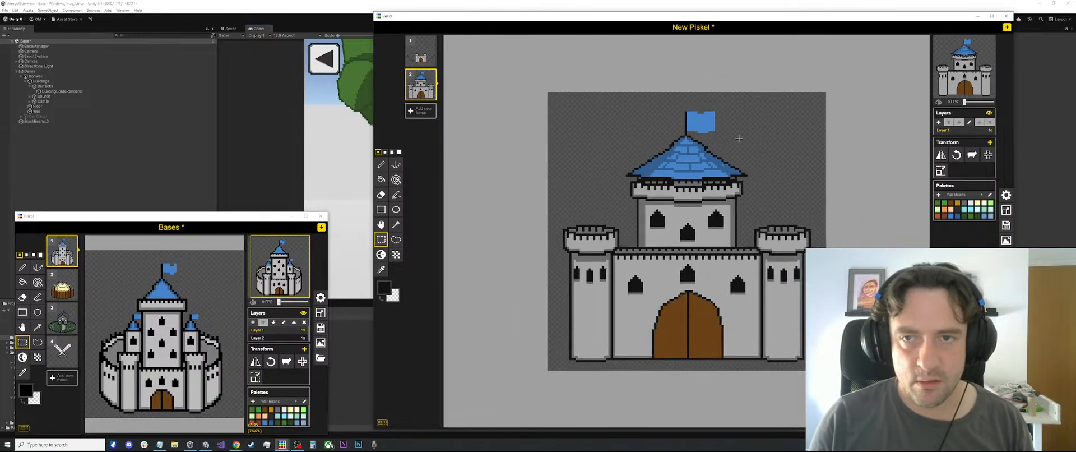
{"action": "left_click_drag", "start_coordinate": [758, 103], "coordinate": [617, 247]}
{"action": "left_click", "coordinate": [775, 205]}
{"action": "left_click_drag", "start_coordinate": [751, 246], "coordinate": [617, 101]}
{"action": "key", "text": "Delete"}
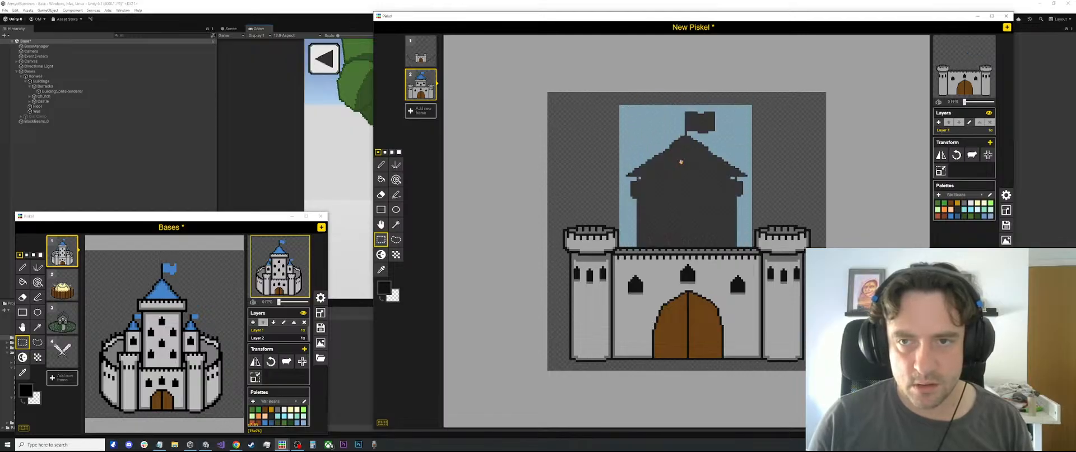
{"action": "left_click_drag", "start_coordinate": [679, 157], "coordinate": [682, 151]}
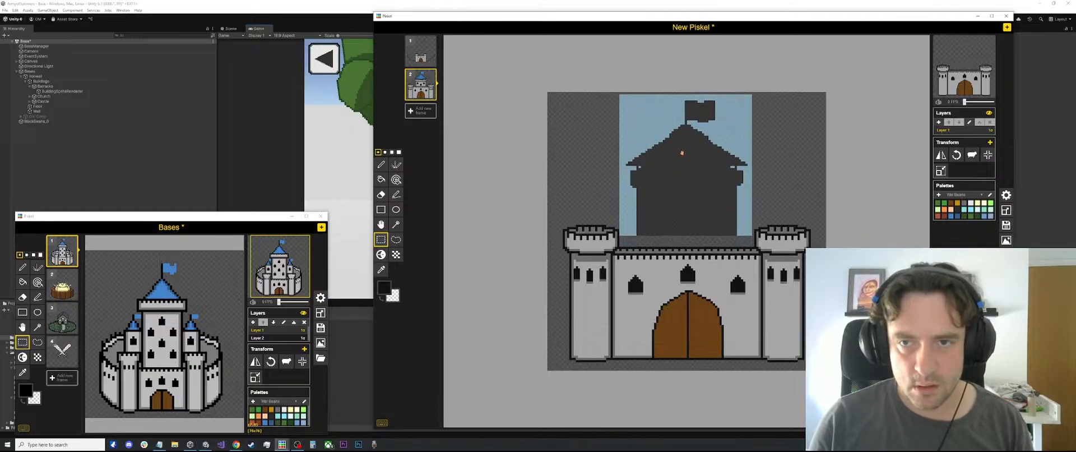
{"action": "left_click", "coordinate": [792, 143]}
Fill the gap between the raised central tower and the front wall by pasting a strip of tower wall
{"action": "scroll", "coordinate": [738, 220], "scroll_direction": "up", "scroll_amount": 3}
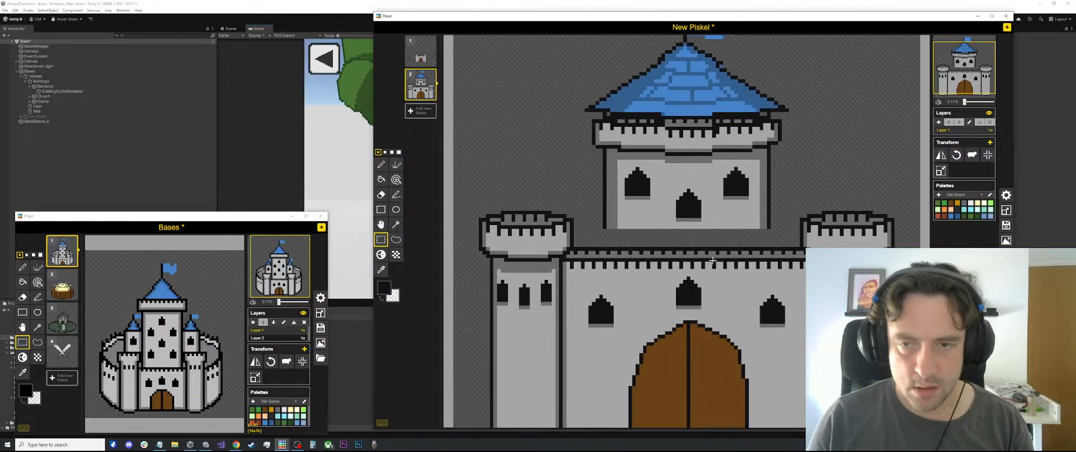
{"action": "key", "text": "l"}
{"action": "key", "text": "s"}
{"action": "left_click_drag", "start_coordinate": [774, 235], "coordinate": [660, 248]}
{"action": "scroll", "coordinate": [624, 227], "scroll_direction": "down", "scroll_amount": 2}
{"action": "key", "text": "ctrl+v"}
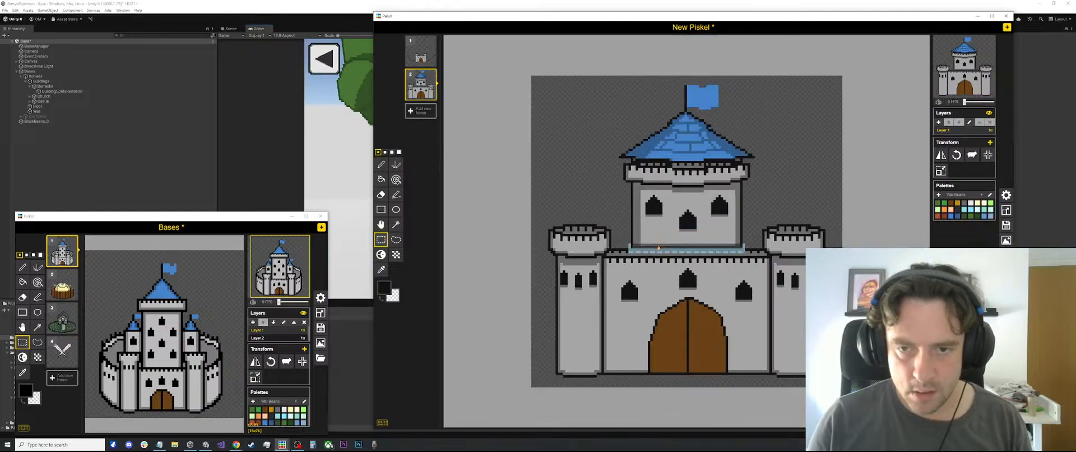
{"action": "key", "text": "ctrl+v"}
{"action": "left_click", "coordinate": [764, 184]}
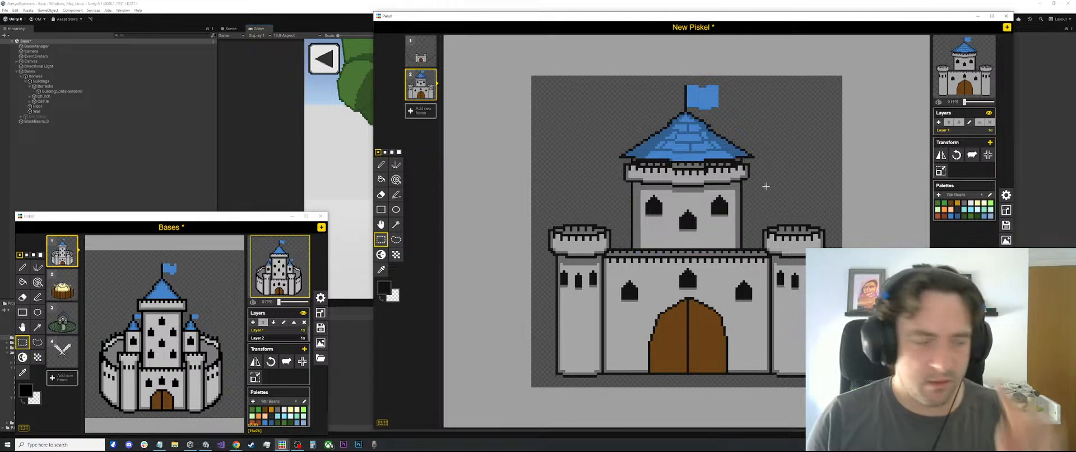
Examine the reshaped central tower and roof up close and in the full castle view
{"action": "scroll", "coordinate": [765, 186], "scroll_direction": "up", "scroll_amount": 3}
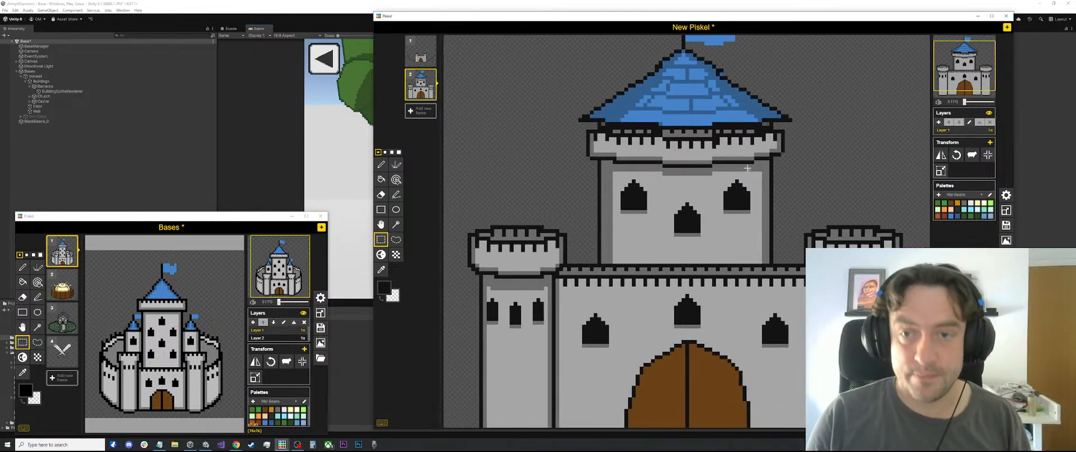
{"action": "scroll", "coordinate": [672, 115], "scroll_direction": "up", "scroll_amount": 7}
{"action": "left_click_drag", "start_coordinate": [822, 115], "coordinate": [745, 213]}
{"action": "scroll", "coordinate": [745, 213], "scroll_direction": "down", "scroll_amount": 4}
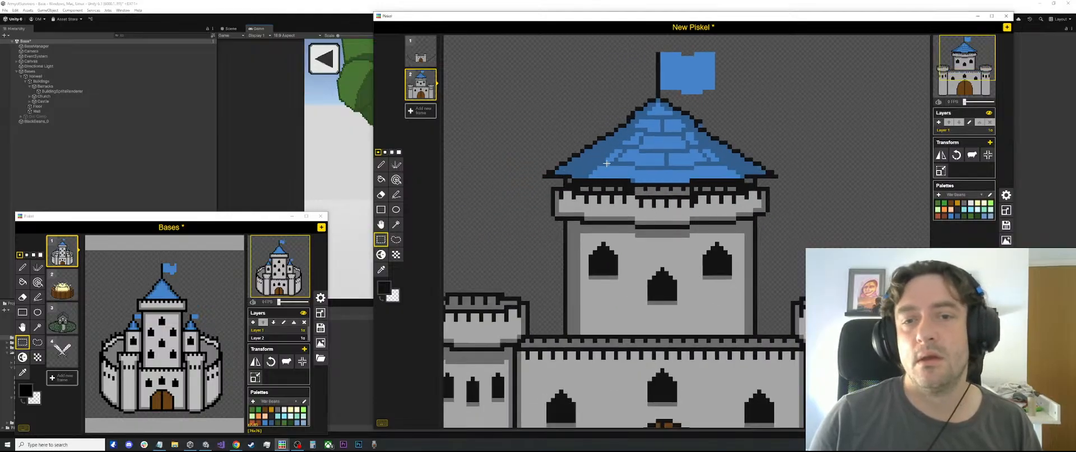
{"action": "scroll", "coordinate": [630, 153], "scroll_direction": "down", "scroll_amount": 2}
{"action": "scroll", "coordinate": [631, 154], "scroll_direction": "down", "scroll_amount": 1}
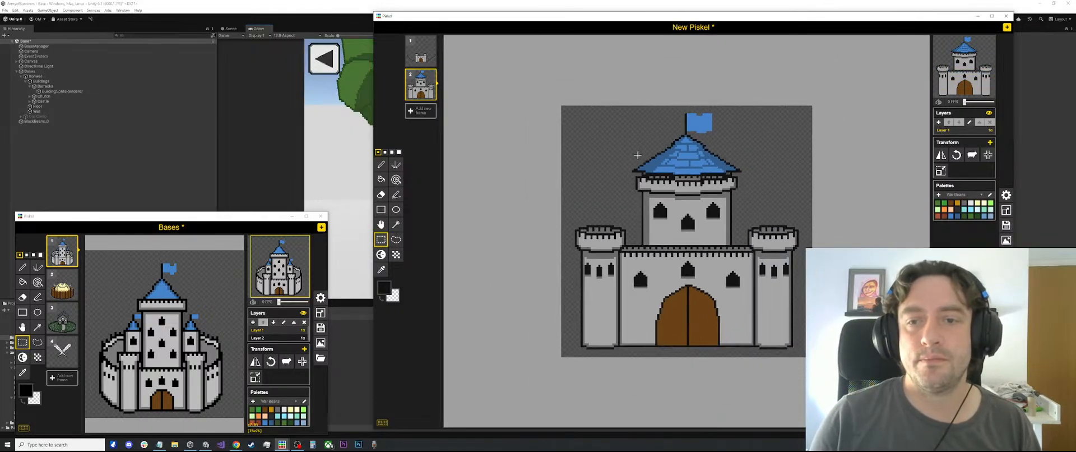
{"action": "scroll", "coordinate": [678, 196], "scroll_direction": "up", "scroll_amount": 1}
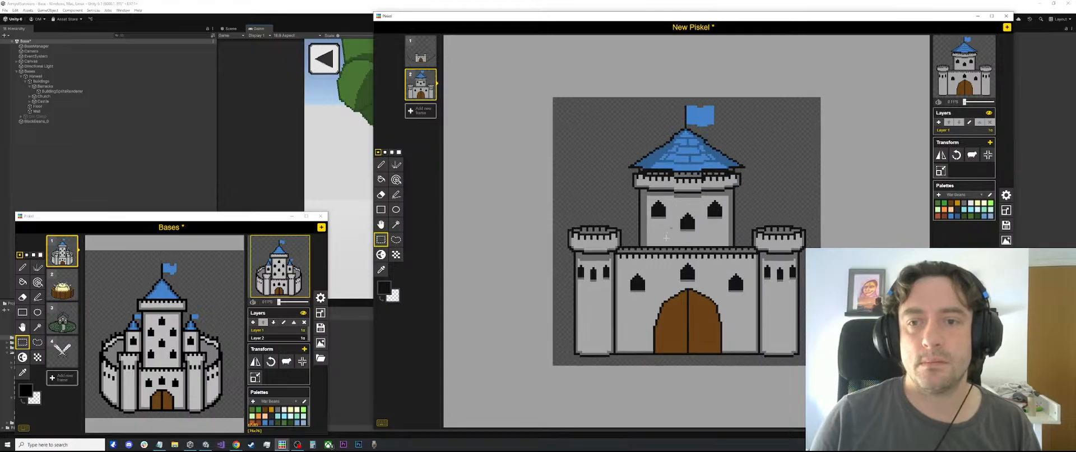
{"action": "scroll", "coordinate": [680, 189], "scroll_direction": "up", "scroll_amount": 2}
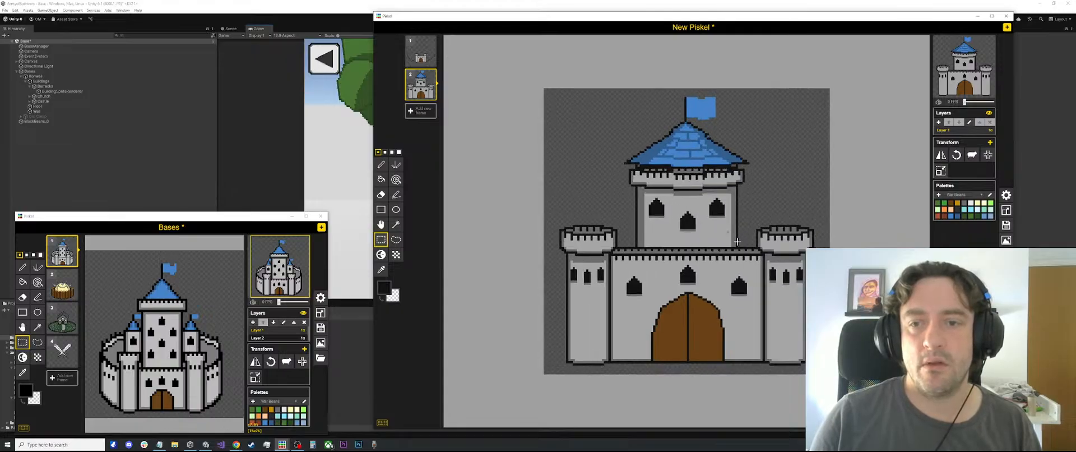
Move the central tower's three windows slightly down and fill the gap left above them with the light grey wall colour
{"action": "left_click_drag", "start_coordinate": [737, 235], "coordinate": [641, 186]}
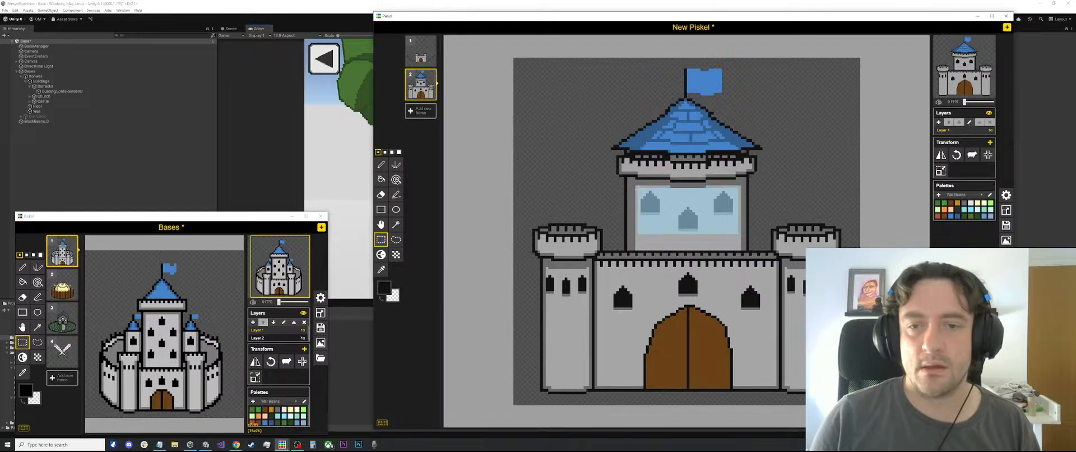
{"action": "key", "text": "Delete"}
{"action": "key", "text": "ctrl+z"}
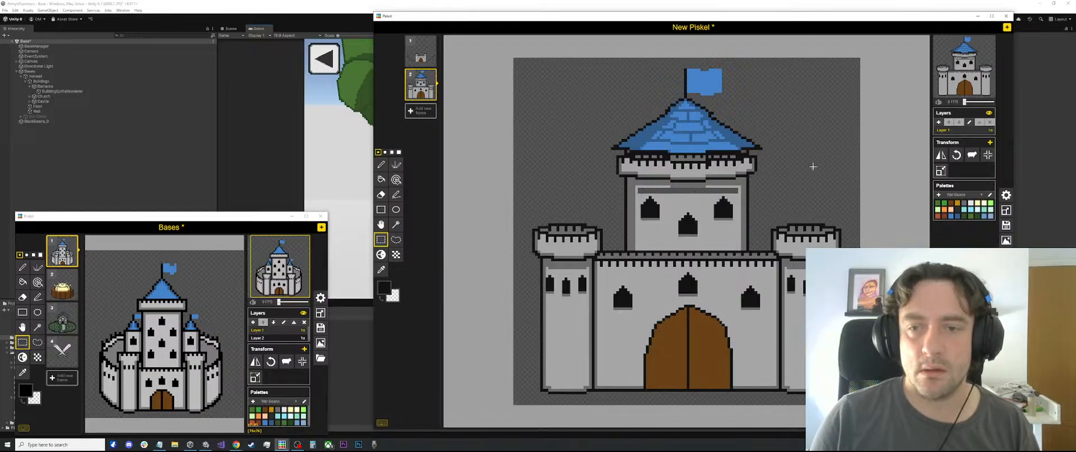
{"action": "scroll", "coordinate": [789, 182], "scroll_direction": "up", "scroll_amount": 2}
{"action": "key", "text": "o"}
{"action": "left_click", "coordinate": [707, 193]}
{"action": "key", "text": "b"}
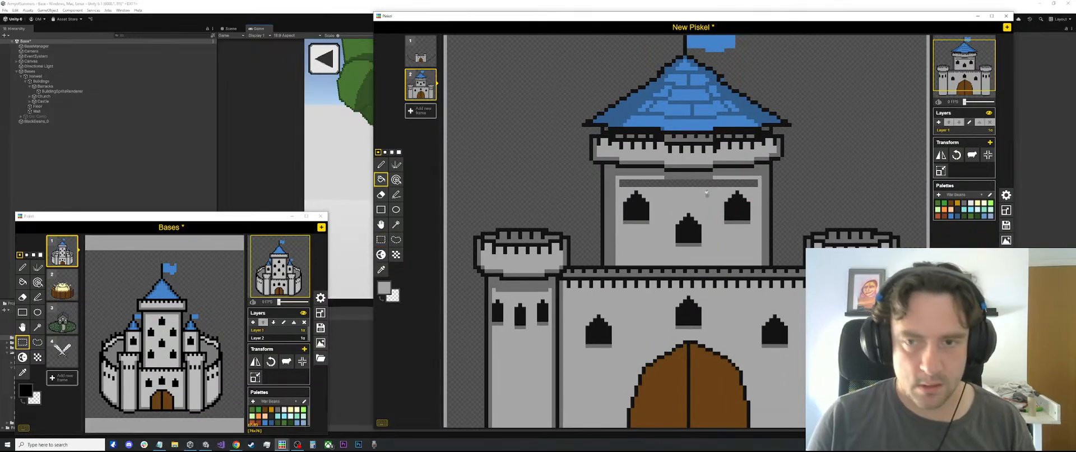
{"action": "left_click", "coordinate": [707, 186]}
{"action": "scroll", "coordinate": [692, 190], "scroll_direction": "down", "scroll_amount": 4}
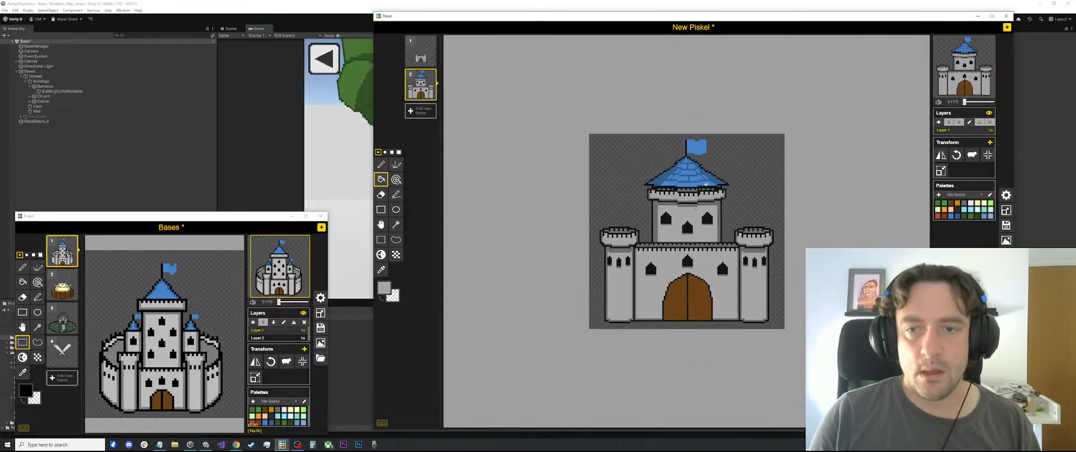
Outline a small turret with a pointed roof in the dark outline colour, between the left corner tower and the central tower
{"action": "scroll", "coordinate": [686, 264], "scroll_direction": "up", "scroll_amount": 4}
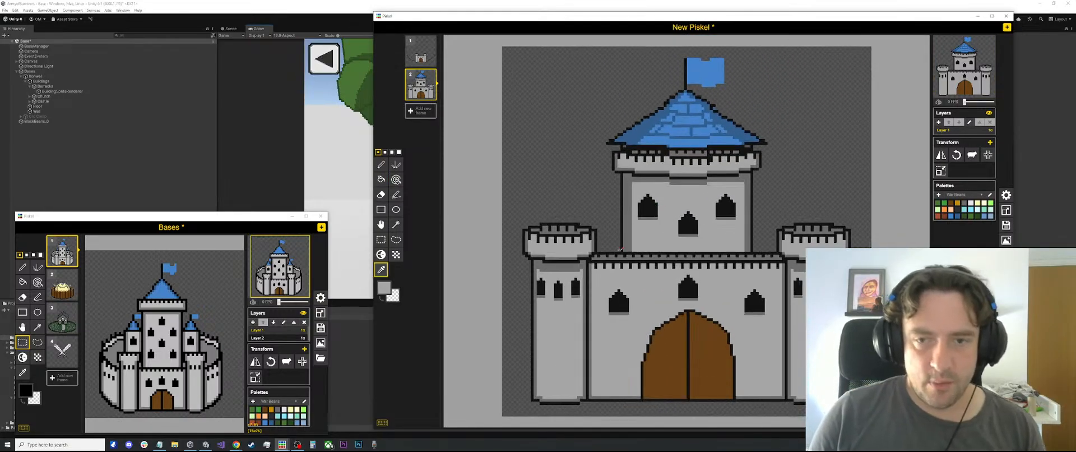
{"action": "key", "text": "o"}
{"action": "left_click", "coordinate": [686, 271]}
{"action": "scroll", "coordinate": [685, 270], "scroll_direction": "down", "scroll_amount": 3}
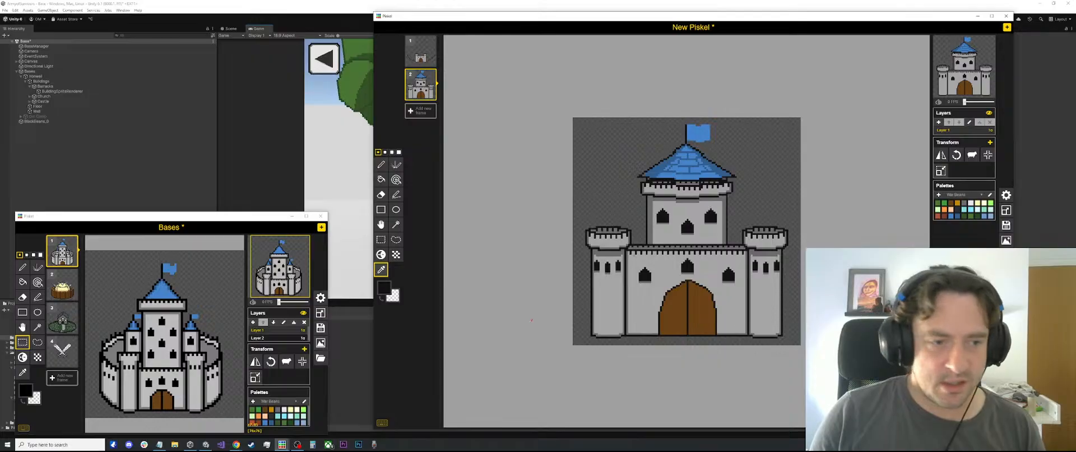
{"action": "scroll", "coordinate": [686, 230], "scroll_direction": "up", "scroll_amount": 3}
{"action": "key", "text": "l"}
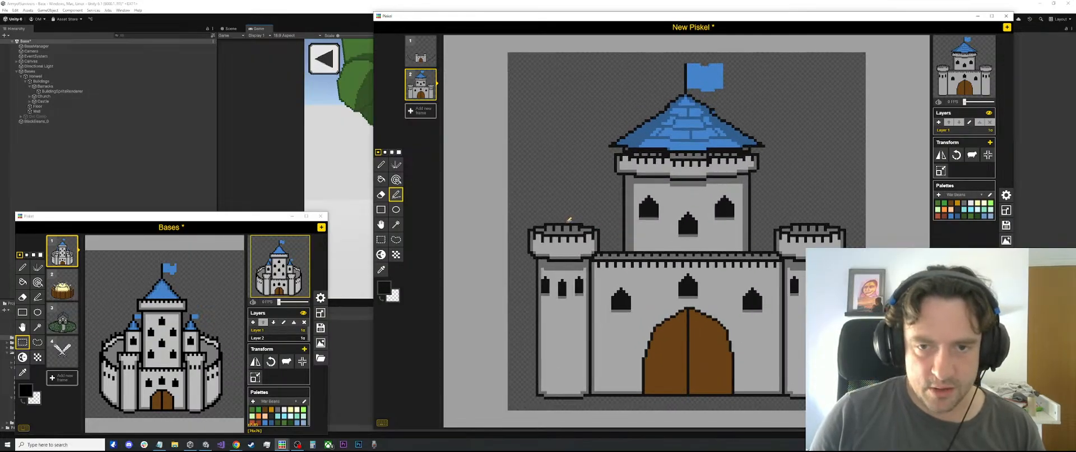
{"action": "left_click_drag", "start_coordinate": [565, 223], "coordinate": [566, 196]}
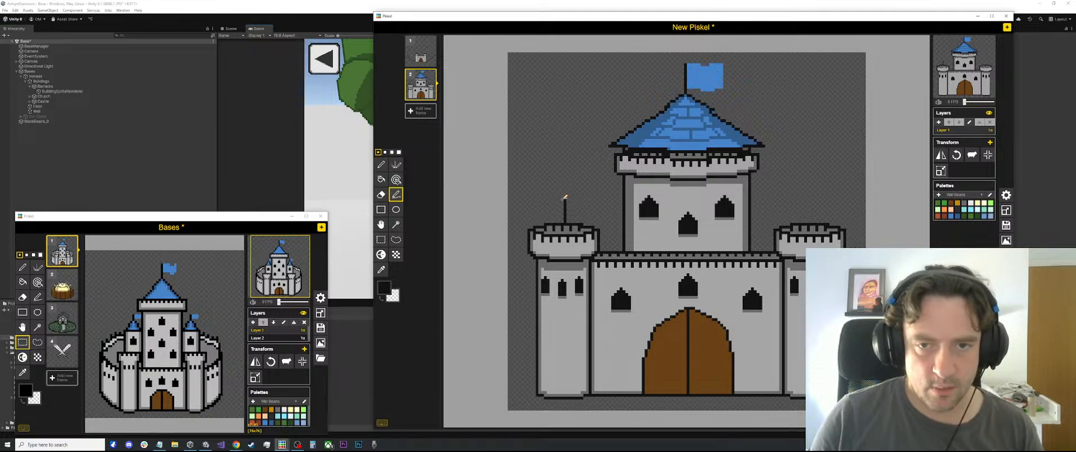
{"action": "left_click_drag", "start_coordinate": [565, 198], "coordinate": [591, 160]}
{"action": "left_click_drag", "start_coordinate": [590, 162], "coordinate": [620, 198]}
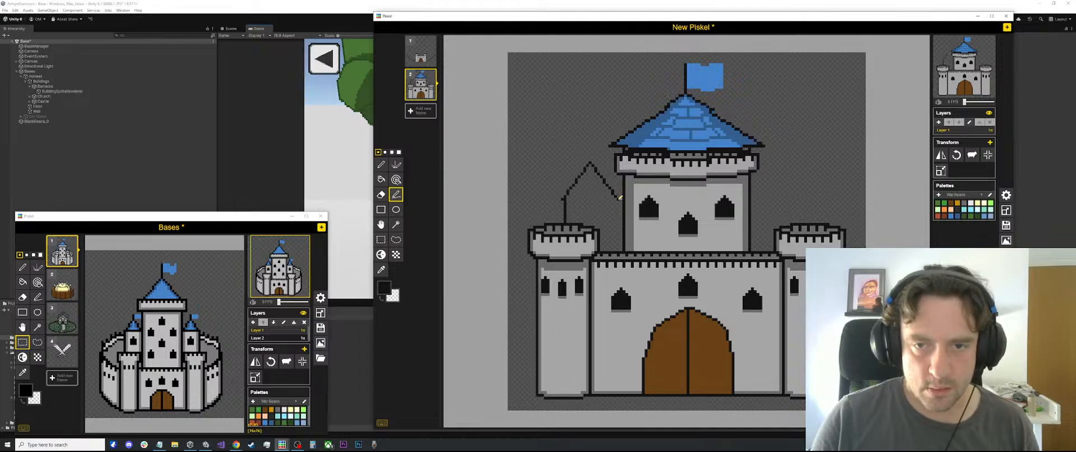
{"action": "left_click_drag", "start_coordinate": [619, 197], "coordinate": [619, 198]}
{"action": "left_click_drag", "start_coordinate": [619, 197], "coordinate": [616, 248]}
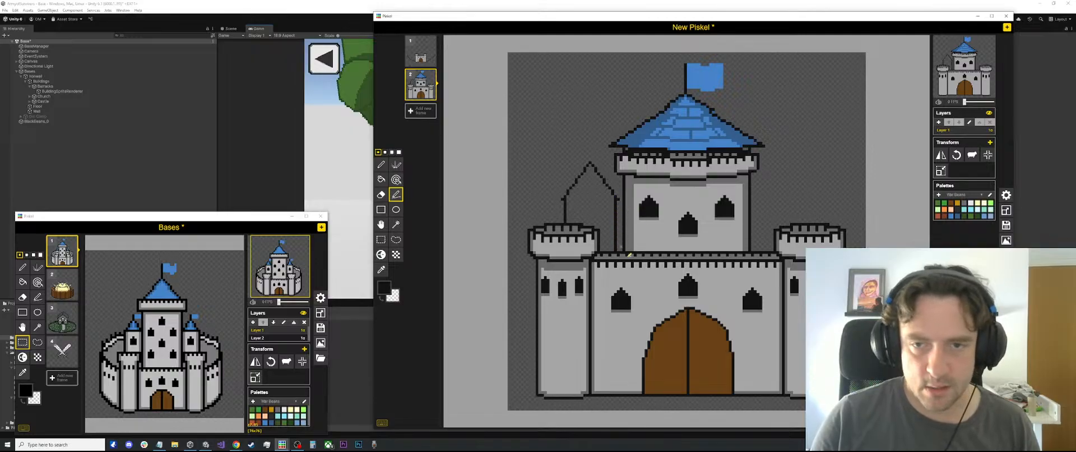
Close the base of the small turret's roof with a dark eave line between its two side walls
{"action": "scroll", "coordinate": [631, 208], "scroll_direction": "up", "scroll_amount": 2}
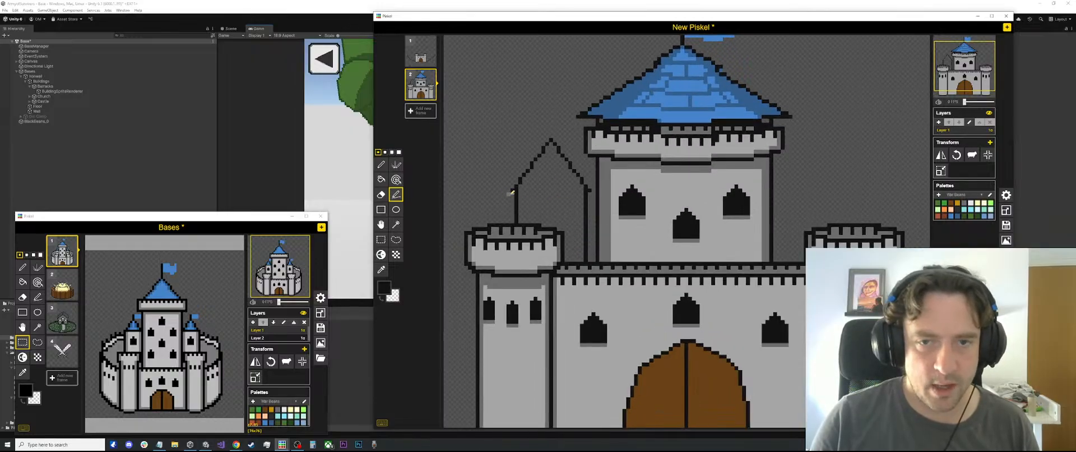
{"action": "left_click_drag", "start_coordinate": [524, 190], "coordinate": [585, 189]}
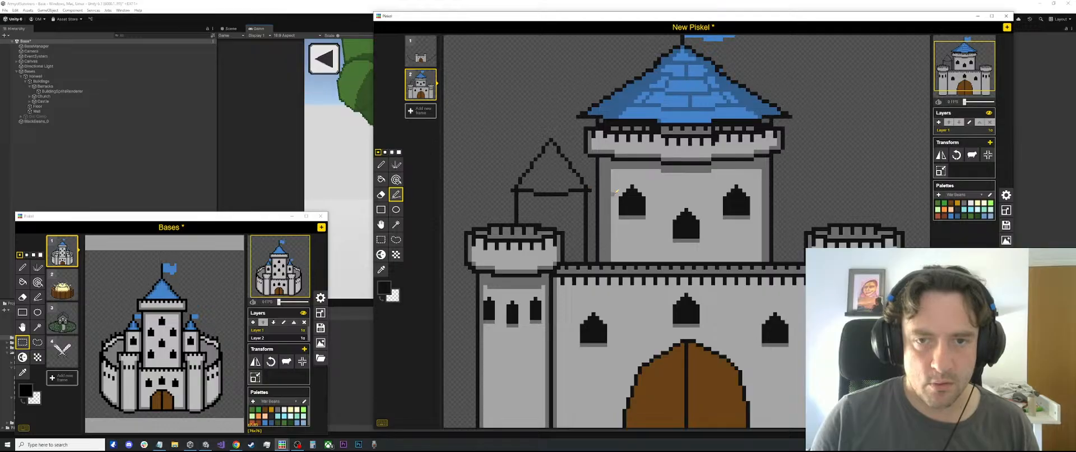
{"action": "scroll", "coordinate": [594, 193], "scroll_direction": "down", "scroll_amount": 4}
{"action": "scroll", "coordinate": [689, 232], "scroll_direction": "up", "scroll_amount": 2}
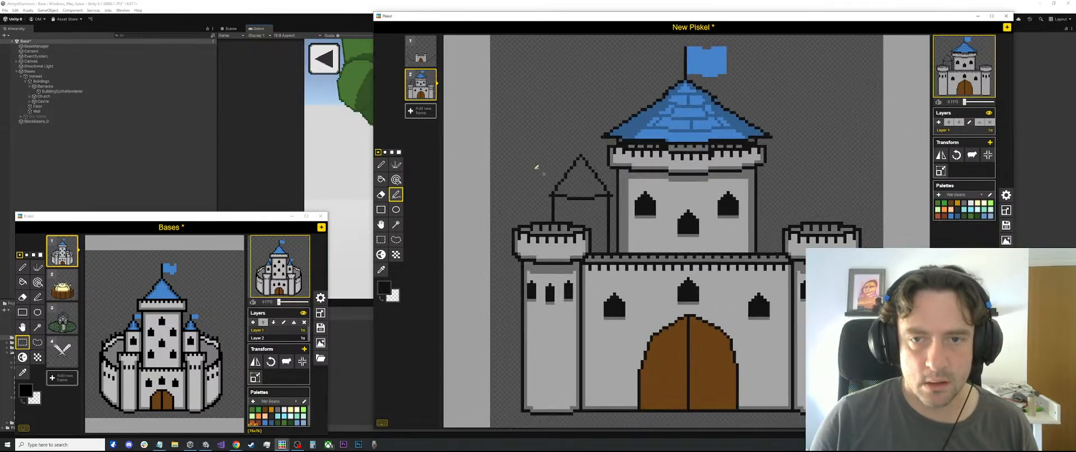
{"action": "key", "text": "s"}
{"action": "mouse_move", "coordinate": [523, 142]}
{"action": "left_mouse_down"}
{"action": "mouse_move", "coordinate": [600, 215]}
{"action": "mouse_move", "coordinate": [548, 146]}
{"action": "mouse_move", "coordinate": [839, 172]}
{"action": "mouse_move", "coordinate": [802, 173]}
{"action": "mouse_move", "coordinate": [801, 164]}
{"action": "left_mouse_up"}
{"action": "left_click", "coordinate": [830, 174]}
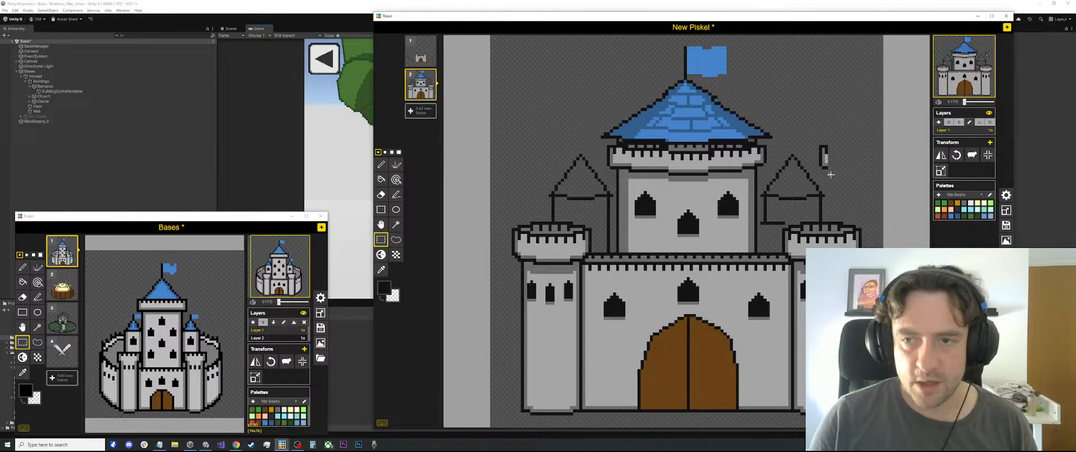
{"action": "key", "text": "ctrl+z"}
Fill the small turret's roof with the darker blue sampled from the central tower's roof
{"action": "scroll", "coordinate": [652, 175], "scroll_direction": "up", "scroll_amount": 3}
{"action": "key", "text": "o"}
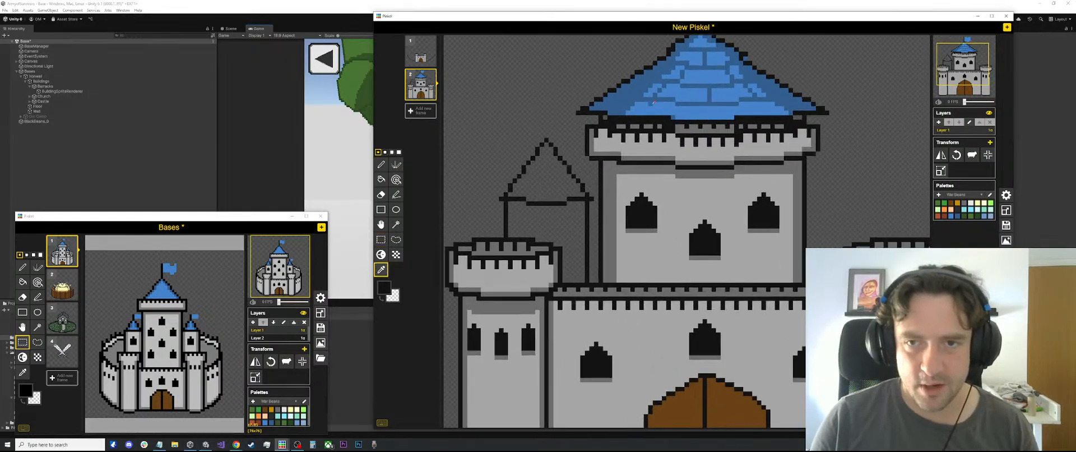
{"action": "left_click", "coordinate": [653, 103]}
{"action": "key", "text": "b"}
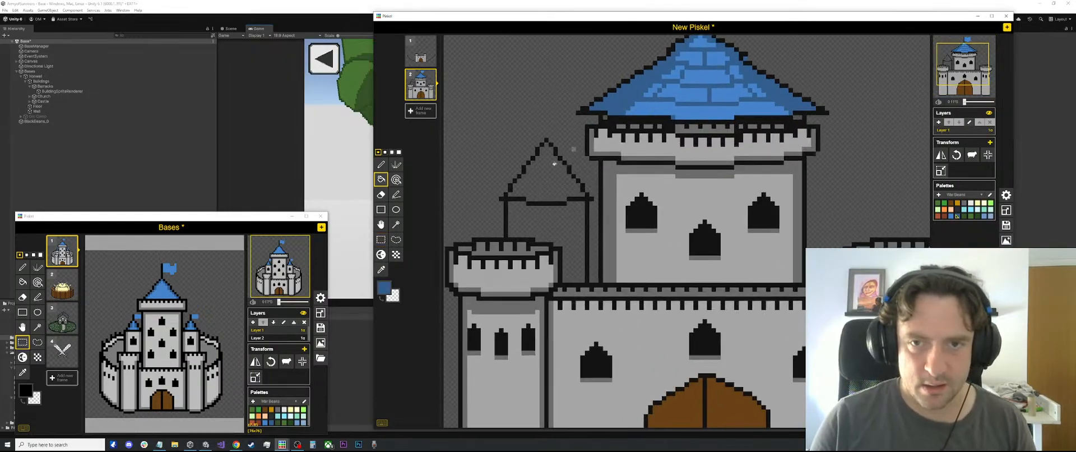
{"action": "left_click", "coordinate": [553, 164]}
Add a light blue highlight down the middle of the turret roof by outlining a wedge from the peak and filling it
{"action": "key", "text": "o"}
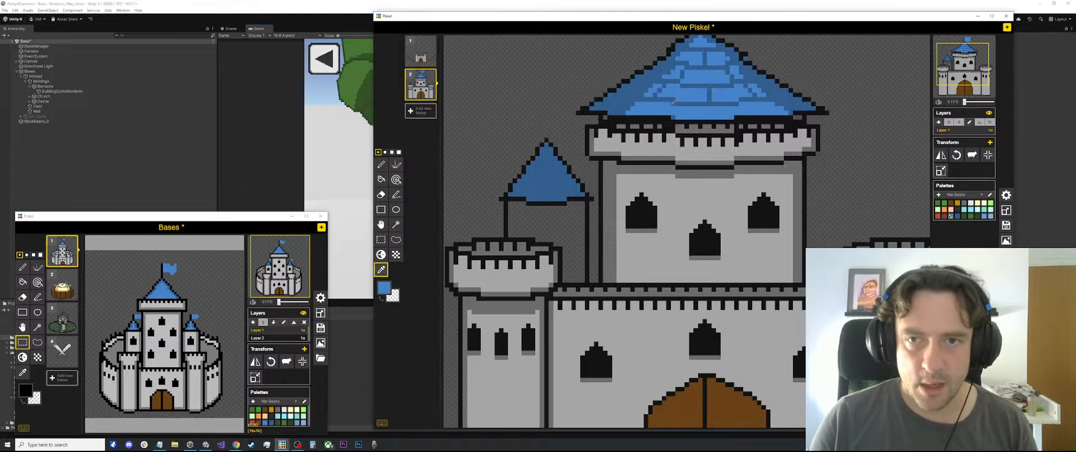
{"action": "key", "text": "l"}
{"action": "scroll", "coordinate": [616, 154], "scroll_direction": "up", "scroll_amount": 1}
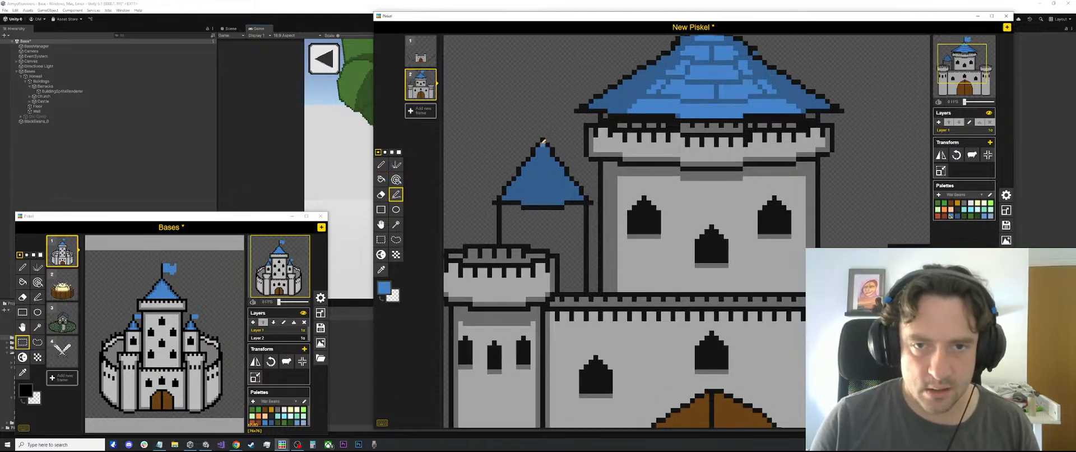
{"action": "scroll", "coordinate": [543, 142], "scroll_direction": "down", "scroll_amount": 1}
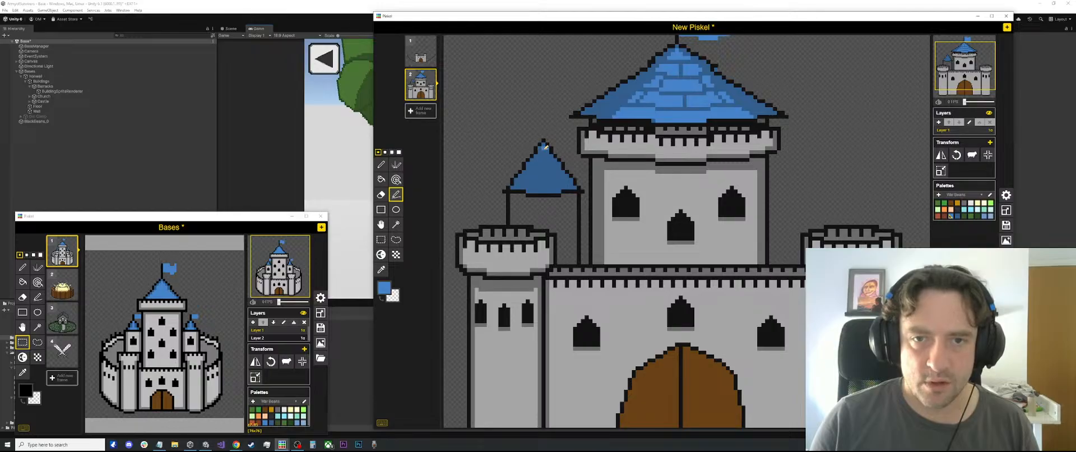
{"action": "left_click_drag", "start_coordinate": [544, 146], "coordinate": [529, 188]}
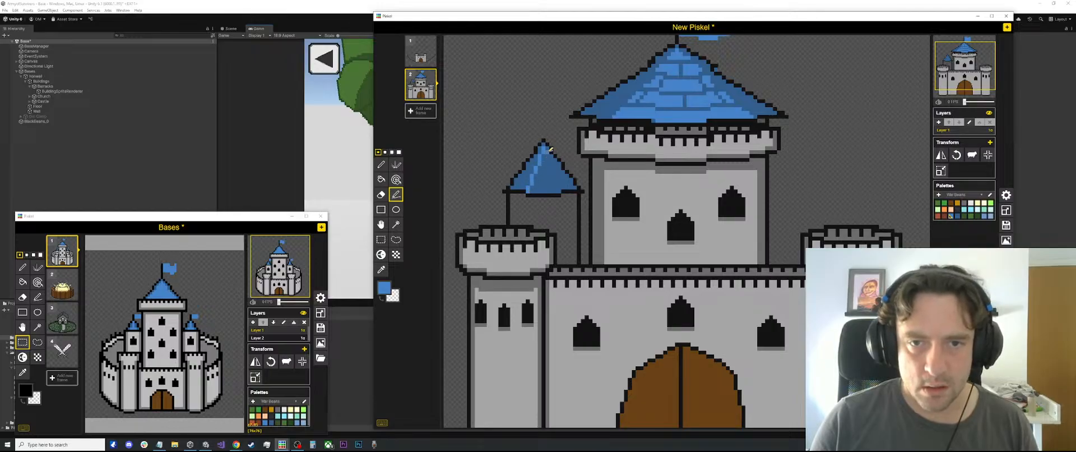
{"action": "left_click_drag", "start_coordinate": [547, 150], "coordinate": [559, 190]}
{"action": "key", "text": "b"}
{"action": "left_click", "coordinate": [550, 182]}
{"action": "scroll", "coordinate": [551, 178], "scroll_direction": "down", "scroll_amount": 2}
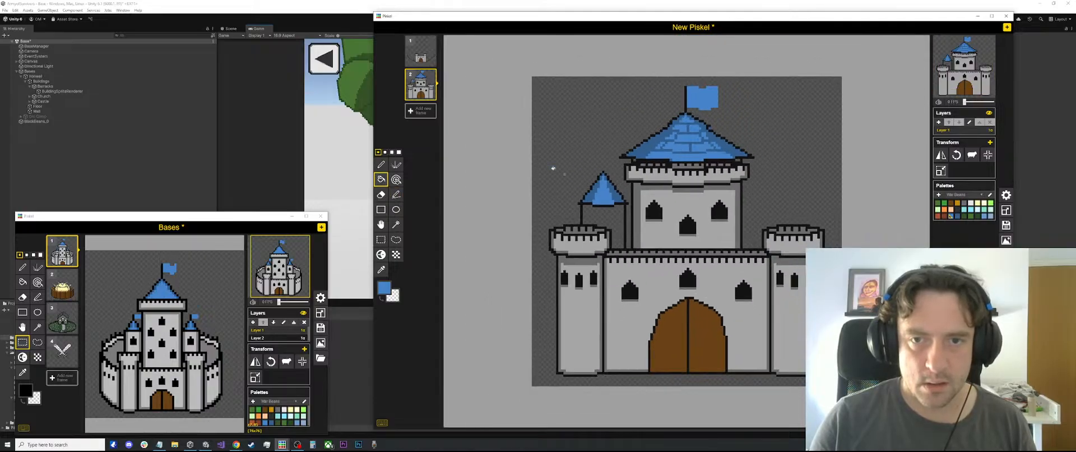
Draw horizontal tile lines in the darker blue across the light middle section of the turret roof
{"action": "scroll", "coordinate": [552, 173], "scroll_direction": "up", "scroll_amount": 3}
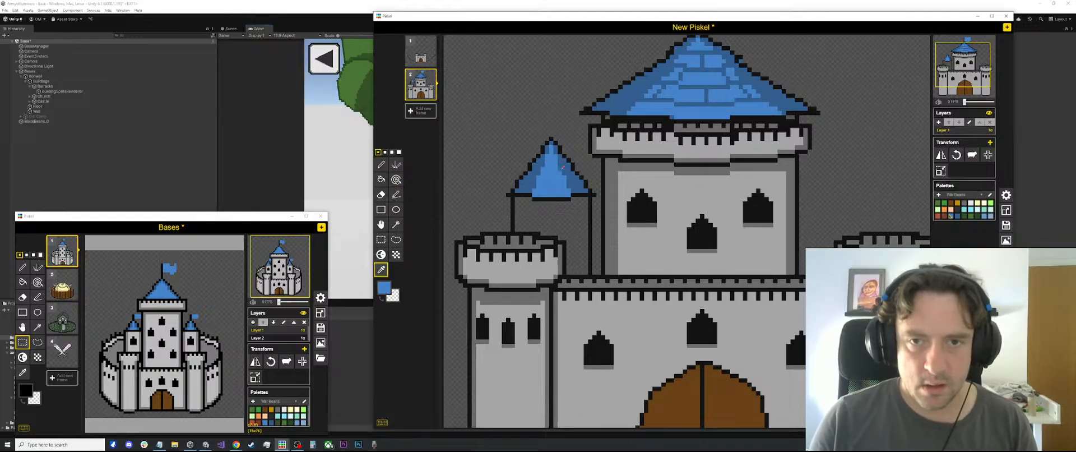
{"action": "left_click", "coordinate": [554, 156], "text": "alt"}
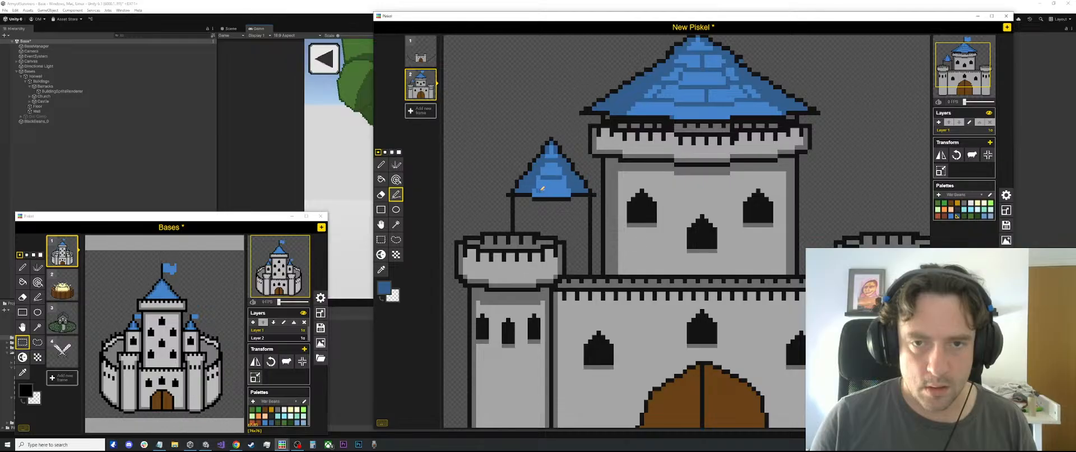
{"action": "left_click_drag", "start_coordinate": [542, 189], "coordinate": [559, 188]}
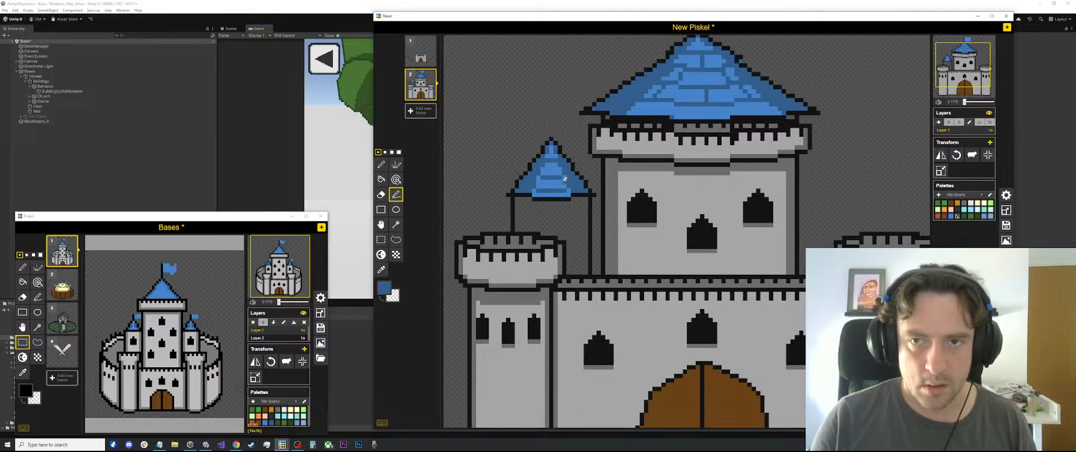
{"action": "key", "text": "ctrl+z"}
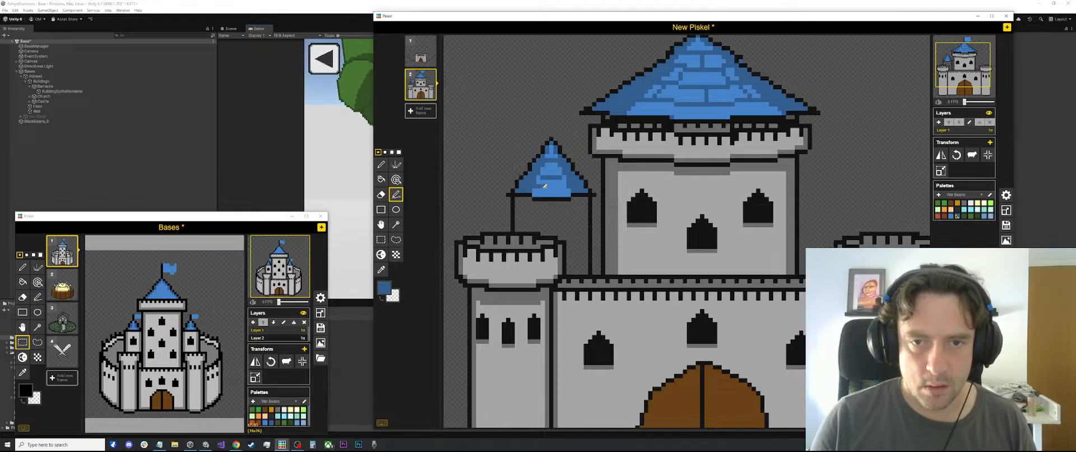
{"action": "left_click_drag", "start_coordinate": [543, 187], "coordinate": [561, 188]}
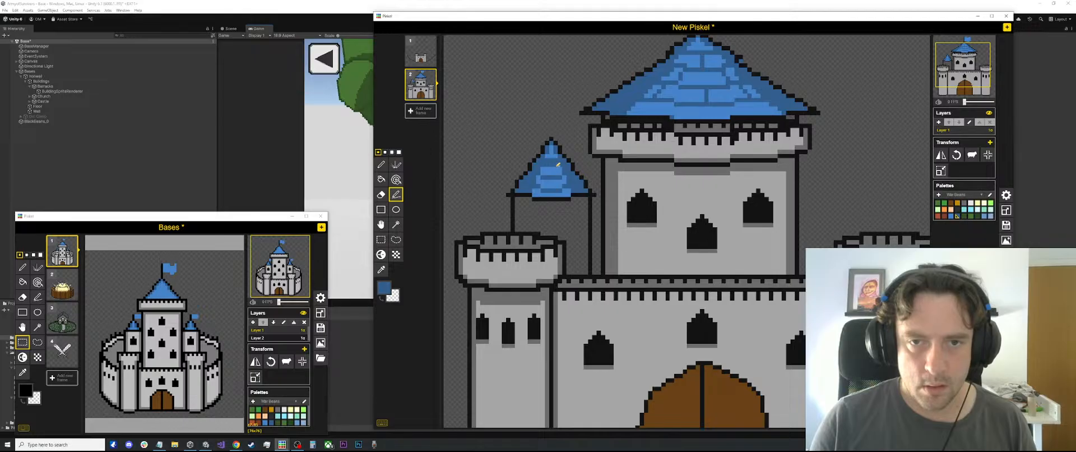
Refine the tile pattern on the small turret's roof with short marks in the lighter and darker blue
{"action": "key", "text": "o"}
{"action": "left_click", "coordinate": [551, 155]}
{"action": "key", "text": "p"}
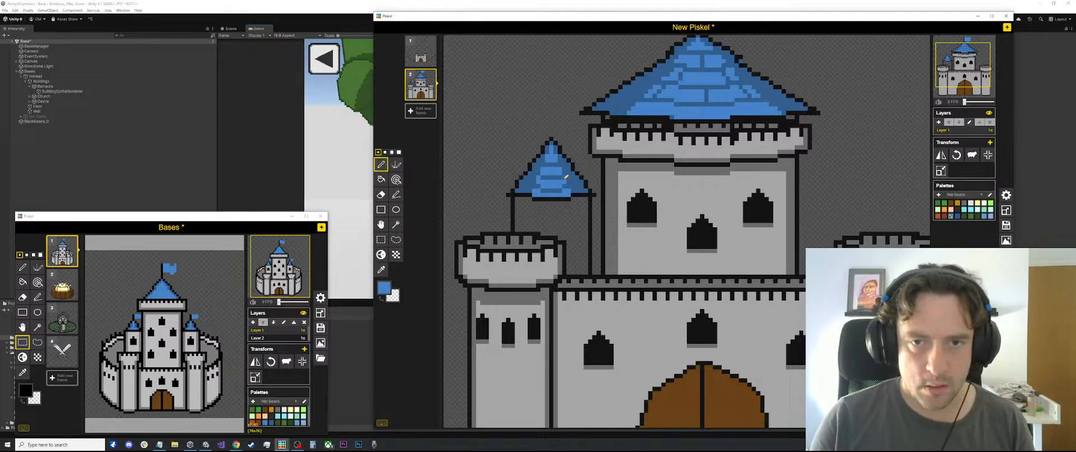
{"action": "key", "text": "o"}
{"action": "left_click", "coordinate": [571, 181]}
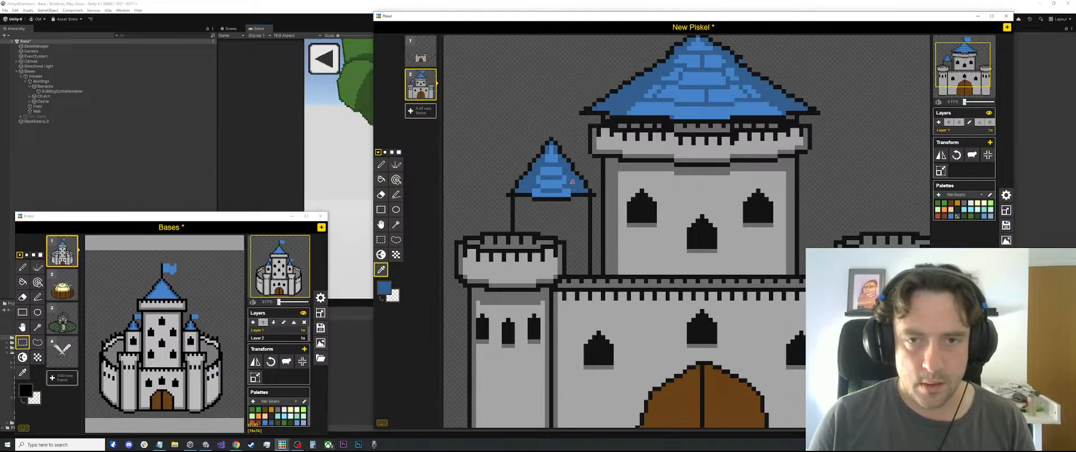
{"action": "key", "text": "p"}
{"action": "scroll", "coordinate": [549, 191], "scroll_direction": "up", "scroll_amount": 1}
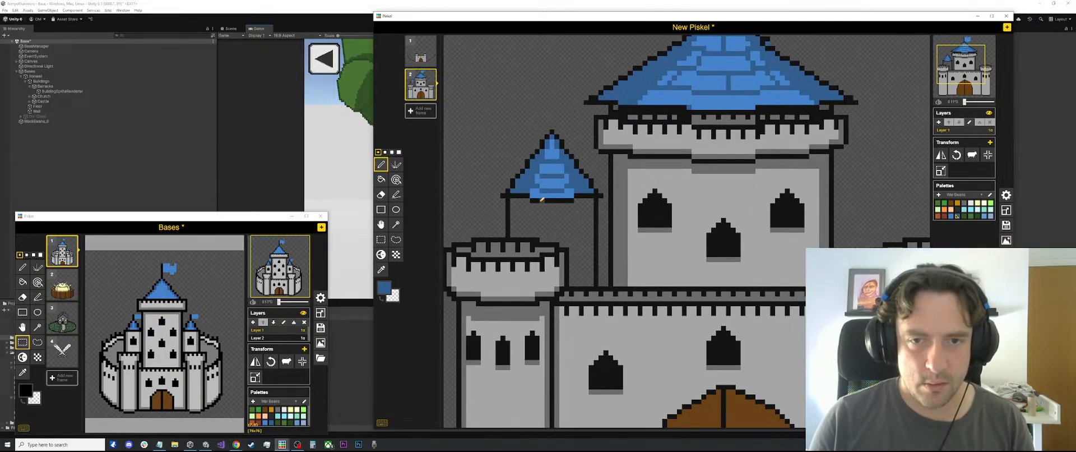
{"action": "key", "text": "l"}
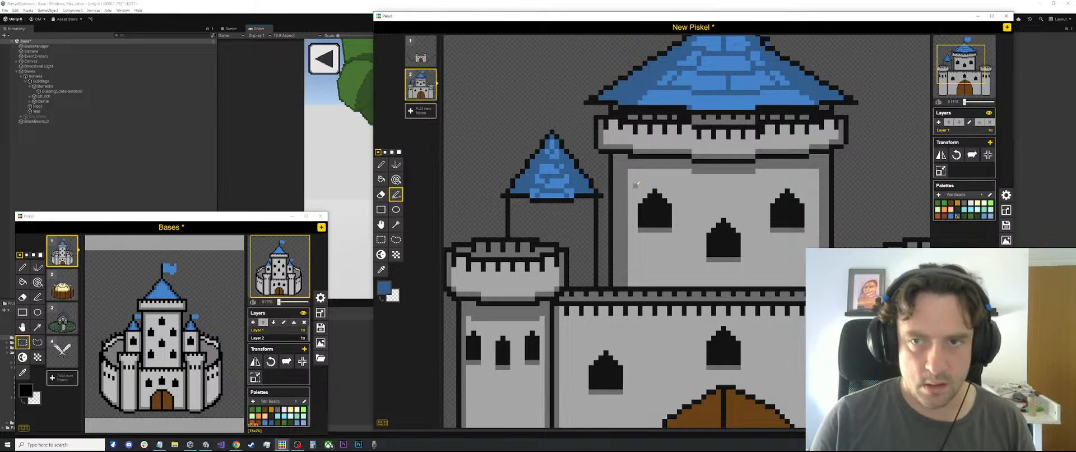
{"action": "scroll", "coordinate": [636, 185], "scroll_direction": "down", "scroll_amount": 2}
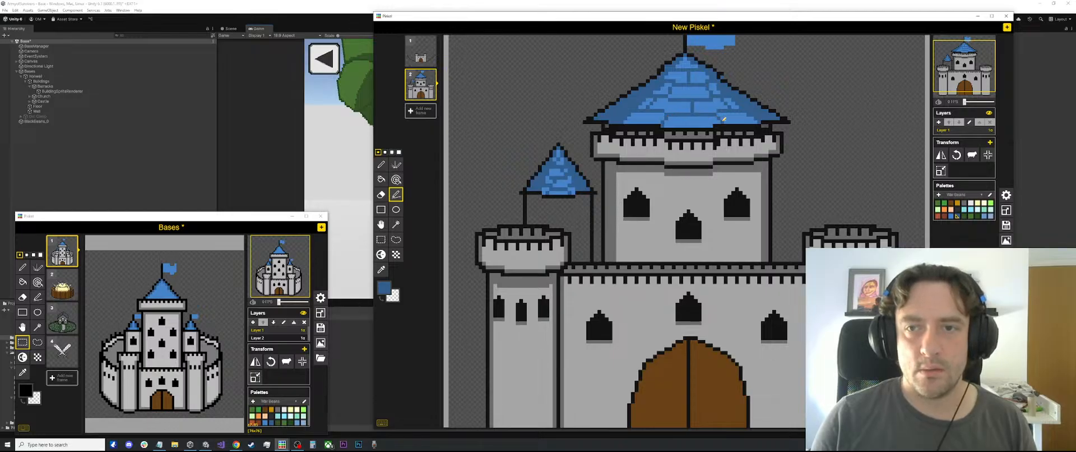
{"action": "scroll", "coordinate": [771, 122], "scroll_direction": "down", "scroll_amount": 2}
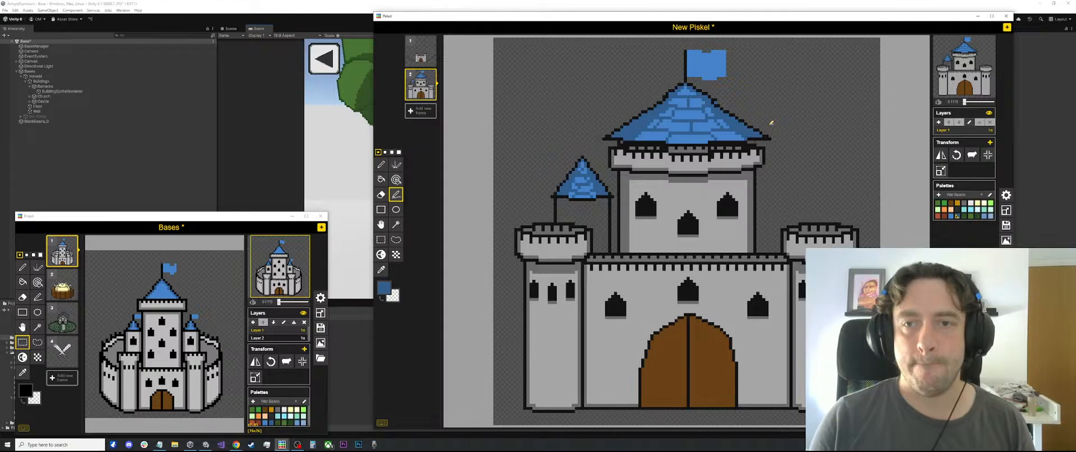
Fill the small turret's wall with the light grey sampled from the central tower
{"action": "scroll", "coordinate": [648, 181], "scroll_direction": "up", "scroll_amount": 3}
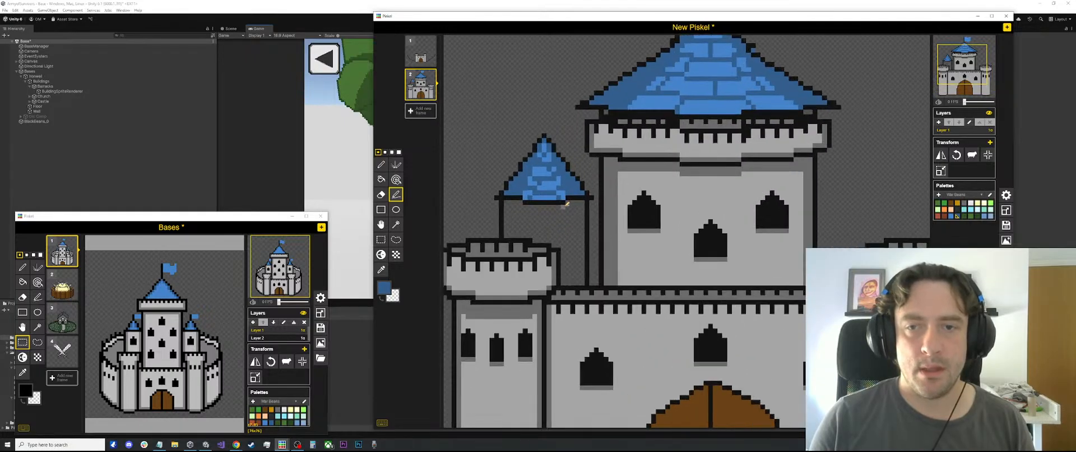
{"action": "key", "text": "o"}
{"action": "left_click", "coordinate": [682, 187]}
{"action": "key", "text": "b"}
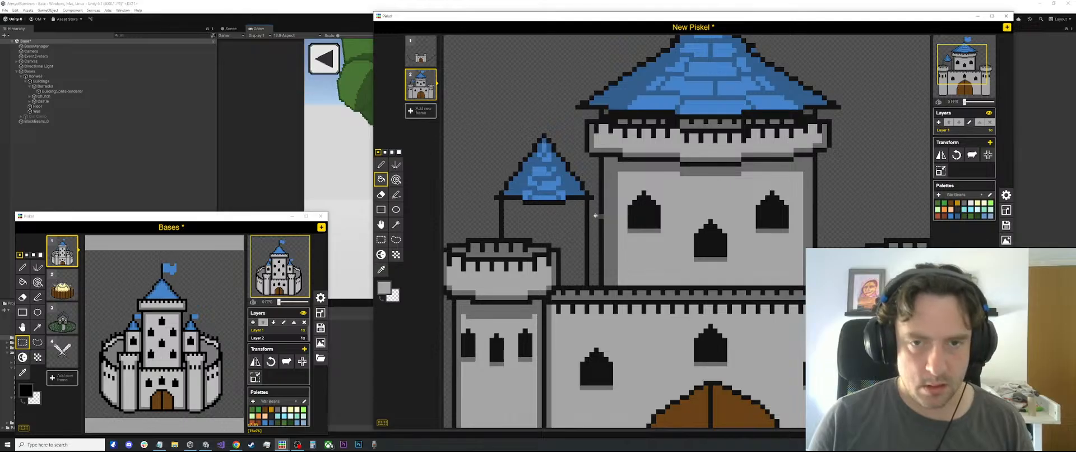
{"action": "left_click", "coordinate": [576, 219]}
{"action": "scroll", "coordinate": [577, 216], "scroll_direction": "down", "scroll_amount": 1}
{"action": "scroll", "coordinate": [576, 216], "scroll_direction": "down", "scroll_amount": 1}
{"action": "key", "text": "o"}
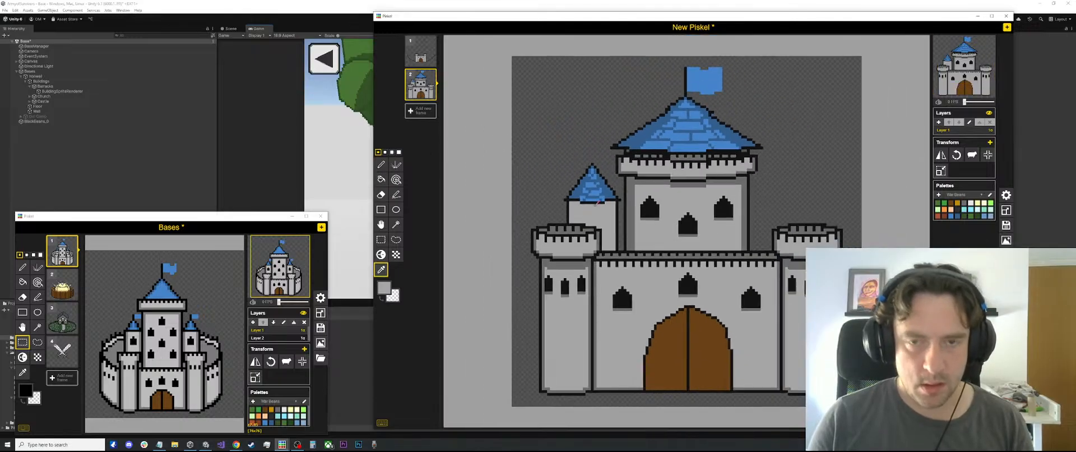
Draw a short vertical flagpole on the small turret's peak in the black sampled from the main tower
{"action": "scroll", "coordinate": [643, 117], "scroll_direction": "up", "scroll_amount": 2}
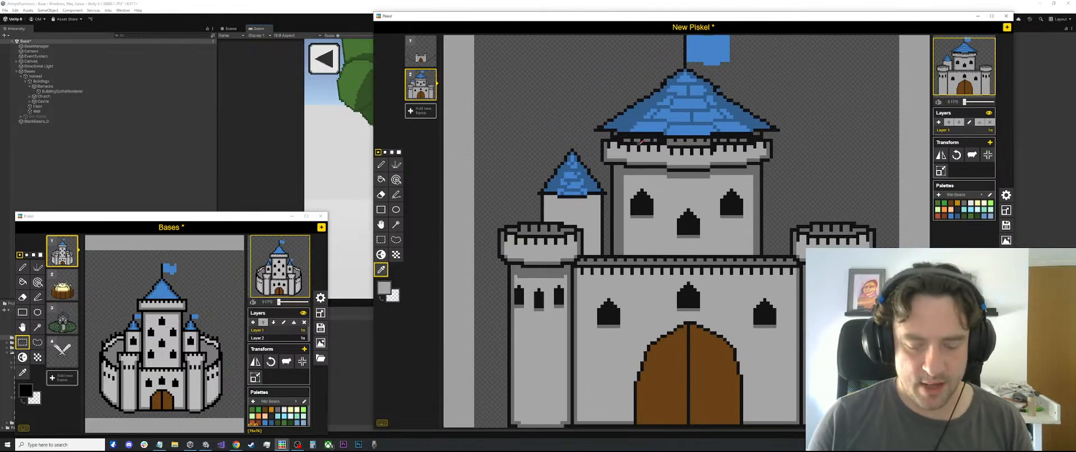
{"action": "left_click", "coordinate": [685, 66]}
{"action": "scroll", "coordinate": [647, 143], "scroll_direction": "up", "scroll_amount": 1}
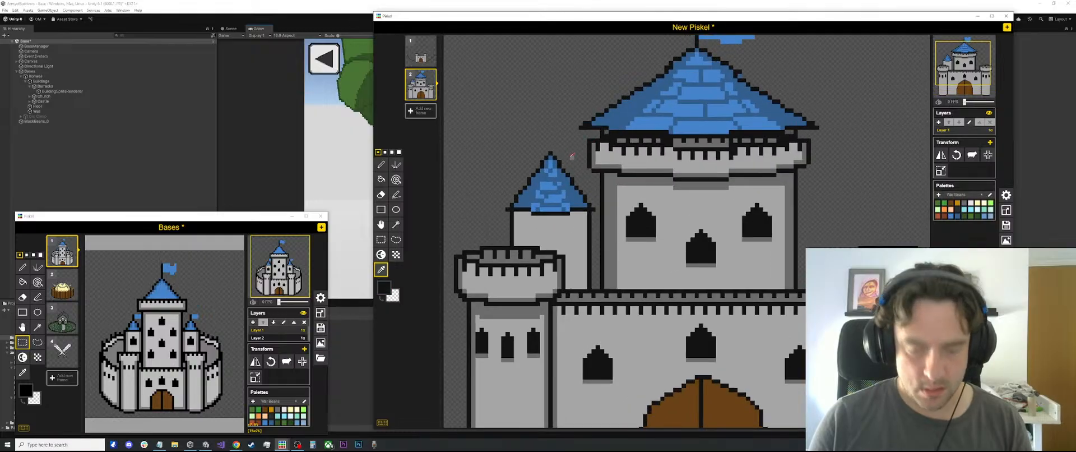
{"action": "key", "text": "l"}
{"action": "left_click_drag", "start_coordinate": [552, 149], "coordinate": [556, 131]}
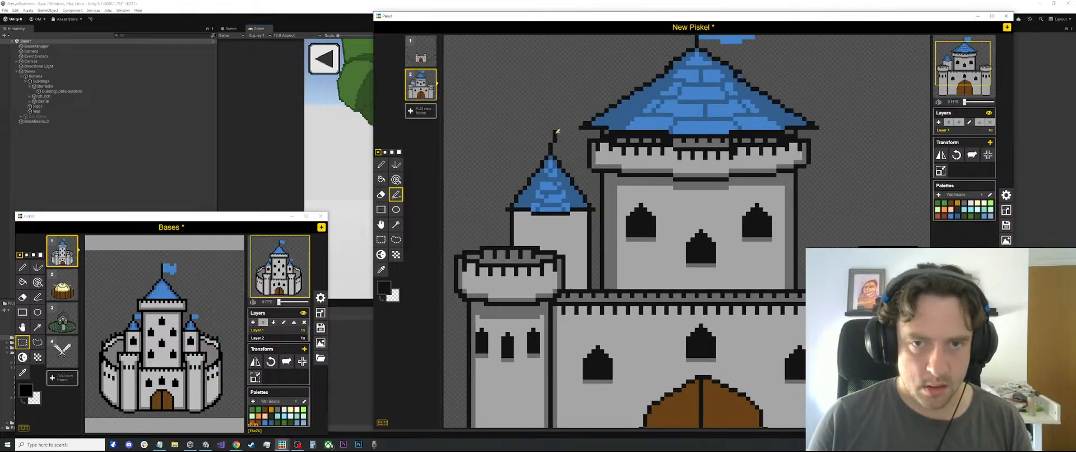
Draw a small blue flag on the turret's pole using the colour of the main tower's flag
{"action": "key", "text": "p"}
{"action": "scroll", "coordinate": [684, 93], "scroll_direction": "down", "scroll_amount": 1}
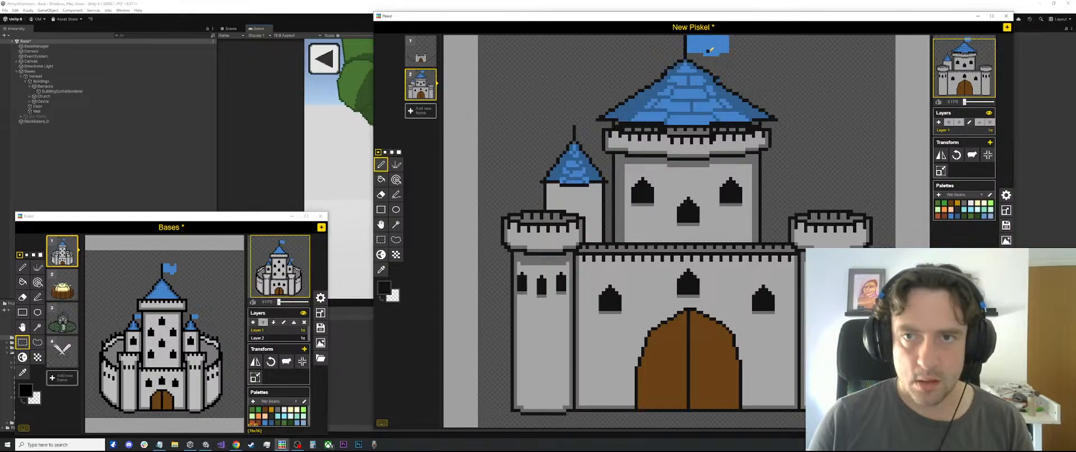
{"action": "scroll", "coordinate": [710, 49], "scroll_direction": "up", "scroll_amount": 1}
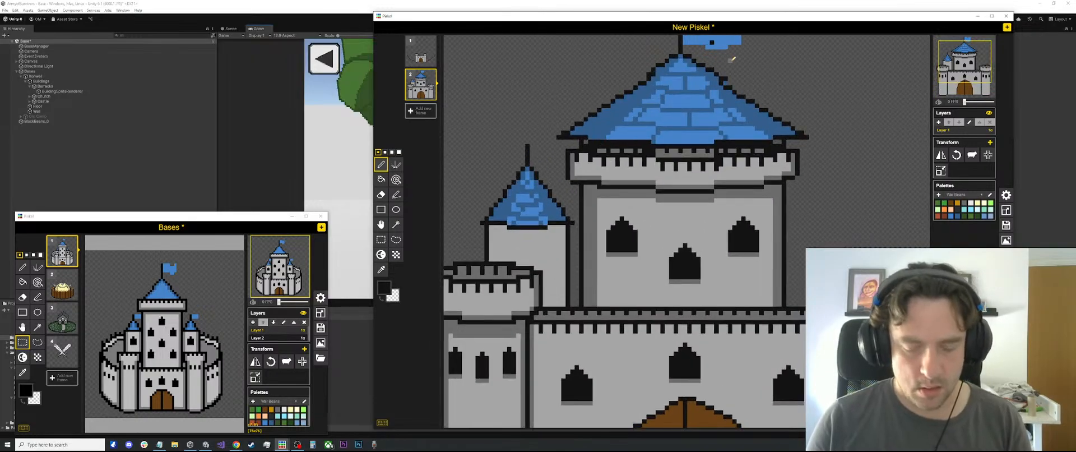
{"action": "left_click", "coordinate": [720, 40], "text": "alt"}
{"action": "scroll", "coordinate": [715, 41], "scroll_direction": "down", "scroll_amount": 1}
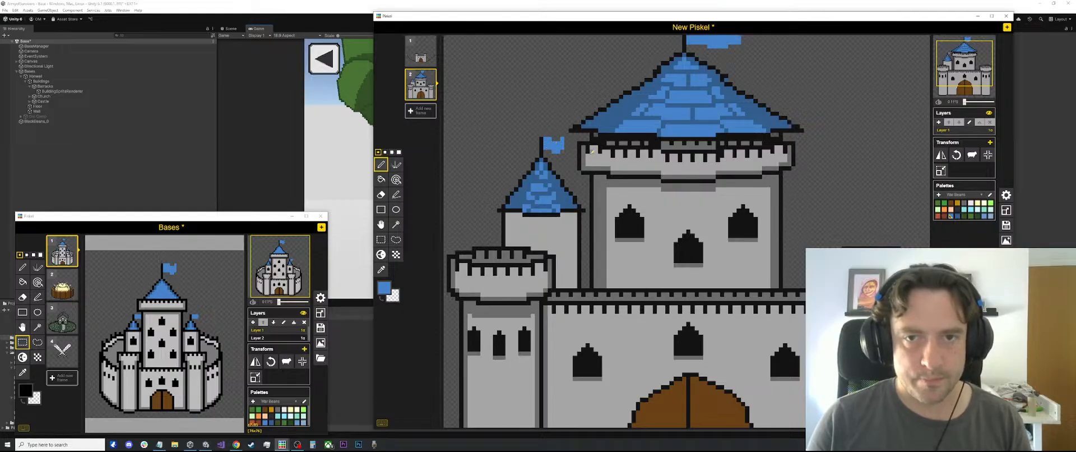
{"action": "scroll", "coordinate": [686, 211], "scroll_direction": "down", "scroll_amount": 3}
{"action": "scroll", "coordinate": [647, 174], "scroll_direction": "up", "scroll_amount": 3}
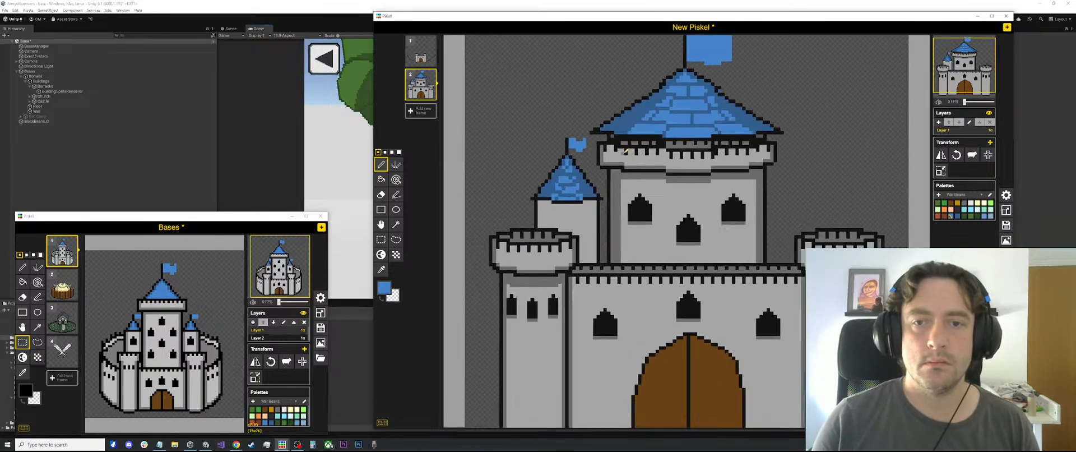
Shade the left edge of the small turret's wall with vertical lines in the central tower's dark grey
{"action": "scroll", "coordinate": [555, 224], "scroll_direction": "up", "scroll_amount": 2}
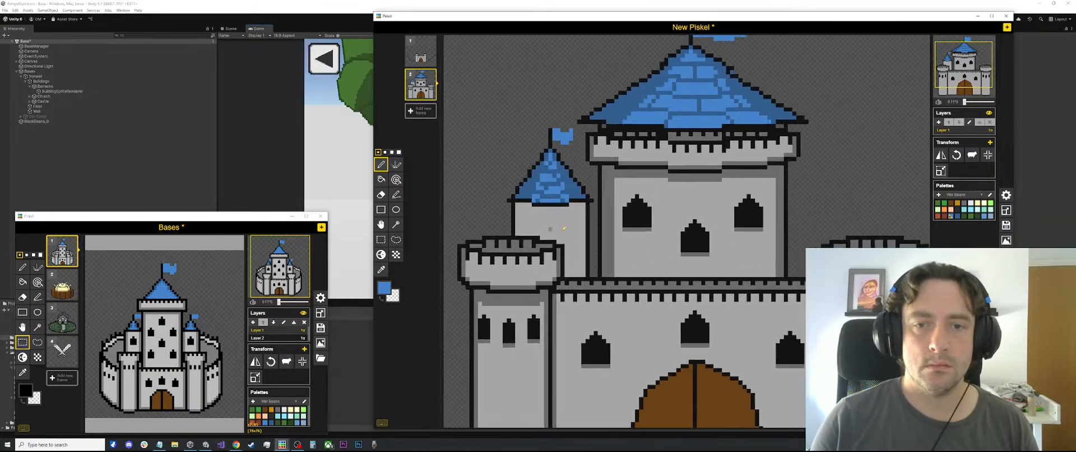
{"action": "key", "text": "o"}
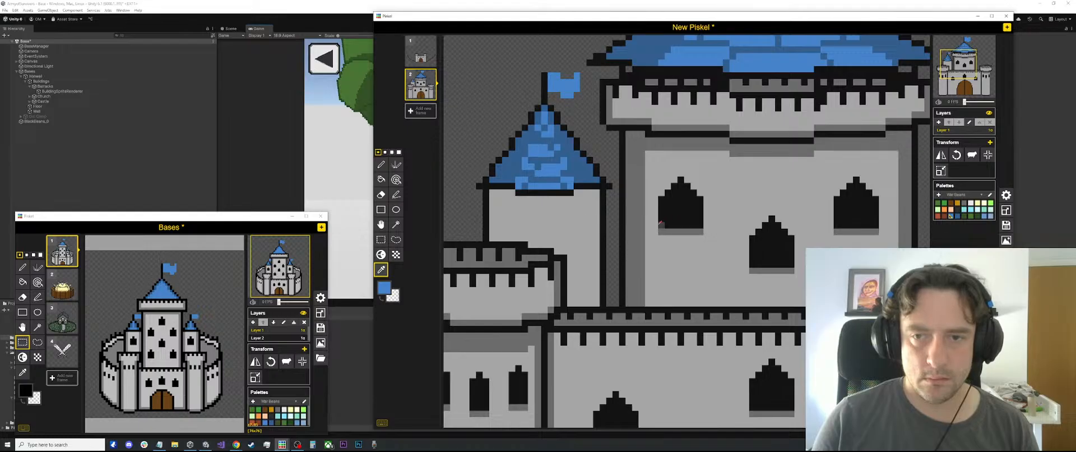
{"action": "left_click", "coordinate": [635, 225]}
{"action": "key", "text": "l"}
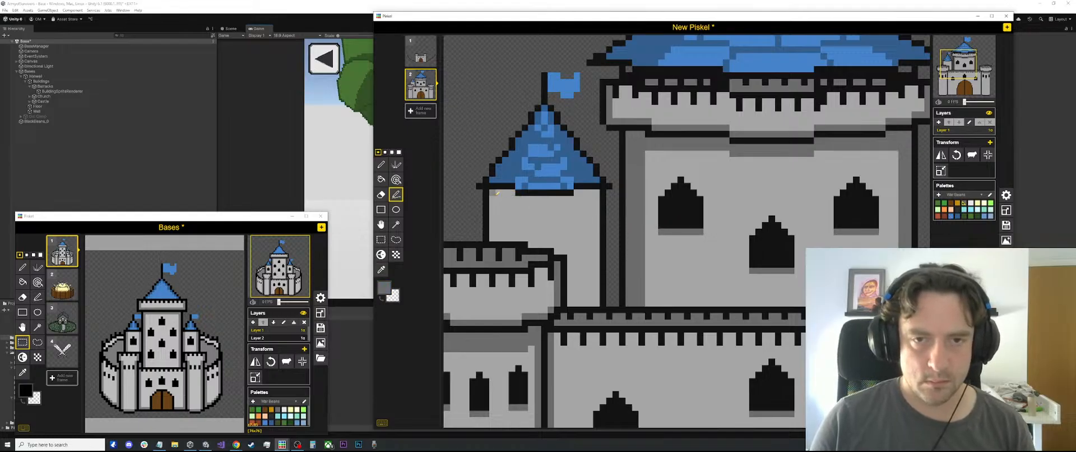
{"action": "left_click_drag", "start_coordinate": [493, 193], "coordinate": [495, 225]}
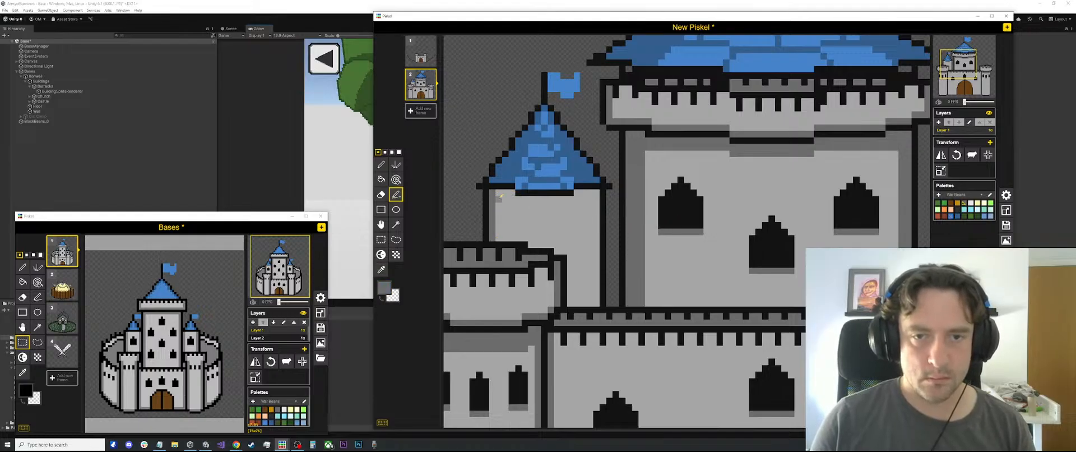
{"action": "left_click_drag", "start_coordinate": [499, 191], "coordinate": [502, 231]}
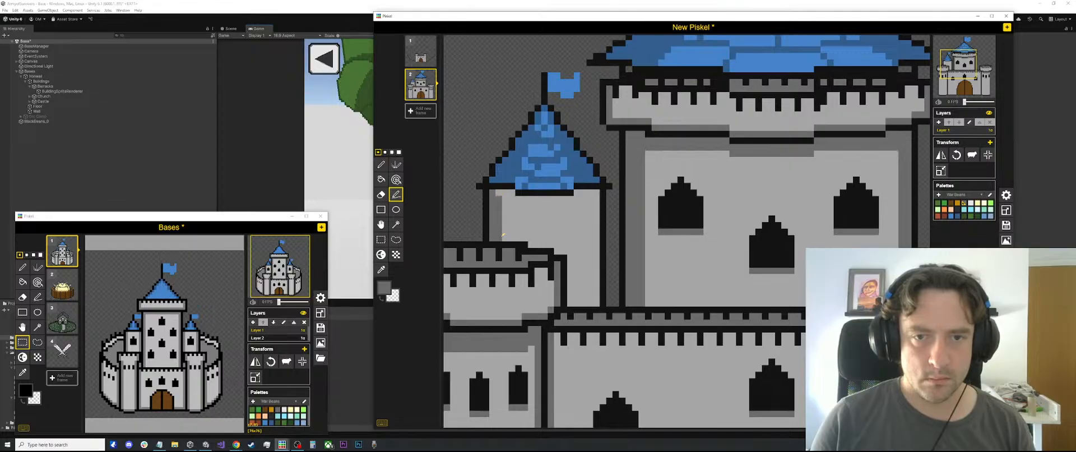
{"action": "scroll", "coordinate": [561, 173], "scroll_direction": "down", "scroll_amount": 1}
{"action": "scroll", "coordinate": [561, 174], "scroll_direction": "down", "scroll_amount": 2}
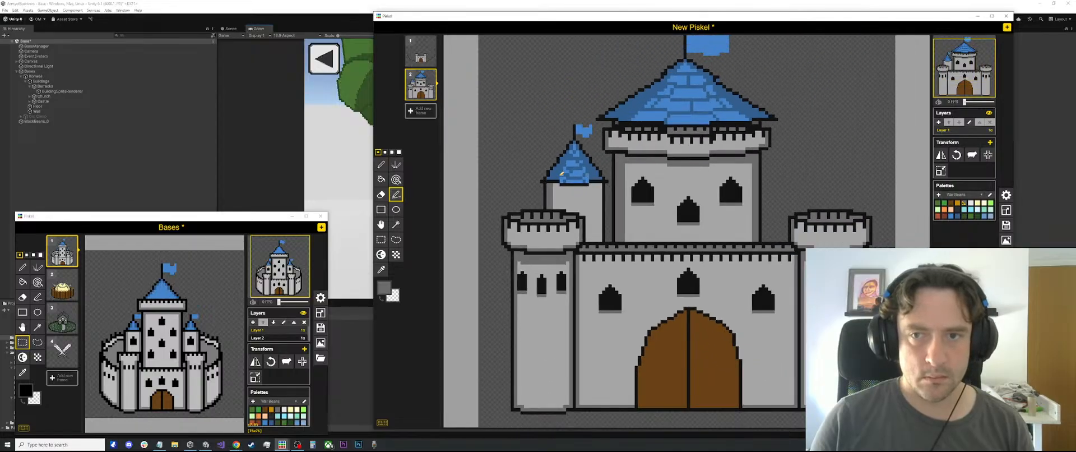
Narrow the dark shading on the central tower's left edge with a vertical line in the wall's light grey
{"action": "scroll", "coordinate": [608, 168], "scroll_direction": "up", "scroll_amount": 2}
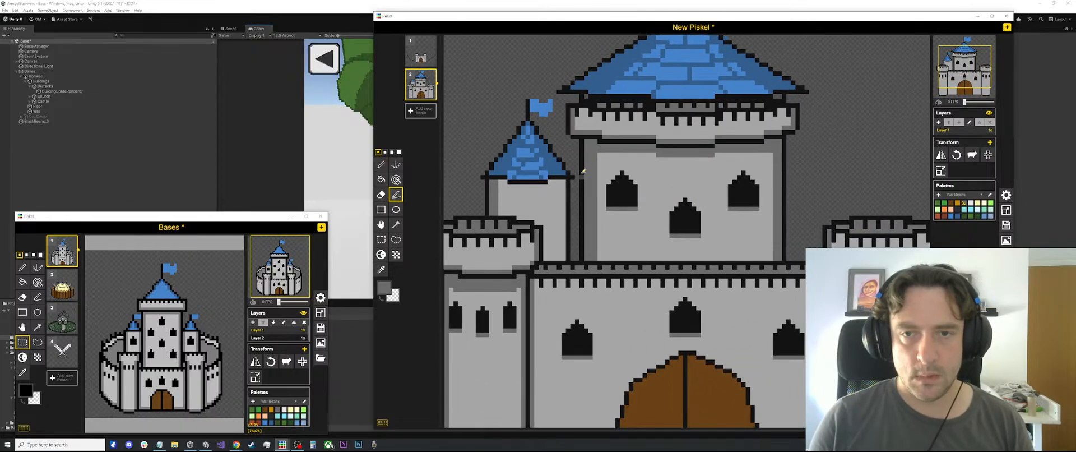
{"action": "key", "text": "o"}
{"action": "left_click", "coordinate": [625, 168]}
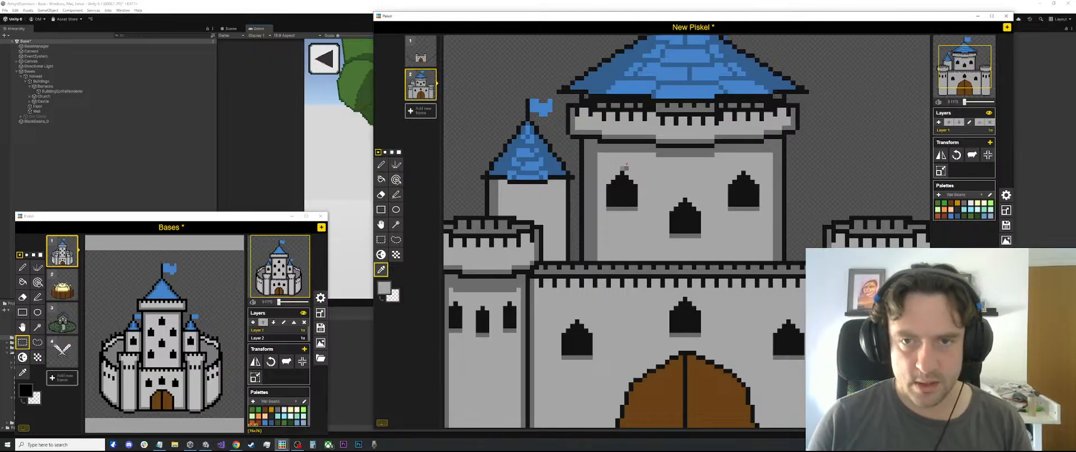
{"action": "key", "text": "p"}
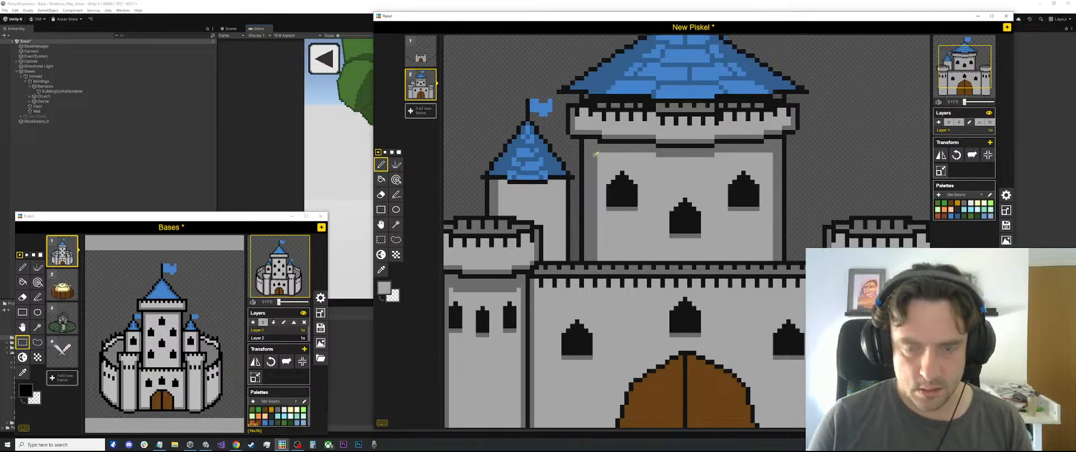
{"action": "key", "text": "l"}
{"action": "left_click_drag", "start_coordinate": [595, 154], "coordinate": [595, 254]}
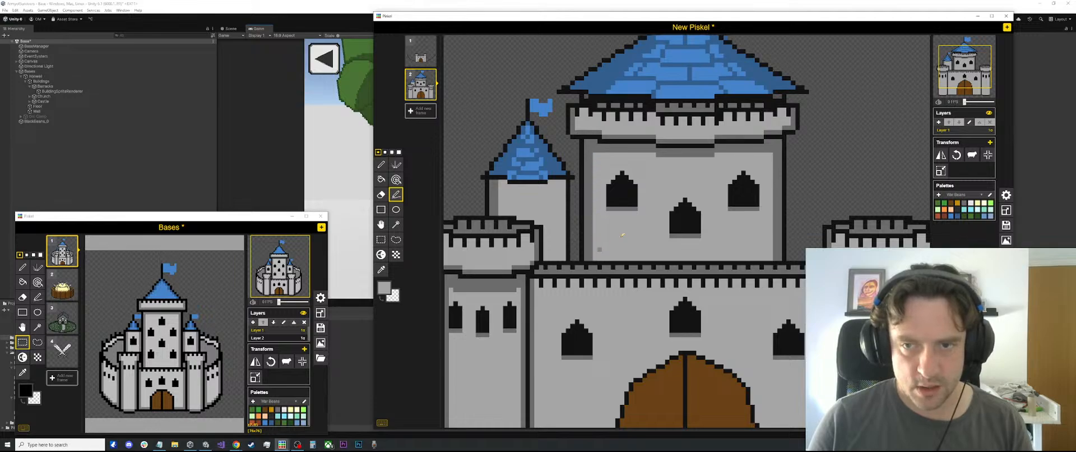
Widen the shading on the central tower's right edge with a vertical line in the sampled dark grey
{"action": "key", "text": "o"}
{"action": "left_click", "coordinate": [767, 162]}
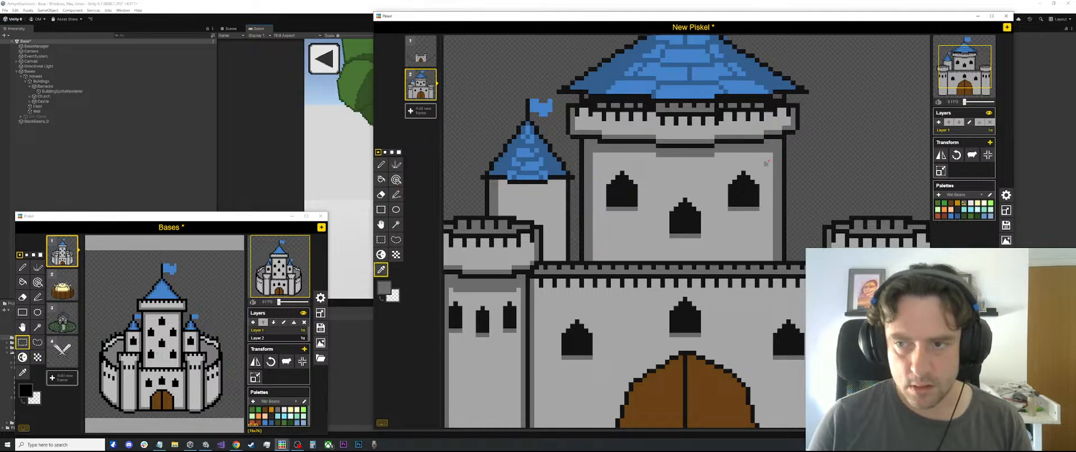
{"action": "left_click", "coordinate": [770, 191]}
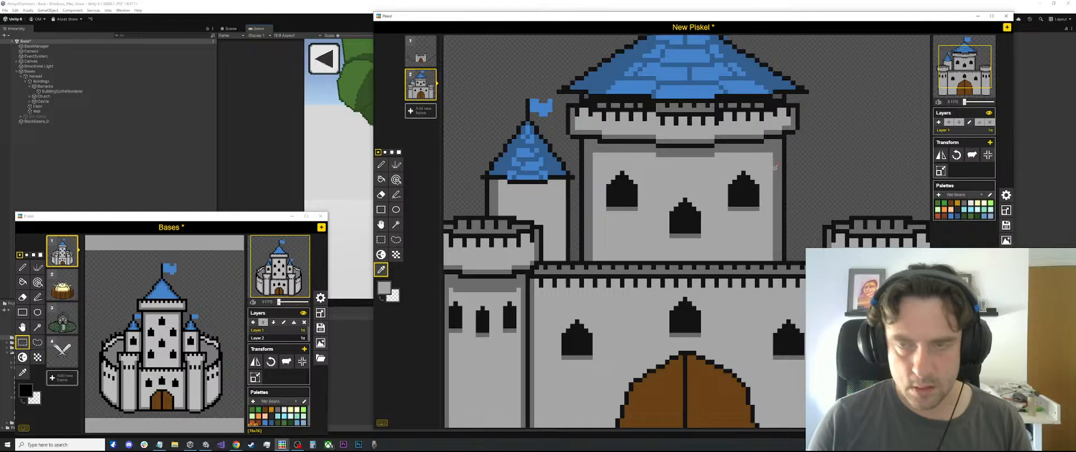
{"action": "left_click", "coordinate": [775, 165]}
{"action": "key", "text": "l"}
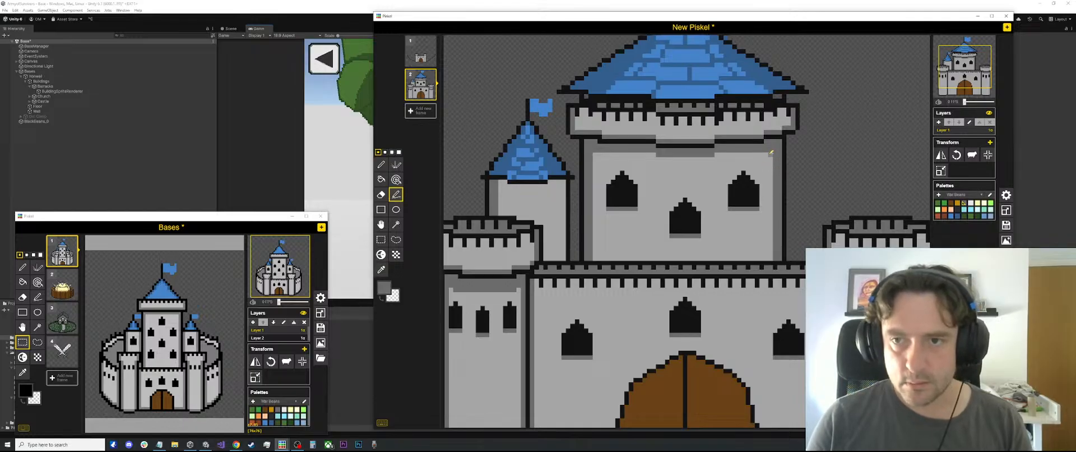
{"action": "left_click_drag", "start_coordinate": [771, 151], "coordinate": [772, 253]}
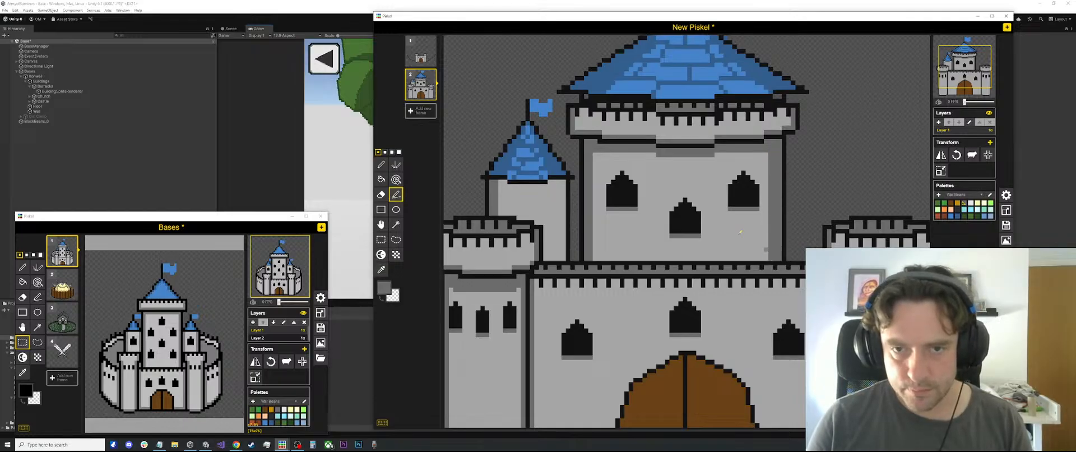
Shade the small turret's right edge with two dark grey vertical lines and thin its left shading with light grey
{"action": "left_click_drag", "start_coordinate": [564, 182], "coordinate": [564, 247]}
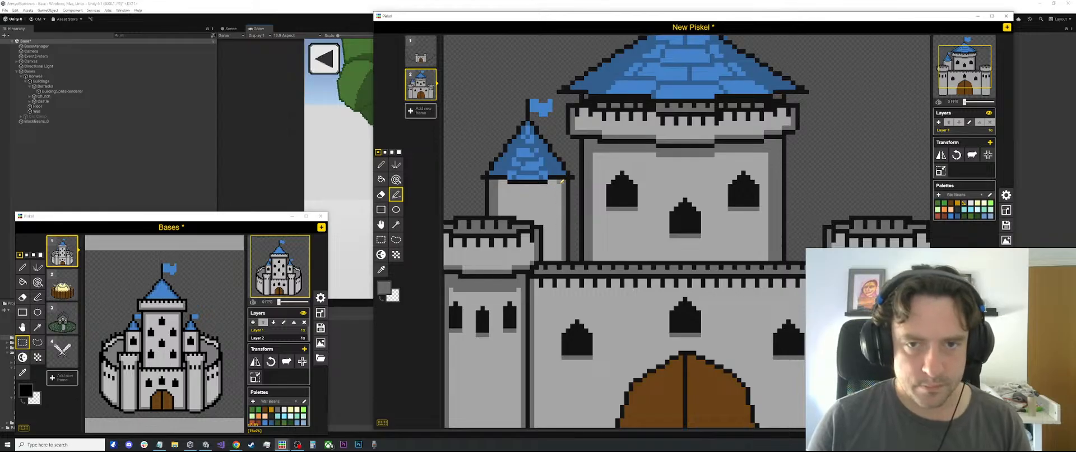
{"action": "left_click_drag", "start_coordinate": [560, 181], "coordinate": [561, 256]}
{"action": "key", "text": "o"}
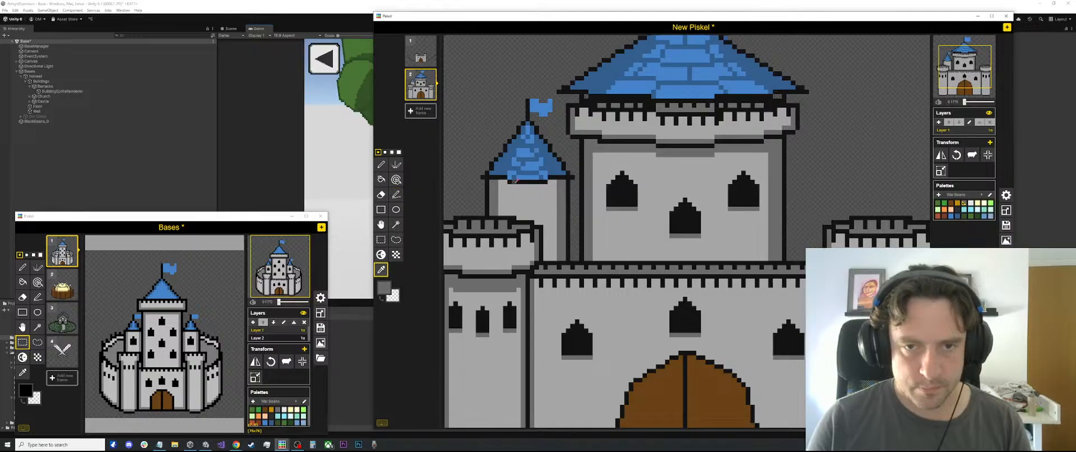
{"action": "left_click", "coordinate": [515, 180]}
{"action": "key", "text": "l"}
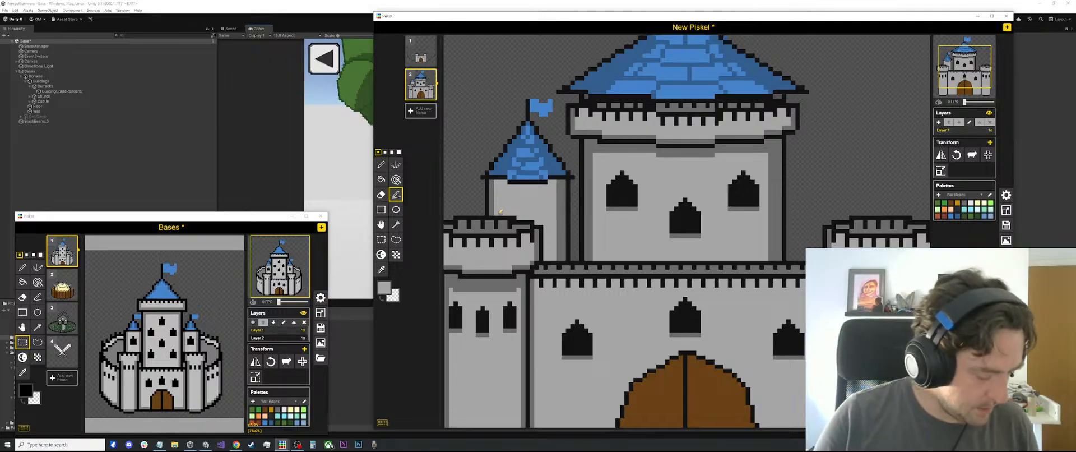
{"action": "scroll", "coordinate": [695, 129], "scroll_direction": "down", "scroll_amount": 1}
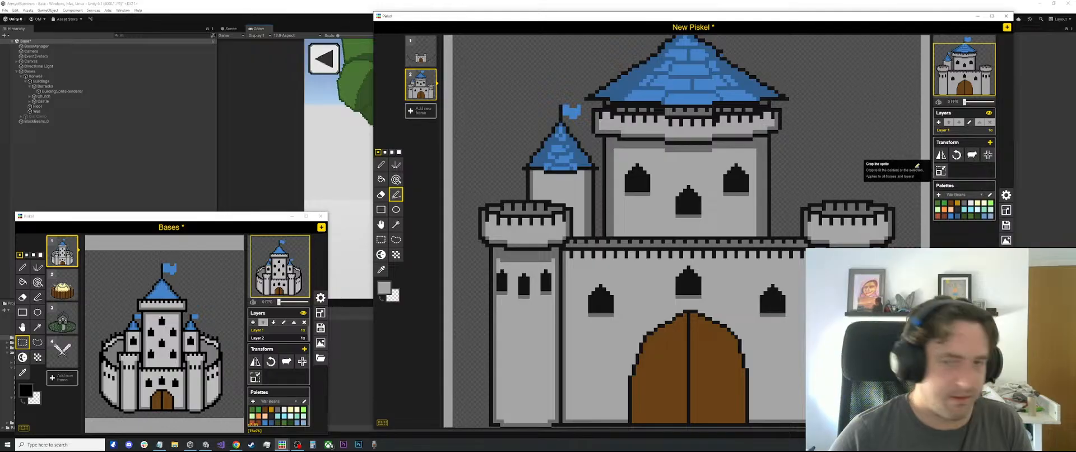
{"action": "key", "text": "ctrl+s"}
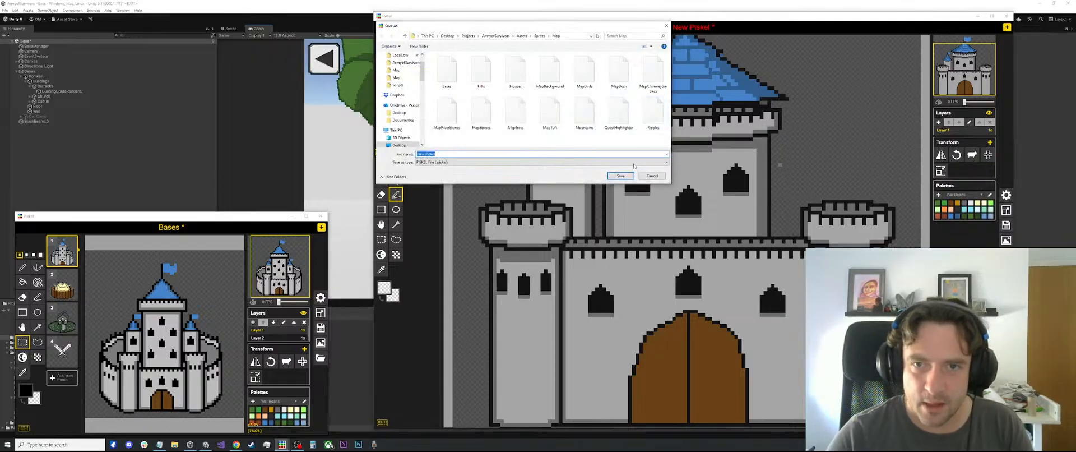
{"action": "key", "text": "Escape"}
{"action": "scroll", "coordinate": [636, 176], "scroll_direction": "down", "scroll_amount": 1}
{"action": "scroll", "coordinate": [692, 212], "scroll_direction": "up", "scroll_amount": 1}
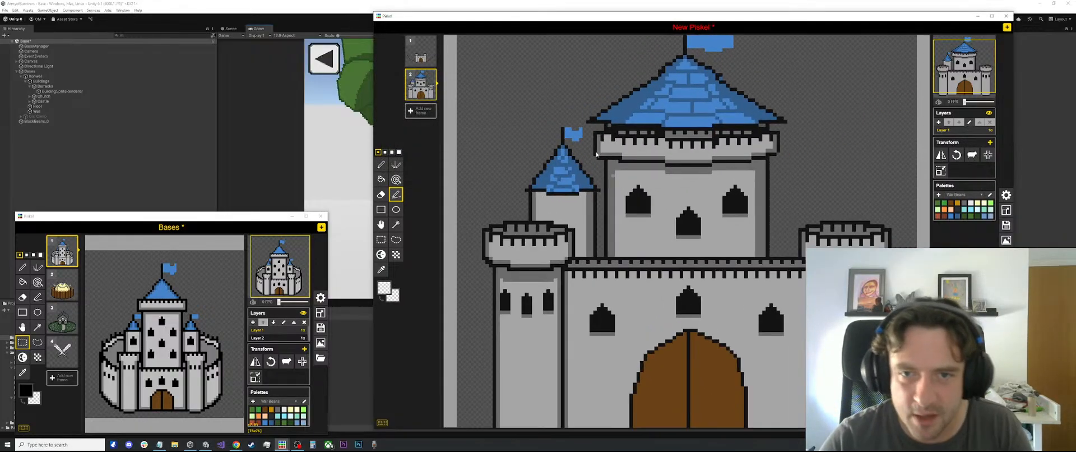
Draw a horizontal shadow line under the small turret's roof in the central tower's dark grey
{"action": "scroll", "coordinate": [492, 152], "scroll_direction": "up", "scroll_amount": 2}
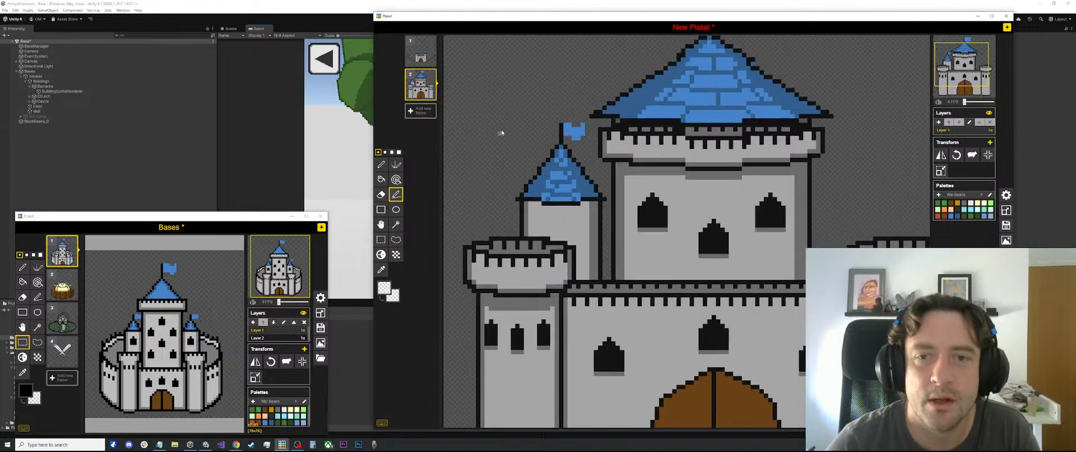
{"action": "scroll", "coordinate": [586, 188], "scroll_direction": "up", "scroll_amount": 1}
{"action": "scroll", "coordinate": [589, 191], "scroll_direction": "up", "scroll_amount": 2}
{"action": "key", "text": "o"}
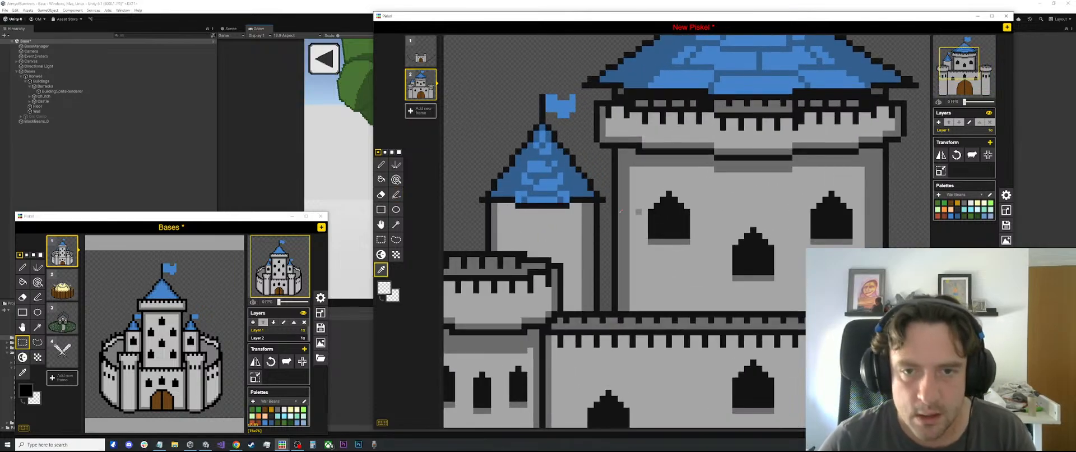
{"action": "left_click", "coordinate": [625, 157]}
{"action": "key", "text": "p"}
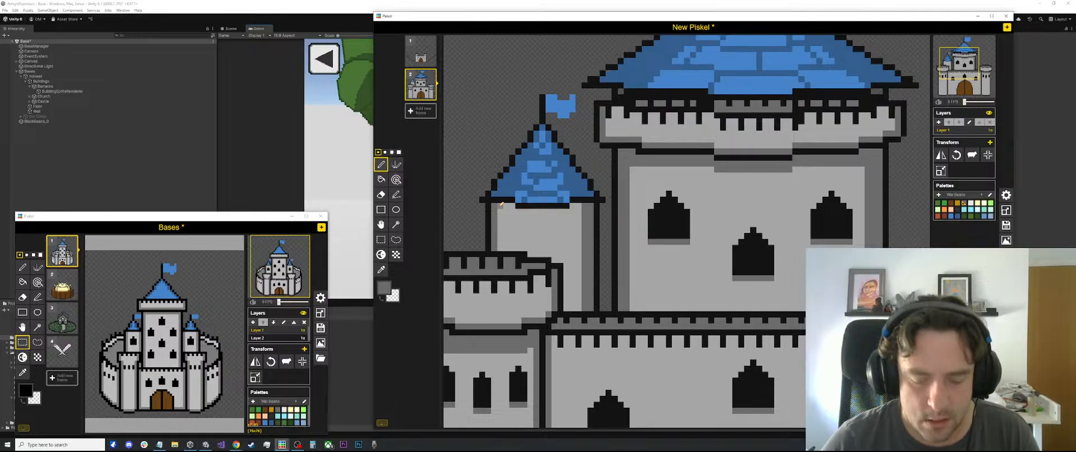
{"action": "key", "text": "l"}
{"action": "left_click_drag", "start_coordinate": [516, 211], "coordinate": [569, 209]}
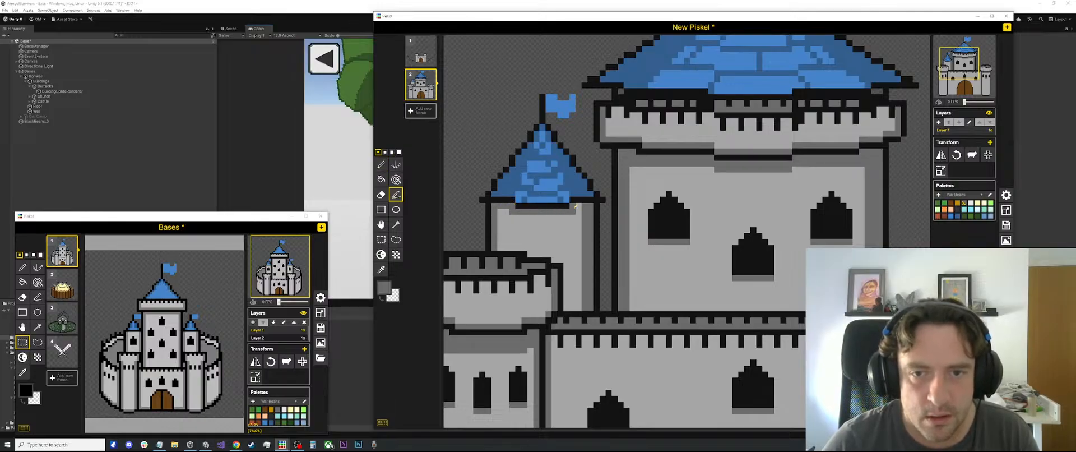
Deepen the shadow beneath the small turret's roof with another dark grey row across the top of the wall
{"action": "scroll", "coordinate": [538, 197], "scroll_direction": "up", "scroll_amount": 1}
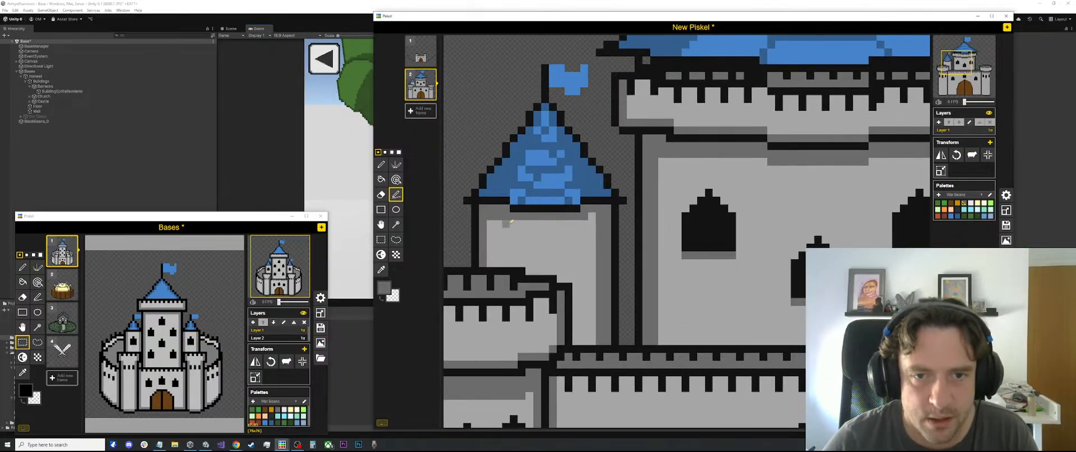
{"action": "left_click_drag", "start_coordinate": [510, 223], "coordinate": [594, 222]}
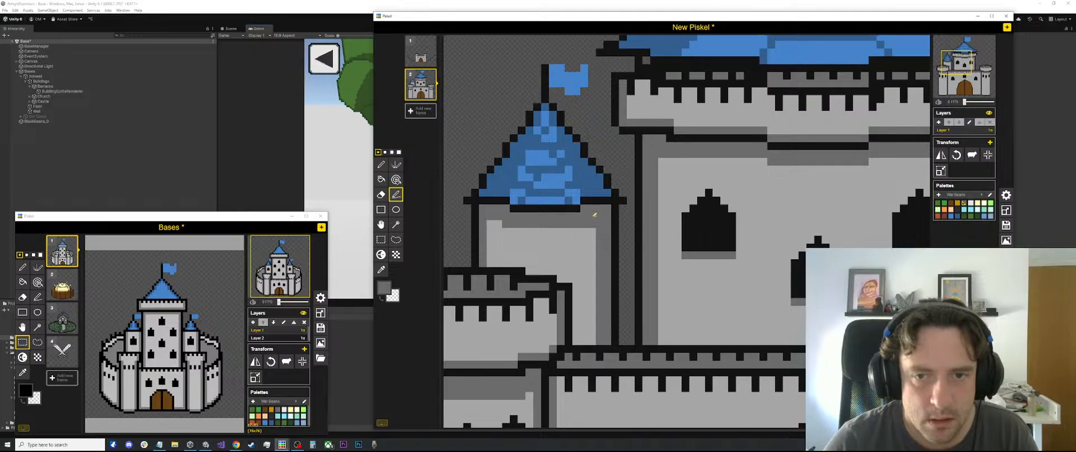
{"action": "scroll", "coordinate": [575, 221], "scroll_direction": "down", "scroll_amount": 4}
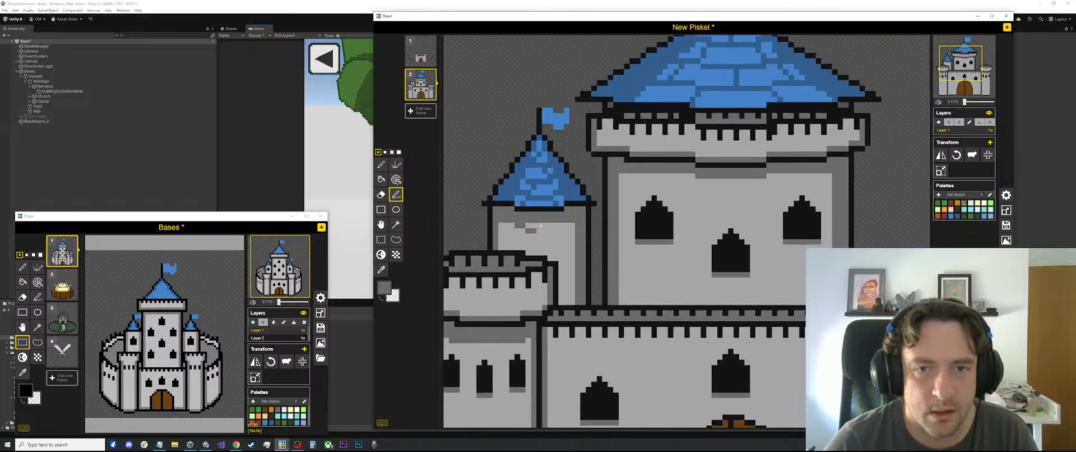
{"action": "scroll", "coordinate": [563, 223], "scroll_direction": "down", "scroll_amount": 3}
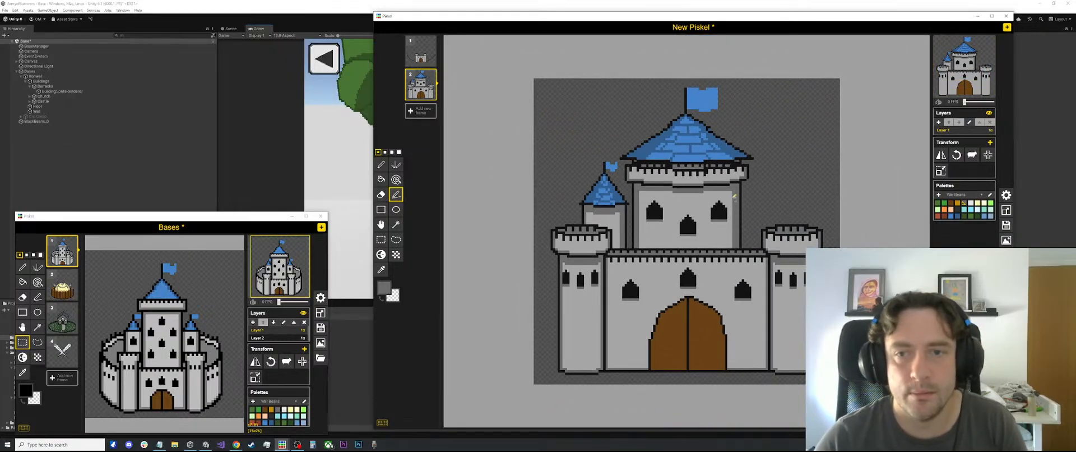
Draw a dark grey horizontal shadow line across the central tower's wall beneath its battlements
{"action": "scroll", "coordinate": [688, 228], "scroll_direction": "up", "scroll_amount": 2}
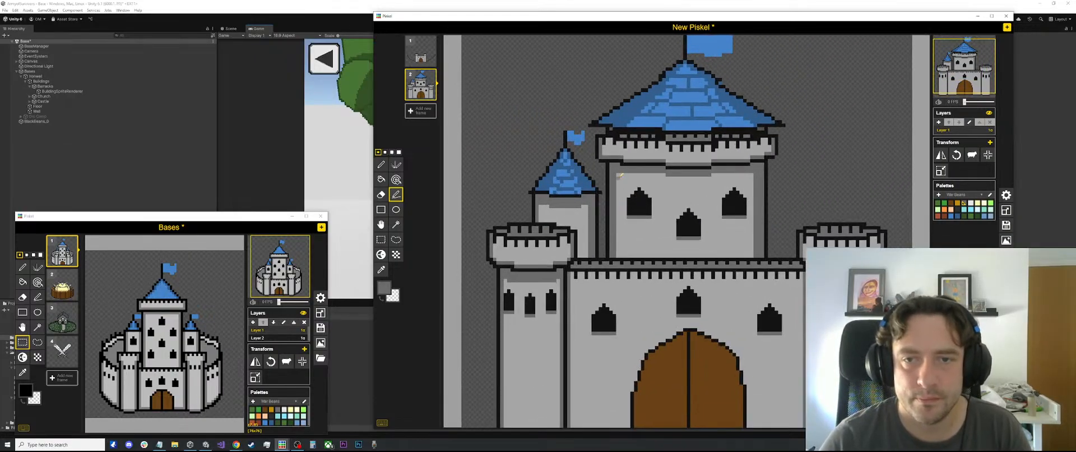
{"action": "left_click_drag", "start_coordinate": [640, 175], "coordinate": [753, 174]}
{"action": "scroll", "coordinate": [661, 159], "scroll_direction": "down", "scroll_amount": 5}
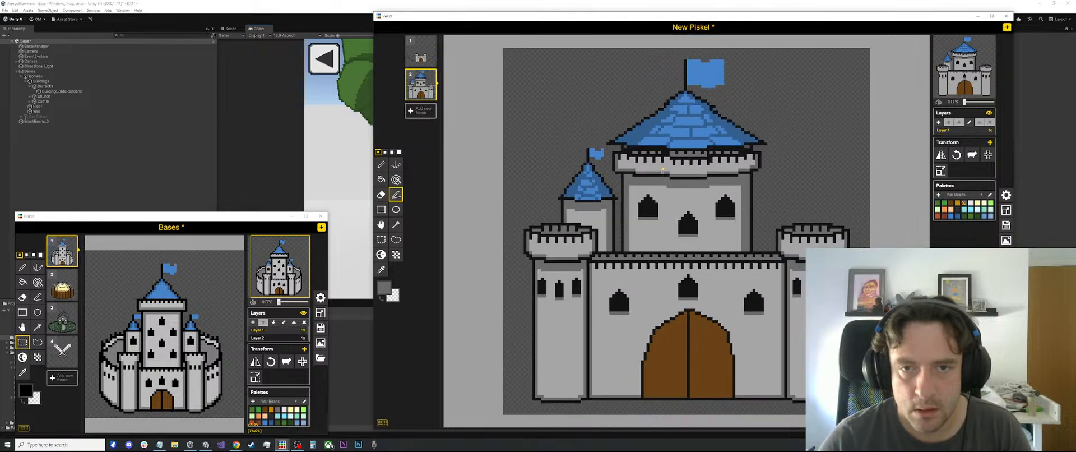
Copy the small blue-roofed turret with its flag and place the copy on the right side of the central tower
{"action": "scroll", "coordinate": [585, 149], "scroll_direction": "up", "scroll_amount": 5}
{"action": "key", "text": "s"}
{"action": "left_click_drag", "start_coordinate": [522, 130], "coordinate": [590, 220]}
{"action": "left_click", "coordinate": [600, 221]}
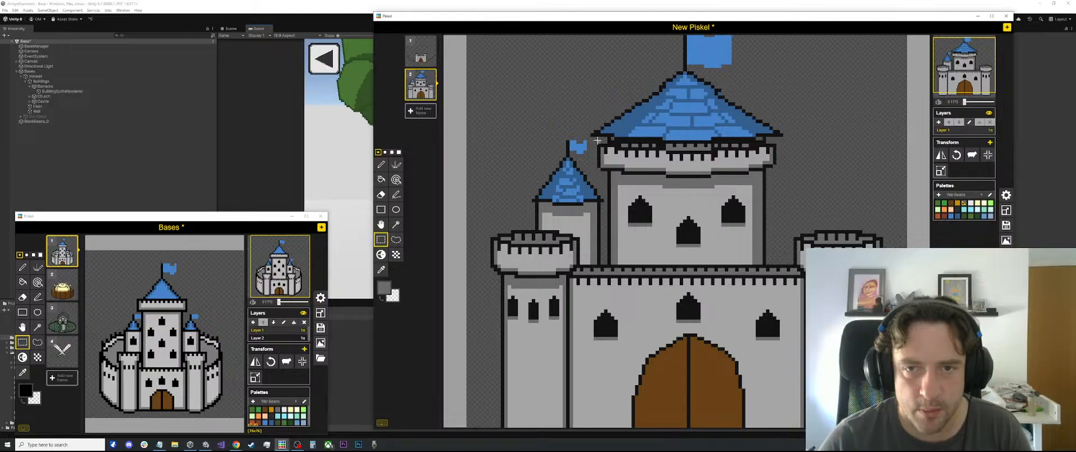
{"action": "left_click_drag", "start_coordinate": [595, 139], "coordinate": [813, 213]}
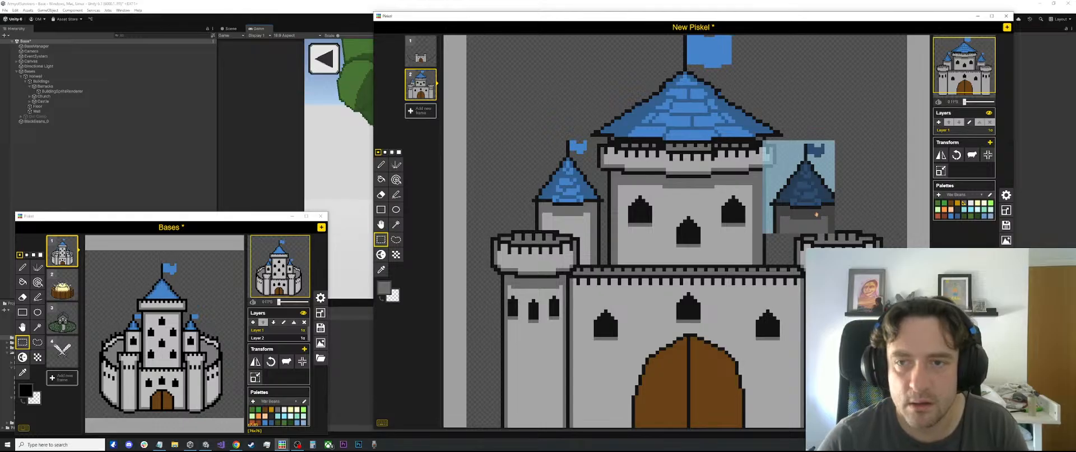
{"action": "scroll", "coordinate": [809, 208], "scroll_direction": "up", "scroll_amount": 2}
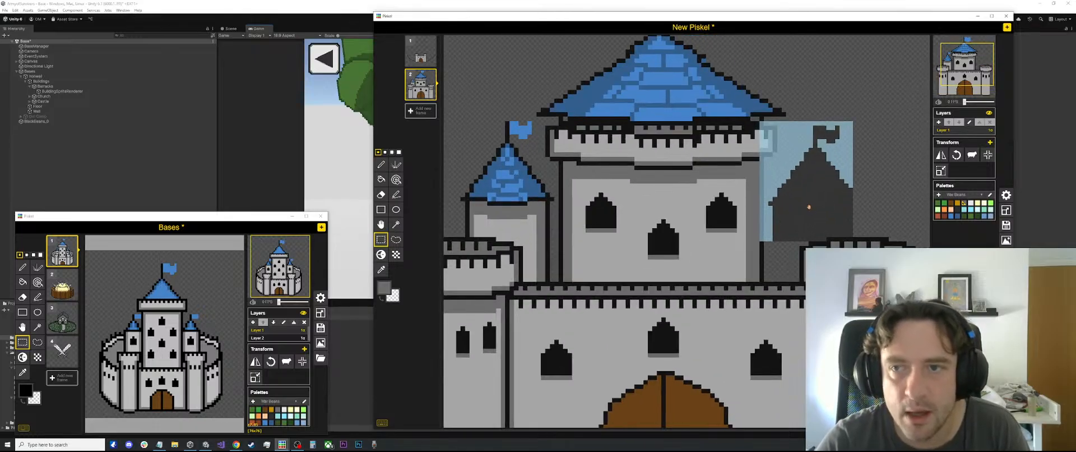
{"action": "left_click", "coordinate": [887, 120]}
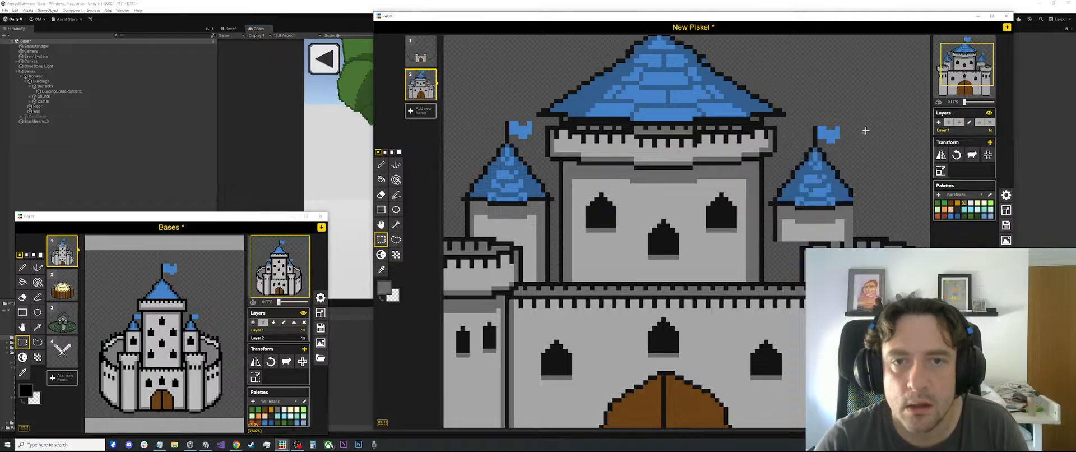
Move the copied right turret up slightly so its roof and flag align with the left turret
{"action": "key", "text": "ctrl+z"}
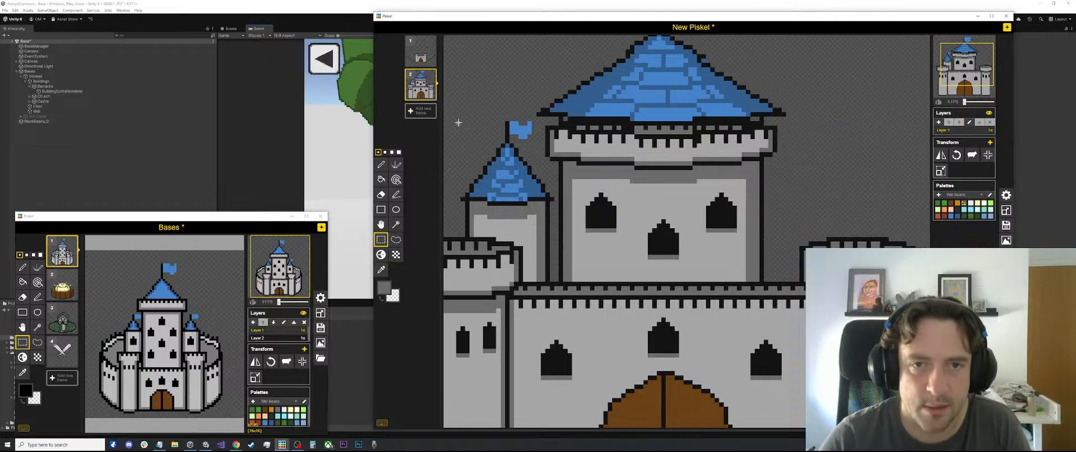
{"action": "key", "text": "ctrl+y"}
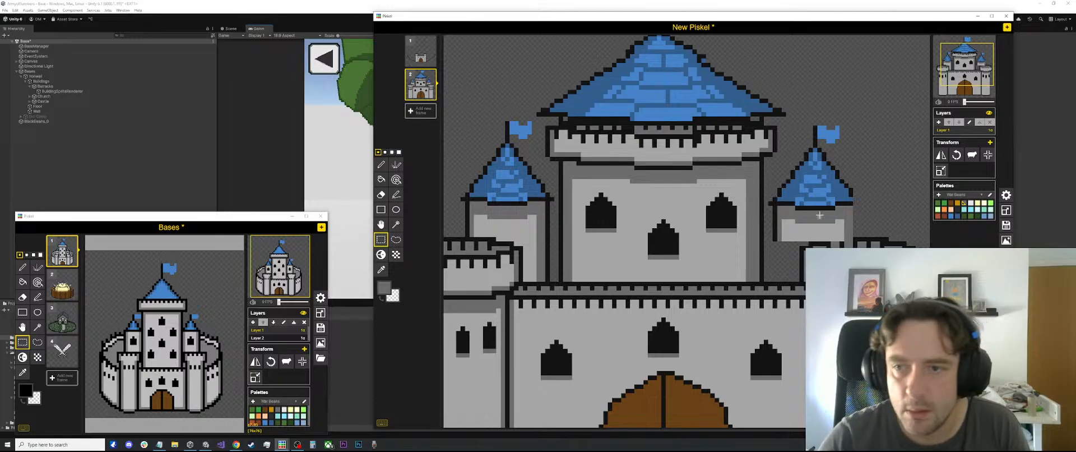
{"action": "left_click_drag", "start_coordinate": [850, 239], "coordinate": [778, 125]}
{"action": "left_click", "coordinate": [828, 70]}
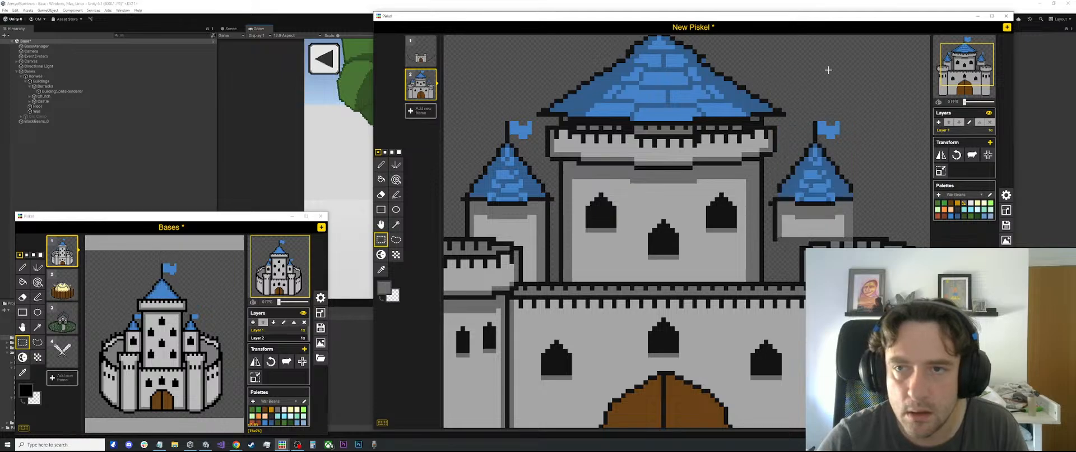
{"action": "scroll", "coordinate": [769, 196], "scroll_direction": "up", "scroll_amount": 2}
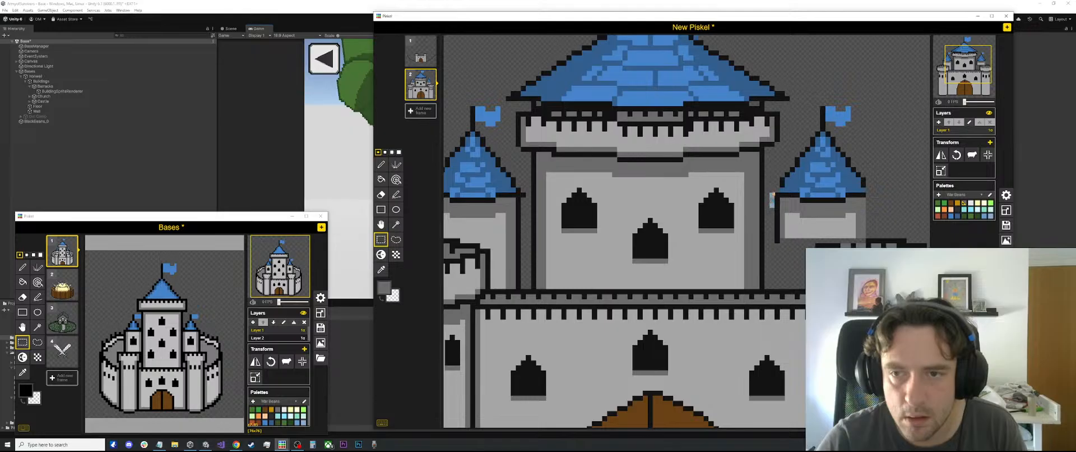
{"action": "left_click_drag", "start_coordinate": [766, 183], "coordinate": [777, 215]}
{"action": "left_click_drag", "start_coordinate": [873, 140], "coordinate": [878, 140]}
{"action": "scroll", "coordinate": [876, 155], "scroll_direction": "down", "scroll_amount": 4}
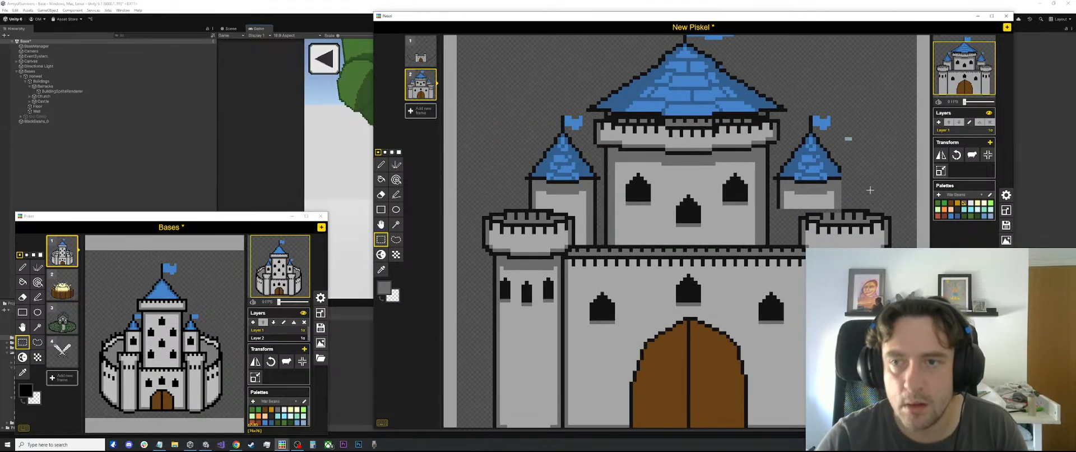
Complete the right turret's outline in sampled black with the roof's right tip and a vertical line down the wall's right edge
{"action": "scroll", "coordinate": [871, 188], "scroll_direction": "up", "scroll_amount": 2}
{"action": "scroll", "coordinate": [868, 190], "scroll_direction": "up", "scroll_amount": 2}
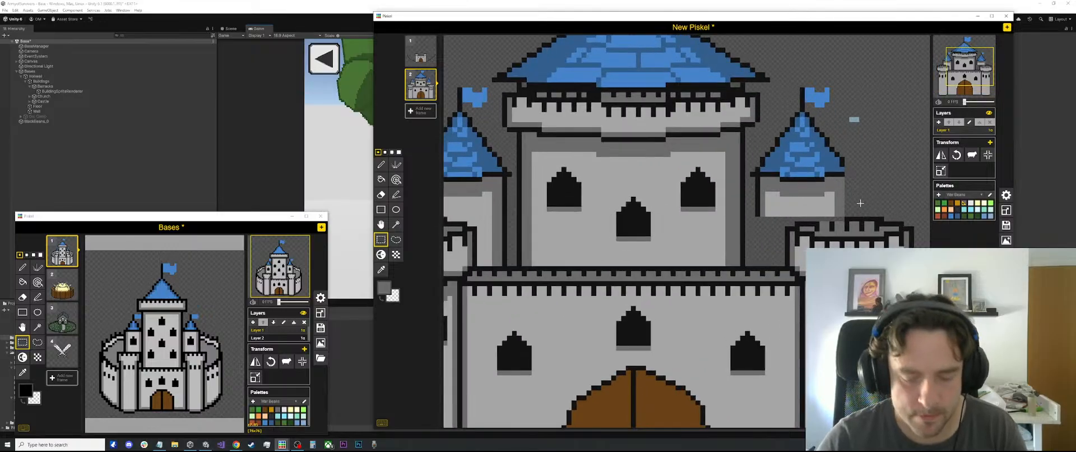
{"action": "key", "text": "o"}
{"action": "left_click", "coordinate": [851, 218]}
{"action": "key", "text": "p"}
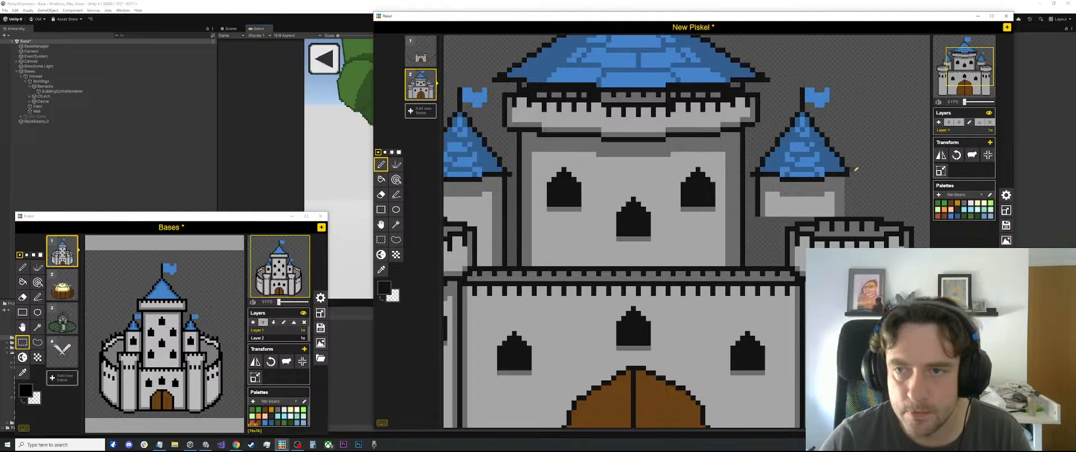
{"action": "key", "text": "e"}
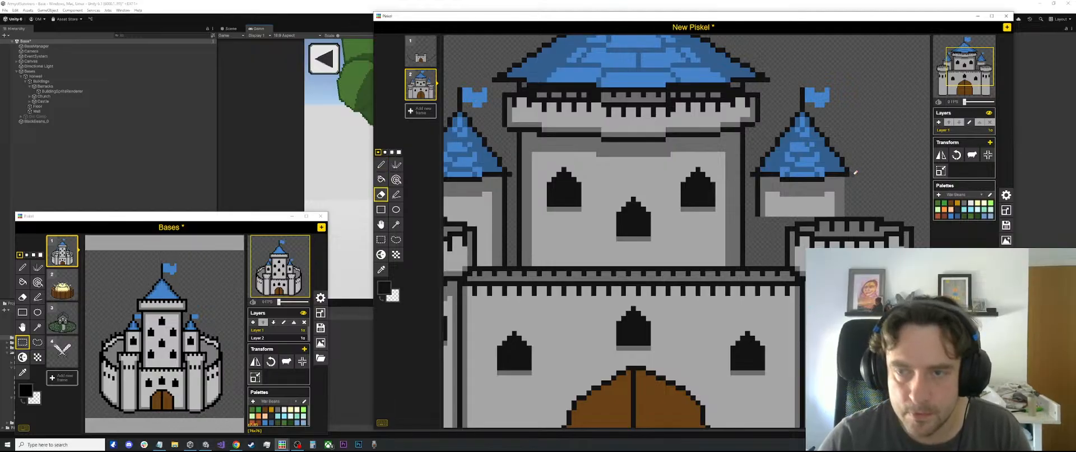
{"action": "key", "text": "l"}
{"action": "left_click_drag", "start_coordinate": [847, 177], "coordinate": [849, 211]}
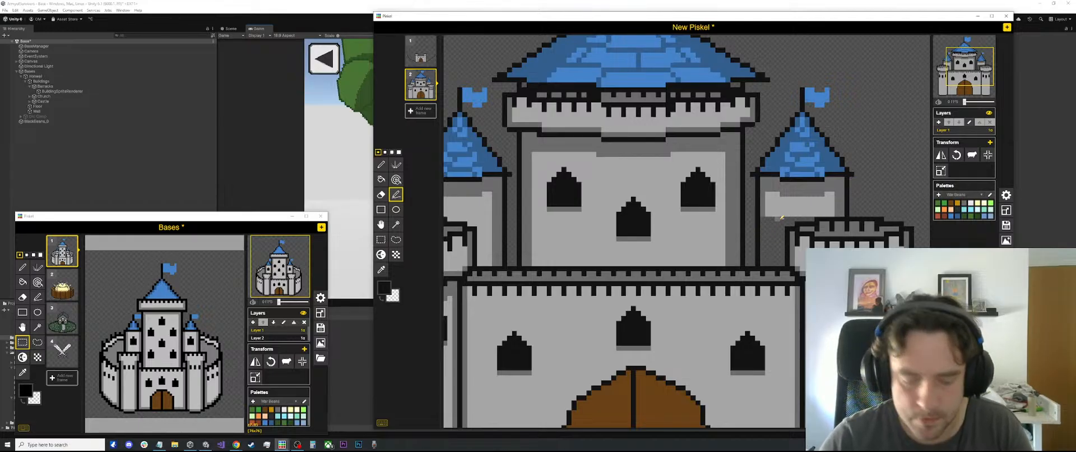
Fill the right turret's lower wall with sampled light grey and extend its left-edge shading downward in dark grey
{"action": "key", "text": "o"}
{"action": "left_click", "coordinate": [779, 213]}
{"action": "key", "text": "b"}
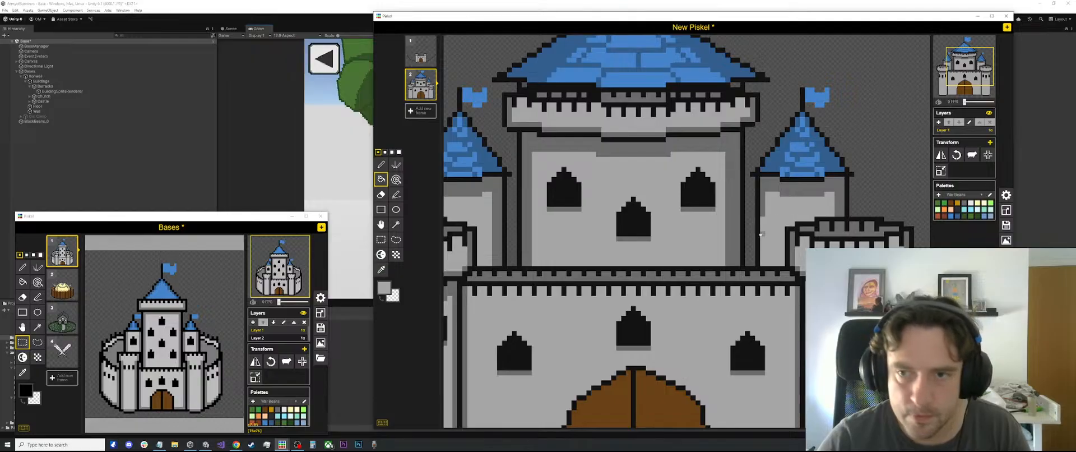
{"action": "key", "text": "o"}
{"action": "left_click", "coordinate": [763, 205]}
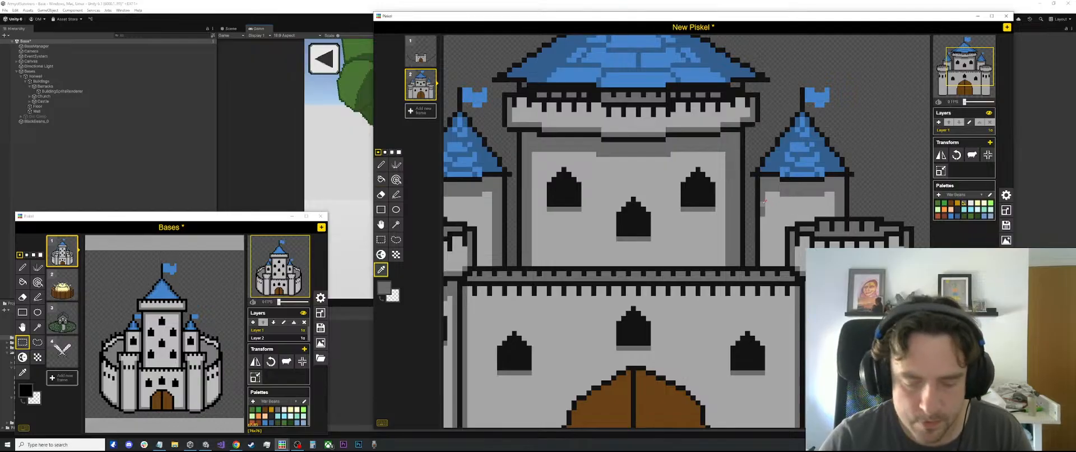
{"action": "key", "text": "l"}
{"action": "scroll", "coordinate": [765, 252], "scroll_direction": "down", "scroll_amount": 3}
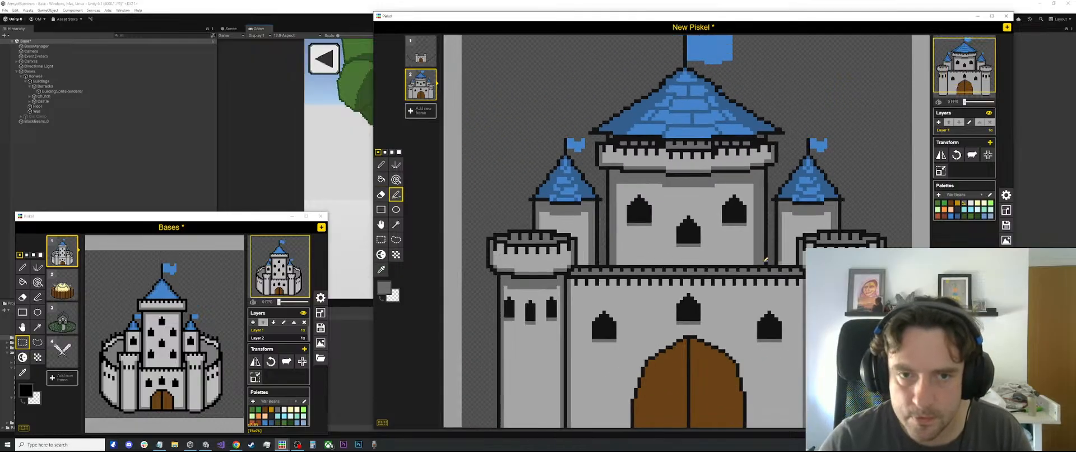
{"action": "scroll", "coordinate": [630, 274], "scroll_direction": "up", "scroll_amount": 3}
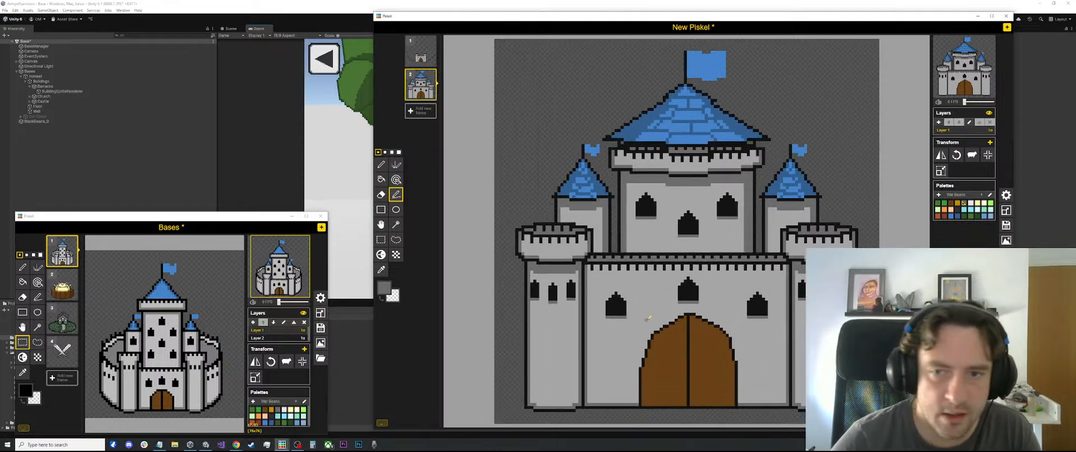
{"action": "key", "text": "s"}
{"action": "left_click_drag", "start_coordinate": [708, 296], "coordinate": [660, 260]}
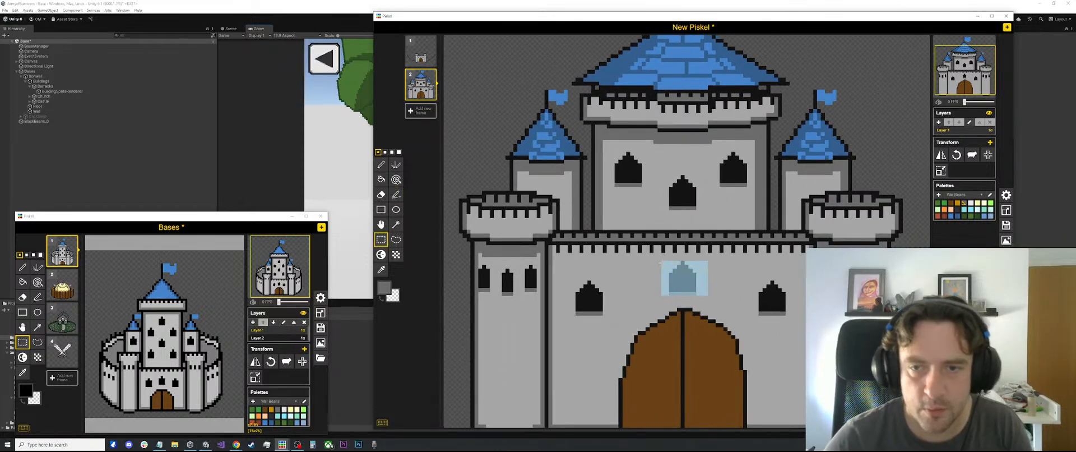
{"action": "left_click", "coordinate": [679, 277]}
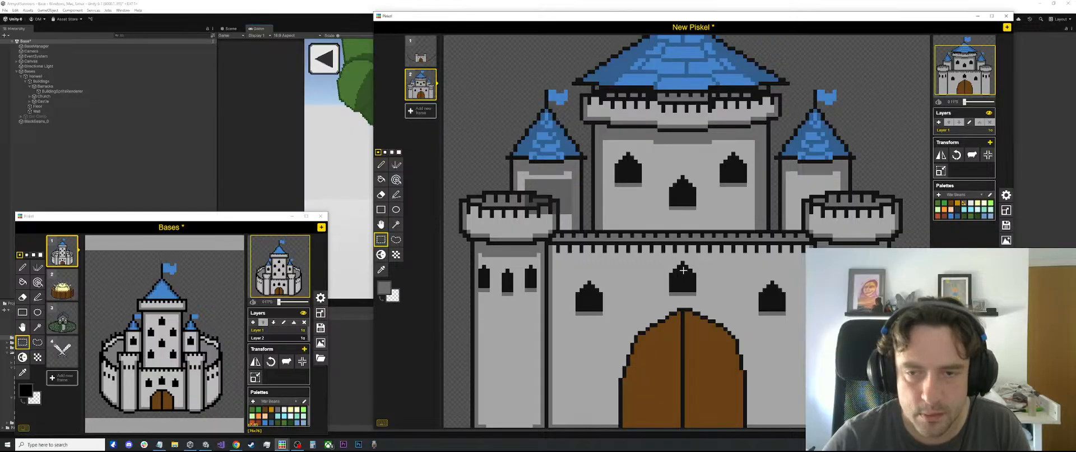
Draw the pointed top of a window in sampled black on the left turret, just above the corner tower's battlements
{"action": "scroll", "coordinate": [620, 245], "scroll_direction": "up", "scroll_amount": 3}
{"action": "key", "text": "o"}
{"action": "left_click", "coordinate": [692, 302]}
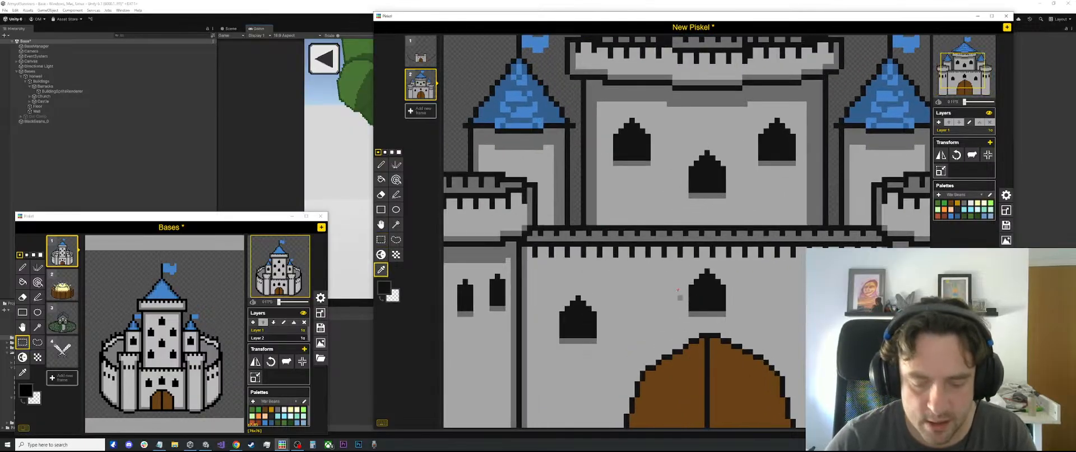
{"action": "key", "text": "p"}
{"action": "left_click", "coordinate": [503, 169]}
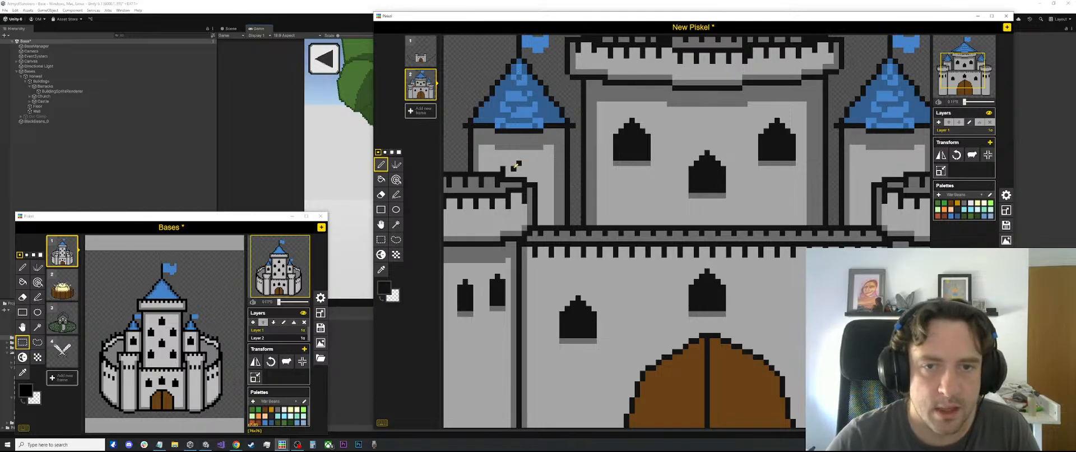
{"action": "left_click_drag", "start_coordinate": [524, 163], "coordinate": [530, 172]}
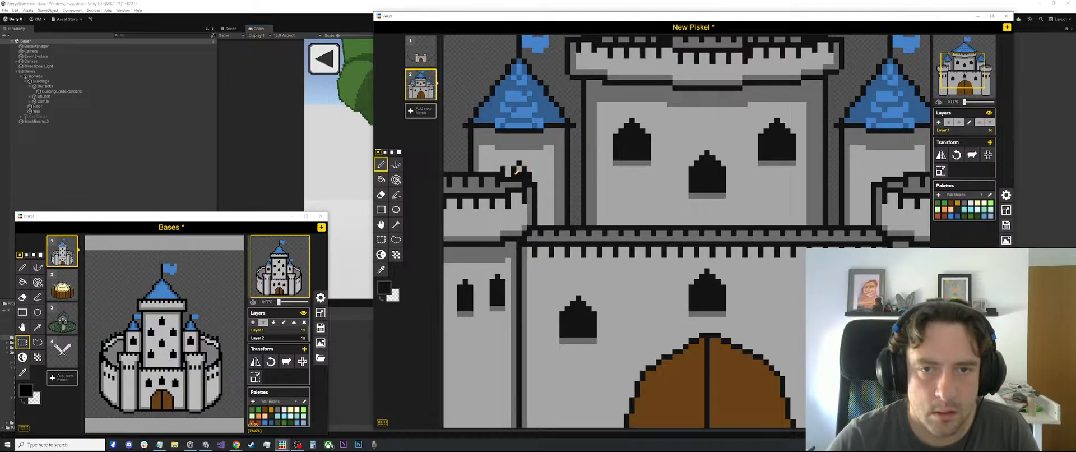
{"action": "scroll", "coordinate": [519, 168], "scroll_direction": "down", "scroll_amount": 3}
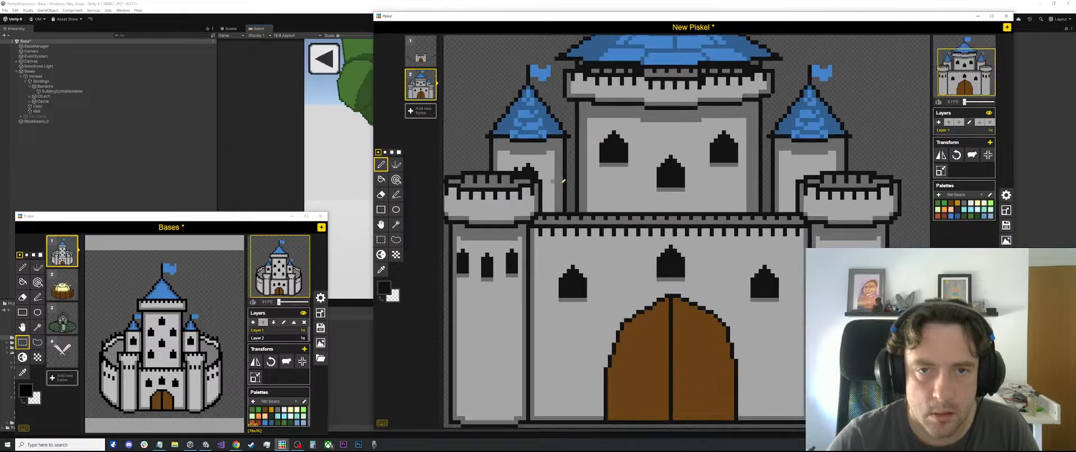
Draw a matching black pointed window top on the right turret above the corner tower's battlements
{"action": "scroll", "coordinate": [779, 232], "scroll_direction": "up", "scroll_amount": 4}
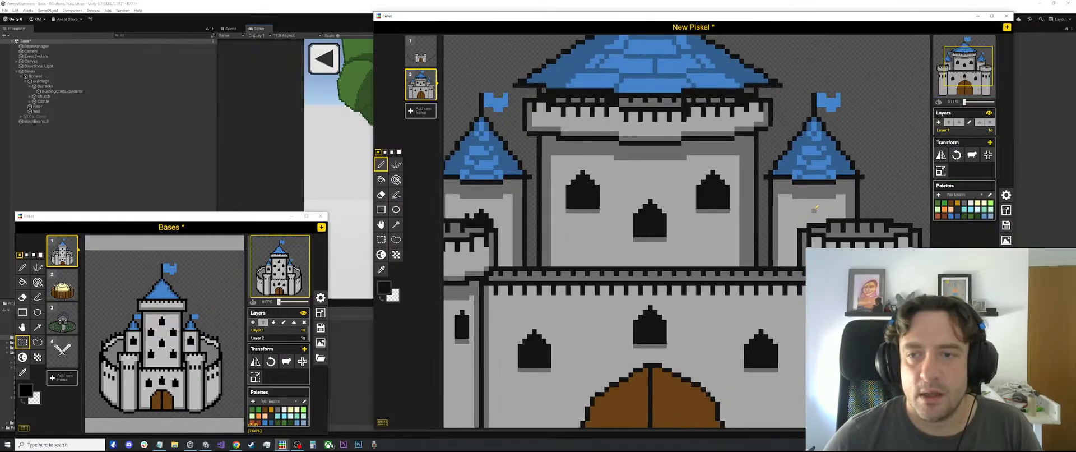
{"action": "left_click", "coordinate": [816, 212]}
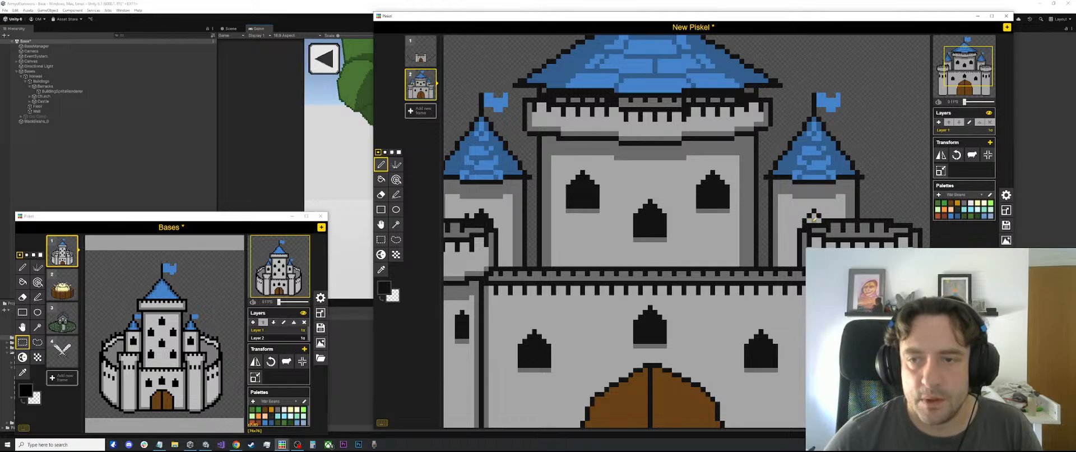
{"action": "key", "text": "b"}
{"action": "scroll", "coordinate": [814, 216], "scroll_direction": "down", "scroll_amount": 5}
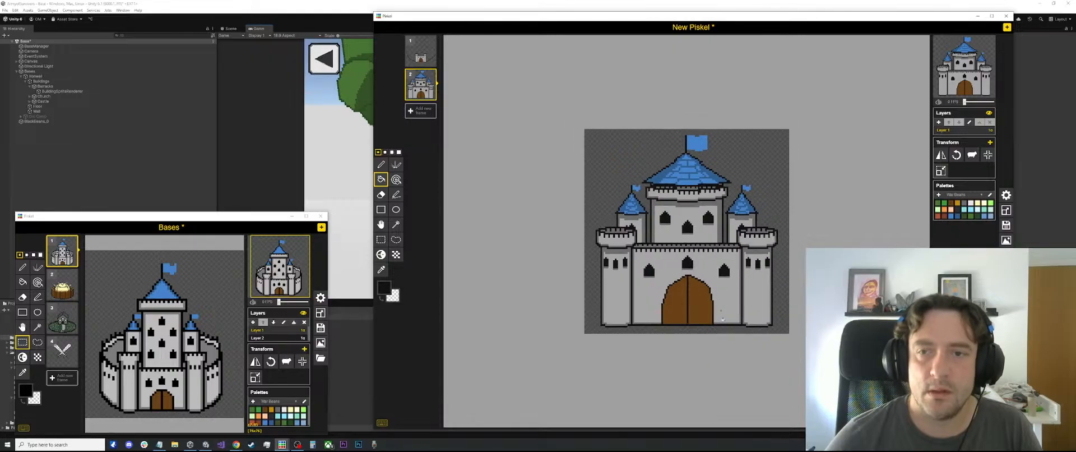
Draw short black ledges joining both side turrets to the central tower and clear the stray pixel beneath the right ledge
{"action": "scroll", "coordinate": [722, 318], "scroll_direction": "up", "scroll_amount": 5}
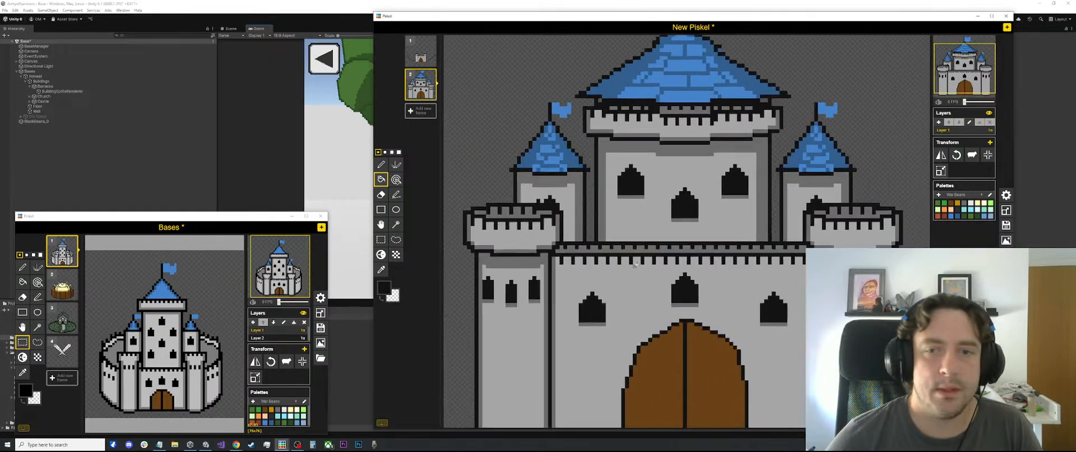
{"action": "scroll", "coordinate": [634, 264], "scroll_direction": "up", "scroll_amount": 2}
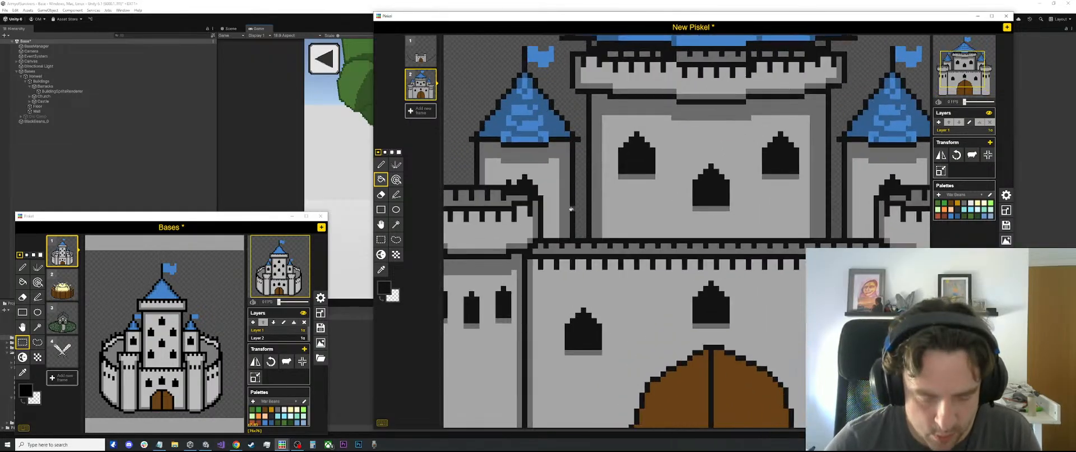
{"action": "key", "text": "o"}
{"action": "key", "text": "p"}
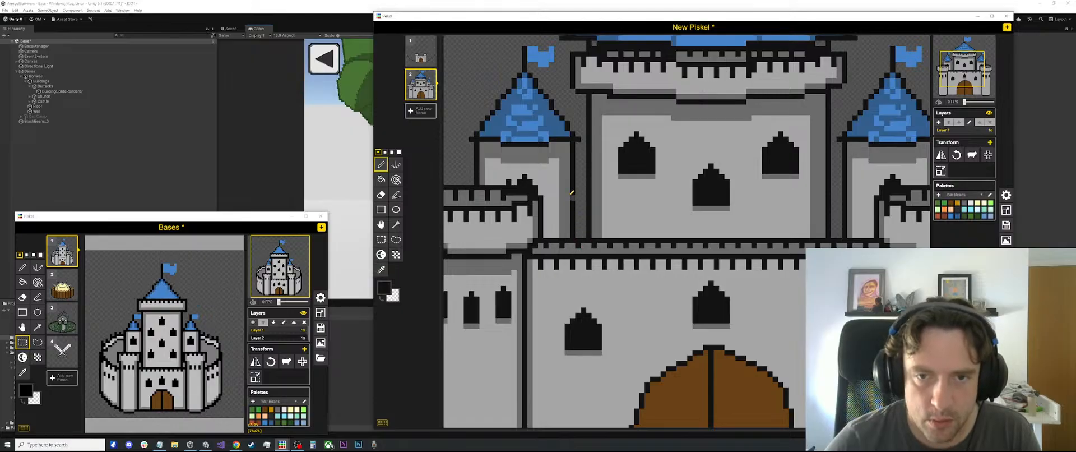
{"action": "scroll", "coordinate": [580, 180], "scroll_direction": "up", "scroll_amount": 1}
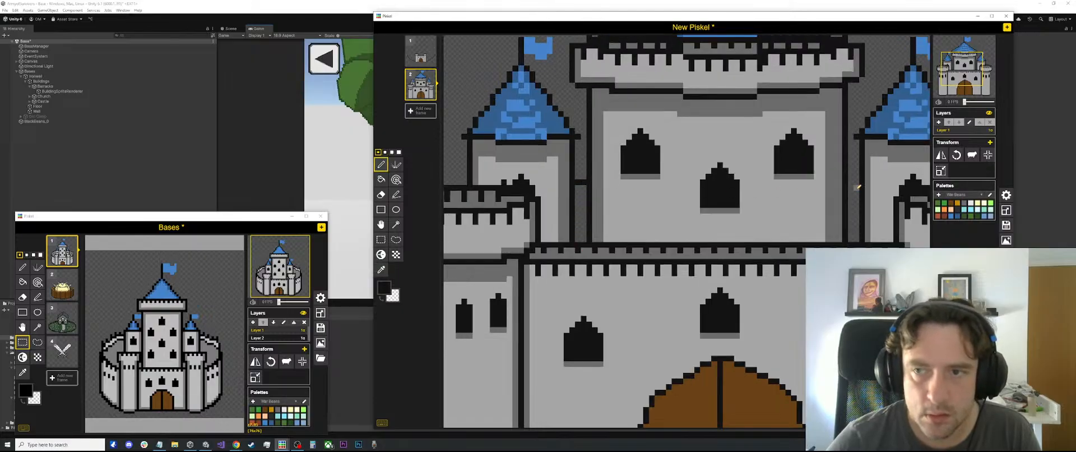
{"action": "left_click_drag", "start_coordinate": [851, 180], "coordinate": [850, 179]}
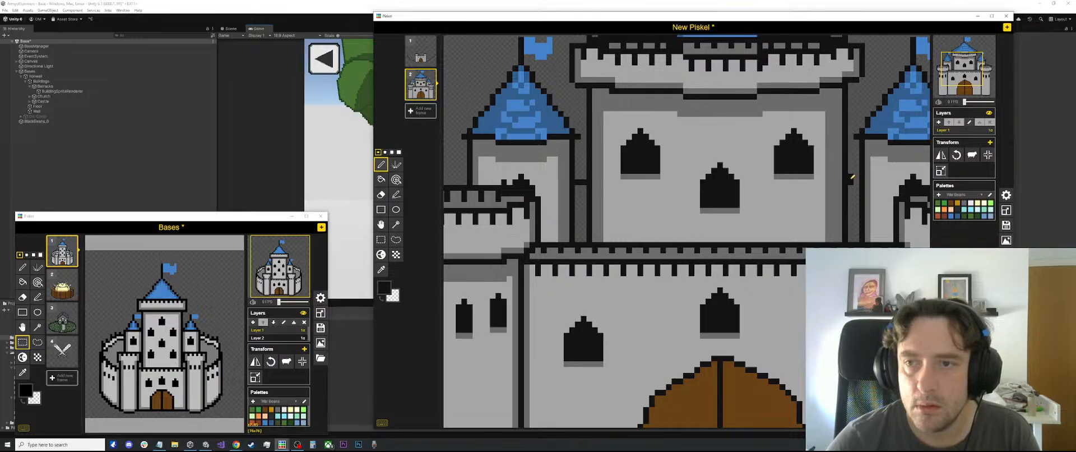
{"action": "left_click", "coordinate": [856, 177]}
{"action": "key", "text": "o"}
{"action": "left_click", "coordinate": [856, 184]}
{"action": "key", "text": "p"}
{"action": "left_click", "coordinate": [851, 182]}
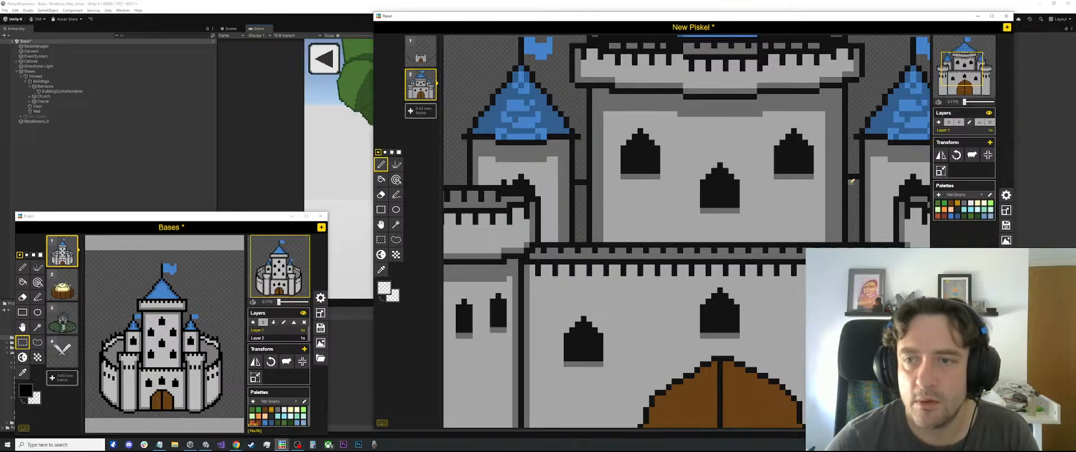
Fill the narrow connecting wall between the central tower and the right turret with sampled dark grey
{"action": "key", "text": "o"}
{"action": "left_click", "coordinate": [836, 181]}
{"action": "key", "text": "b"}
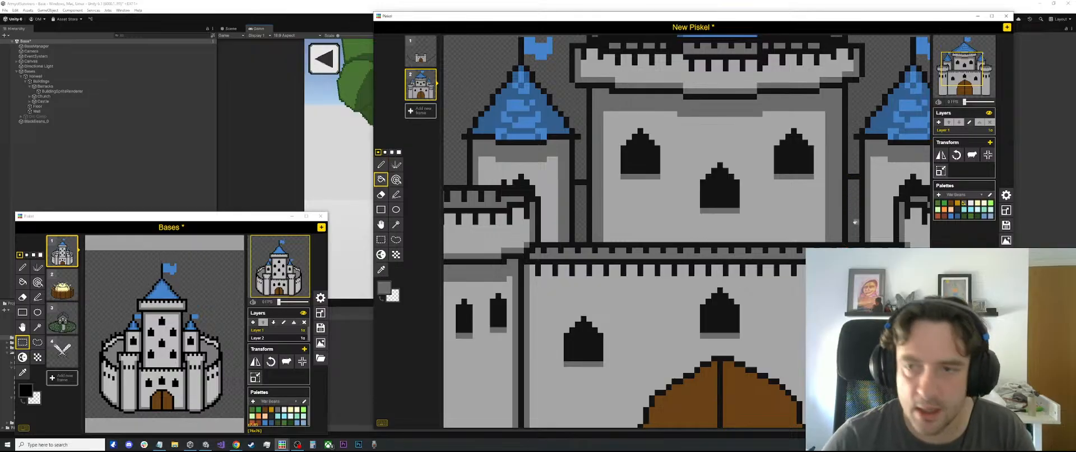
{"action": "left_click", "coordinate": [853, 217]}
{"action": "scroll", "coordinate": [579, 204], "scroll_direction": "down", "scroll_amount": 5}
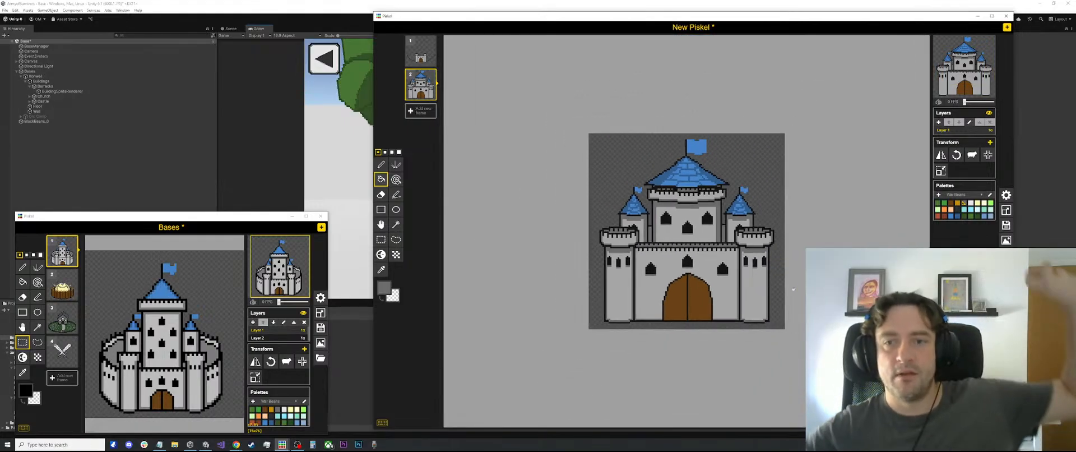
Add sampled black pixels beneath the ledge of the connecting wall, beginning beside the right turret
{"action": "scroll", "coordinate": [793, 289], "scroll_direction": "up", "scroll_amount": 5}
{"action": "scroll", "coordinate": [790, 286], "scroll_direction": "up", "scroll_amount": 3}
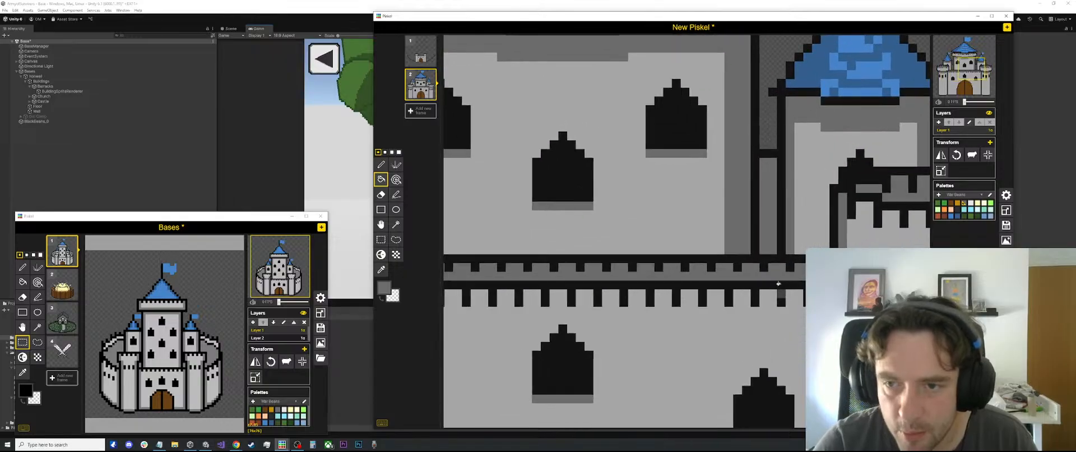
{"action": "key", "text": "p"}
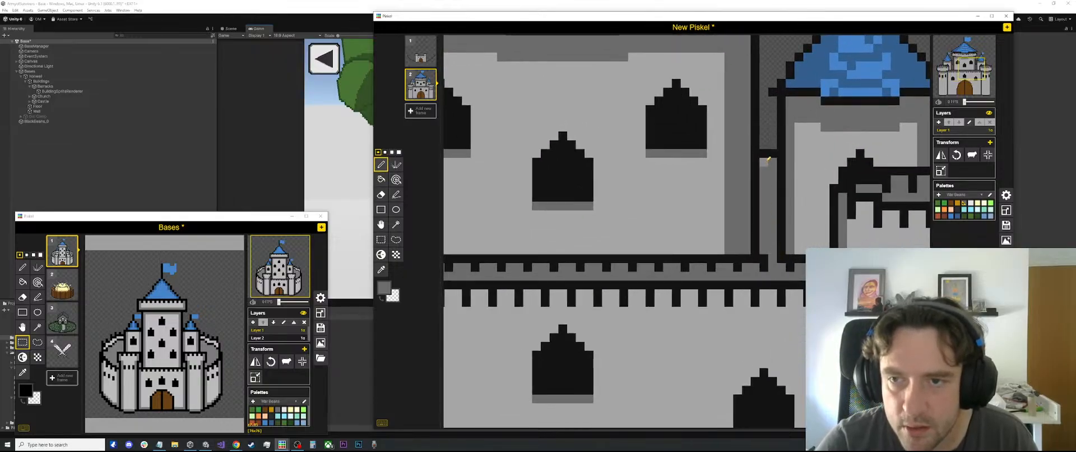
{"action": "key", "text": "o"}
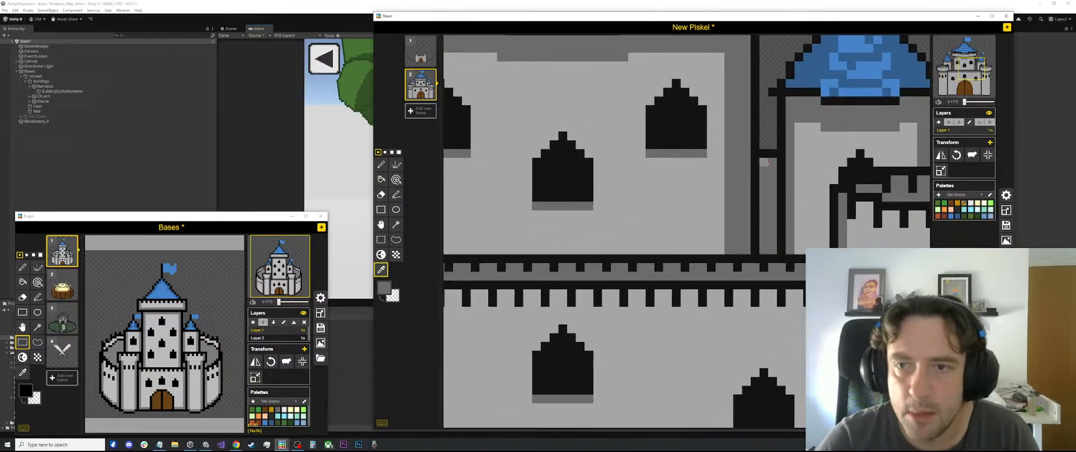
{"action": "left_click", "coordinate": [765, 155]}
{"action": "key", "text": "p"}
{"action": "left_click", "coordinate": [771, 161]}
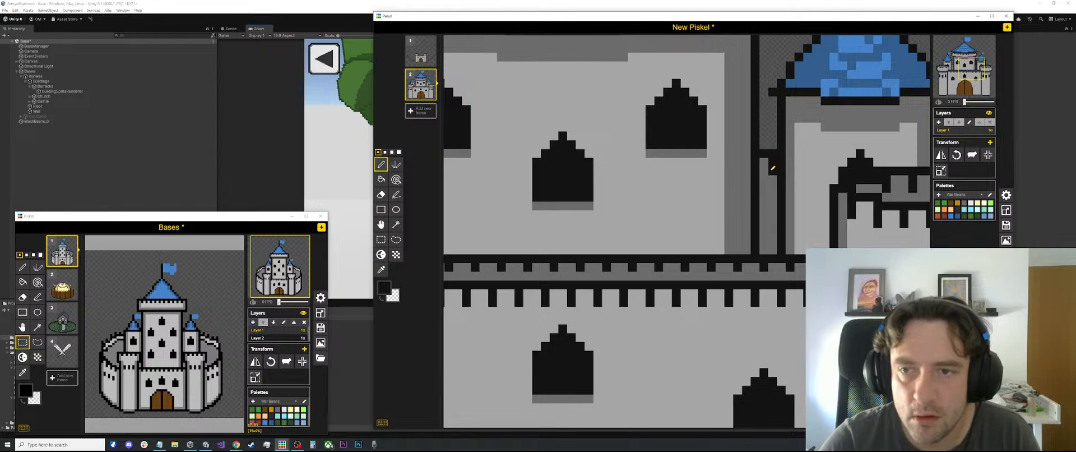
{"action": "scroll", "coordinate": [771, 165], "scroll_direction": "down", "scroll_amount": 3}
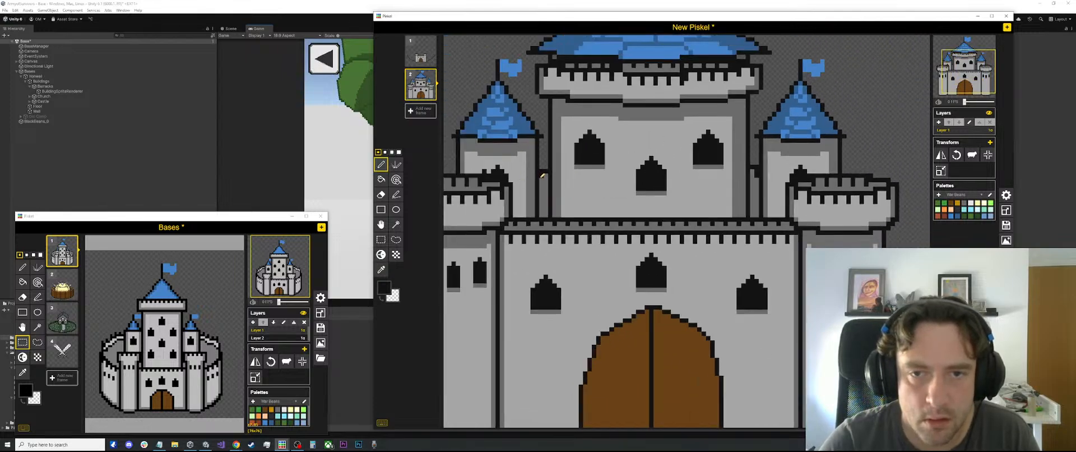
{"action": "scroll", "coordinate": [598, 172], "scroll_direction": "down", "scroll_amount": 5}
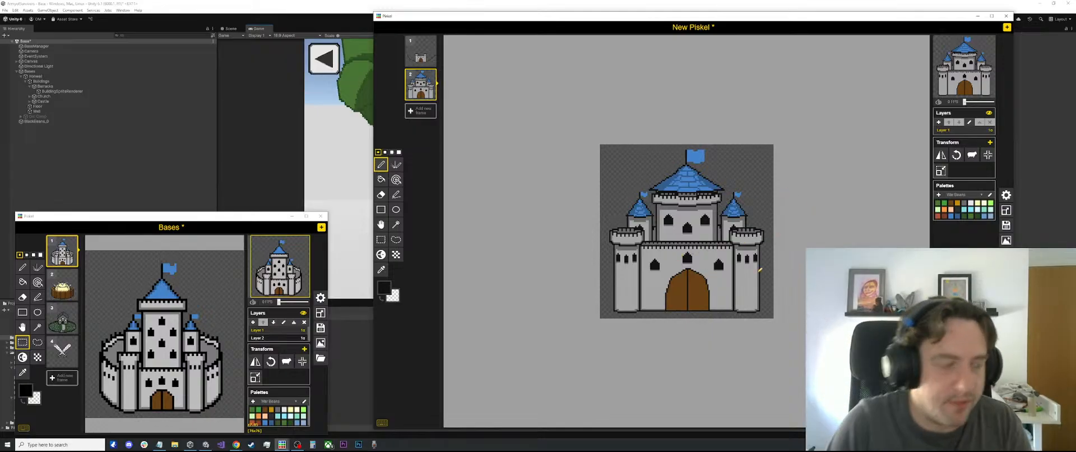
Refine the edges of the central tower's flag using dark blue sampled from the roof and the flag's own light blue
{"action": "scroll", "coordinate": [741, 151], "scroll_direction": "up", "scroll_amount": 4}
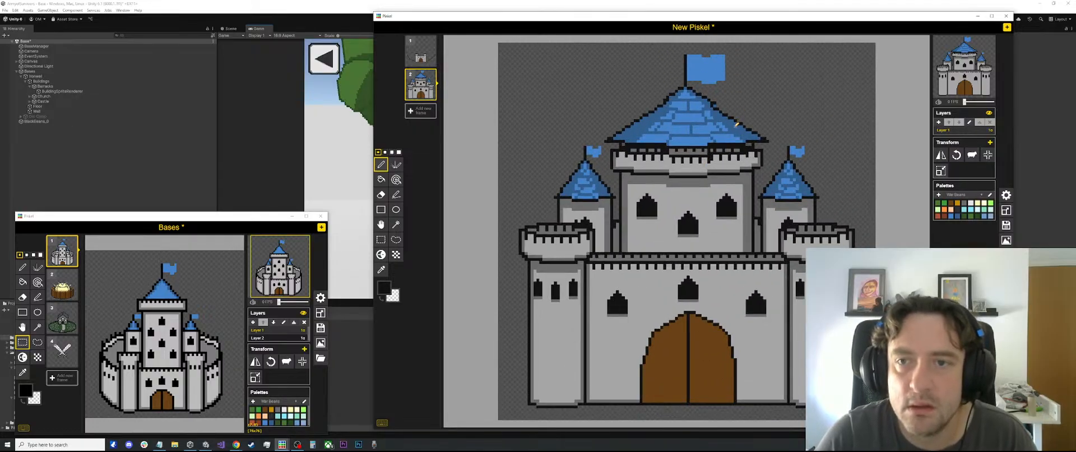
{"action": "left_click", "coordinate": [736, 125], "text": "alt"}
{"action": "scroll", "coordinate": [739, 145], "scroll_direction": "up", "scroll_amount": 3}
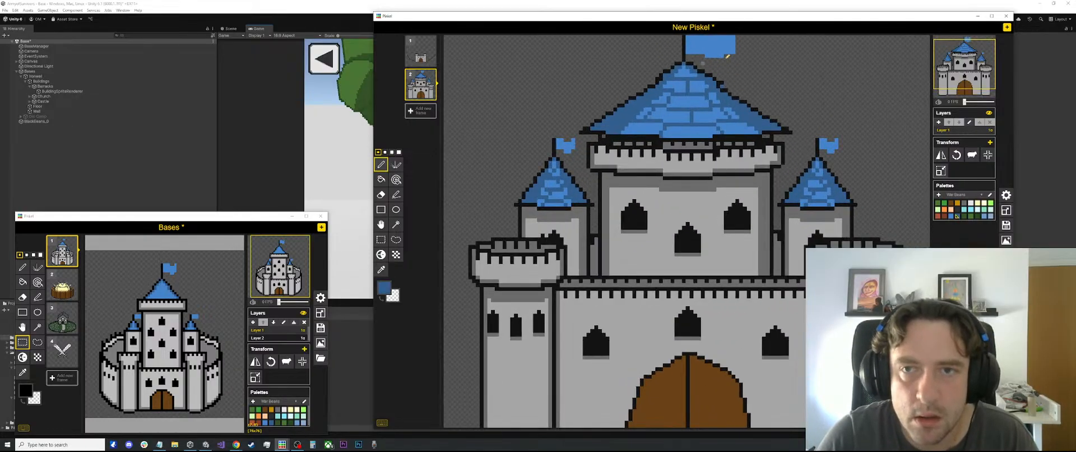
{"action": "scroll", "coordinate": [740, 153], "scroll_direction": "up", "scroll_amount": 1}
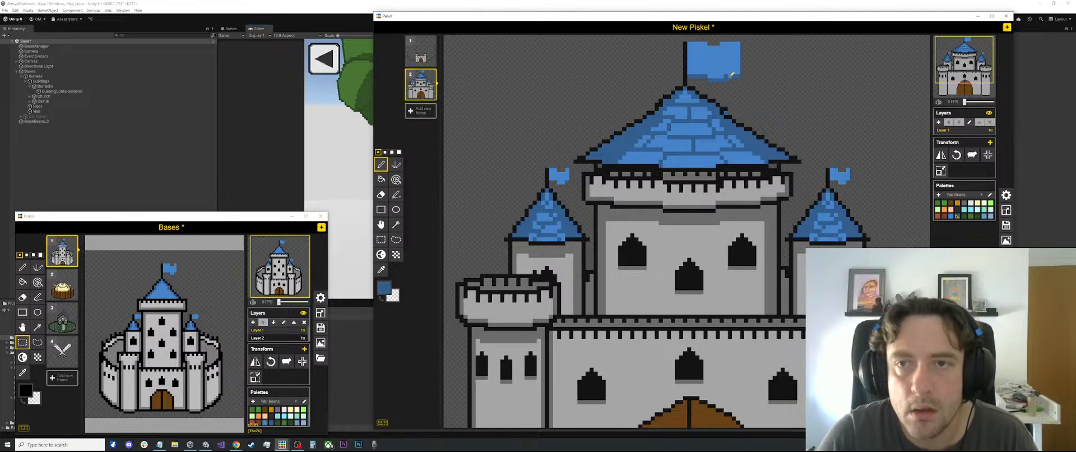
{"action": "left_click", "coordinate": [731, 68], "text": "alt"}
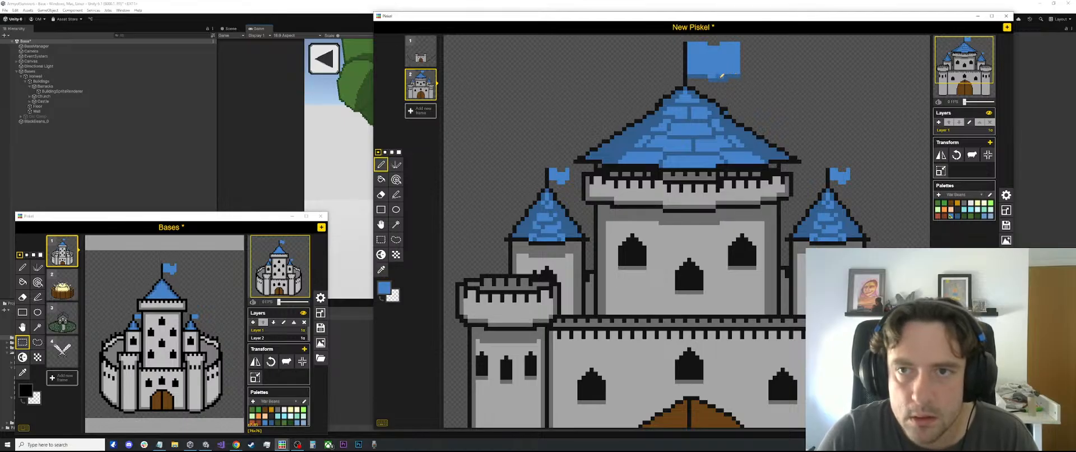
{"action": "key", "text": "alt"}
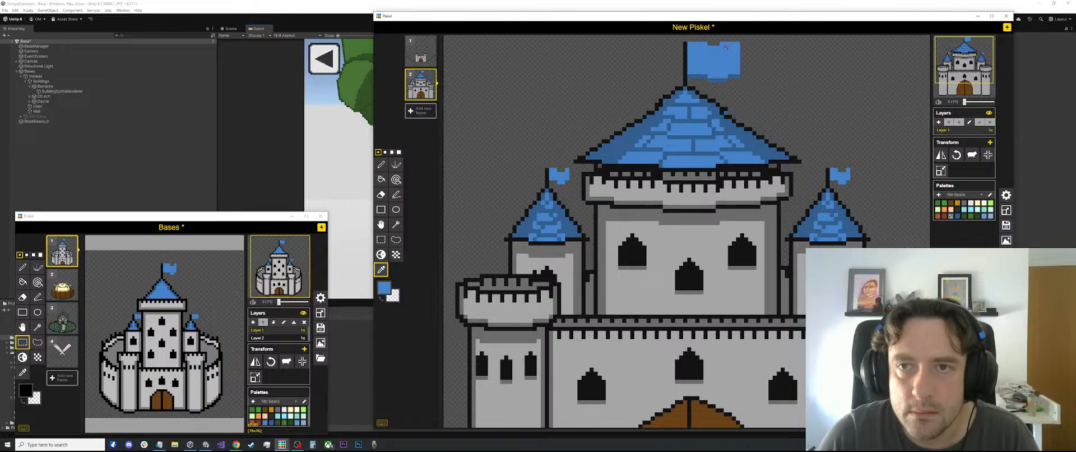
{"action": "key", "text": "e"}
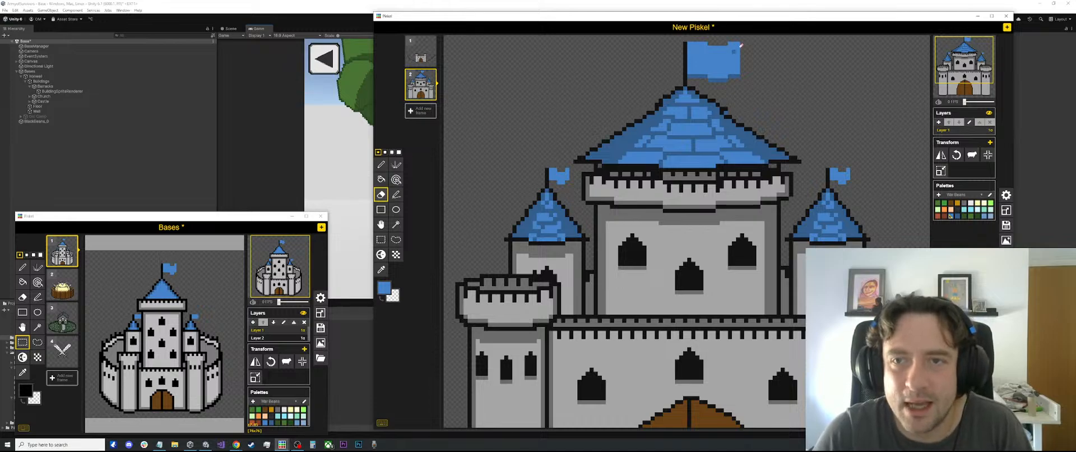
Select the outer end of the central tower's flag and shift it away from the pole to lengthen the flag
{"action": "key", "text": "s"}
{"action": "left_click_drag", "start_coordinate": [754, 39], "coordinate": [734, 84]}
{"action": "key", "text": "ctrl+x"}
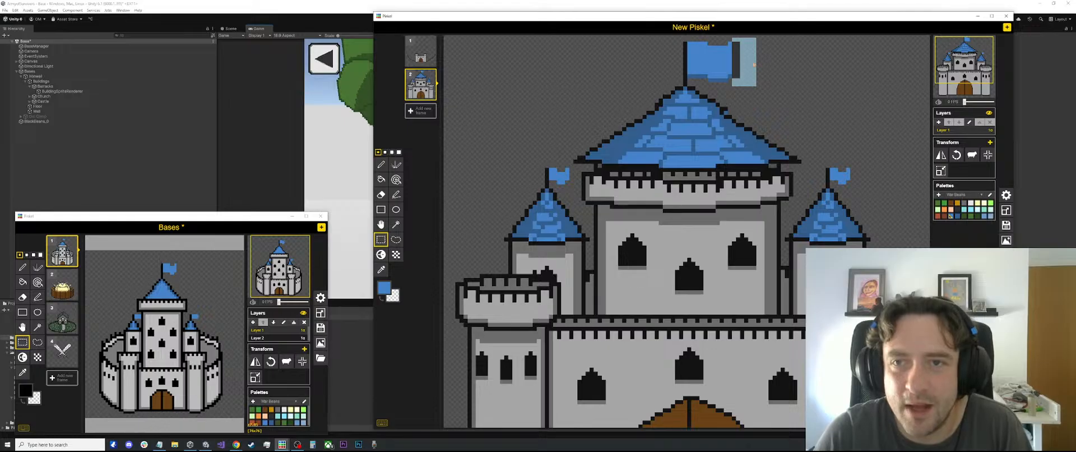
{"action": "mouse_move", "coordinate": [754, 64]}
{"action": "left_mouse_down"}
{"action": "mouse_move", "coordinate": [726, 43]}
{"action": "mouse_move", "coordinate": [747, 46]}
{"action": "left_mouse_up"}
{"action": "left_click", "coordinate": [782, 69]}
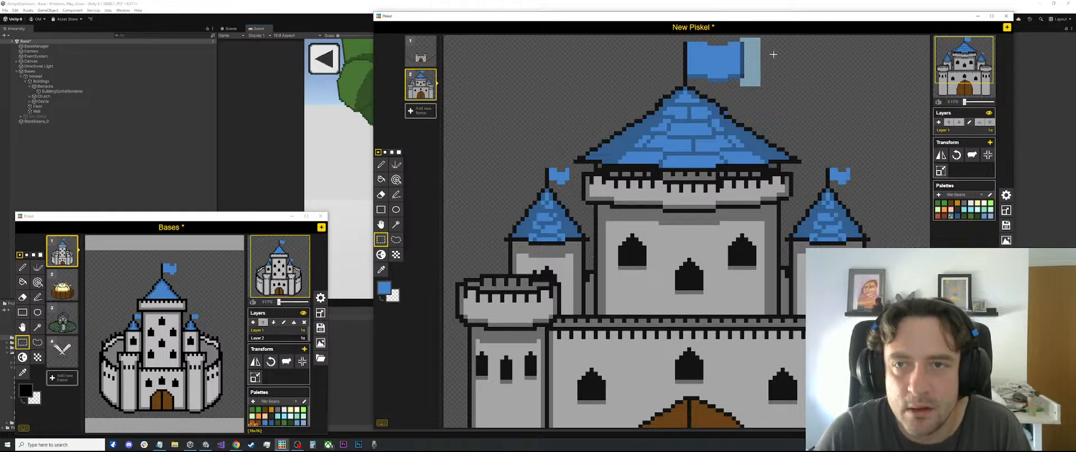
{"action": "left_click", "coordinate": [787, 63]}
Examine the whole castle's silhouette, proportions and symmetry at different sizes
{"action": "scroll", "coordinate": [777, 94], "scroll_direction": "down", "scroll_amount": 1}
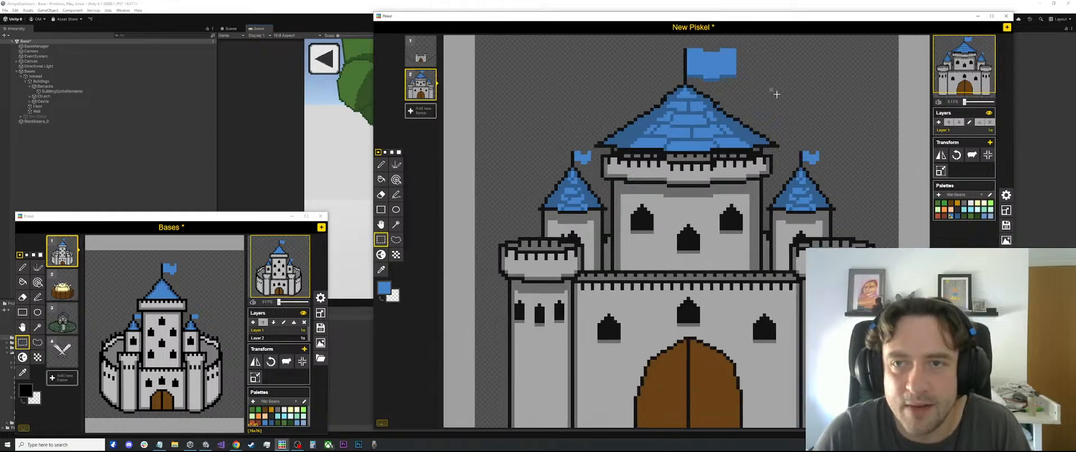
{"action": "scroll", "coordinate": [776, 94], "scroll_direction": "down", "scroll_amount": 2}
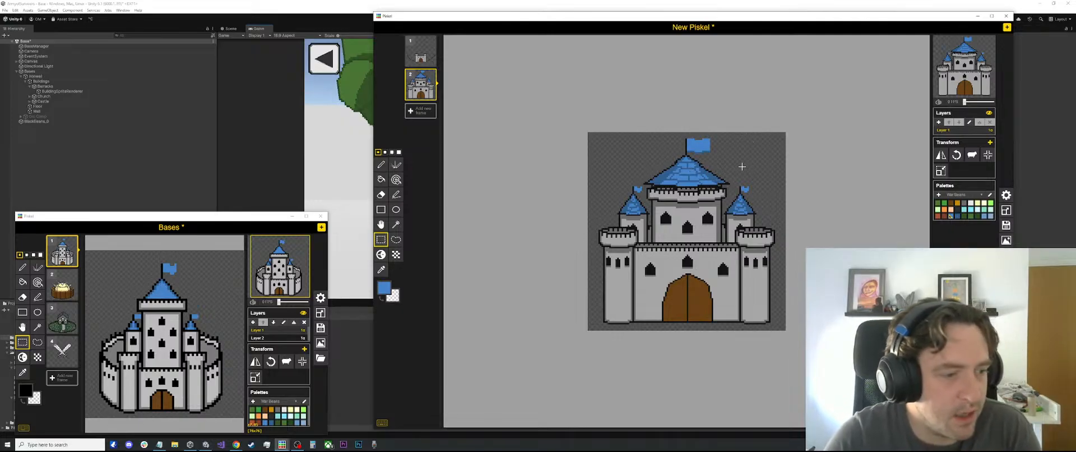
{"action": "scroll", "coordinate": [728, 196], "scroll_direction": "up", "scroll_amount": 1}
{"action": "scroll", "coordinate": [723, 203], "scroll_direction": "down", "scroll_amount": 2}
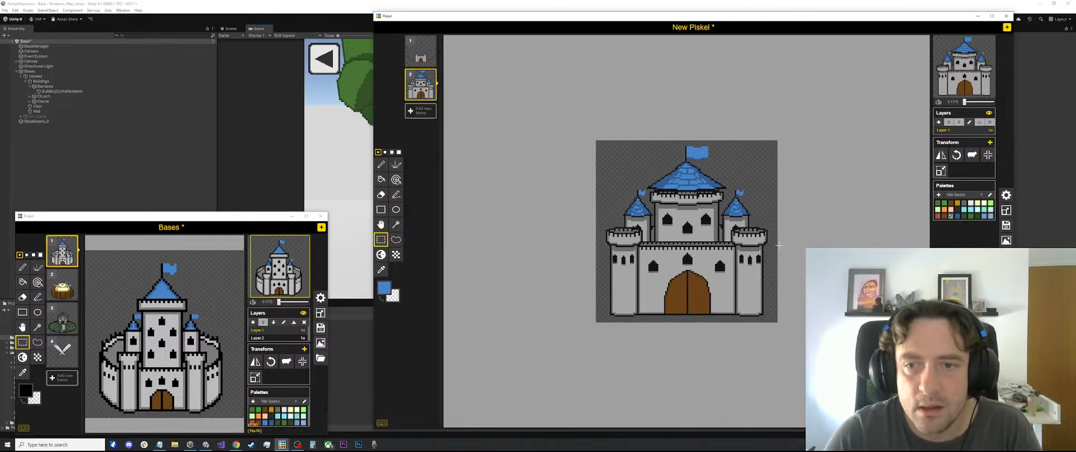
{"action": "scroll", "coordinate": [742, 206], "scroll_direction": "up", "scroll_amount": 5}
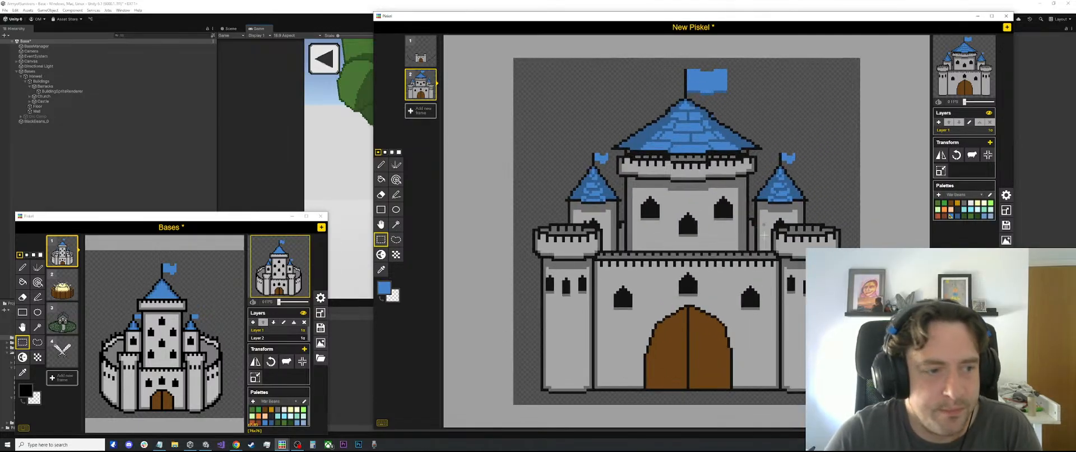
{"action": "scroll", "coordinate": [763, 234], "scroll_direction": "down", "scroll_amount": 4}
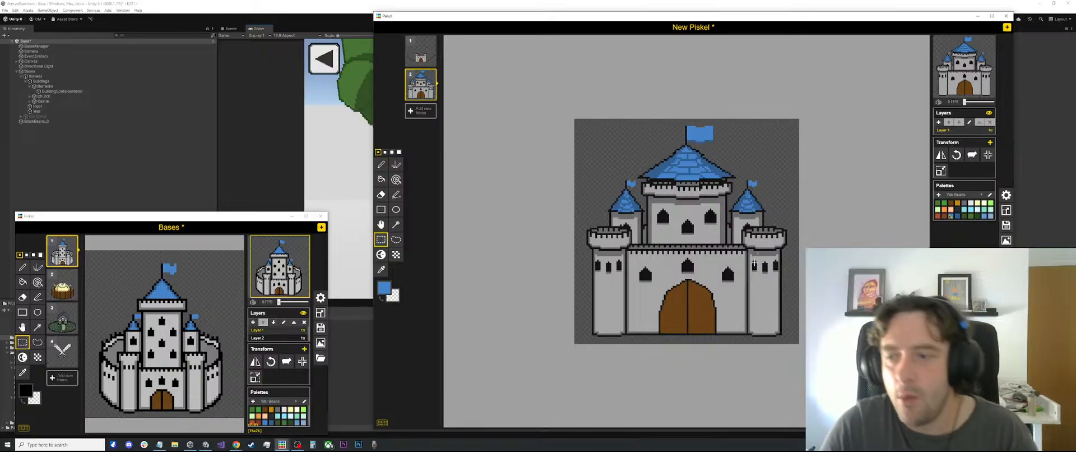
{"action": "scroll", "coordinate": [676, 231], "scroll_direction": "up", "scroll_amount": 1}
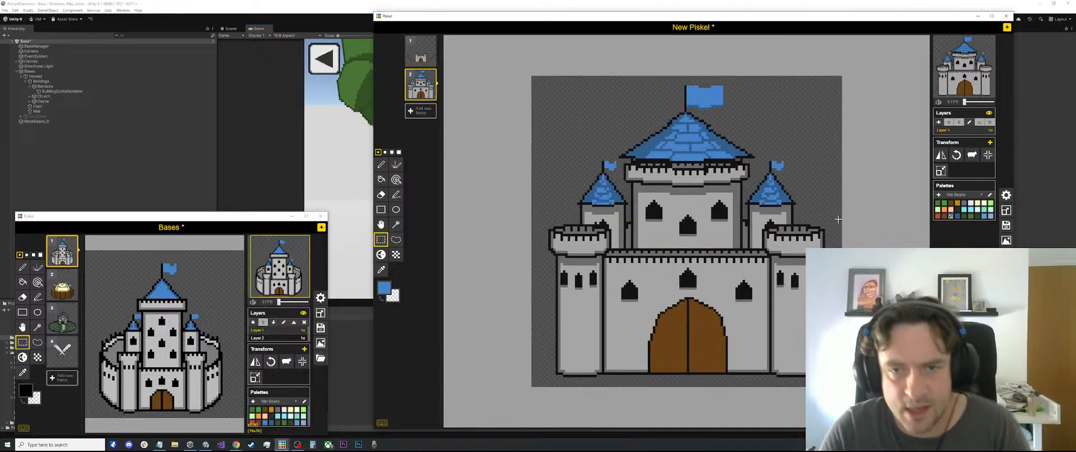
{"action": "scroll", "coordinate": [675, 151], "scroll_direction": "down", "scroll_amount": 2}
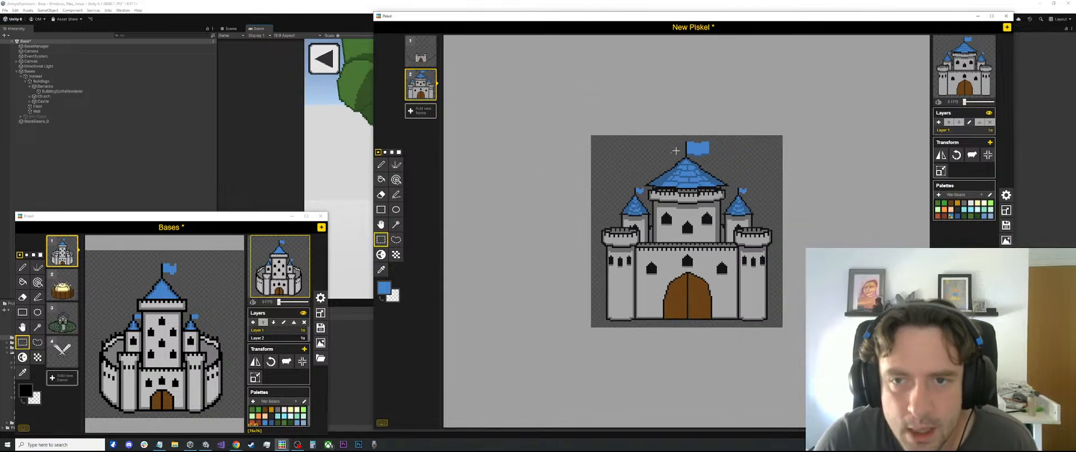
Clean up the stray black pixels beside the left turret's window with sampled light grey
{"action": "scroll", "coordinate": [687, 227], "scroll_direction": "up", "scroll_amount": 5}
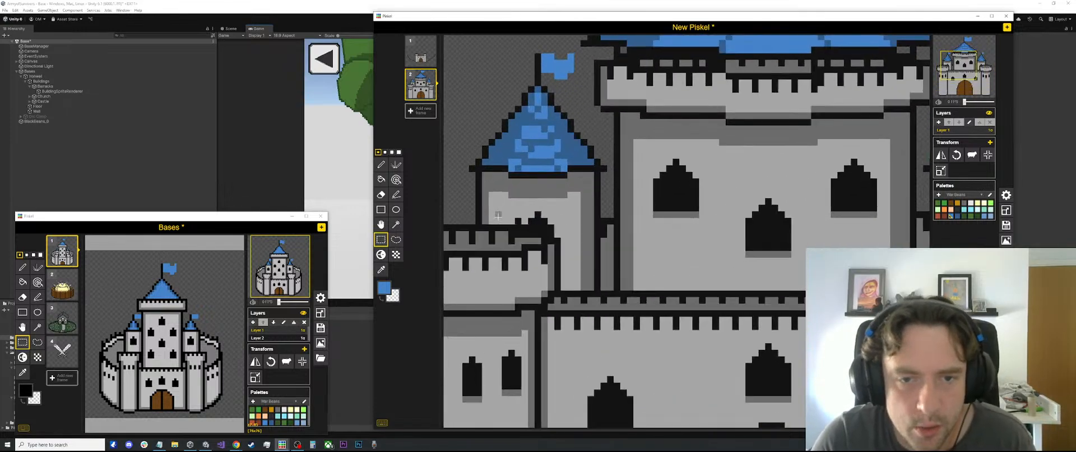
{"action": "scroll", "coordinate": [498, 215], "scroll_direction": "up", "scroll_amount": 1}
{"action": "key", "text": "o"}
{"action": "left_click", "coordinate": [518, 209]}
{"action": "key", "text": "p"}
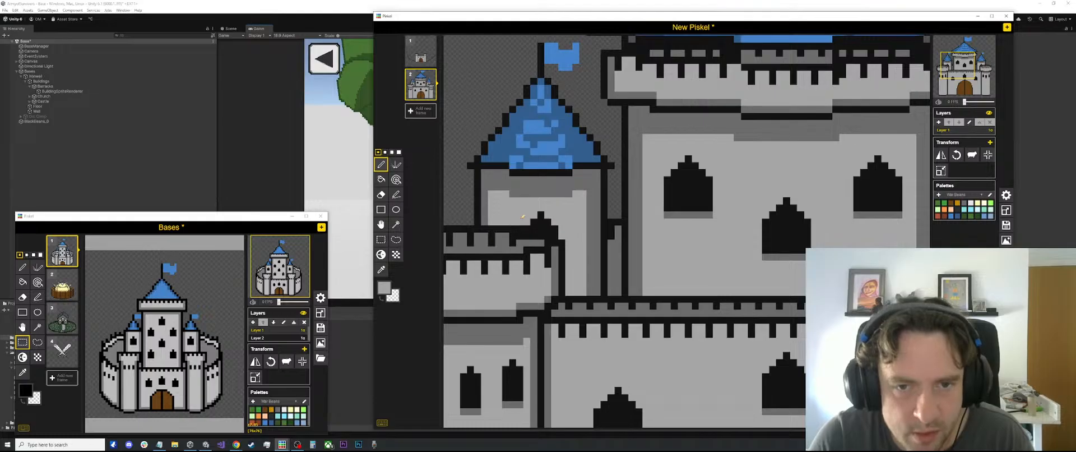
{"action": "scroll", "coordinate": [547, 207], "scroll_direction": "down", "scroll_amount": 4}
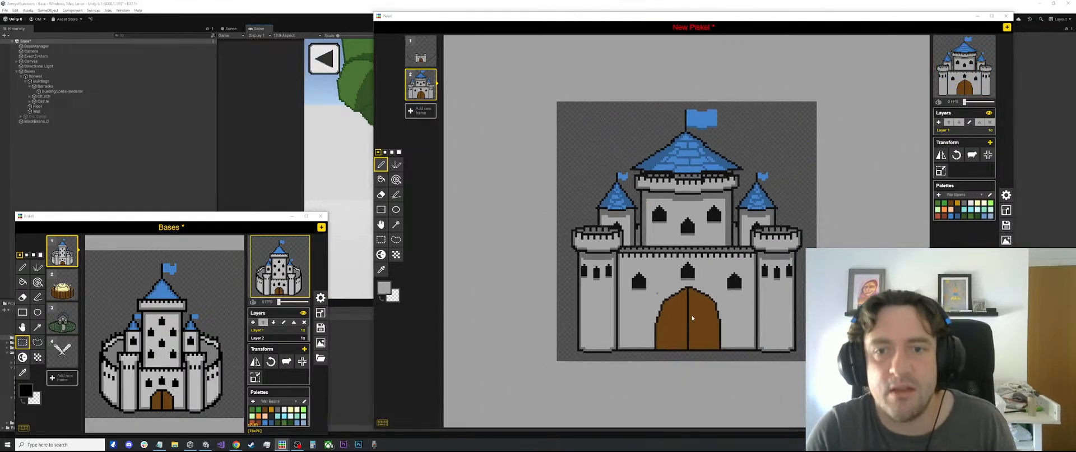
{"action": "key", "text": "ctrl+s"}
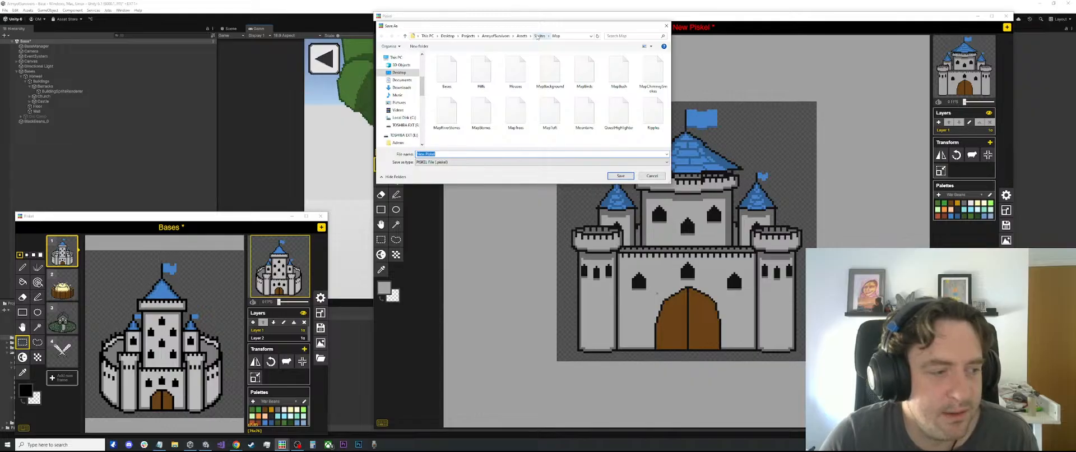
{"action": "left_click", "coordinate": [394, 72]}
{"action": "scroll", "coordinate": [401, 106], "scroll_direction": "down", "scroll_amount": 1}
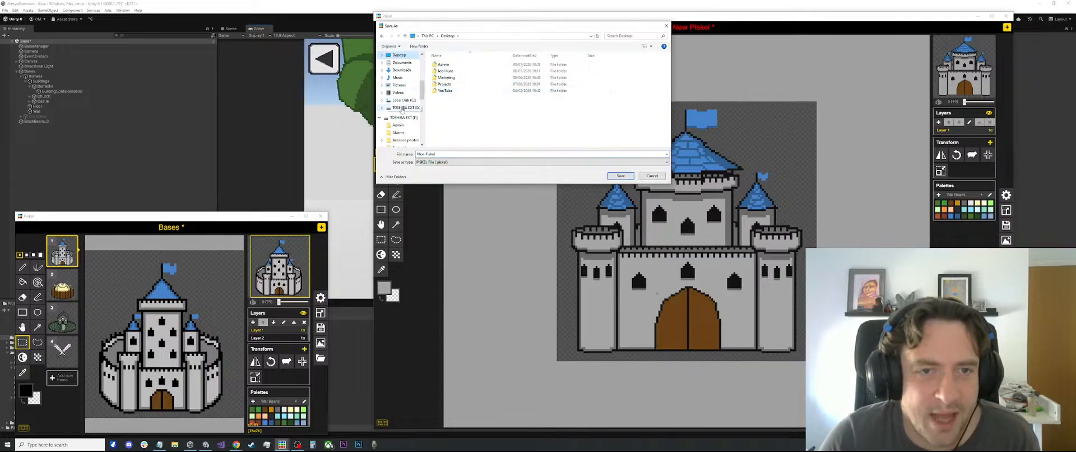
{"action": "scroll", "coordinate": [409, 96], "scroll_direction": "up", "scroll_amount": 2}
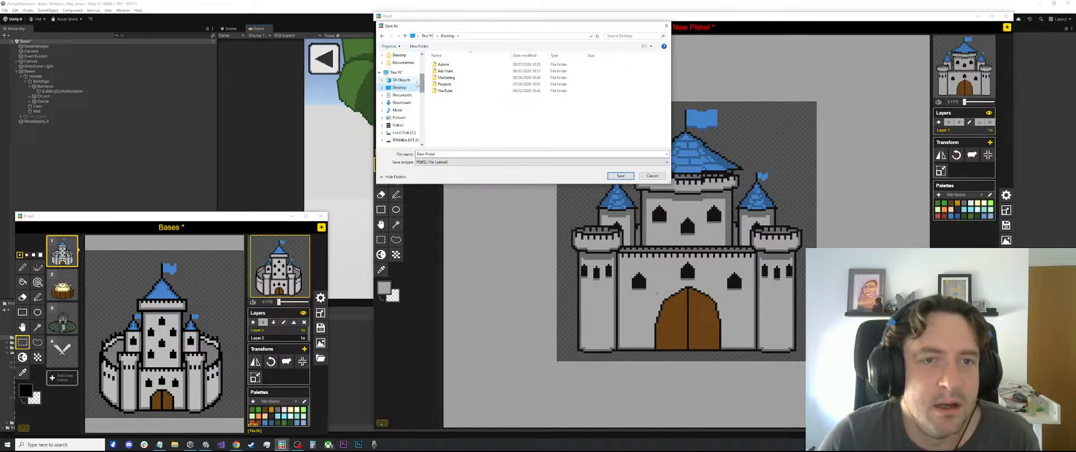
{"action": "scroll", "coordinate": [409, 84], "scroll_direction": "up", "scroll_amount": 3}
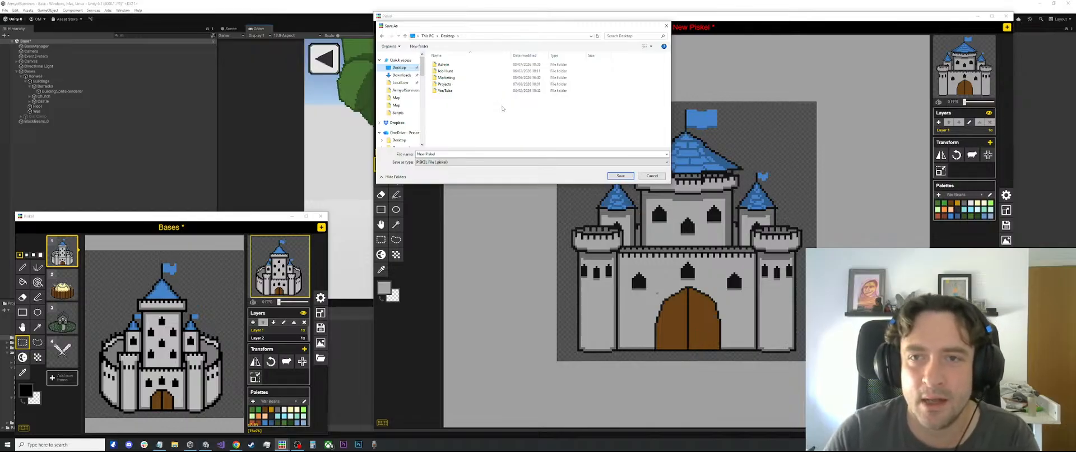
{"action": "left_click", "coordinate": [652, 176]}
Touch up the central tower's roof tiles with light blue sampled from the right turret's flag
{"action": "scroll", "coordinate": [702, 172], "scroll_direction": "up", "scroll_amount": 4}
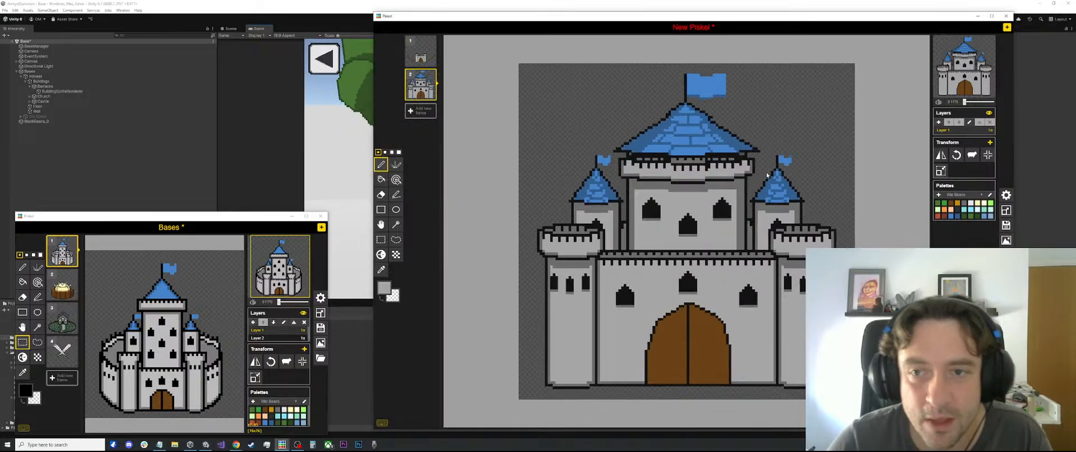
{"action": "key", "text": "o"}
{"action": "left_click", "coordinate": [834, 140], "text": "alt"}
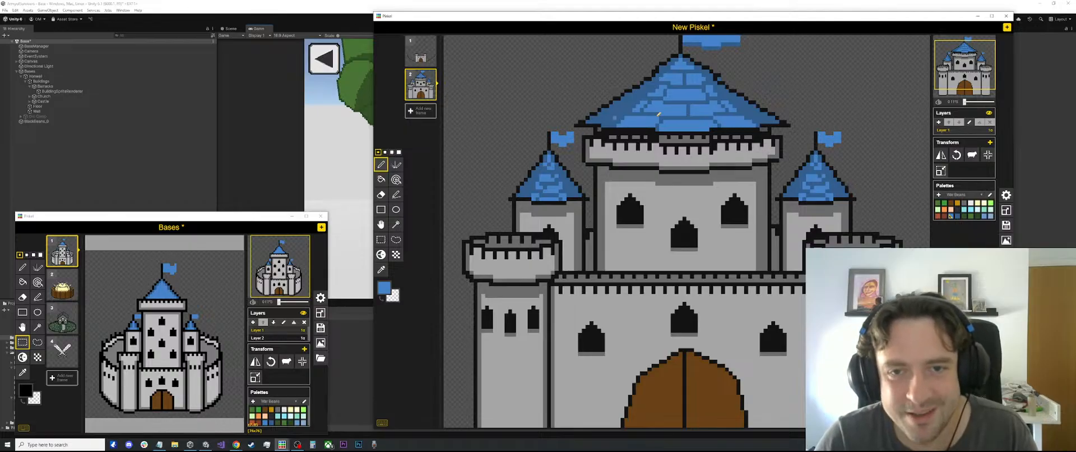
{"action": "scroll", "coordinate": [659, 114], "scroll_direction": "down", "scroll_amount": 2}
Start saving the castle file and create and open a new Bases folder inside the project's Sprites folder
{"action": "key", "text": "ctrl+s"}
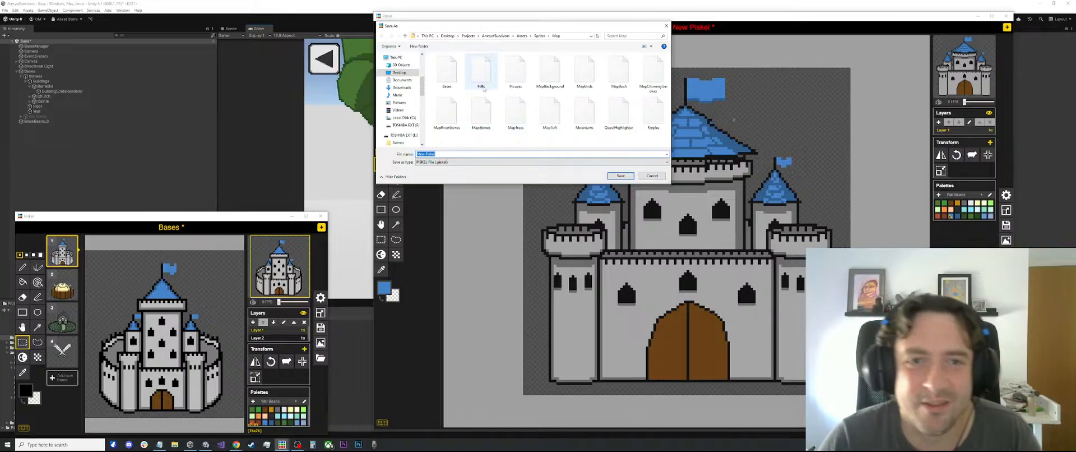
{"action": "left_click", "coordinate": [540, 37]}
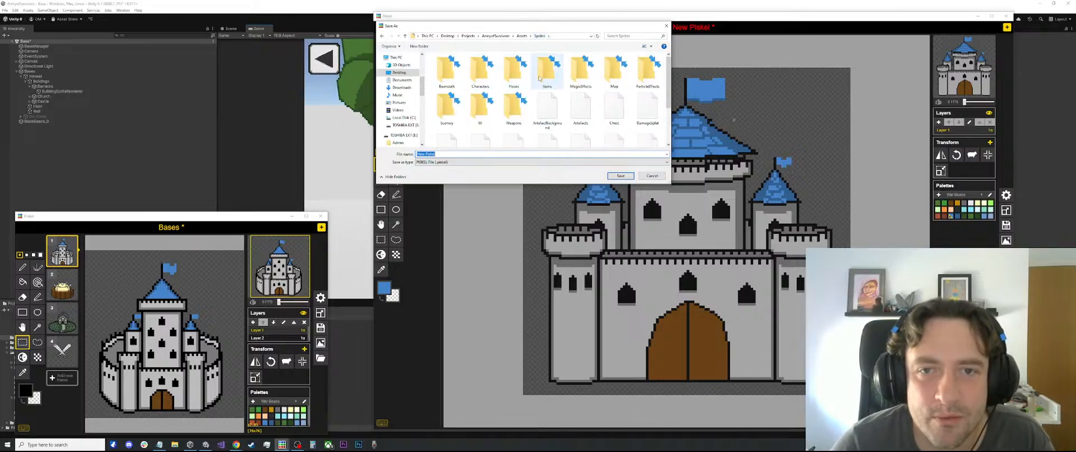
{"action": "right_click", "coordinate": [596, 129]}
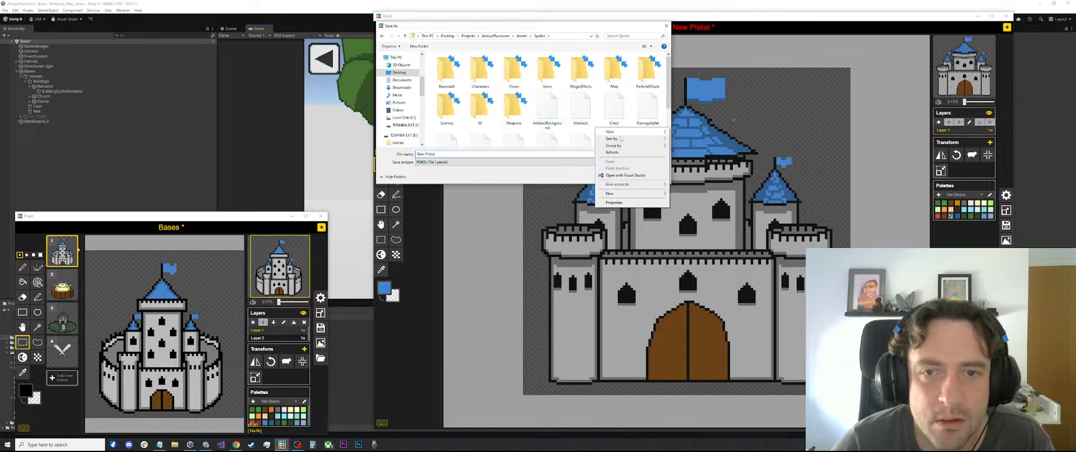
{"action": "mouse_move", "coordinate": [644, 193]}
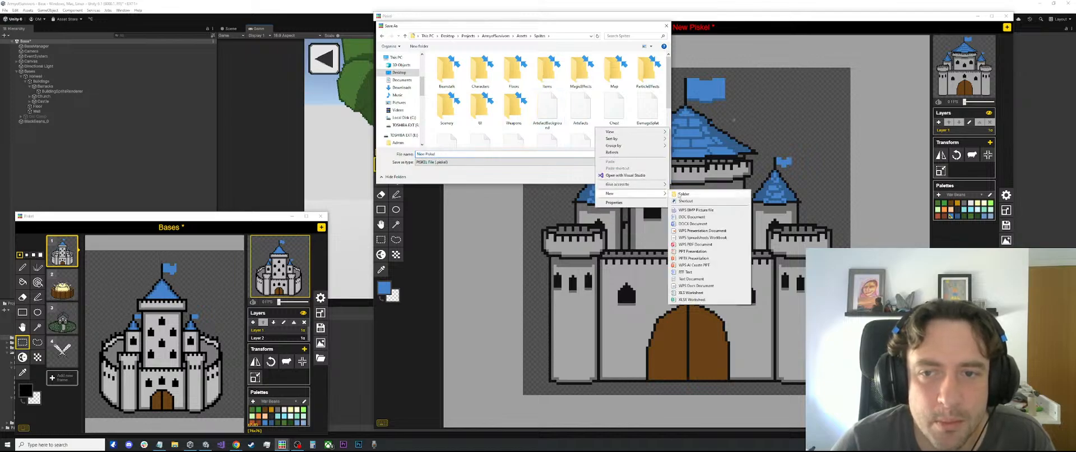
{"action": "left_click", "coordinate": [680, 194]}
{"action": "type", "text": "Bases"}
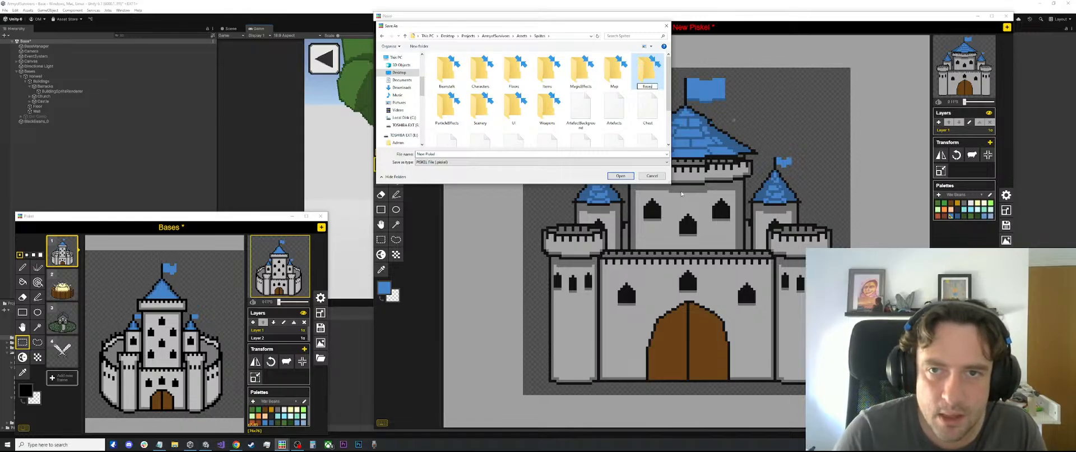
{"action": "key", "text": "Return"}
{"action": "double_click", "coordinate": [451, 80]}
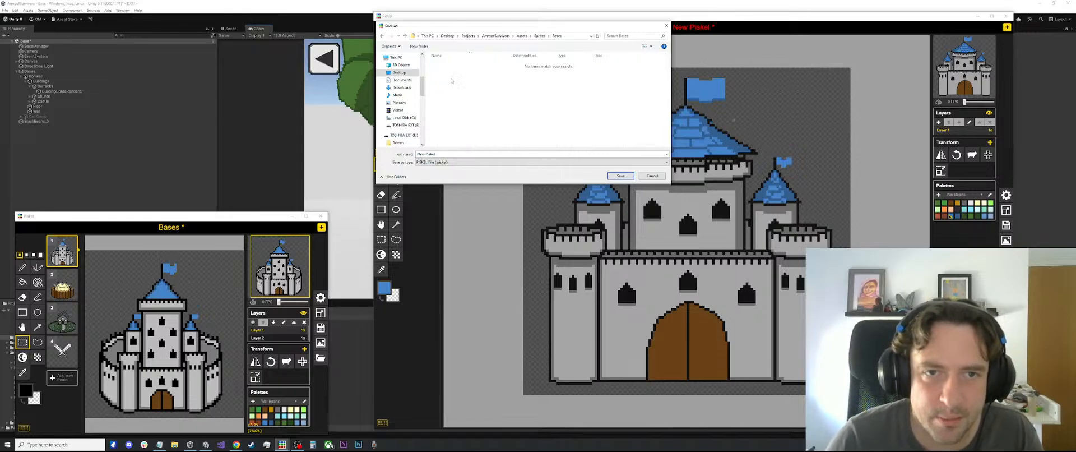
Save the Piskel file as IronwellBuildings in the Bases folder
{"action": "left_click", "coordinate": [457, 154]}
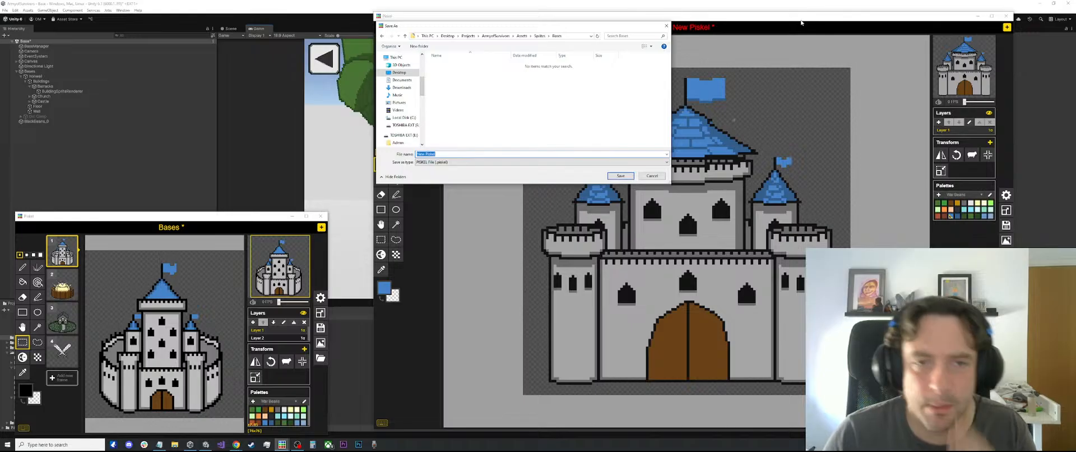
{"action": "type", "text": "Human"}
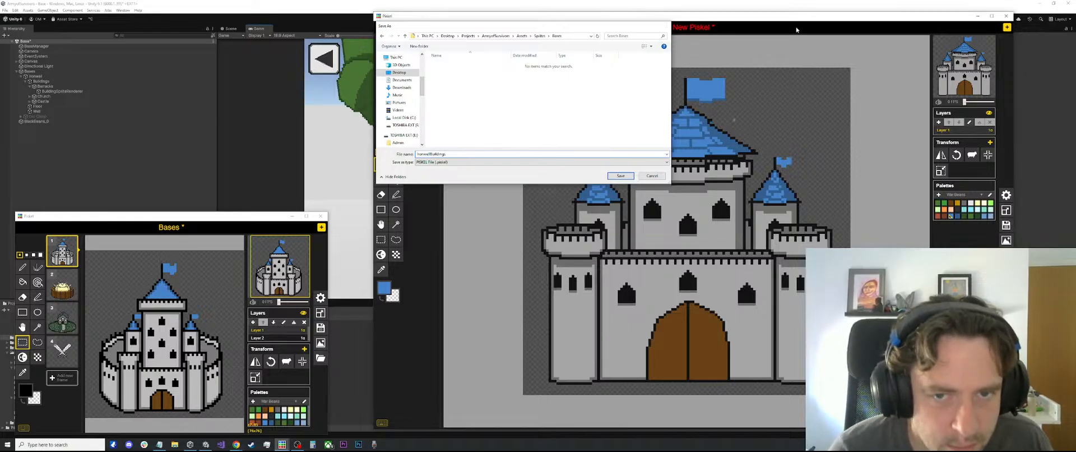
{"action": "key", "text": "Return"}
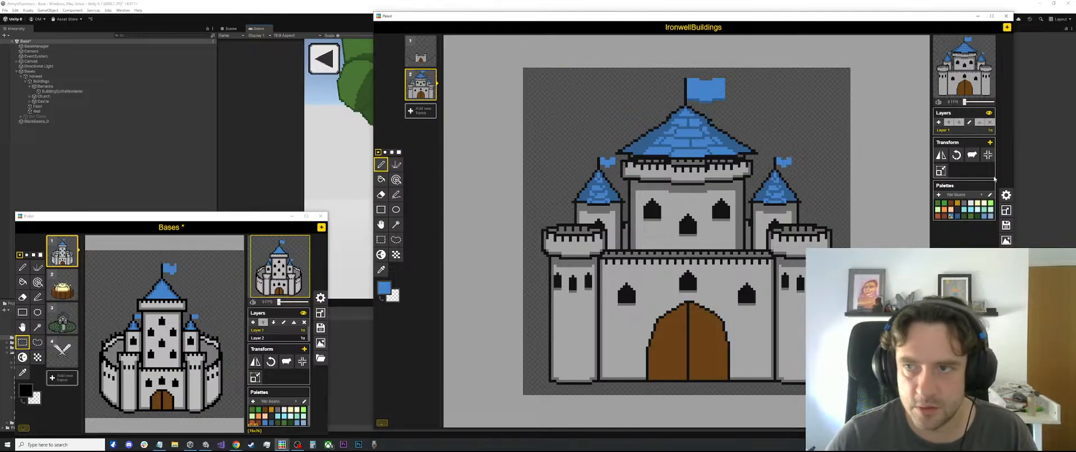
Delete the first frame with the small gatehouse and export the castle as the PNG IronwellBuildings into the Sprites/Bases folder
{"action": "left_click", "coordinate": [429, 53]}
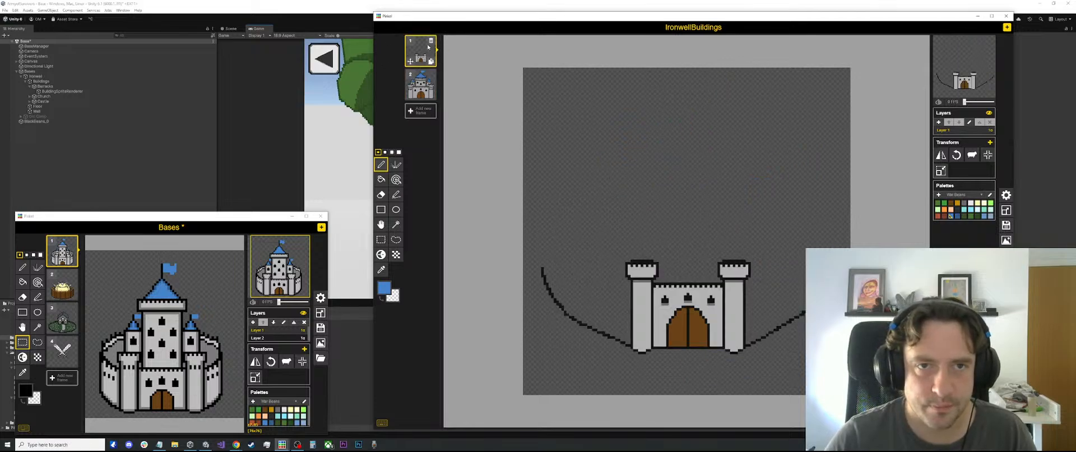
{"action": "left_click", "coordinate": [432, 40]}
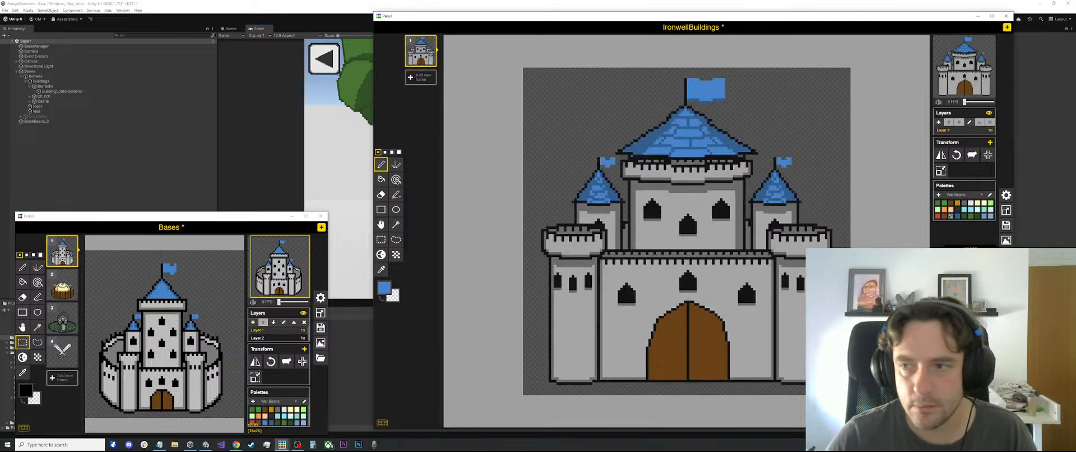
{"action": "left_click", "coordinate": [1006, 241]}
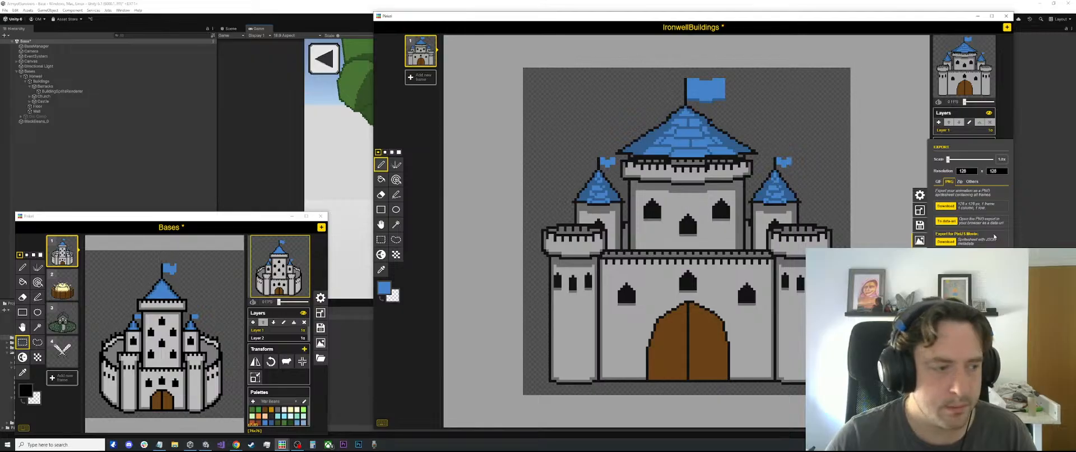
{"action": "left_click", "coordinate": [946, 206]}
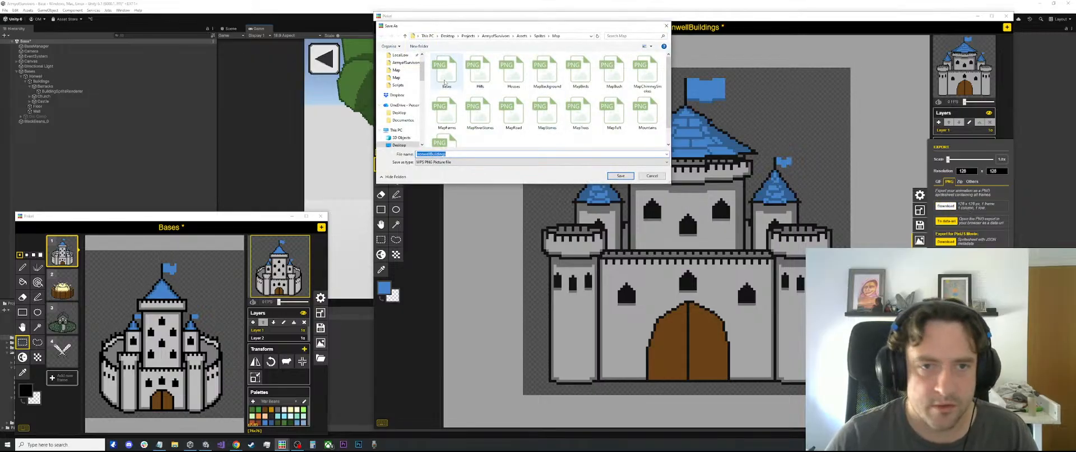
{"action": "left_click", "coordinate": [541, 36]}
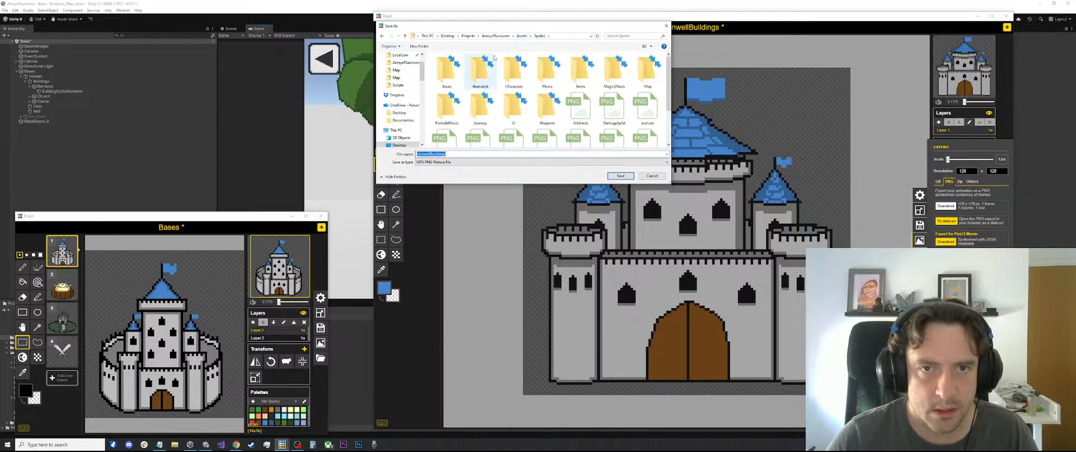
{"action": "double_click", "coordinate": [452, 72]}
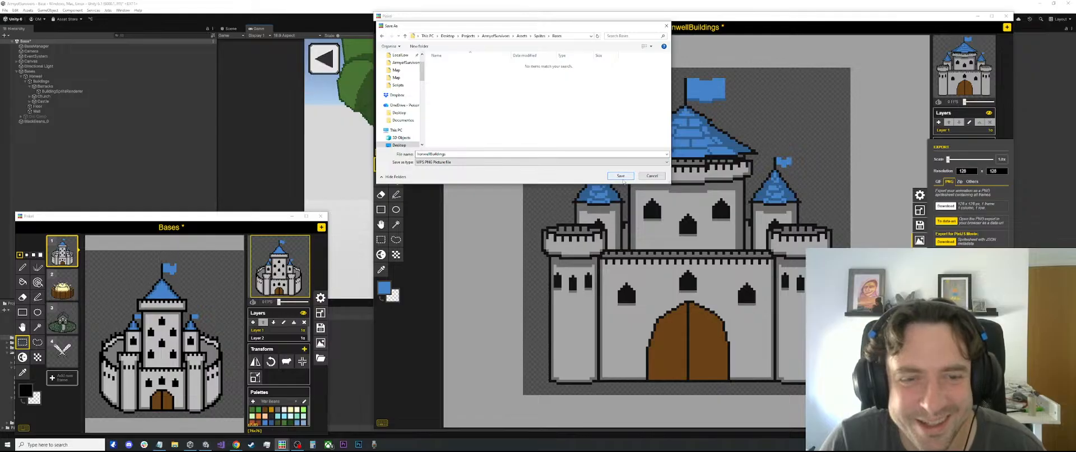
{"action": "left_click", "coordinate": [463, 153]}
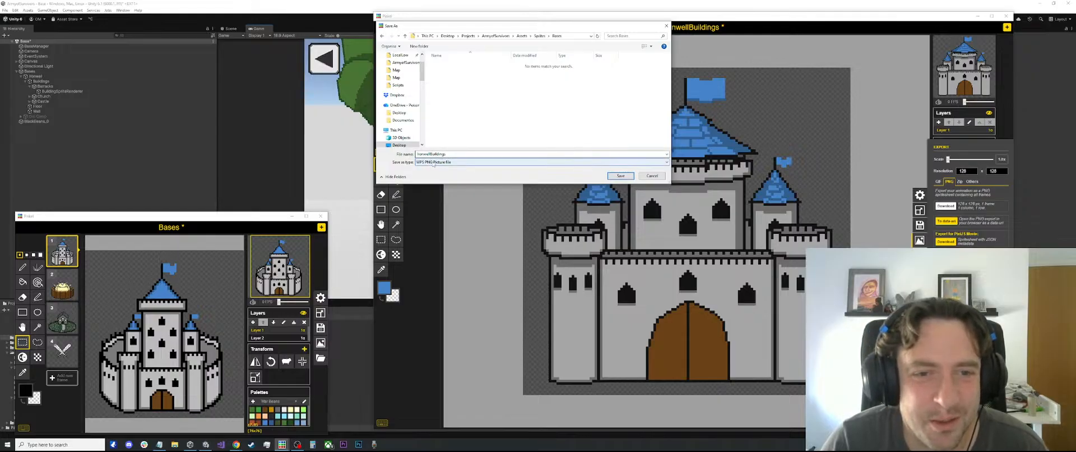
{"action": "left_click", "coordinate": [432, 164]}
{"action": "left_click", "coordinate": [412, 169]}
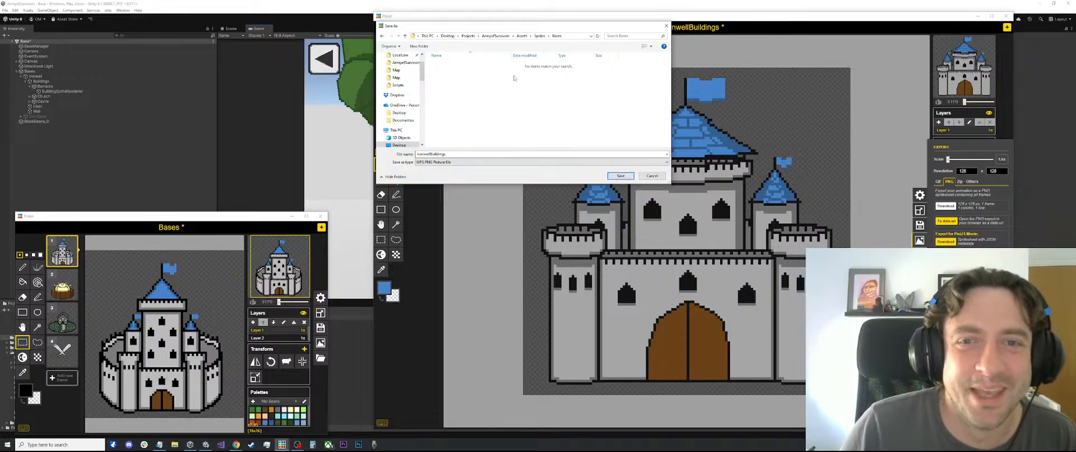
{"action": "left_click", "coordinate": [620, 176]}
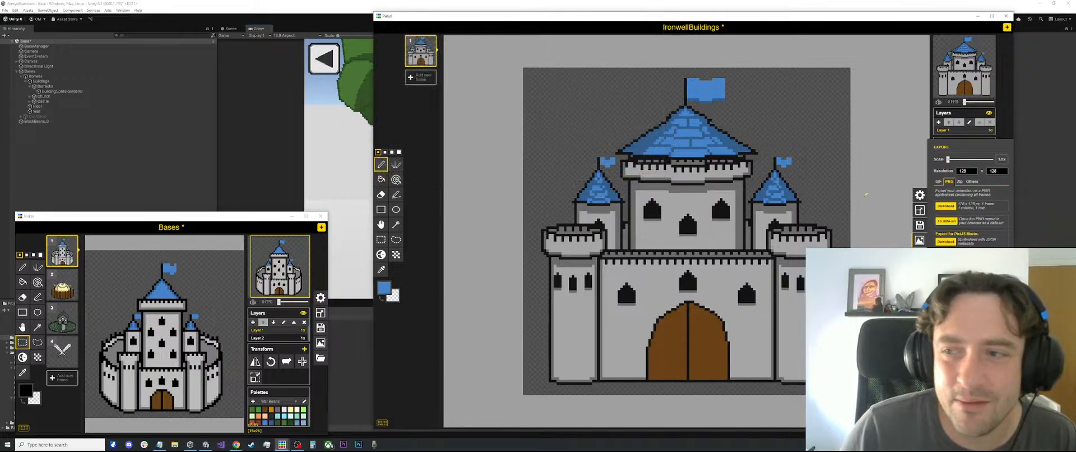
{"action": "left_click", "coordinate": [920, 240]}
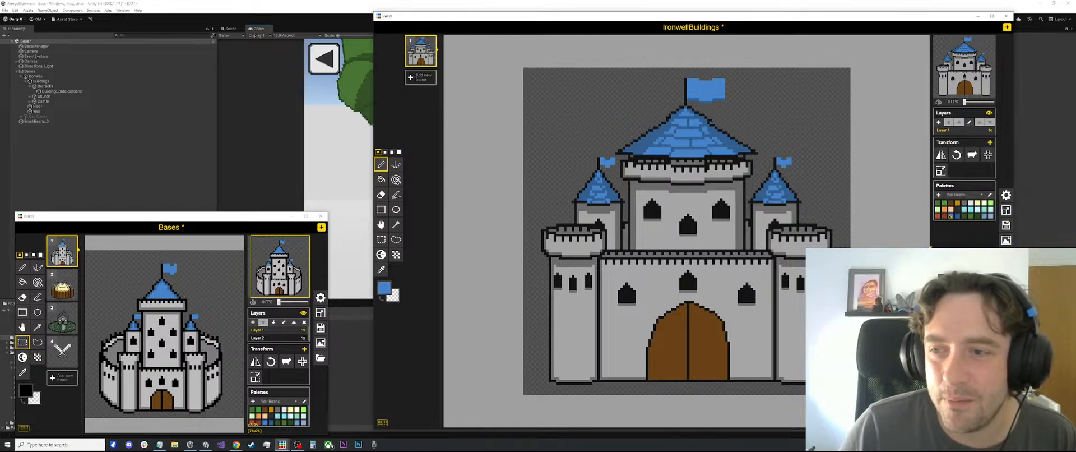
{"action": "left_click", "coordinate": [1011, 244]}
{"action": "left_click", "coordinate": [945, 205]}
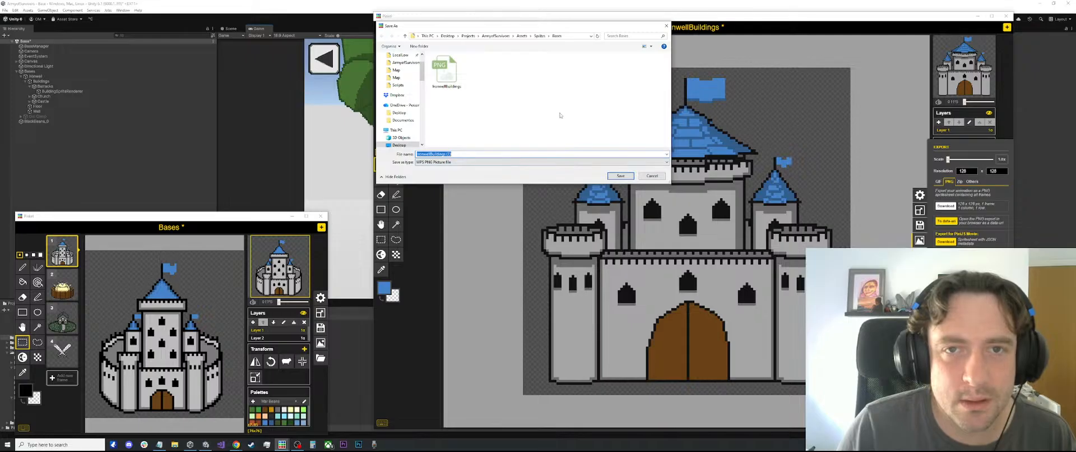
{"action": "left_click", "coordinate": [650, 175]}
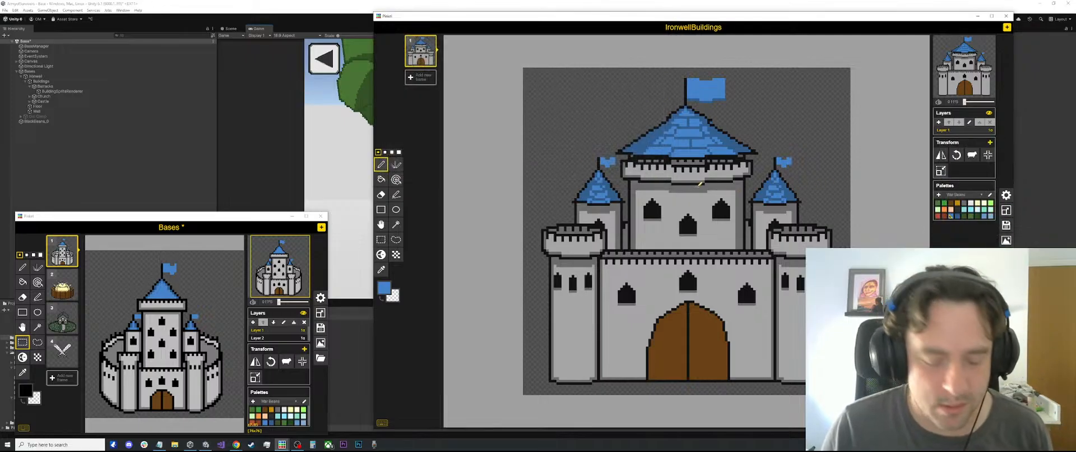
Save the IronwellBuildings Piskel file with only the castle frame
{"action": "key", "text": "ctrl+s"}
{"action": "left_click", "coordinate": [651, 175]}
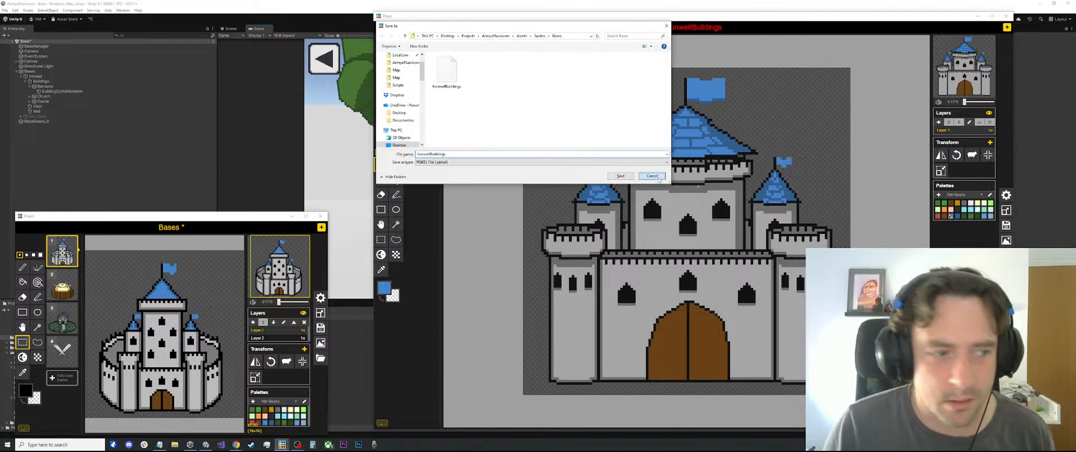
Switch to the Unity editor and open the Sprites folder in the project assets
{"action": "left_click", "coordinate": [241, 164]}
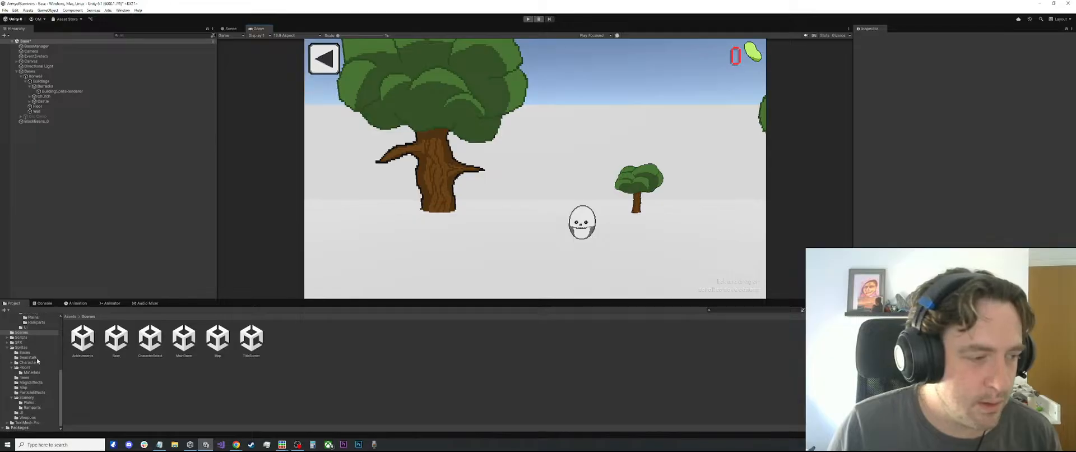
{"action": "left_click", "coordinate": [35, 373]}
{"action": "scroll", "coordinate": [31, 357], "scroll_direction": "up", "scroll_amount": 10}
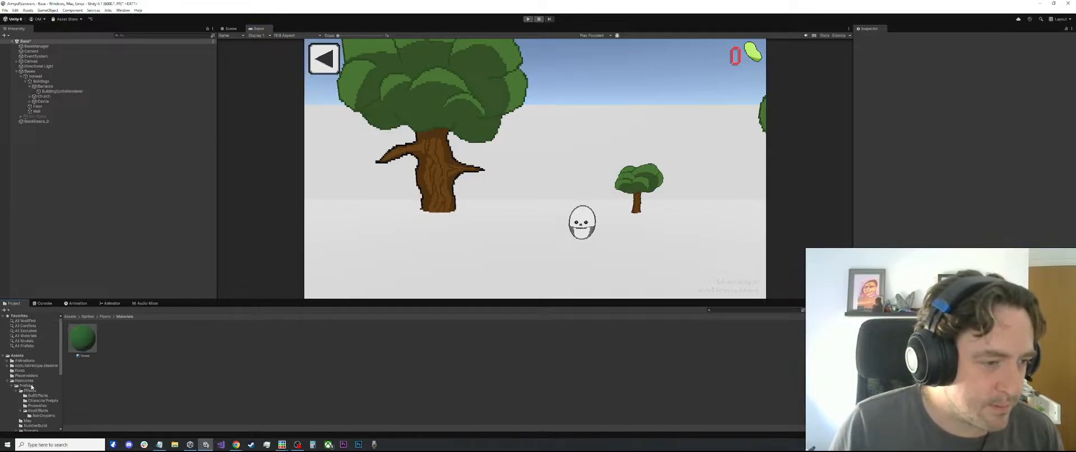
{"action": "left_click", "coordinate": [31, 386]}
{"action": "left_click", "coordinate": [30, 391]}
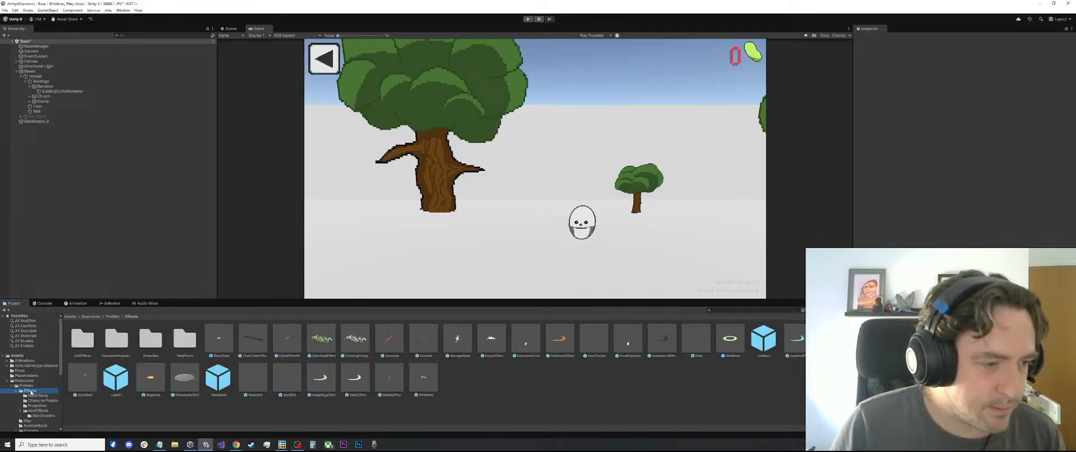
{"action": "scroll", "coordinate": [40, 392], "scroll_direction": "down", "scroll_amount": 5}
{"action": "left_click", "coordinate": [21, 343]}
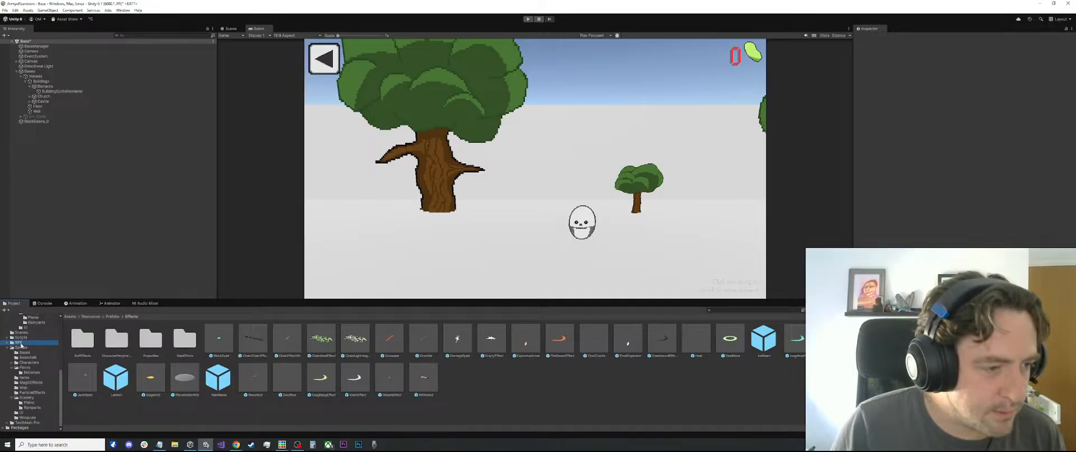
{"action": "left_click", "coordinate": [21, 347]}
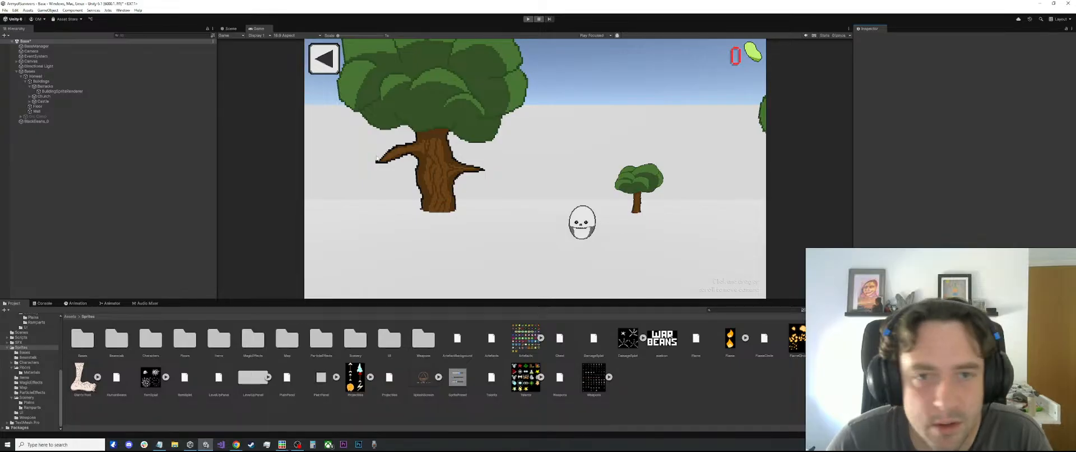
Expand the Castle object under Buildings and select its BuildingSpriteRenderer
{"action": "left_click", "coordinate": [37, 111]}
{"action": "left_click", "coordinate": [41, 86]}
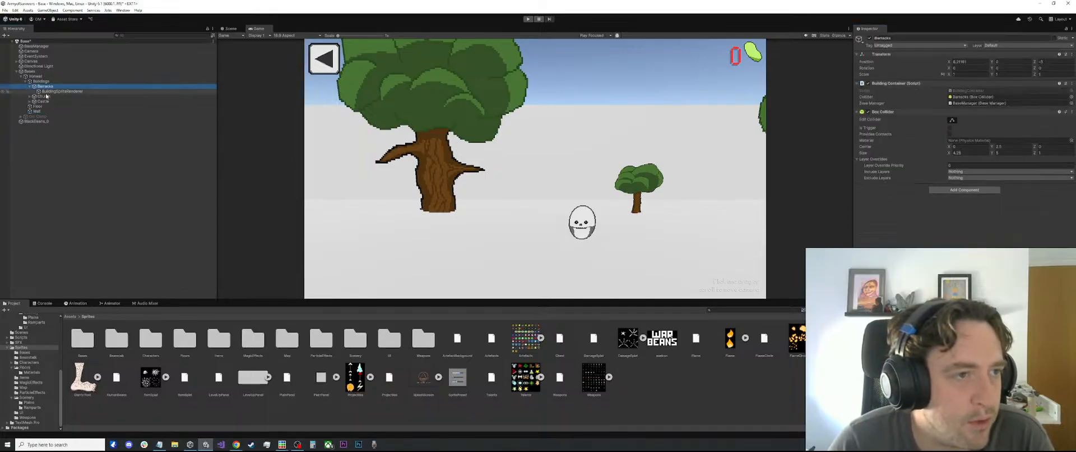
{"action": "left_click", "coordinate": [33, 101]}
{"action": "left_click", "coordinate": [30, 101]}
{"action": "left_click", "coordinate": [56, 106]}
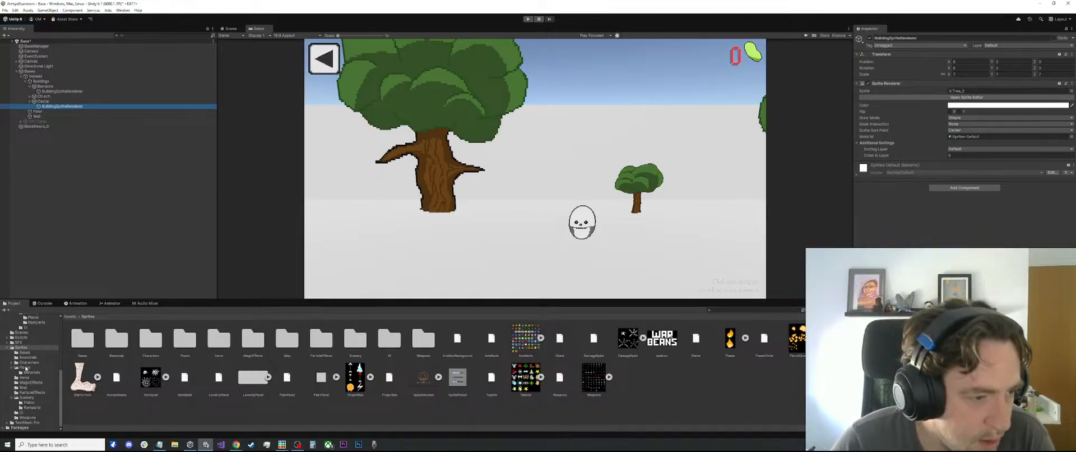
Select the IronwellBuildings texture in the Bases folder and apply the saved sprite preset to its import settings
{"action": "left_click", "coordinate": [24, 352]}
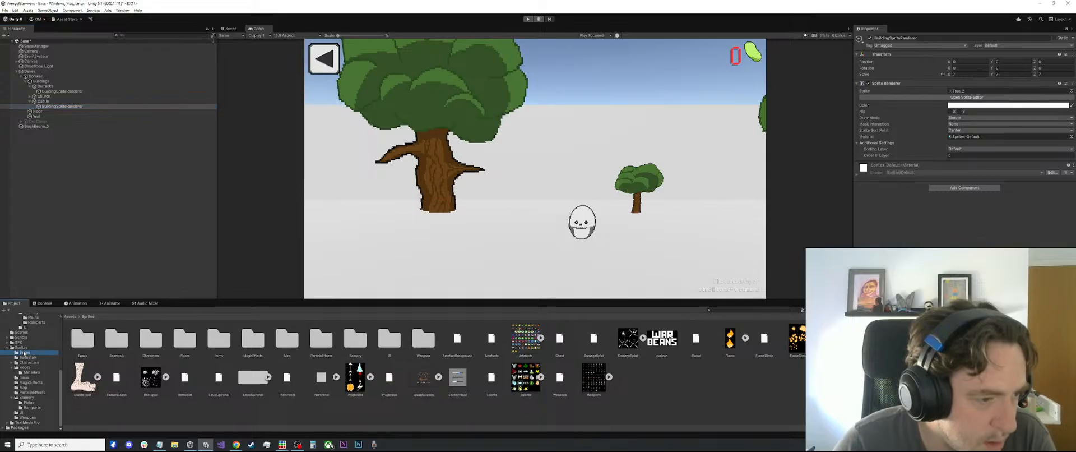
{"action": "left_click", "coordinate": [116, 342]}
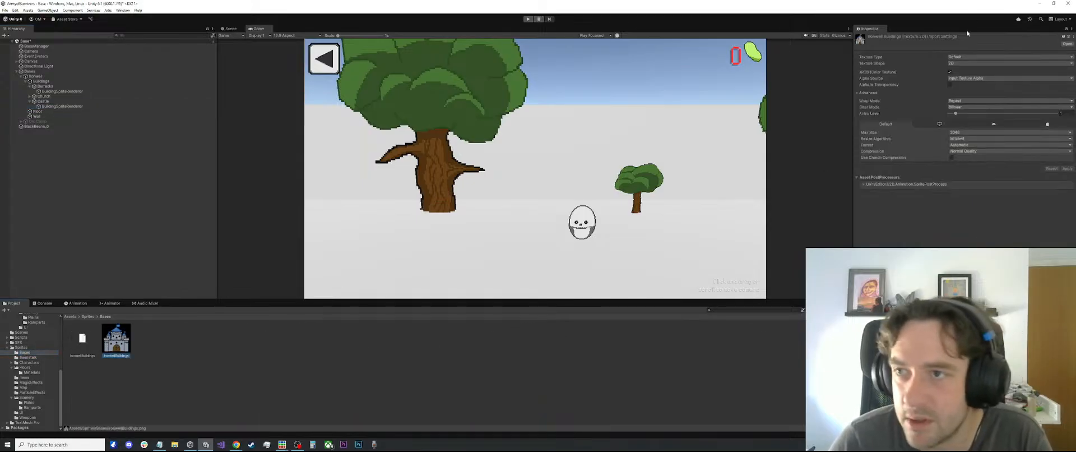
{"action": "left_click", "coordinate": [1069, 37]}
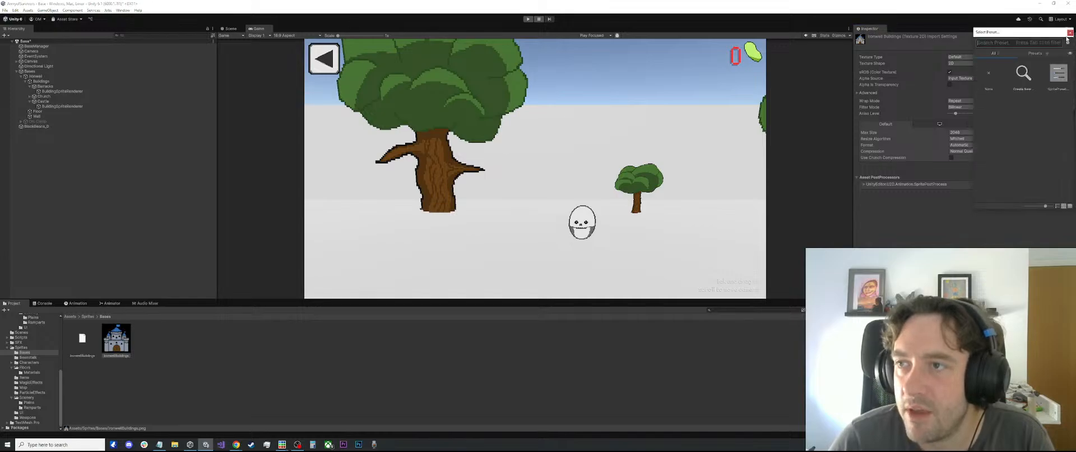
{"action": "double_click", "coordinate": [1058, 74]}
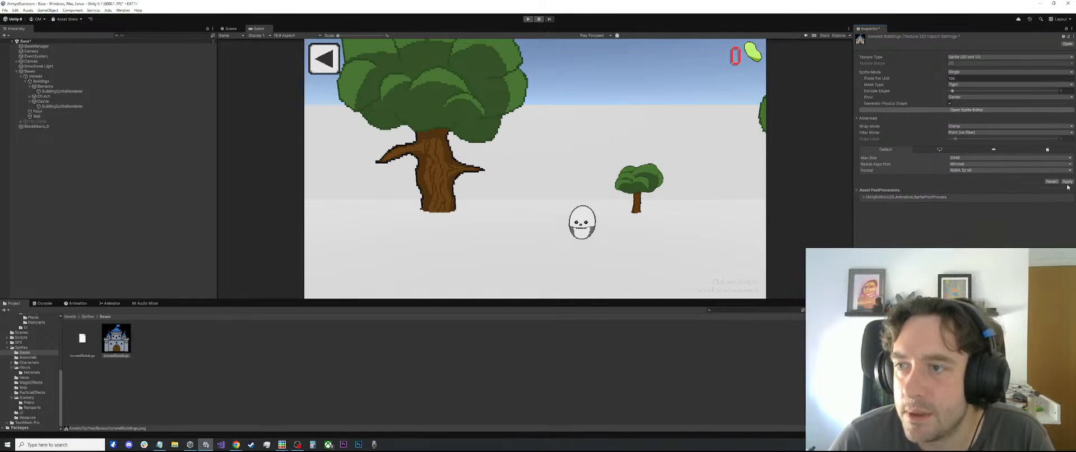
{"action": "left_click", "coordinate": [1067, 181]}
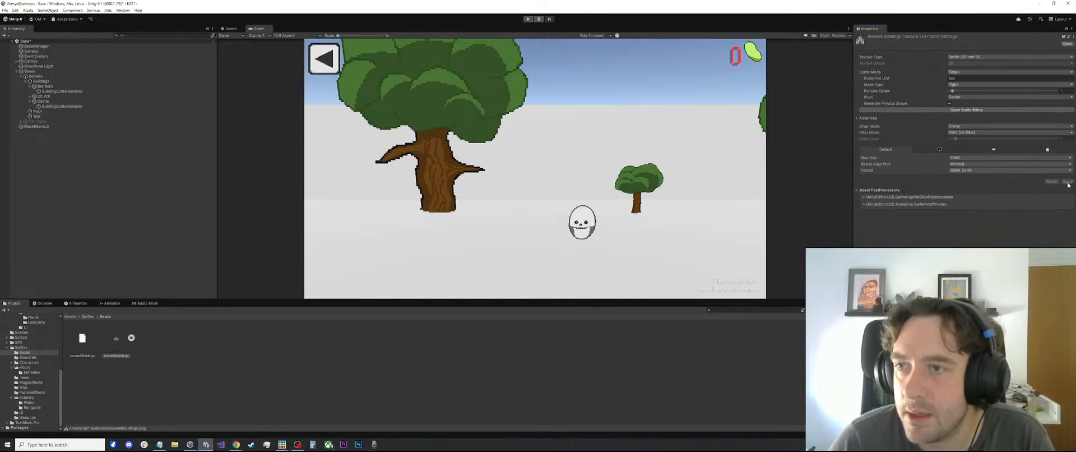
Set the IronwellBuildings sprite's pivot to Bottom in the Sprite Editor, apply the change and close the editor
{"action": "left_click", "coordinate": [966, 110]}
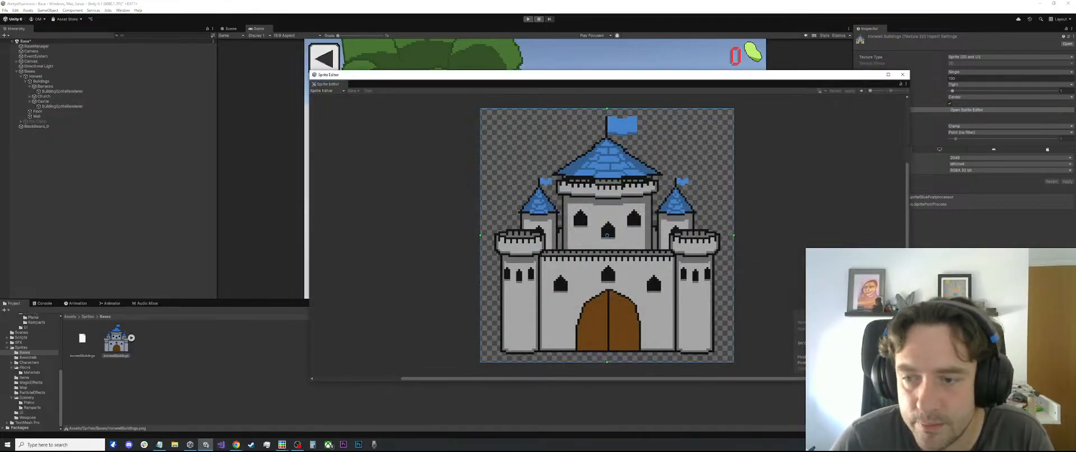
{"action": "left_click", "coordinate": [857, 408]}
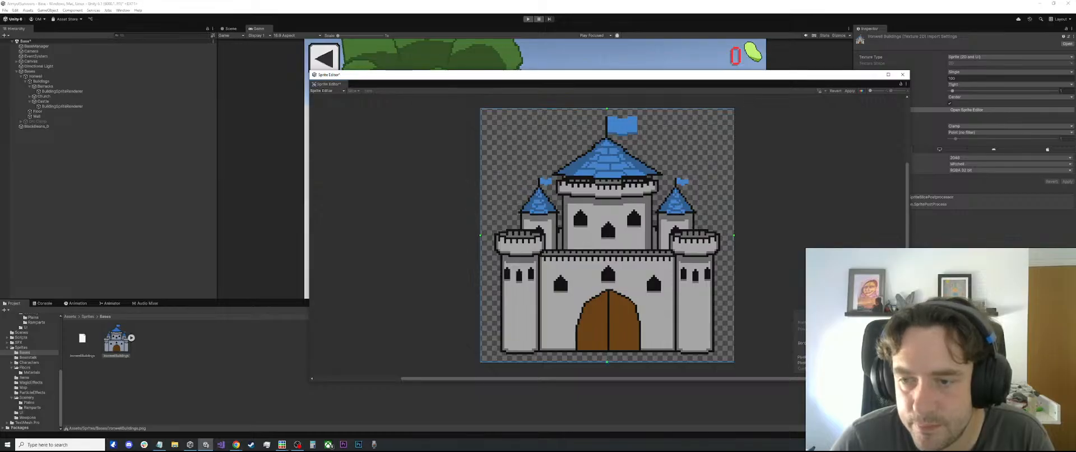
{"action": "left_click", "coordinate": [850, 91]}
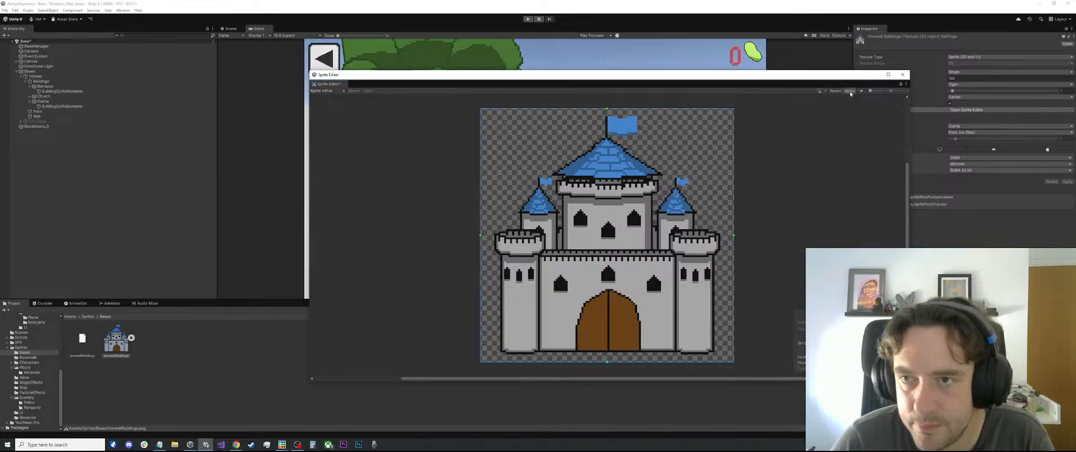
{"action": "left_click", "coordinate": [902, 74]}
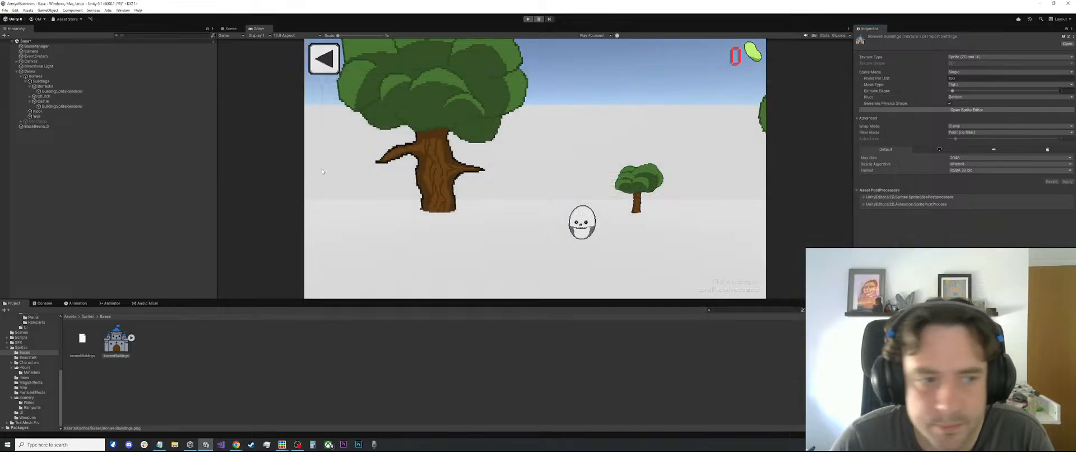
Assign the IronwellBuildings sprite to the Castle's BuildingSpriteRenderer and check the castle in the Scene view
{"action": "left_click", "coordinate": [56, 106]}
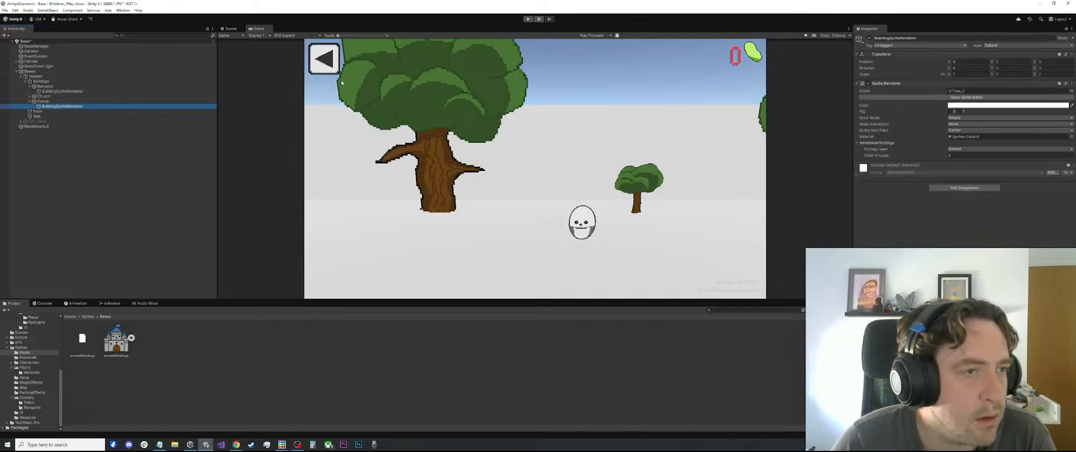
{"action": "left_click", "coordinate": [1070, 91]}
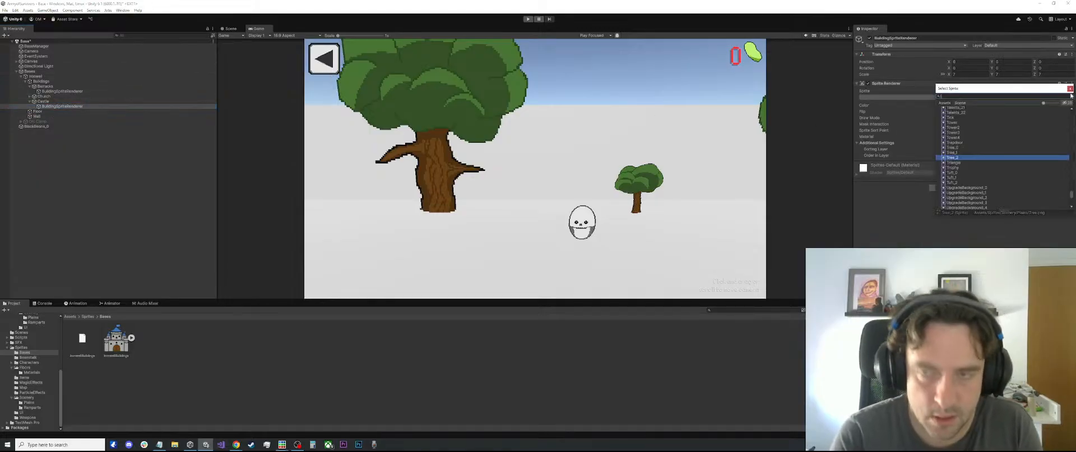
{"action": "double_click", "coordinate": [965, 114]}
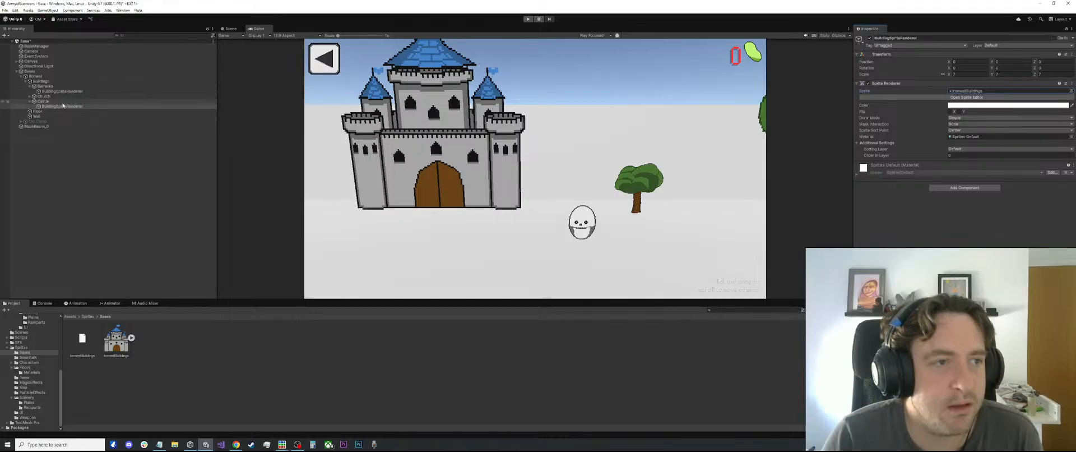
{"action": "left_click", "coordinate": [48, 56]}
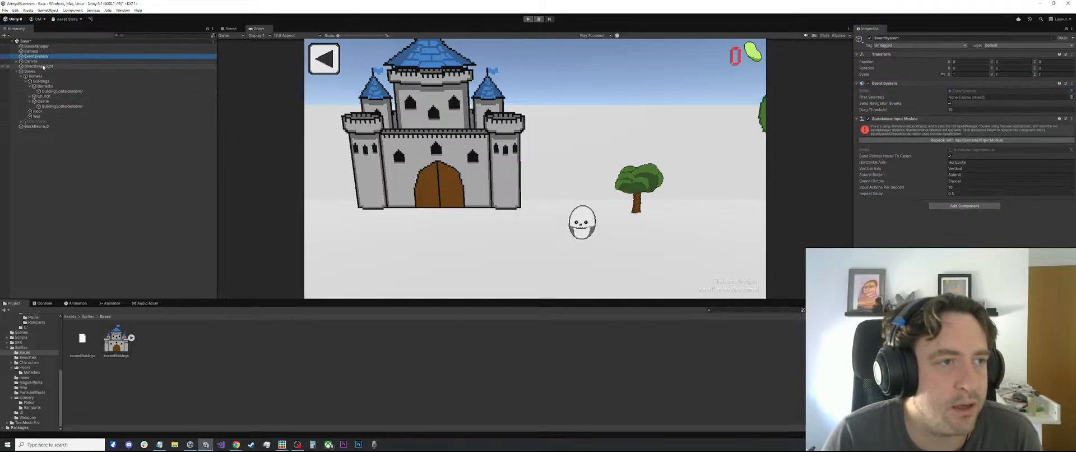
{"action": "left_click", "coordinate": [232, 29]}
{"action": "left_click_drag", "start_coordinate": [584, 211], "coordinate": [402, 173]}
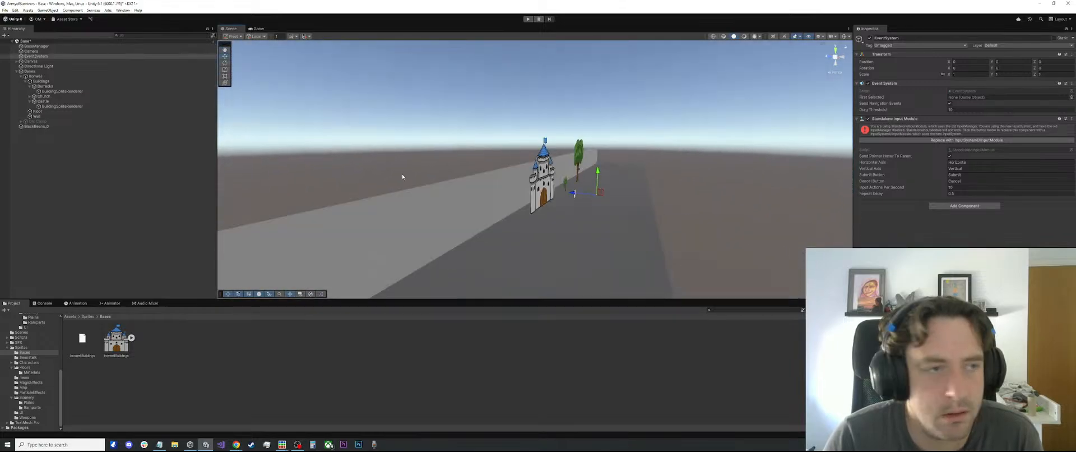
{"action": "left_click", "coordinate": [259, 29]}
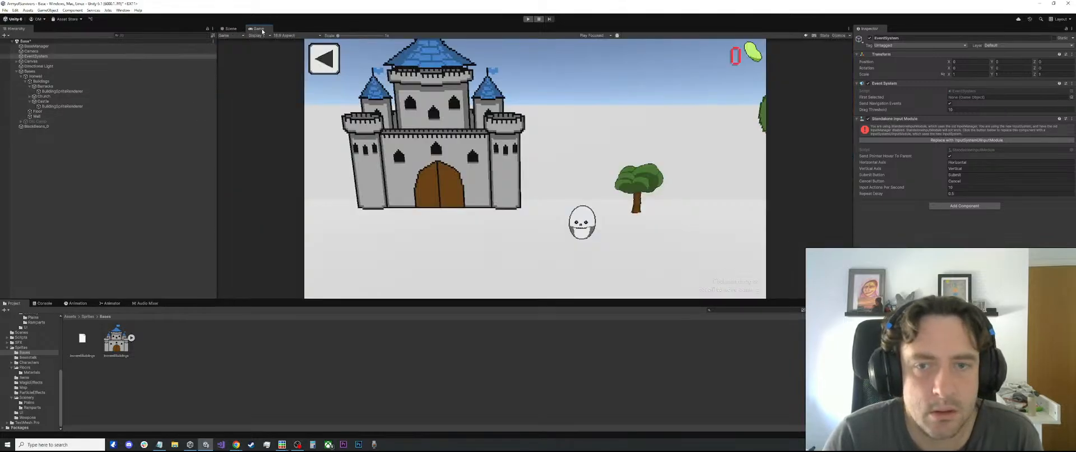
Set the Camera's X rotation to -10 and lower its Y position so the whole castle fits in the Game view
{"action": "left_click", "coordinate": [31, 61]}
{"action": "left_click", "coordinate": [31, 51]}
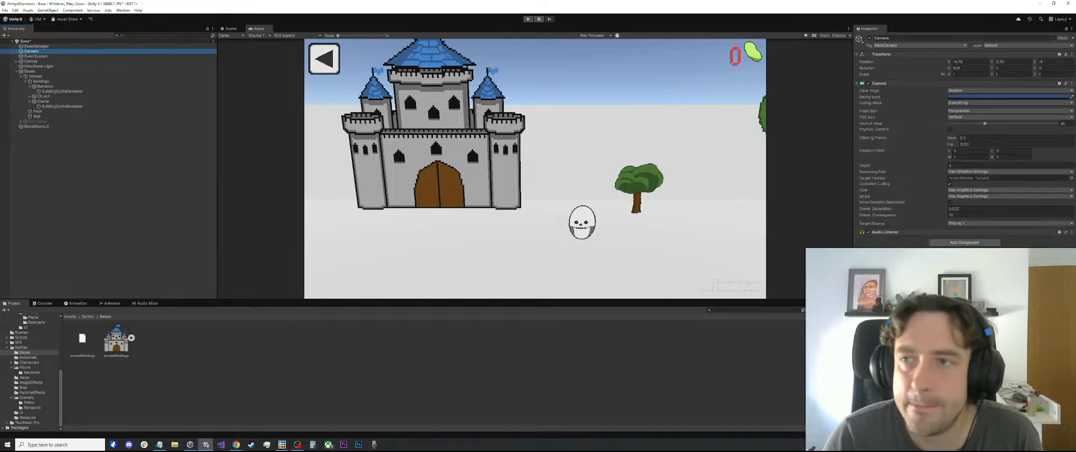
{"action": "left_click_drag", "start_coordinate": [951, 68], "coordinate": [910, 62]}
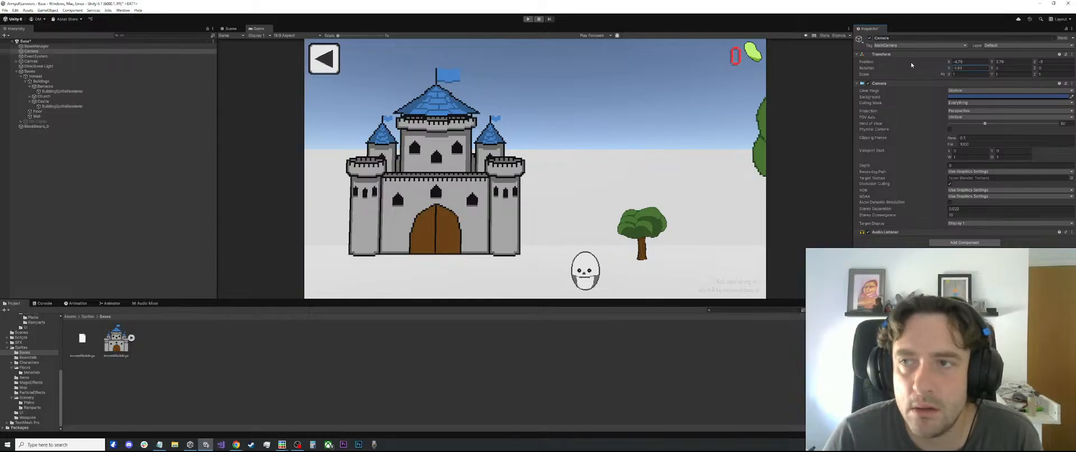
{"action": "type", "text": "1"}
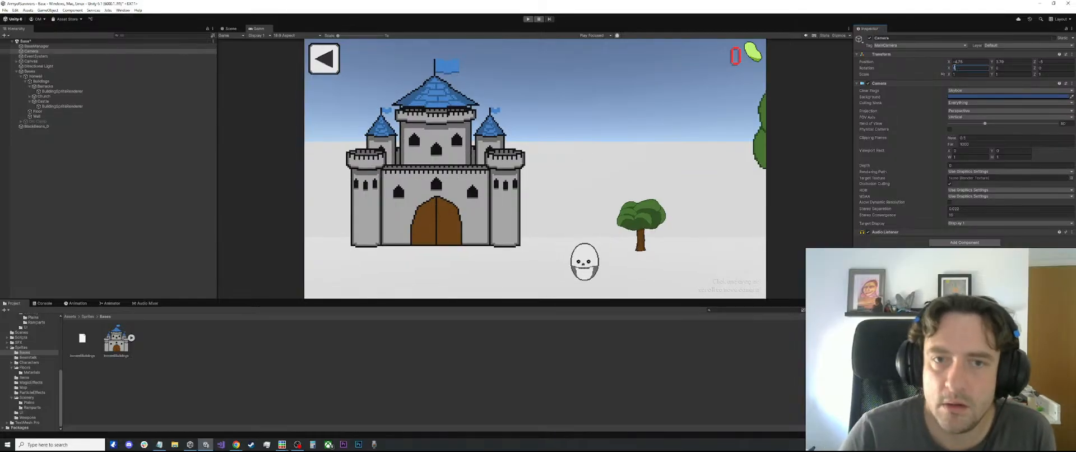
{"action": "key", "text": "BackSpace"}
{"action": "type", "text": "0"}
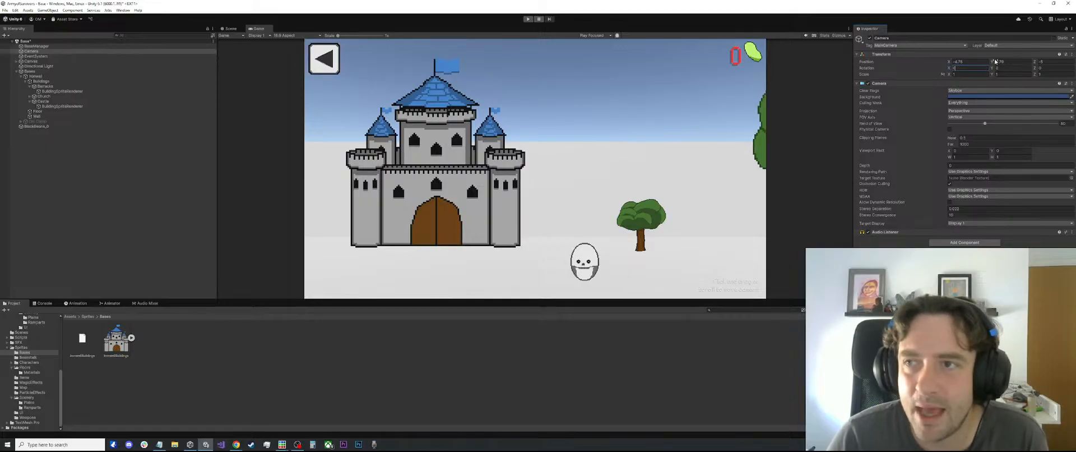
{"action": "left_click_drag", "start_coordinate": [948, 69], "coordinate": [917, 66]}
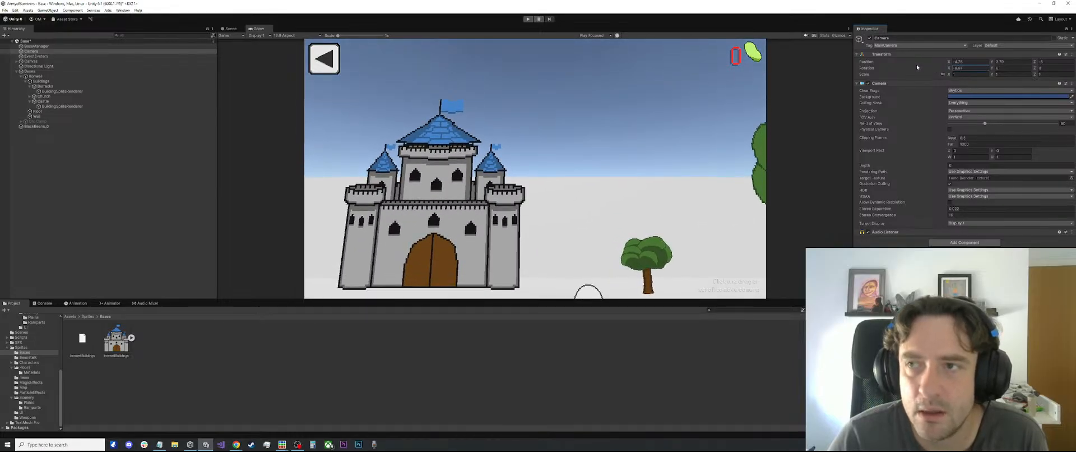
{"action": "left_click", "coordinate": [966, 69]}
{"action": "type", "text": "-10"}
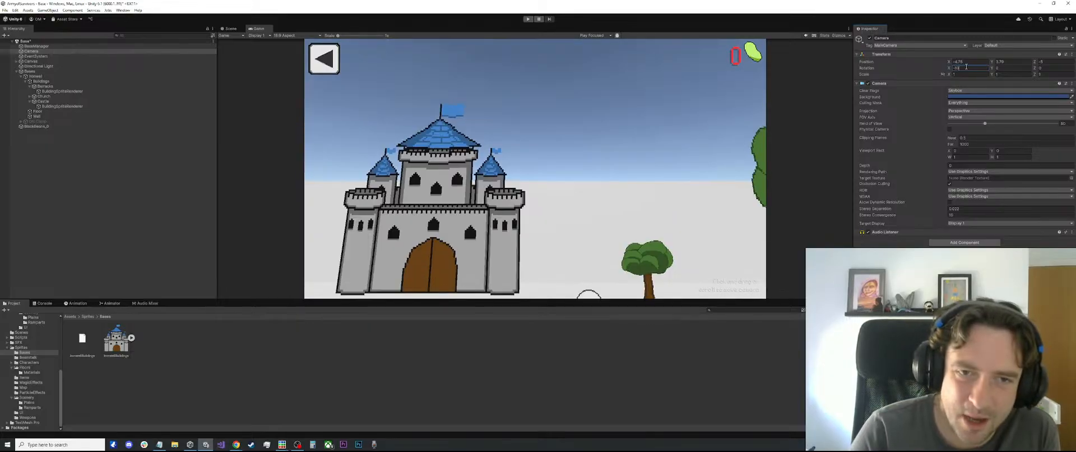
{"action": "left_click_drag", "start_coordinate": [990, 62], "coordinate": [969, 63]}
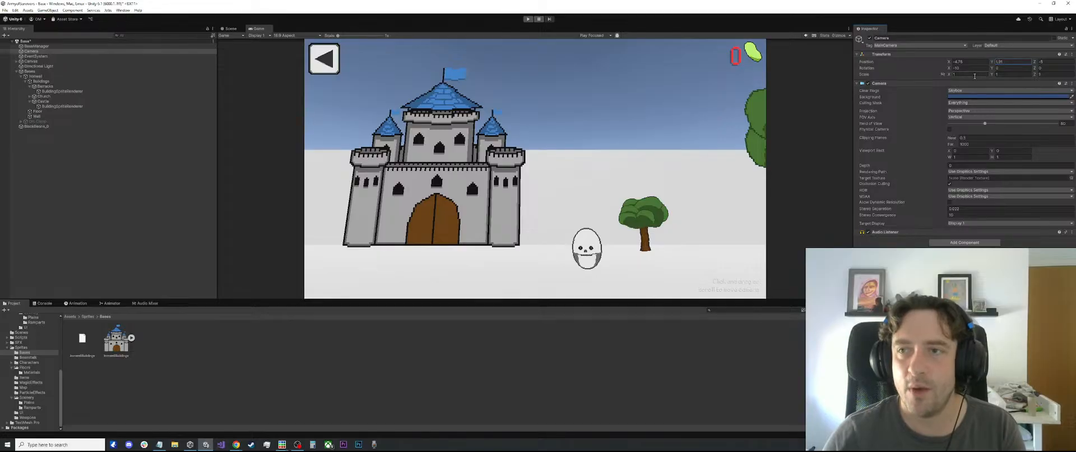
{"action": "left_click", "coordinate": [1006, 61]}
Set the X rotation of the Castle's BuildingSpriteRenderer to -10 and check its tilt in the Scene view
{"action": "left_click", "coordinate": [41, 81]}
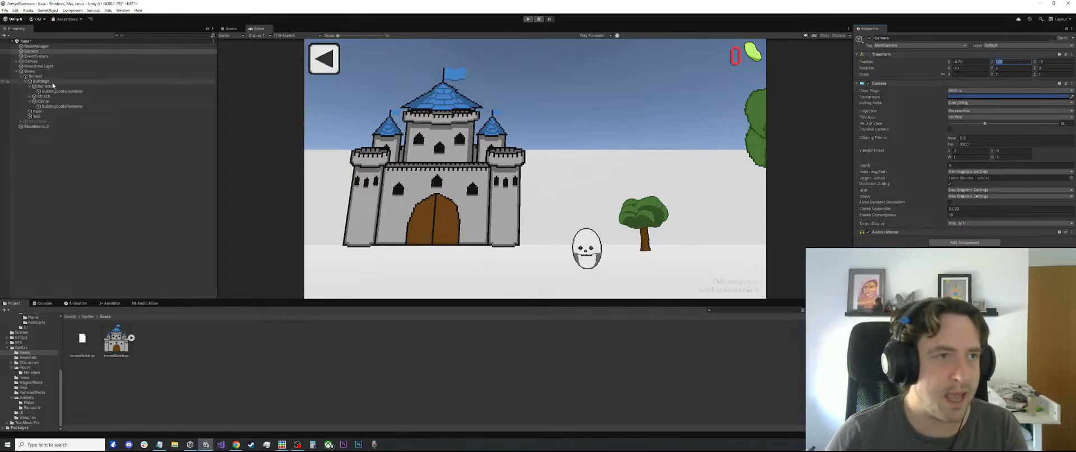
{"action": "left_click", "coordinate": [56, 105]}
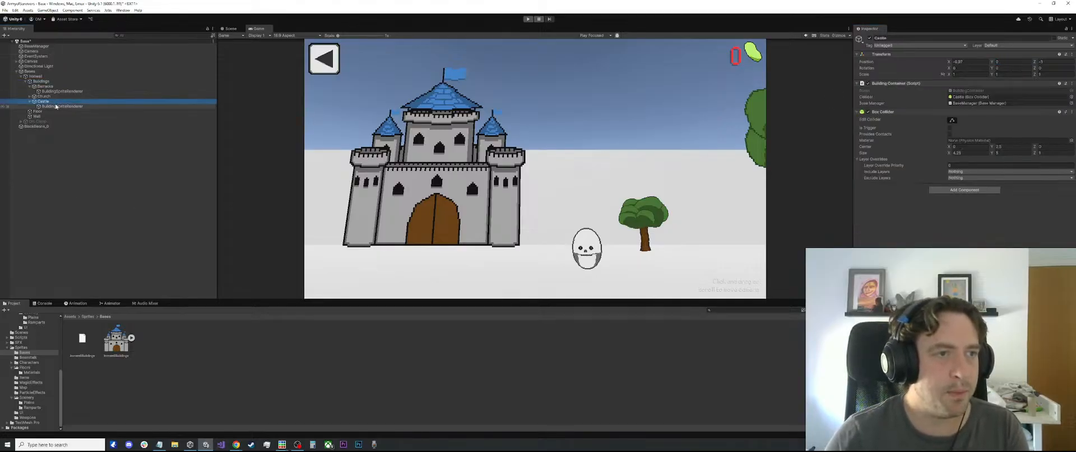
{"action": "left_click_drag", "start_coordinate": [948, 68], "coordinate": [952, 68]}
{"action": "type", "text": "-1"}
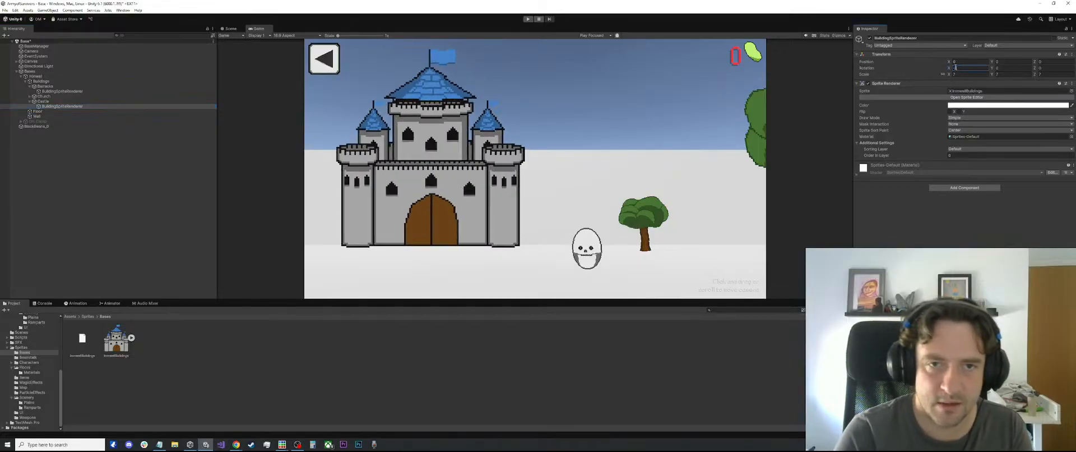
{"action": "left_click", "coordinate": [606, 147]}
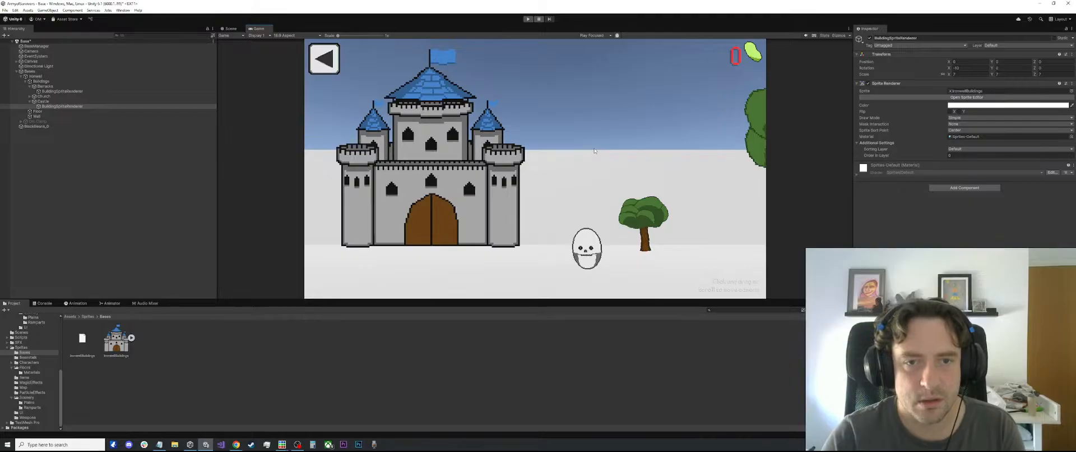
{"action": "left_click", "coordinate": [232, 28]}
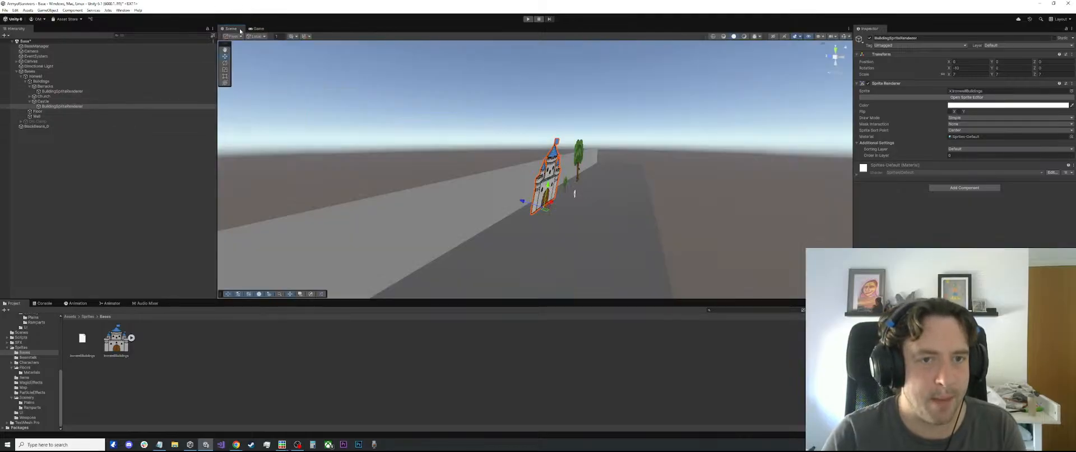
{"action": "mouse_move", "coordinate": [487, 167]}
{"action": "left_mouse_down"}
{"action": "mouse_move", "coordinate": [510, 149]}
{"action": "mouse_move", "coordinate": [526, 158]}
{"action": "mouse_move", "coordinate": [482, 168]}
{"action": "left_mouse_up"}
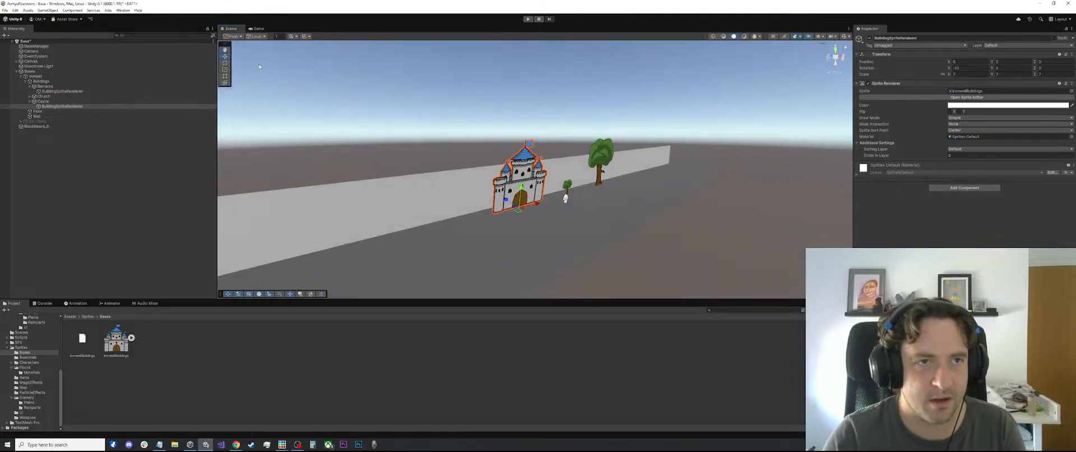
{"action": "left_click", "coordinate": [259, 29]}
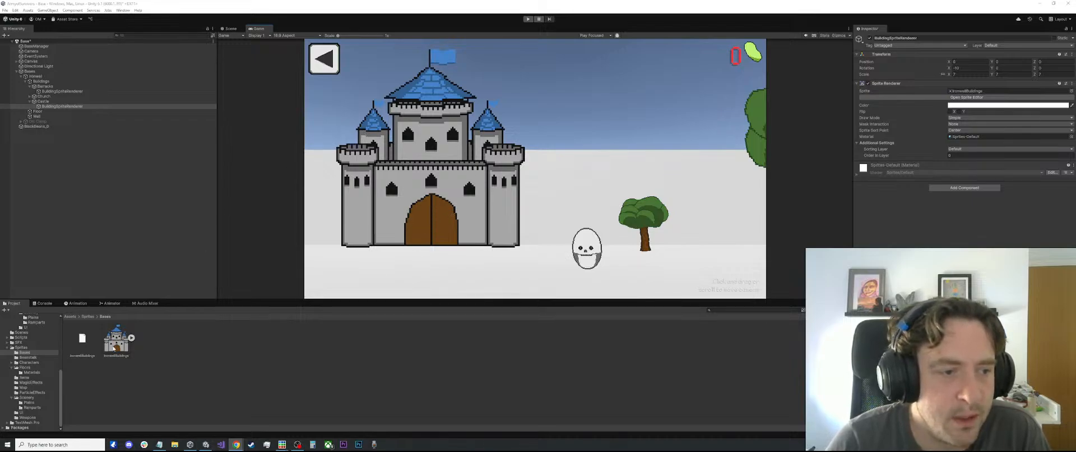
Switch to Piskel and place the IronwellBuildings and Bases windows side by side
{"action": "mouse_move", "coordinate": [267, 445]}
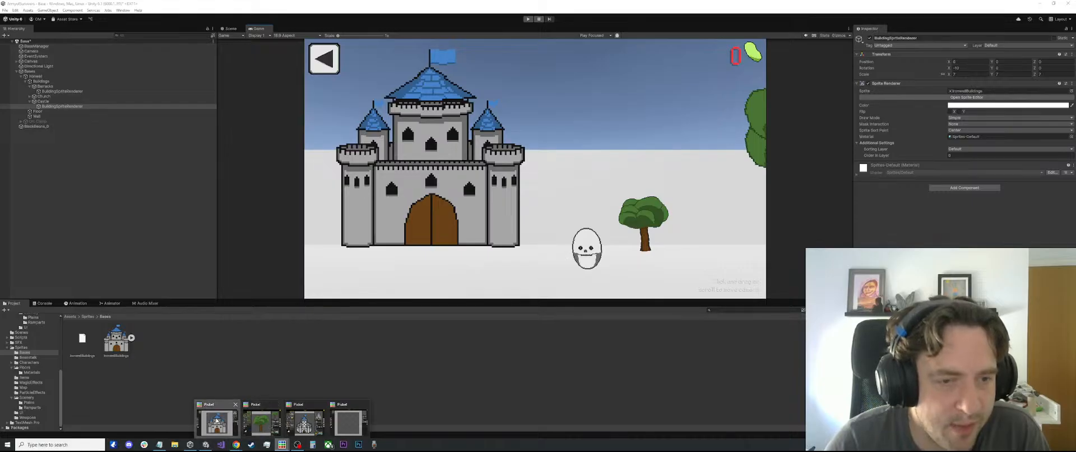
{"action": "left_click", "coordinate": [269, 417]}
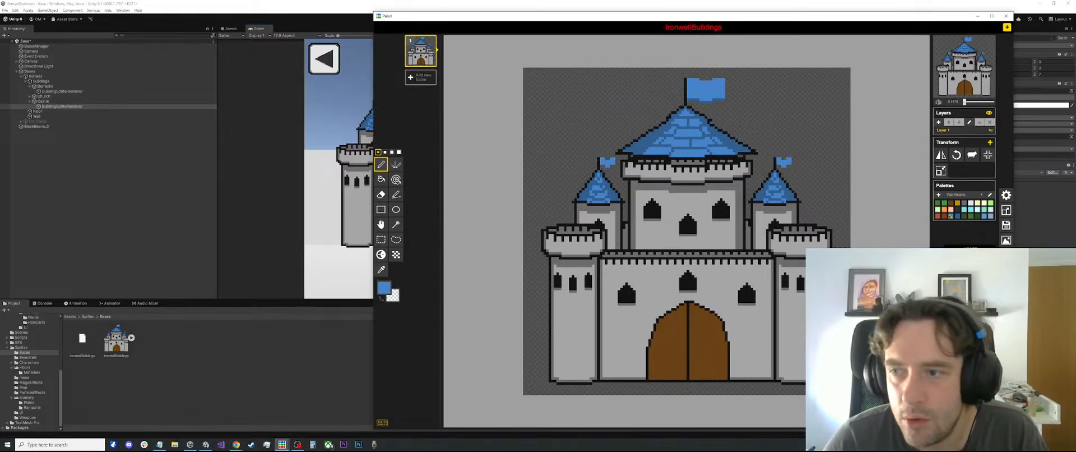
{"action": "left_click", "coordinate": [282, 444]}
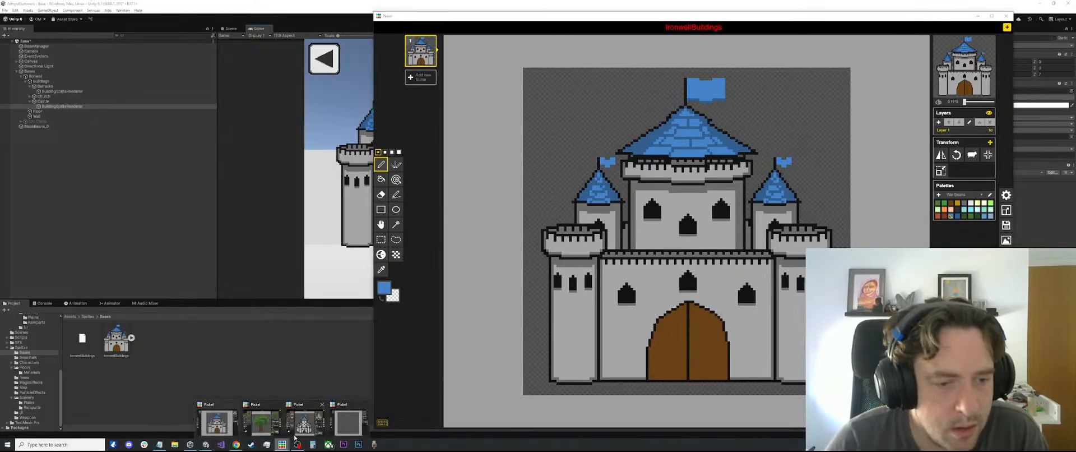
{"action": "left_click", "coordinate": [298, 428]}
{"action": "left_click_drag", "start_coordinate": [189, 226], "coordinate": [751, 112]}
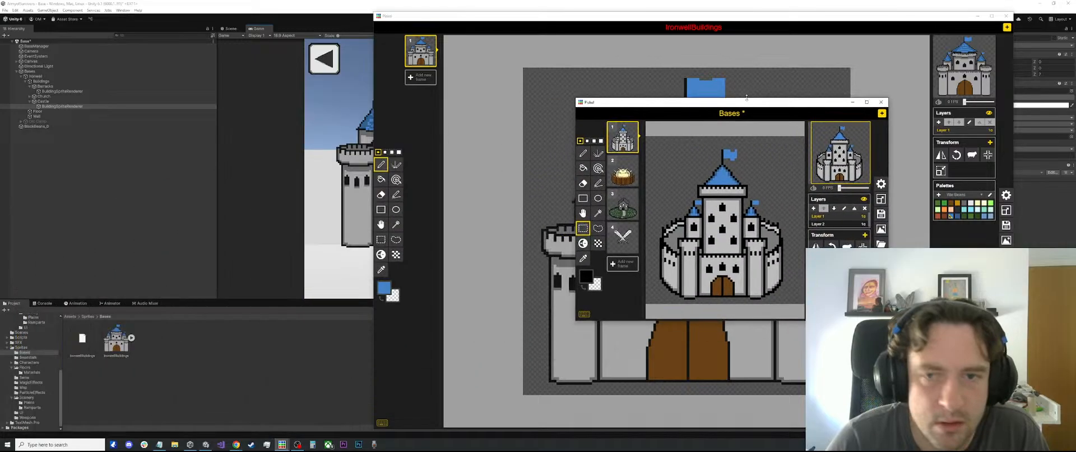
{"action": "left_click_drag", "start_coordinate": [638, 22], "coordinate": [0, 249]}
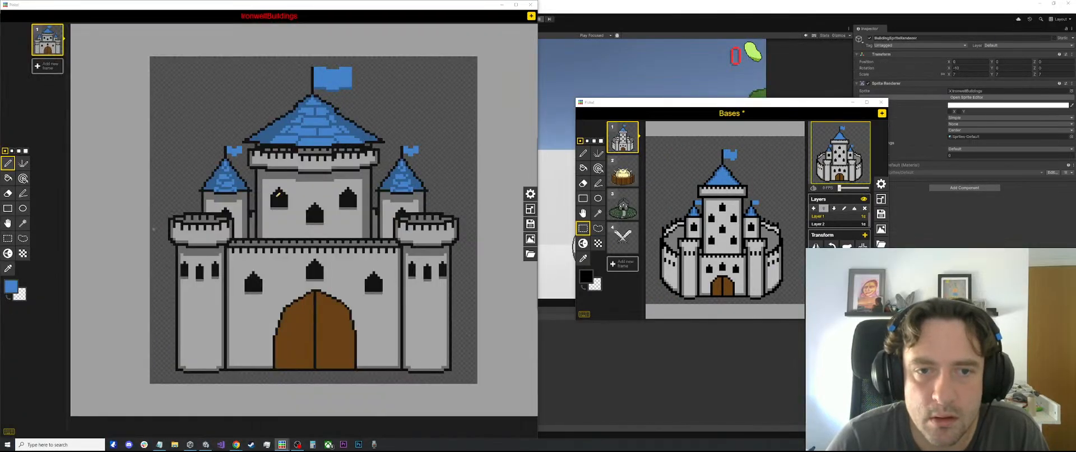
{"action": "left_click", "coordinate": [614, 120]}
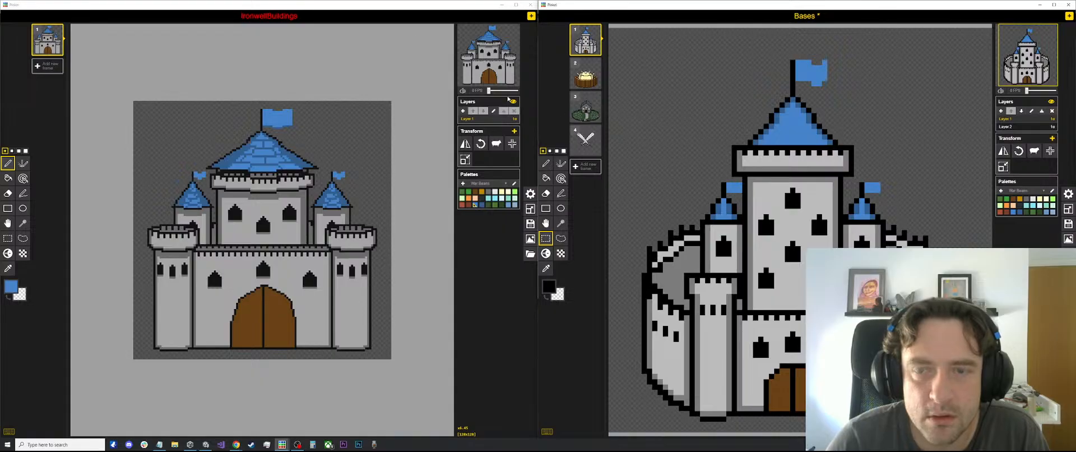
Rearrange the two Piskel windows over Unity and compare the new castle with the castle drawing in Bases
{"action": "left_click_drag", "start_coordinate": [378, 7], "coordinate": [378, 285]}
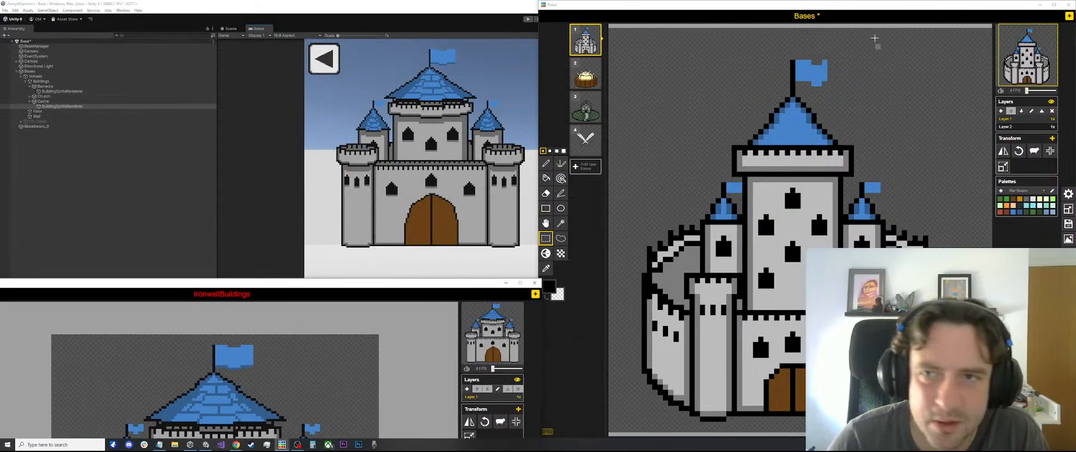
{"action": "left_click_drag", "start_coordinate": [722, 20], "coordinate": [718, 54]}
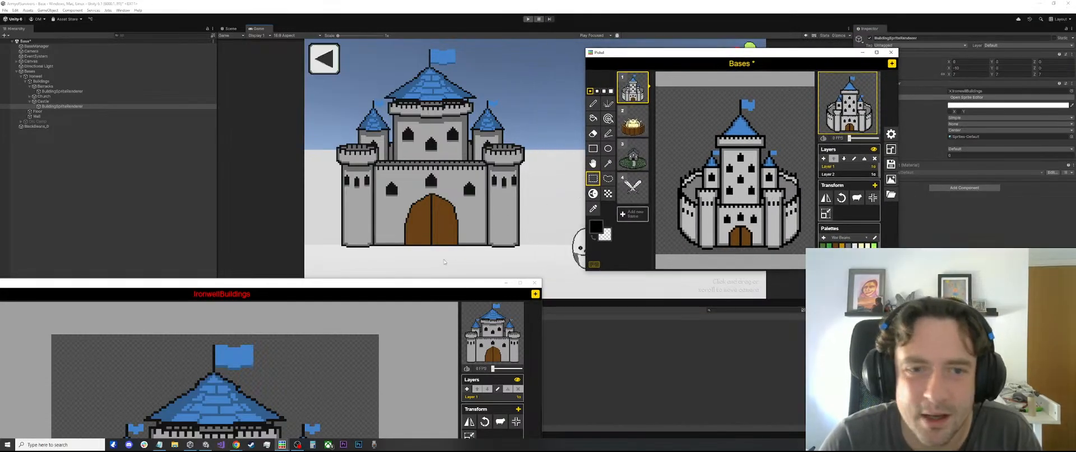
{"action": "left_click_drag", "start_coordinate": [408, 287], "coordinate": [409, 51]}
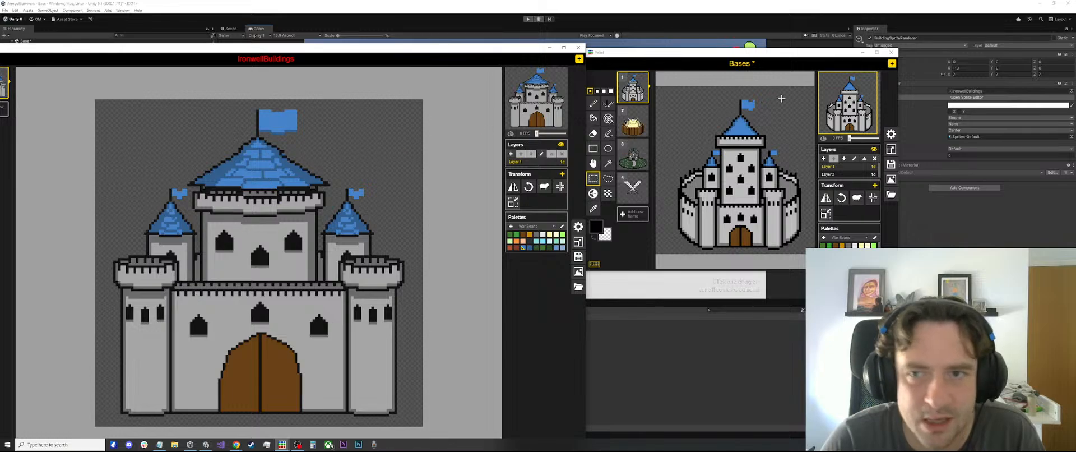
{"action": "scroll", "coordinate": [736, 128], "scroll_direction": "up", "scroll_amount": 5}
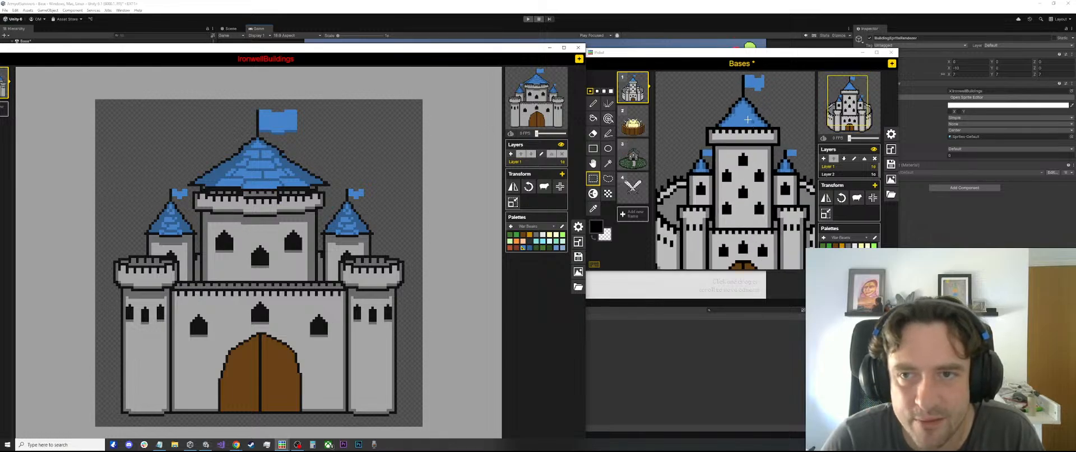
{"action": "scroll", "coordinate": [748, 130], "scroll_direction": "down", "scroll_amount": 5}
{"action": "scroll", "coordinate": [734, 184], "scroll_direction": "down", "scroll_amount": 1}
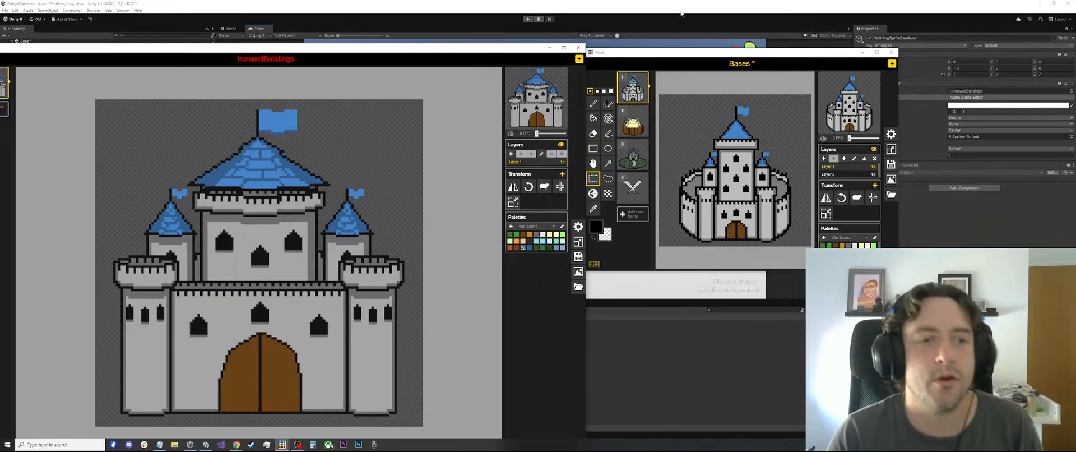
Return to Unity, set the Camera's X rotation to 10 and raise its Y position to bring the castle back into view
{"action": "key", "text": "alt+Tab"}
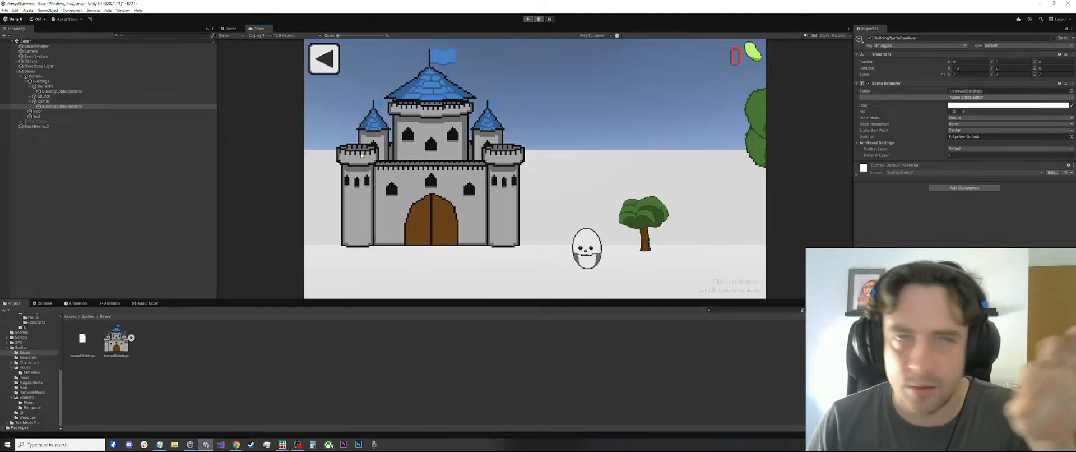
{"action": "left_click", "coordinate": [45, 101]}
{"action": "left_click", "coordinate": [54, 81]}
{"action": "left_click", "coordinate": [57, 92]}
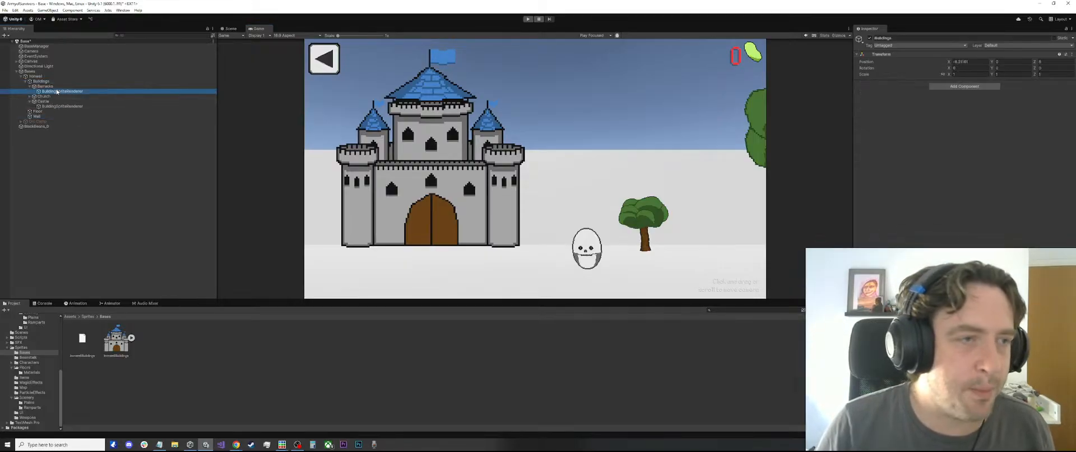
{"action": "left_click", "coordinate": [55, 51]}
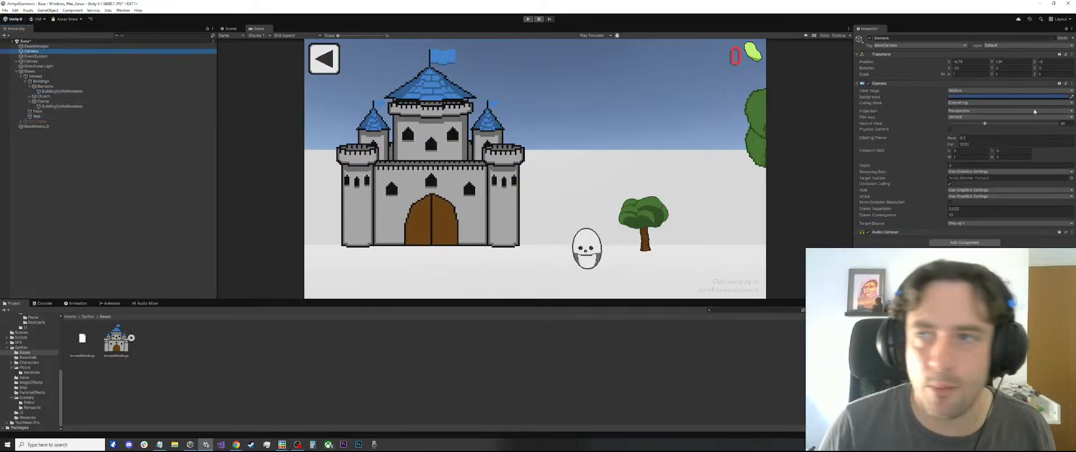
{"action": "left_click_drag", "start_coordinate": [948, 70], "coordinate": [1071, 82]}
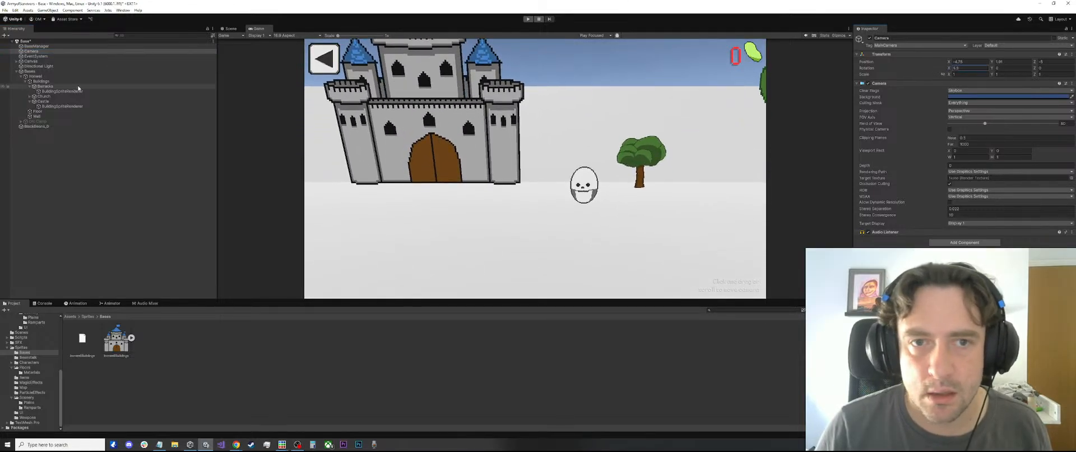
{"action": "type", "text": "10"}
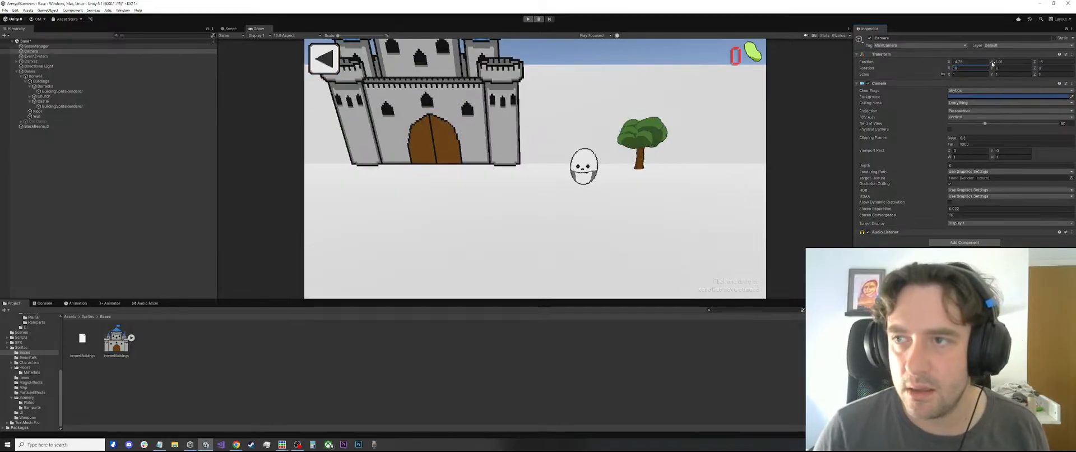
{"action": "left_click_drag", "start_coordinate": [991, 63], "coordinate": [1001, 64]}
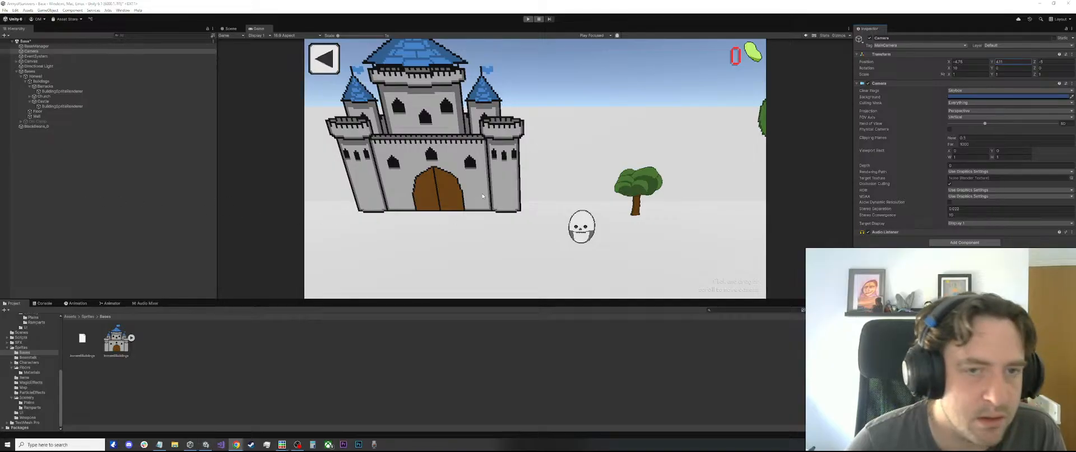
Set the X rotation of the Castle's BuildingSpriteRenderer to 0
{"action": "left_click", "coordinate": [62, 106]}
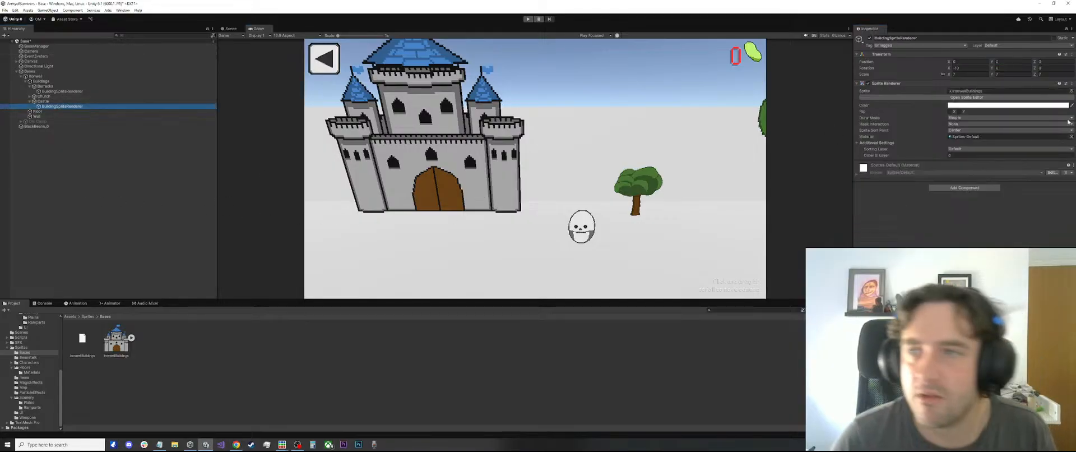
{"action": "left_click", "coordinate": [978, 67]}
{"action": "type", "text": "0"}
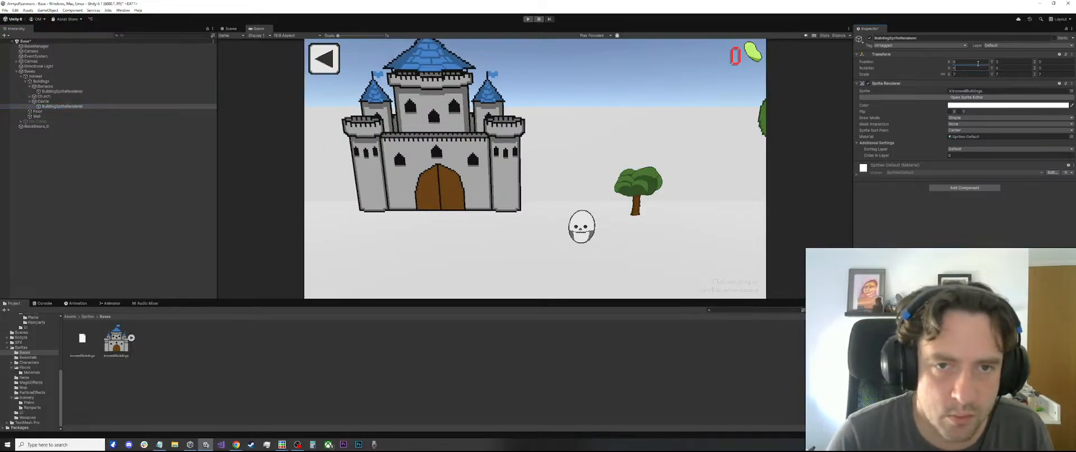
Try an X rotation of 10 on the Castle's sprite to match the camera tilt, and reset it to 0
{"action": "left_click_drag", "start_coordinate": [951, 68], "coordinate": [1015, 61]}
{"action": "left_click", "coordinate": [968, 67]}
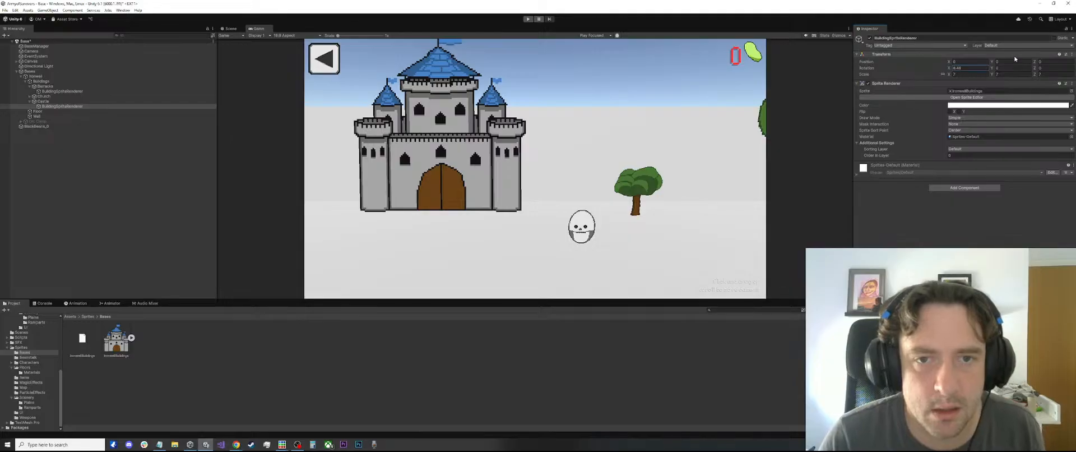
{"action": "type", "text": "010"}
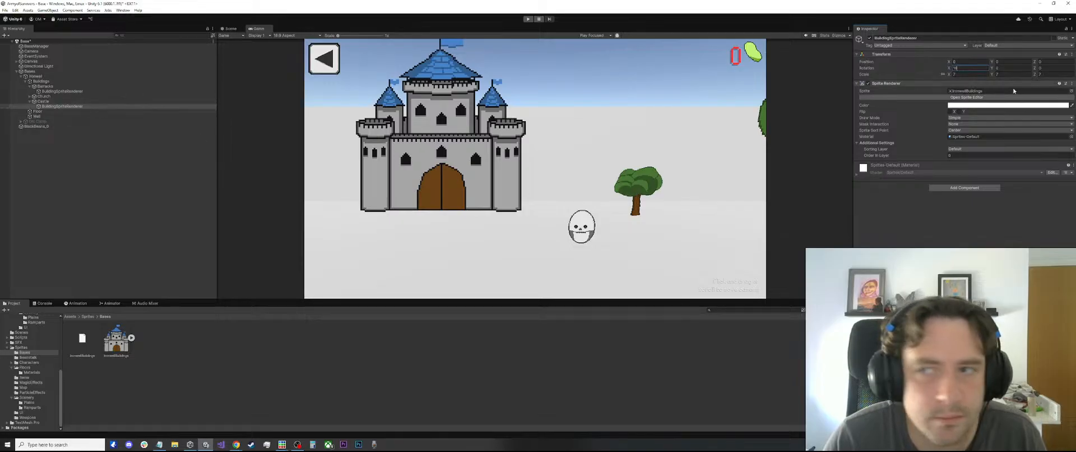
{"action": "left_click", "coordinate": [972, 63]}
{"action": "left_click", "coordinate": [971, 67]}
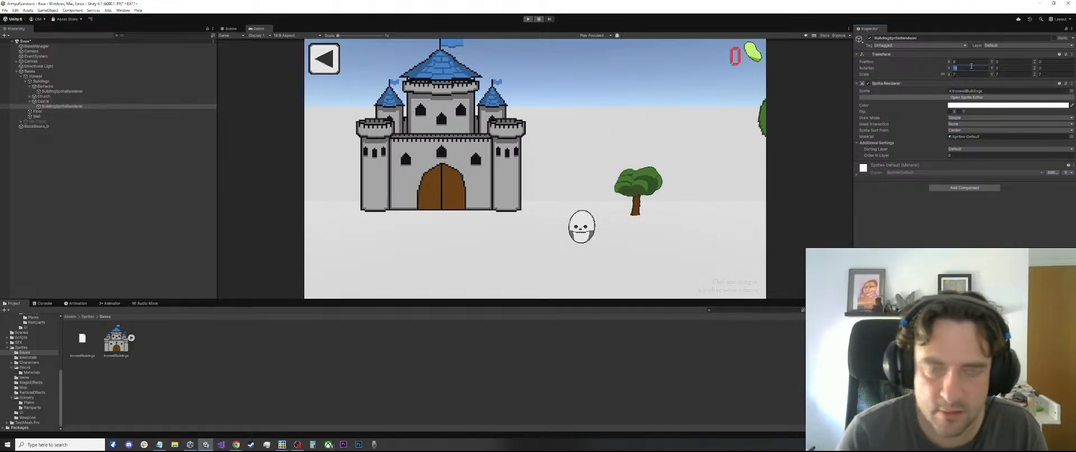
{"action": "type", "text": "0"}
{"action": "key", "text": "Return"}
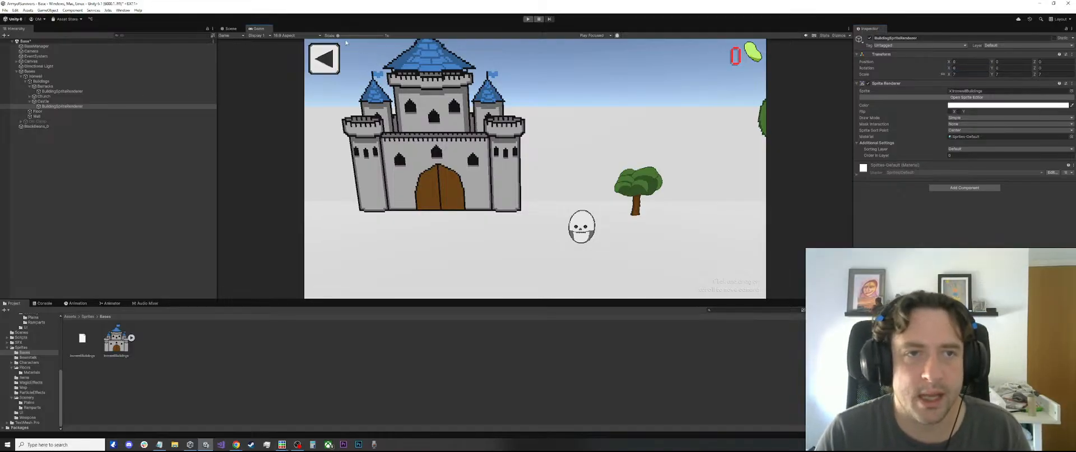
Shift the Camera along X and set its Y position to 5 after trying 6
{"action": "left_click", "coordinate": [31, 50]}
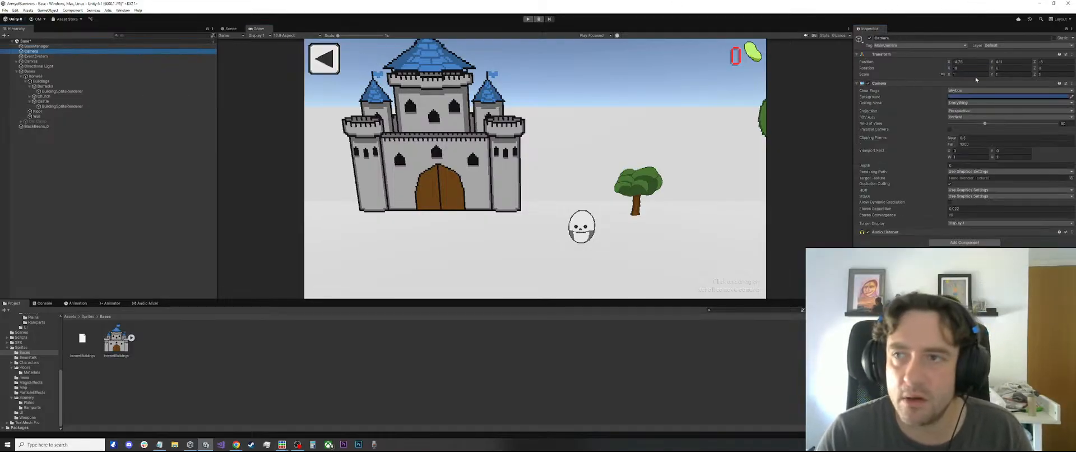
{"action": "left_click_drag", "start_coordinate": [948, 62], "coordinate": [999, 62]}
{"action": "key", "text": "ctrl+z"}
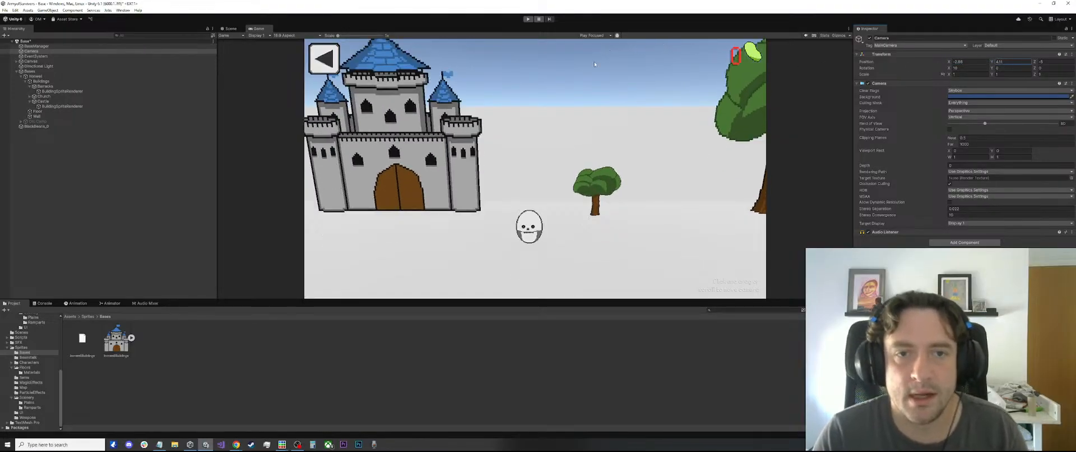
{"action": "left_click", "coordinate": [997, 62]}
{"action": "type", "text": "6"}
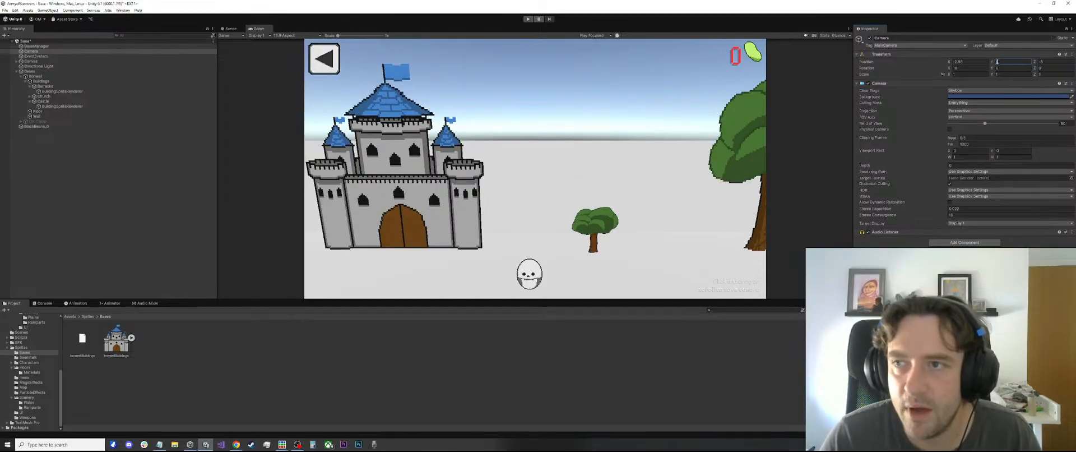
{"action": "type", "text": "0"}
{"action": "key", "text": "BackSpace"}
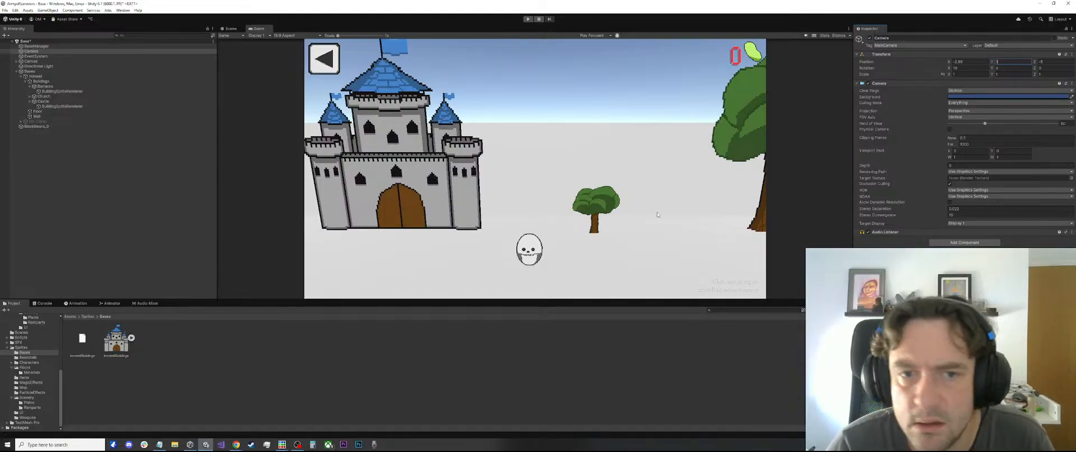
Slide the Camera's X position back and forth to check the castle's perspective in the Game view
{"action": "mouse_move", "coordinate": [945, 61]}
{"action": "left_mouse_down"}
{"action": "mouse_move", "coordinate": [921, 68]}
{"action": "mouse_move", "coordinate": [959, 66]}
{"action": "mouse_move", "coordinate": [935, 67]}
{"action": "left_mouse_up"}
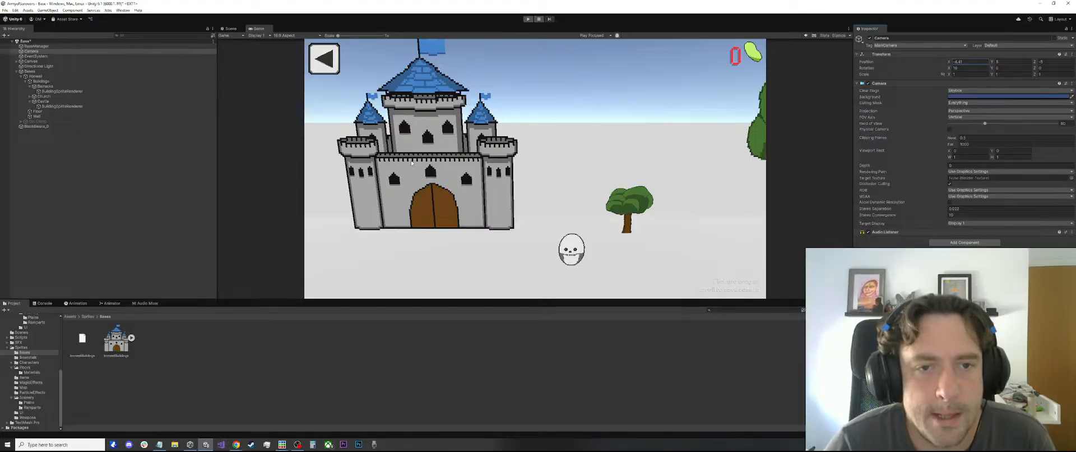
{"action": "mouse_move", "coordinate": [950, 66]}
{"action": "left_mouse_down"}
{"action": "mouse_move", "coordinate": [1010, 56]}
{"action": "mouse_move", "coordinate": [873, 63]}
{"action": "mouse_move", "coordinate": [970, 58]}
{"action": "mouse_move", "coordinate": [962, 59]}
{"action": "left_mouse_up"}
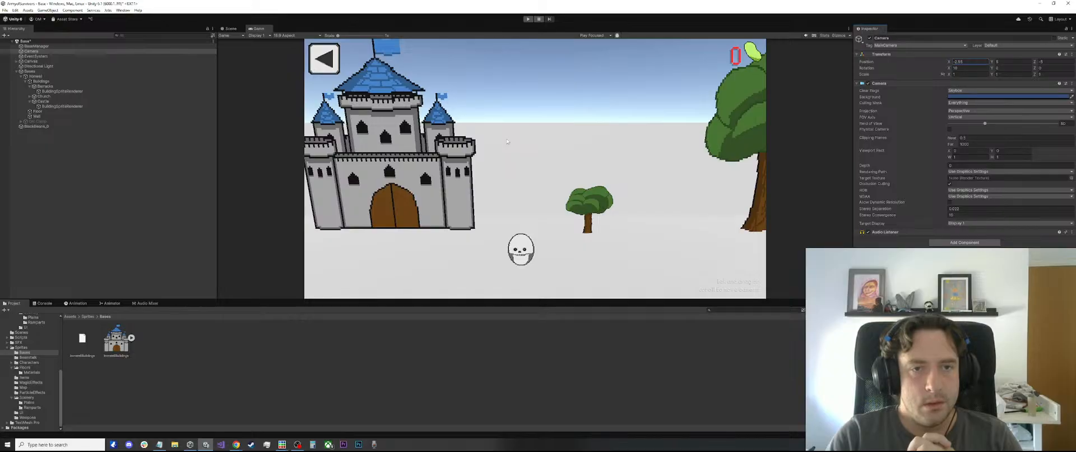
{"action": "left_click", "coordinate": [391, 148]}
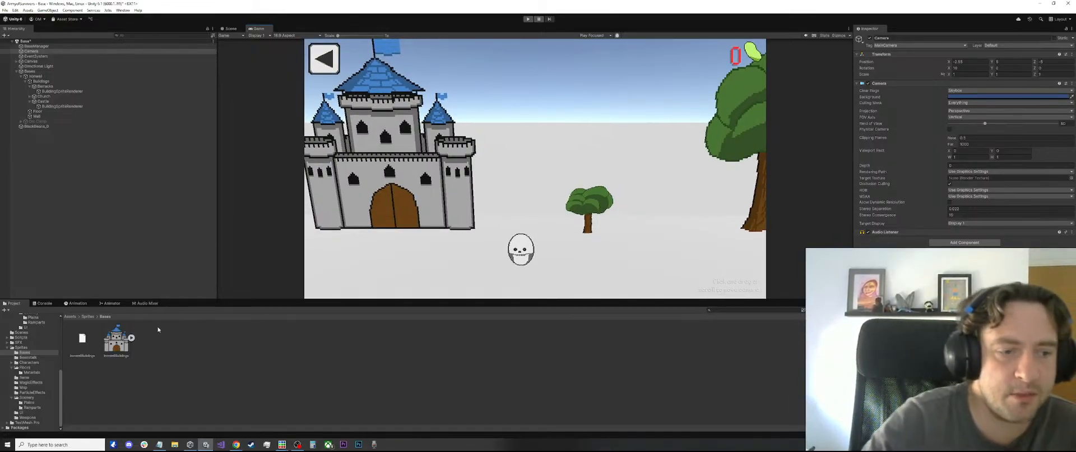
Switch to Piskel and bring up the IronwellBuildings castle drawing
{"action": "mouse_move", "coordinate": [288, 439]}
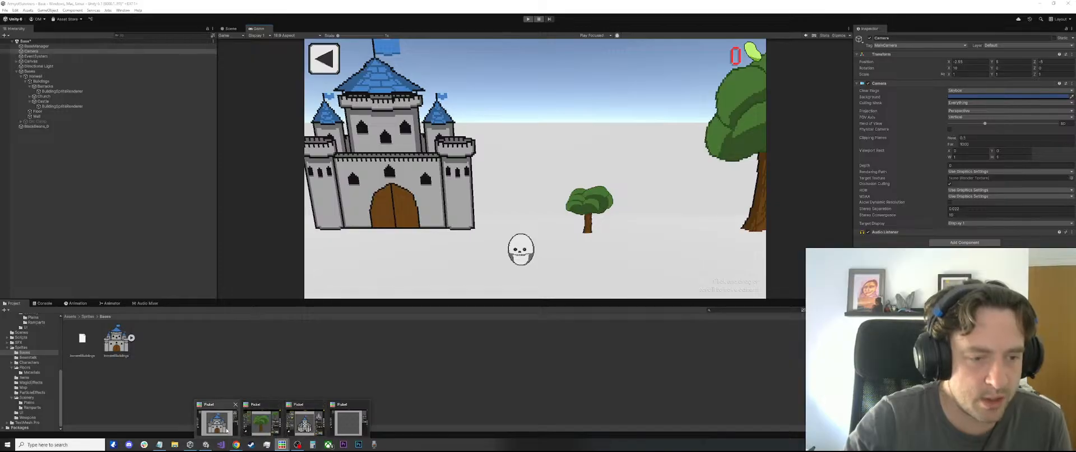
{"action": "mouse_move", "coordinate": [302, 423]}
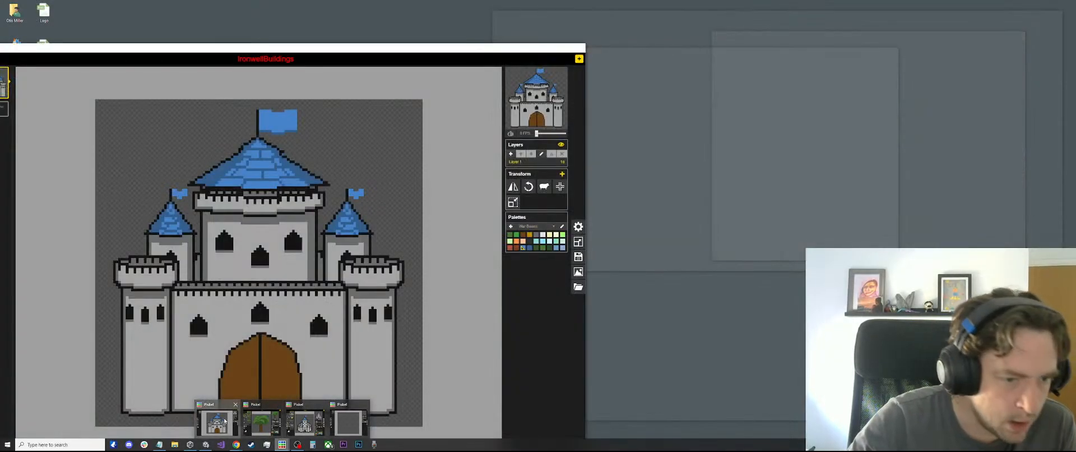
{"action": "left_click", "coordinate": [216, 423]}
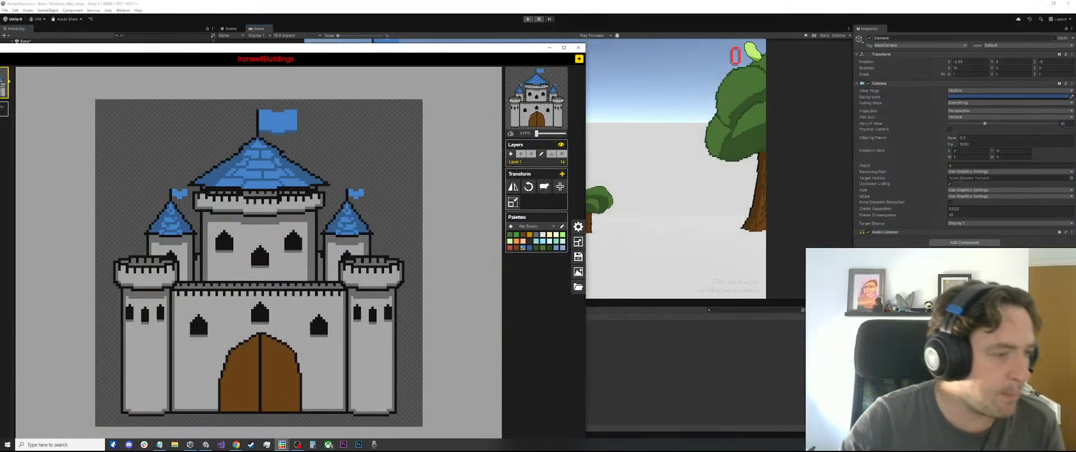